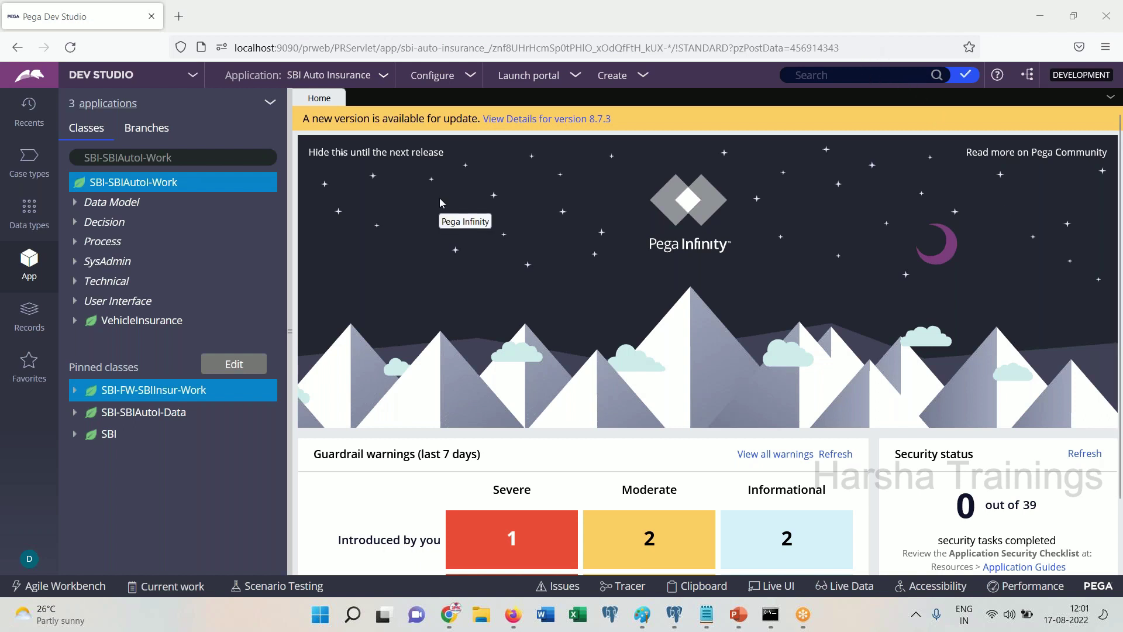
# Log off SBI Auto Insurance and sign in with the SUN developer operator's saved login
pyautogui.click(30, 559)
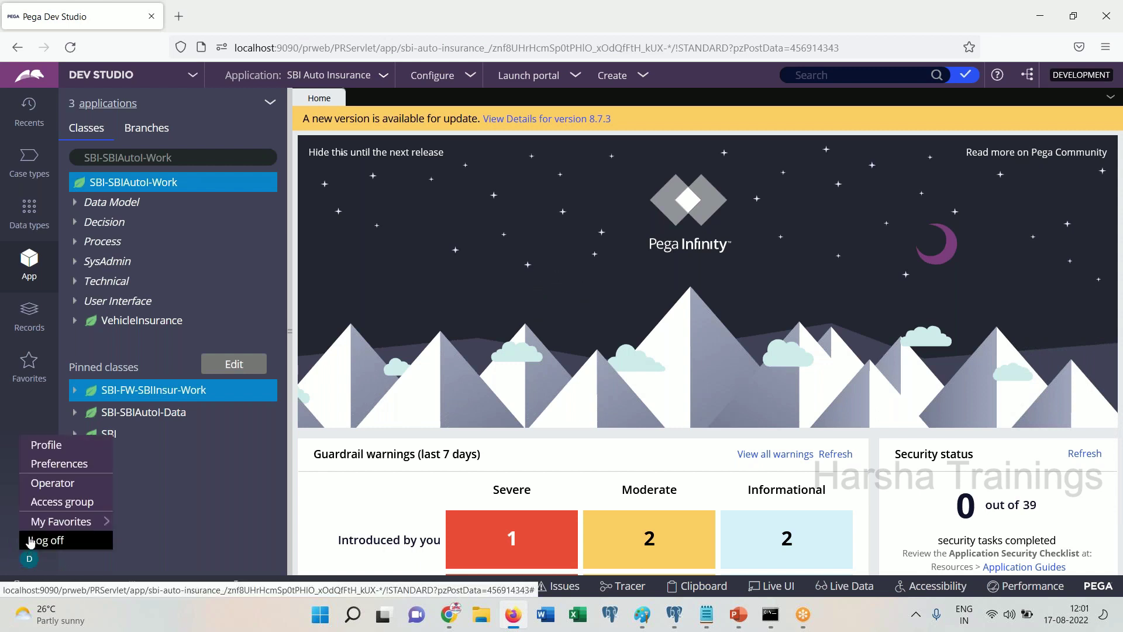
pyautogui.click(48, 540)
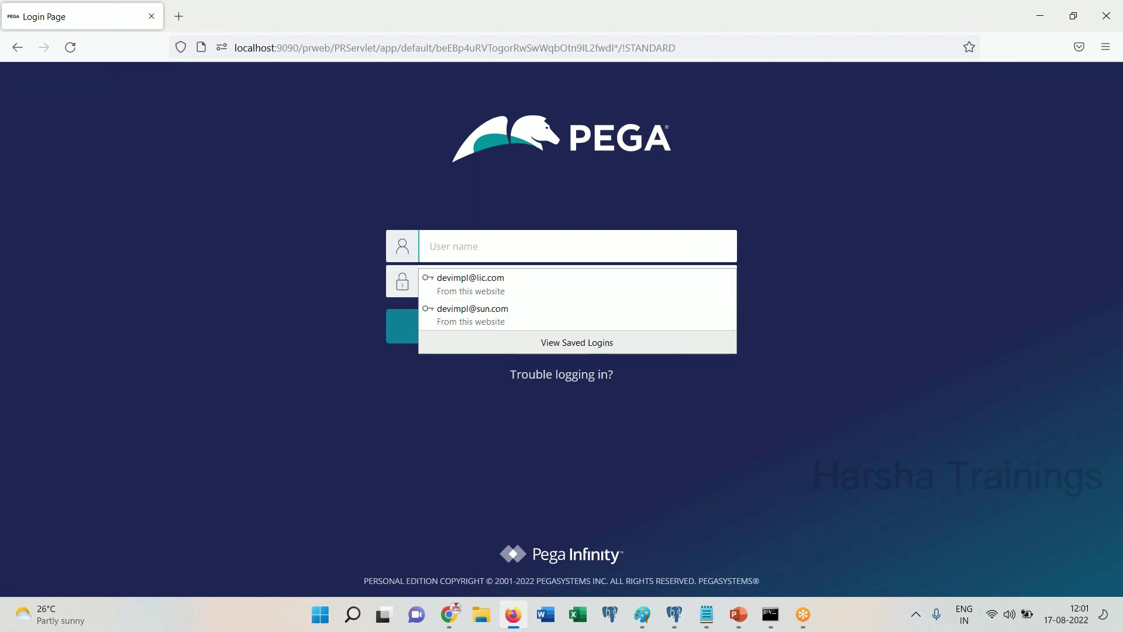
pyautogui.click(927, 258)
pyautogui.click(585, 247)
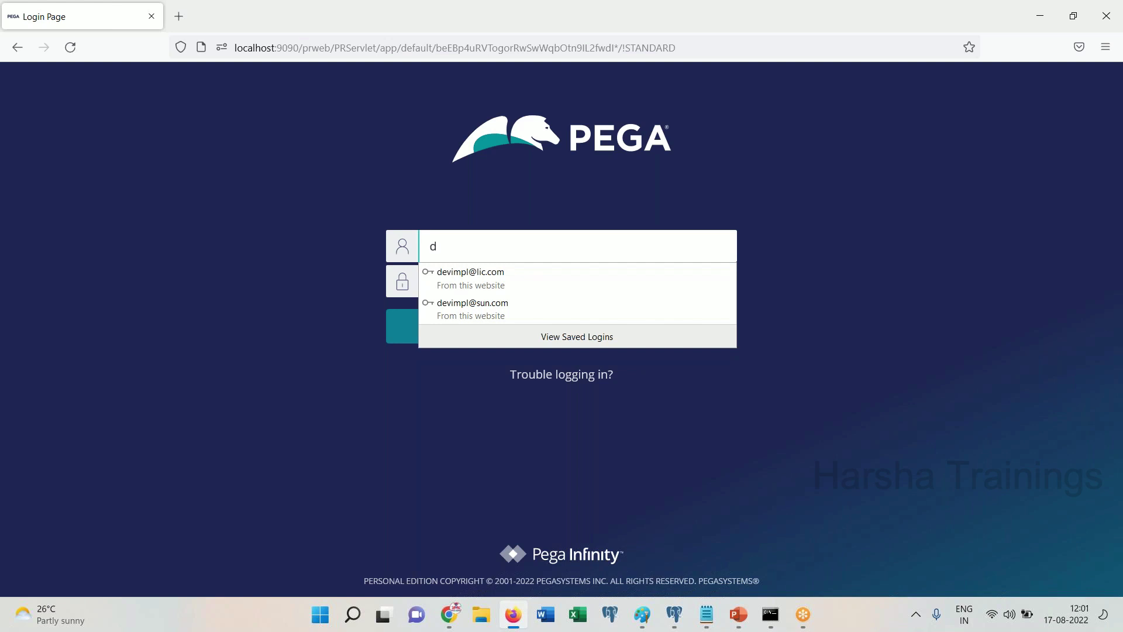
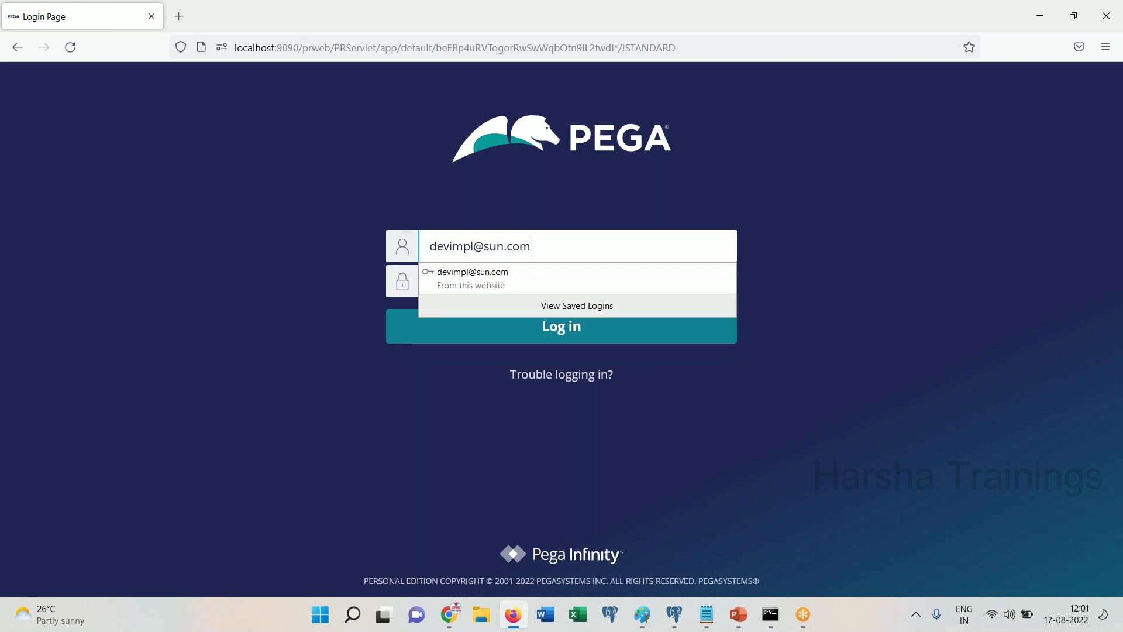
pyautogui.press('Tab')
pyautogui.press('Return')
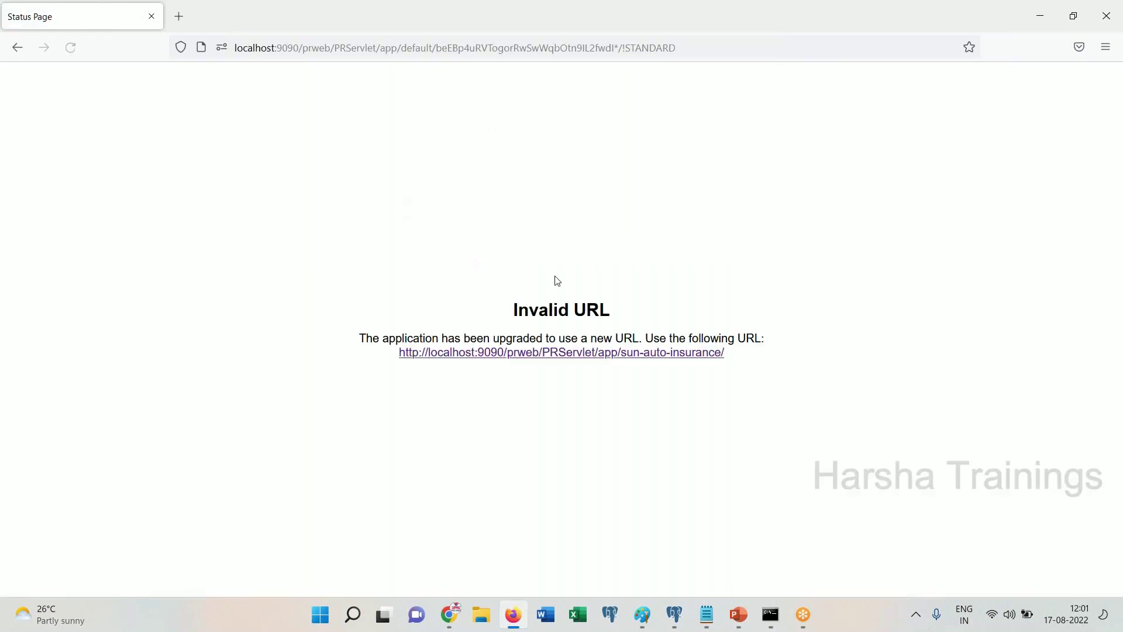
pyautogui.click(585, 353)
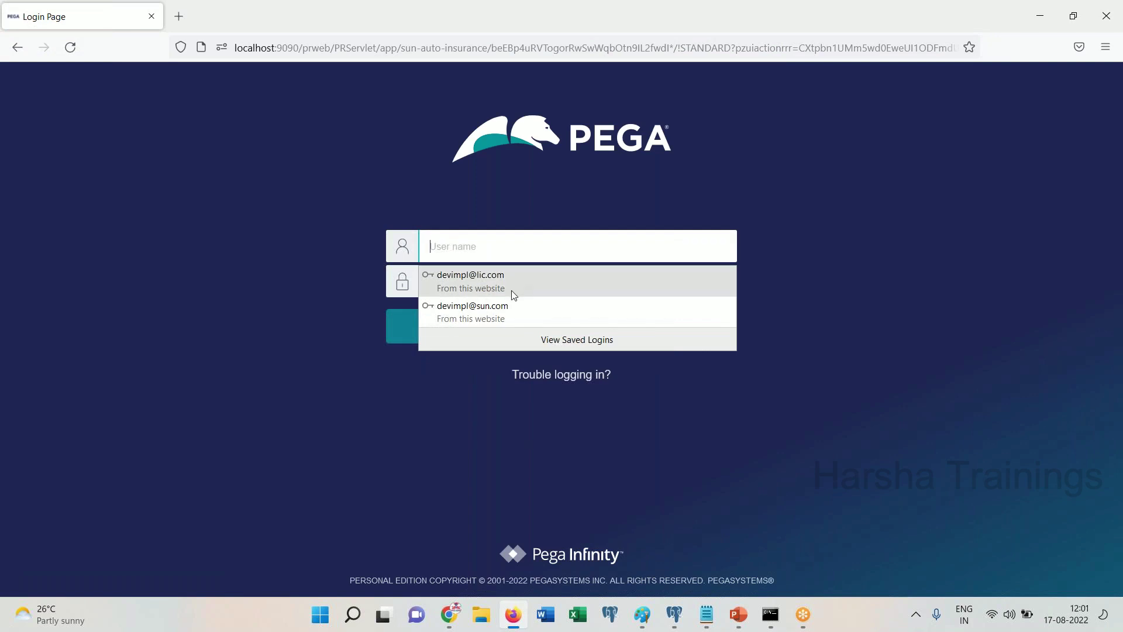
pyautogui.click(480, 310)
pyautogui.click(532, 326)
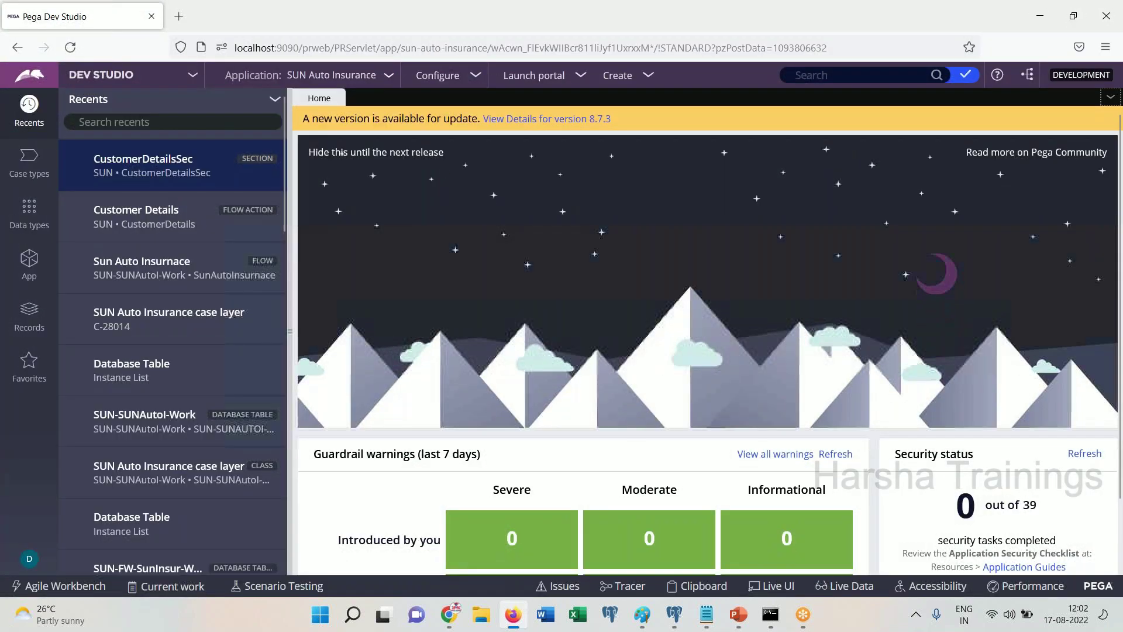
# Show the App Explorer class tree listing SUN-SUNAutoI-Work
pyautogui.click(28, 266)
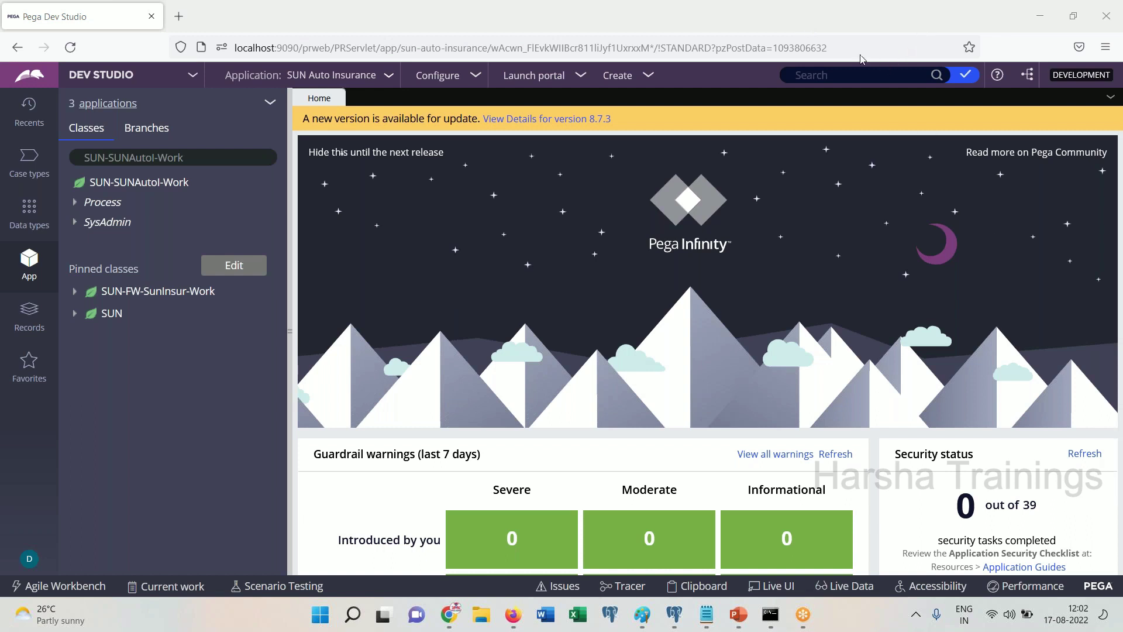
pyautogui.click(576, 251)
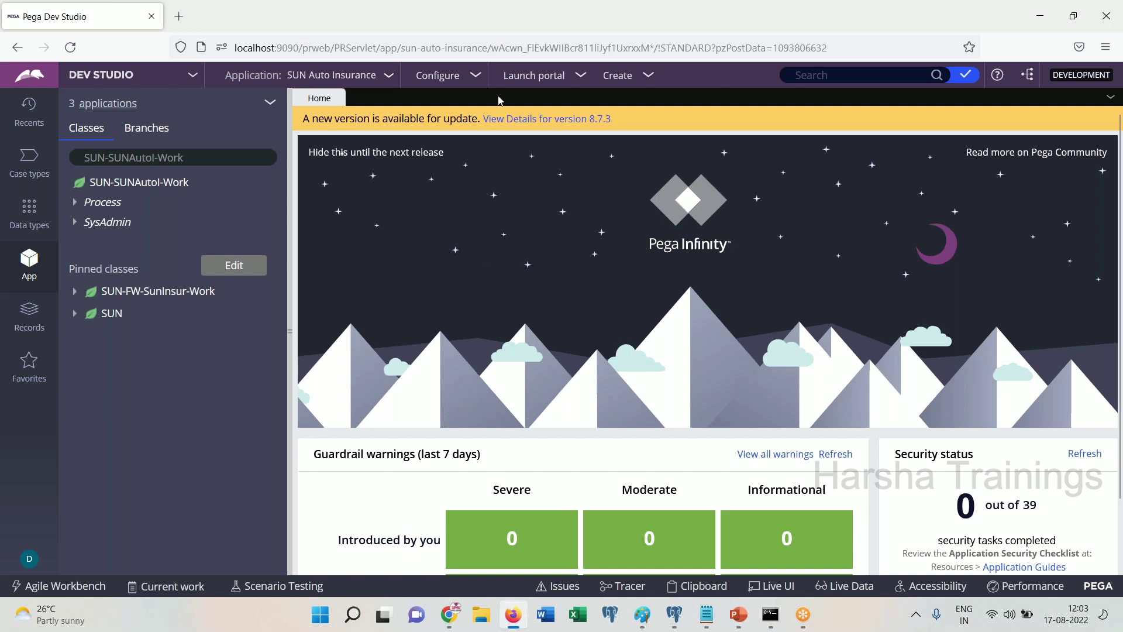
# Open the SunAutoInsurnace flow under Process > Flow and run it as a new case
pyautogui.click(635, 86)
pyautogui.click(75, 203)
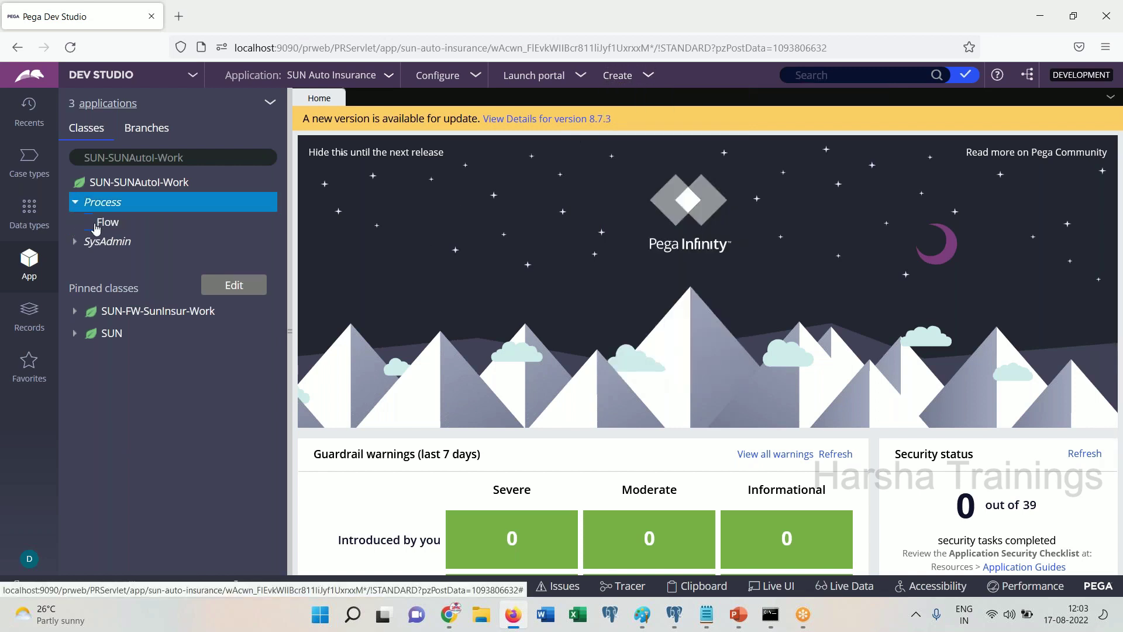
pyautogui.click(91, 221)
pyautogui.click(142, 242)
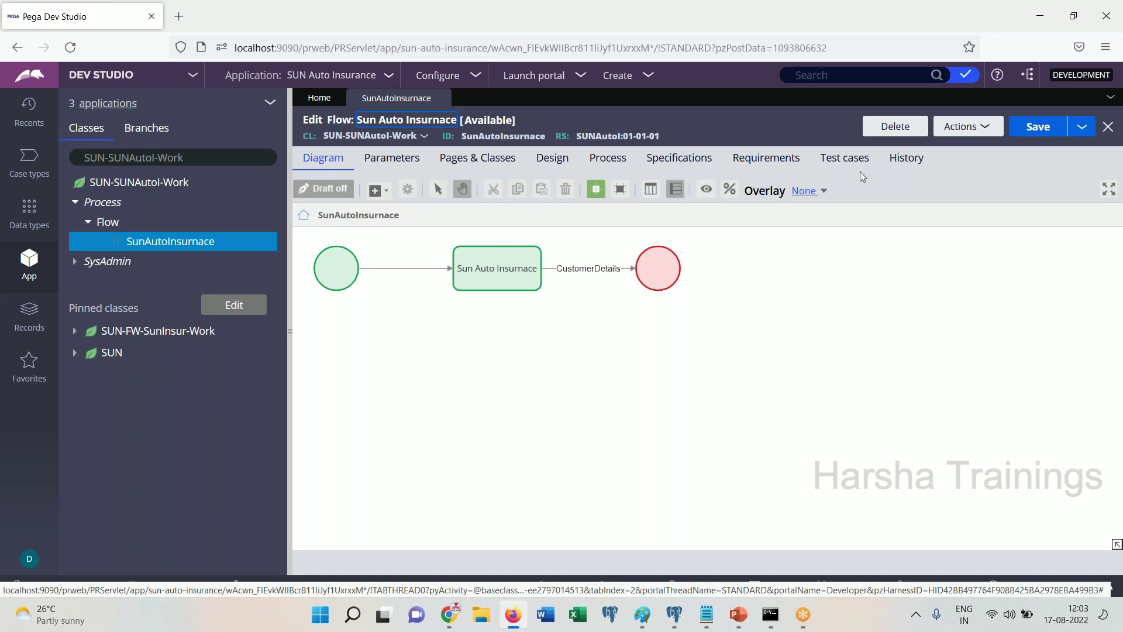
pyautogui.click(927, 147)
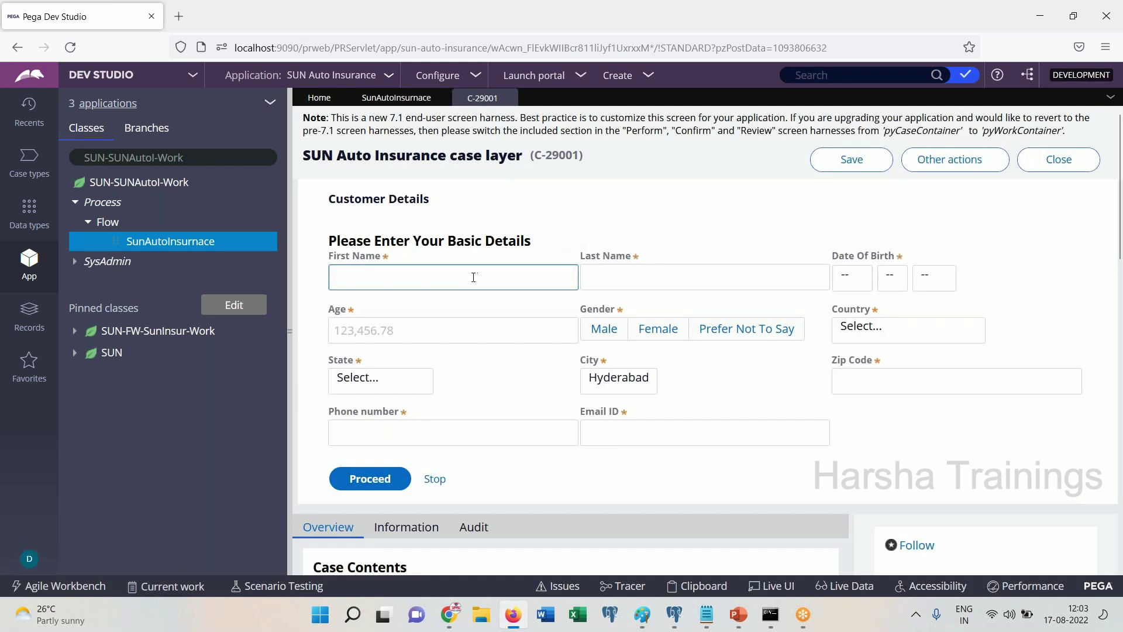
# Enter the customer's first and last name and set the birth date to Feb 4, 1970
pyautogui.click(473, 278)
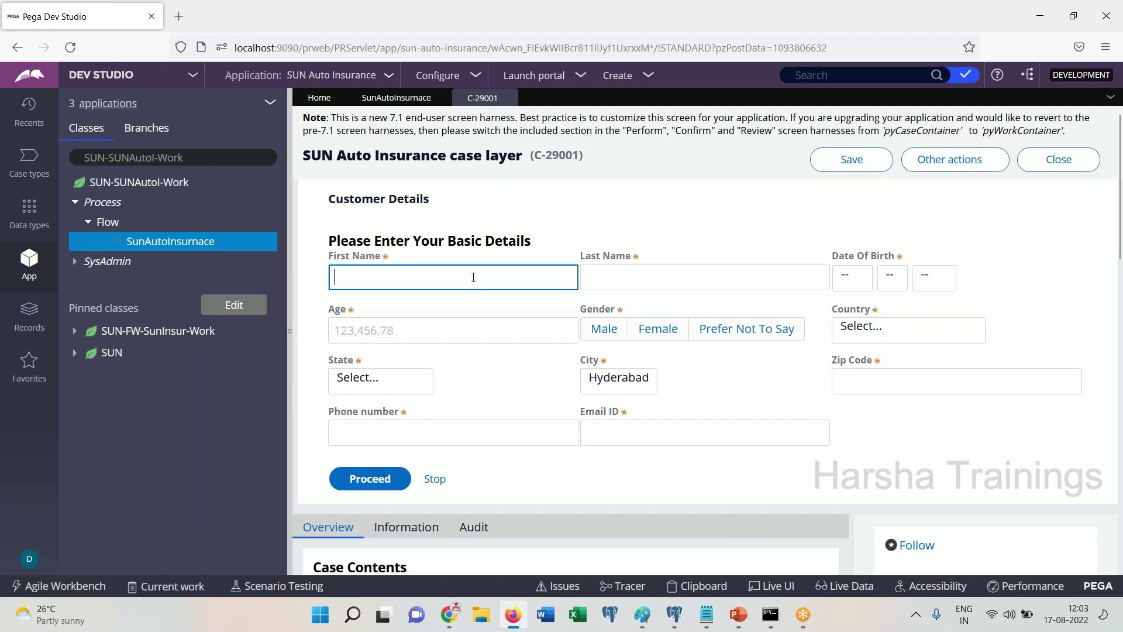
pyautogui.press('Tab')
pyautogui.press('Tab')
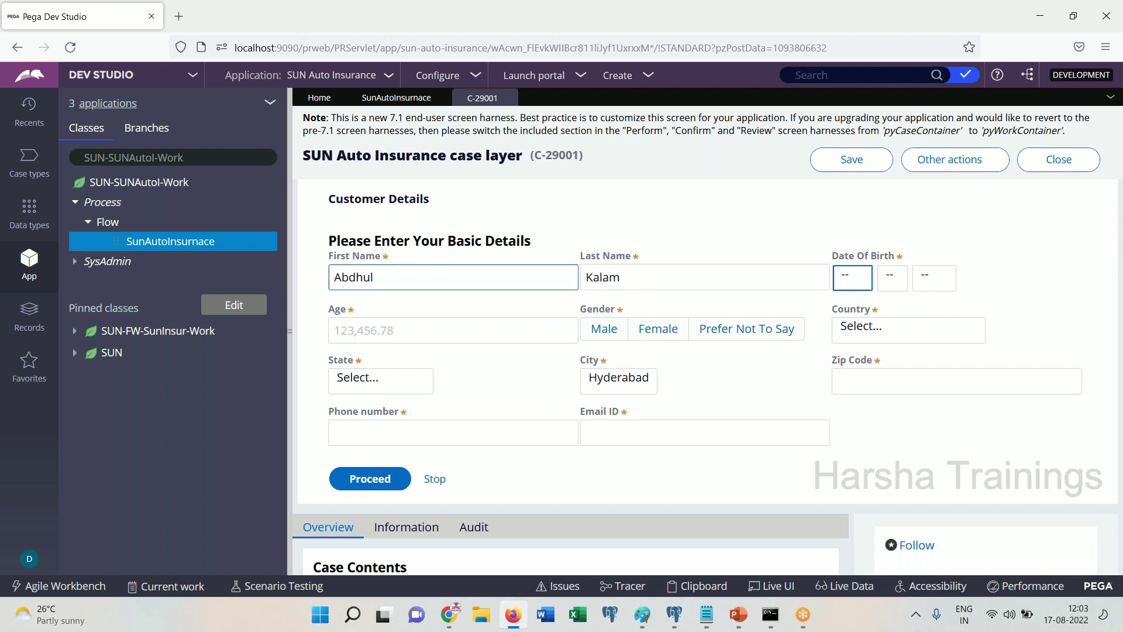
pyautogui.click(852, 279)
pyautogui.click(848, 347)
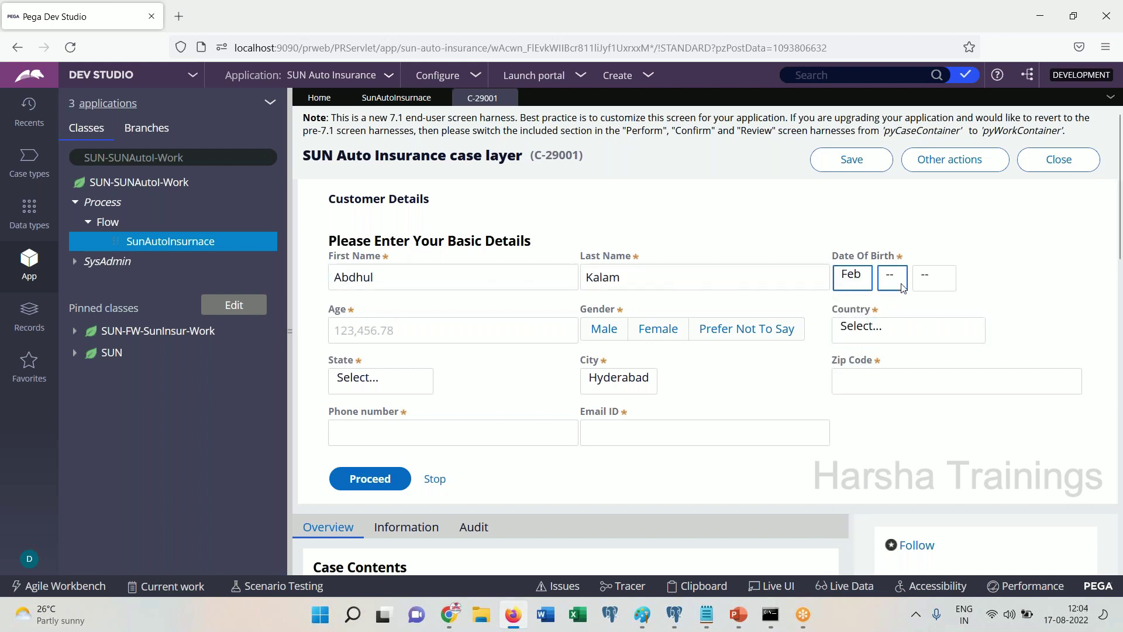
pyautogui.click(903, 286)
pyautogui.click(904, 387)
pyautogui.click(940, 272)
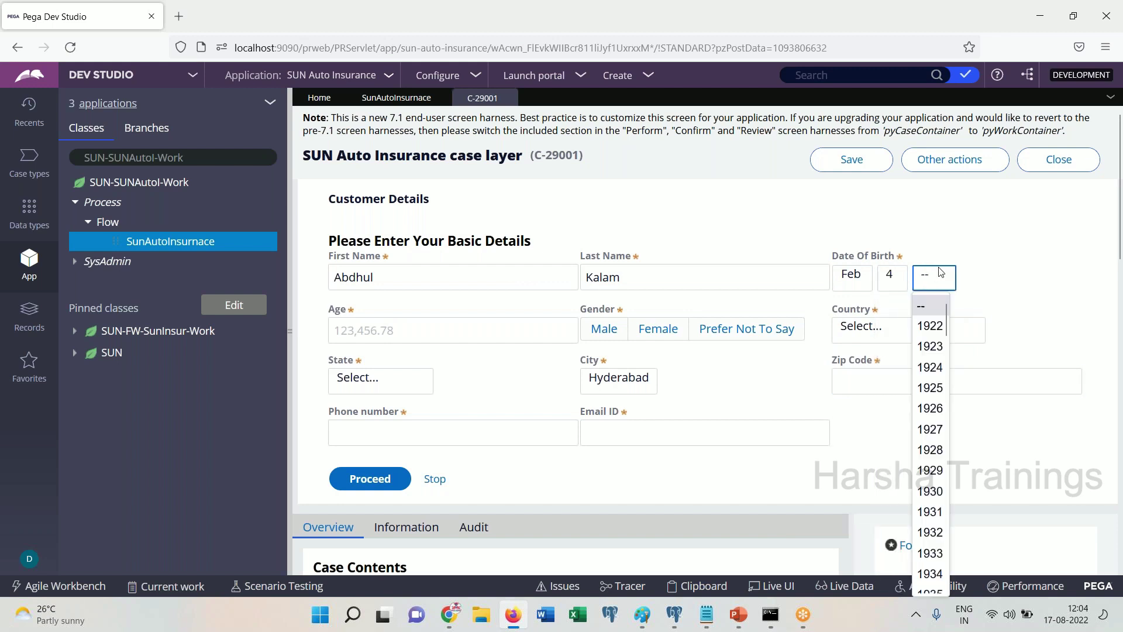
pyautogui.scroll(-5, 947, 497)
pyautogui.scroll(-4, 947, 497)
pyautogui.click(933, 499)
# Set the age to 25 and the gender to Female
pyautogui.click(417, 332)
pyautogui.write('25')
pyautogui.press('Tab')
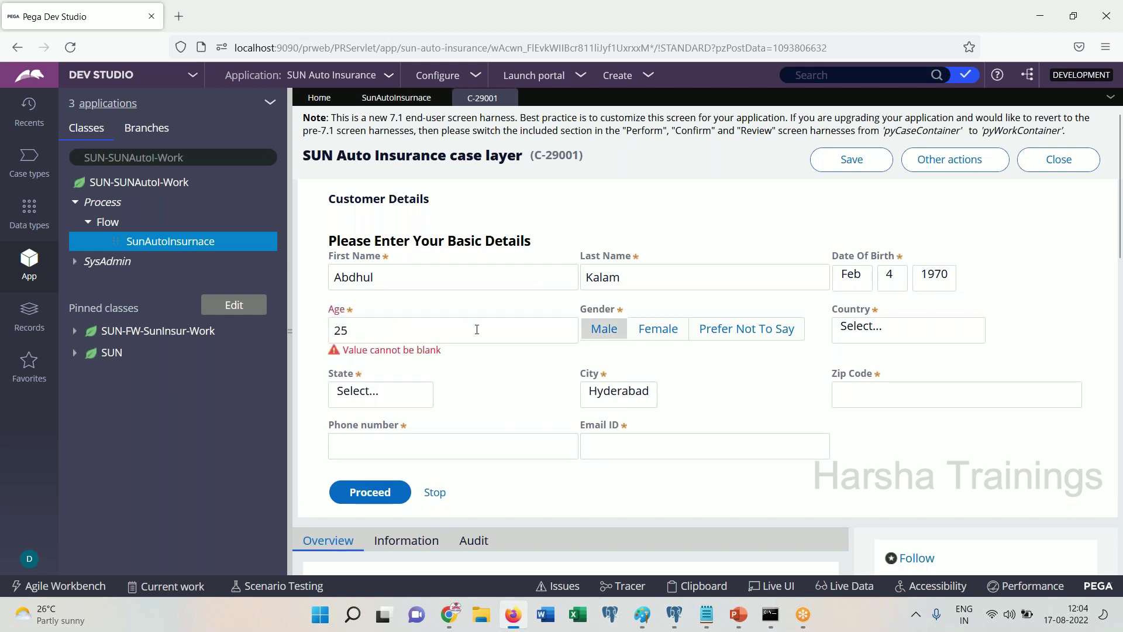
pyautogui.click(477, 330)
pyautogui.press('BackSpace')
pyautogui.press('BackSpace')
pyautogui.write('25')
pyautogui.press('Tab')
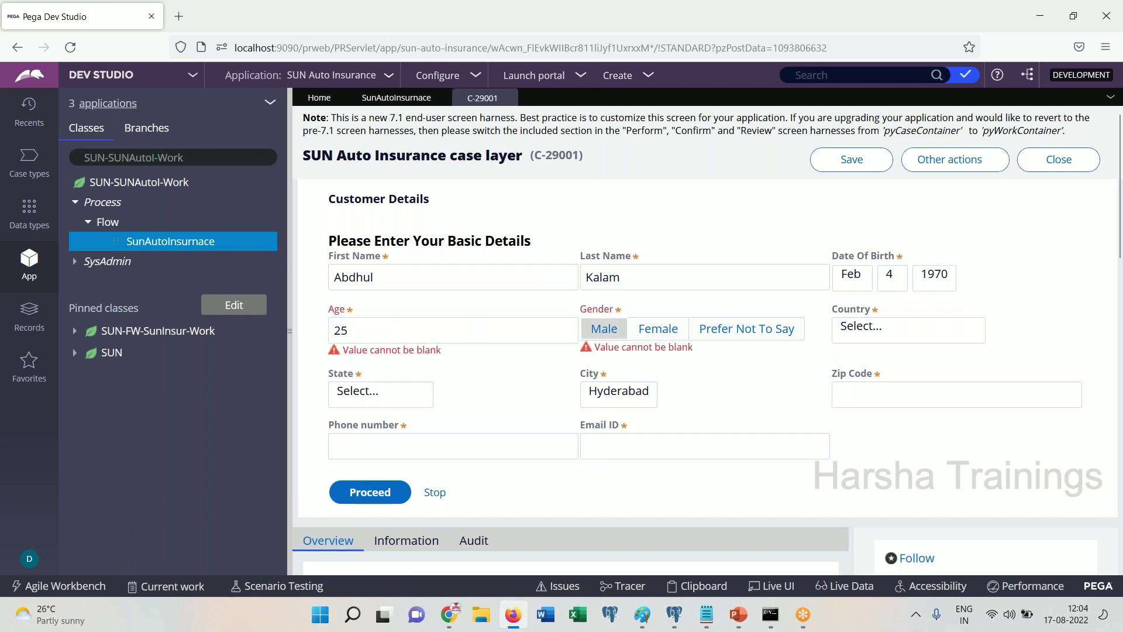
pyautogui.click(658, 329)
# Choose United States Of America as country, Andhra Pradesh as state and Banglore as city
pyautogui.click(871, 327)
pyautogui.click(885, 396)
pyautogui.click(409, 394)
pyautogui.click(408, 441)
pyautogui.click(643, 396)
pyautogui.click(608, 462)
# Enter the customer's zip code, phone number and e-mail, then submit the details
pyautogui.click(839, 394)
pyautogui.write('252525')
pyautogui.press('Tab')
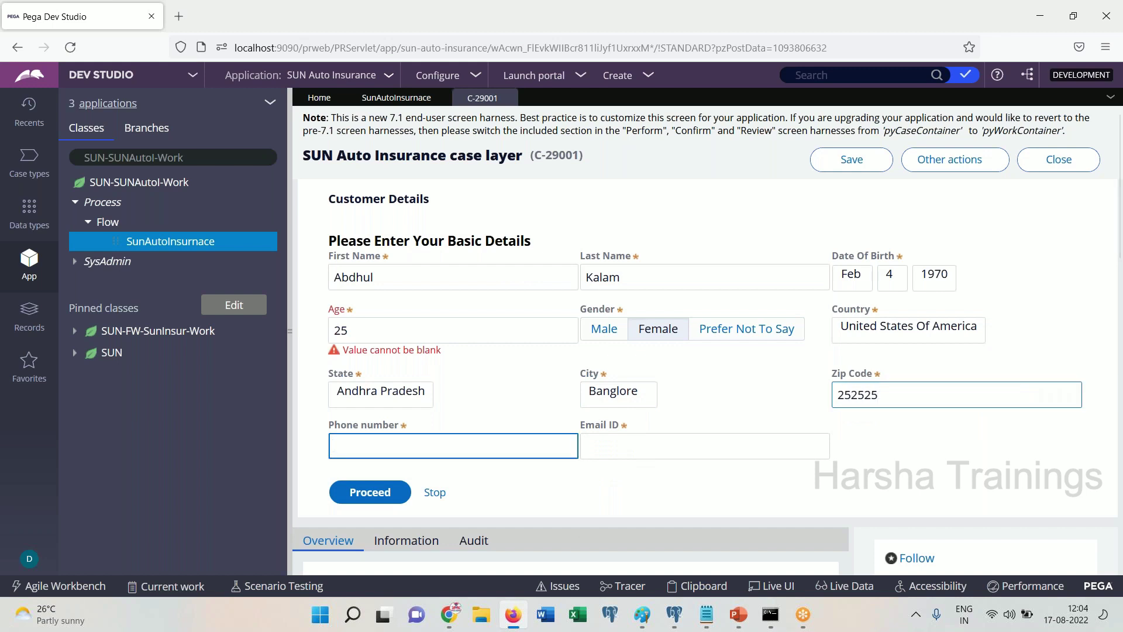
pyautogui.press('Tab')
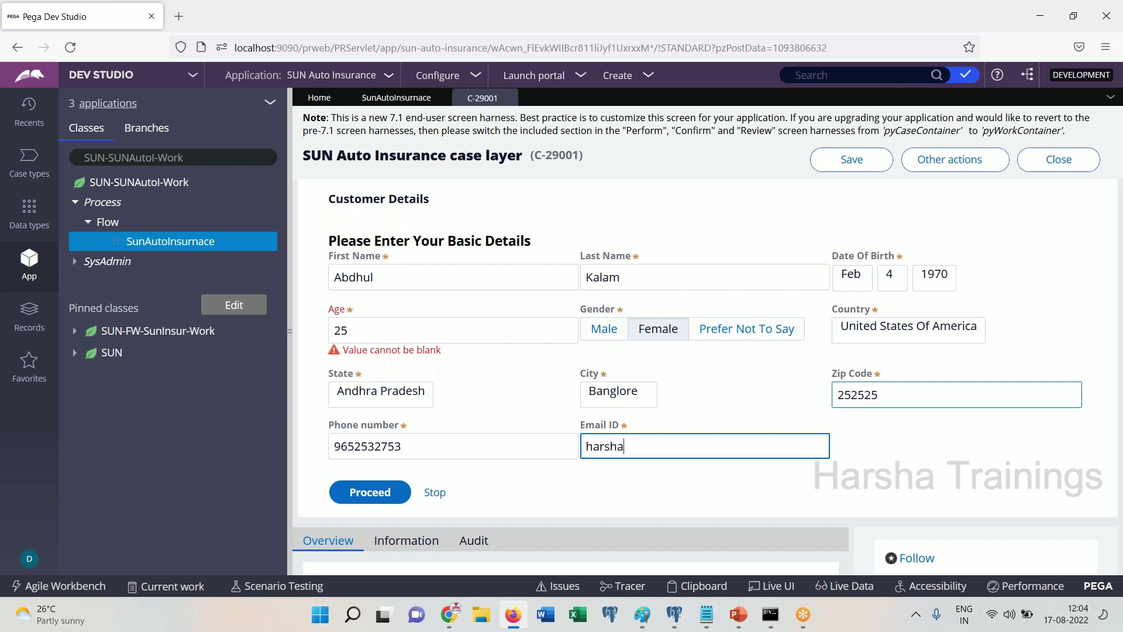
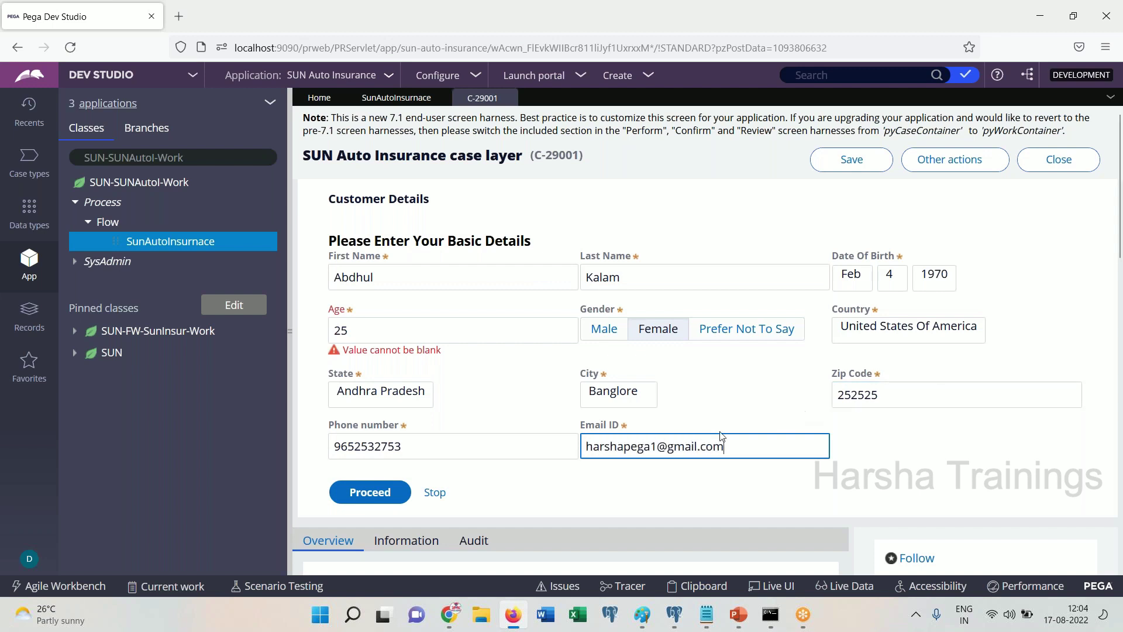
pyautogui.click(379, 499)
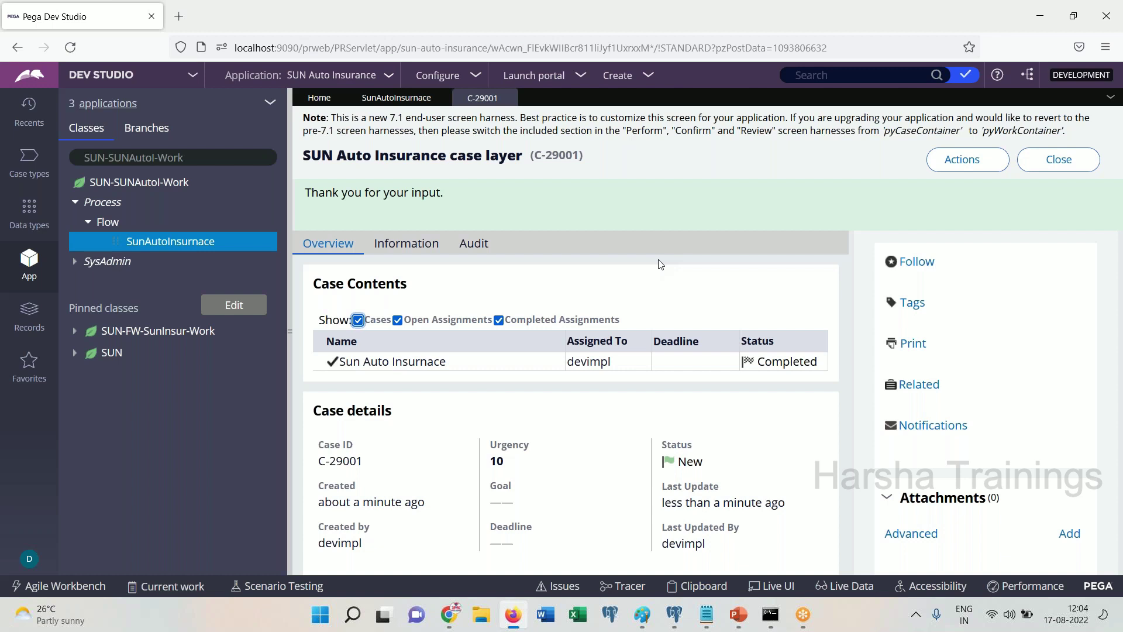
# Proceed to complete the case and browse the Clipboard viewer
pyautogui.click(703, 211)
pyautogui.click(696, 587)
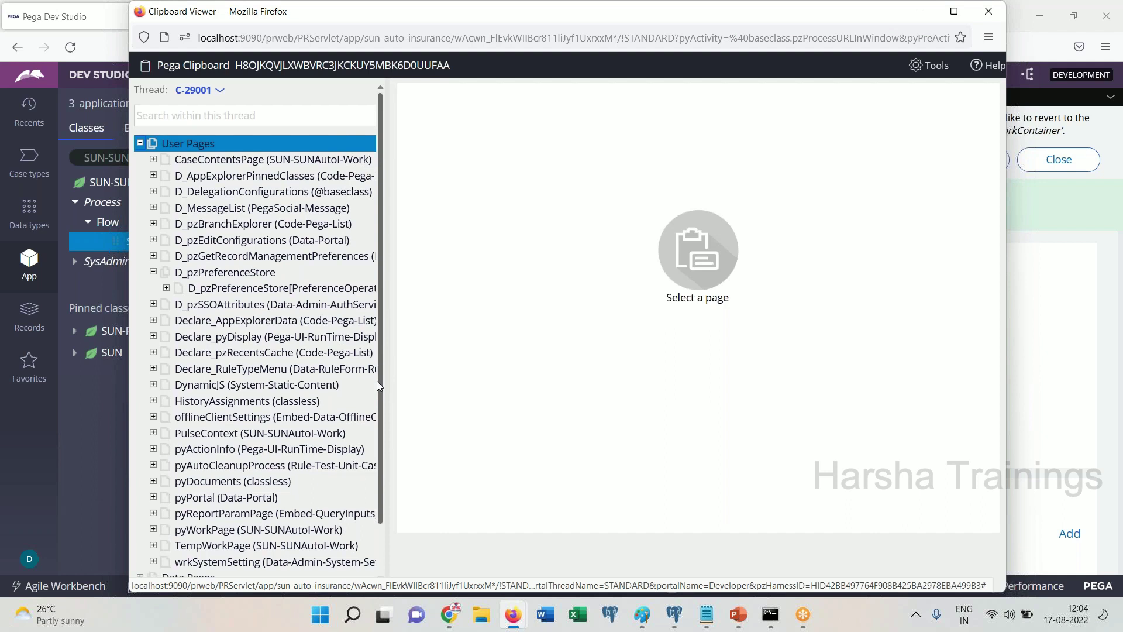
pyautogui.scroll(-2, 377, 380)
pyautogui.moveTo(379, 440); pyautogui.dragTo(318, 324)
pyautogui.click(320, 329)
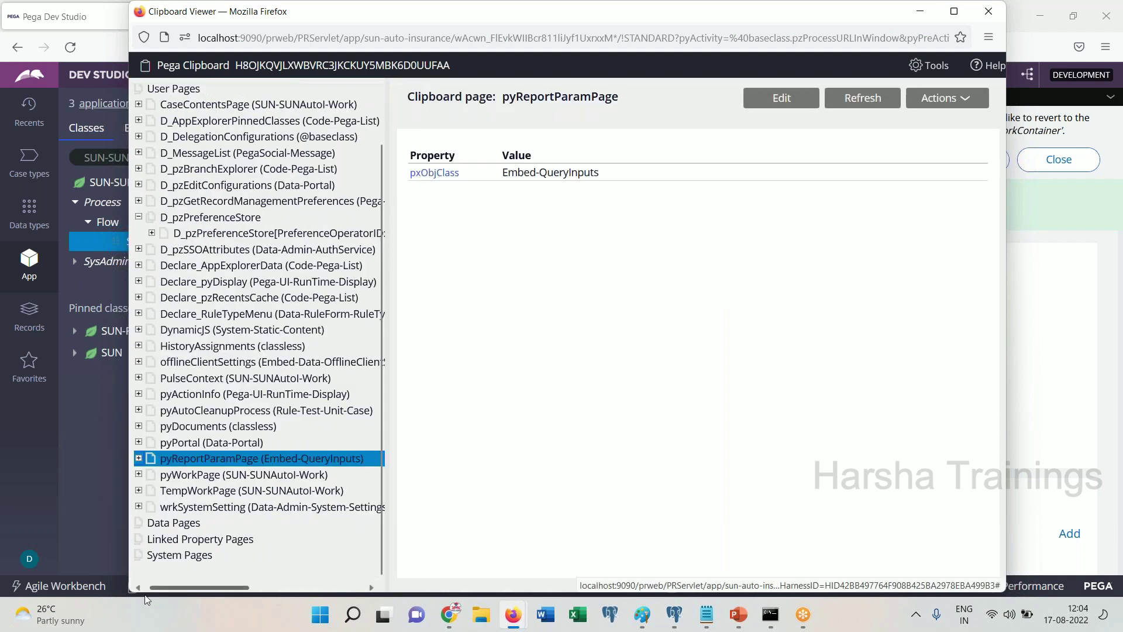
pyautogui.scroll(2, 381, 97)
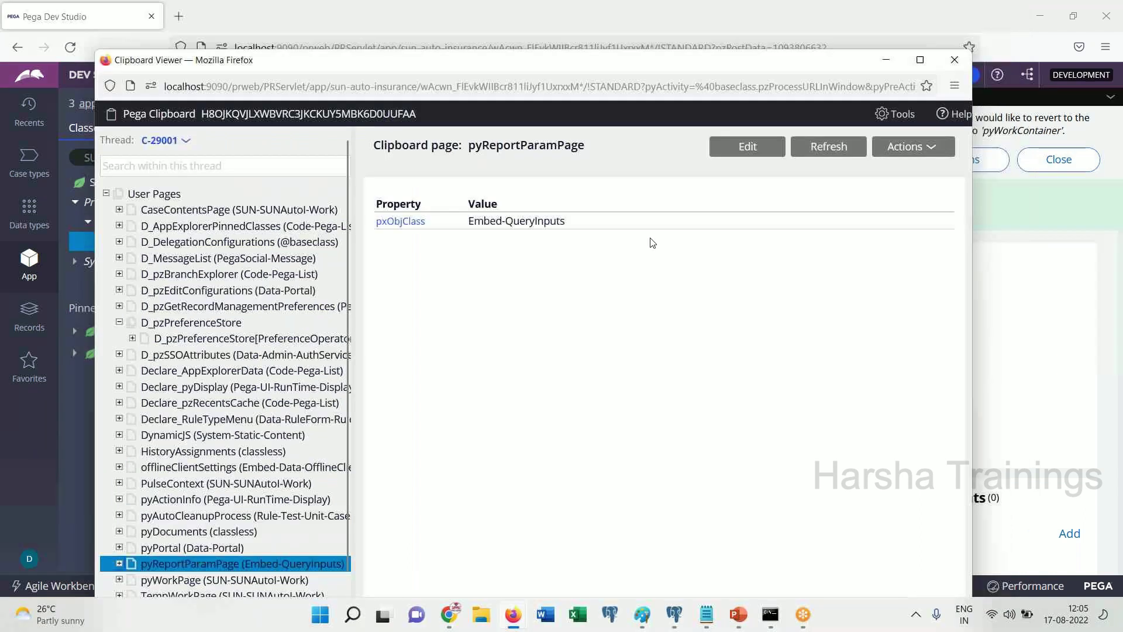
# Reopen the Clipboard viewer and select the User Pages group
pyautogui.moveTo(993, 22); pyautogui.dragTo(820, 324)
pyautogui.click(823, 319)
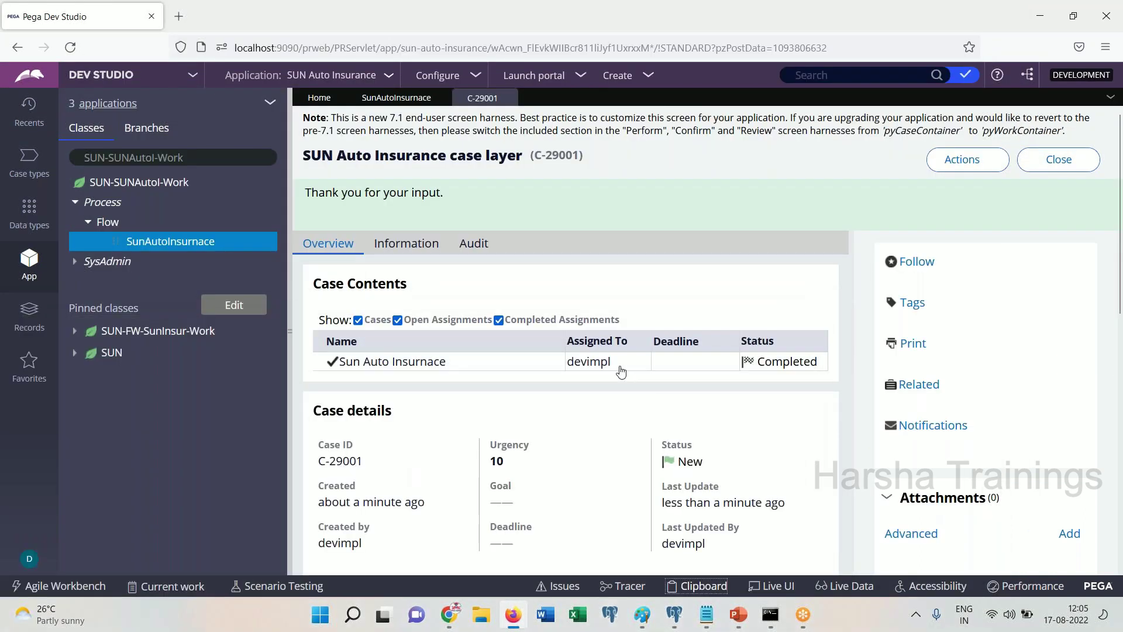
pyautogui.click(704, 586)
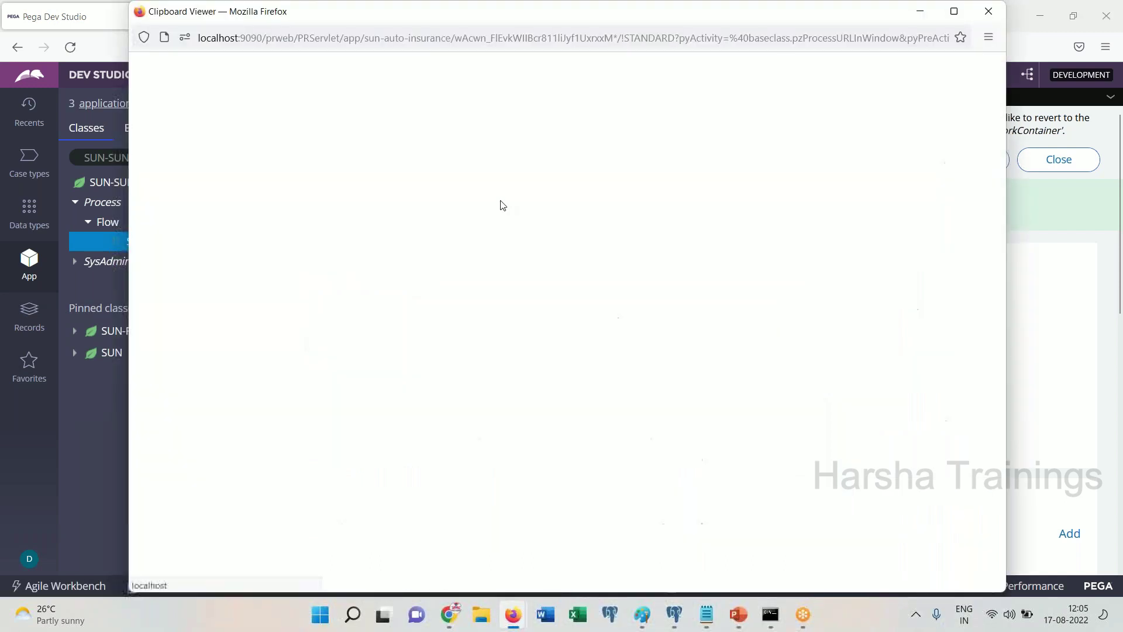
pyautogui.click(289, 141)
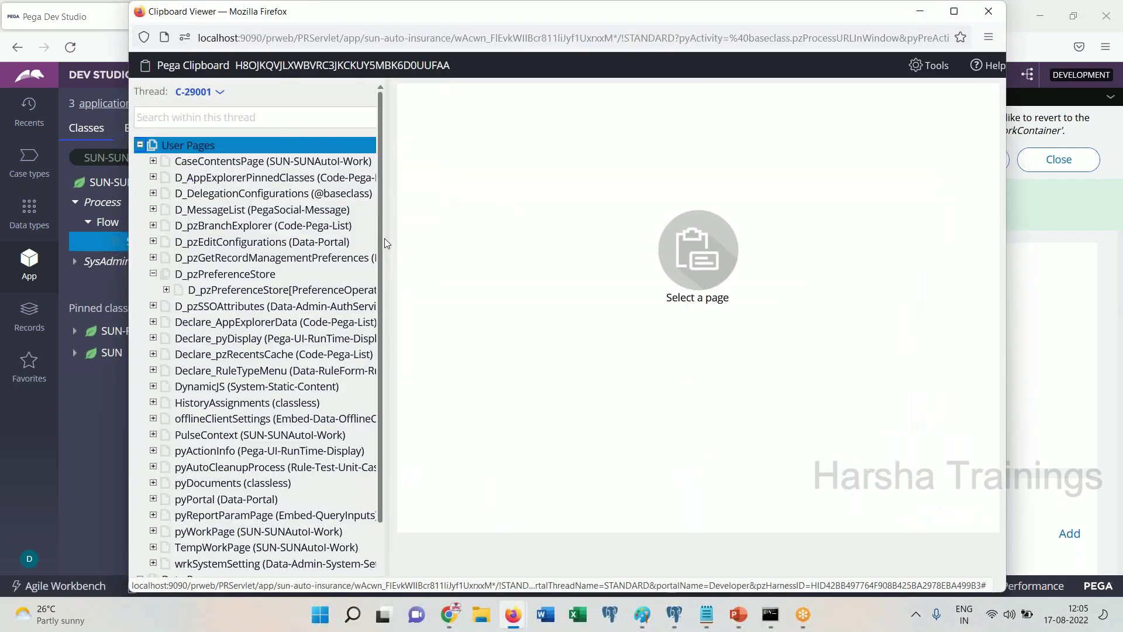
pyautogui.moveTo(380, 242); pyautogui.dragTo(378, 317)
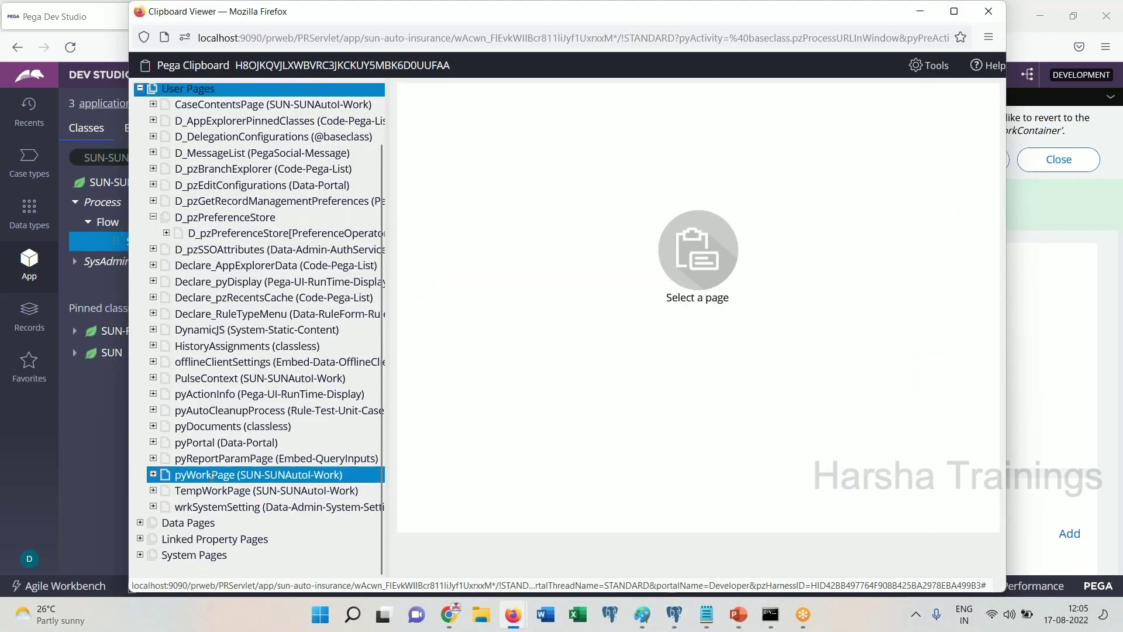
# Display pyWorkPage's property values, then open File Explorer with Win+E
pyautogui.click(212, 475)
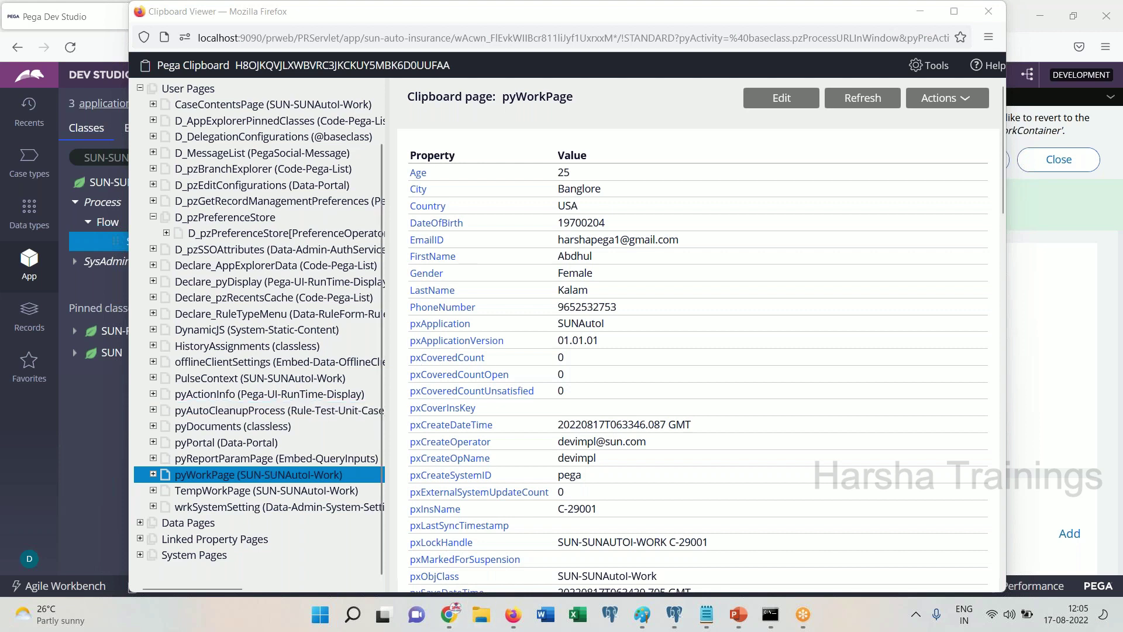
pyautogui.press('super+e')
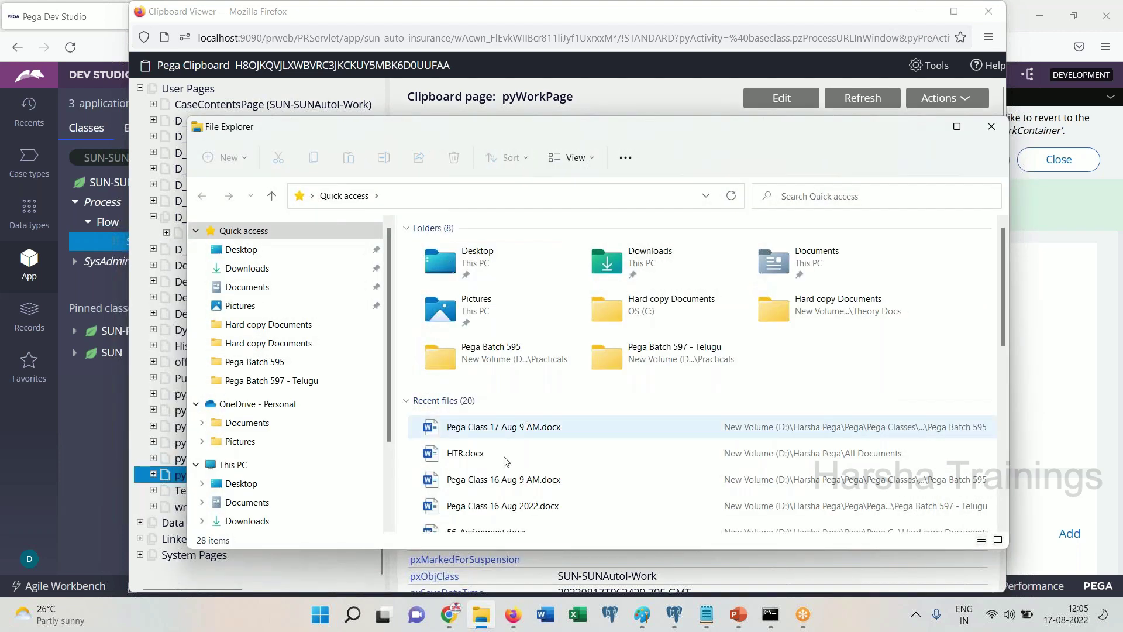
# Go to D: > Pega > Pega Classes > Diagrams and open Clipboard.png
pyautogui.scroll(-2, 351, 506)
pyautogui.click(283, 498)
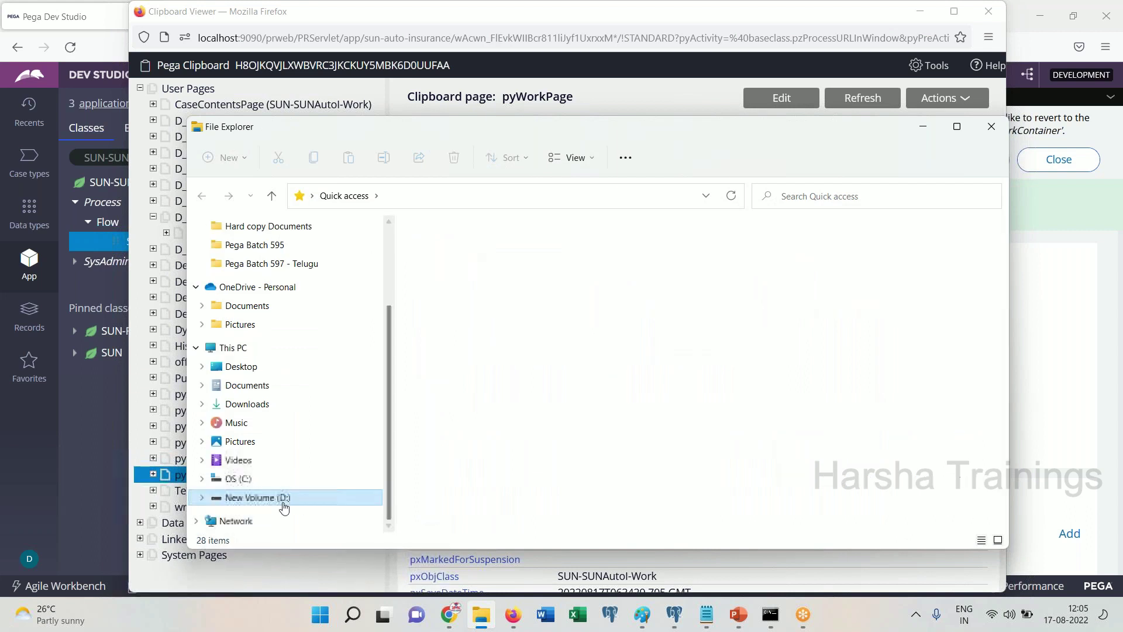
pyautogui.click(468, 434)
pyautogui.press('h')
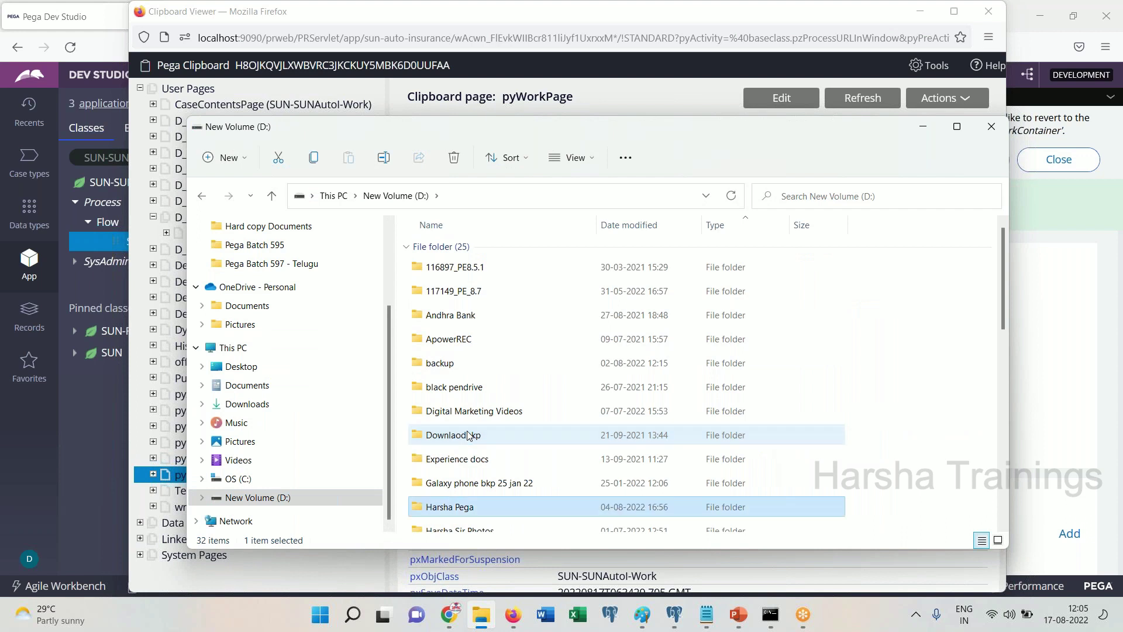
pyautogui.press('Return')
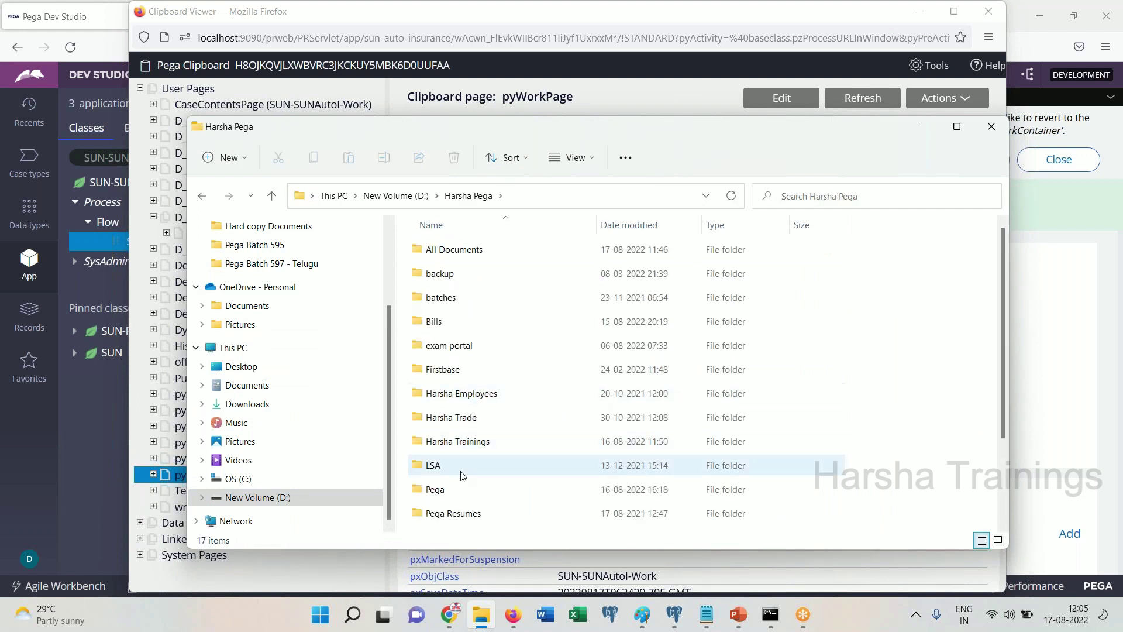
pyautogui.doubleClick(459, 489)
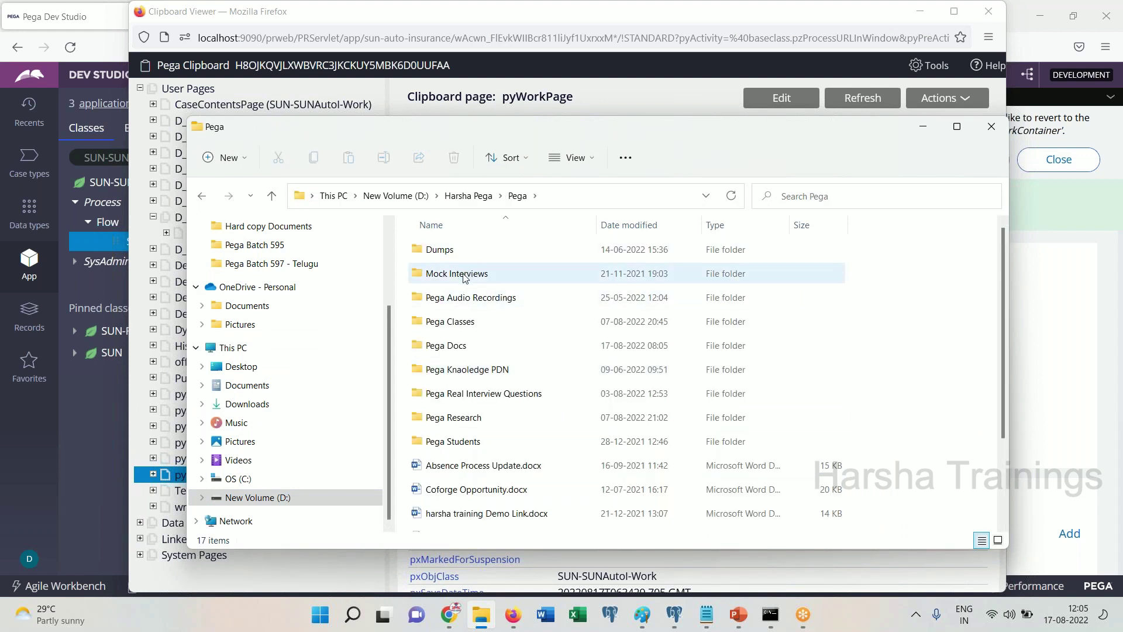
pyautogui.doubleClick(462, 330)
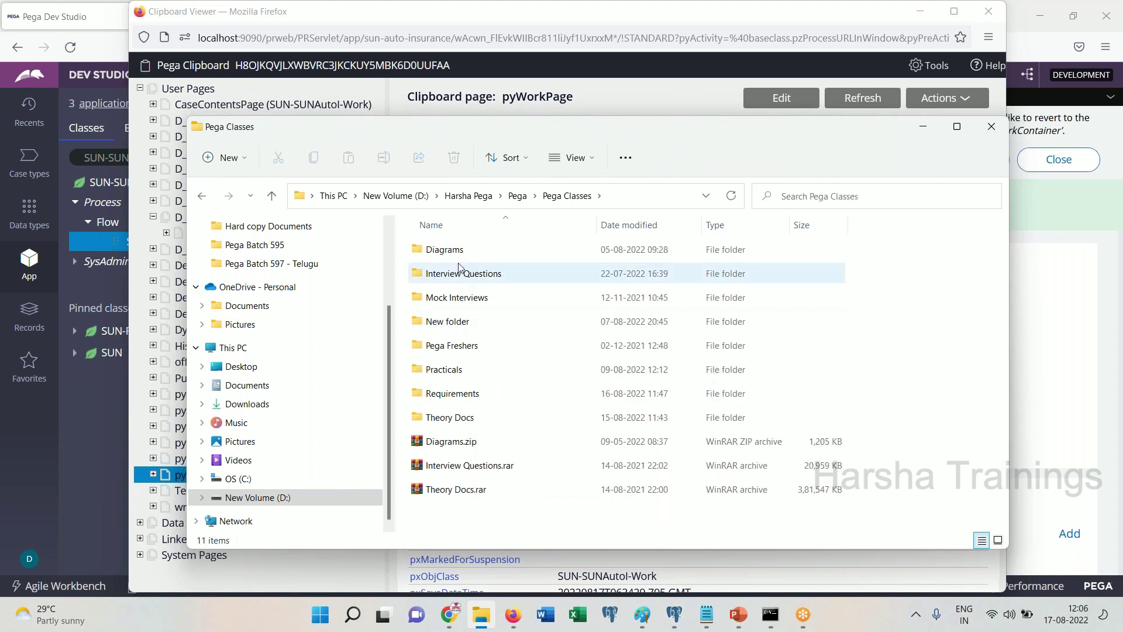
pyautogui.doubleClick(443, 249)
pyautogui.click(528, 282)
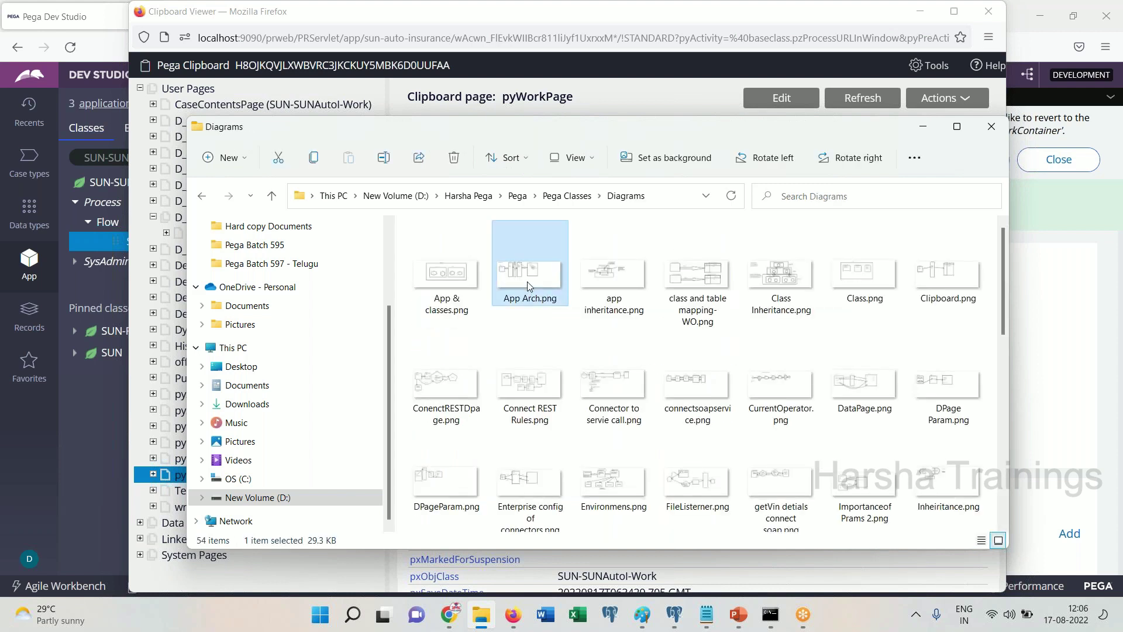
pyautogui.press('Right')
pyautogui.press('Right')
pyautogui.press('Right')
pyautogui.press('Right')
pyautogui.press('Right')
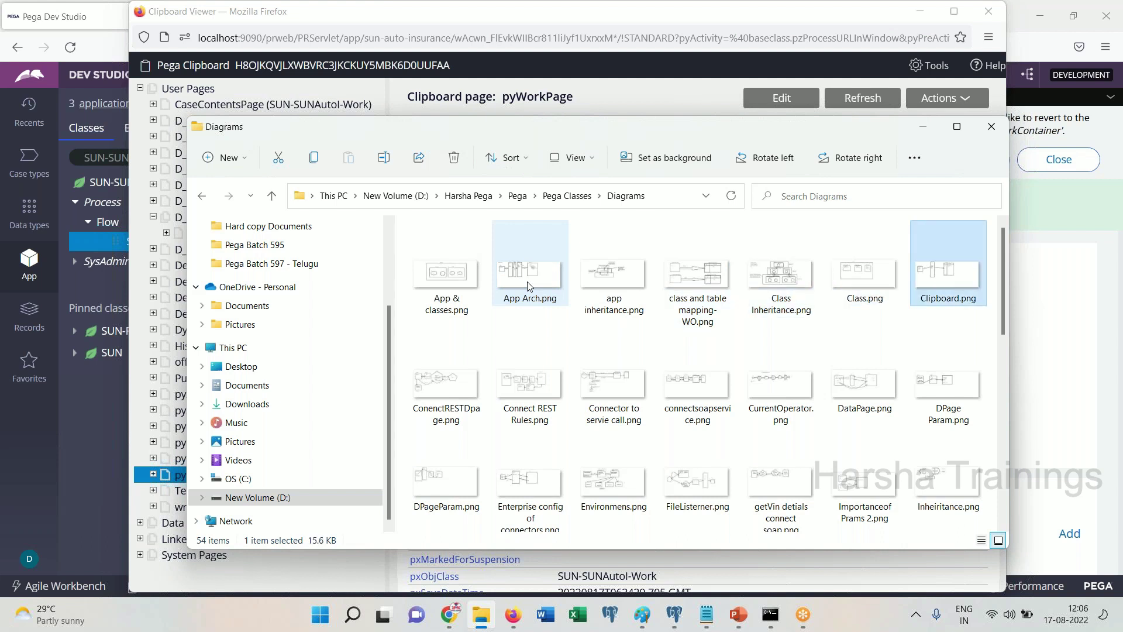
pyautogui.press('Return')
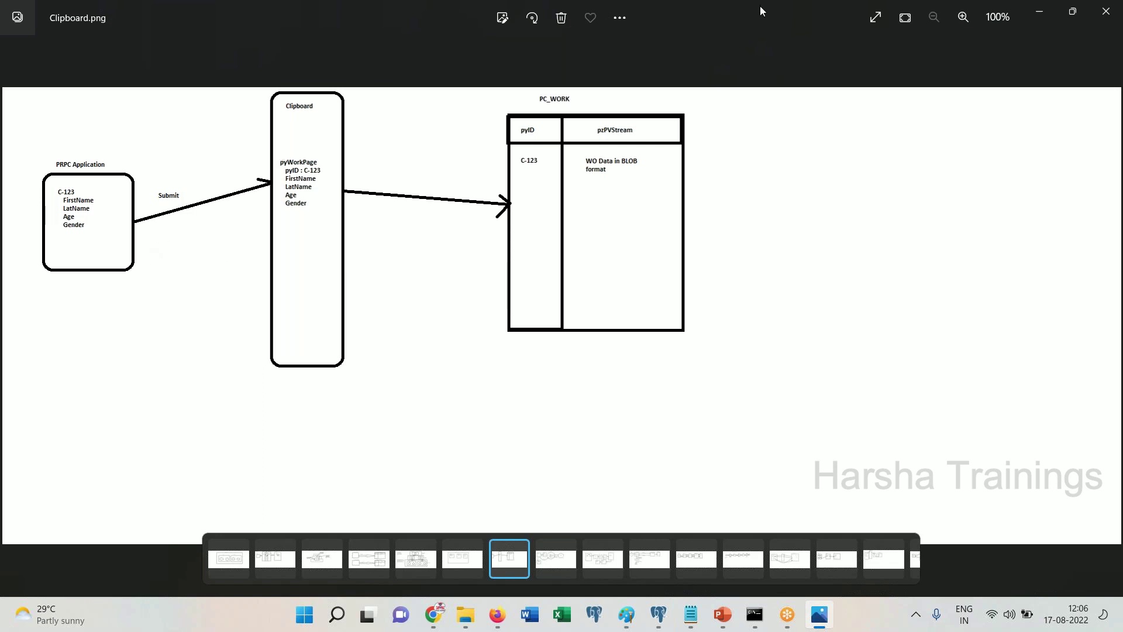
# Restore the Clipboard.png viewer from full screen and move it aside
pyautogui.doubleClick(773, 23)
pyautogui.moveTo(772, 23); pyautogui.dragTo(577, 220)
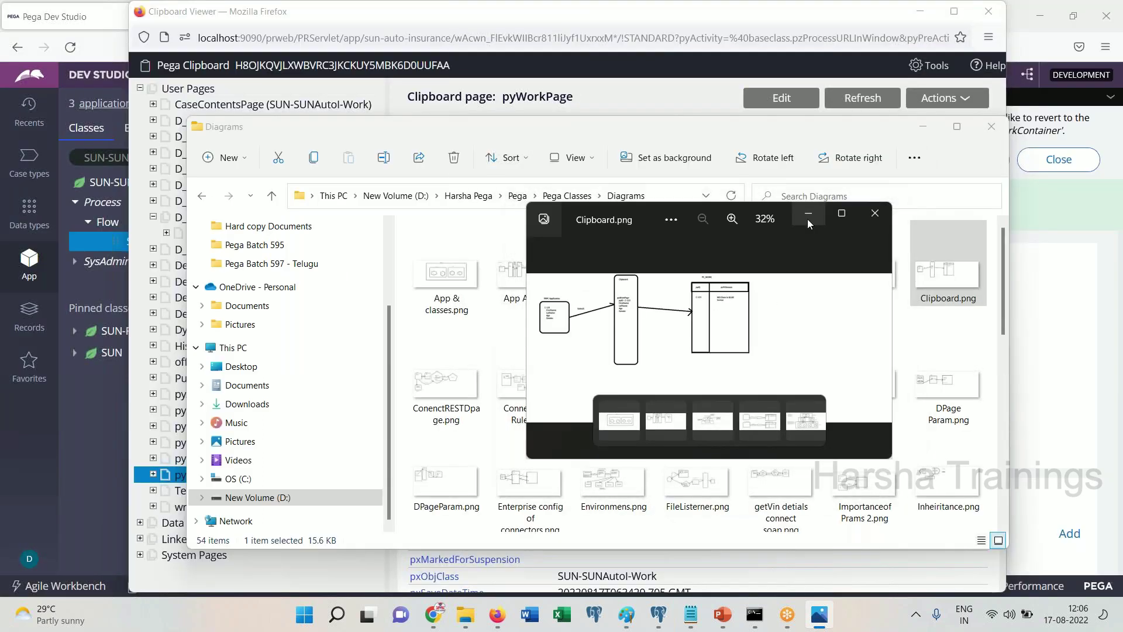
# Dismiss Photos, minimize File Explorer, and highlight pyWorkPage in the Clipboard heading
pyautogui.click(807, 219)
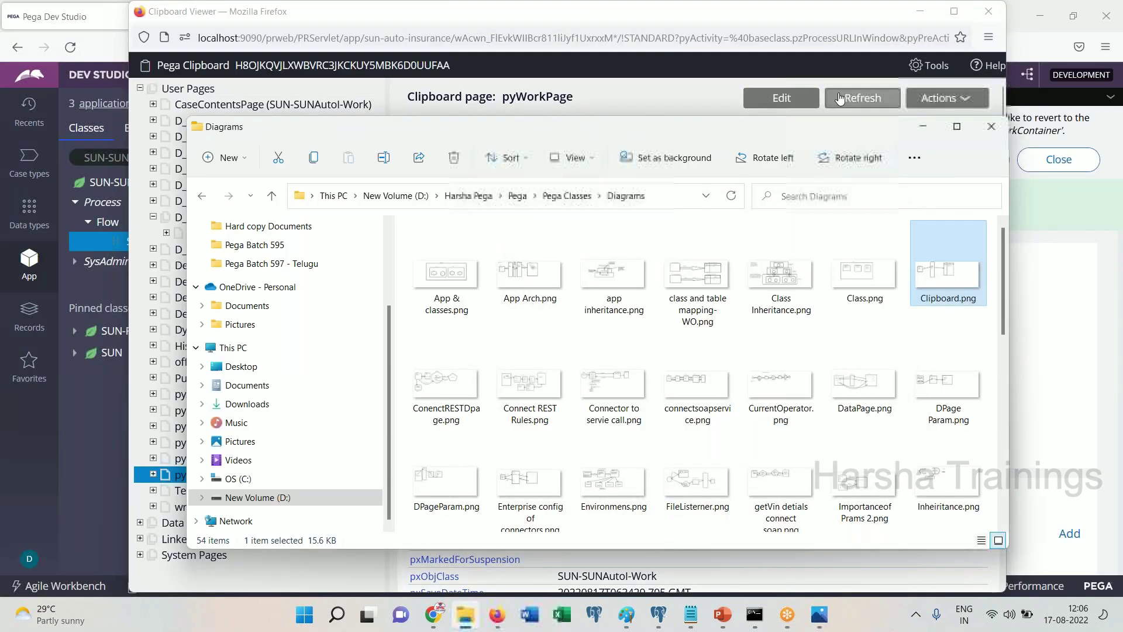
pyautogui.click(922, 127)
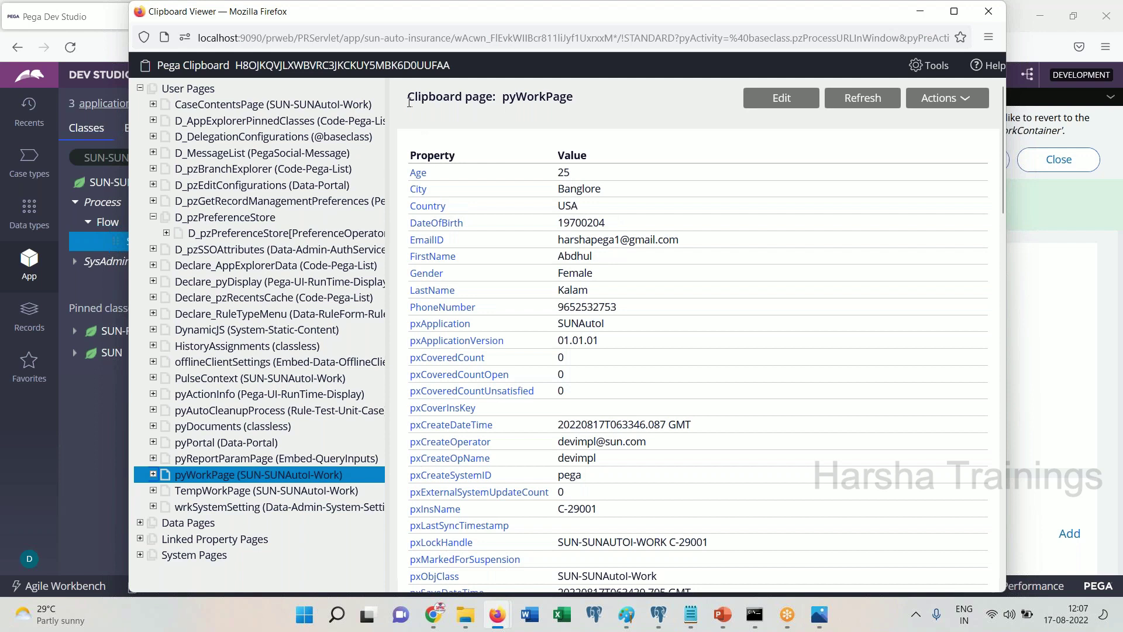
pyautogui.moveTo(410, 102); pyautogui.dragTo(504, 100)
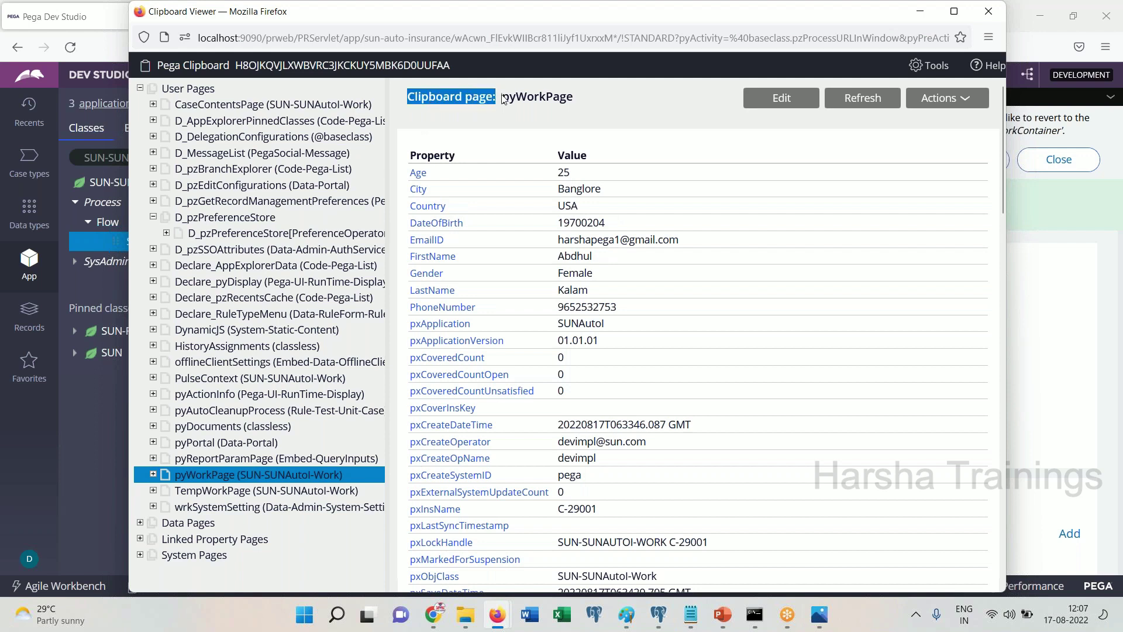
pyautogui.doubleClick(536, 97)
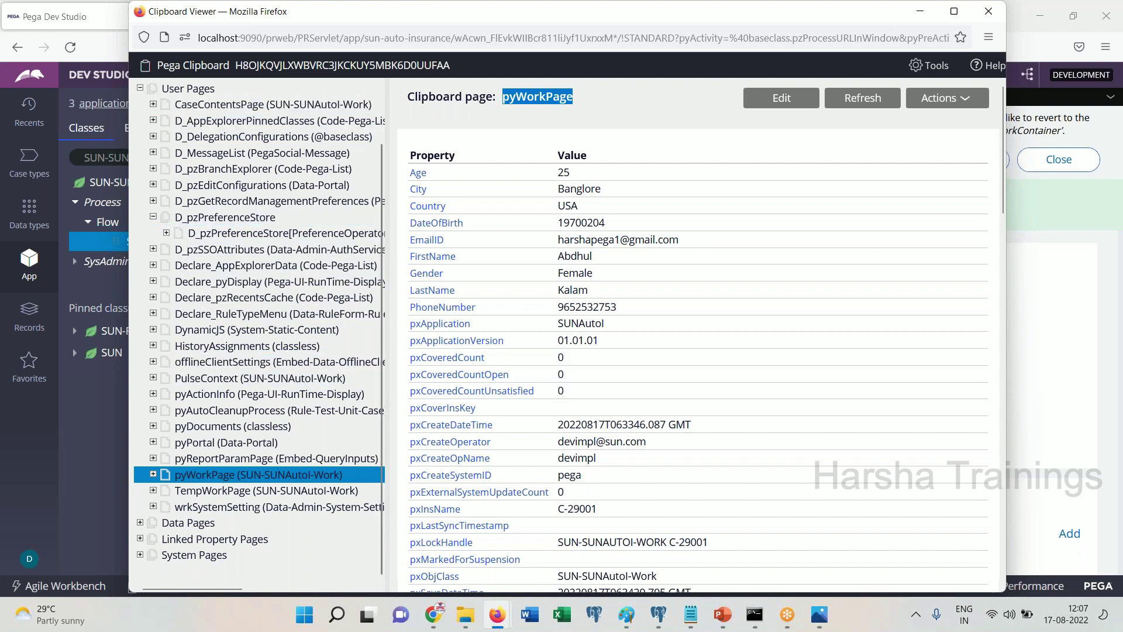
# View the Declare_RuleTypeMenu, HistoryAssignments and pyActionInfo pages, then close the Clipboard viewer
pyautogui.scroll(2, 381, 168)
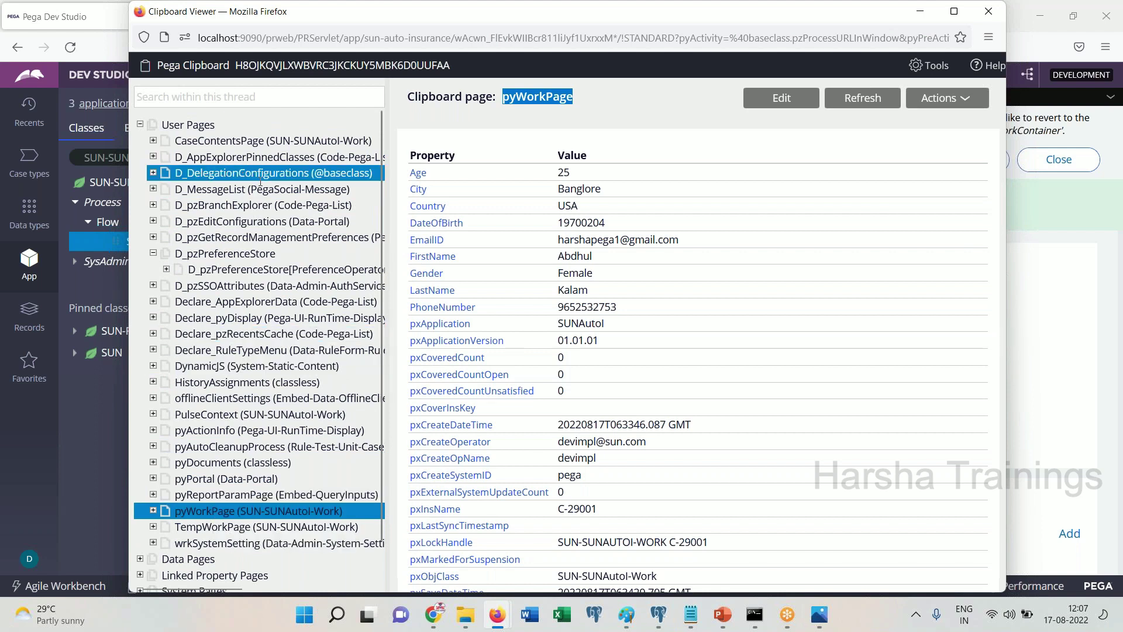
pyautogui.click(245, 349)
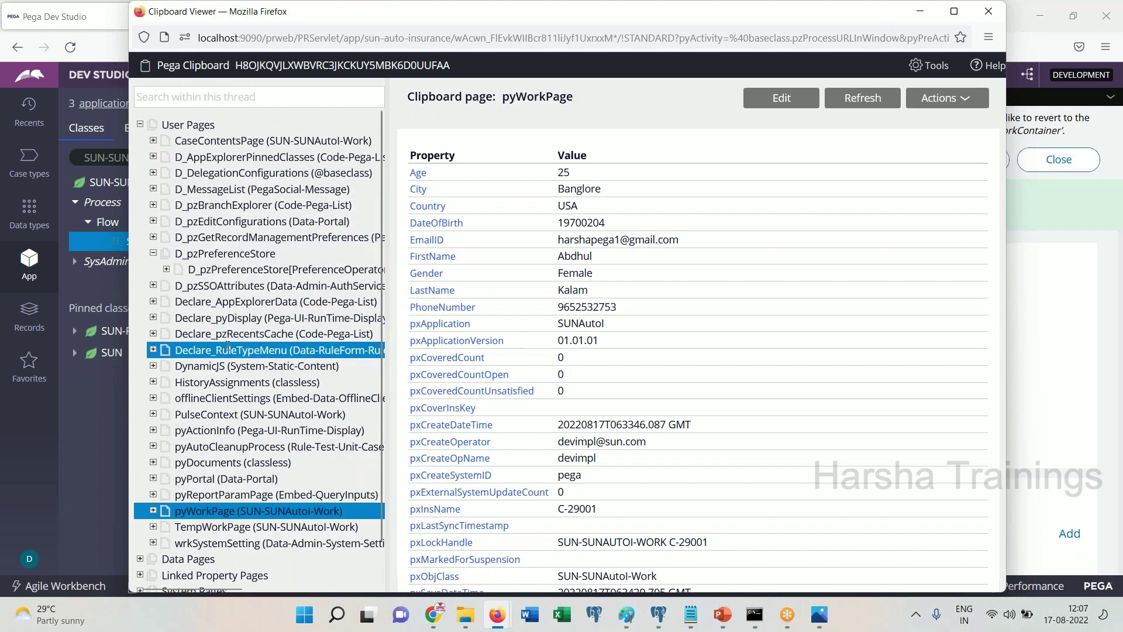
pyautogui.click(246, 382)
pyautogui.click(269, 430)
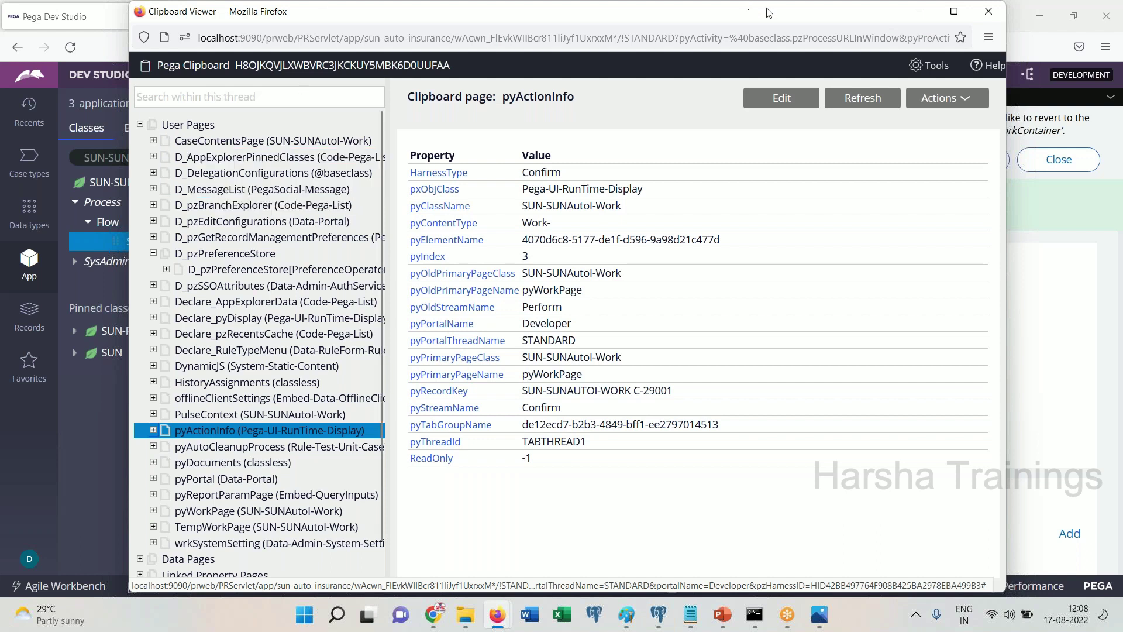
pyautogui.moveTo(766, 12); pyautogui.dragTo(657, 170)
pyautogui.click(879, 174)
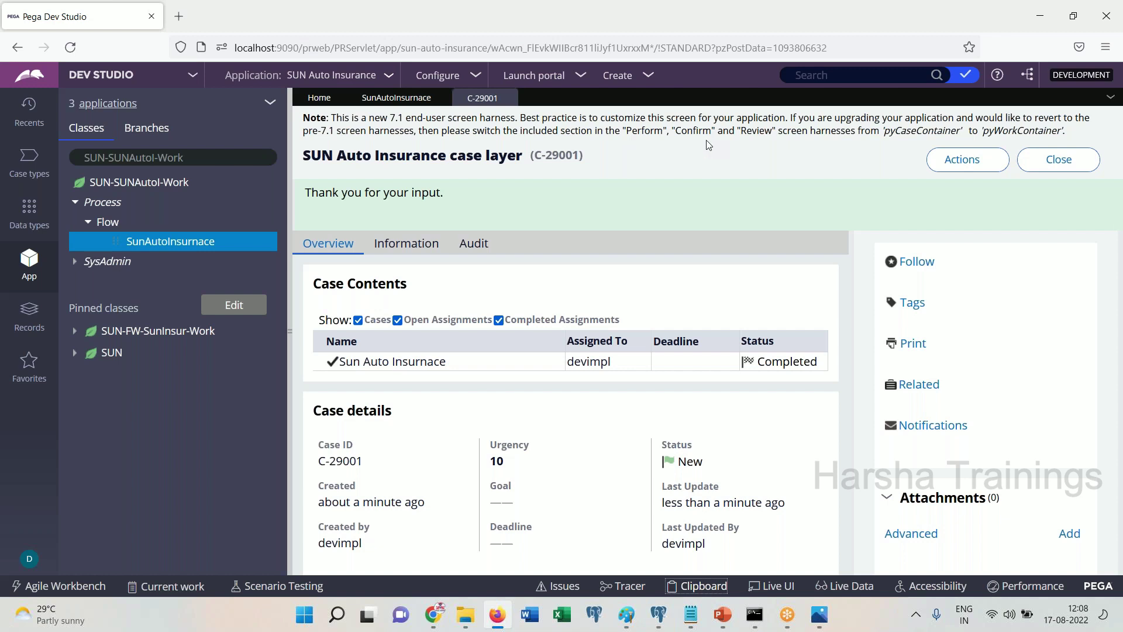
pyautogui.click(697, 587)
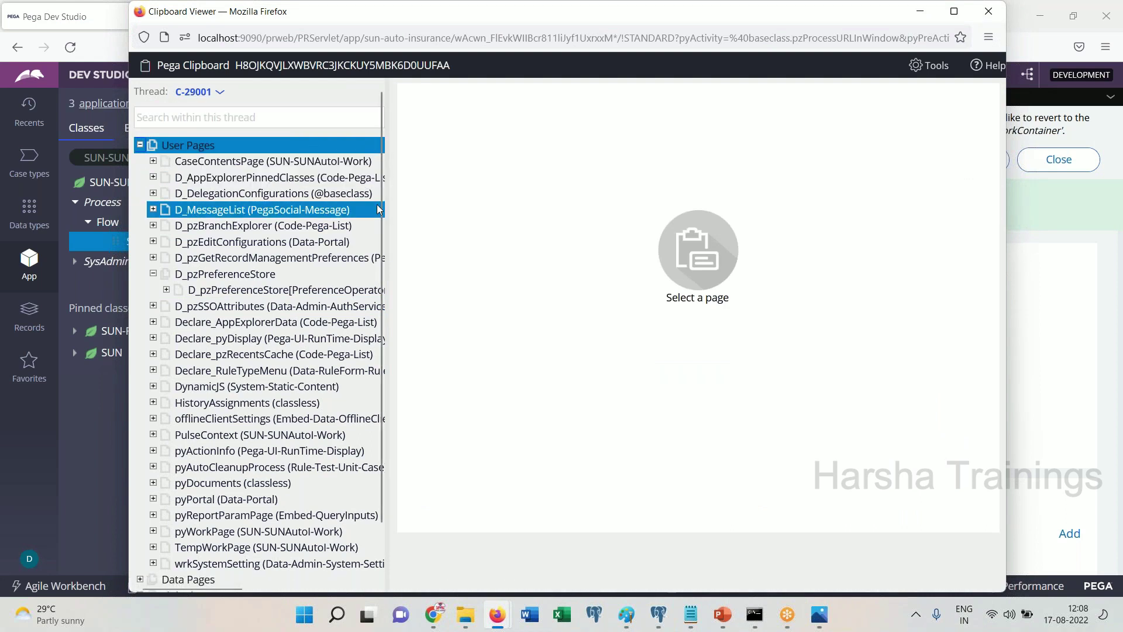
pyautogui.scroll(-2, 370, 230)
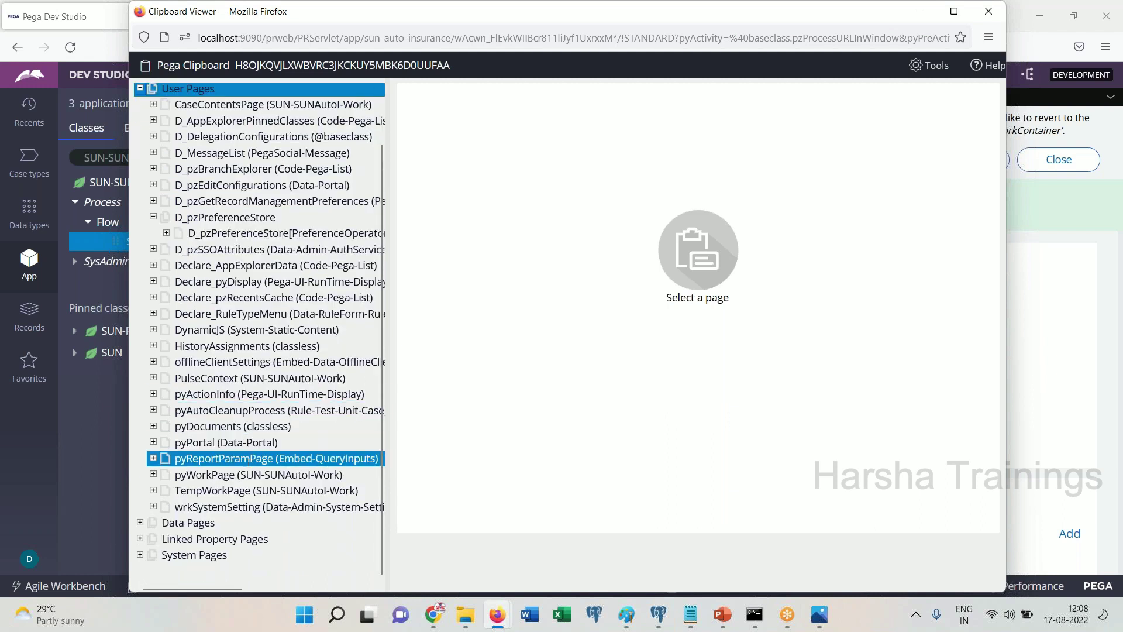
pyautogui.click(232, 475)
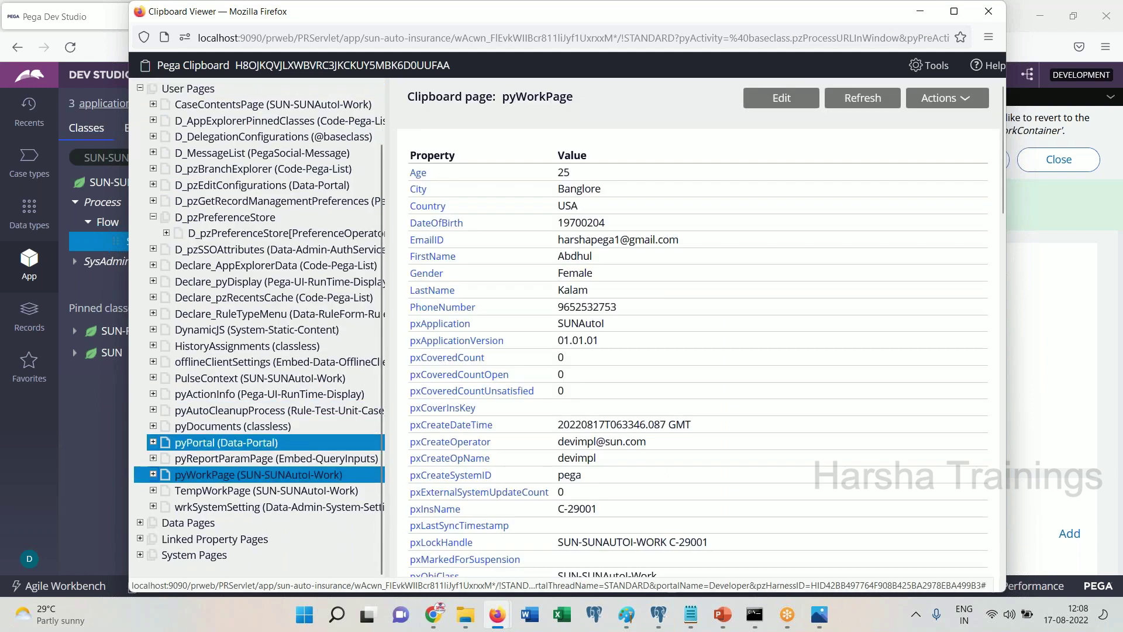
pyautogui.moveTo(770, 11); pyautogui.dragTo(690, 180)
pyautogui.click(931, 182)
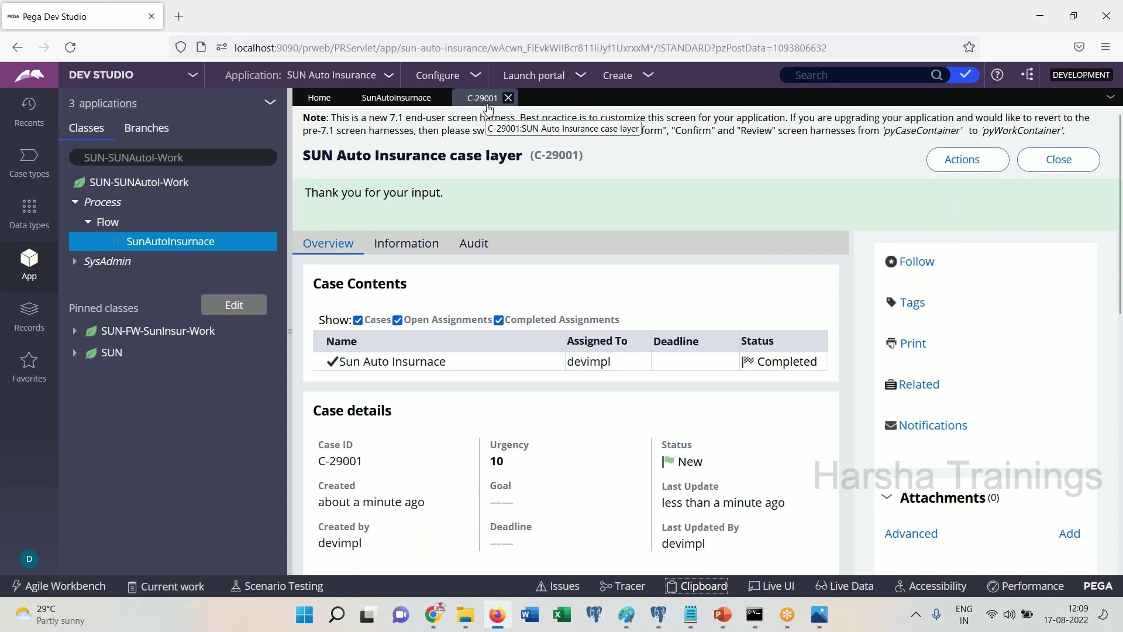
# Close case C-29001, check the SunAutoInsurnace clipboard thread, and show Recents
pyautogui.click(509, 98)
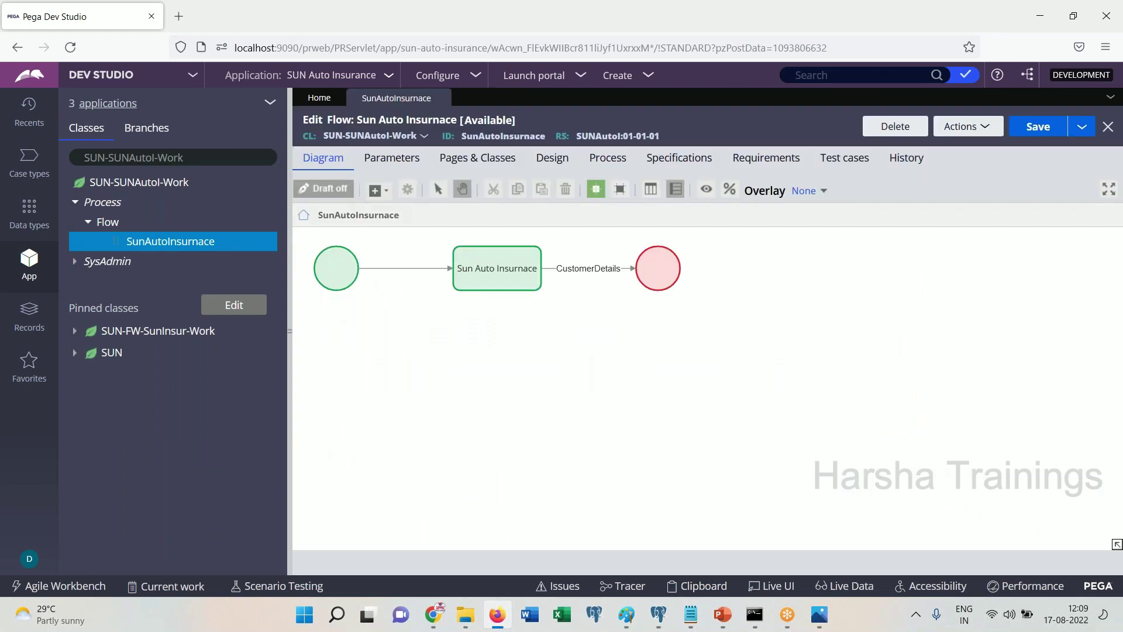
pyautogui.click(707, 587)
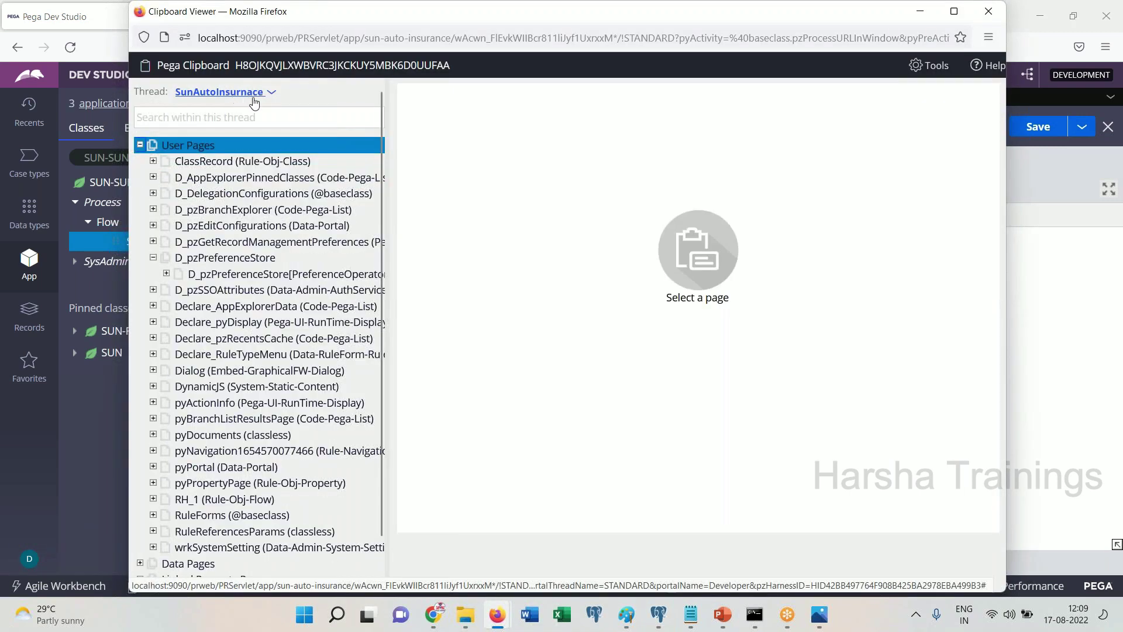
pyautogui.click(271, 92)
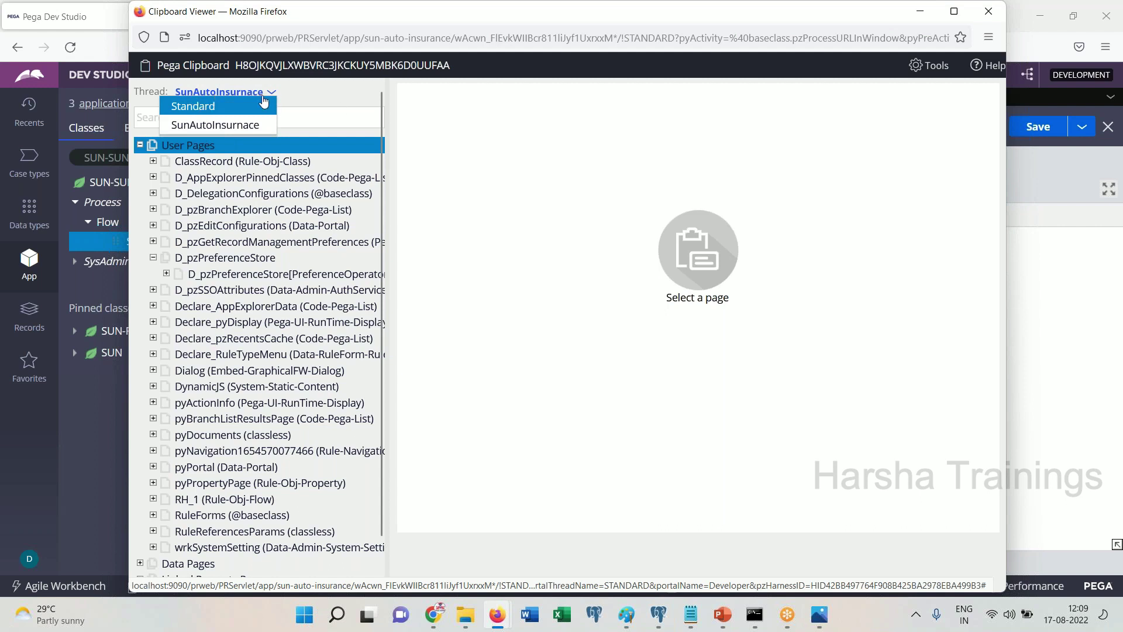
pyautogui.click(360, 112)
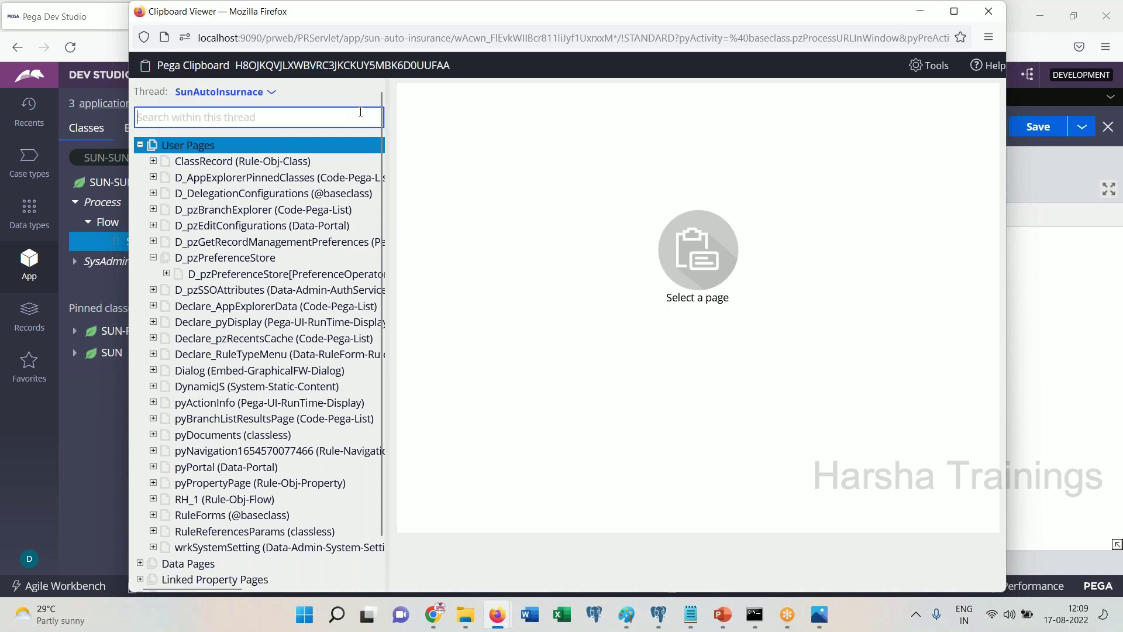
pyautogui.moveTo(790, 9); pyautogui.dragTo(659, 275)
pyautogui.click(870, 266)
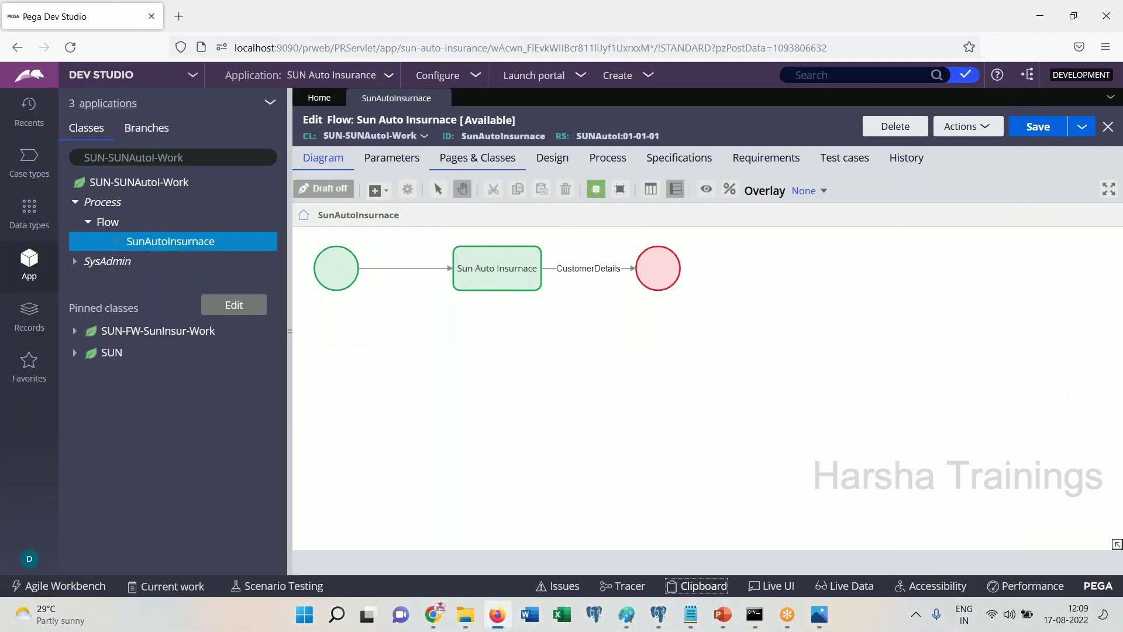
pyautogui.click(29, 114)
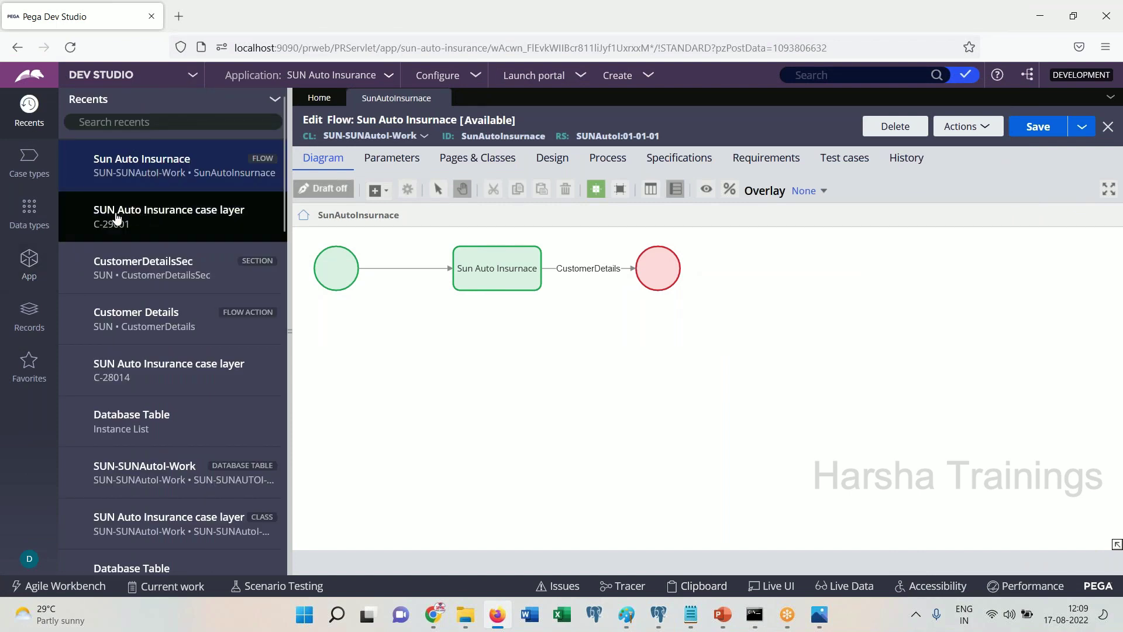
pyautogui.click(117, 218)
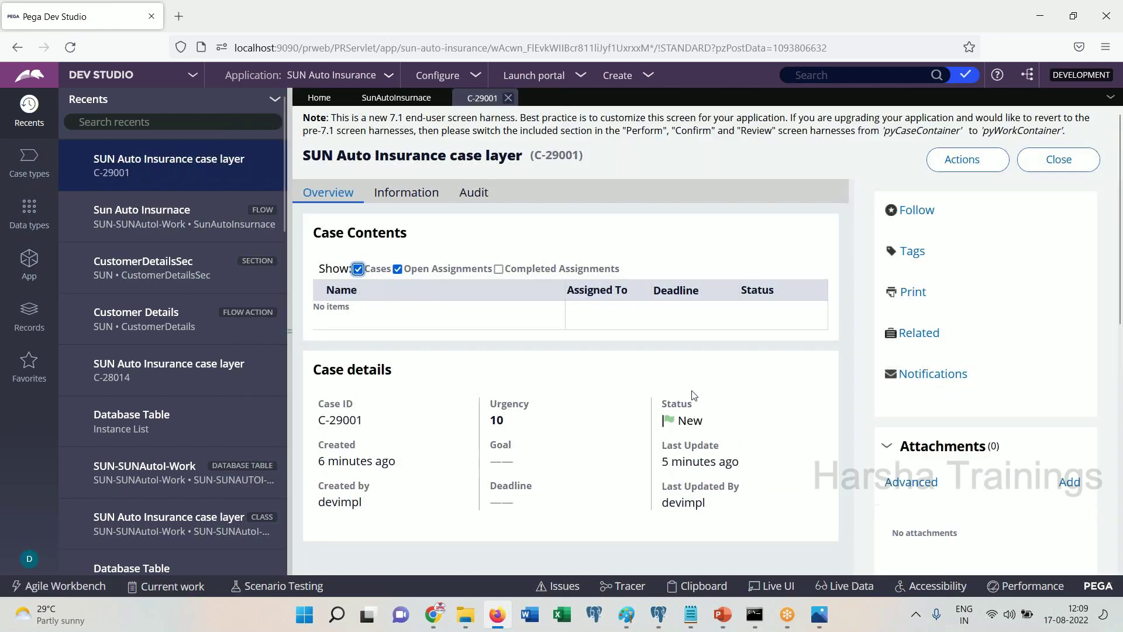
pyautogui.click(697, 586)
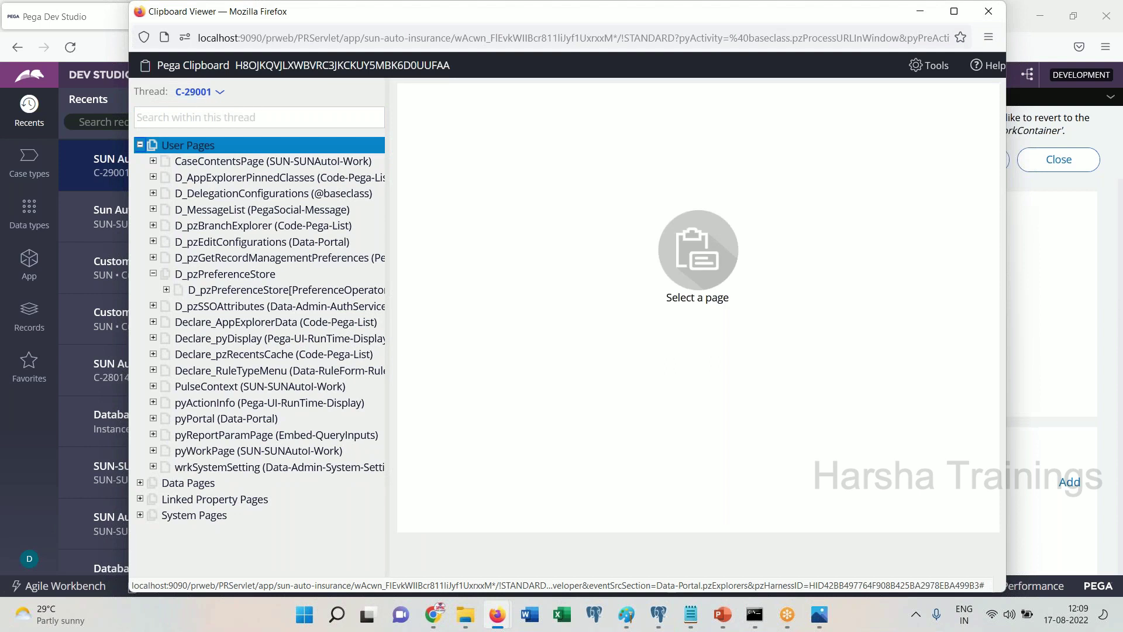
pyautogui.click(266, 450)
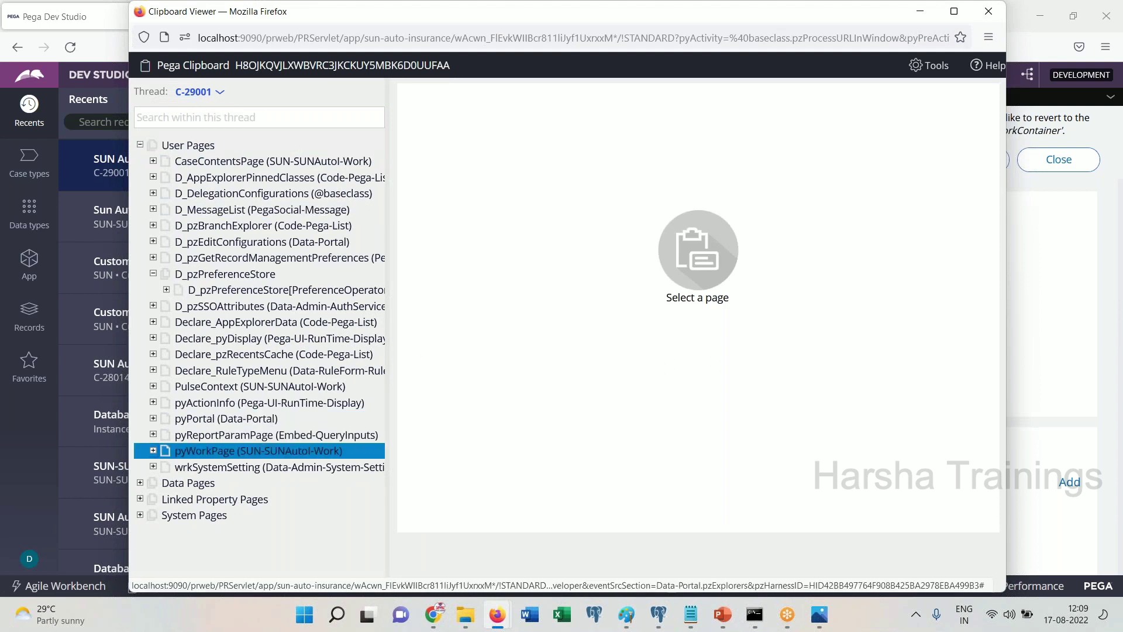
pyautogui.moveTo(769, 10); pyautogui.dragTo(758, 41)
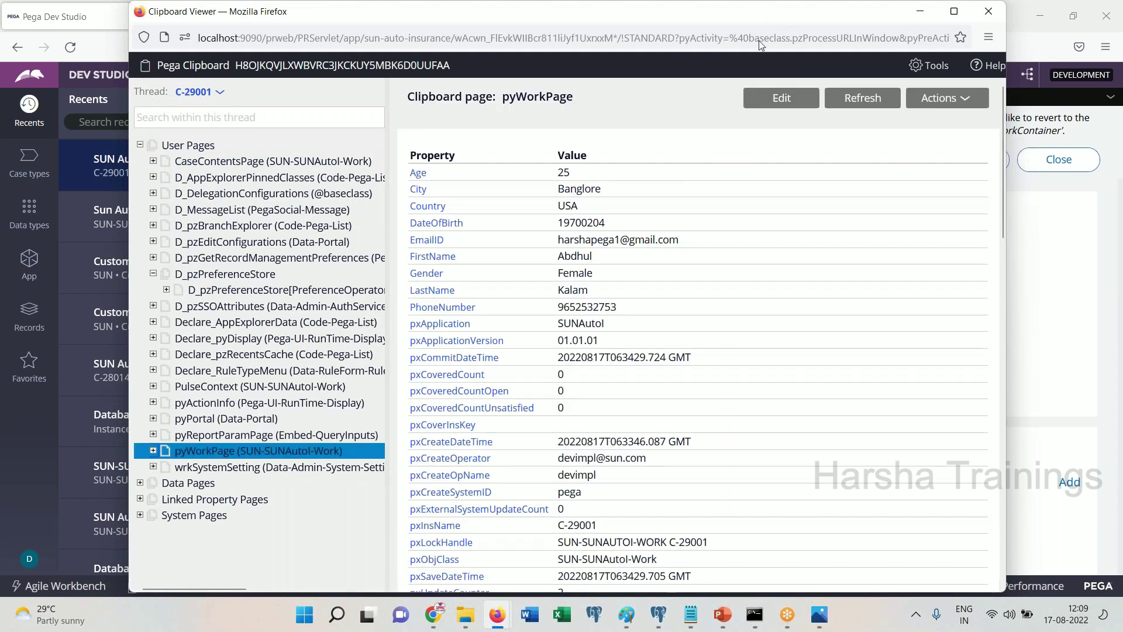
pyautogui.hotkey('alt', 'F4')
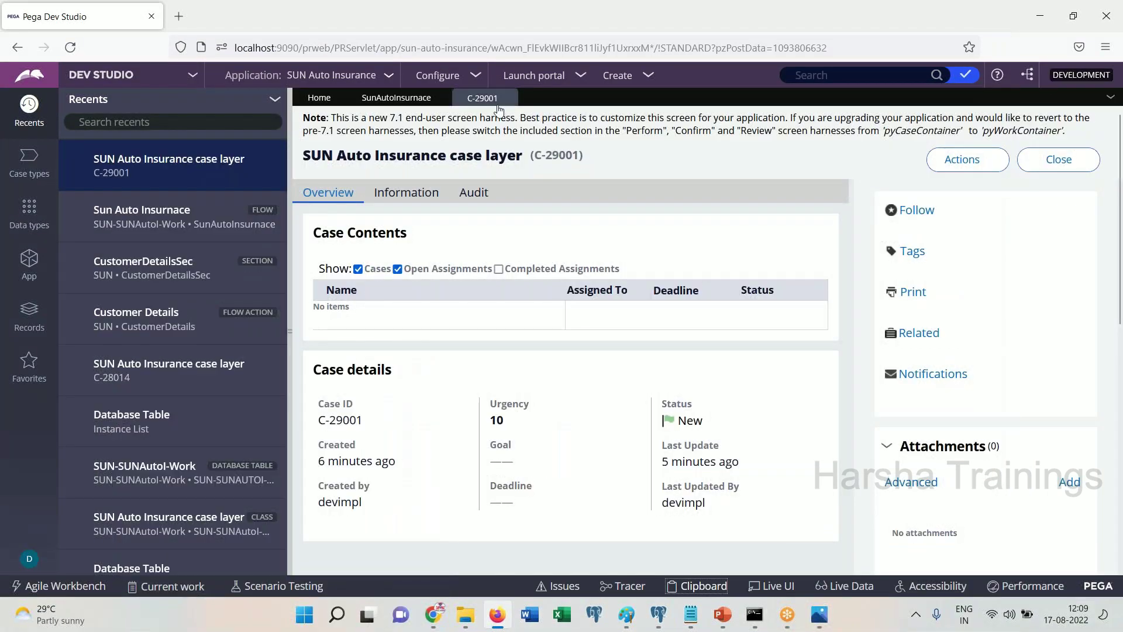
pyautogui.click(508, 98)
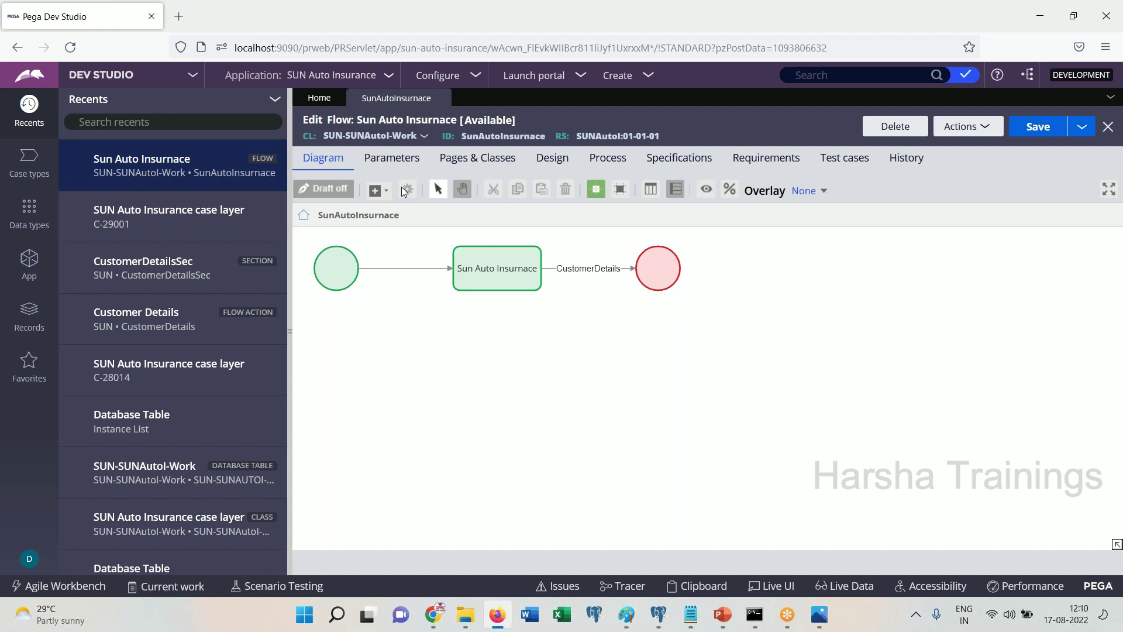
pyautogui.click(540, 248)
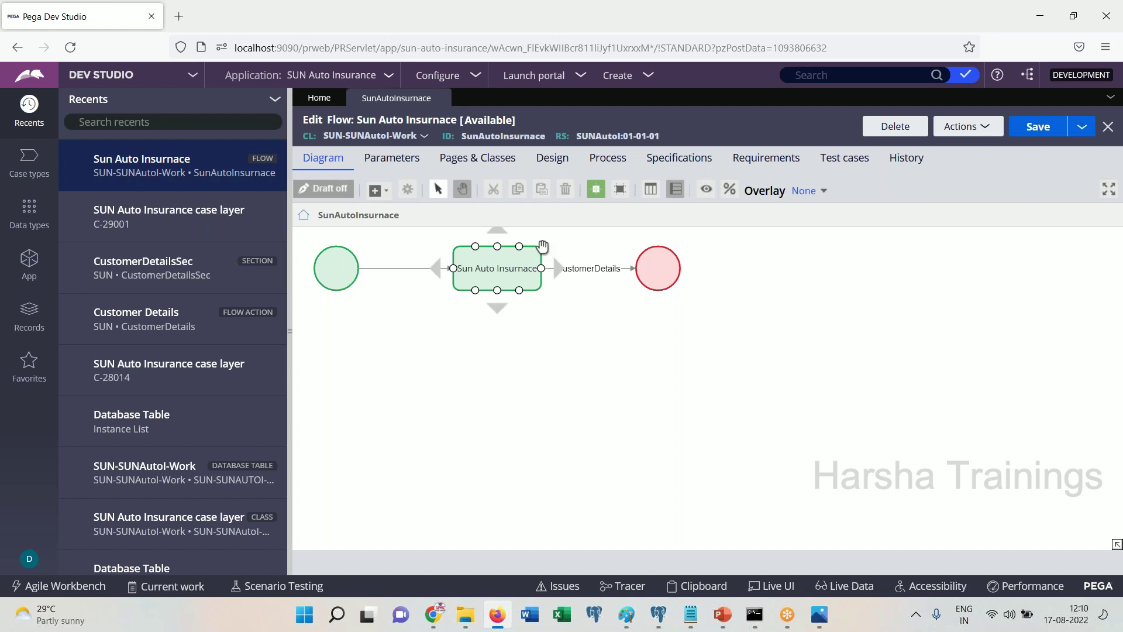
pyautogui.click(486, 314)
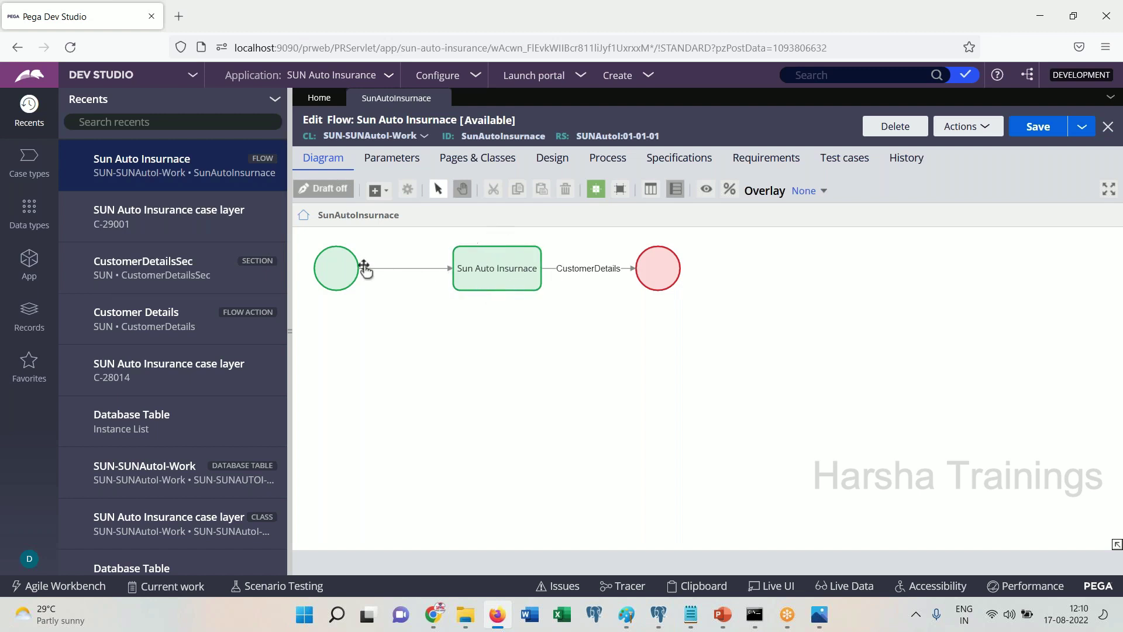
pyautogui.click(502, 267)
# Open the Clipboard viewer, move it aside, and close it again
pyautogui.click(699, 586)
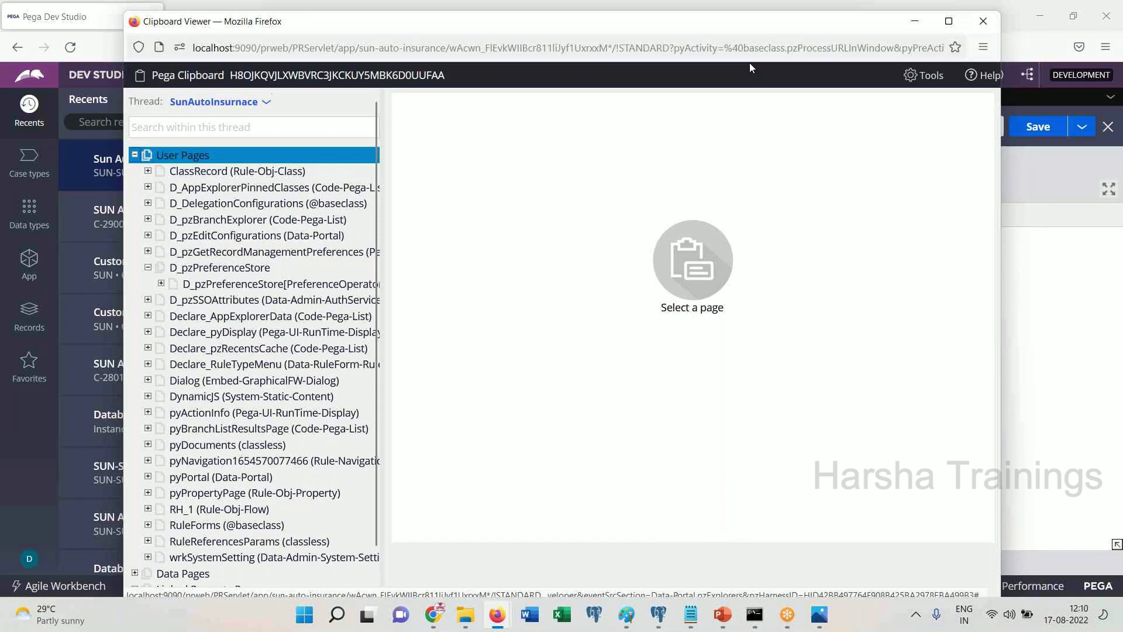
pyautogui.moveTo(749, 12); pyautogui.dragTo(658, 221)
pyautogui.click(828, 221)
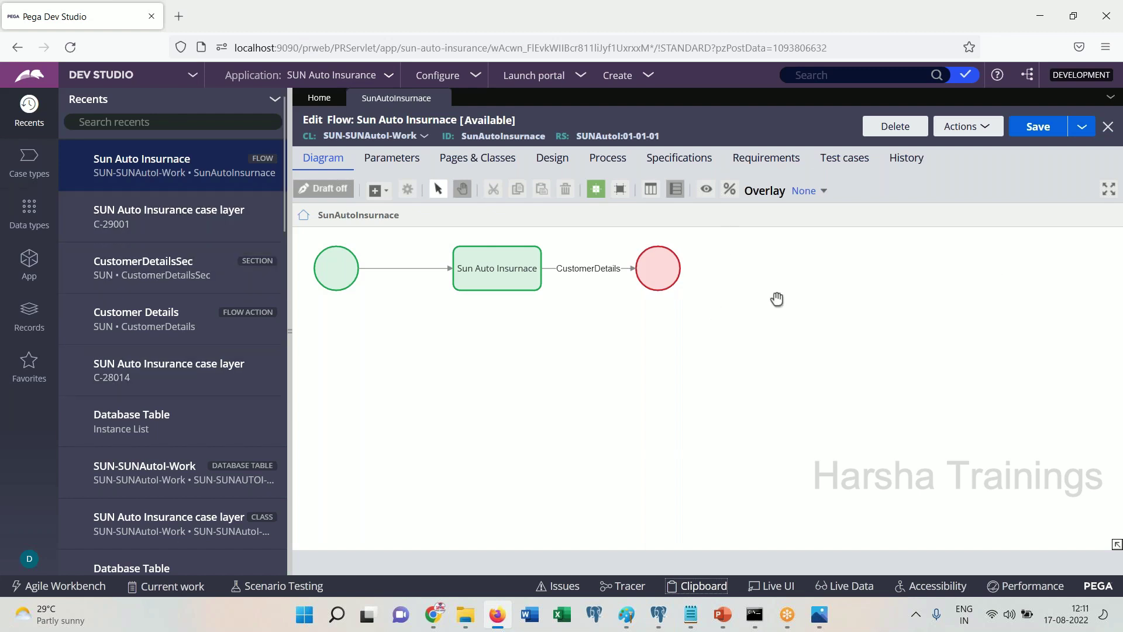
# Reopen the Clipboard viewer, toggle the User Pages list collapsed and expanded, and reposition the window
pyautogui.click(701, 587)
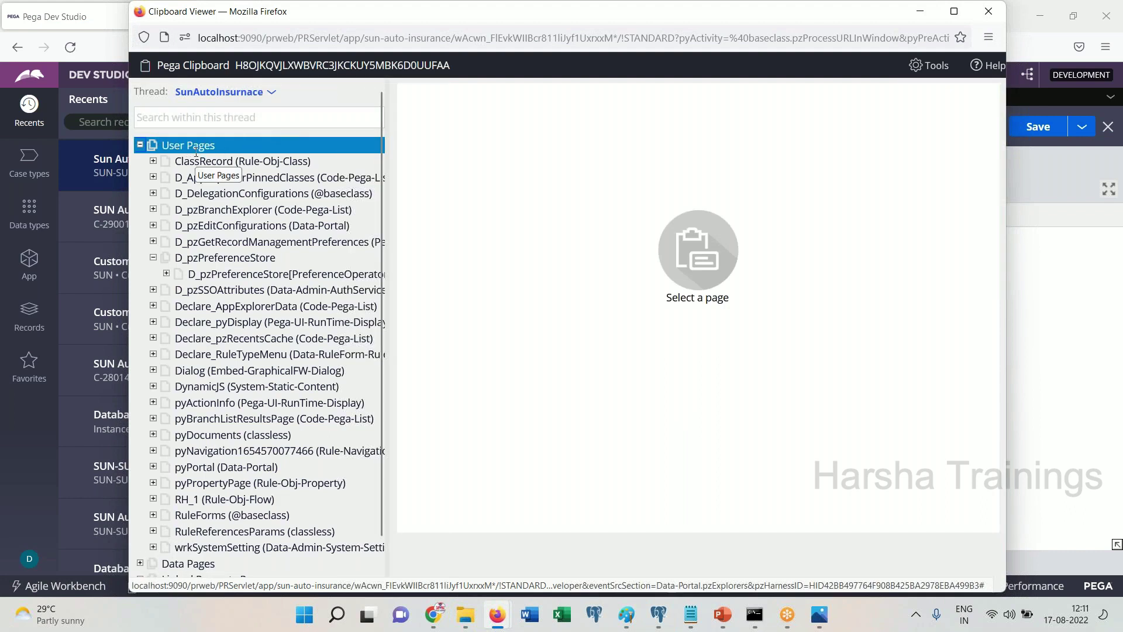
pyautogui.click(153, 145)
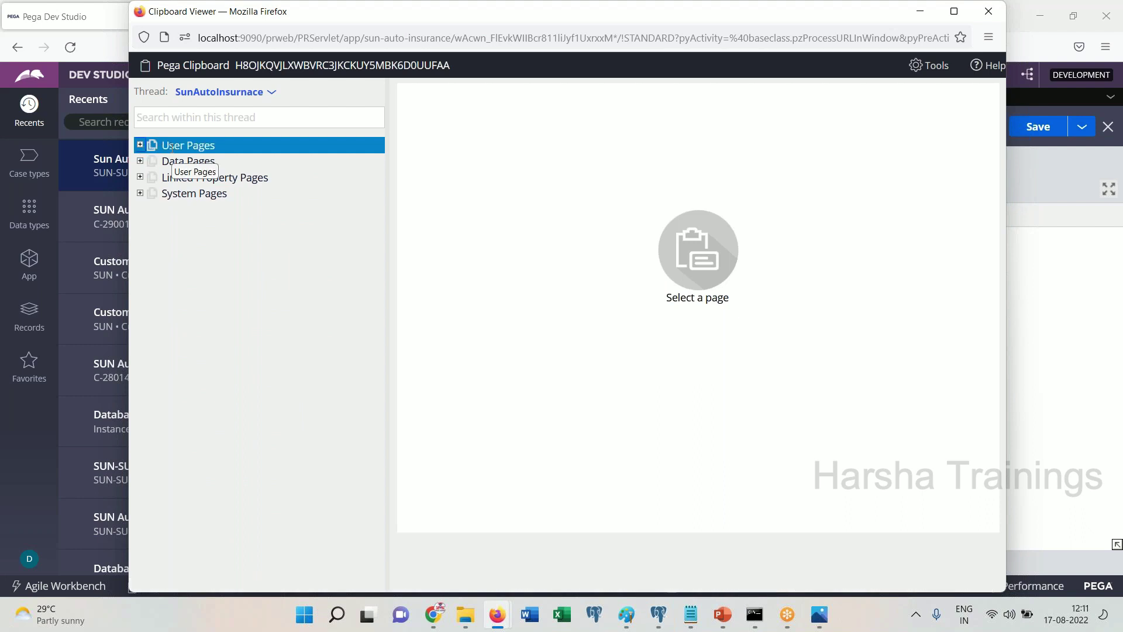
pyautogui.click(141, 149)
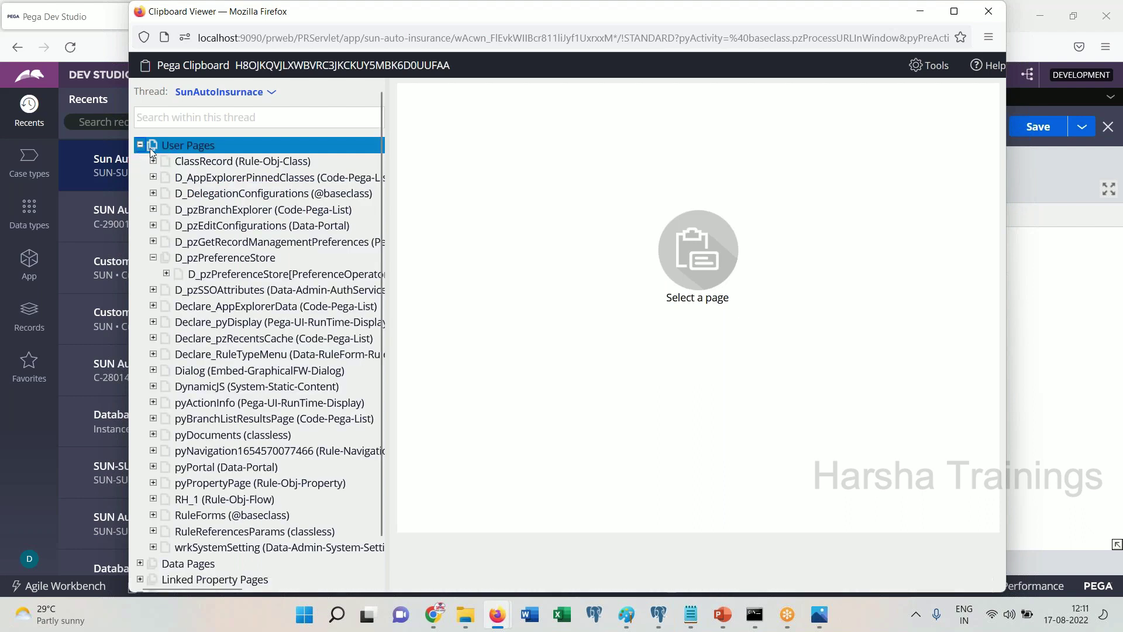
pyautogui.click(141, 149)
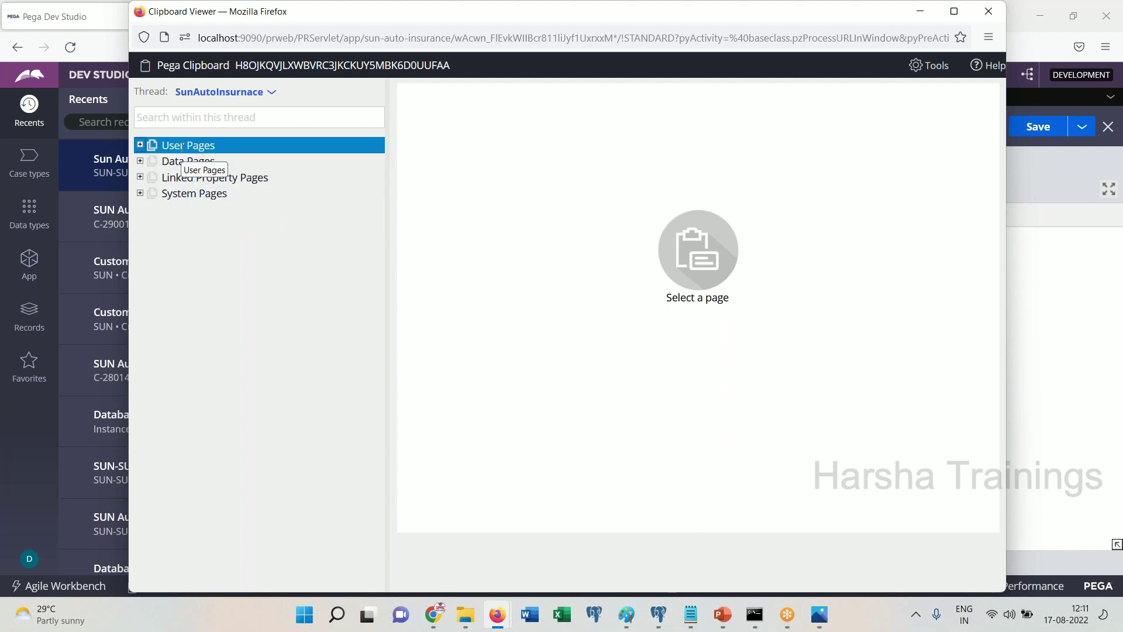
pyautogui.click(140, 145)
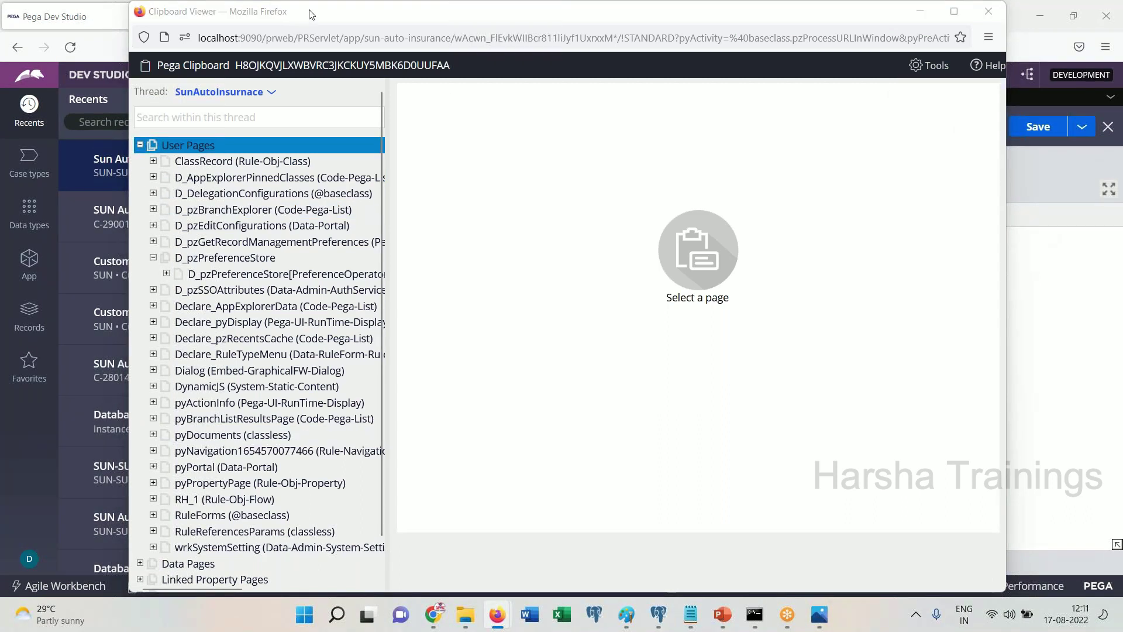
pyautogui.moveTo(310, 13); pyautogui.dragTo(288, 169)
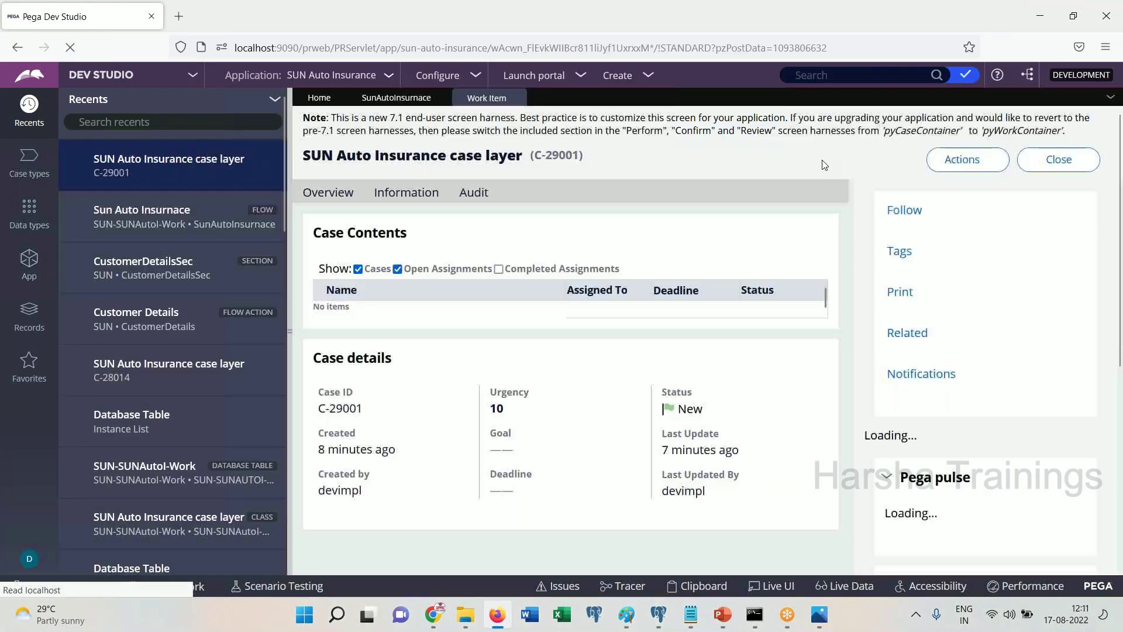
# Show case C-29001's pyWorkPage in the Clipboard viewer and scroll its properties, such as pyID C-29001
pyautogui.click(702, 586)
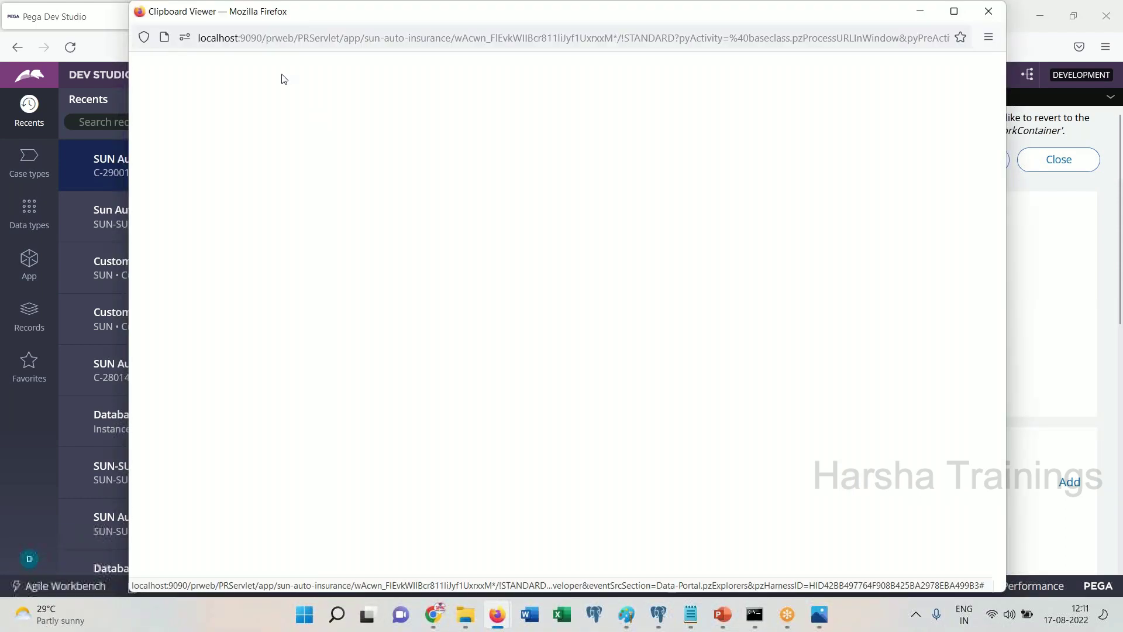
pyautogui.click(208, 449)
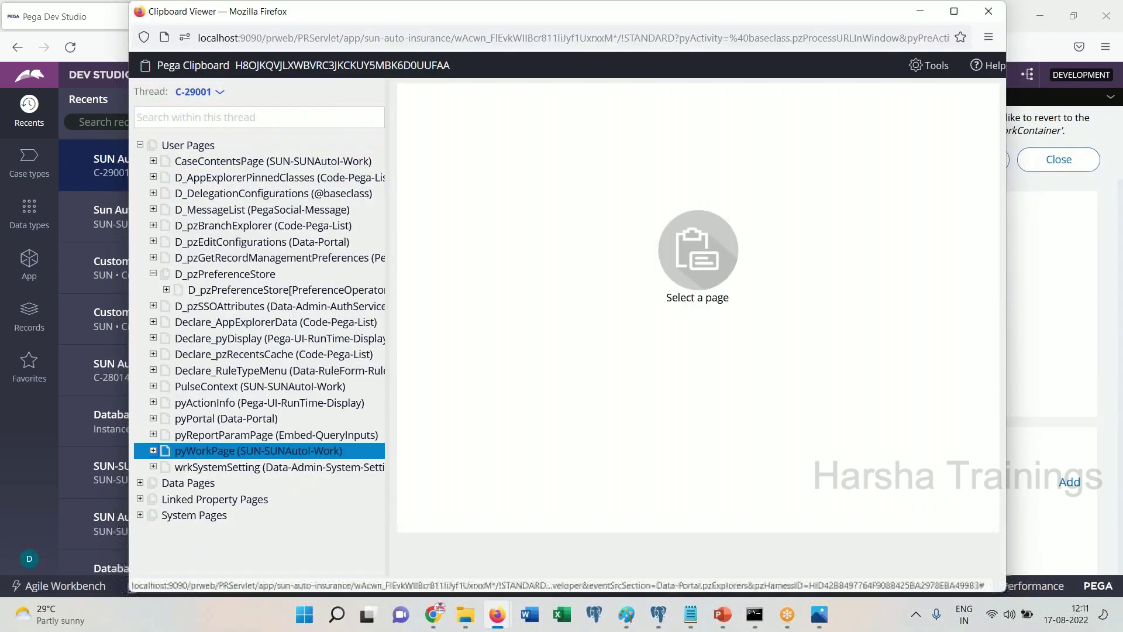
pyautogui.moveTo(1003, 180); pyautogui.dragTo(998, 404)
pyautogui.moveTo(595, 371); pyautogui.dragTo(413, 84)
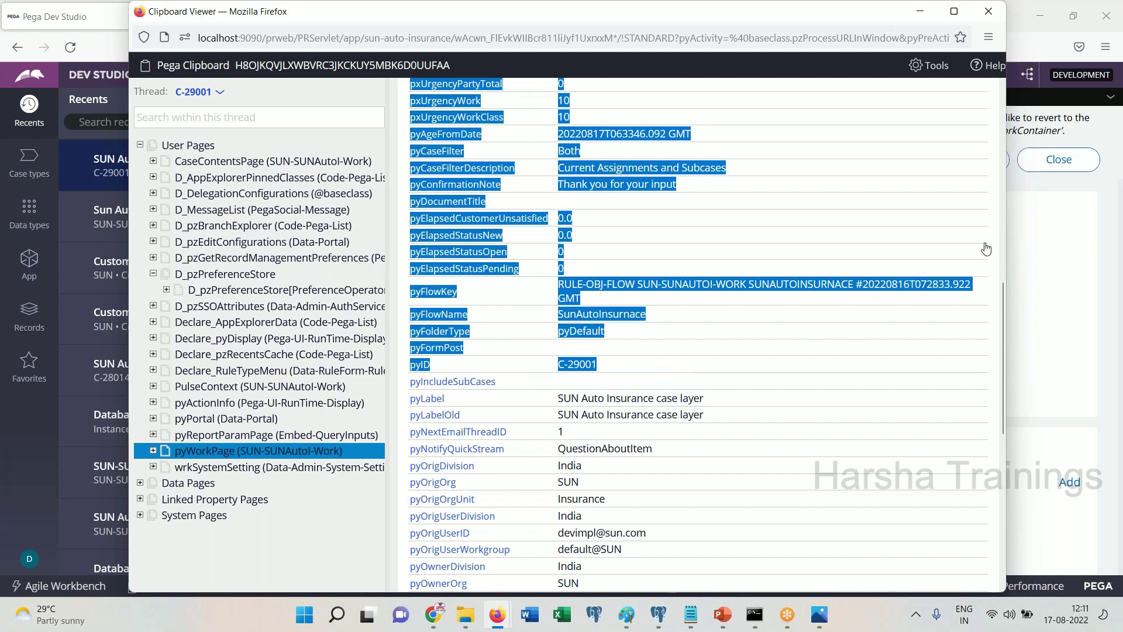
pyautogui.click(999, 220)
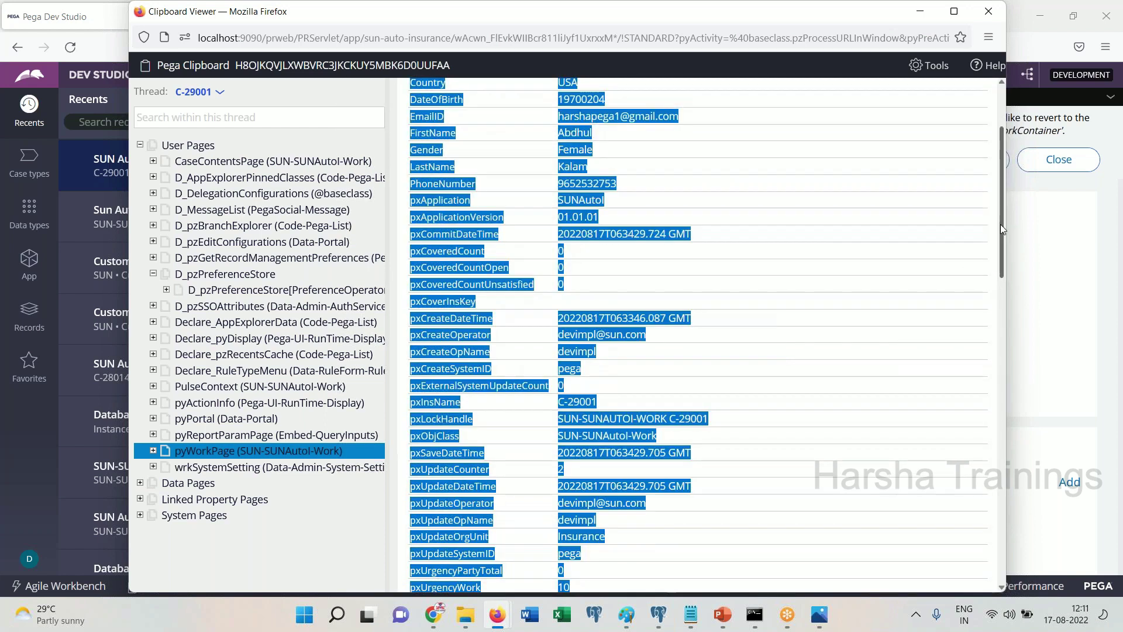
pyautogui.scroll(3, 1000, 223)
pyautogui.click(496, 329)
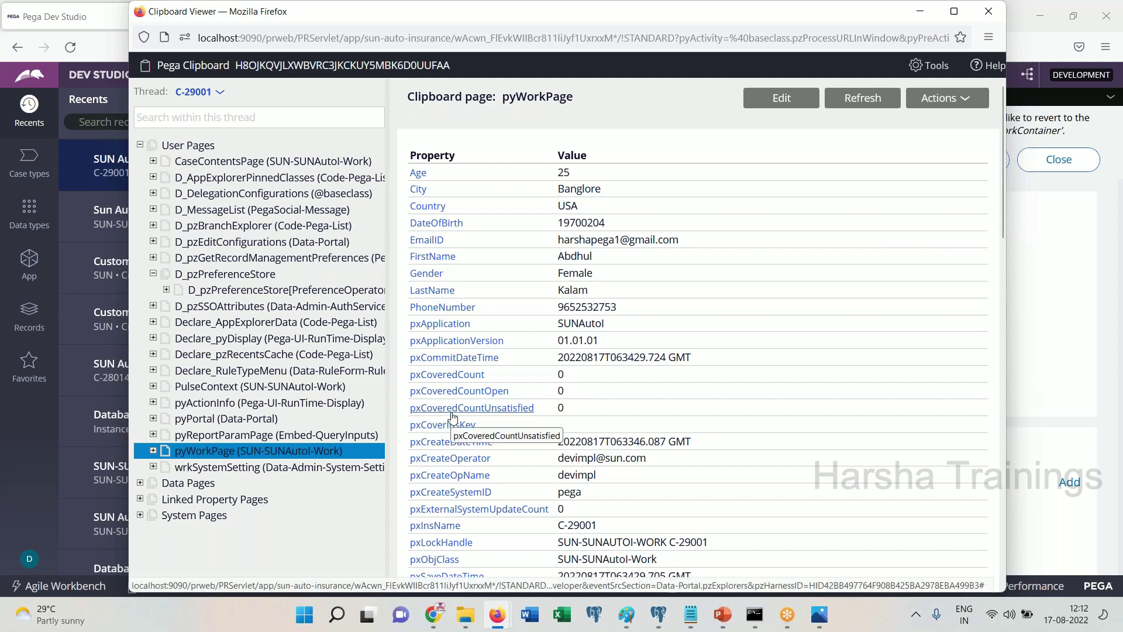
# Scroll the pc_assign_worklist Data Output grid across its columns in pgAdmin, then show the desktop
pyautogui.click(661, 620)
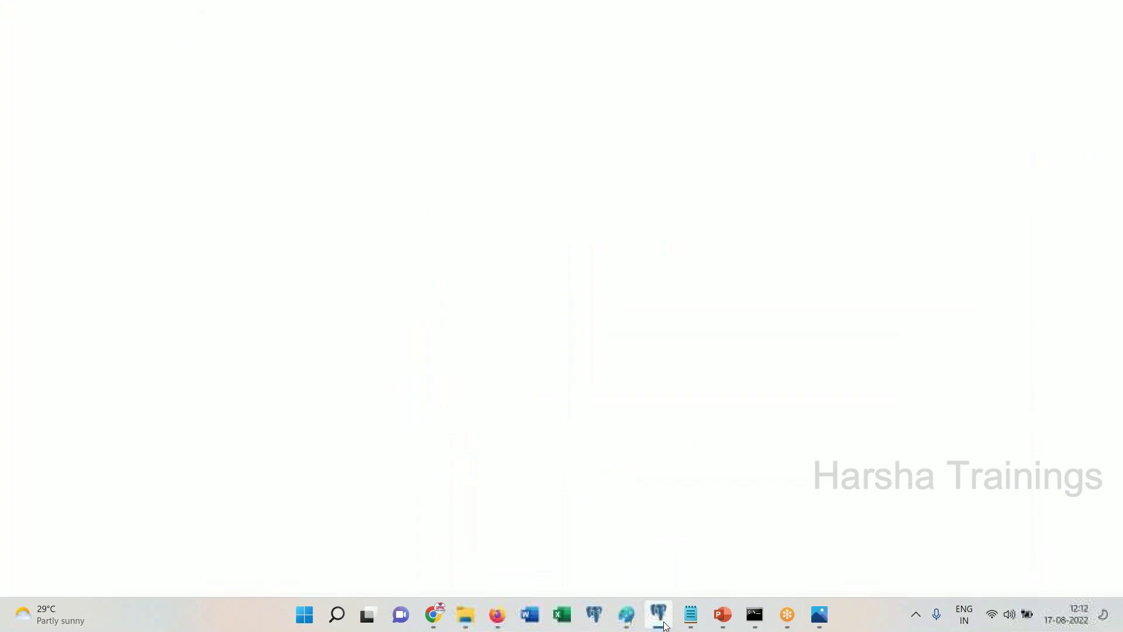
pyautogui.moveTo(709, 526); pyautogui.dragTo(428, 570)
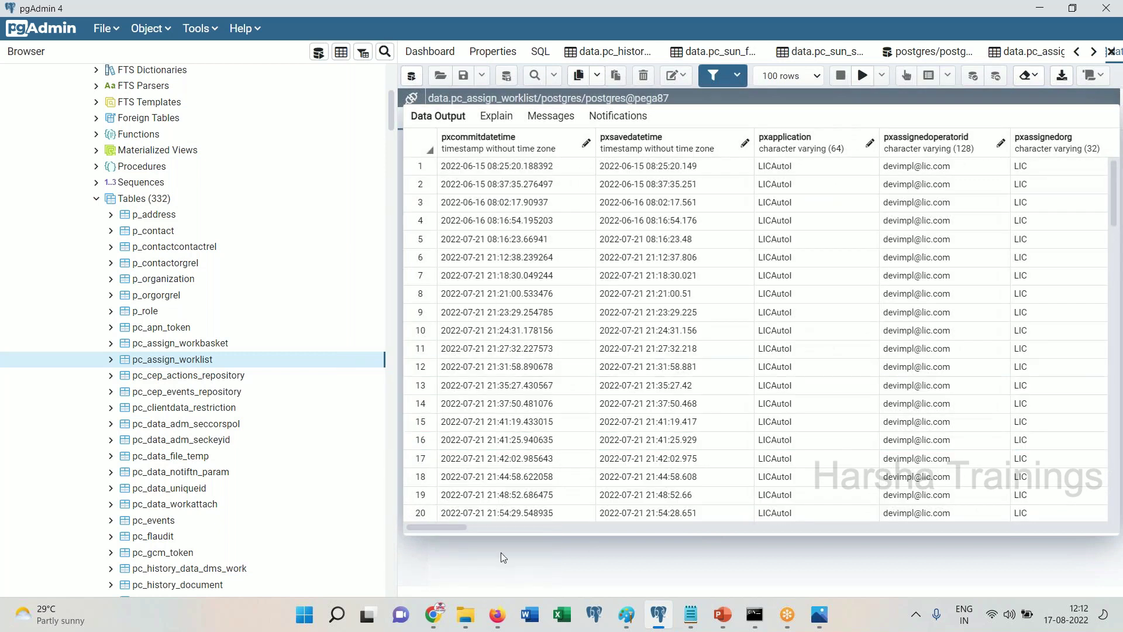
pyautogui.moveTo(454, 528); pyautogui.dragTo(539, 541)
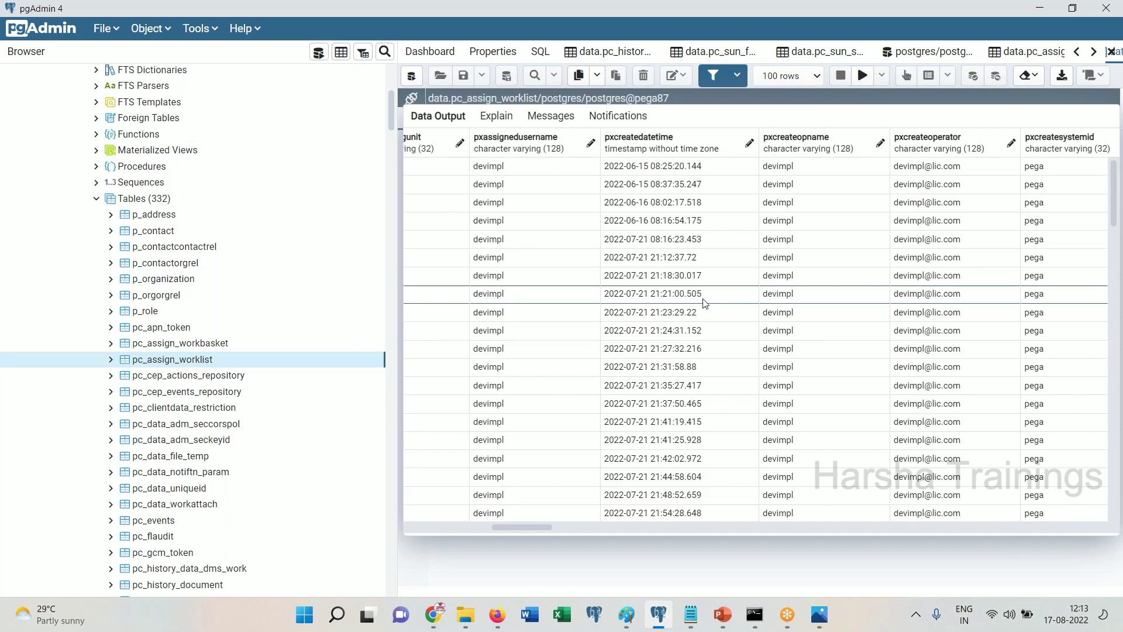
pyautogui.press('super+d')
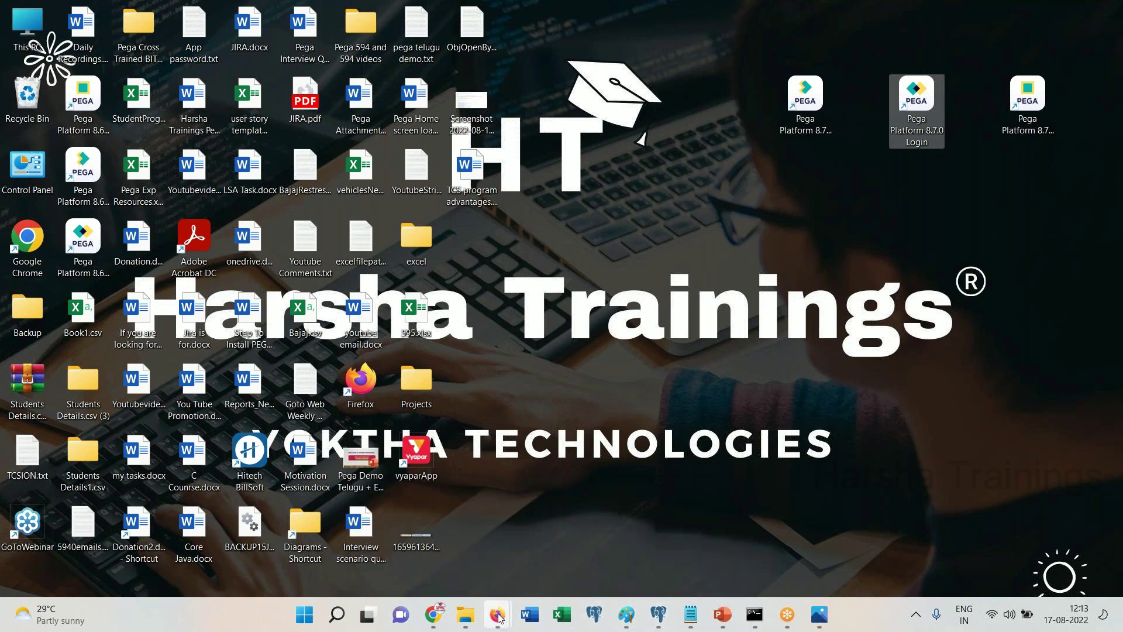
# Close the Clipboard viewer, the C-29001 case tab and the SunAutoInsurnace flow tab, leaving Home
pyautogui.moveTo(496, 617)
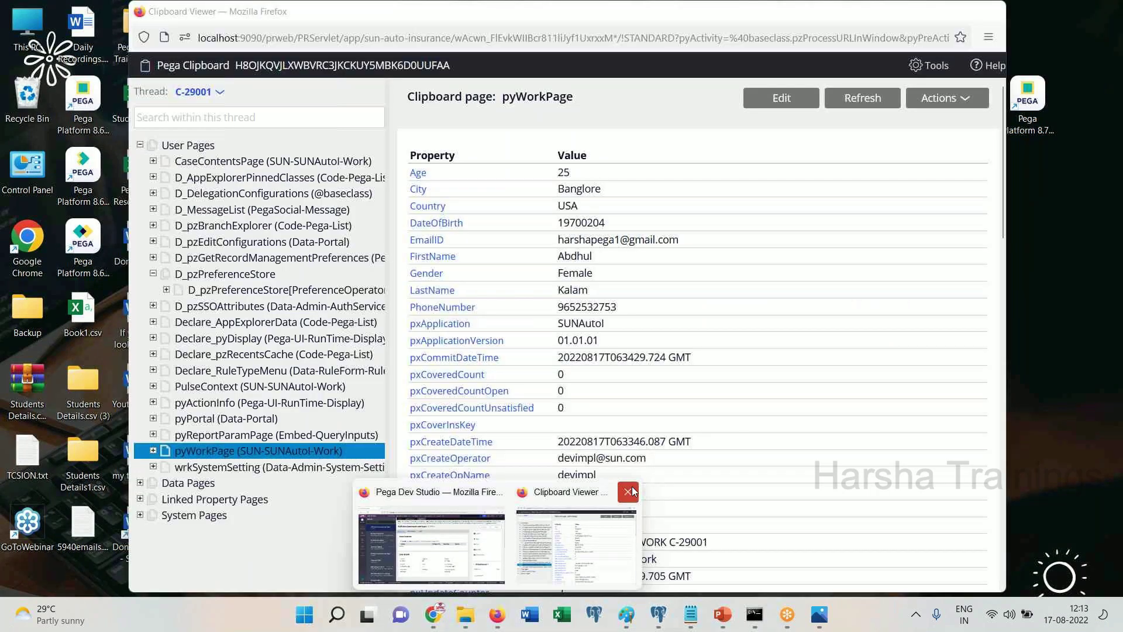
pyautogui.click(632, 491)
pyautogui.click(476, 525)
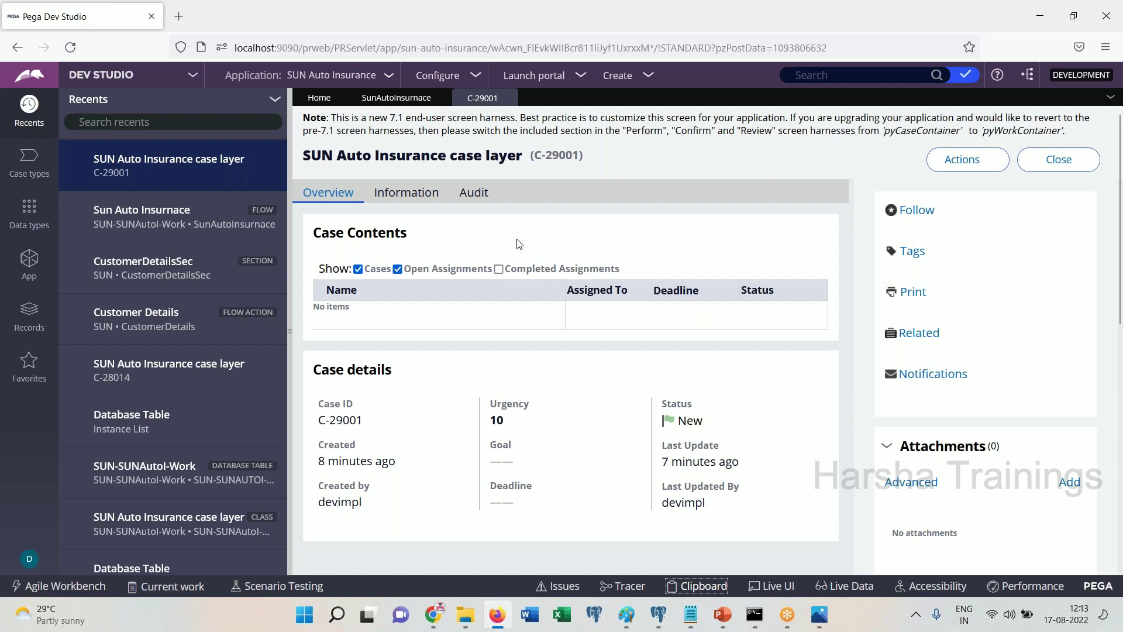
pyautogui.click(510, 98)
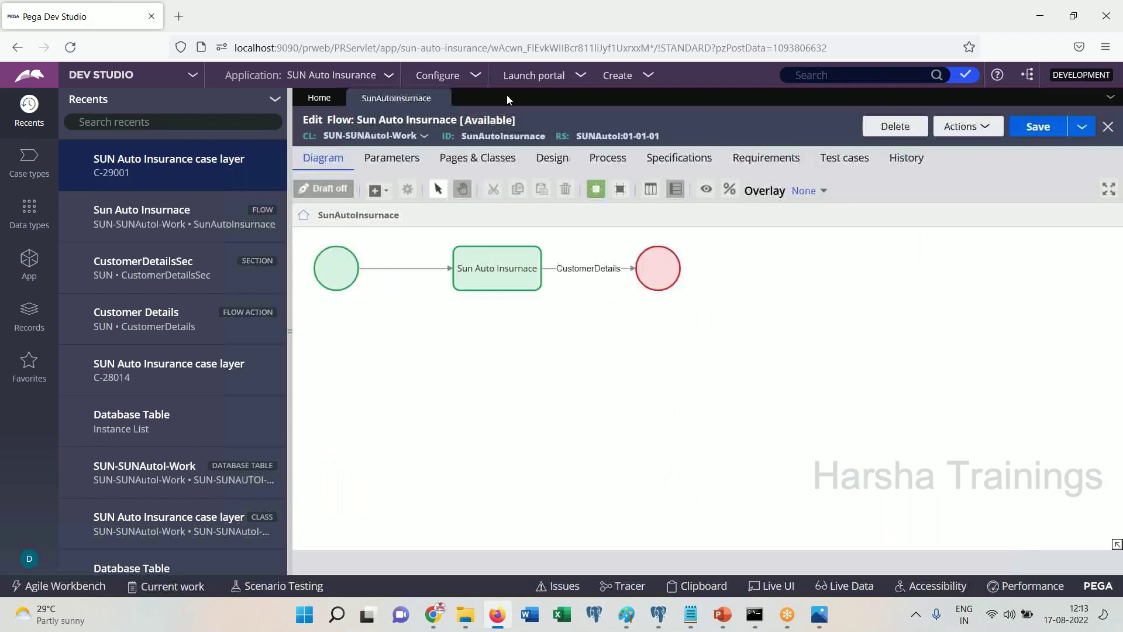
pyautogui.click(441, 98)
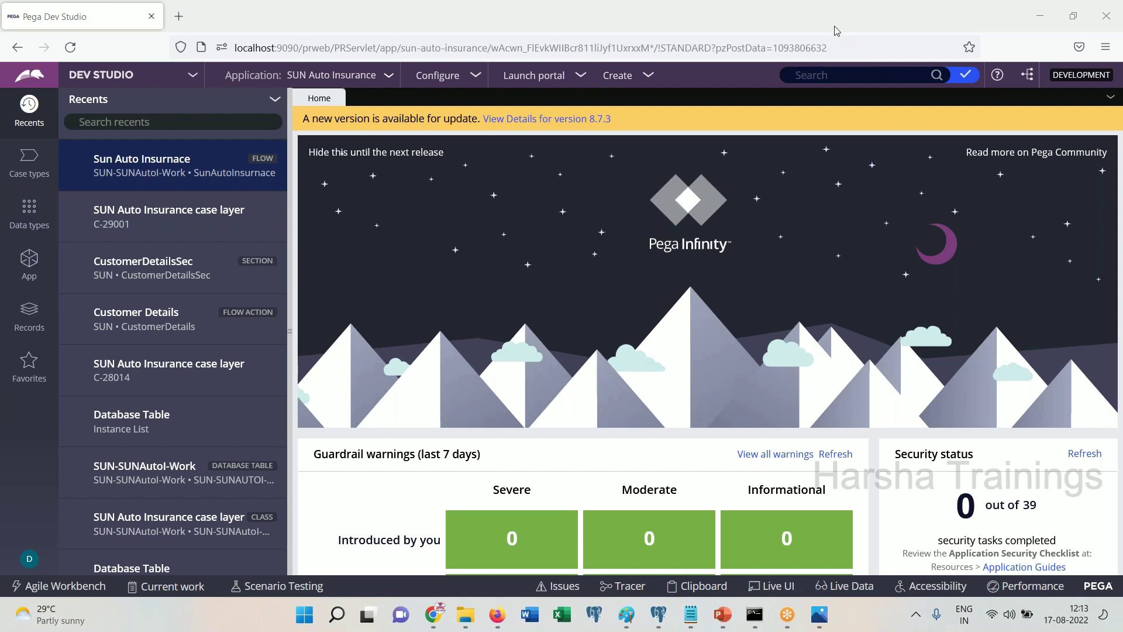
pyautogui.click(872, 66)
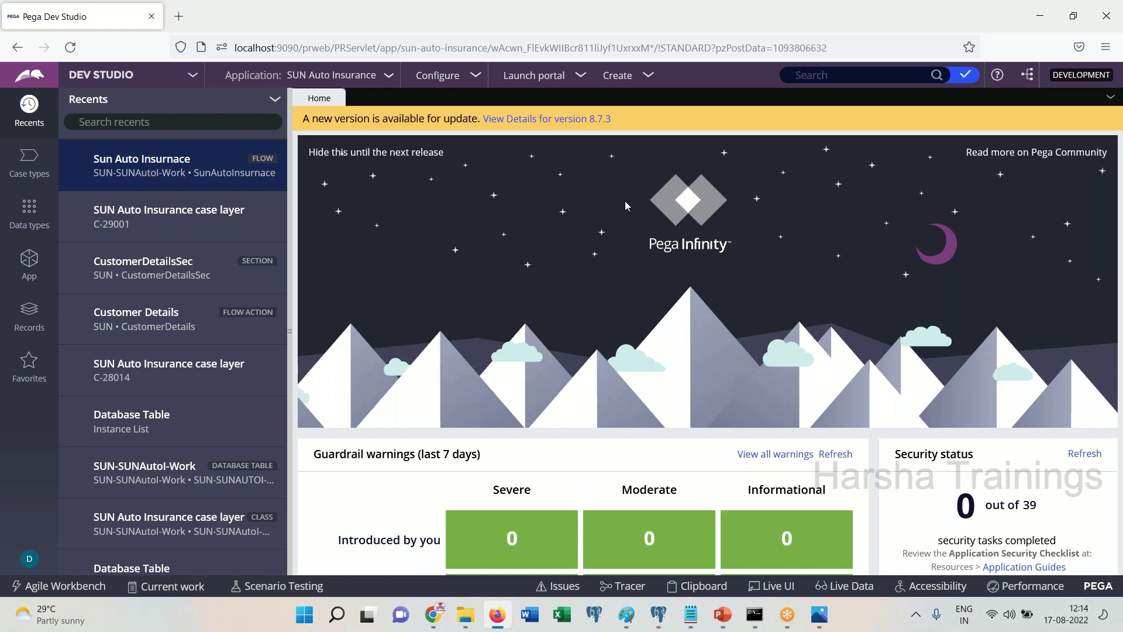
pyautogui.click(662, 619)
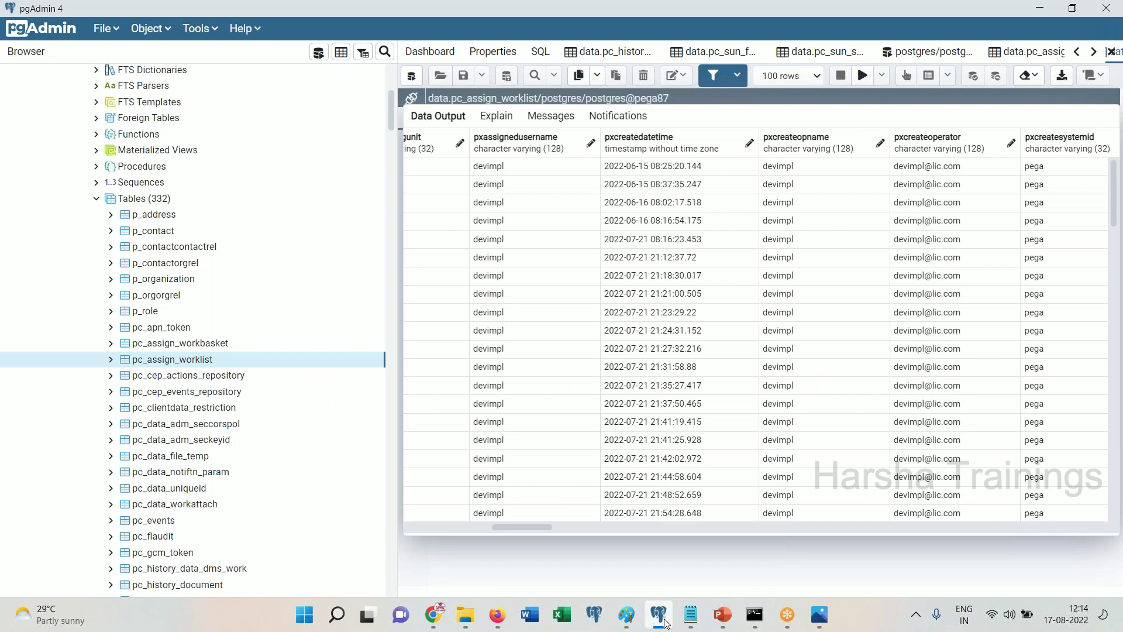
pyautogui.click(663, 619)
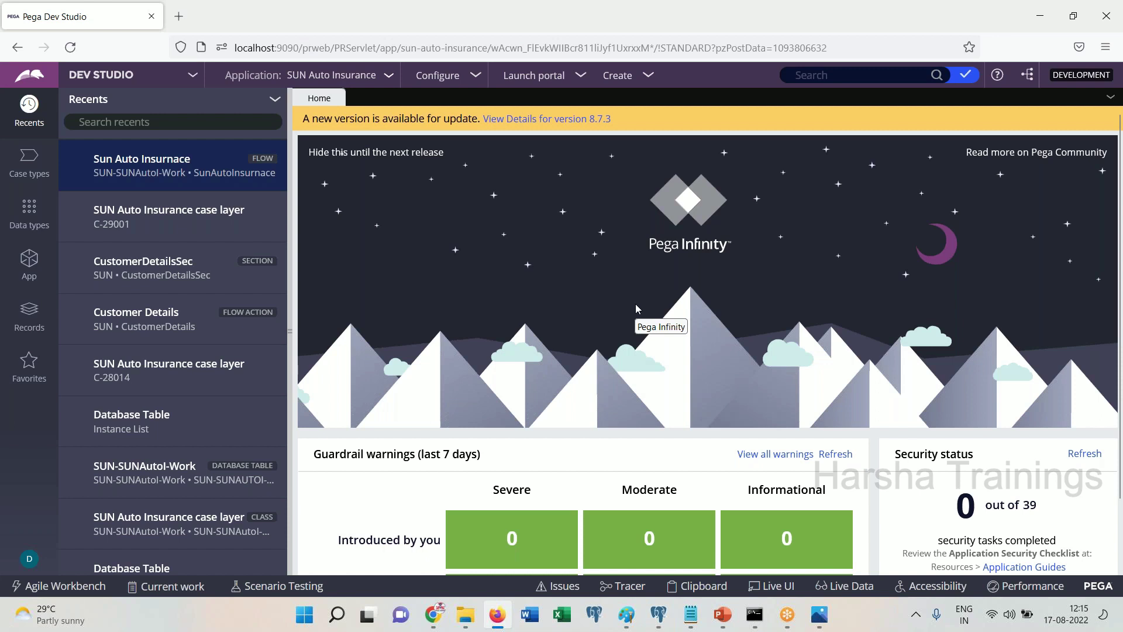
# Open the Clipboard viewer and inspect the DynamicJS and D_pzEditConfigurations pages
pyautogui.click(706, 586)
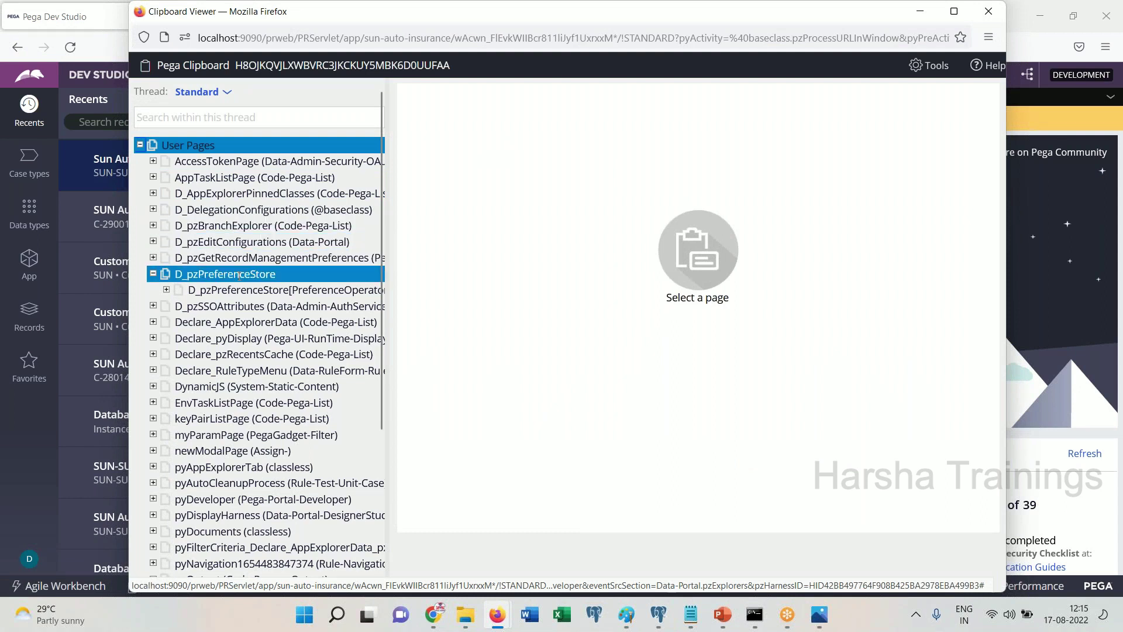
pyautogui.click(246, 386)
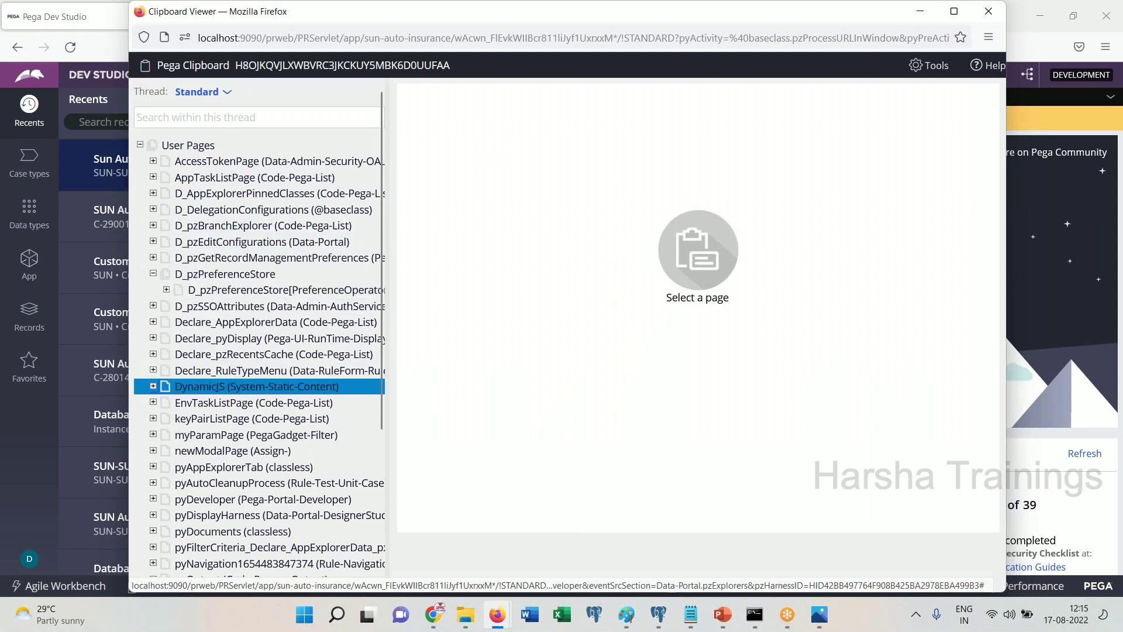
pyautogui.click(244, 240)
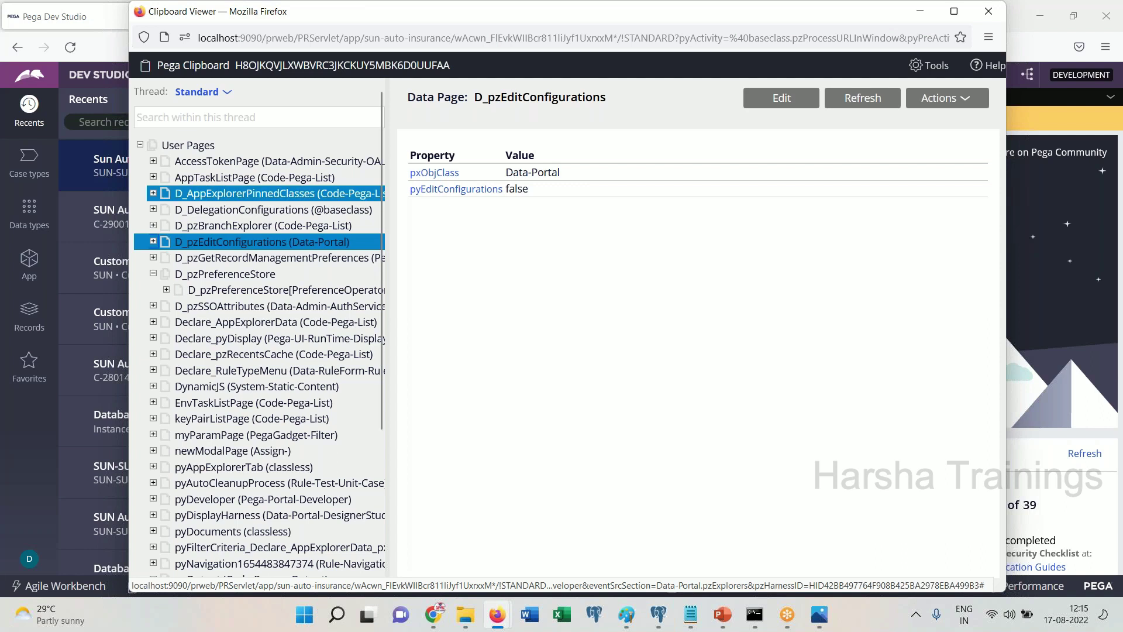
# View the pyPortal page's properties and widen the page tree panel
pyautogui.moveTo(314, 21); pyautogui.dragTo(267, 42)
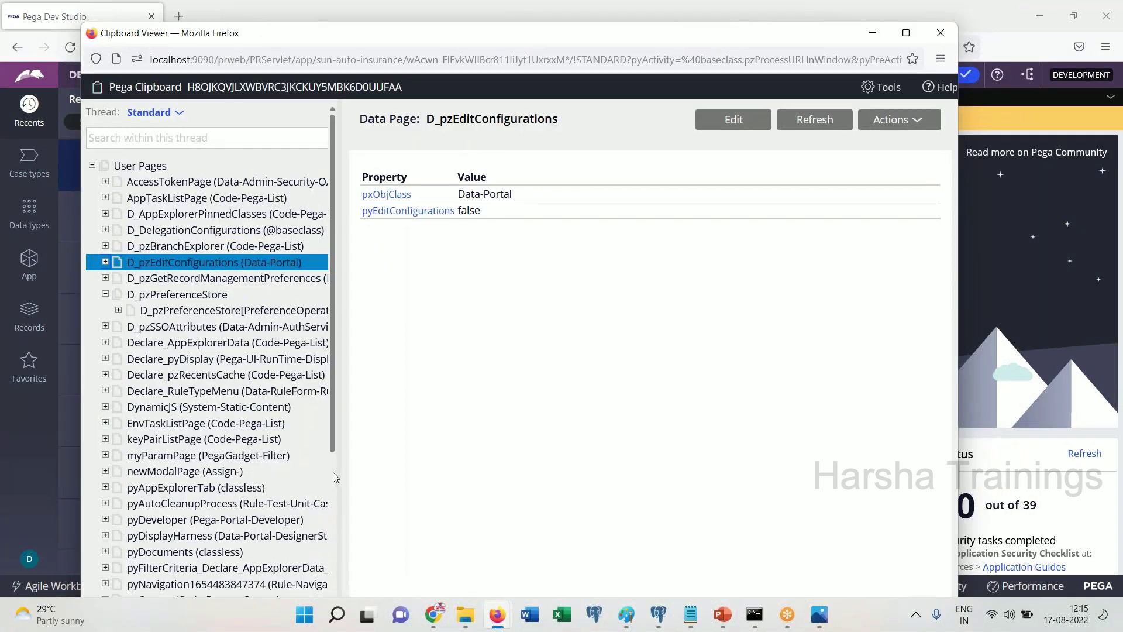
pyautogui.scroll(-4, 332, 472)
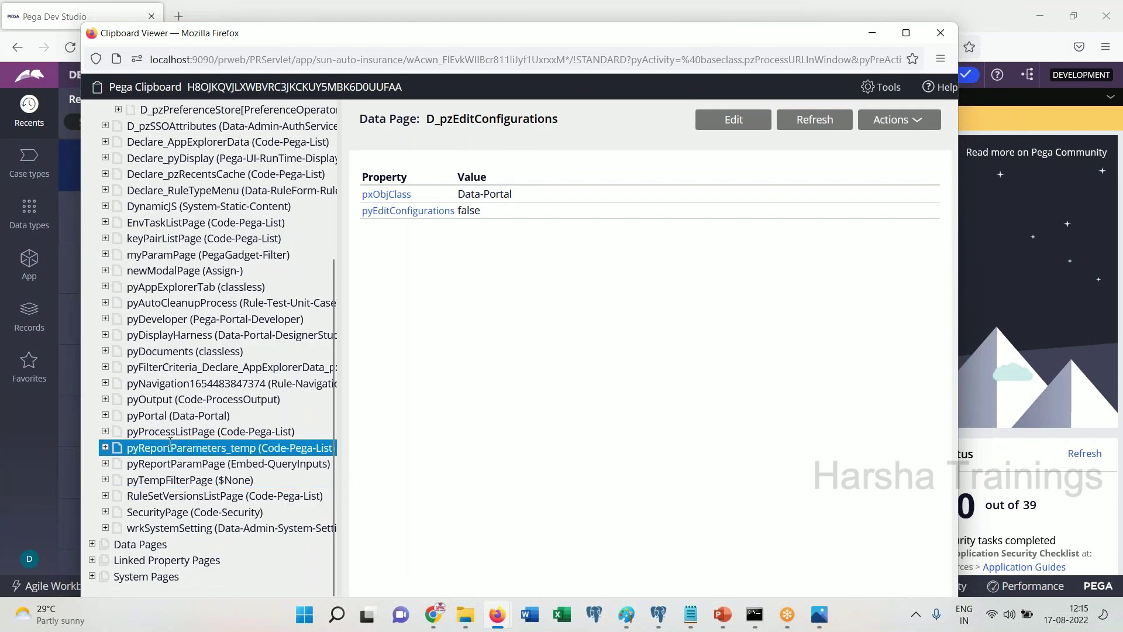
pyautogui.click(175, 415)
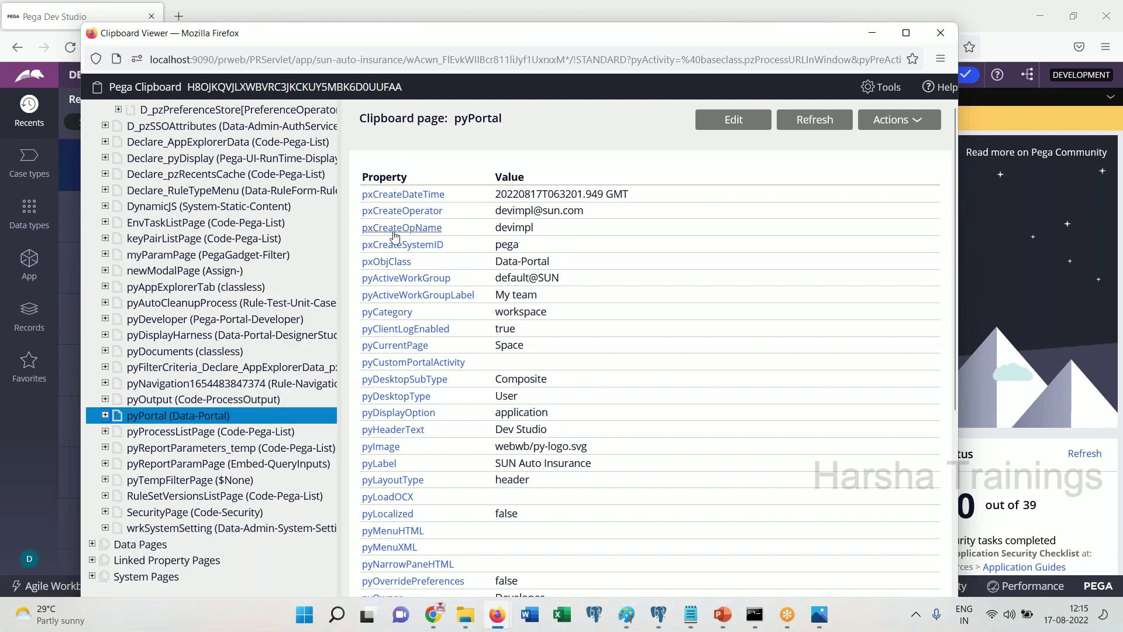
pyautogui.doubleClick(431, 119)
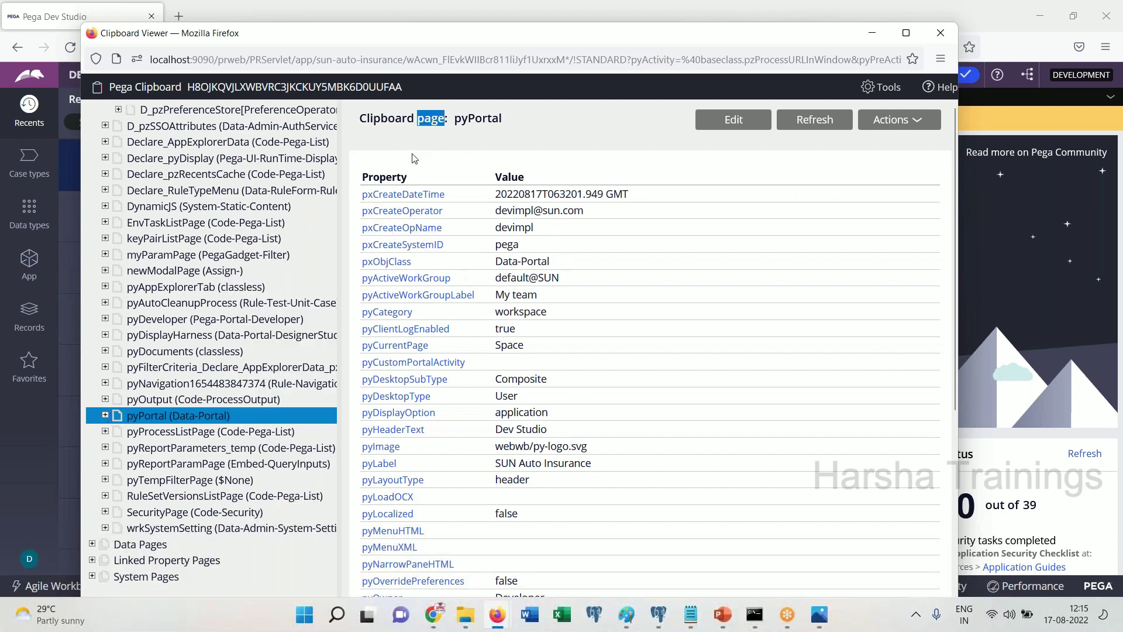
pyautogui.moveTo(359, 171); pyautogui.dragTo(462, 407)
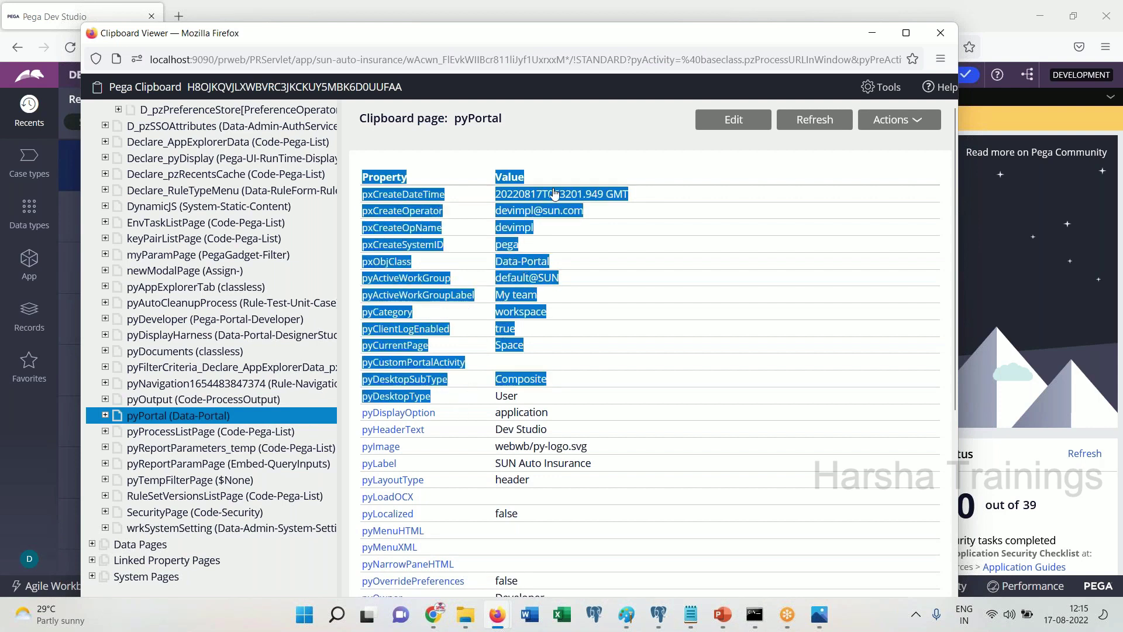
pyautogui.click(584, 148)
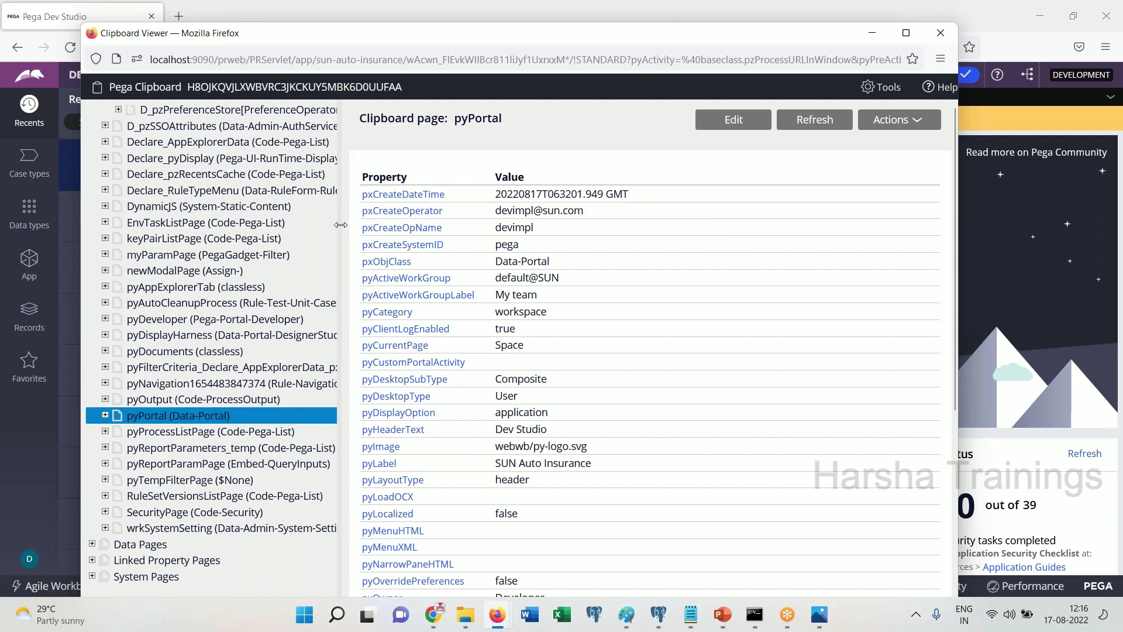
pyautogui.moveTo(341, 225); pyautogui.dragTo(506, 225)
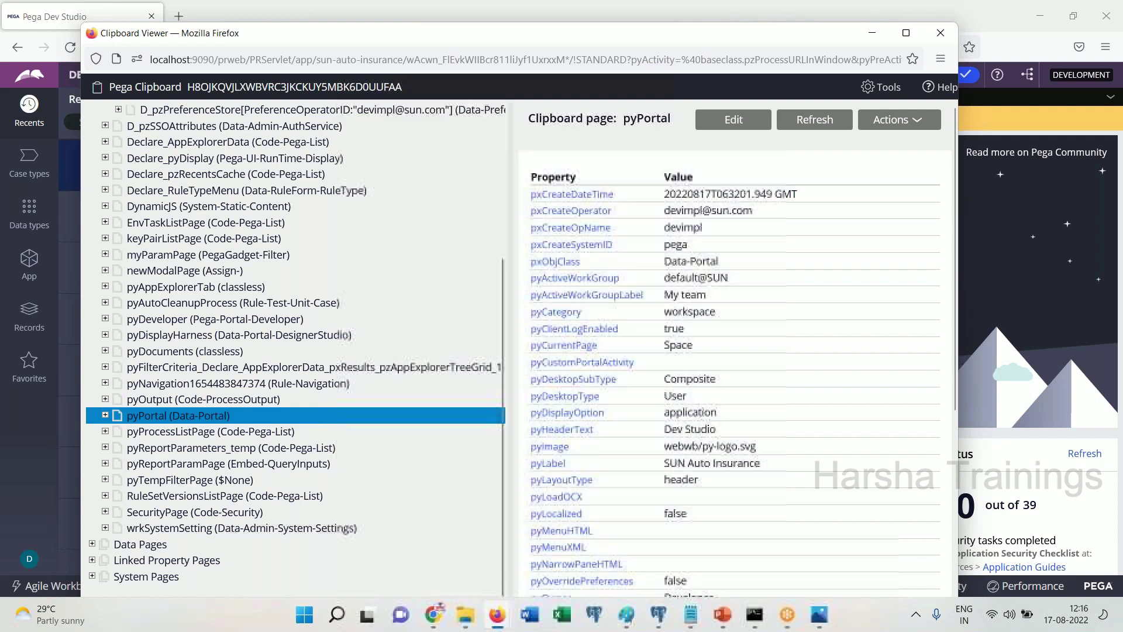
# Browse the Declare_pzRecentsCache, Declare_pyDisplay and D_pzSSOAttributes pages, then close the Clipboard viewer
pyautogui.click(193, 172)
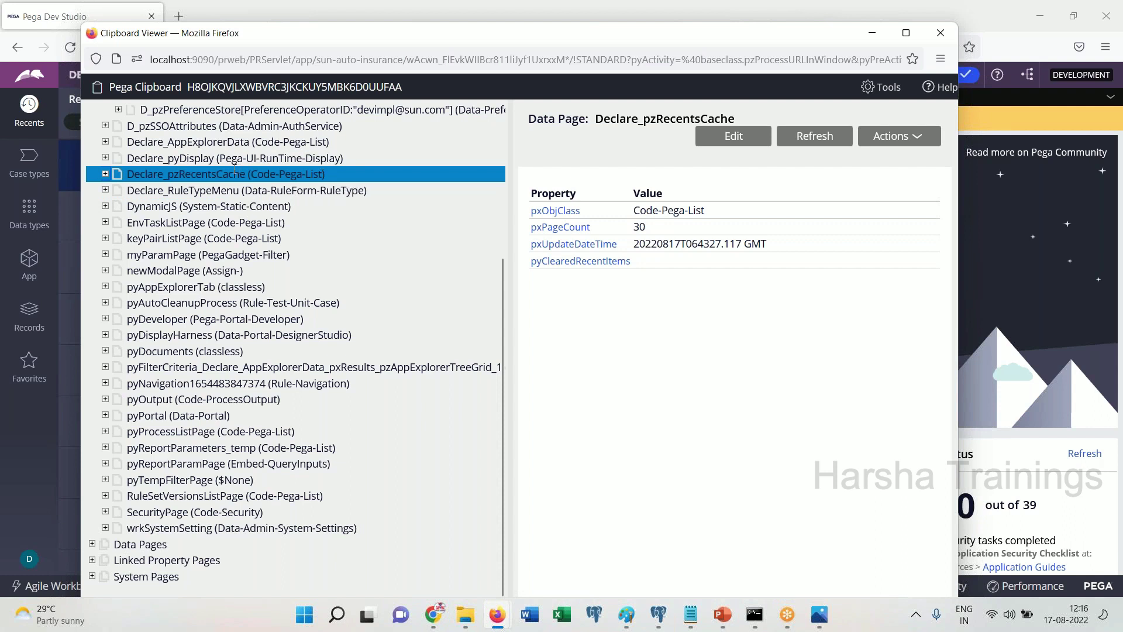
pyautogui.moveTo(219, 158); pyautogui.dragTo(345, 159)
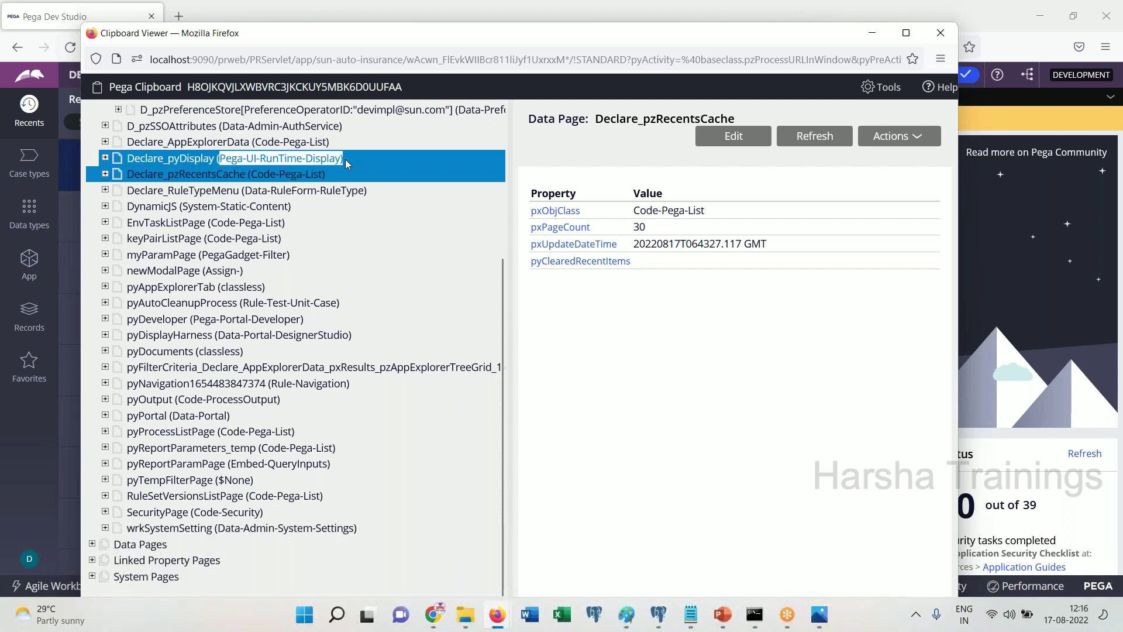
pyautogui.click(343, 159)
pyautogui.moveTo(227, 126); pyautogui.dragTo(328, 127)
pyautogui.click(344, 128)
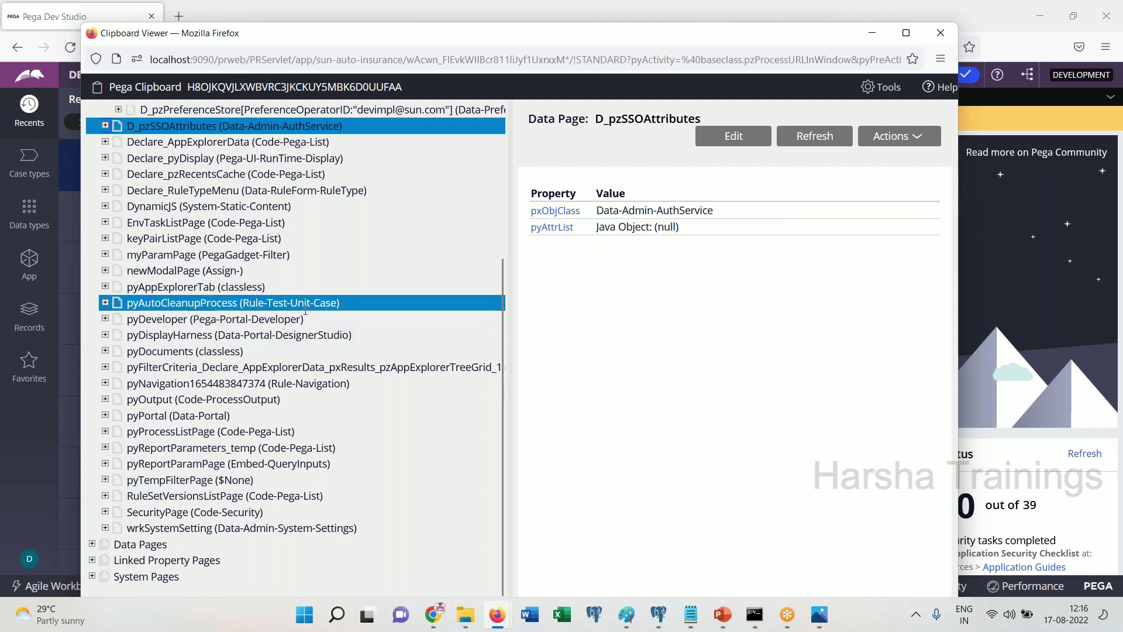
pyautogui.moveTo(768, 32); pyautogui.dragTo(665, 219)
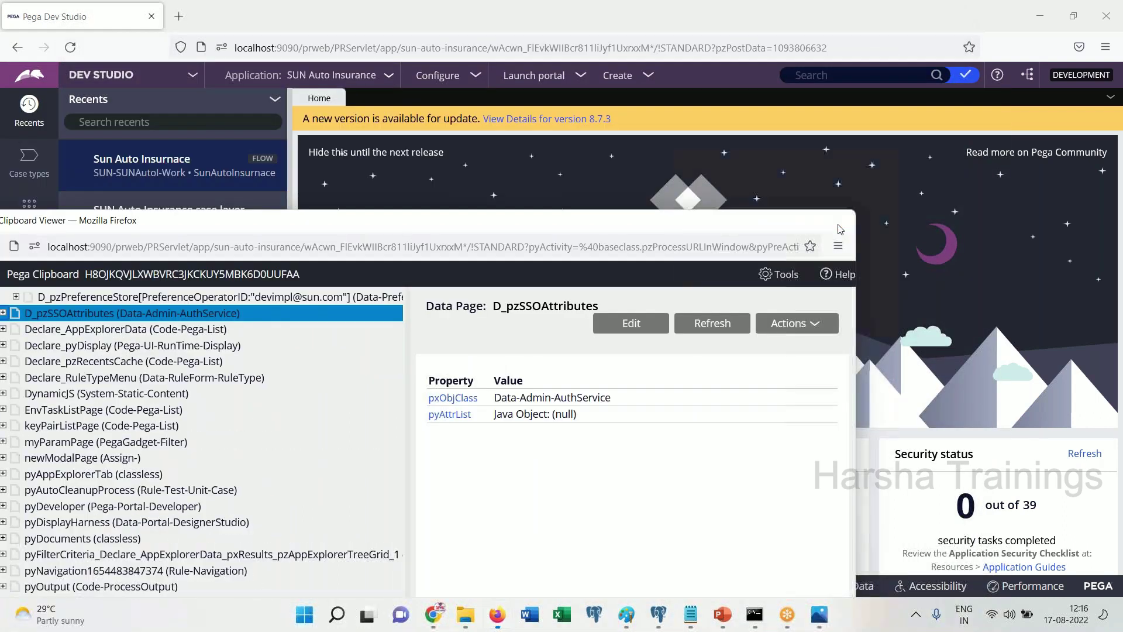
pyautogui.click(839, 222)
# Reopen case C-29001 from Recents and view its pyWorkPage in the Clipboard viewer
pyautogui.click(101, 225)
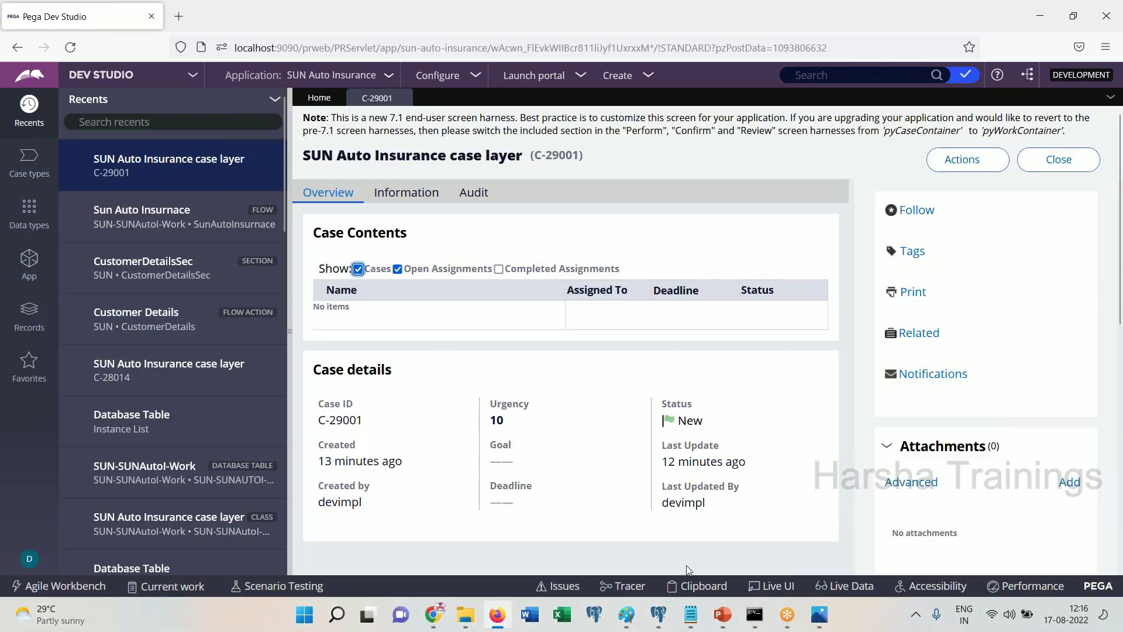
pyautogui.click(696, 586)
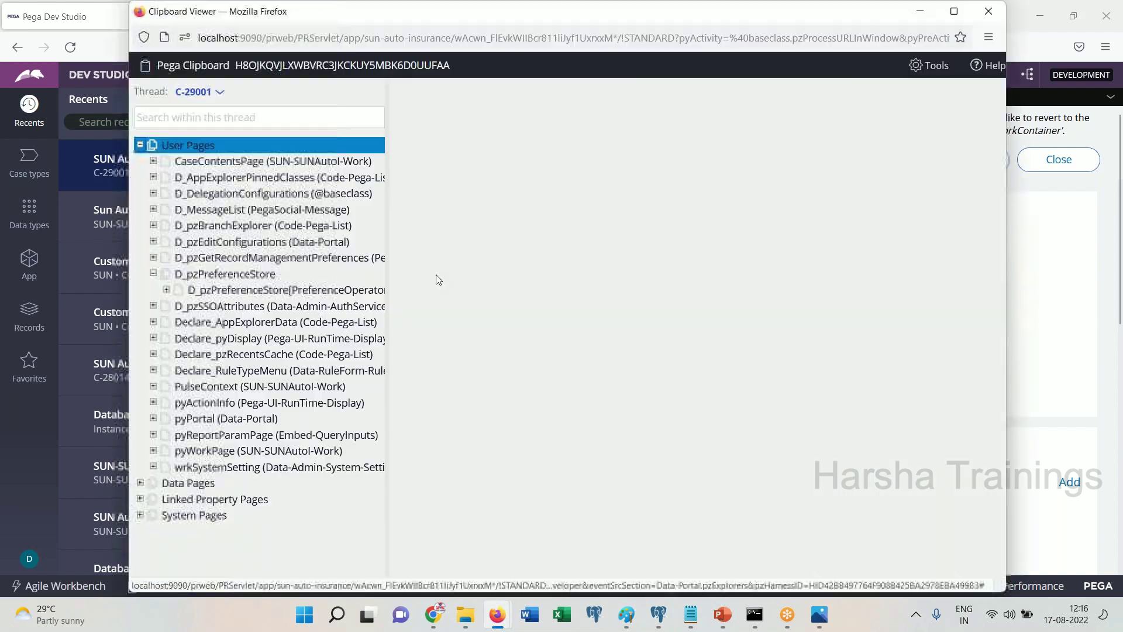
pyautogui.click(252, 451)
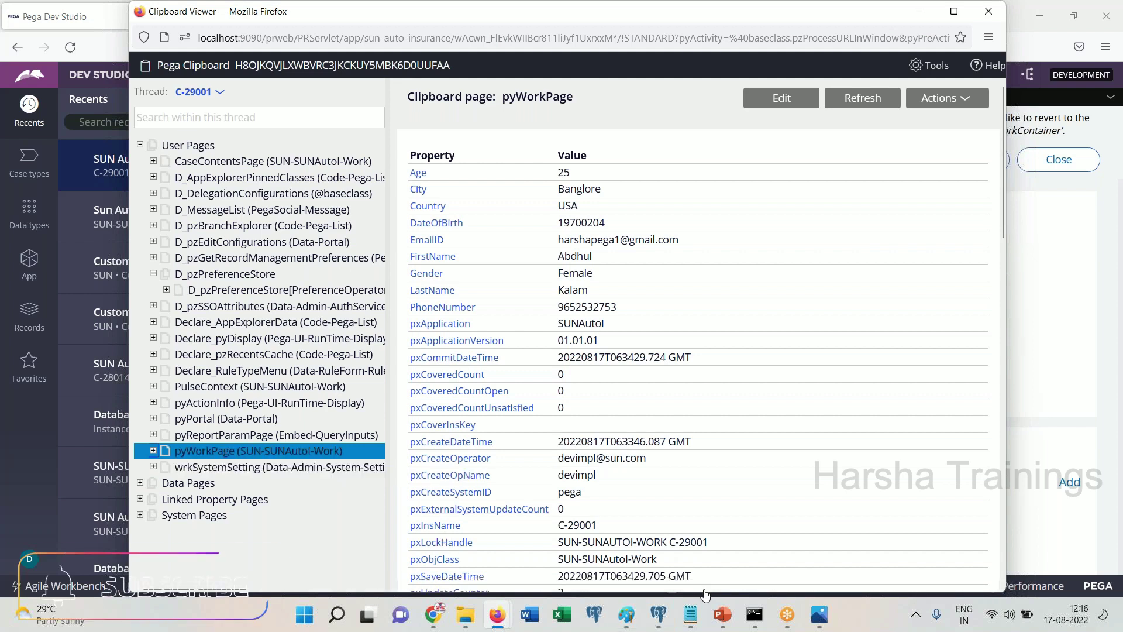
# Clear all the old text from the Notepad notes
pyautogui.click(691, 614)
pyautogui.click(436, 372)
pyautogui.hotkey('ctrl', 'a')
pyautogui.press('Delete')
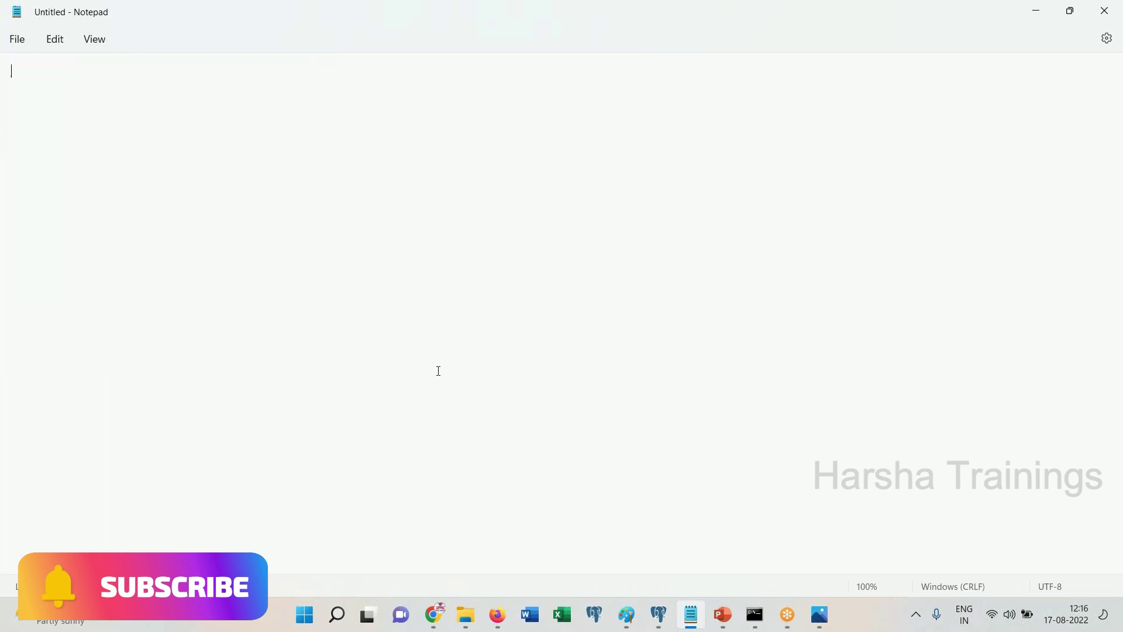
# Write 'Sun' with FirstName and LastName, and 'SunAutoI' with Age and Gender
pyautogui.write('Sun')
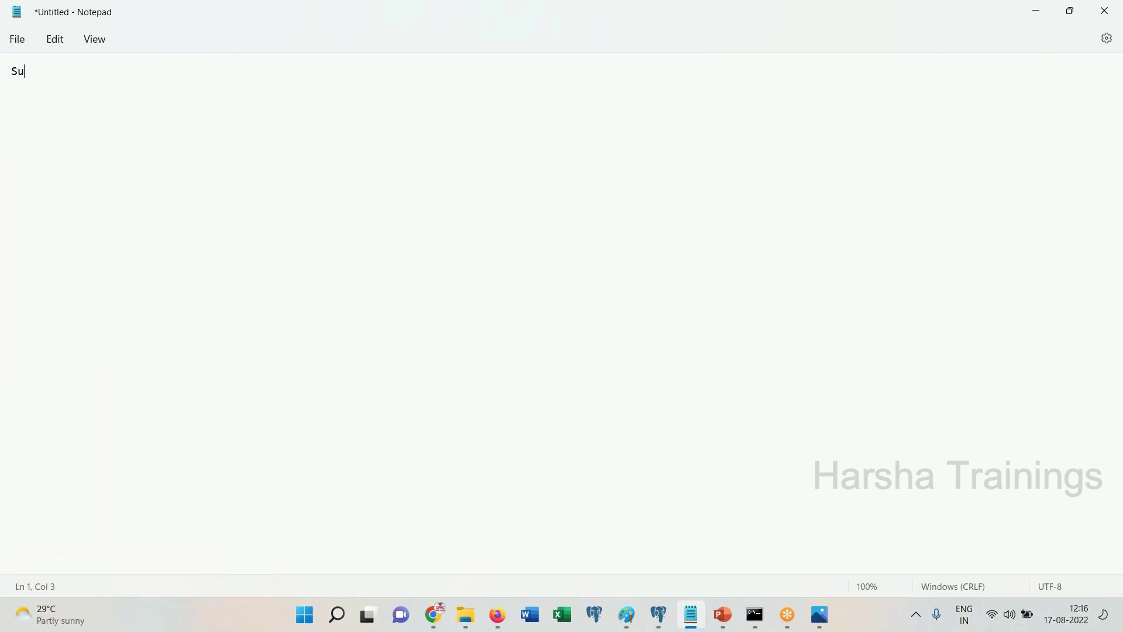
pyautogui.press('Return')
pyautogui.write('FirstName ')
pyautogui.write(' LastName')
pyautogui.press('Return')
pyautogui.press('Return')
pyautogui.write('SunAu')
pyautogui.write('I')
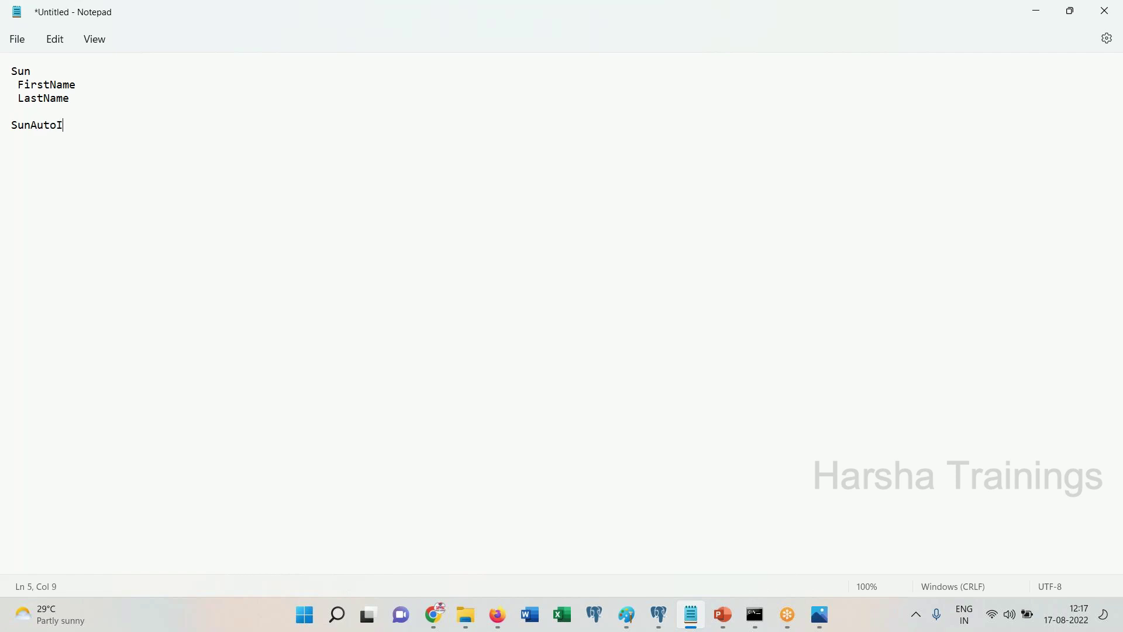
pyautogui.write('  Age')
pyautogui.press('Return')
pyautogui.write('Gender')
# Add a 'Page1' entry with Age and Gender, and label a 'Page1 (SunAutoI)' line
pyautogui.press('Return')
pyautogui.press('Return')
pyautogui.press('Return')
pyautogui.write('Page1')
pyautogui.press('BackSpace')
pyautogui.press('BackSpace')
pyautogui.press('BackSpace')
pyautogui.write('ge1')
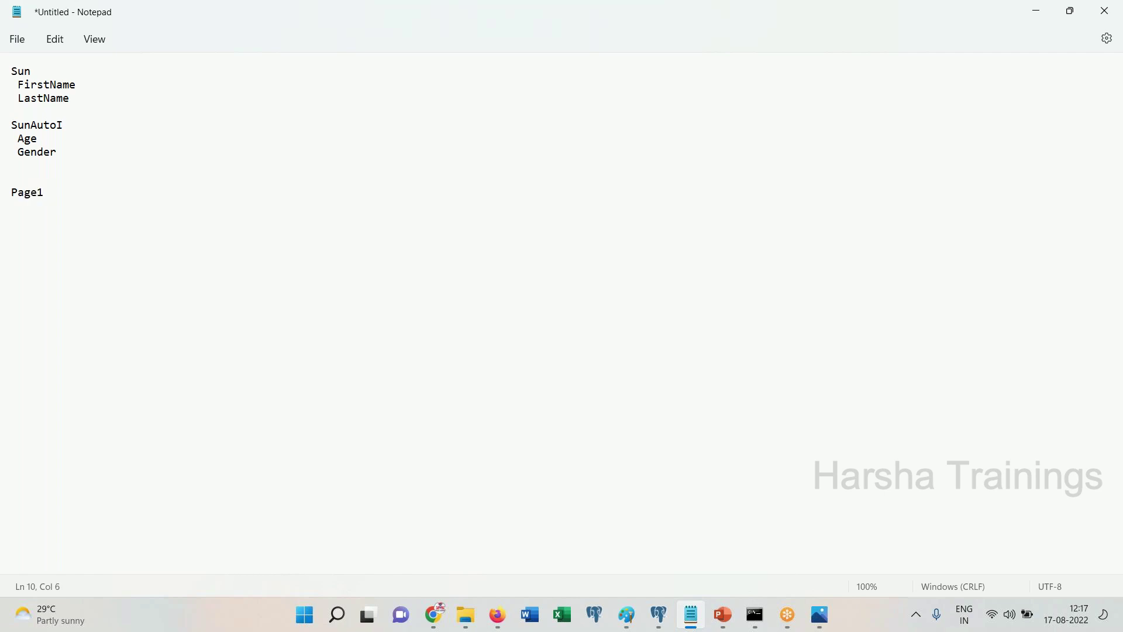
pyautogui.press('Return')
pyautogui.write('Age')
pyautogui.press('Return')
pyautogui.write('Gend')
pyautogui.write('er   Page1 ')
pyautogui.write('()')
pyautogui.press('Left')
pyautogui.write('SunAutoI)')
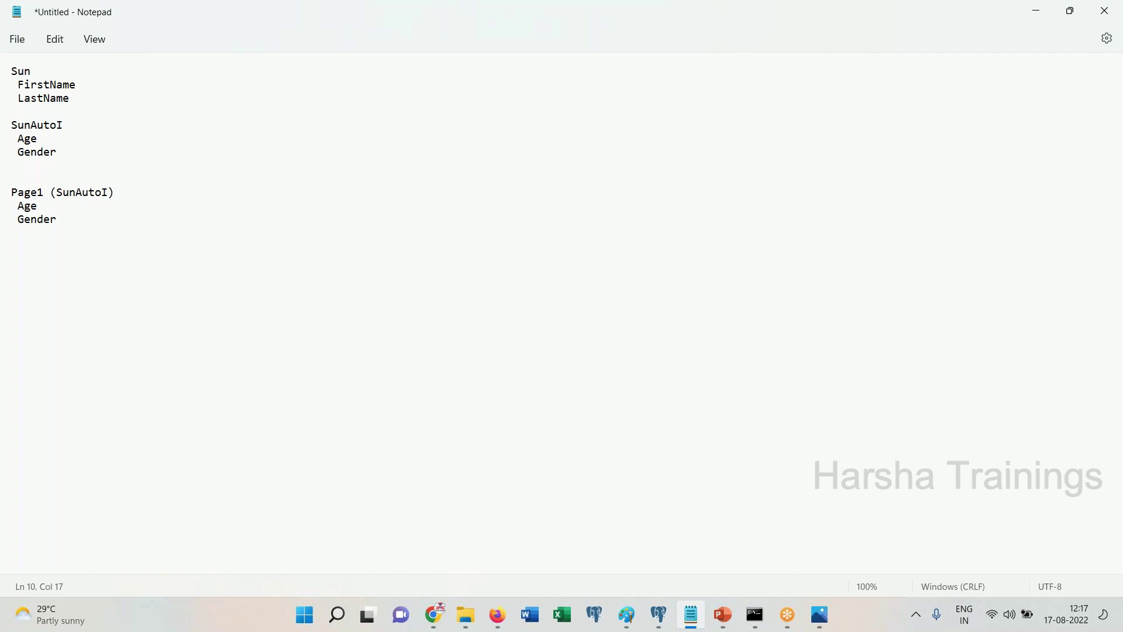
pyautogui.doubleClick(23, 208)
pyautogui.click(34, 197)
pyautogui.doubleClick(33, 125)
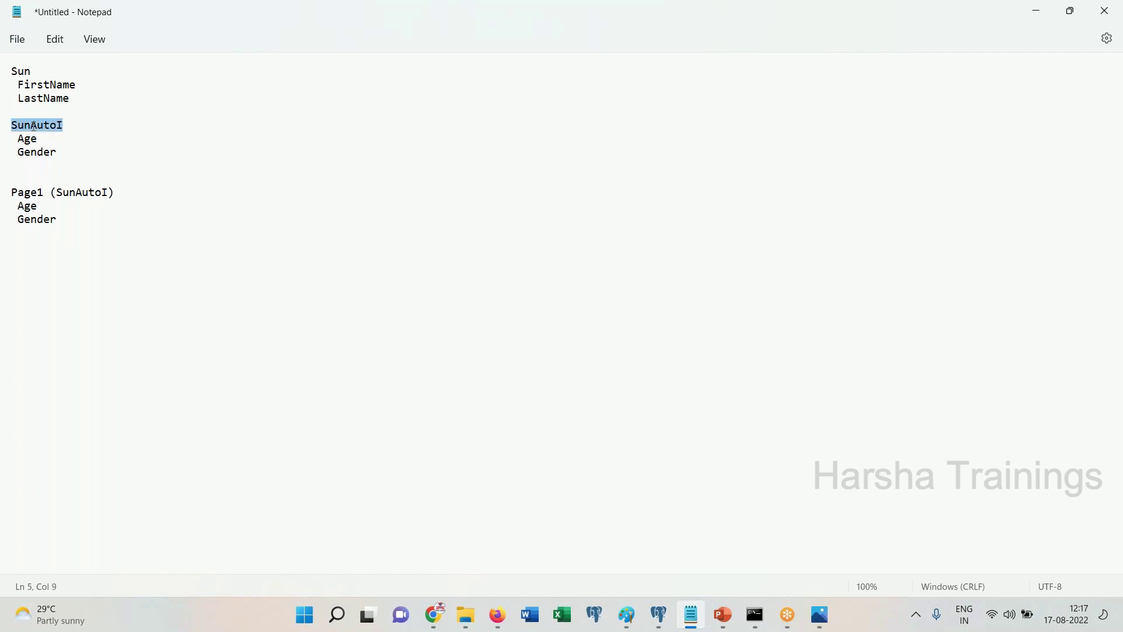
pyautogui.doubleClick(37, 195)
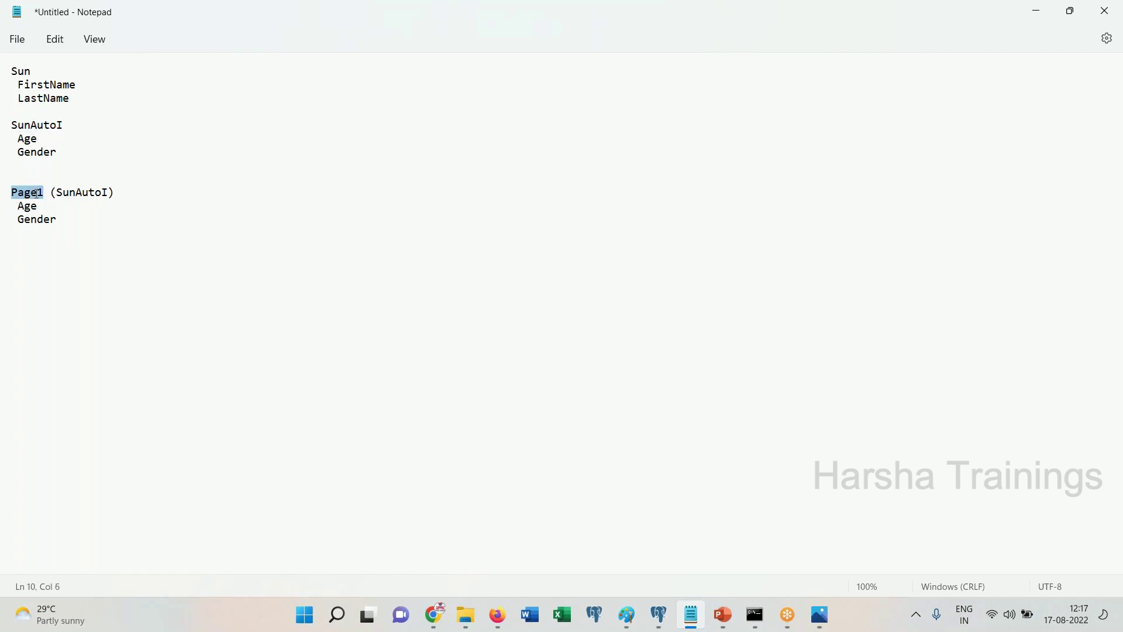
pyautogui.doubleClick(72, 193)
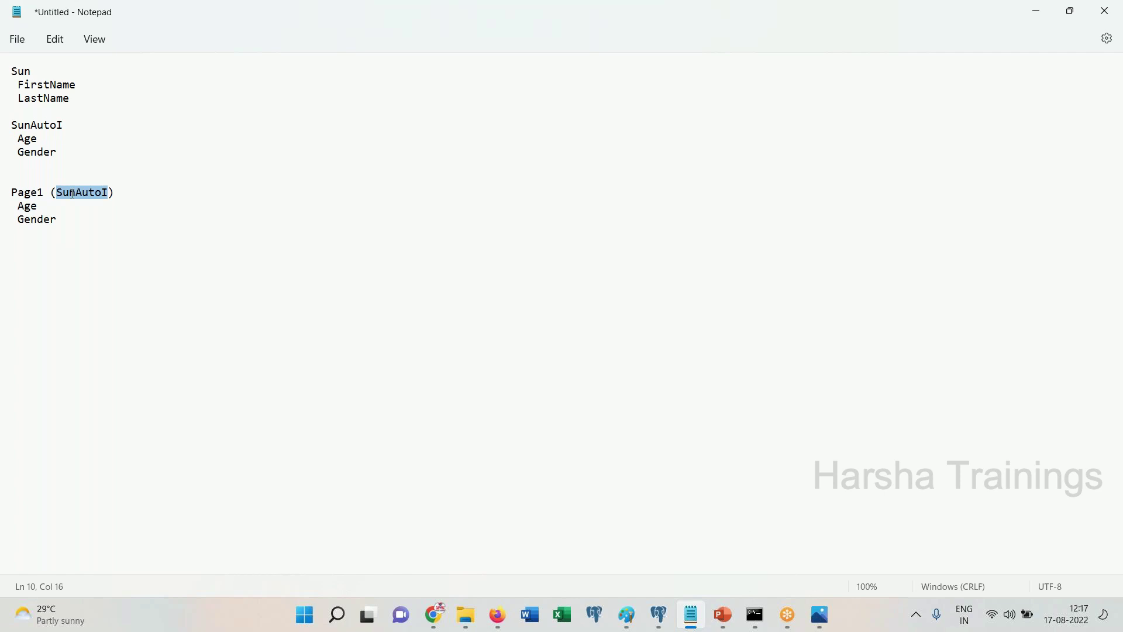
pyautogui.click(73, 194)
pyautogui.doubleClick(43, 193)
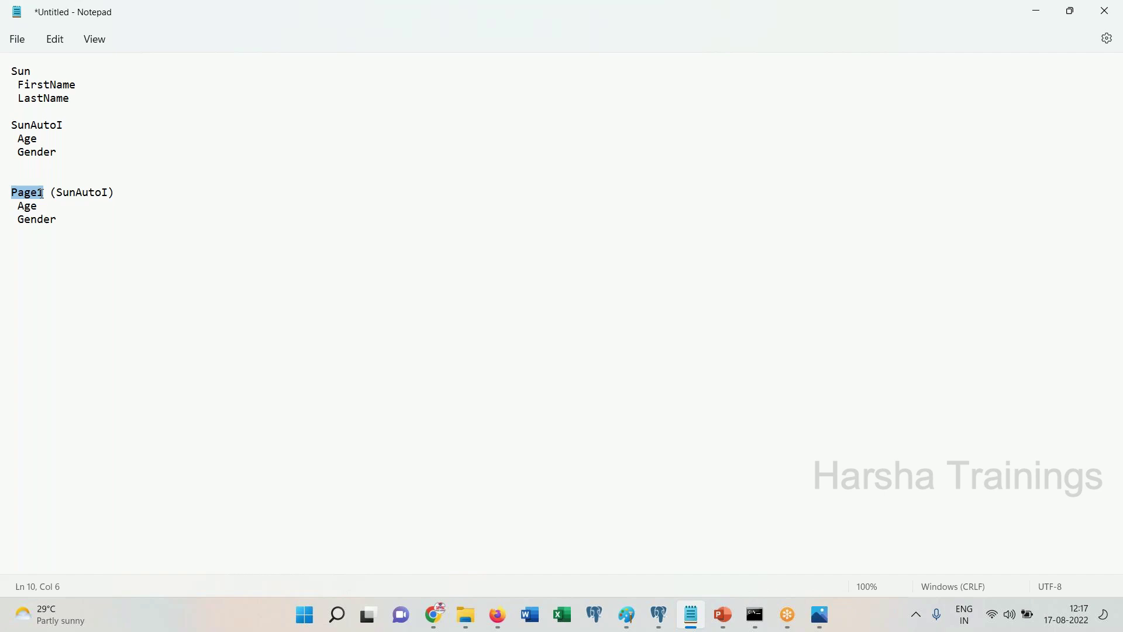
pyautogui.moveTo(57, 154); pyautogui.dragTo(6, 129)
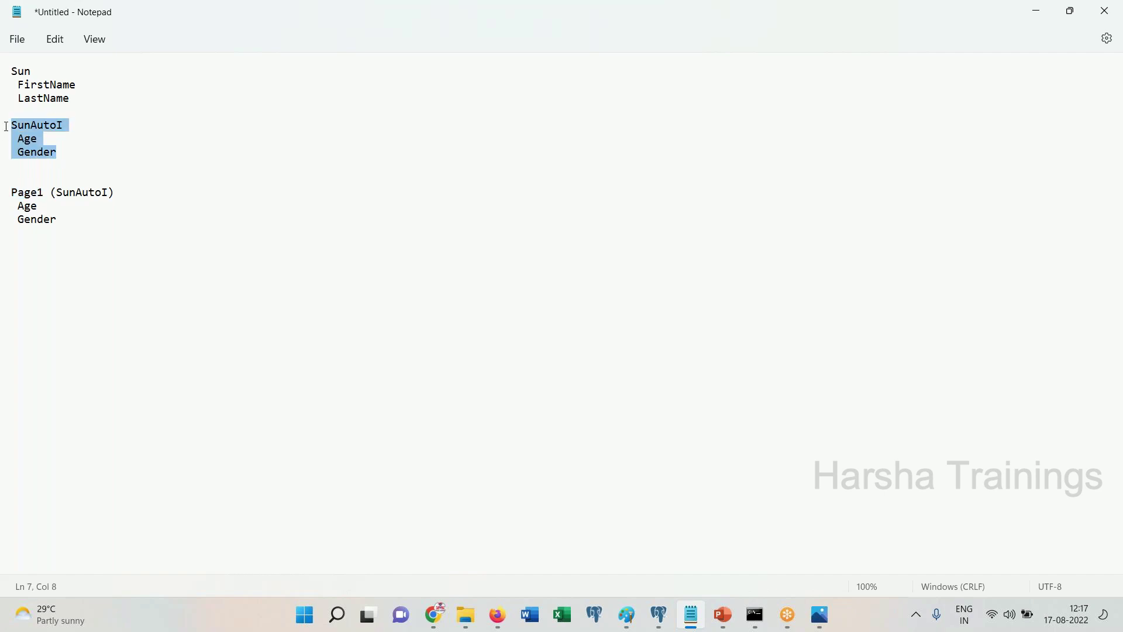
pyautogui.tripleClick(37, 195)
pyautogui.doubleClick(23, 67)
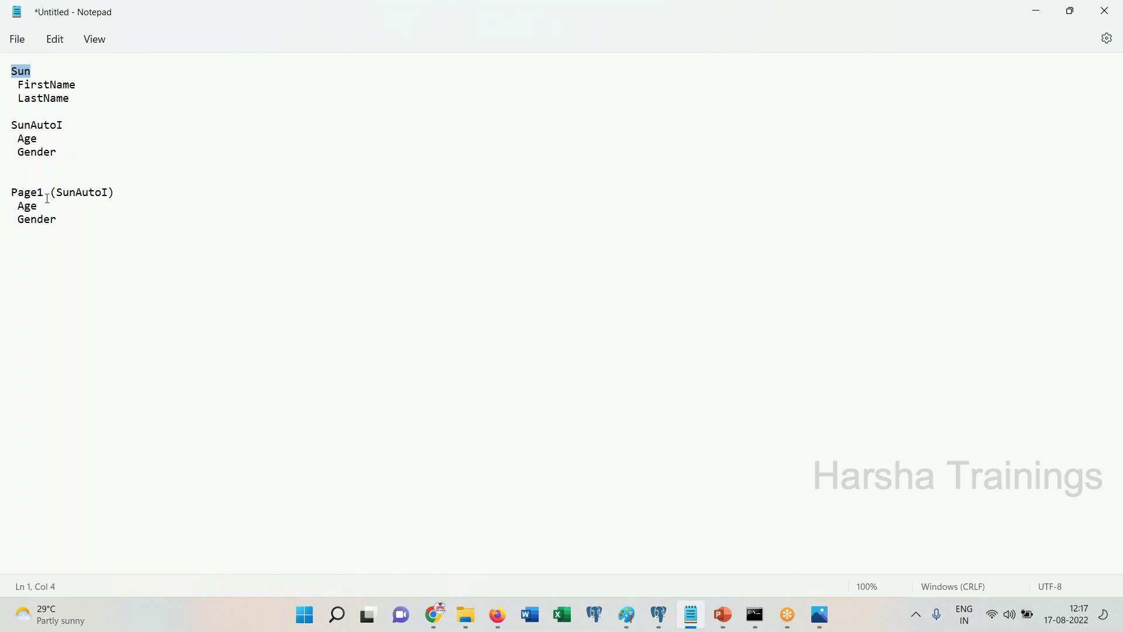
# Add 'Page2 (Sun)' to the notes with the FirstName and LastName lines copied beneath it
pyautogui.click(99, 254)
pyautogui.write('Page2 (Sub')
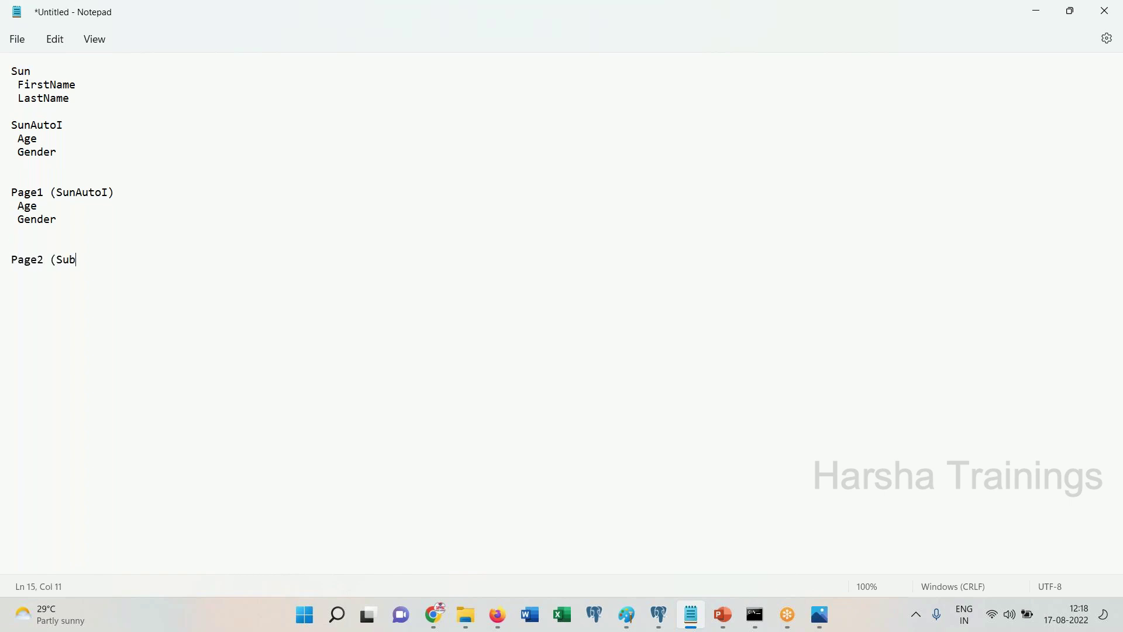
pyautogui.press('BackSpace')
pyautogui.write('n)')
pyautogui.moveTo(82, 93); pyautogui.dragTo(7, 88)
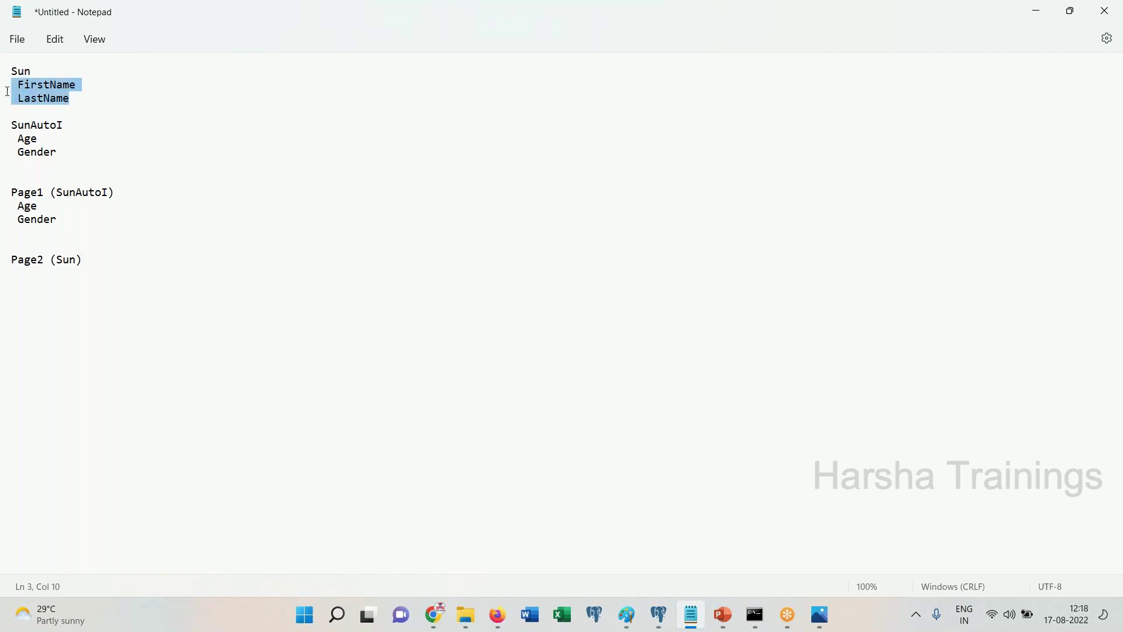
pyautogui.hotkey('ctrl', 'c')
pyautogui.click(37, 279)
pyautogui.hotkey('ctrl', 'v')
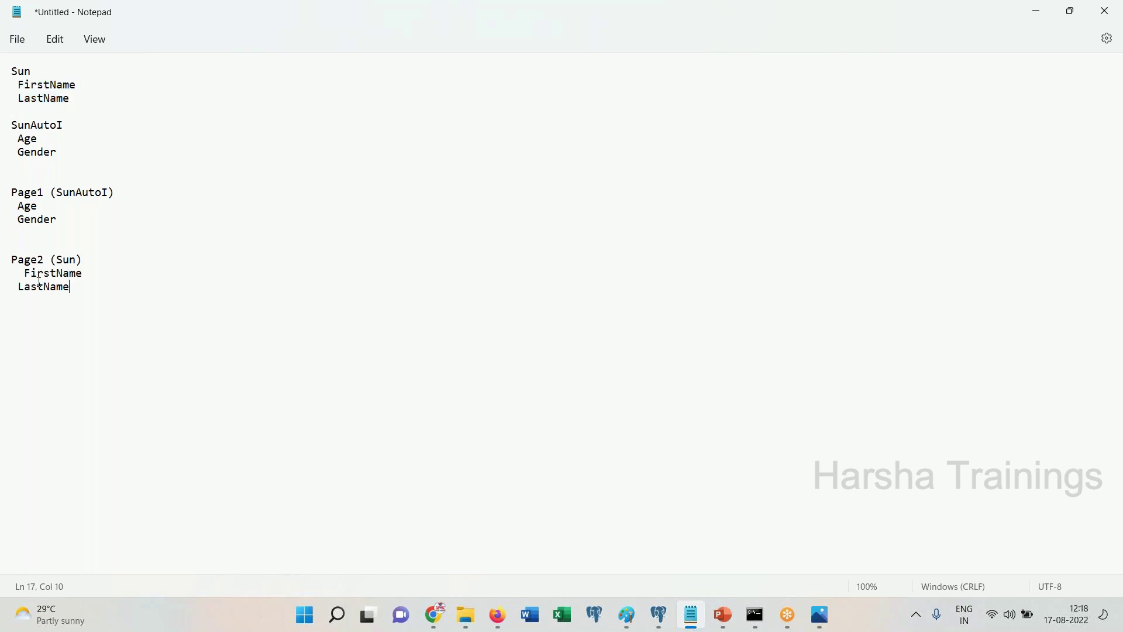
pyautogui.press('Home')
# Bring Pega Dev Studio forward and close the open case tab
pyautogui.click(498, 614)
pyautogui.click(440, 577)
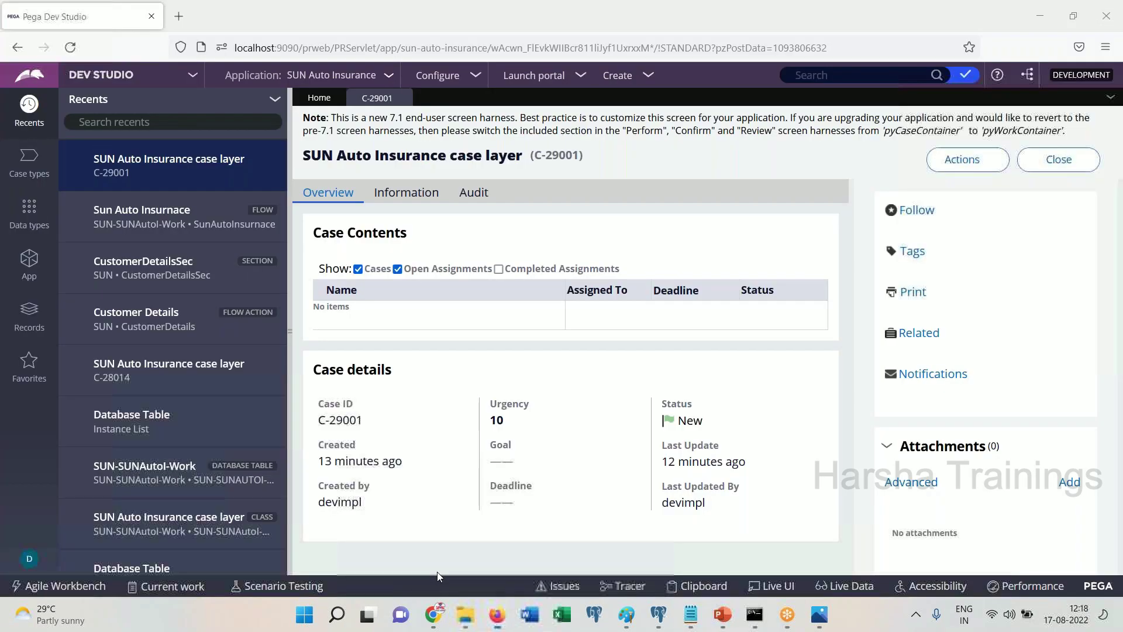
pyautogui.click(403, 100)
# Filter the App explorer to the SUN-SUNAutoI-Data class and bring up its actions menu
pyautogui.click(28, 261)
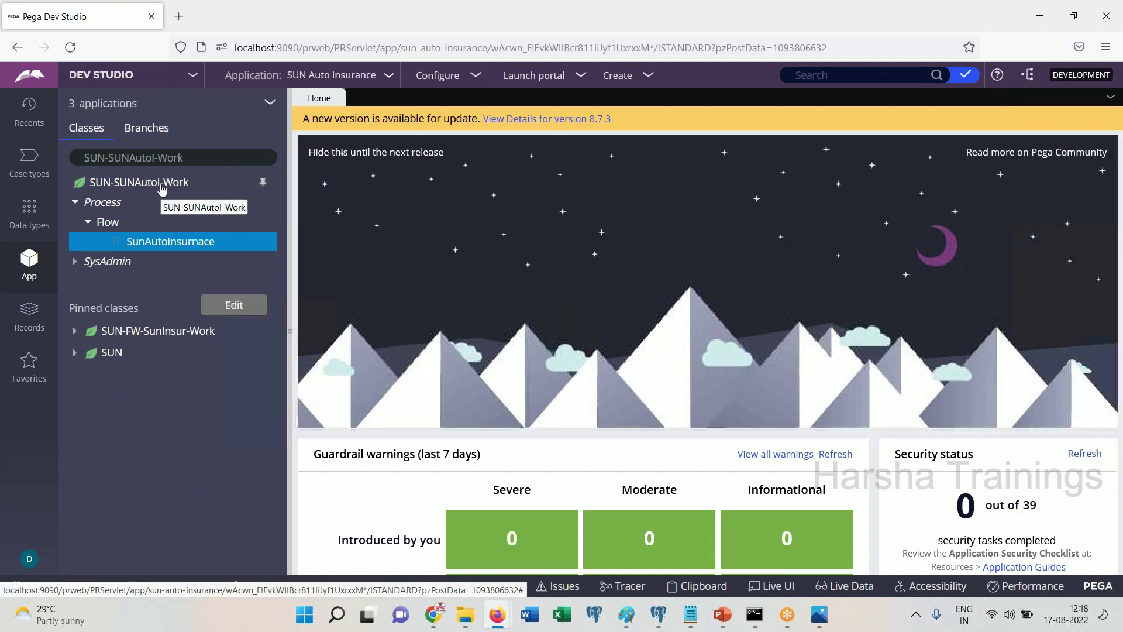
pyautogui.click(195, 158)
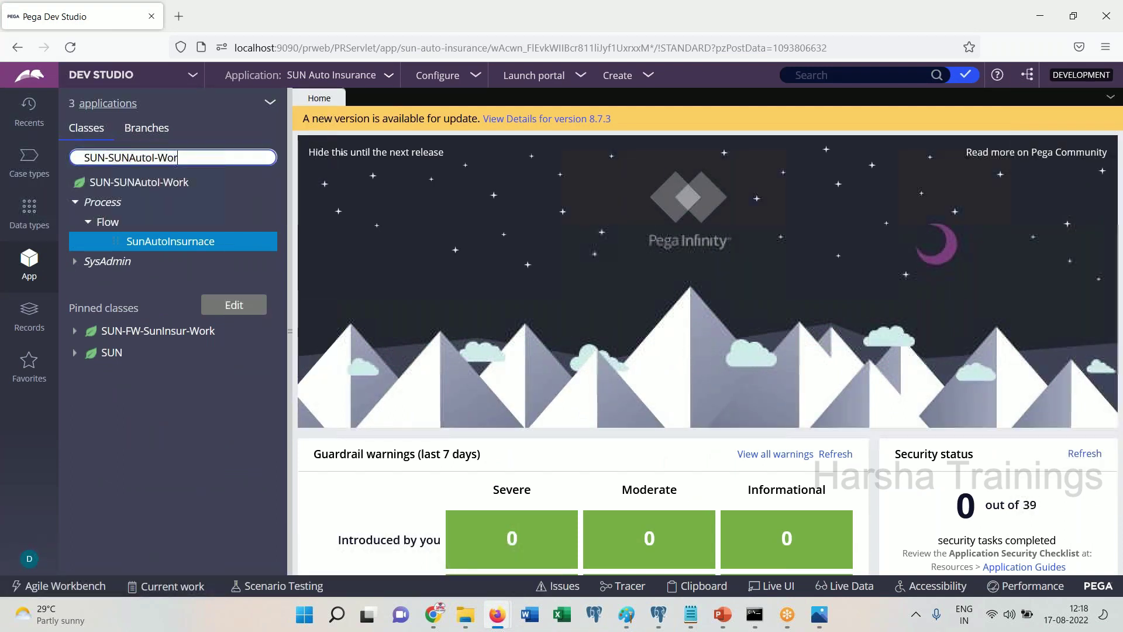
pyautogui.press('BackSpace')
pyautogui.press('BackSpace')
pyautogui.press('BackSpace')
pyautogui.press('BackSpace')
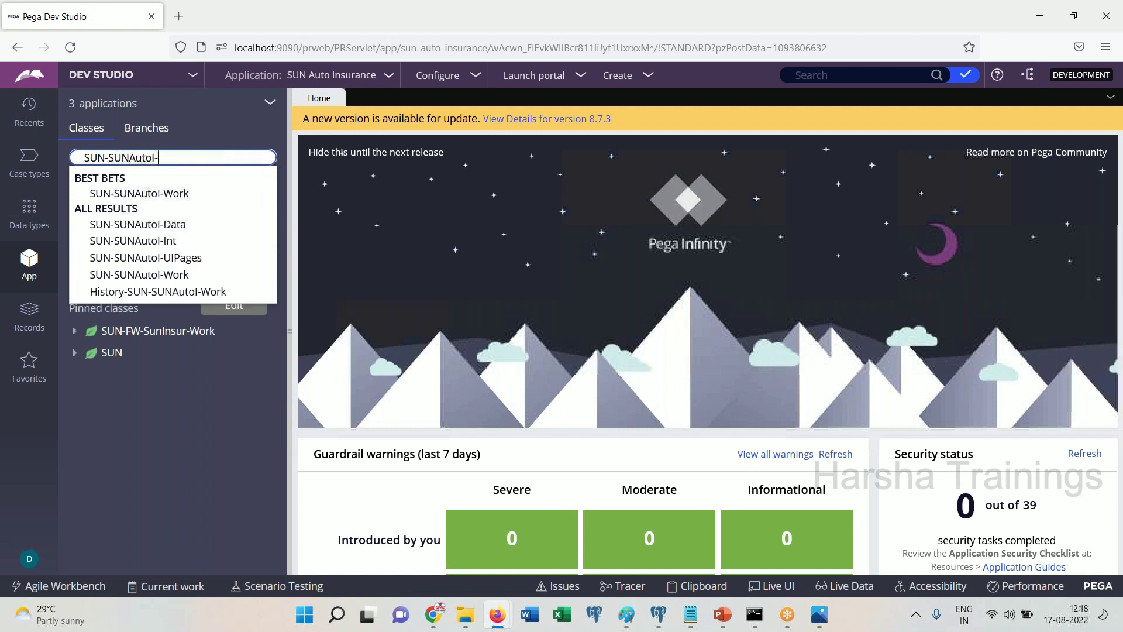
pyautogui.click(186, 226)
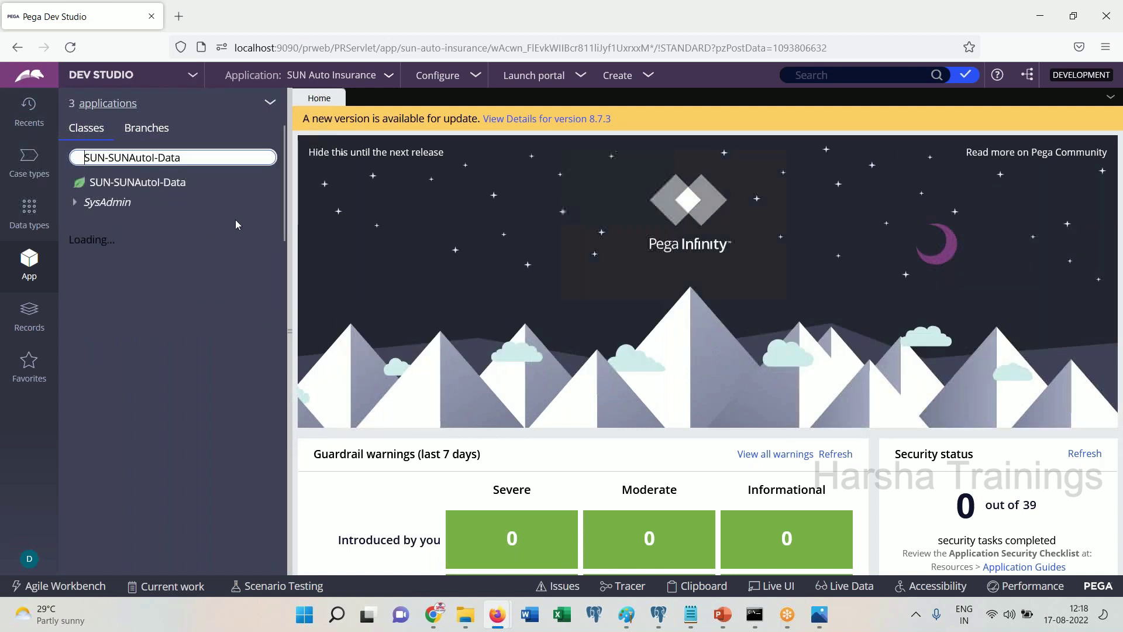
pyautogui.rightClick(150, 188)
# Create a new class record named SUN-SUNAutol-Data-Person, copying the full class name into its Label
pyautogui.moveTo(117, 201)
pyautogui.moveTo(280, 431)
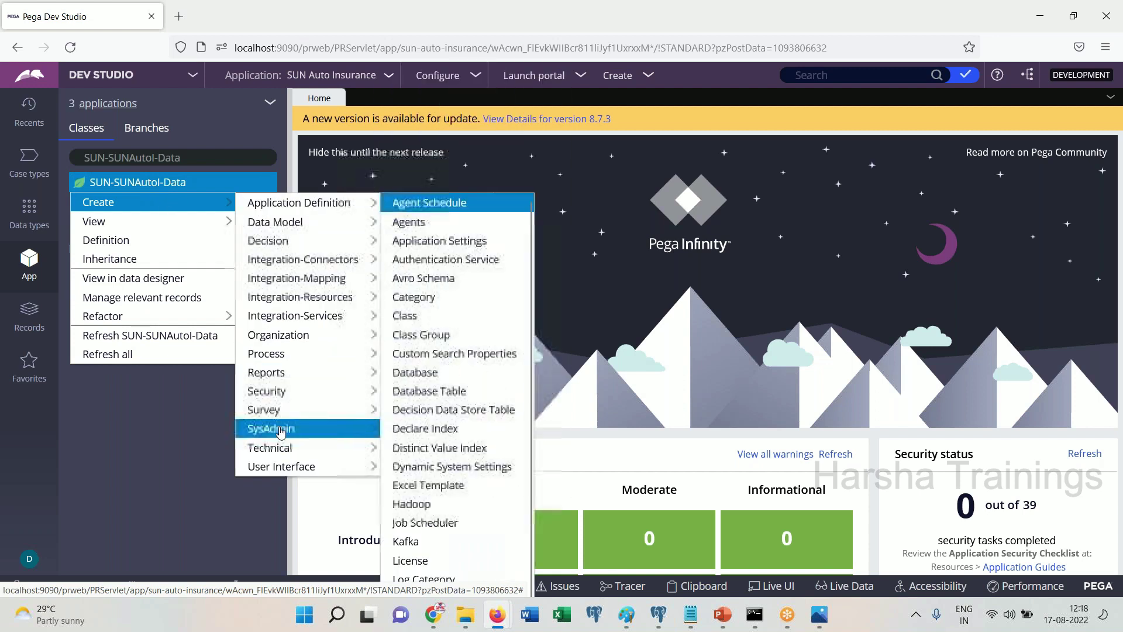
pyautogui.click(413, 316)
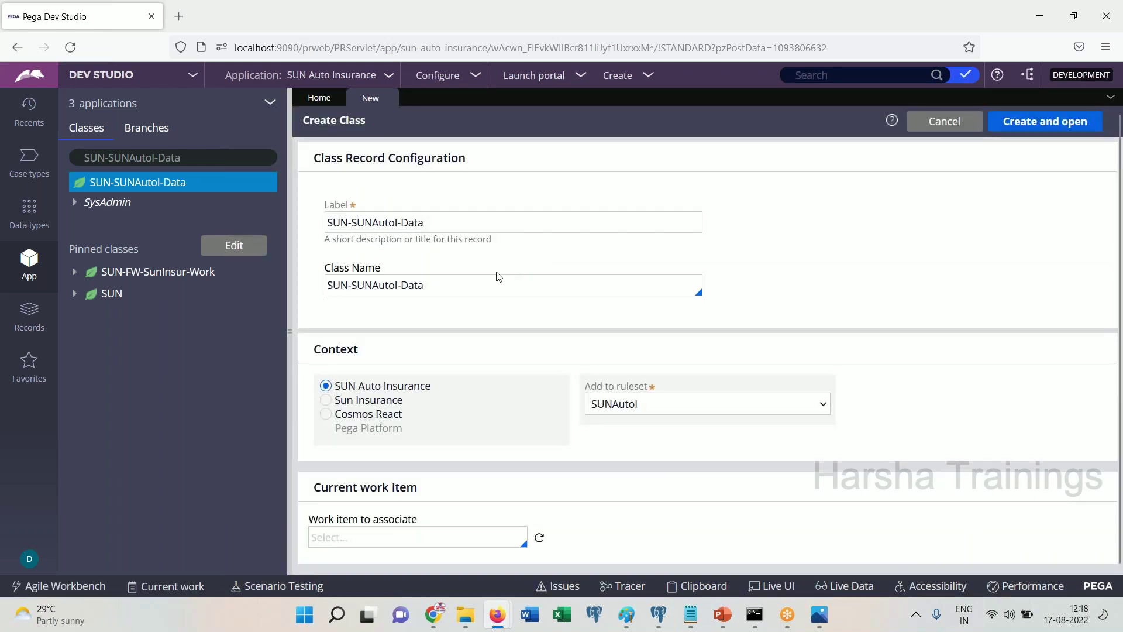
pyautogui.click(499, 285)
pyautogui.write('-Person')
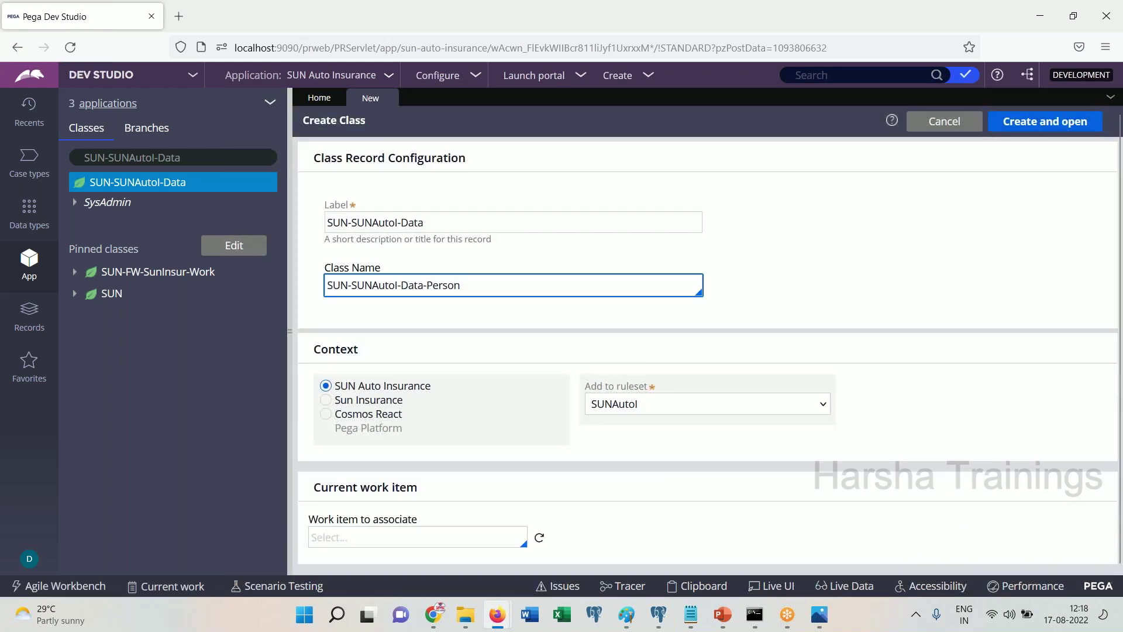
pyautogui.hotkey('ctrl', 'a')
pyautogui.hotkey('ctrl', 'c')
pyautogui.click(462, 228)
pyautogui.hotkey('ctrl', 'a')
pyautogui.hotkey('ctrl', 'v')
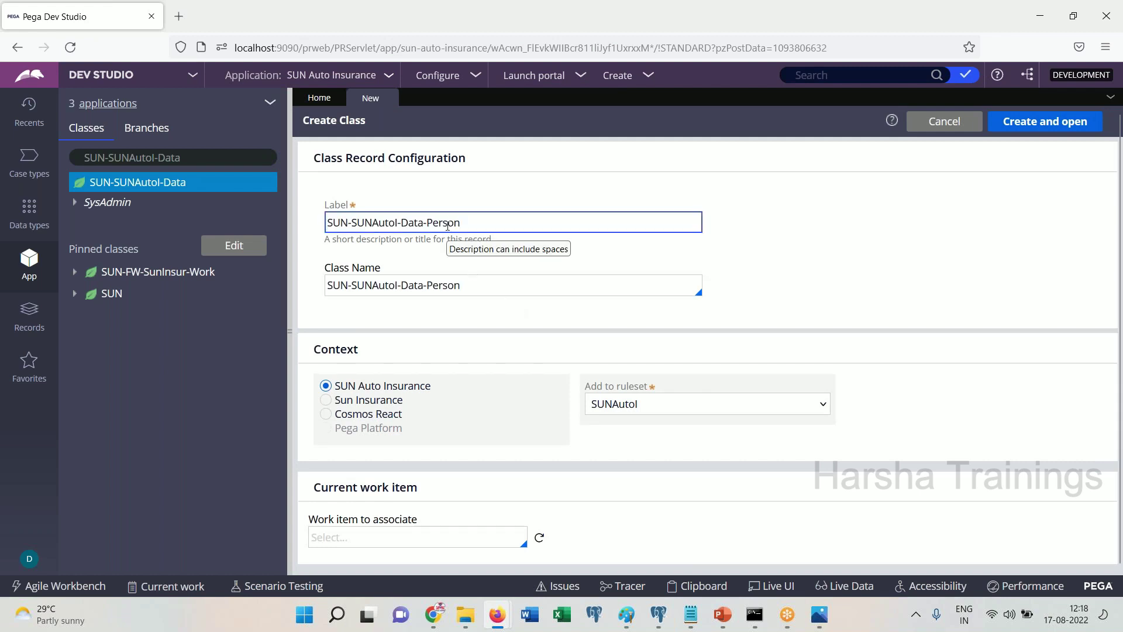
pyautogui.doubleClick(453, 223)
pyautogui.click(752, 296)
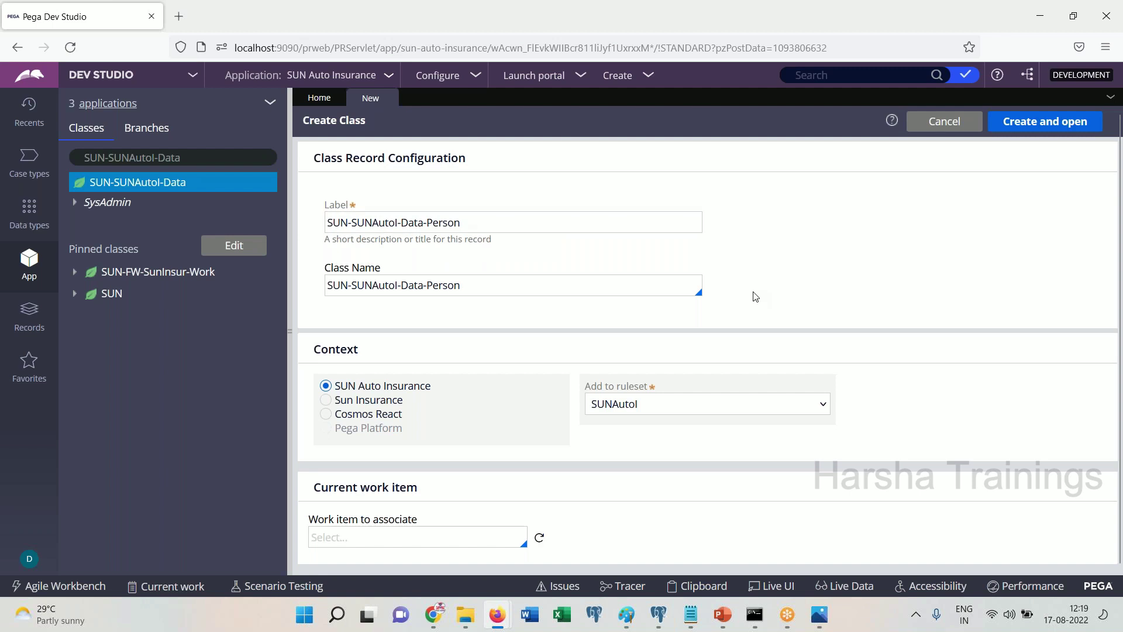
pyautogui.click(1040, 125)
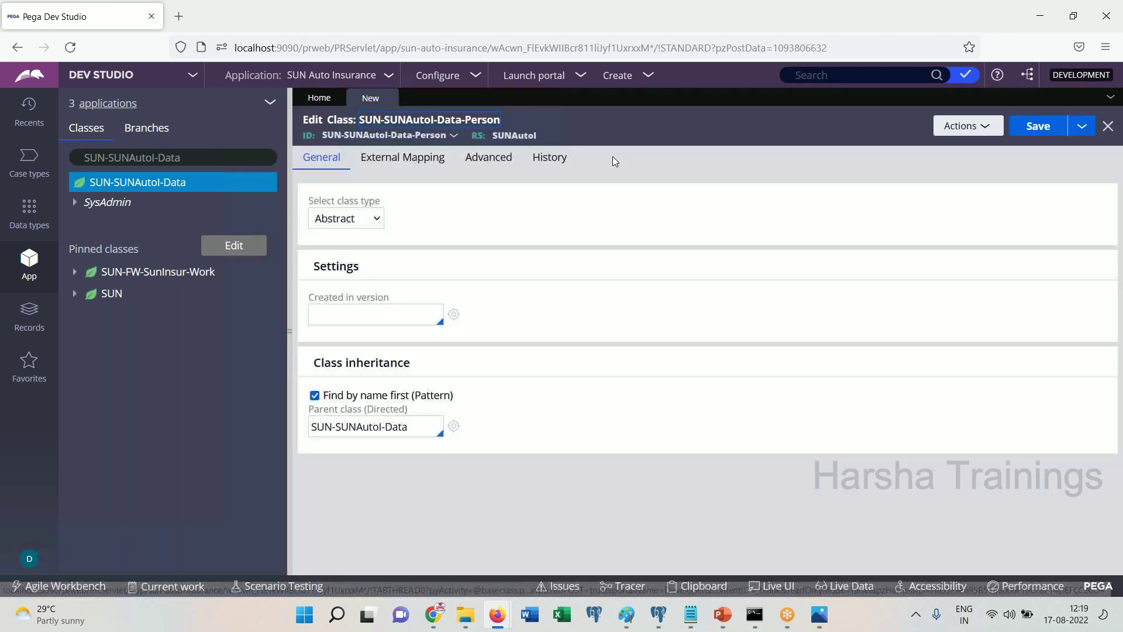
# Make the class concrete, created in version 01-01-01, with no class group
pyautogui.click(351, 218)
pyautogui.click(333, 261)
pyautogui.click(371, 318)
pyautogui.write('01-01-01')
pyautogui.click(384, 365)
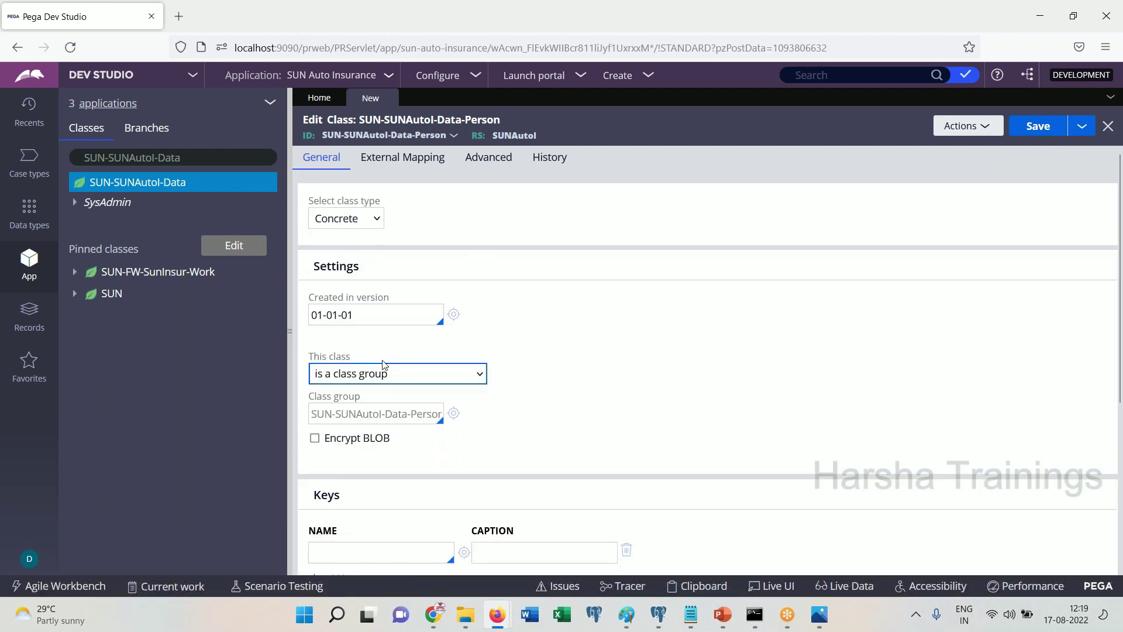
pyautogui.click(369, 375)
pyautogui.click(374, 413)
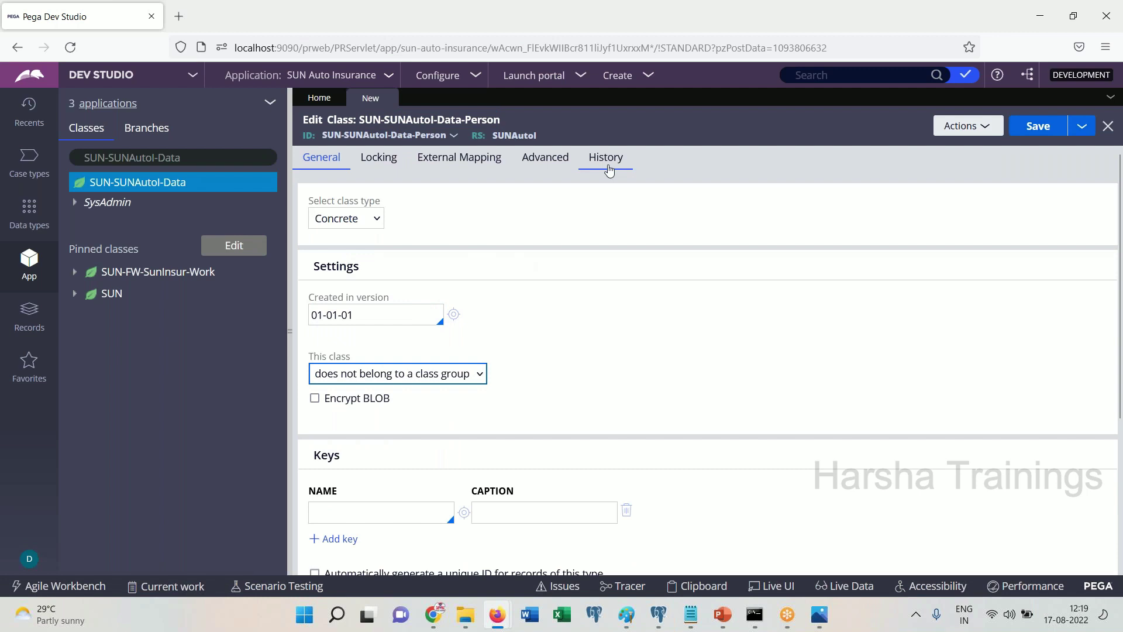
# Fill the History description and usage with placeholder text, then save the class
pyautogui.click(605, 157)
pyautogui.click(474, 253)
pyautogui.write('sfsdfgf')
pyautogui.press('Tab')
pyautogui.write('fsgdfgd')
pyautogui.click(332, 163)
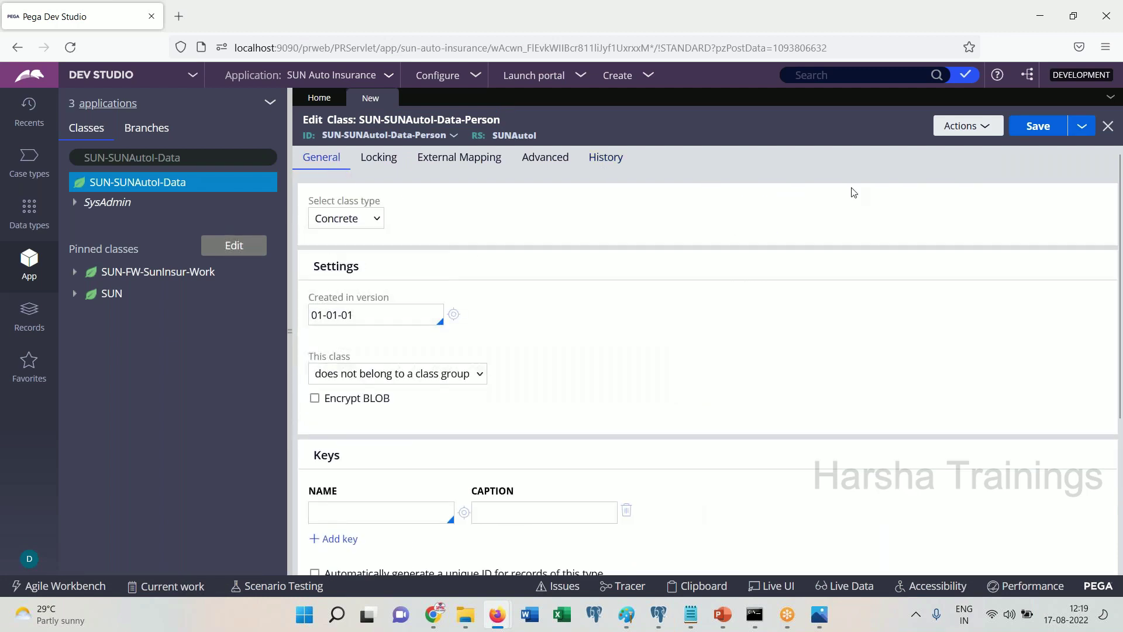
pyautogui.click(1038, 128)
# Search the class explorer and select SUN-SUNAutol-Data-Person
pyautogui.click(204, 159)
pyautogui.write('-')
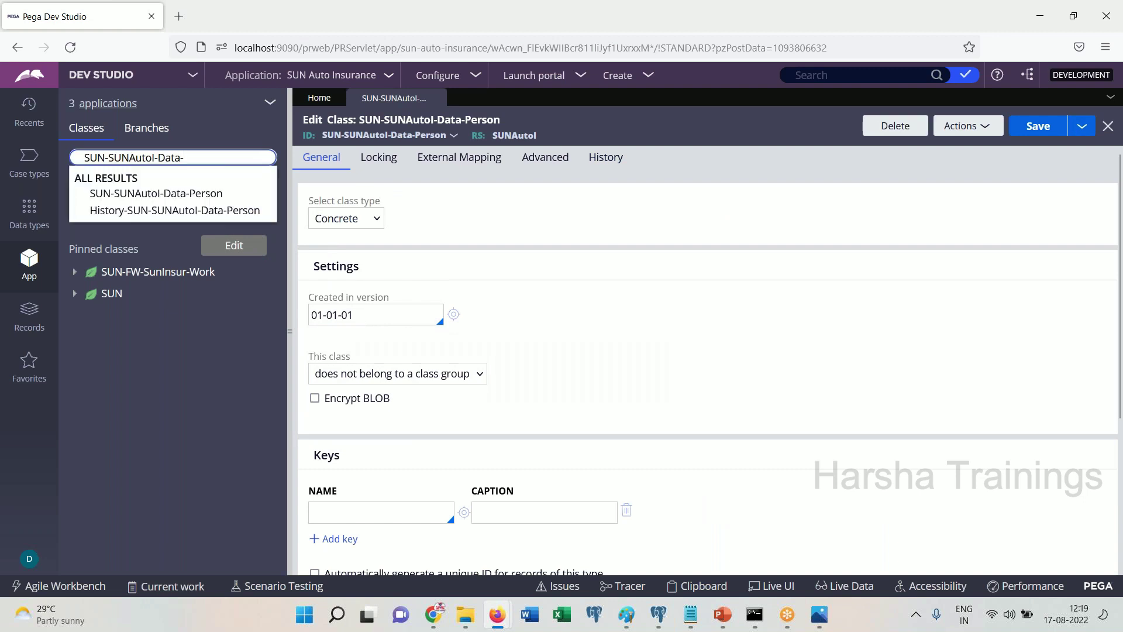
pyautogui.click(149, 192)
# Open the Person class in the data designer
pyautogui.rightClick(147, 192)
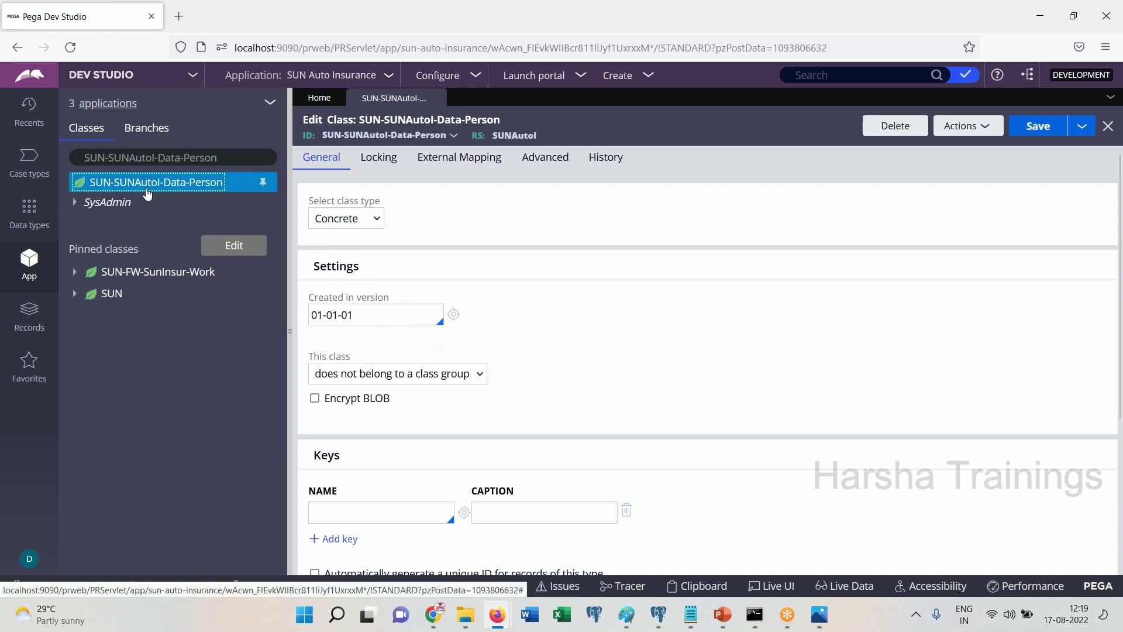
pyautogui.moveTo(146, 202)
pyautogui.moveTo(295, 223)
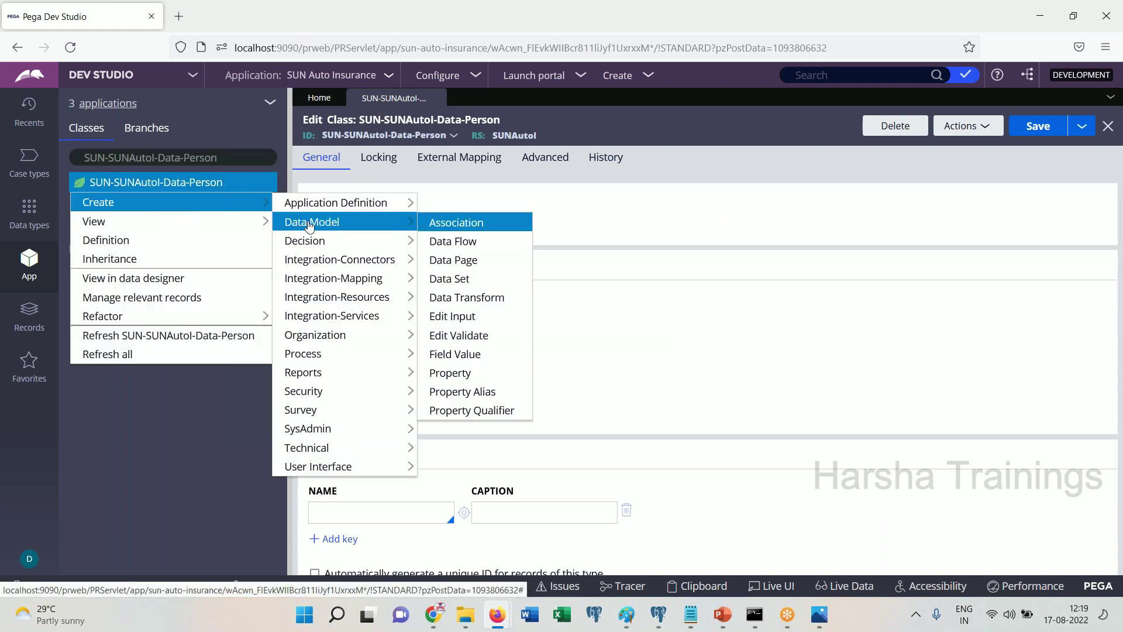
pyautogui.click(168, 279)
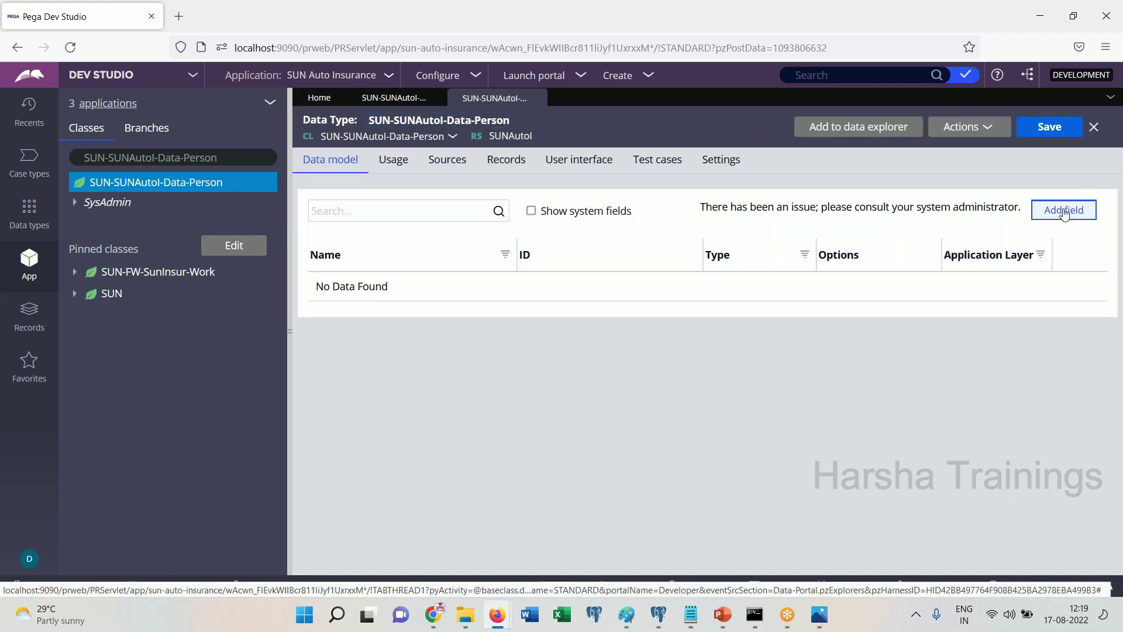
# Add the FN and LN text fields to the Person data type
pyautogui.click(1064, 211)
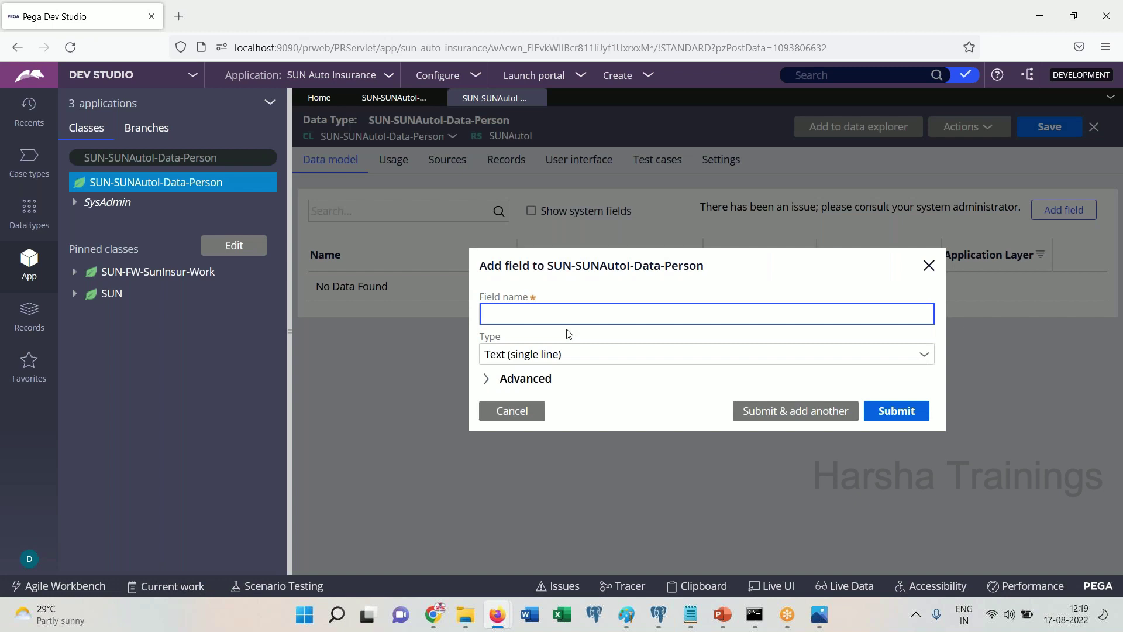
pyautogui.write('FN')
pyautogui.click(748, 409)
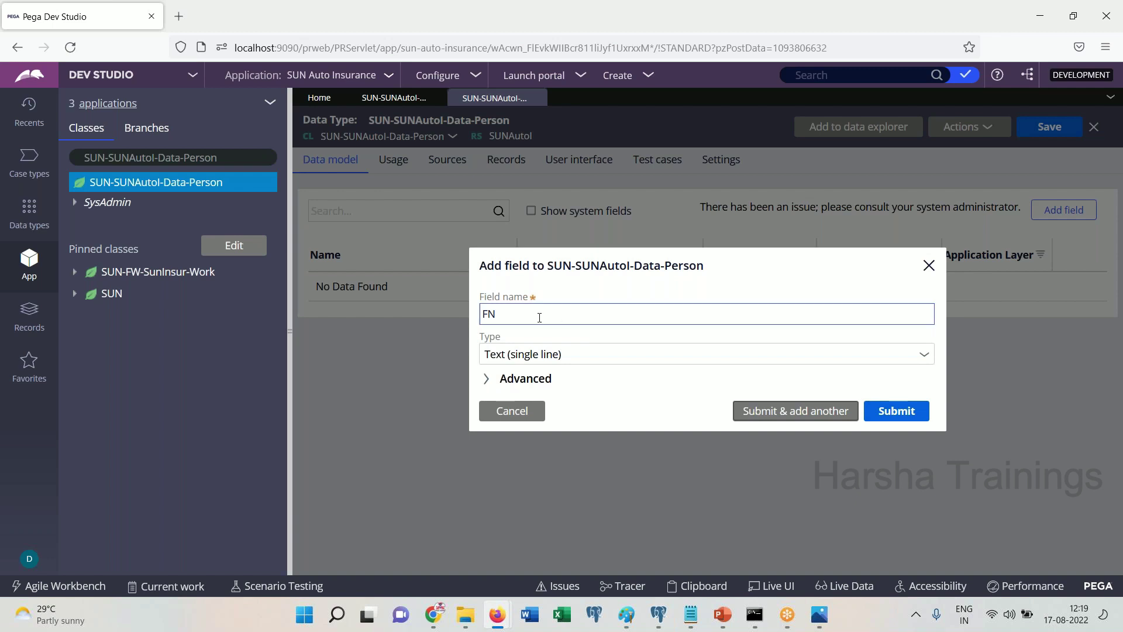
pyautogui.write('LN')
pyautogui.click(784, 423)
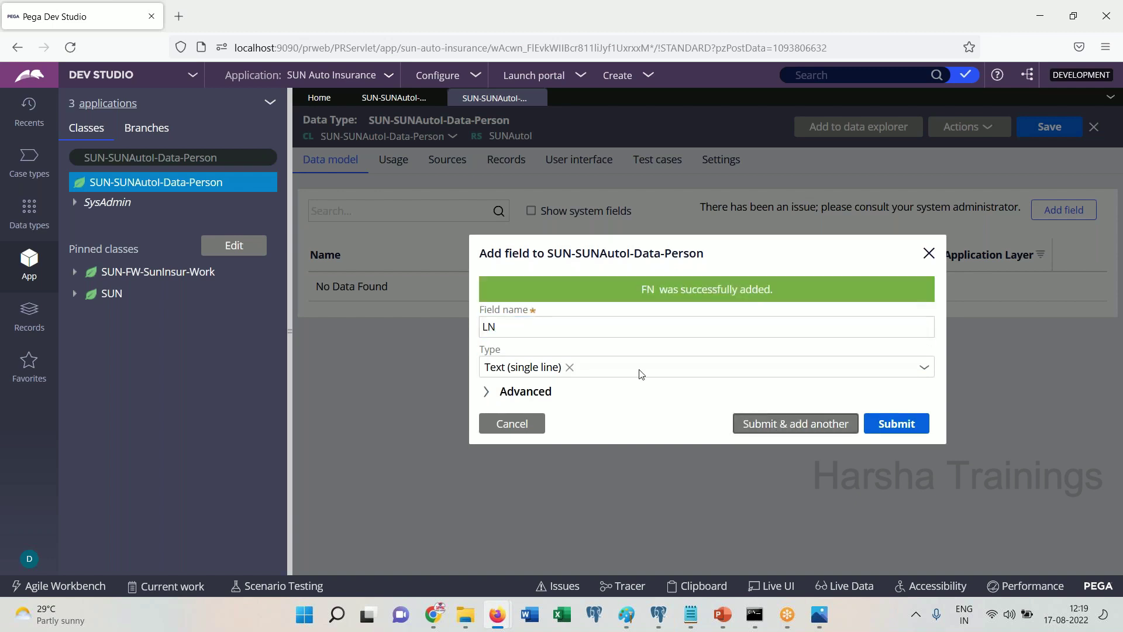
# Discard a started Age field, close the Add field dialog and the Person data type tab
pyautogui.write('Age')
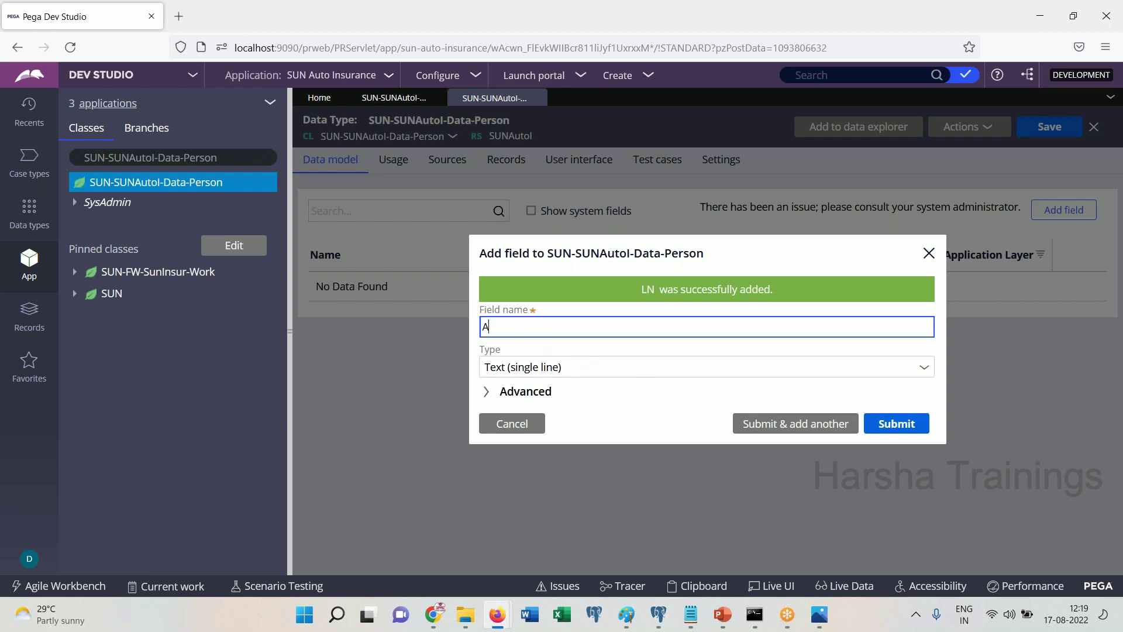
pyautogui.press('BackSpace')
pyautogui.press('BackSpace')
pyautogui.press('BackSpace')
pyautogui.write('Age')
pyautogui.press('BackSpace')
pyautogui.press('BackSpace')
pyautogui.press('BackSpace')
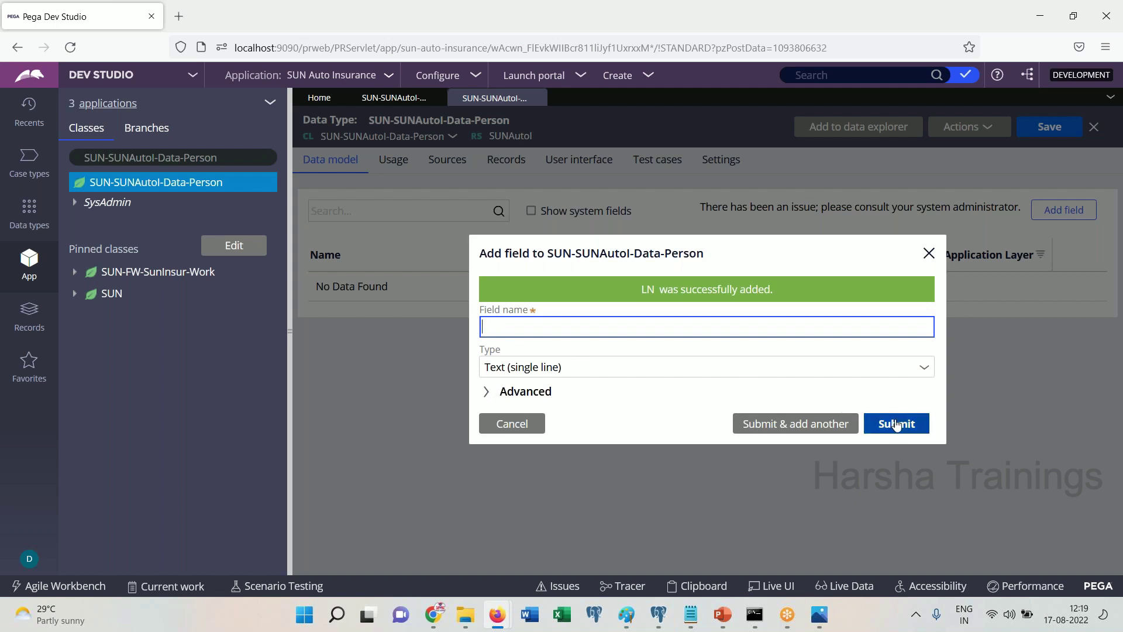
pyautogui.click(929, 252)
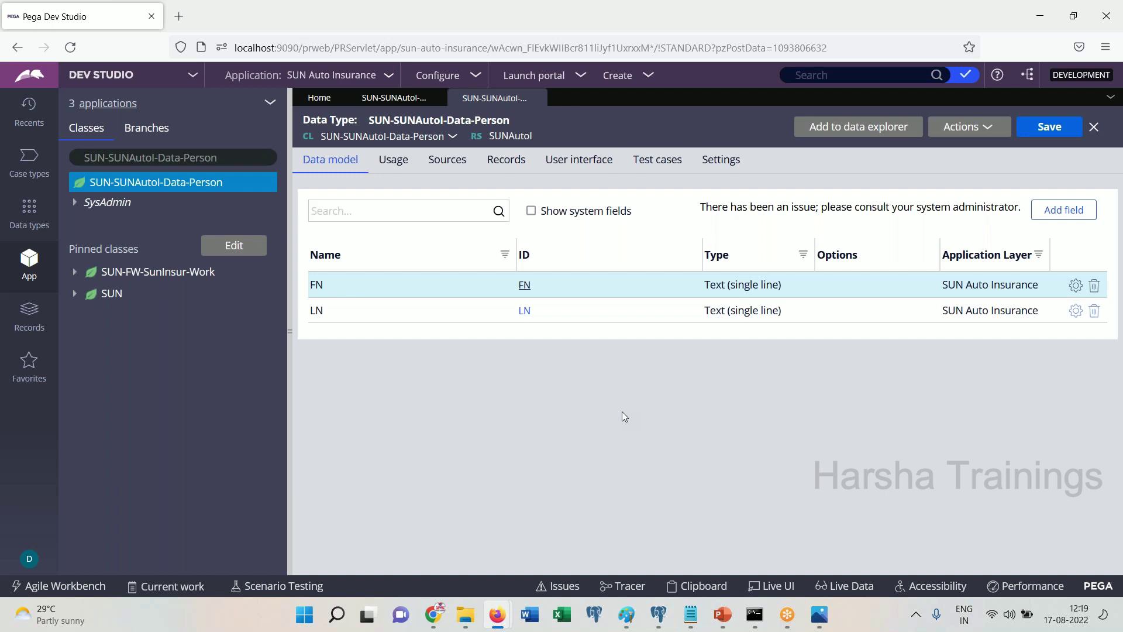
pyautogui.click(536, 98)
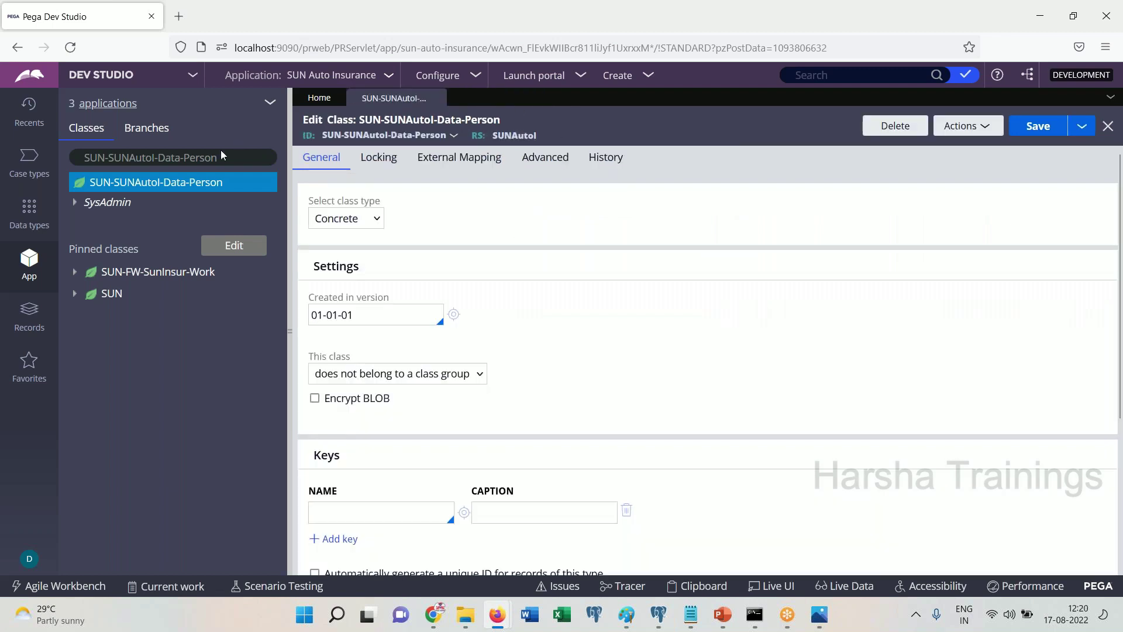
# Refresh the Person class tree to show FN and LN, then switch the explorer to SUN-SUNAutoI-Work
pyautogui.rightClick(183, 186)
pyautogui.click(117, 334)
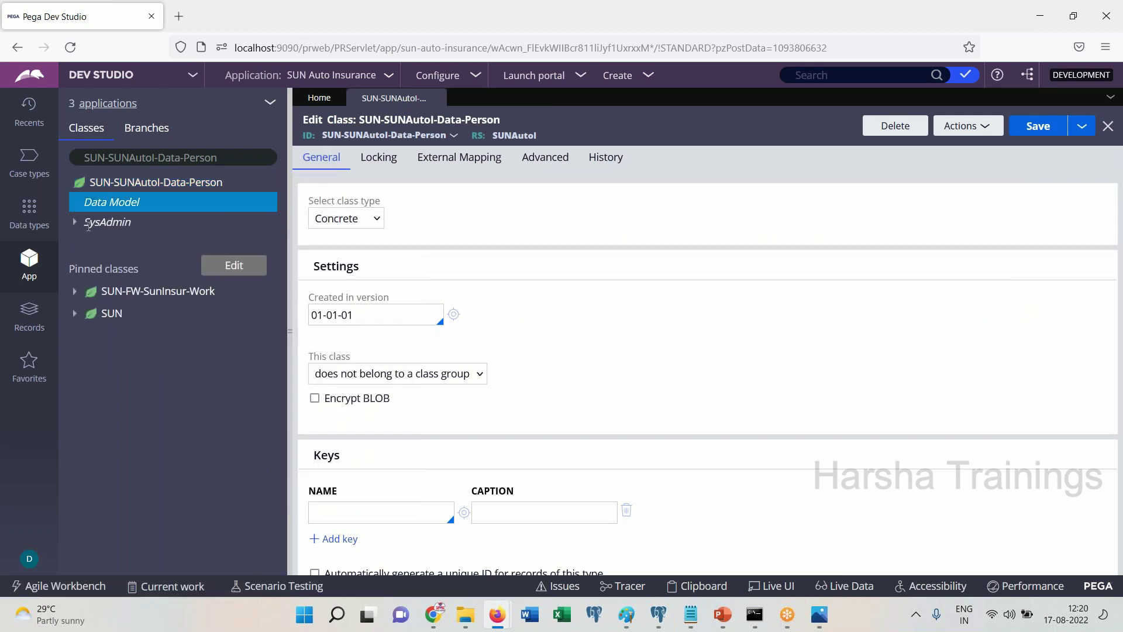
pyautogui.click(87, 223)
pyautogui.click(234, 159)
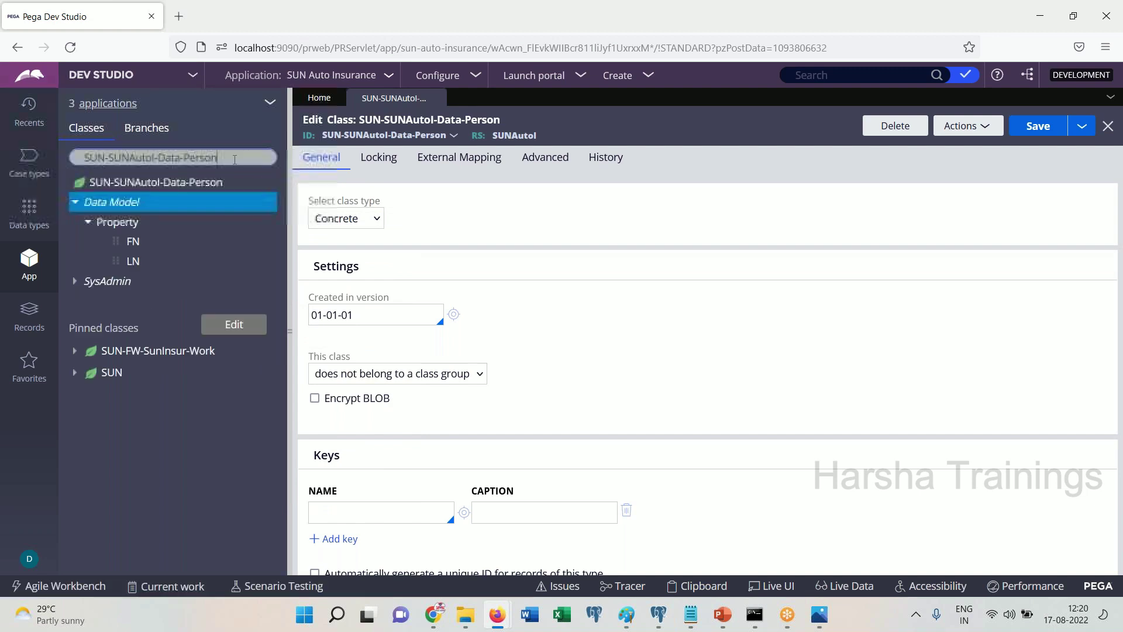
pyautogui.hotkey('ctrl', 'a')
pyautogui.press('BackSpace')
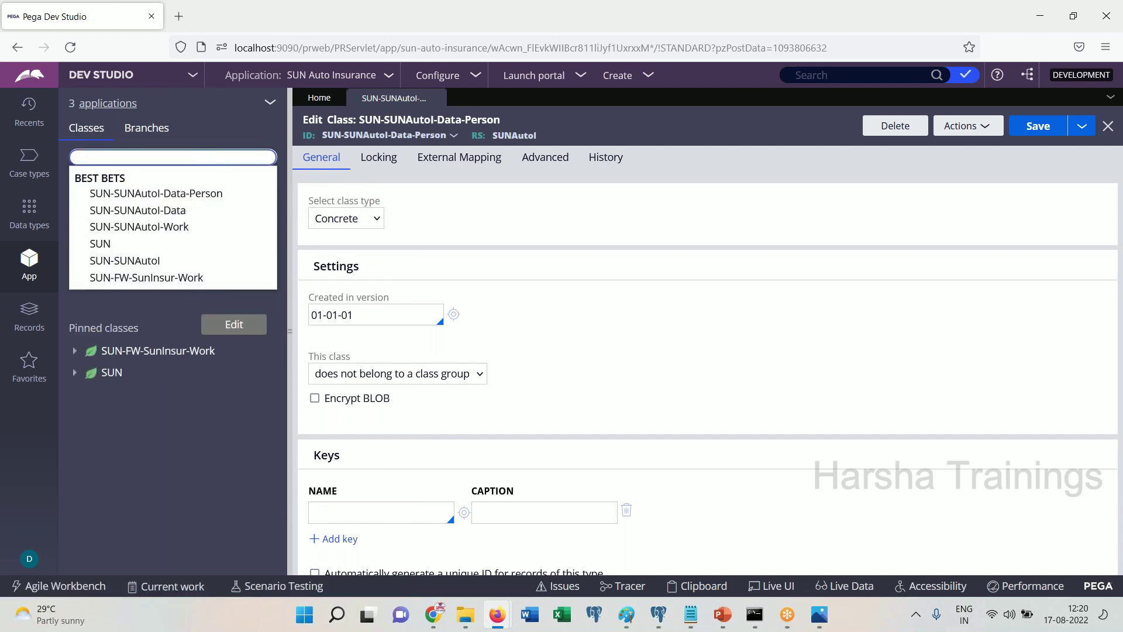
pyautogui.click(176, 226)
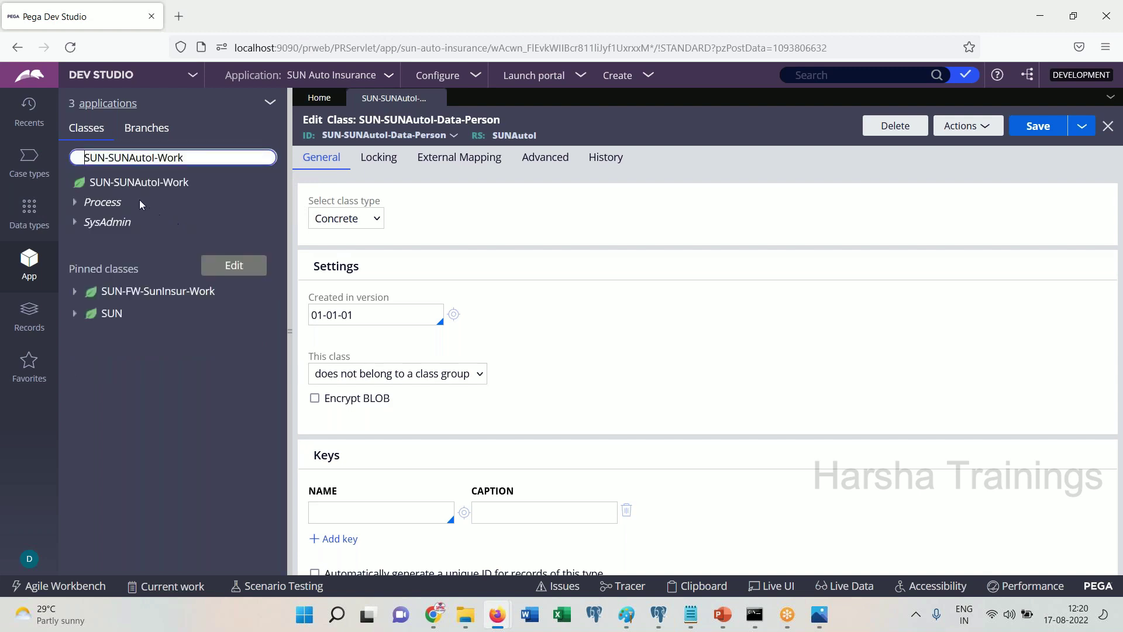
# Create a new property on SUN-SUNAutoI-Work labelled Customer
pyautogui.rightClick(129, 191)
pyautogui.moveTo(167, 201)
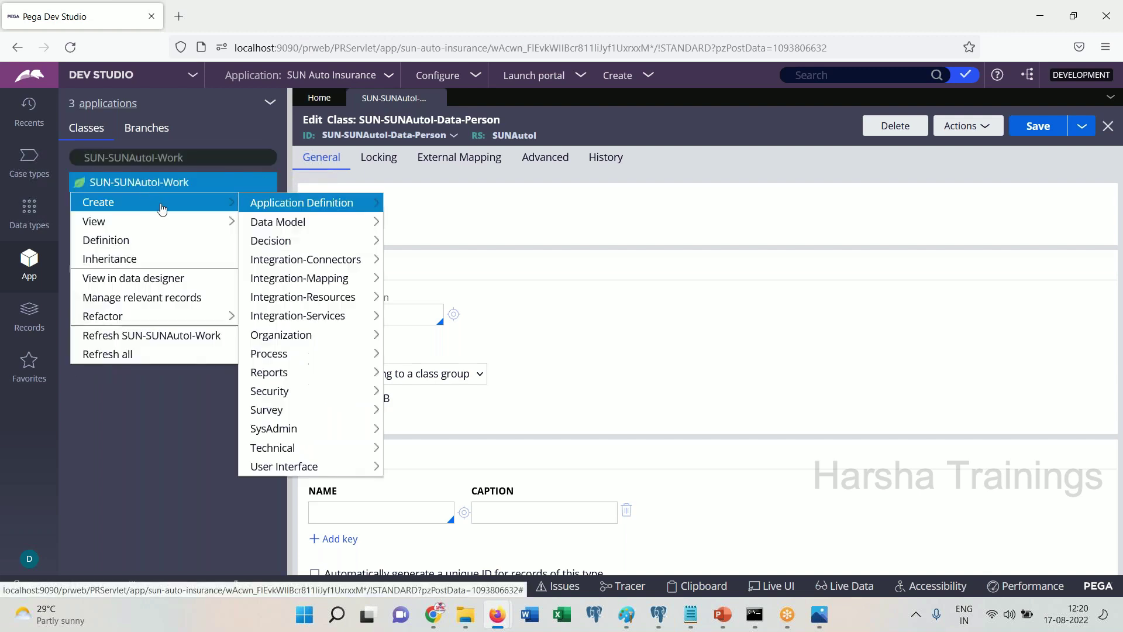
pyautogui.moveTo(289, 222)
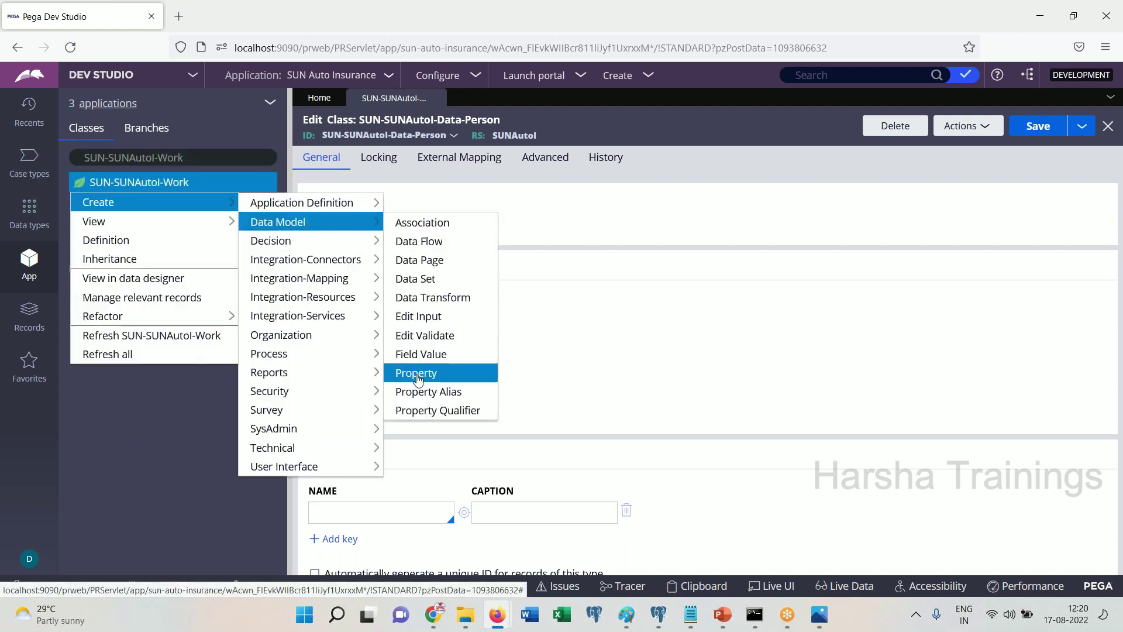
pyautogui.click(417, 375)
pyautogui.click(390, 227)
pyautogui.write('Page1')
pyautogui.hotkey('ctrl', 'a')
pyautogui.write('Customer')
pyautogui.press('Tab')
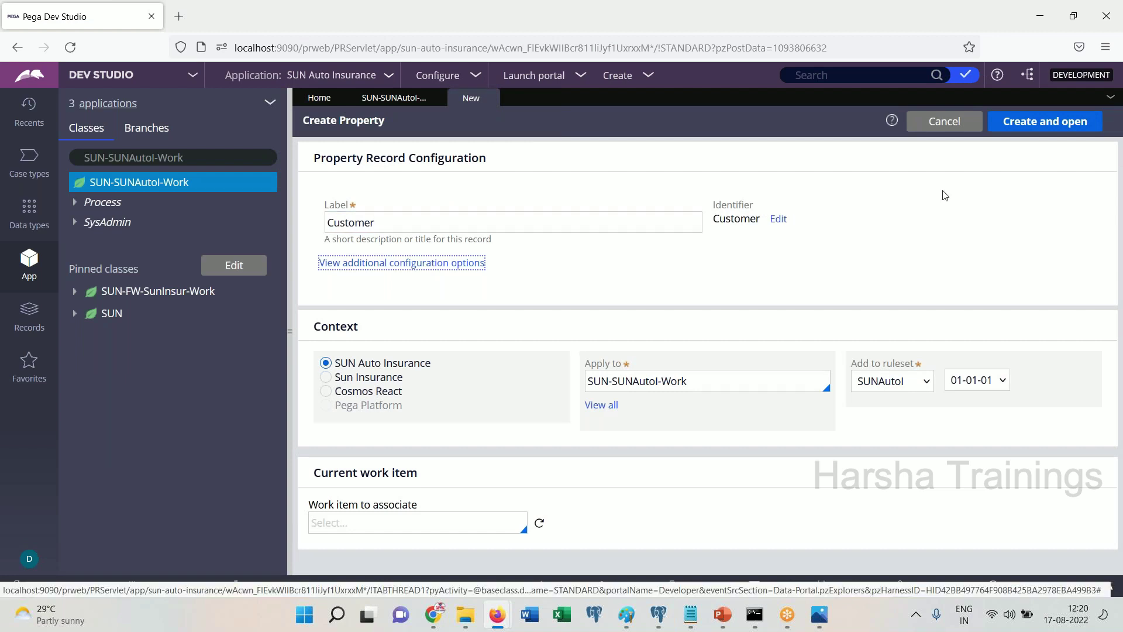
pyautogui.click(1052, 130)
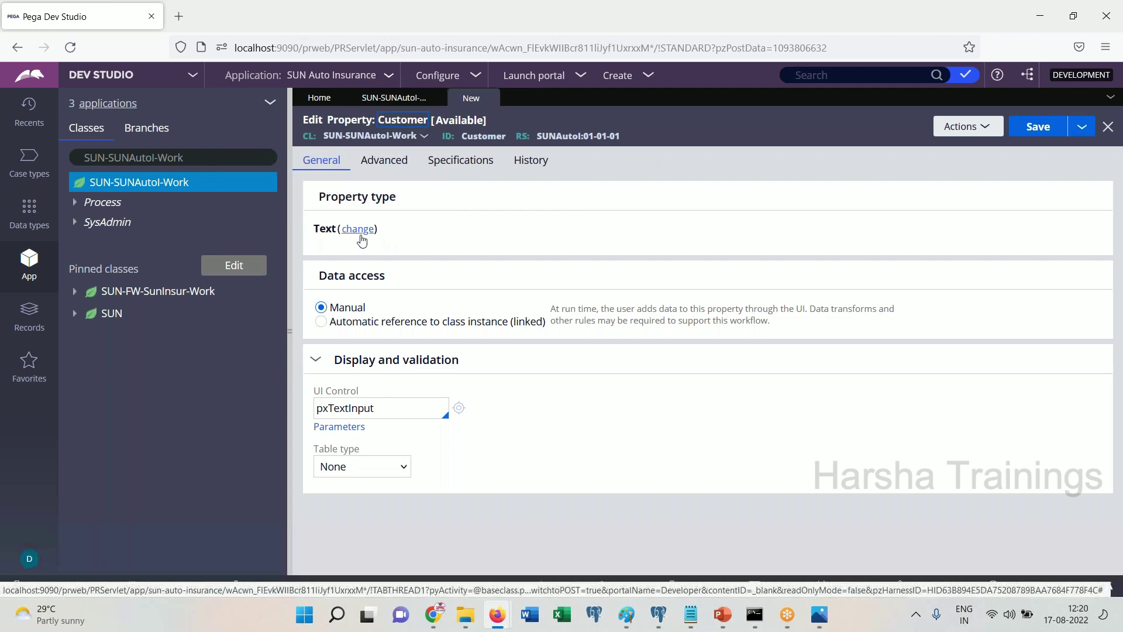
# Make Customer a Single Page of SUN-SUNAutoI-Data-Person and save it
pyautogui.click(359, 236)
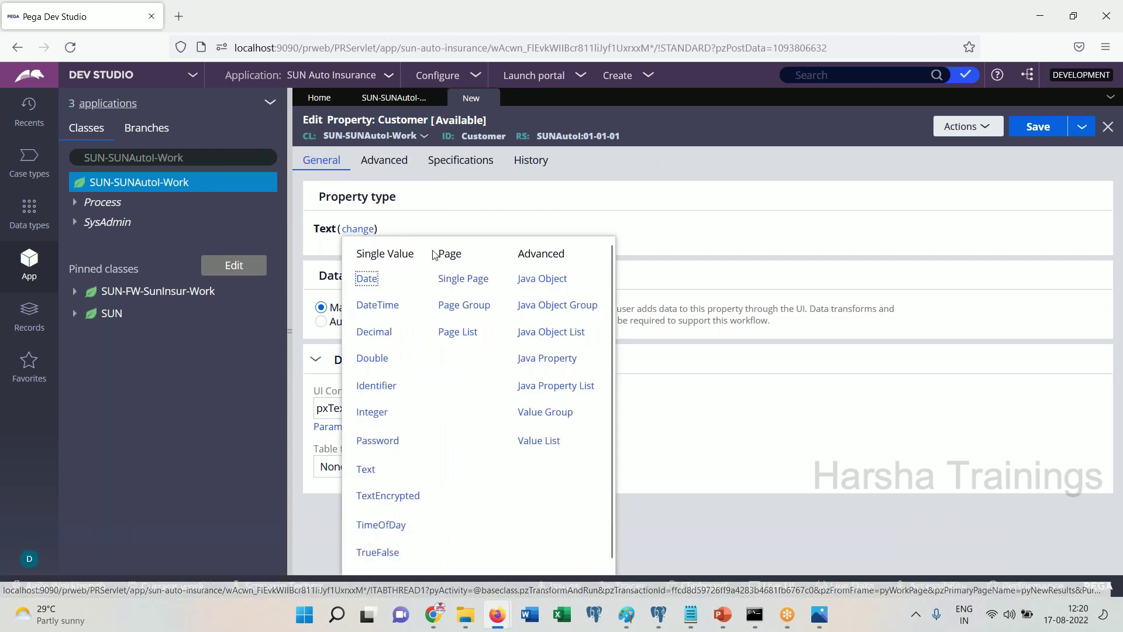
pyautogui.click(462, 279)
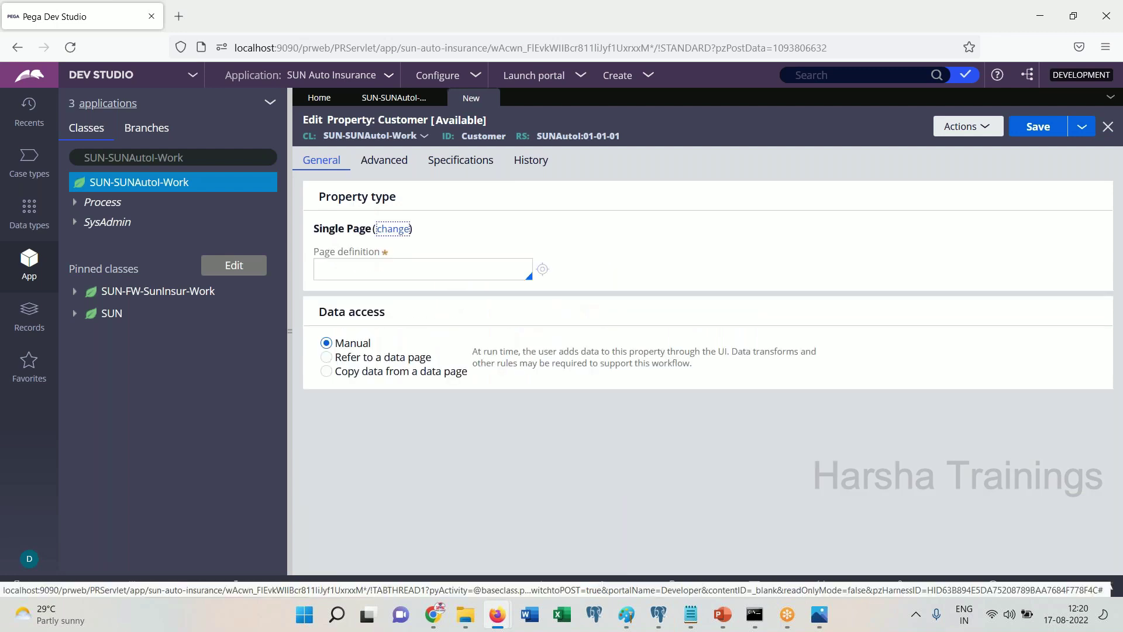
pyautogui.click(413, 279)
pyautogui.write('SUN-')
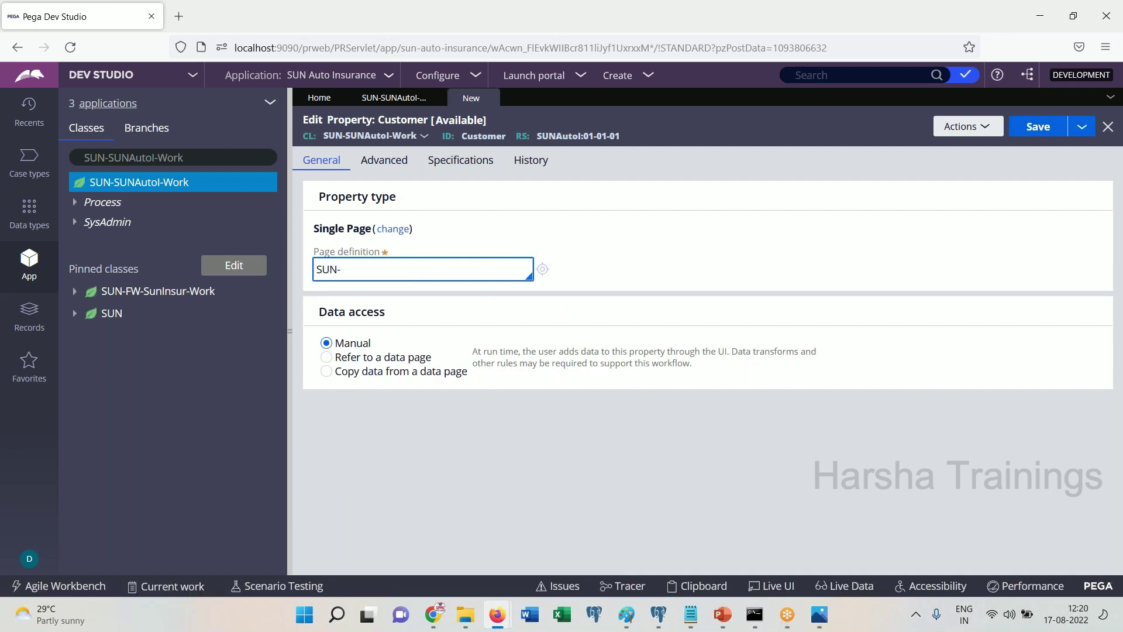
pyautogui.press('Down')
pyautogui.press('Down')
pyautogui.press('Down')
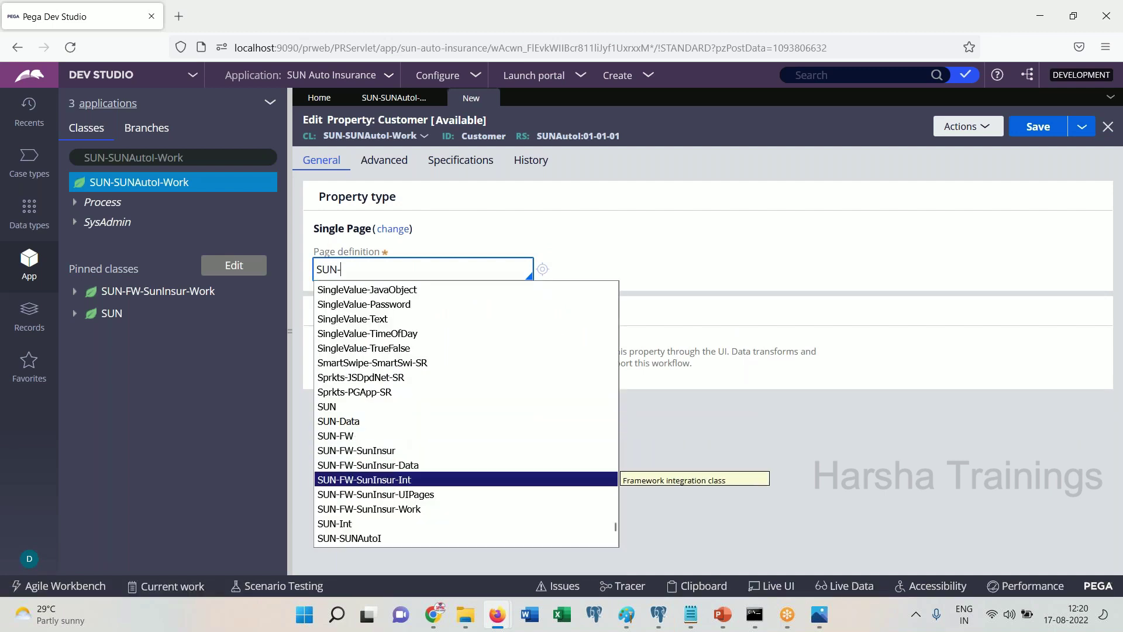
pyautogui.press('Down')
pyautogui.press('Down')
pyautogui.press('Down')
pyautogui.press('Down')
pyautogui.press('Down')
pyautogui.press('Down')
pyautogui.press('Down')
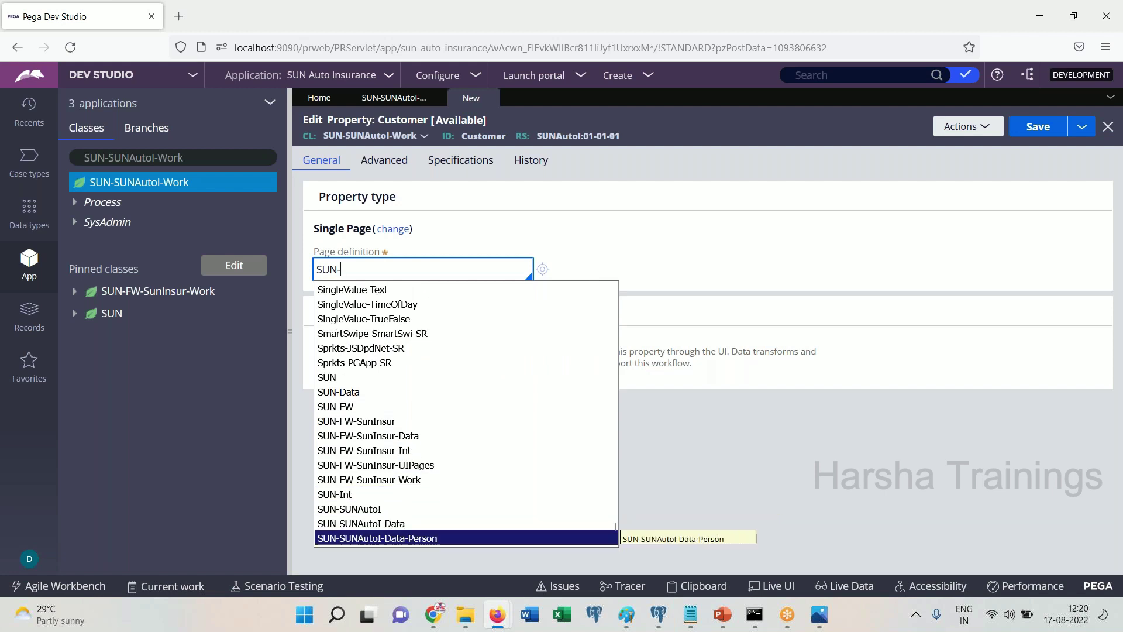
pyautogui.press('Up')
pyautogui.press('Return')
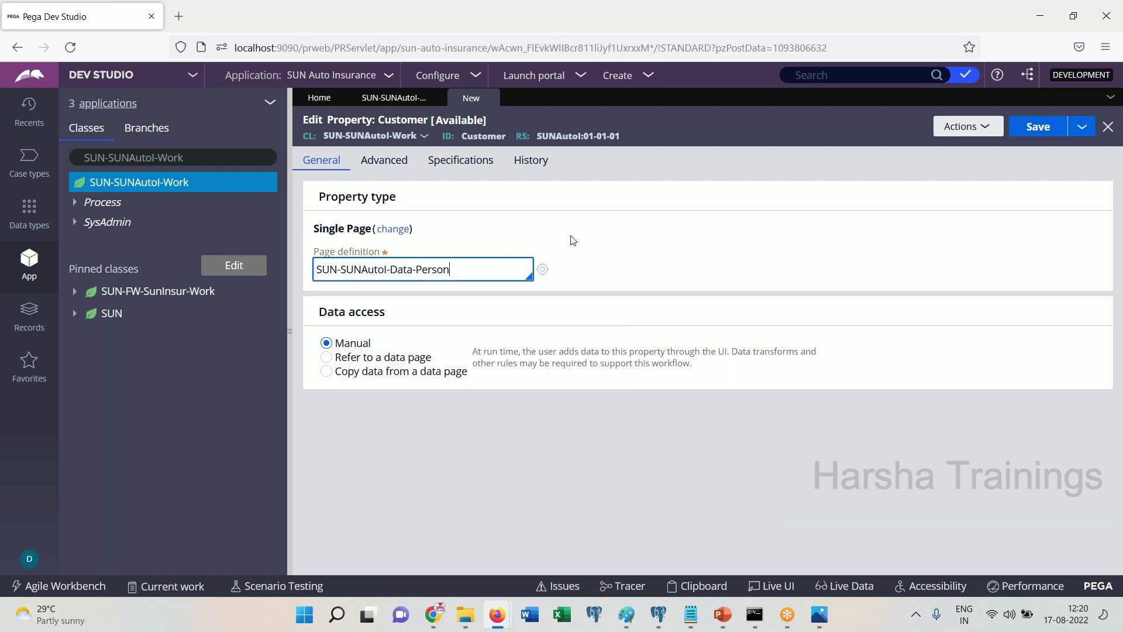
pyautogui.doubleClick(462, 277)
pyautogui.click(1042, 127)
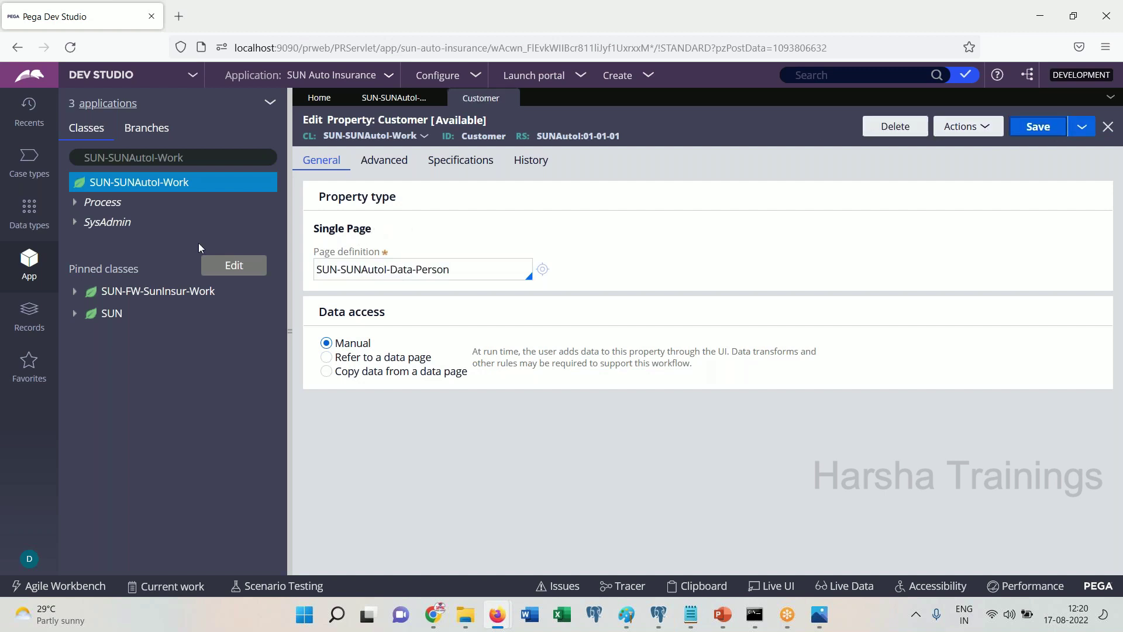
pyautogui.click(123, 192)
# Refresh the Work class tree and expand Data Model > Property > Customer to show FN and LN
pyautogui.rightClick(122, 190)
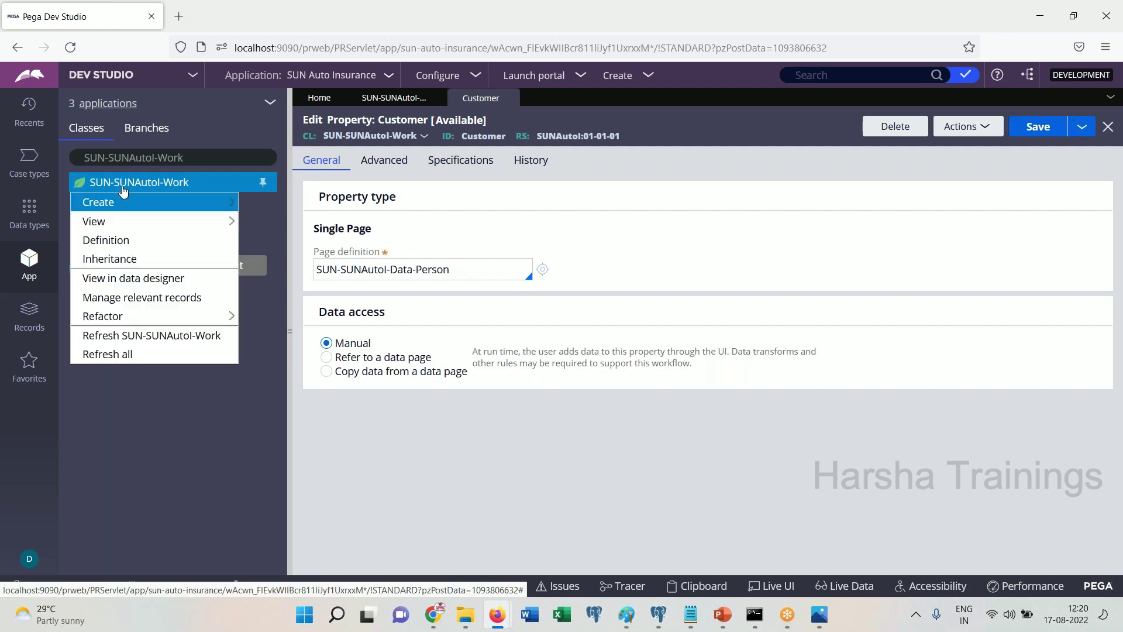
pyautogui.click(121, 336)
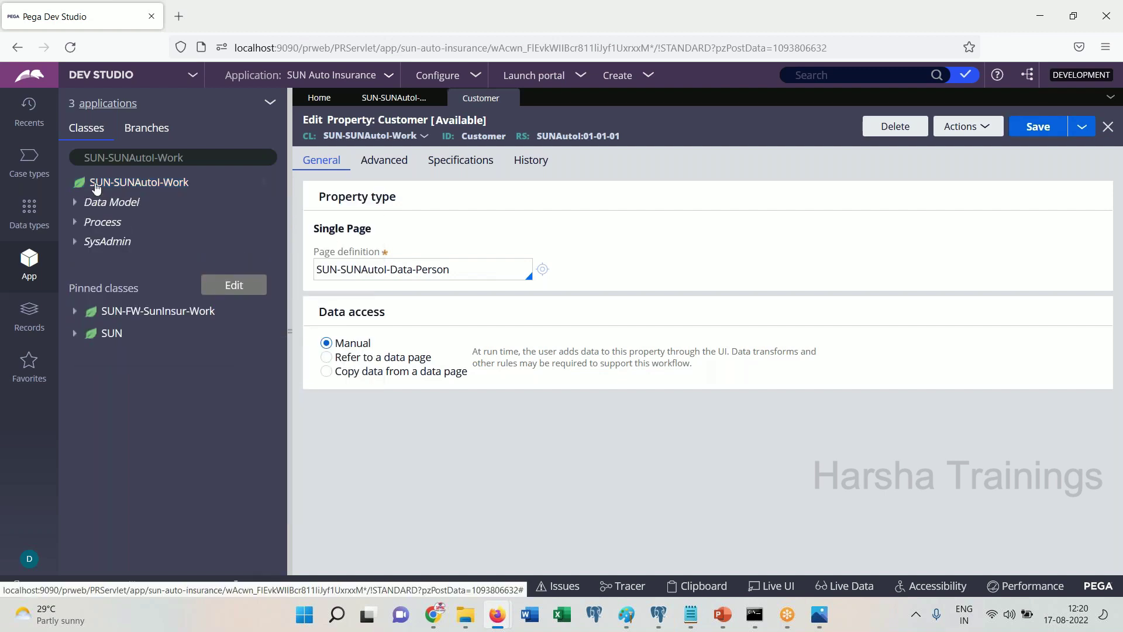
pyautogui.click(82, 206)
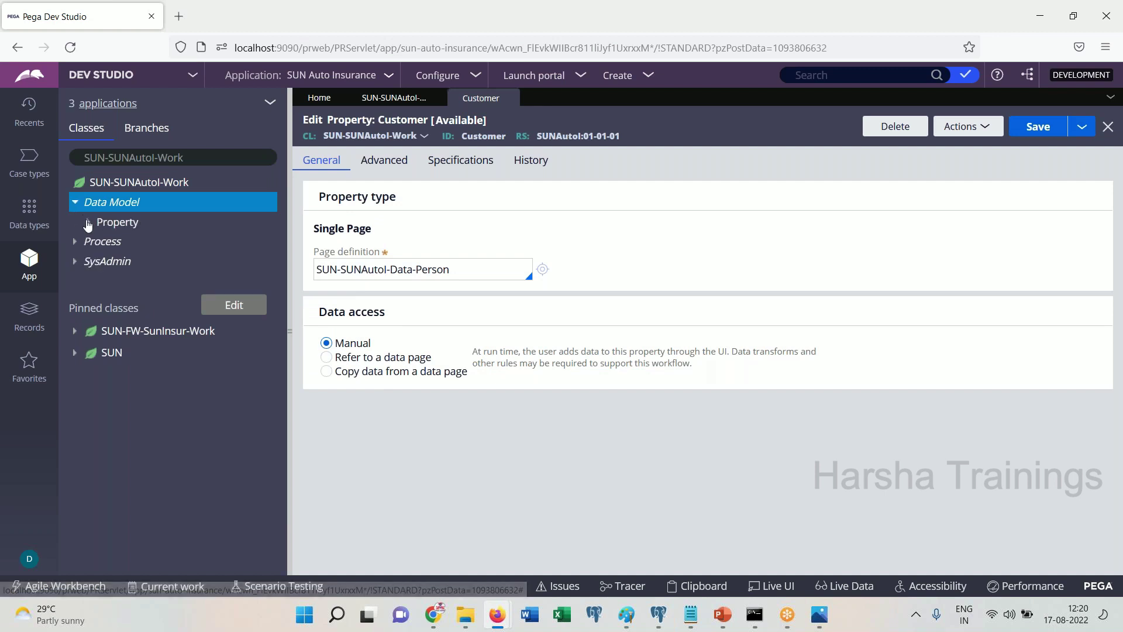
pyautogui.click(117, 221)
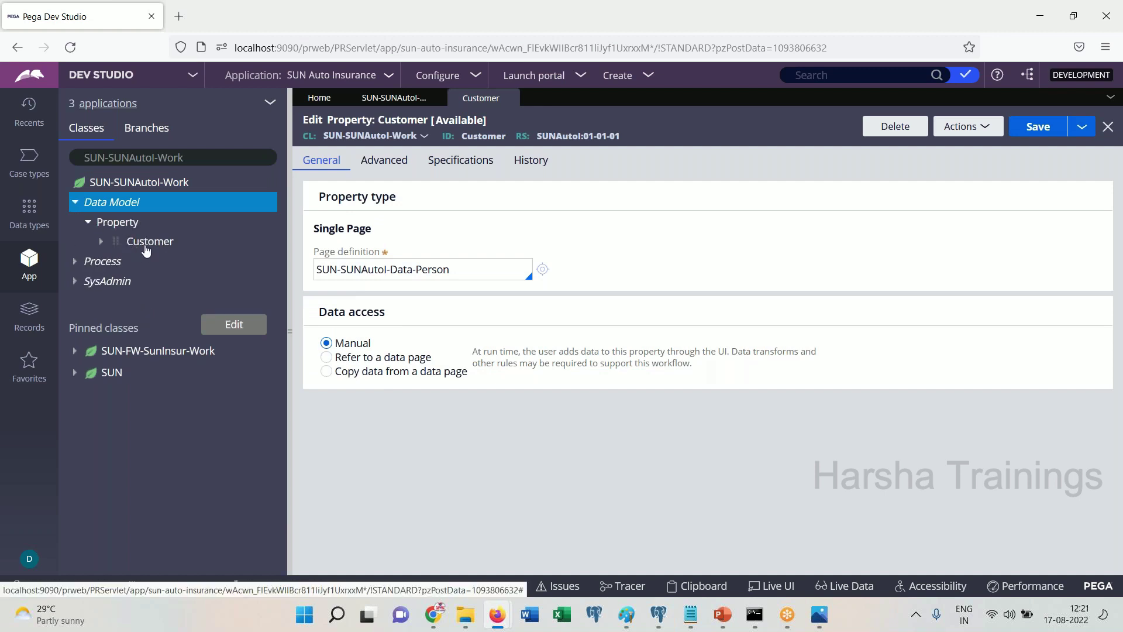
pyautogui.click(102, 244)
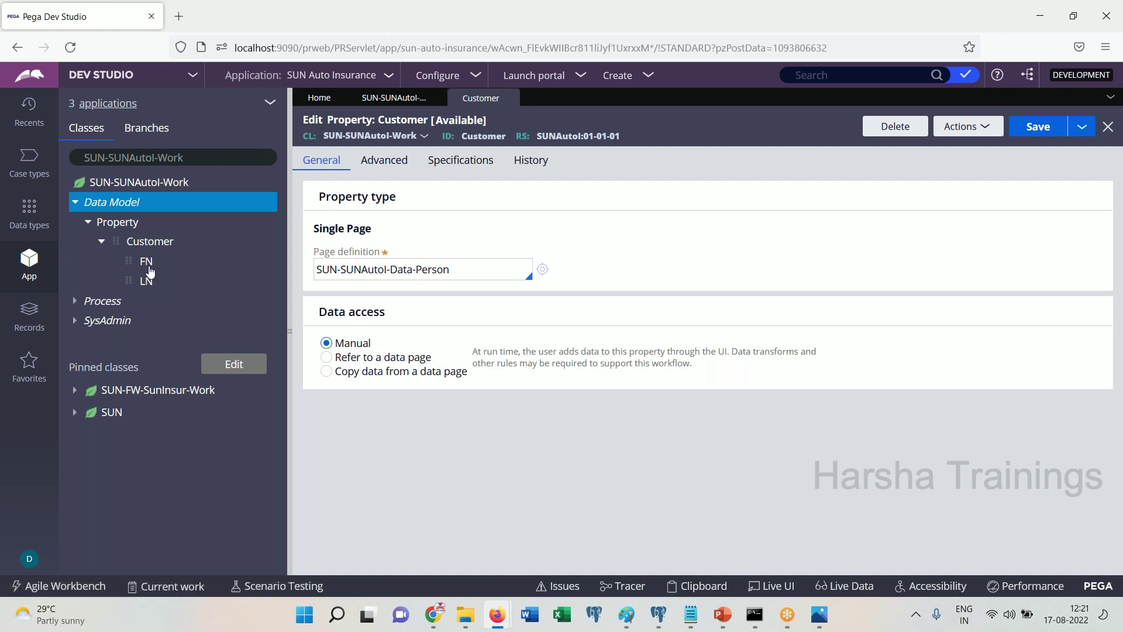
# Select the SUN-SUNAutoI-Data-Person page definition value in the Customer property form
pyautogui.doubleClick(458, 268)
pyautogui.click(457, 268)
pyautogui.doubleClick(454, 268)
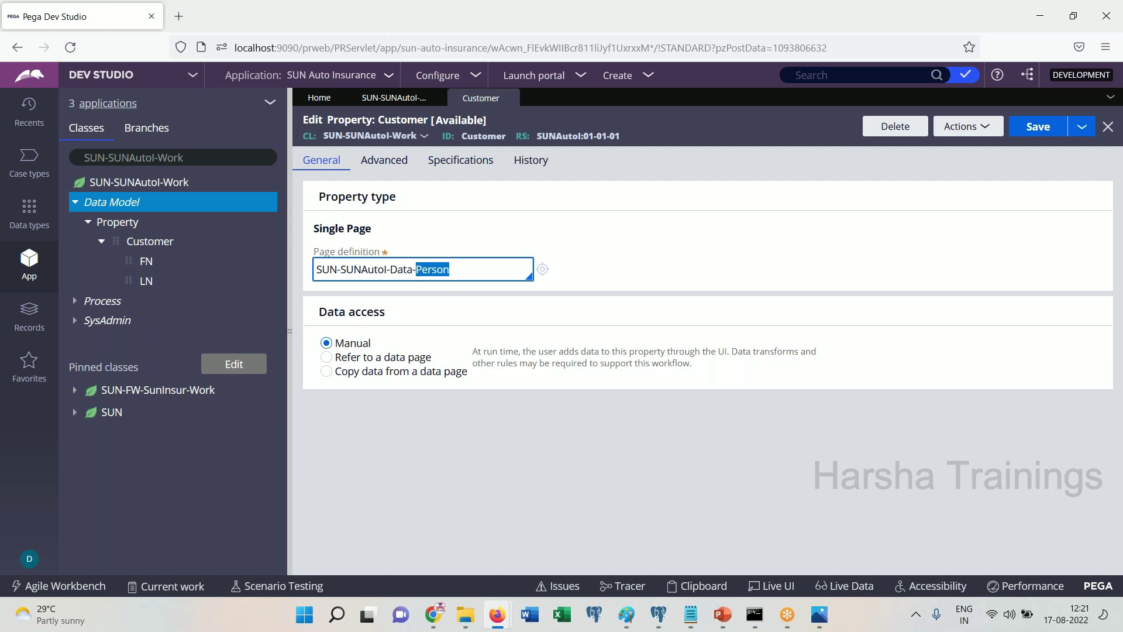
pyautogui.tripleClick(473, 271)
pyautogui.click(474, 271)
pyautogui.tripleClick(473, 272)
pyautogui.doubleClick(473, 271)
pyautogui.click(473, 272)
pyautogui.tripleClick(440, 271)
pyautogui.doubleClick(440, 271)
pyautogui.click(494, 272)
pyautogui.tripleClick(495, 272)
pyautogui.doubleClick(495, 273)
pyautogui.click(690, 614)
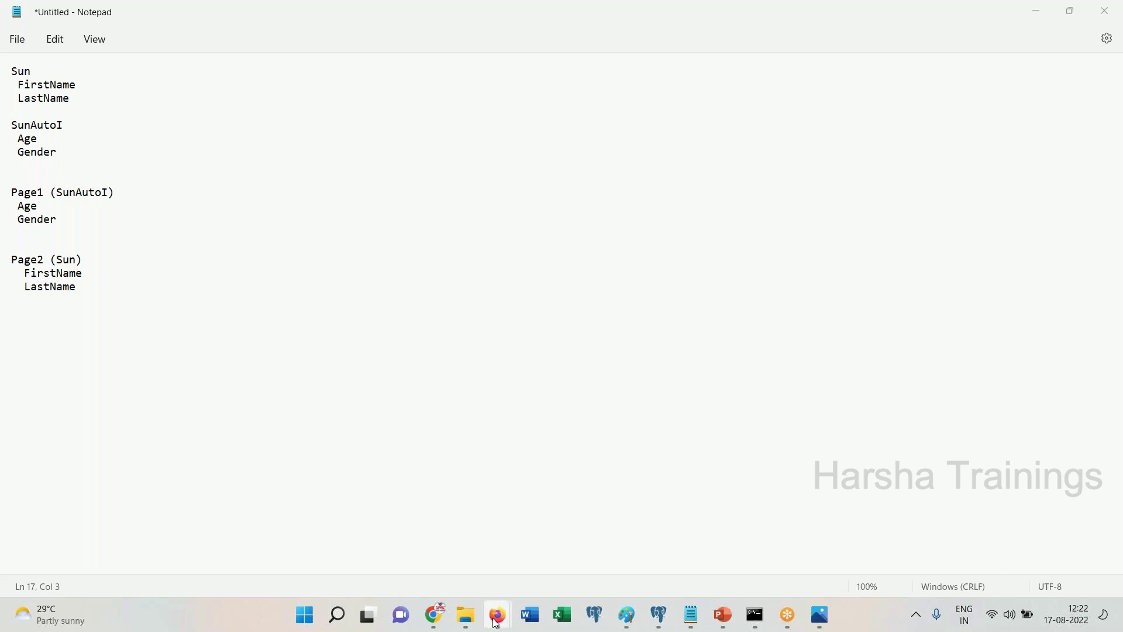
pyautogui.moveTo(498, 615)
pyautogui.moveTo(559, 567)
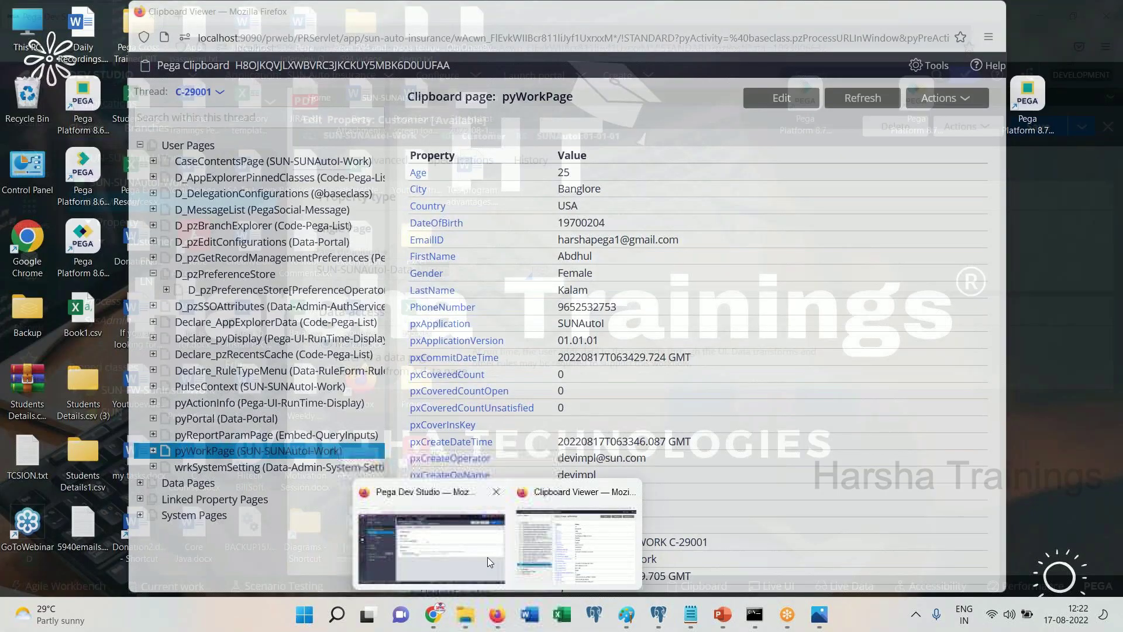
pyautogui.click(560, 556)
pyautogui.click(908, 36)
pyautogui.click(436, 614)
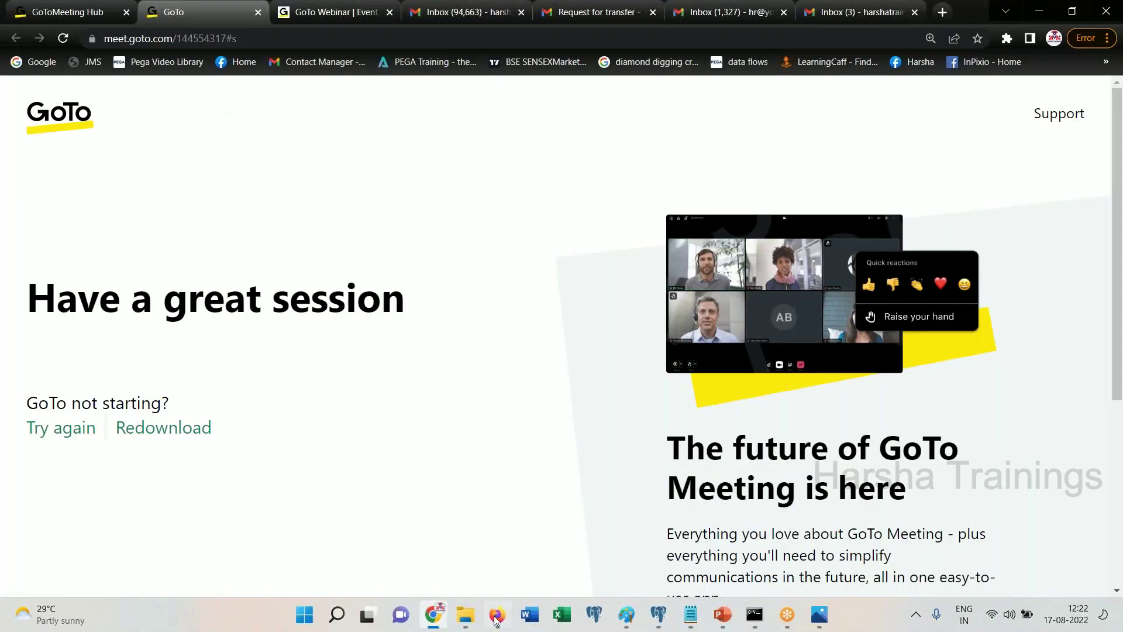
pyautogui.click(497, 614)
# Create a new property on the Work data model labelled Manager
pyautogui.rightClick(127, 207)
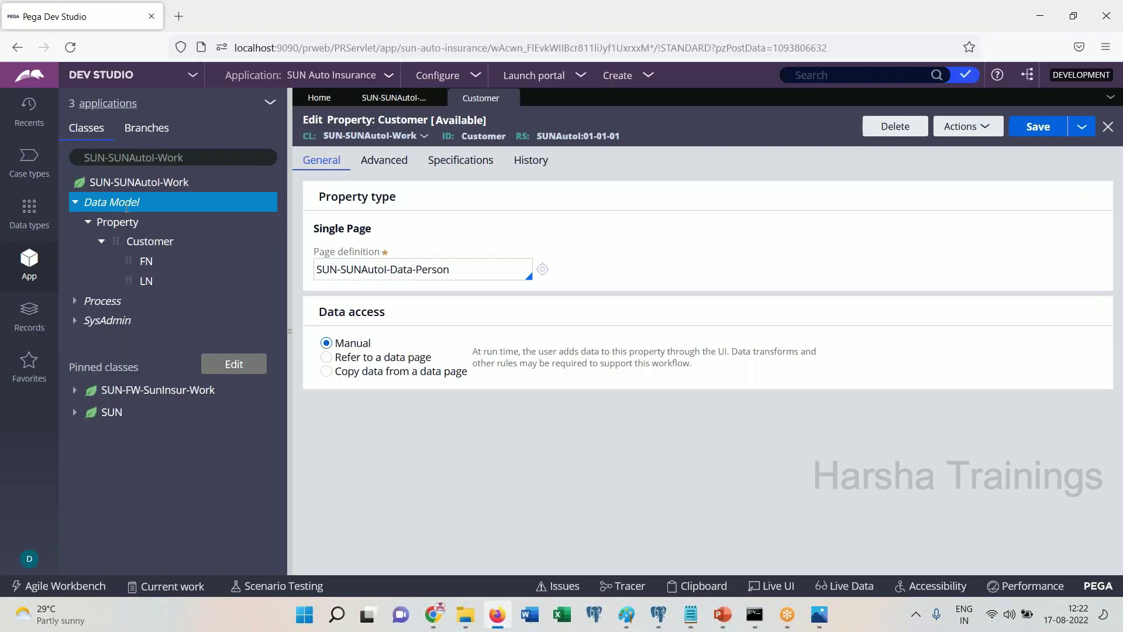
pyautogui.moveTo(138, 221)
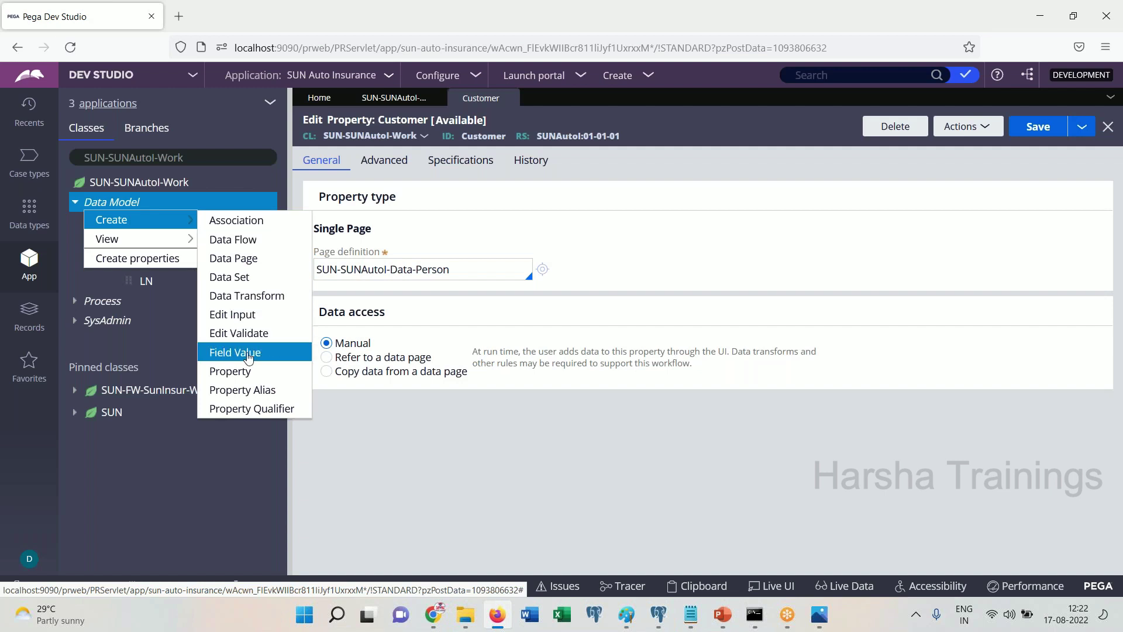
pyautogui.click(244, 373)
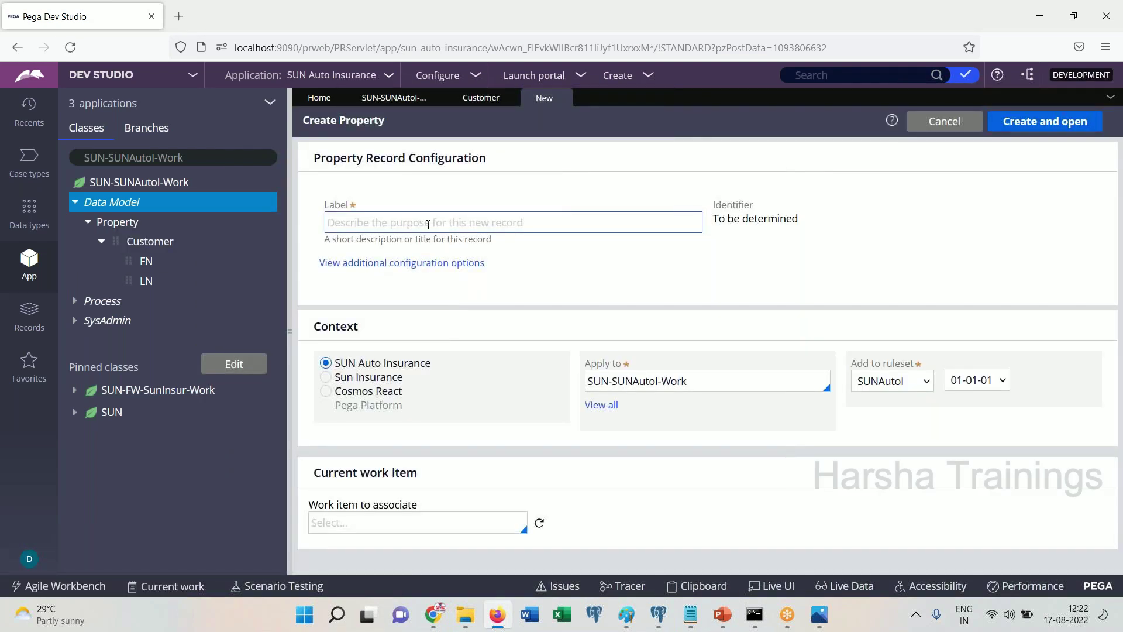
pyautogui.write('Manager')
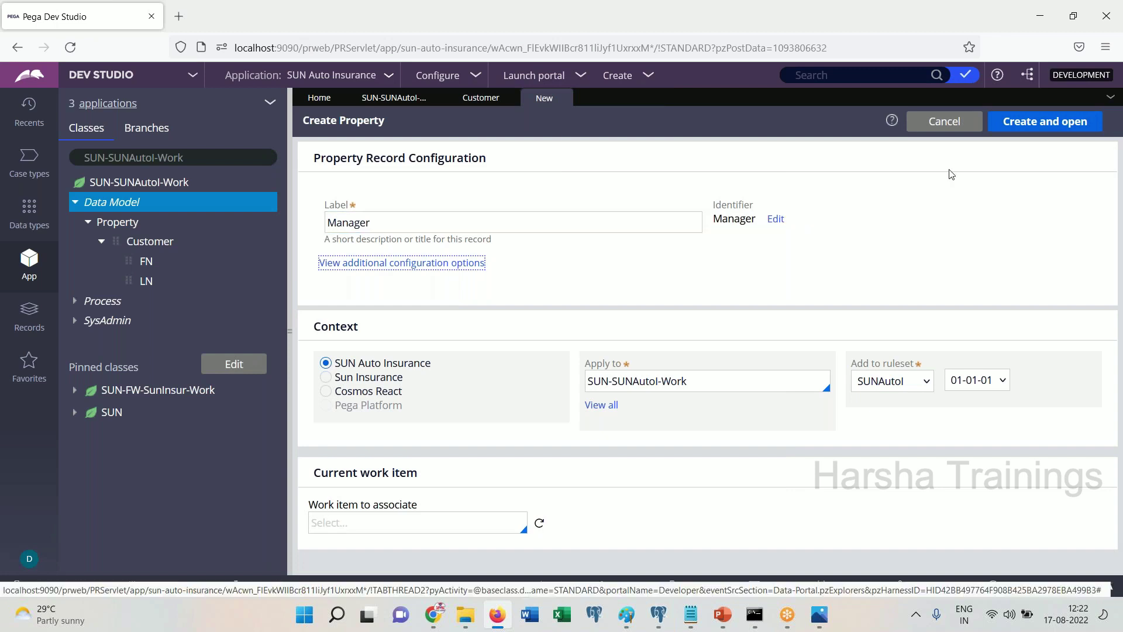
pyautogui.click(1016, 121)
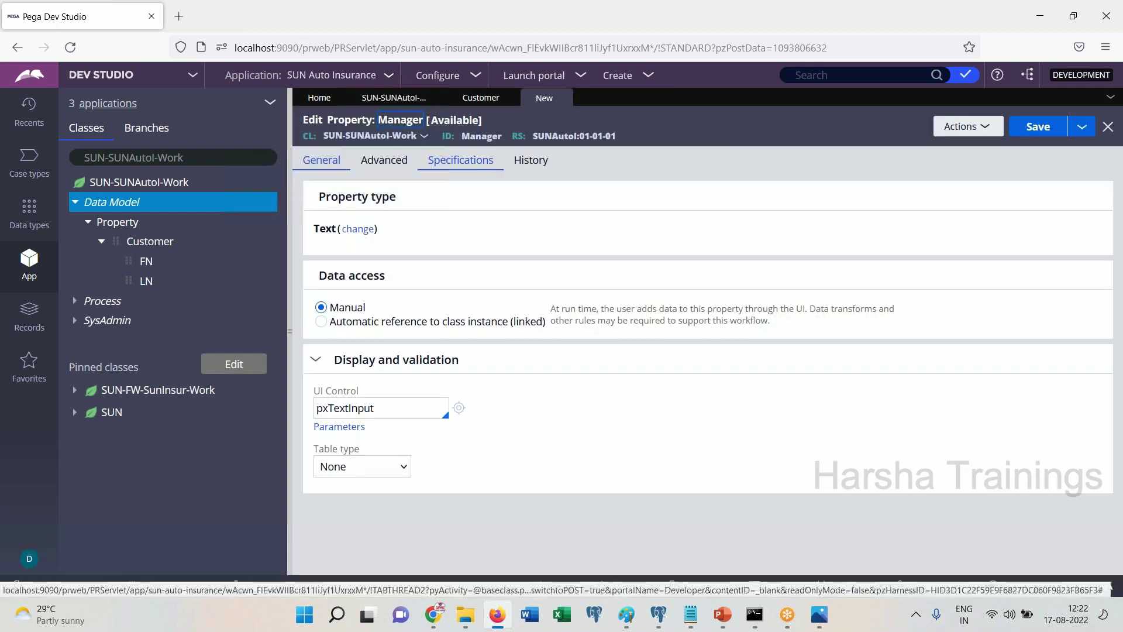
# Make Manager a Single Page of SUN-SUNAutoI-Data-Person and save it
pyautogui.click(358, 229)
pyautogui.click(464, 279)
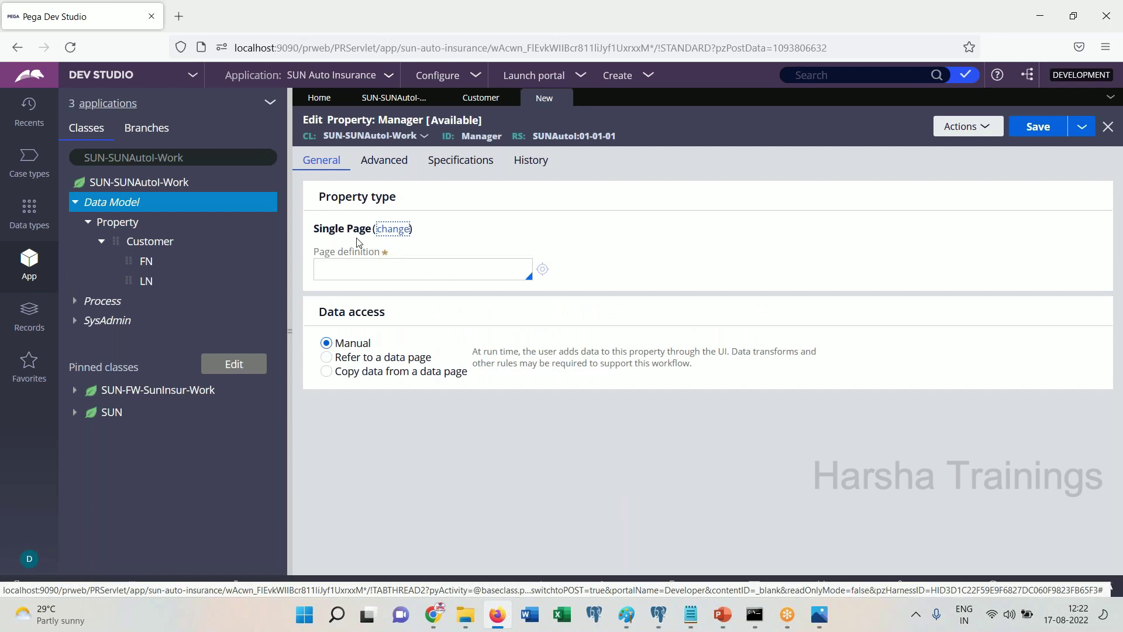
pyautogui.click(391, 230)
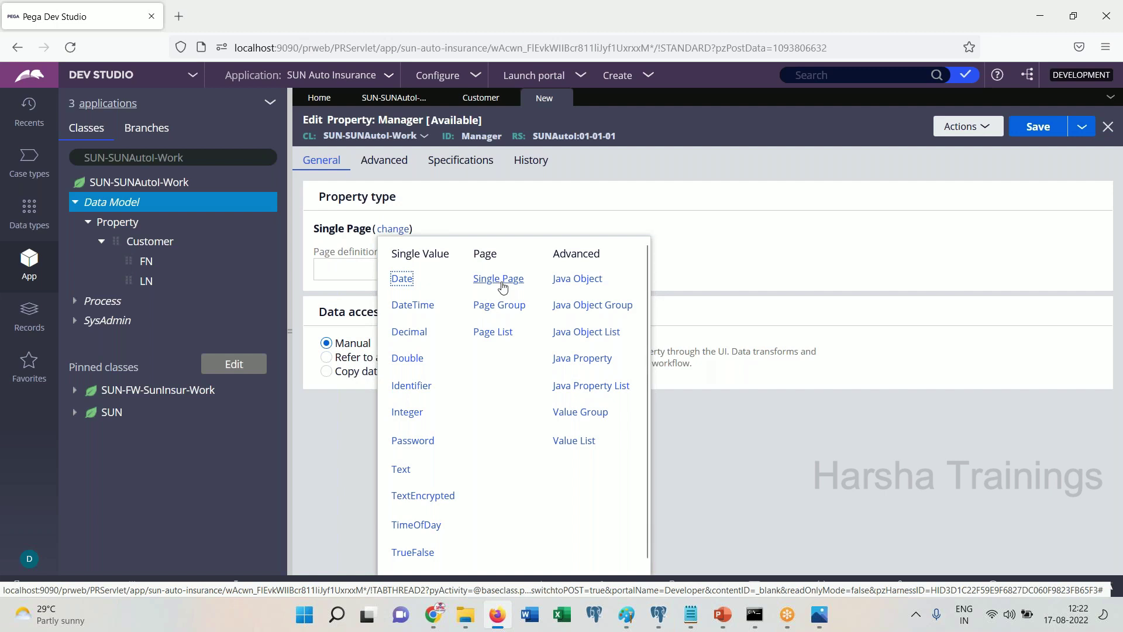
pyautogui.click(708, 186)
pyautogui.click(378, 266)
pyautogui.write('SUN-')
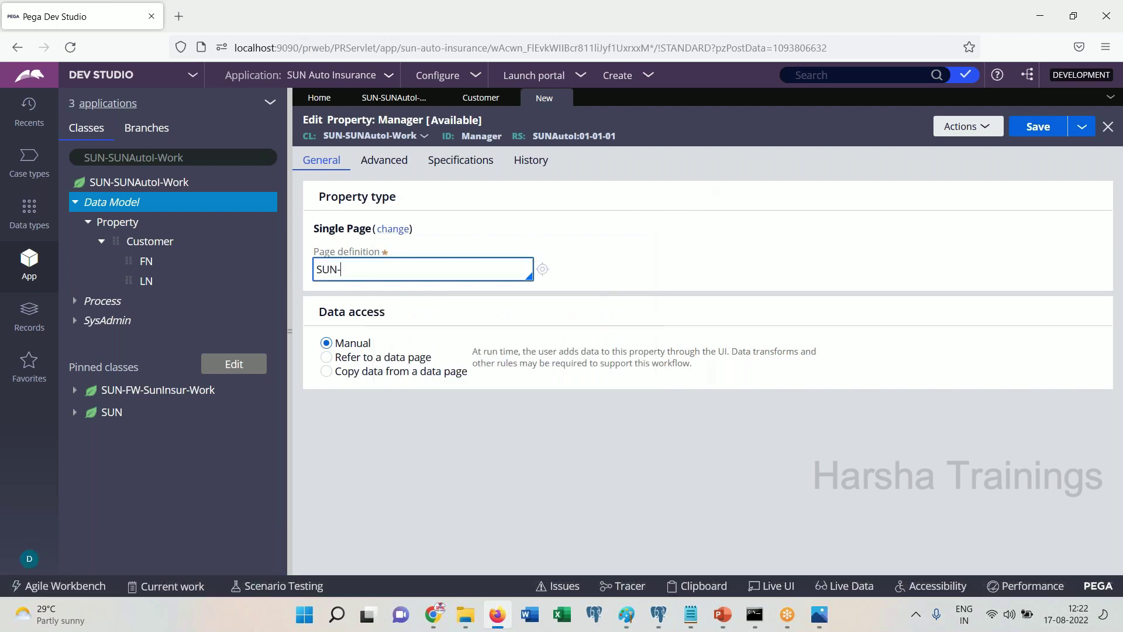
pyautogui.write('Sunau')
pyautogui.press('Return')
pyautogui.write('-data')
pyautogui.press('Down')
pyautogui.press('Return')
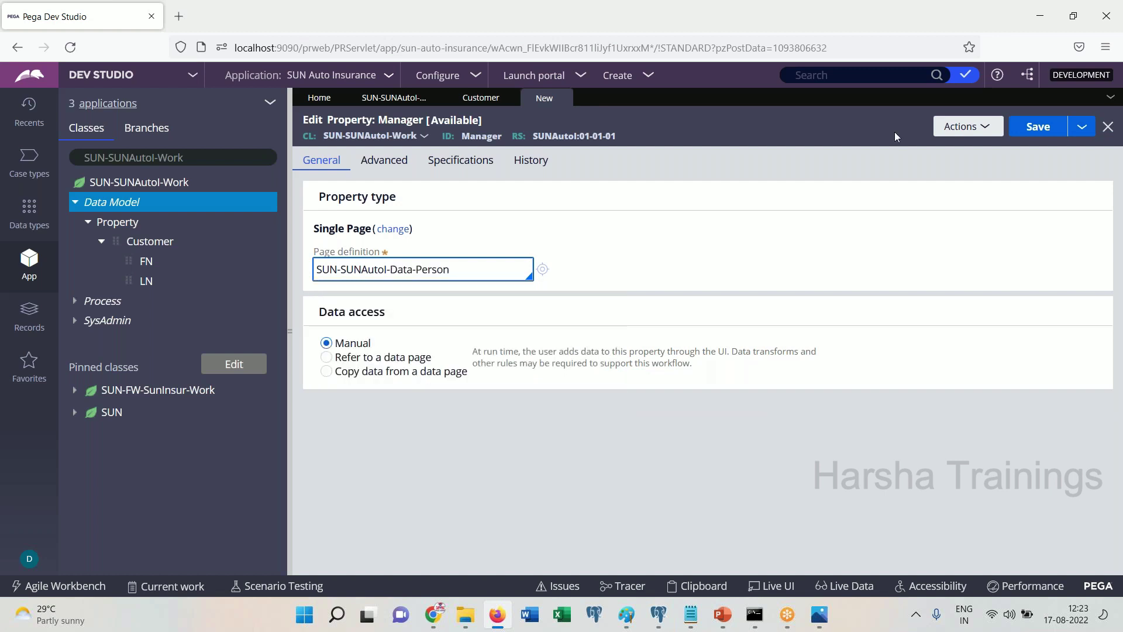
pyautogui.click(1038, 129)
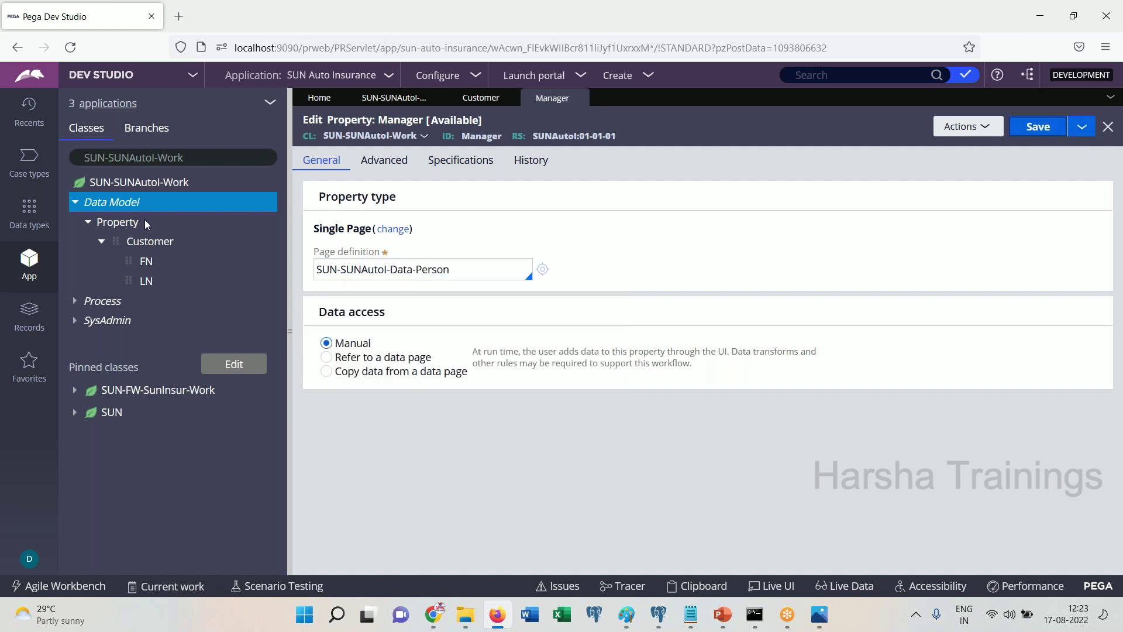
# Expand the Work class properties to show FN and LN under both Customer and Manager
pyautogui.click(119, 186)
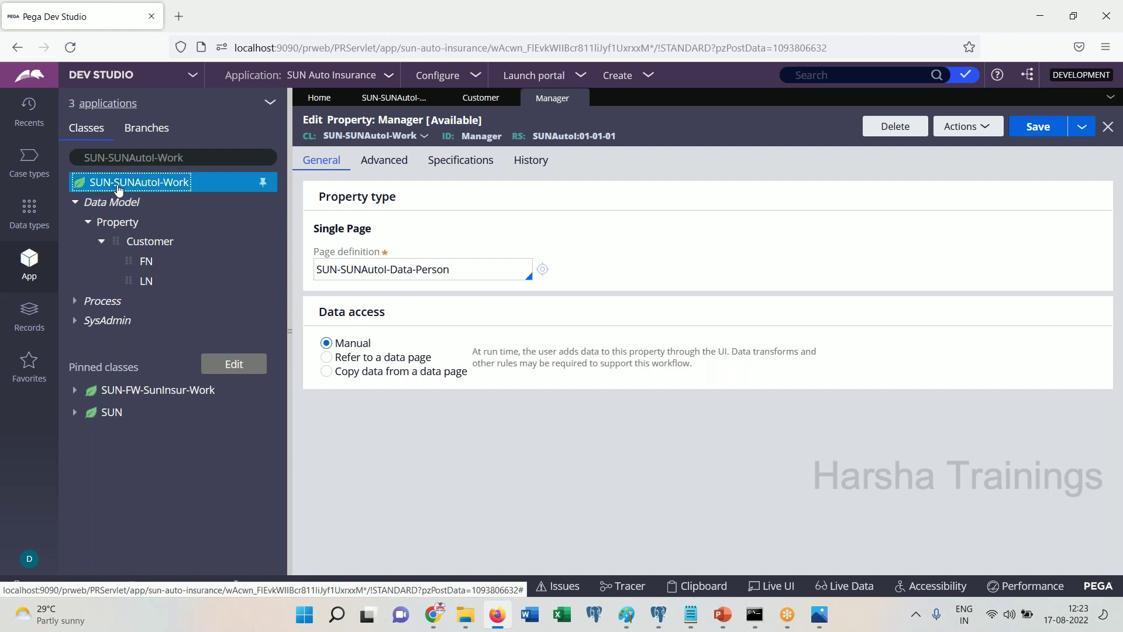
pyautogui.rightClick(119, 186)
pyautogui.click(103, 230)
pyautogui.click(78, 204)
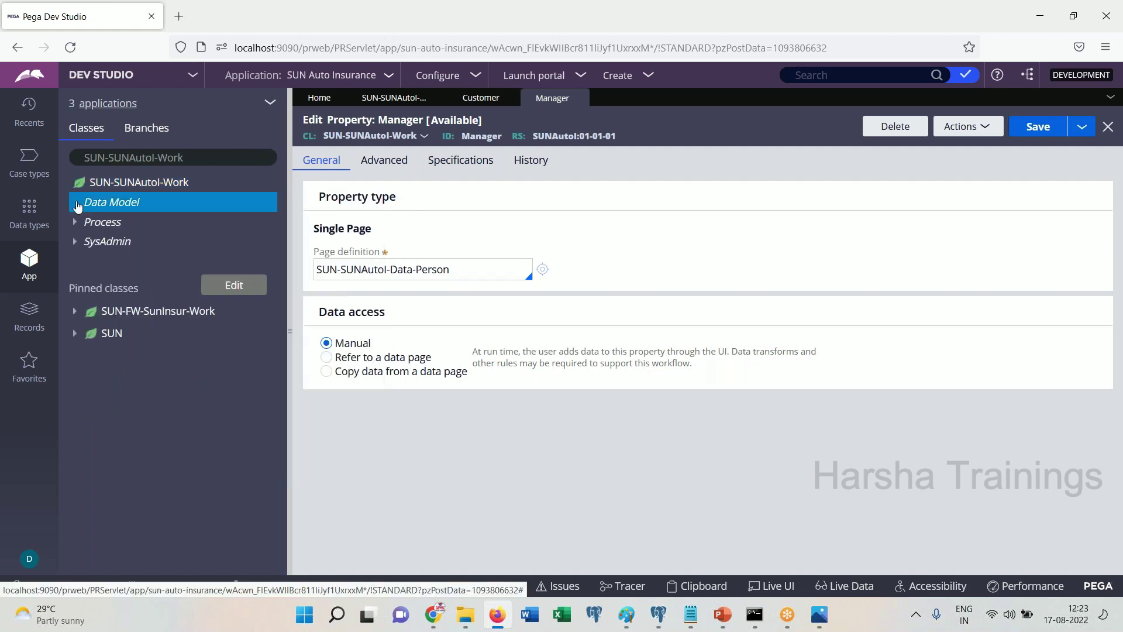
pyautogui.click(88, 223)
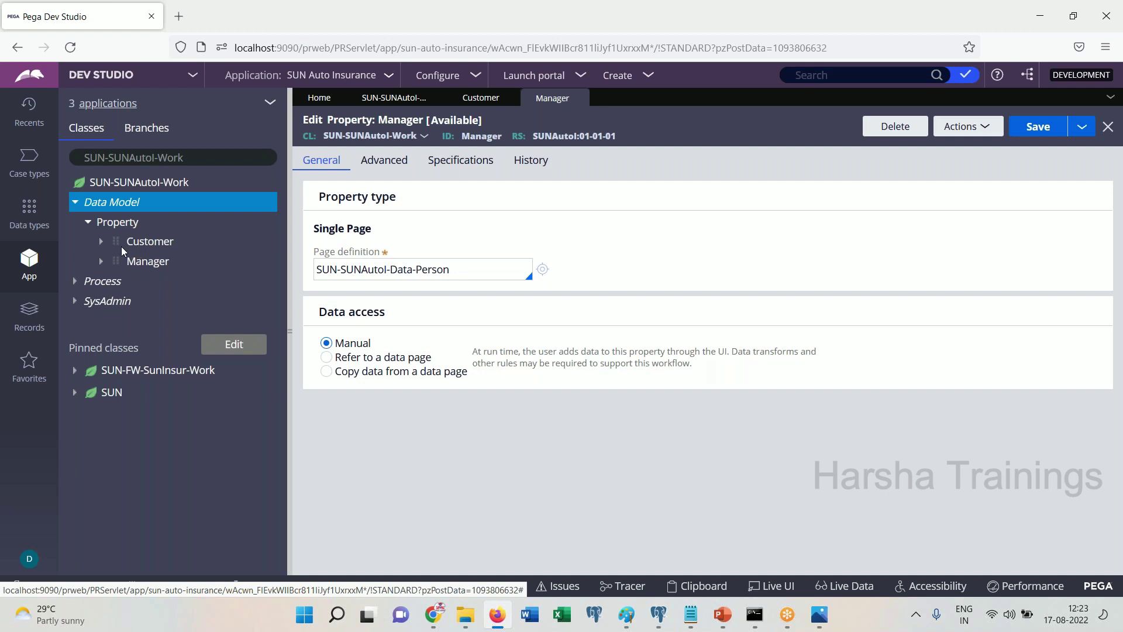
pyautogui.click(102, 241)
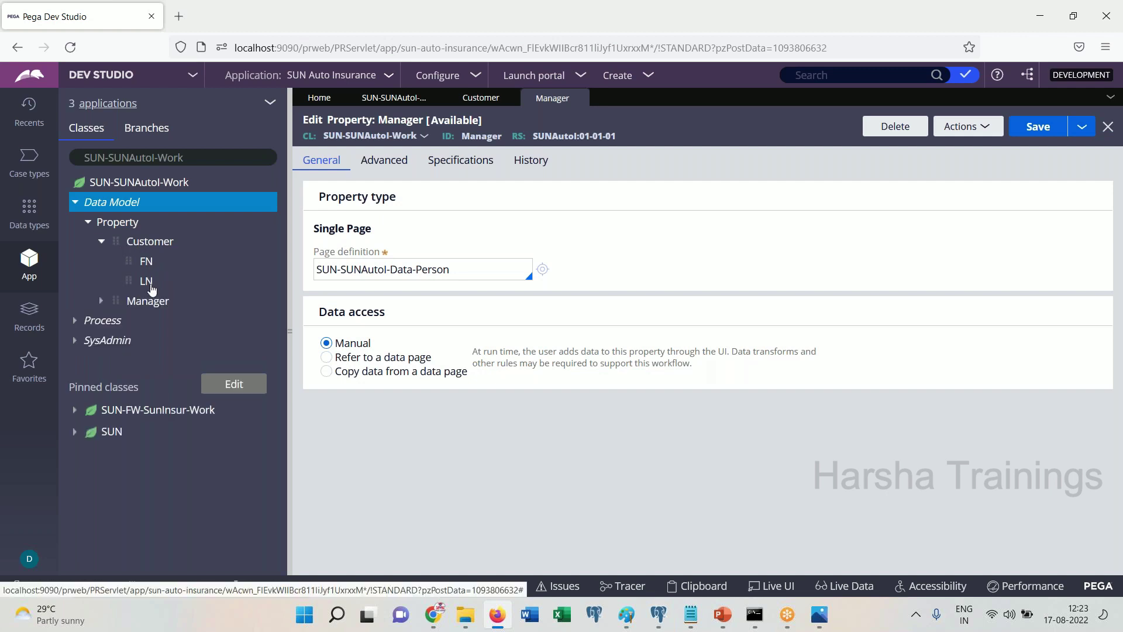
pyautogui.click(100, 301)
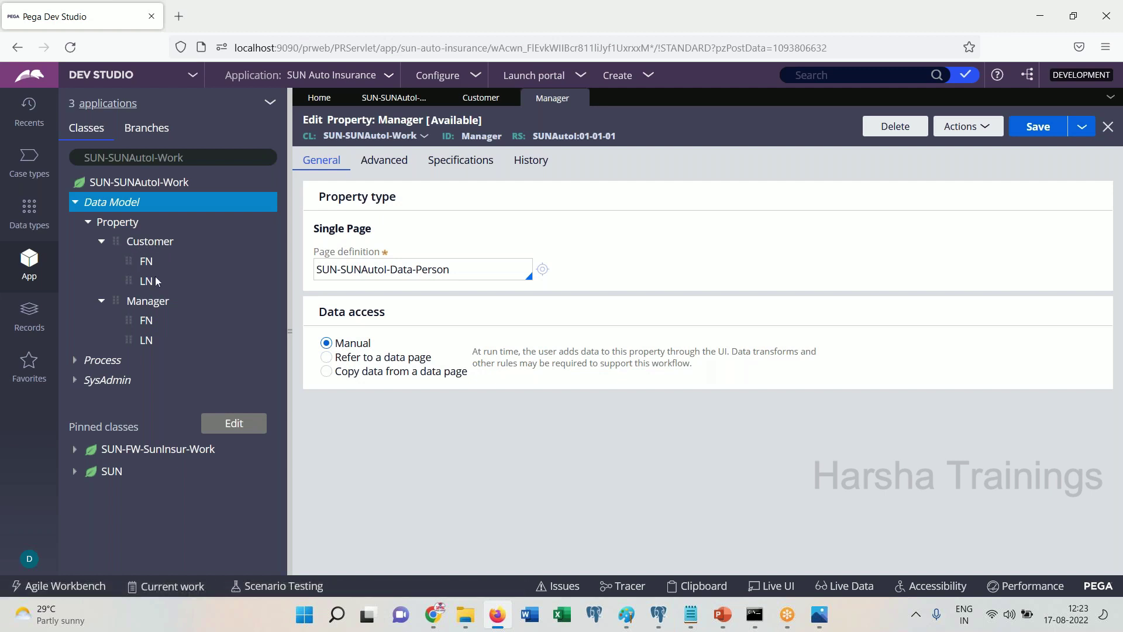
# Bring Notepad forward as a smaller window with the caret on an empty line
pyautogui.click(691, 614)
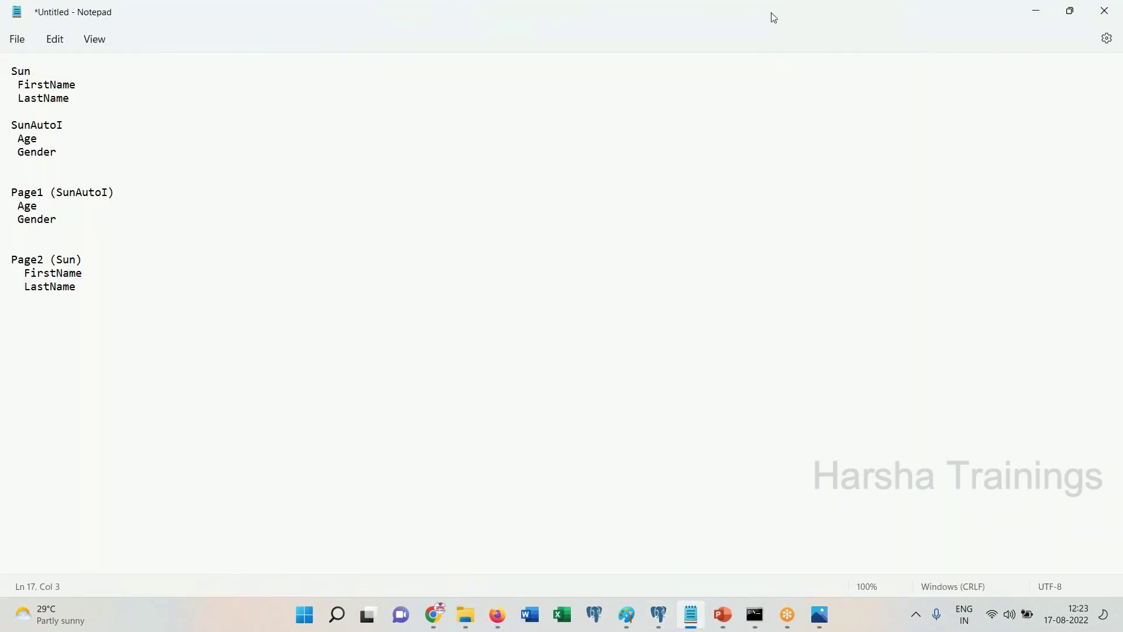
pyautogui.press('super+Down')
pyautogui.press('super+Down')
pyautogui.click(690, 615)
pyautogui.click(601, 444)
pyautogui.press('Down')
pyautogui.press('Down')
pyautogui.press('Down')
pyautogui.press('Down')
pyautogui.press('Down')
pyautogui.press('Down')
pyautogui.press('Down')
pyautogui.press('Down')
pyautogui.press('Down')
pyautogui.press('Down')
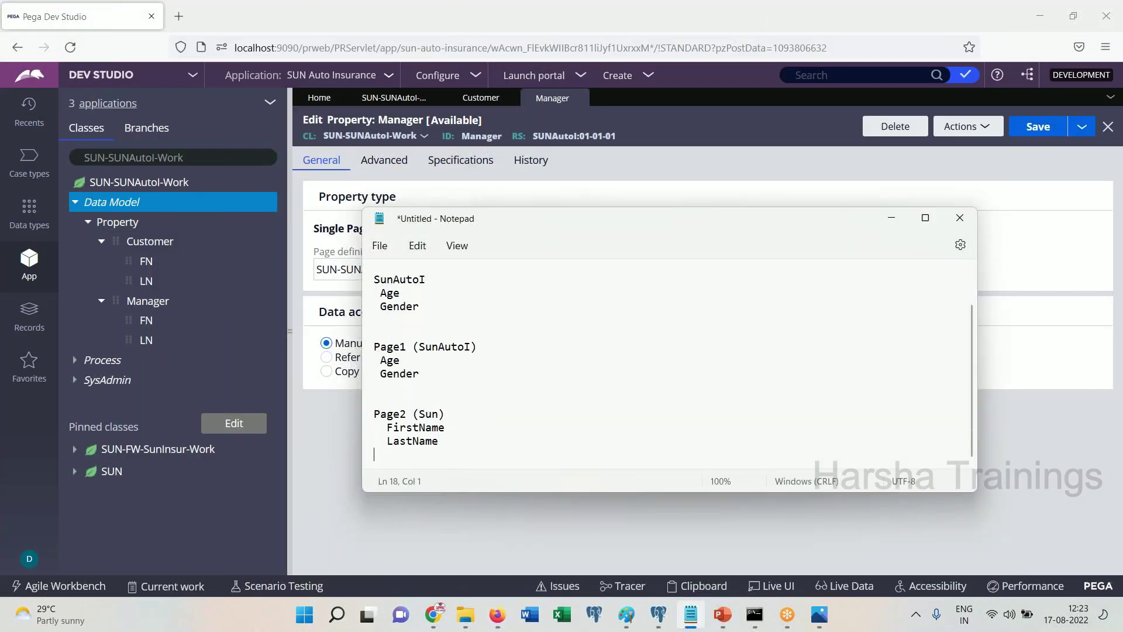
# Type the lines Customer.FN, Customer.LN, Manager.FN and Manager.LN
pyautogui.write('customer.FN')
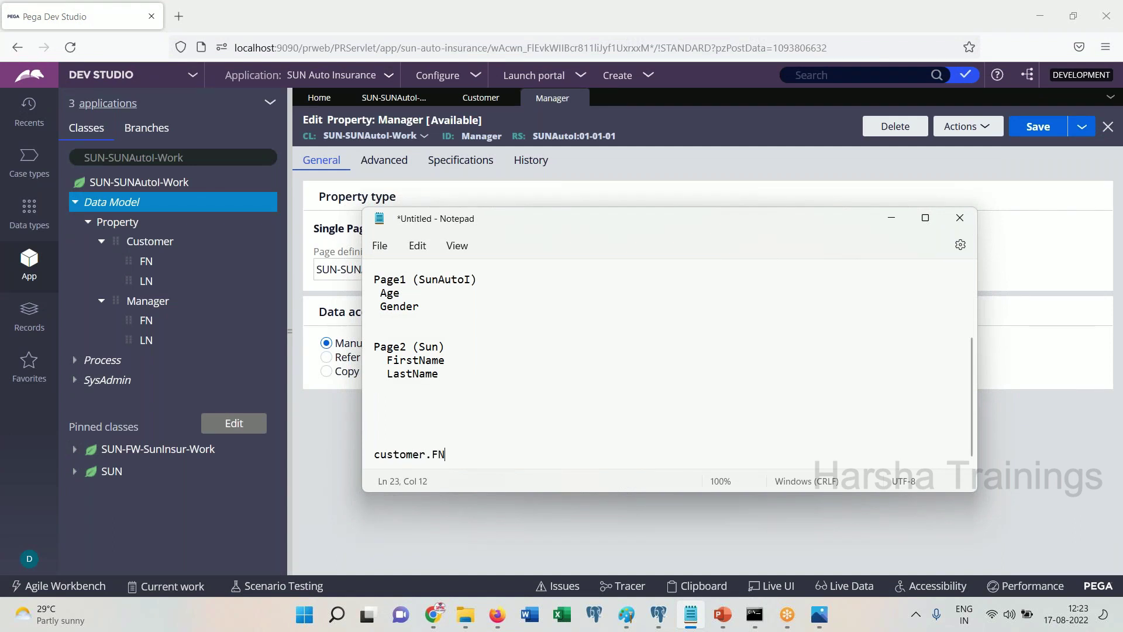
pyautogui.press('Return')
pyautogui.write('Customer.LN')
pyautogui.press('Return')
pyautogui.press('Return')
pyautogui.write('Managere.')
pyautogui.press('BackSpace')
pyautogui.press('BackSpace')
pyautogui.write('r.FN')
pyautogui.press('Return')
pyautogui.write('Manager.LN')
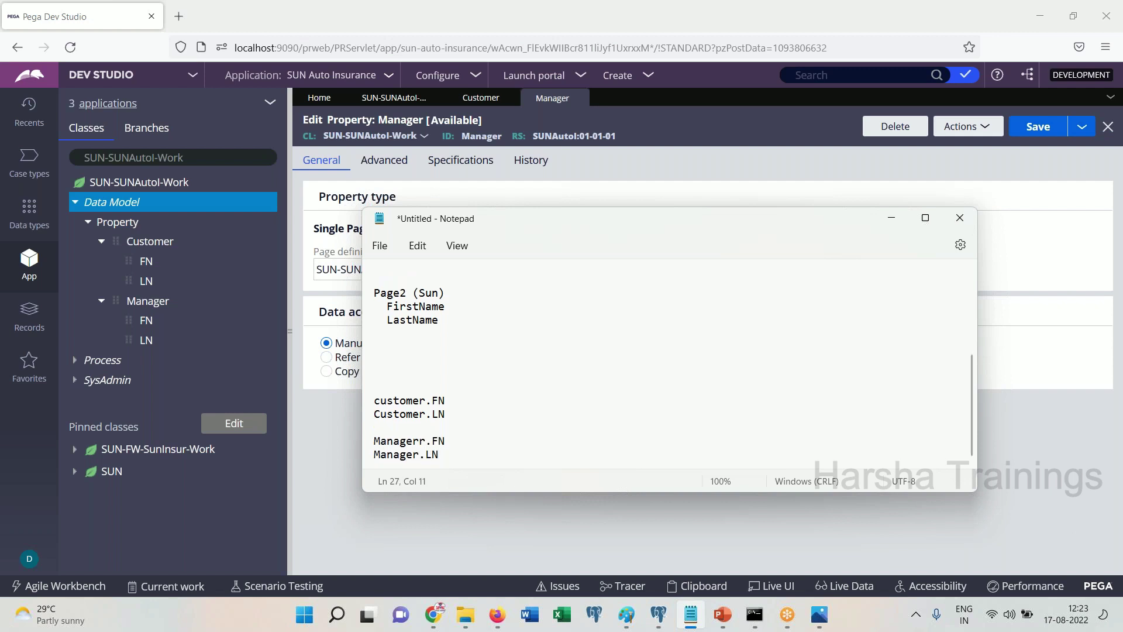
# Capitalise Customer.FN, select the Customer and Manager lines, and minimize Notepad
pyautogui.doubleClick(439, 403)
pyautogui.click(447, 423)
pyautogui.click(382, 403)
pyautogui.press('BackSpace')
pyautogui.write('C')
pyautogui.moveTo(454, 415); pyautogui.dragTo(378, 392)
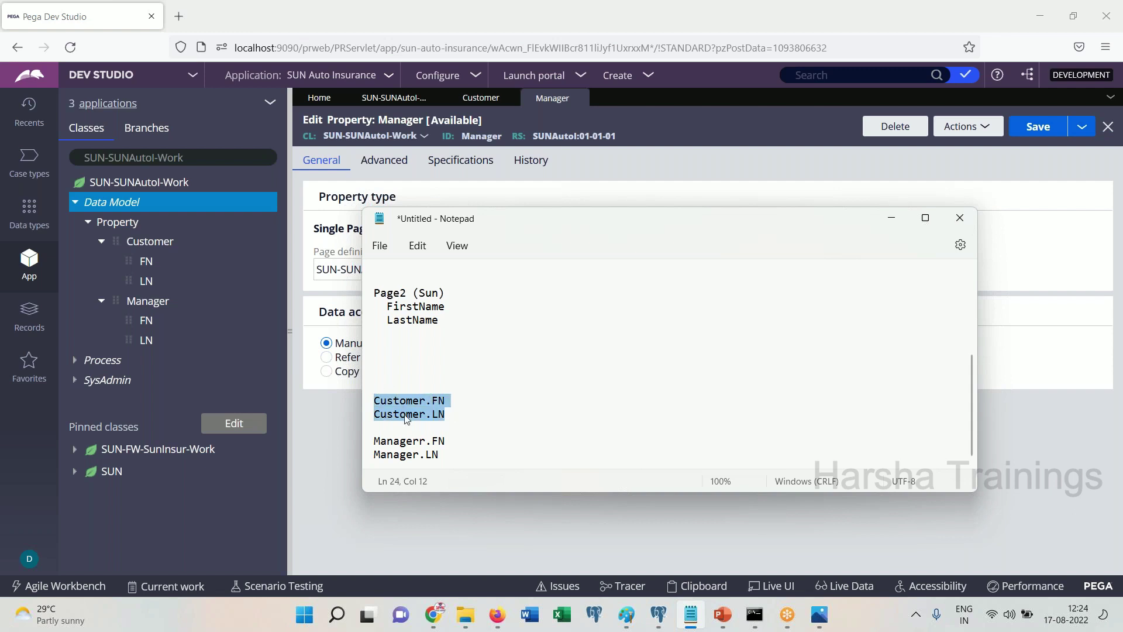
pyautogui.moveTo(461, 461); pyautogui.dragTo(372, 442)
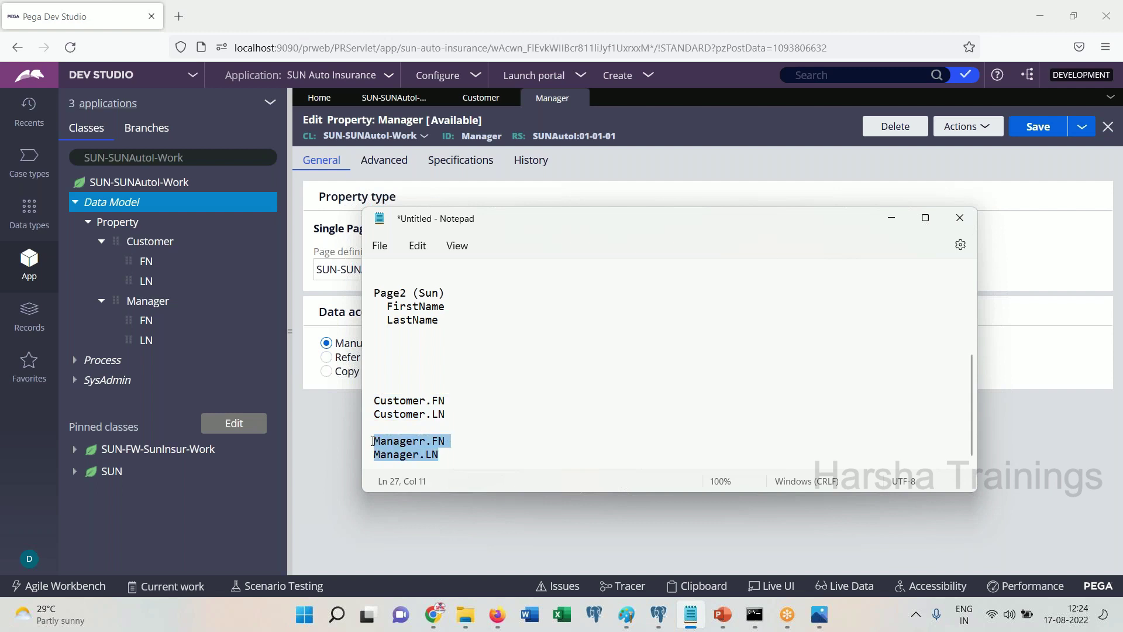
pyautogui.click(891, 218)
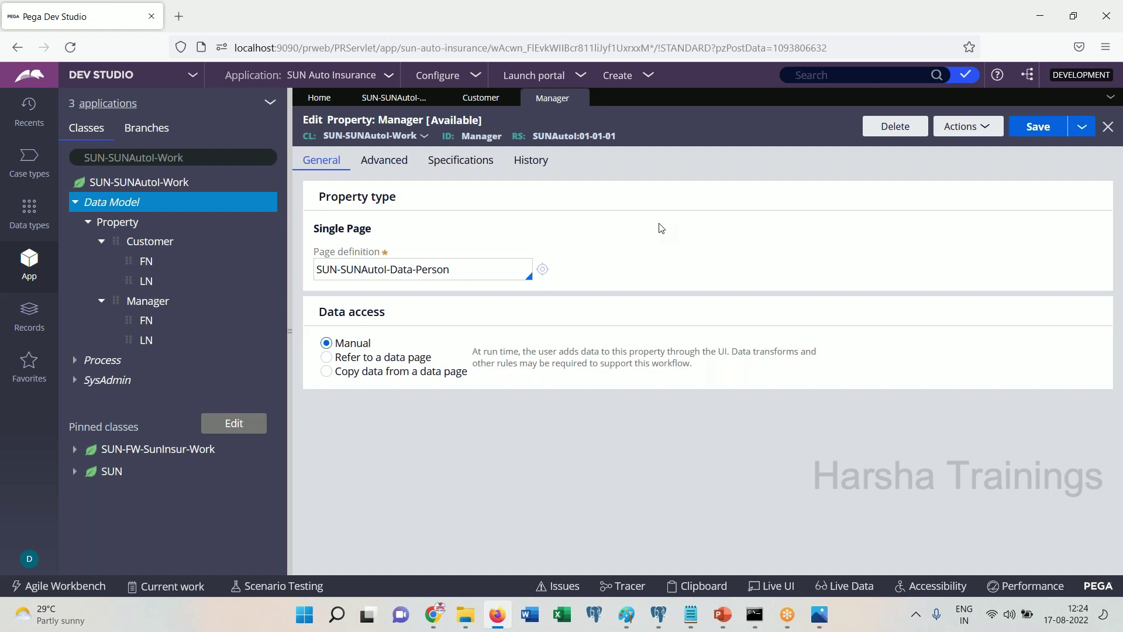
# Close the Manager, Customer and Data-Person records and collapse the Data Model branch
pyautogui.click(582, 99)
pyautogui.click(510, 98)
pyautogui.click(440, 100)
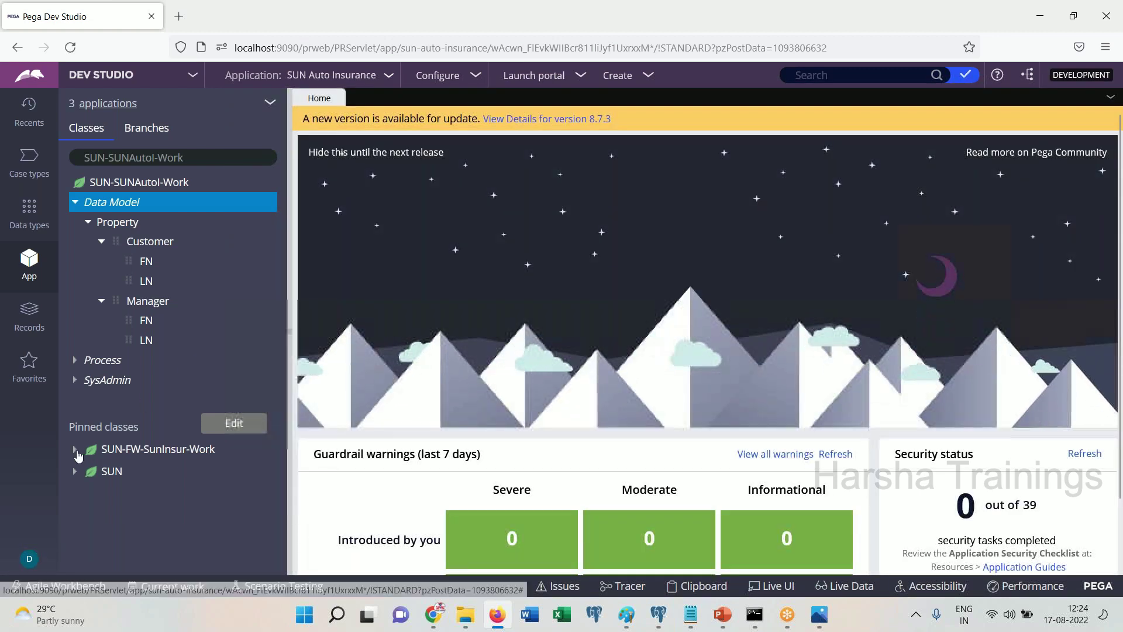
pyautogui.click(76, 207)
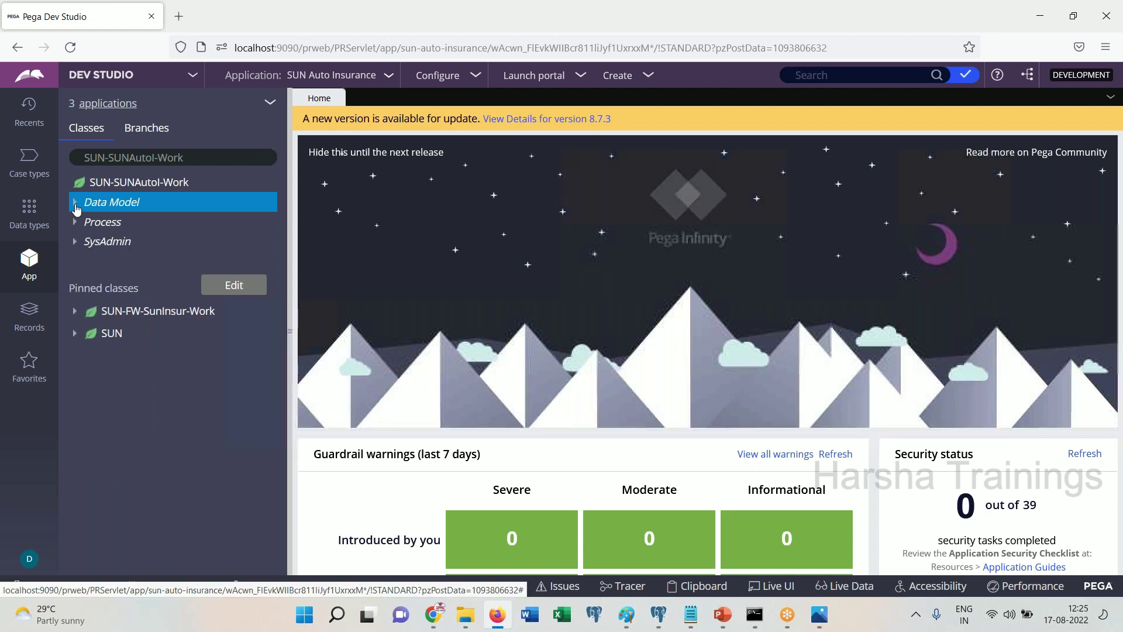
# Open the SunAutoInsurnace flow from Process > Flow and run it
pyautogui.click(76, 222)
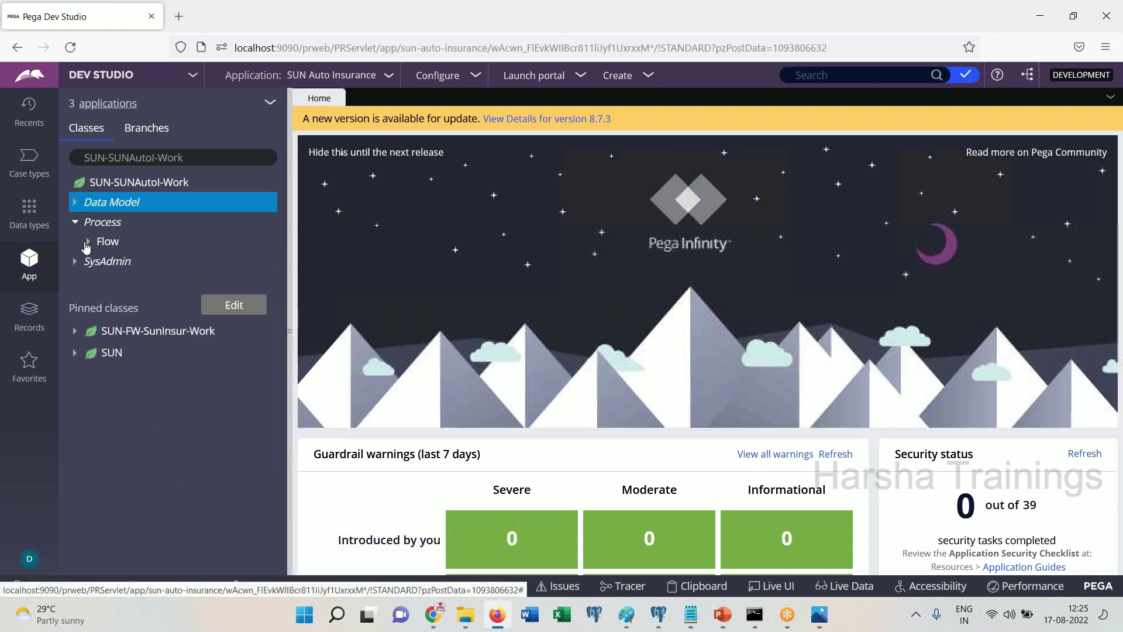
pyautogui.click(88, 242)
pyautogui.click(152, 260)
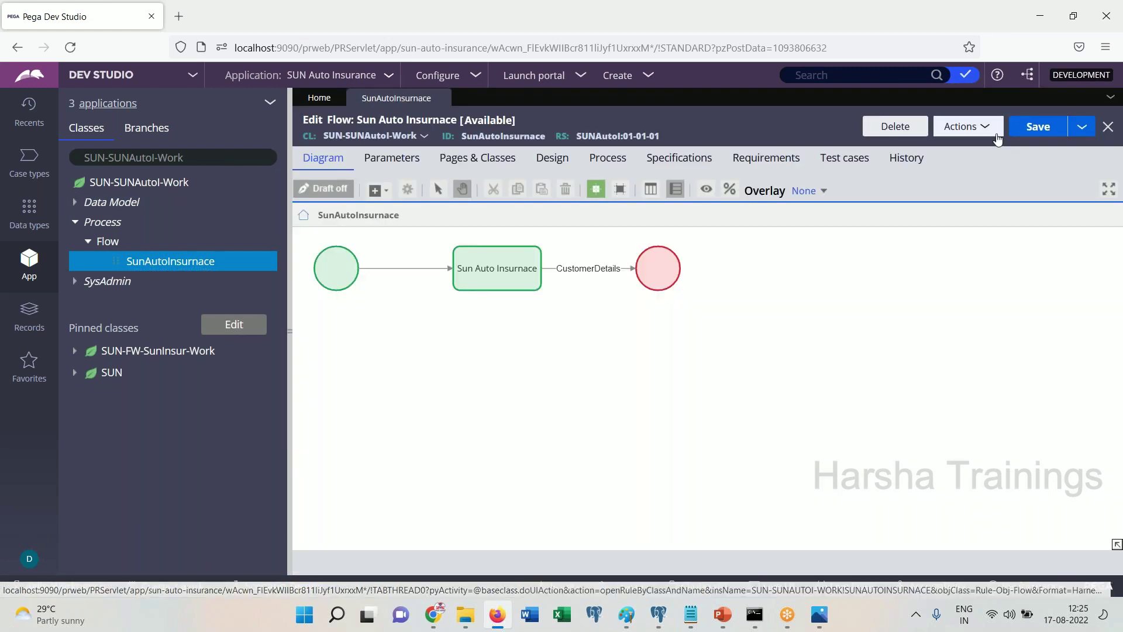
pyautogui.click(965, 126)
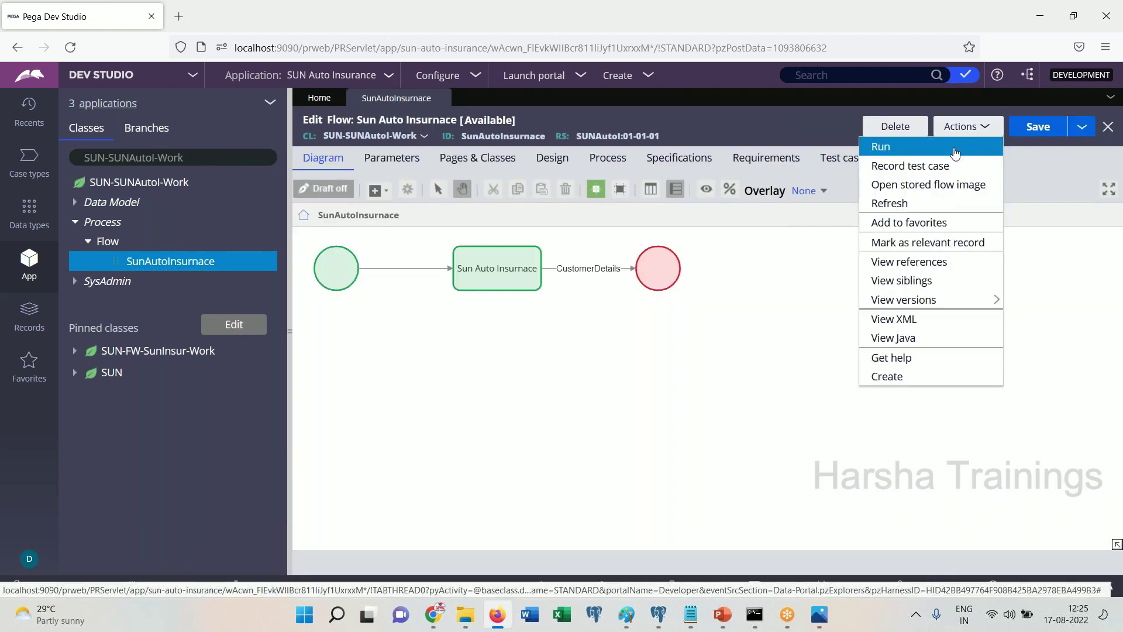
pyautogui.click(955, 151)
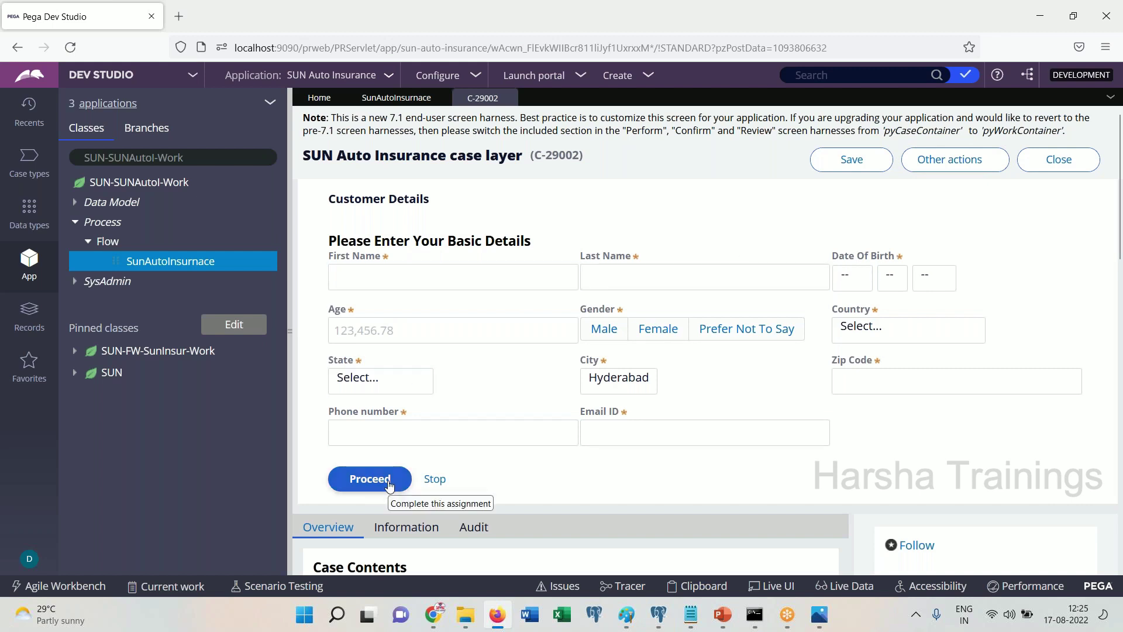
# Close the C-29002 test case, returning to the SunAutoInsurnace flow diagram
pyautogui.click(170, 264)
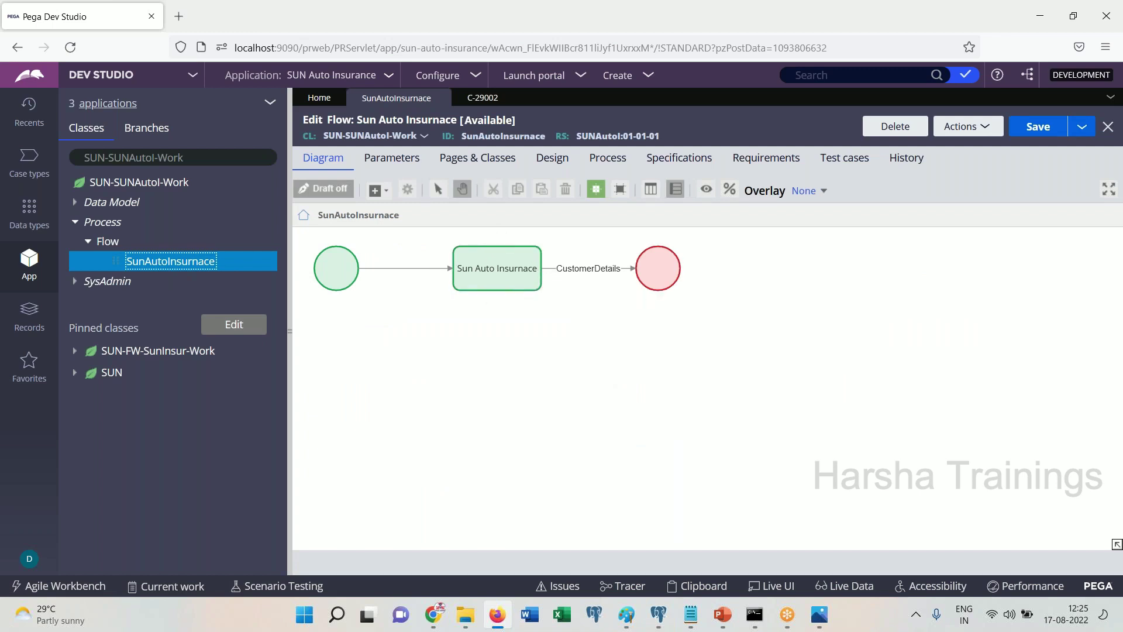
pyautogui.moveTo(507, 100)
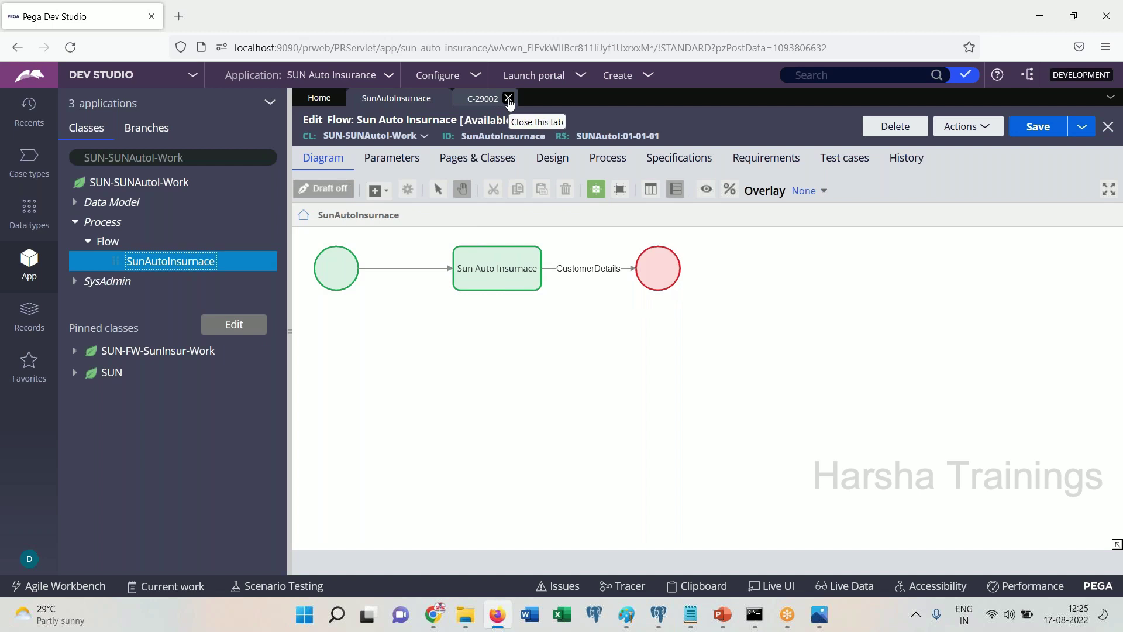
pyautogui.click(509, 99)
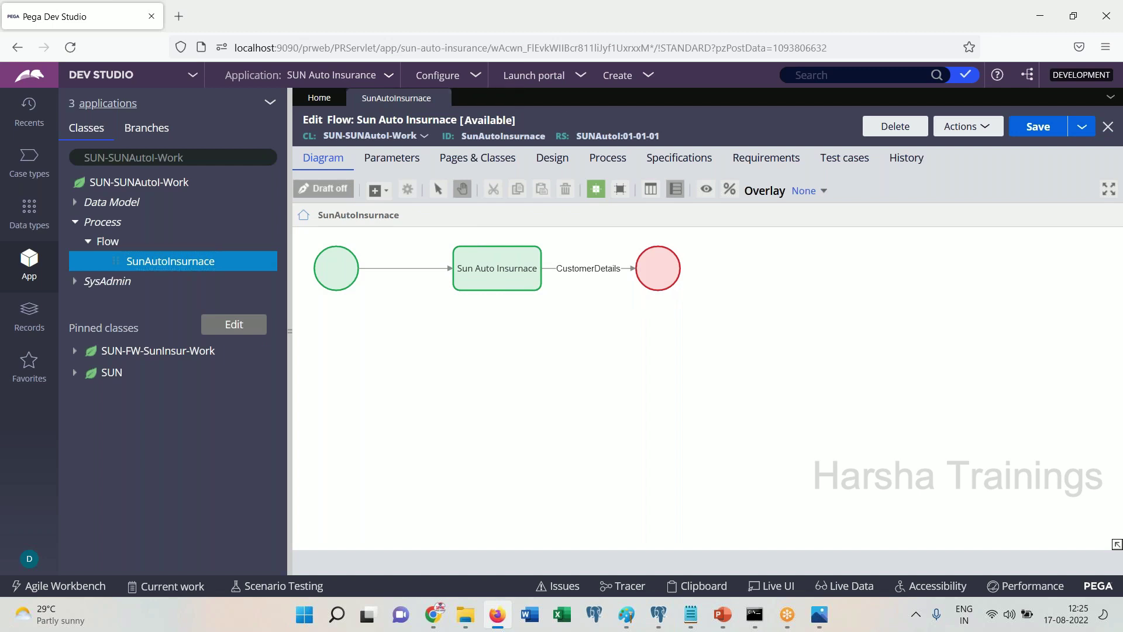
# Close the flow and start a new User Interface Section on the SUN-SUNAutoI-Work class
pyautogui.click(442, 98)
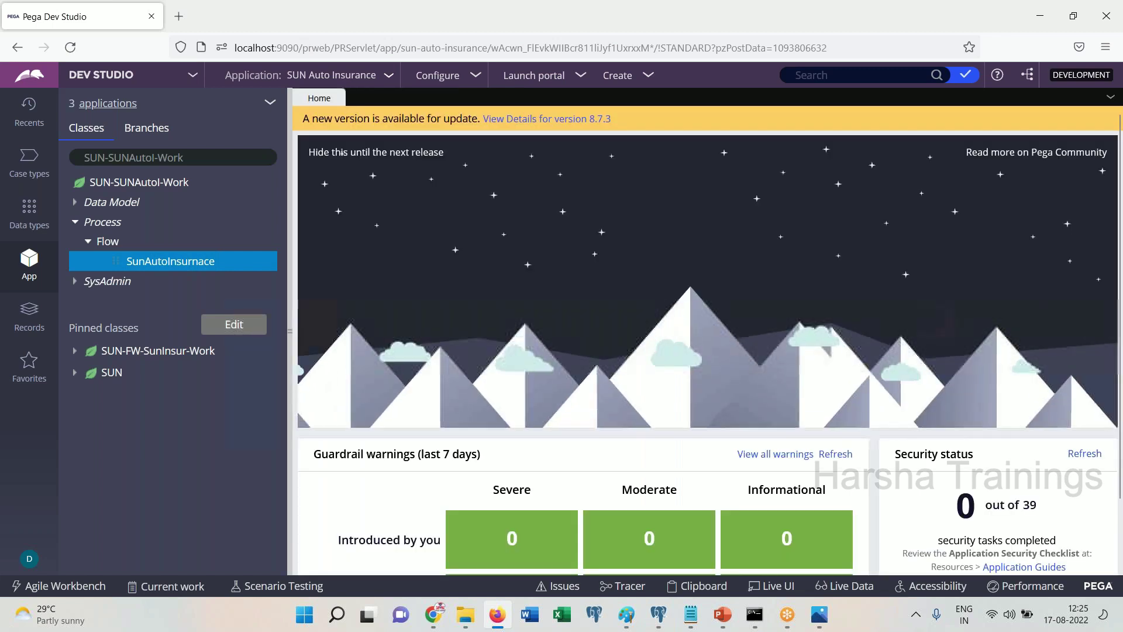
pyautogui.click(75, 222)
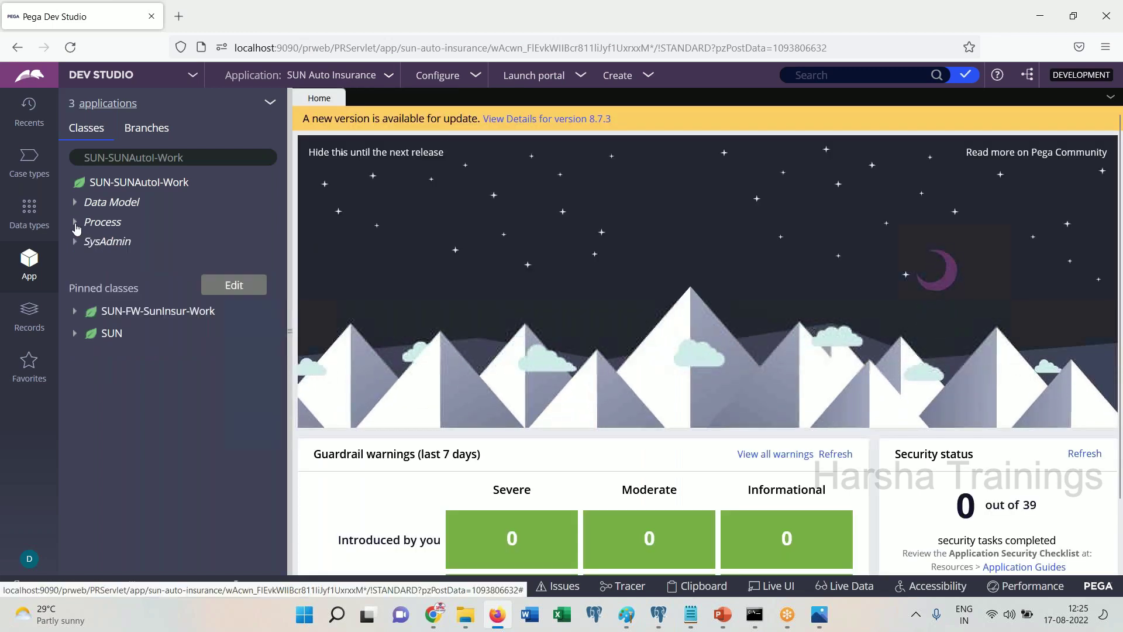
pyautogui.click(138, 185)
pyautogui.rightClick(139, 185)
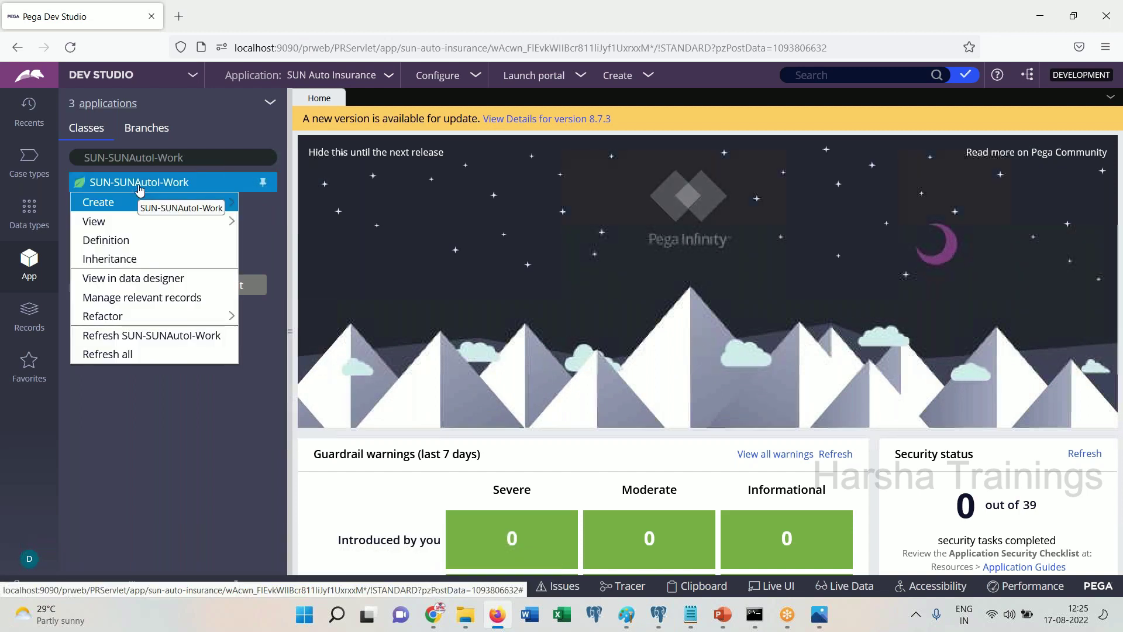
pyautogui.moveTo(176, 202)
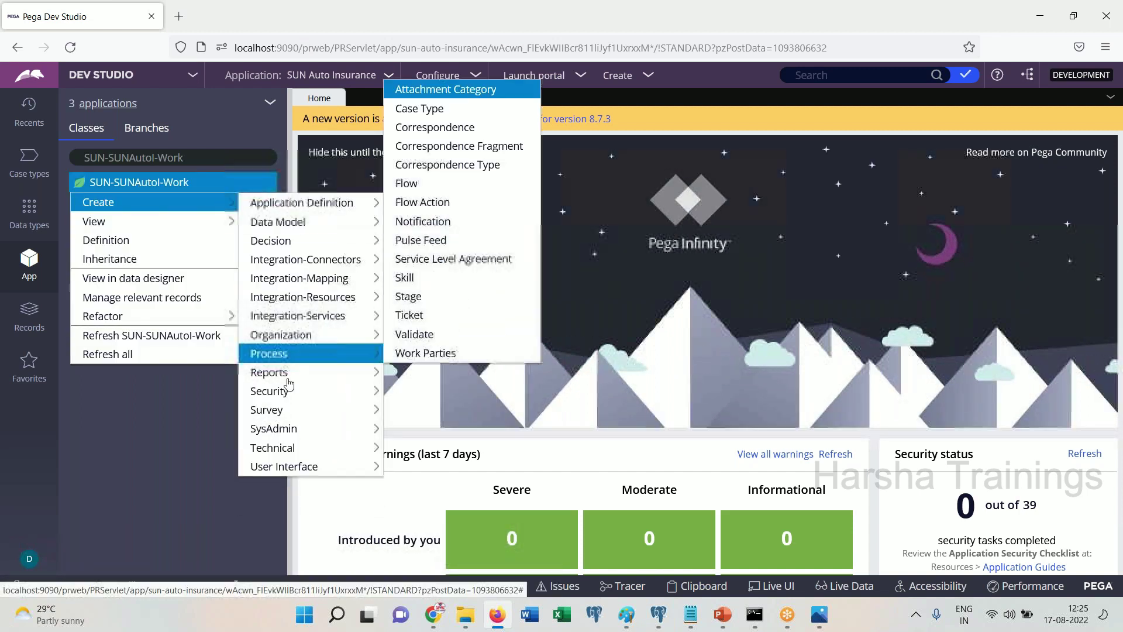
pyautogui.moveTo(313, 466)
pyautogui.click(409, 448)
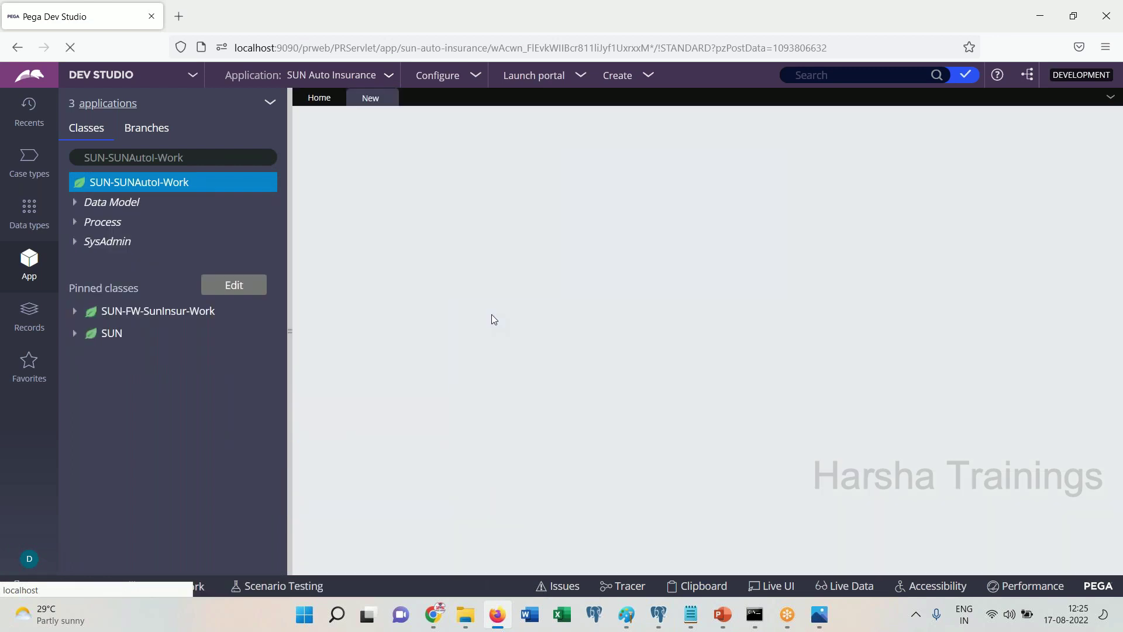
# Label the section ManagerDetailsSec, create it, and convert it to the full section editor
pyautogui.write('ManagerDetailsSec')
pyautogui.press('Tab')
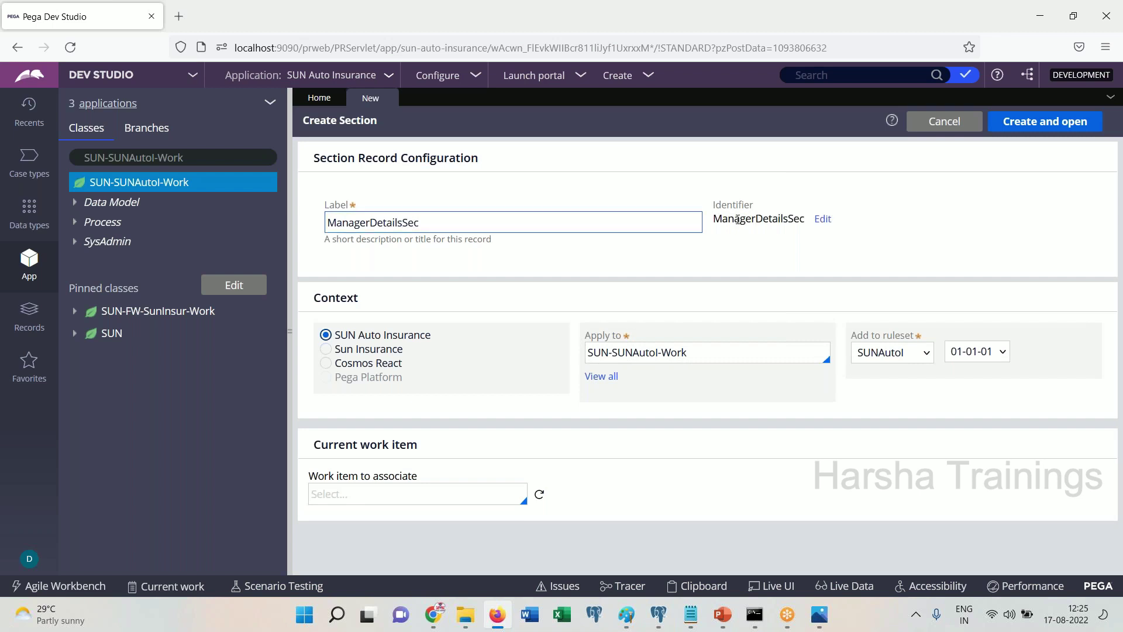
pyautogui.click(1031, 130)
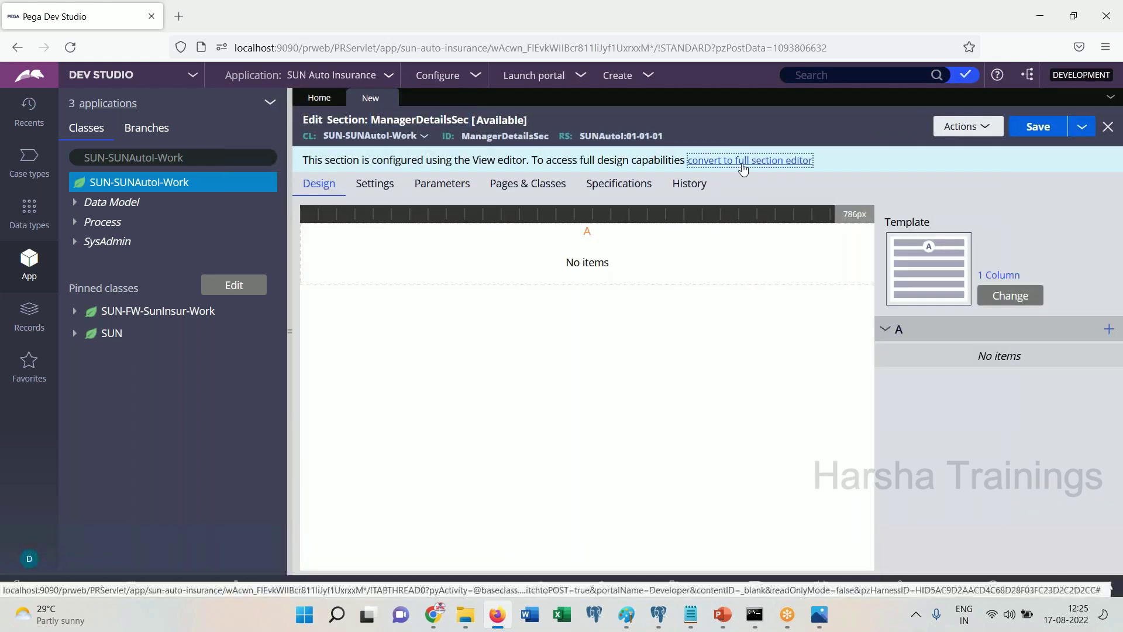
pyautogui.click(741, 160)
pyautogui.click(903, 402)
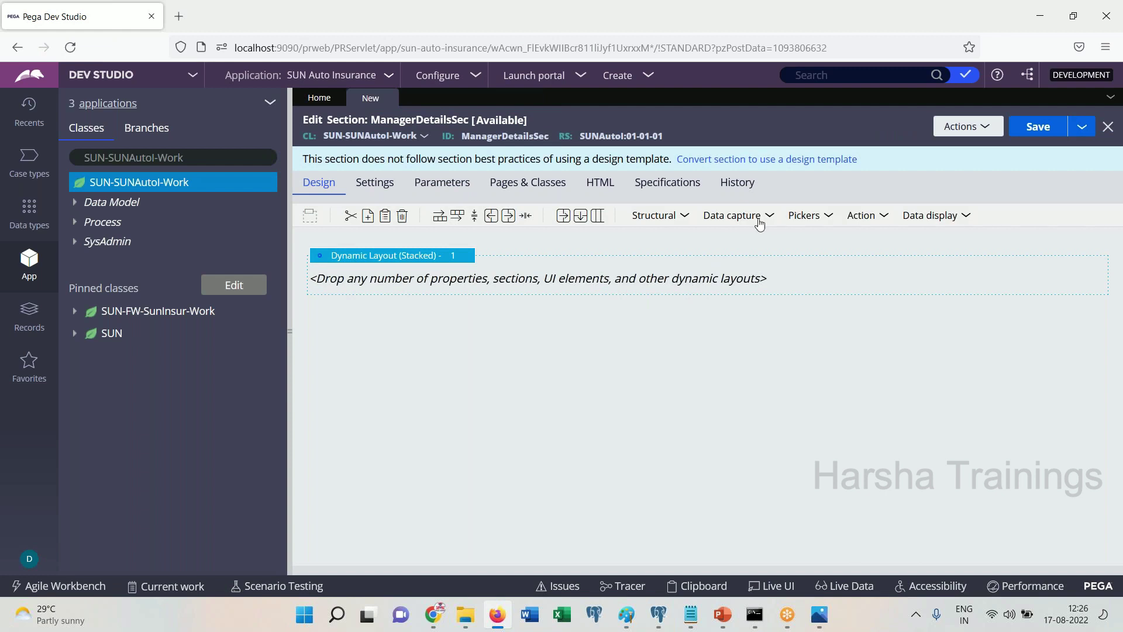
# Drag the SUN properties FirstName, LastName and Gender into the dynamic layout
pyautogui.click(76, 333)
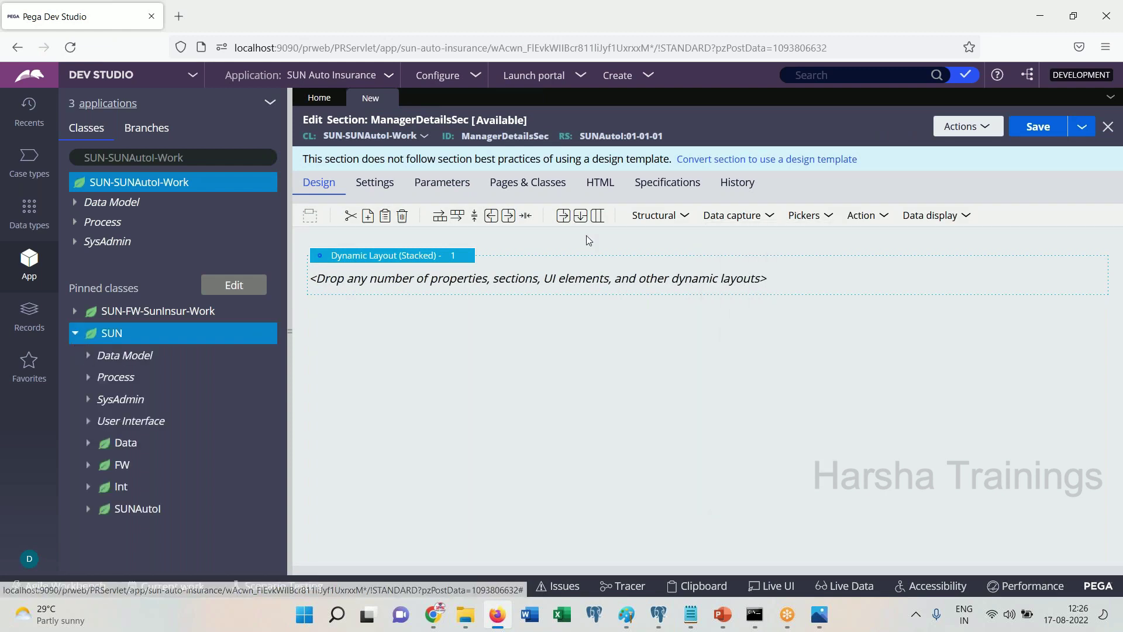
pyautogui.click(88, 356)
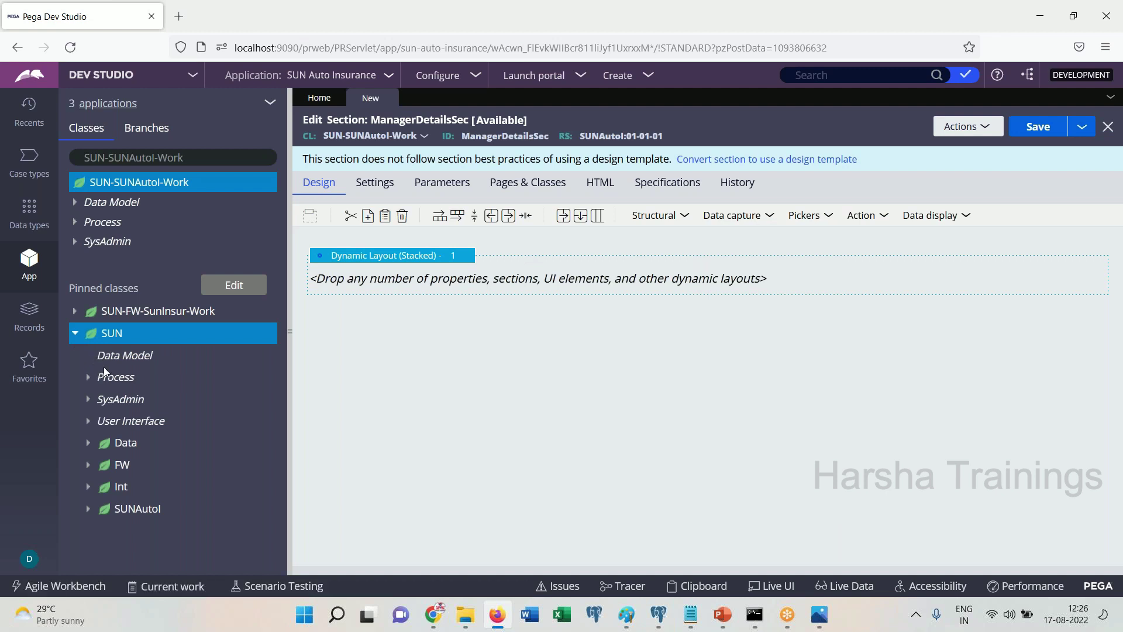
pyautogui.click(104, 378)
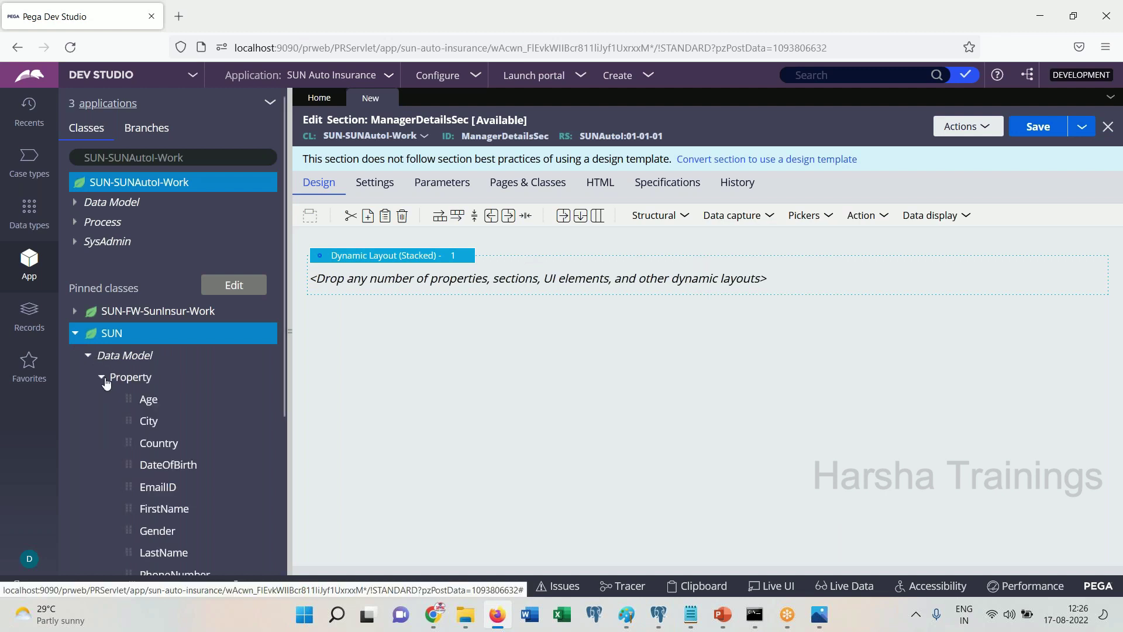
pyautogui.scroll(-1, 282, 386)
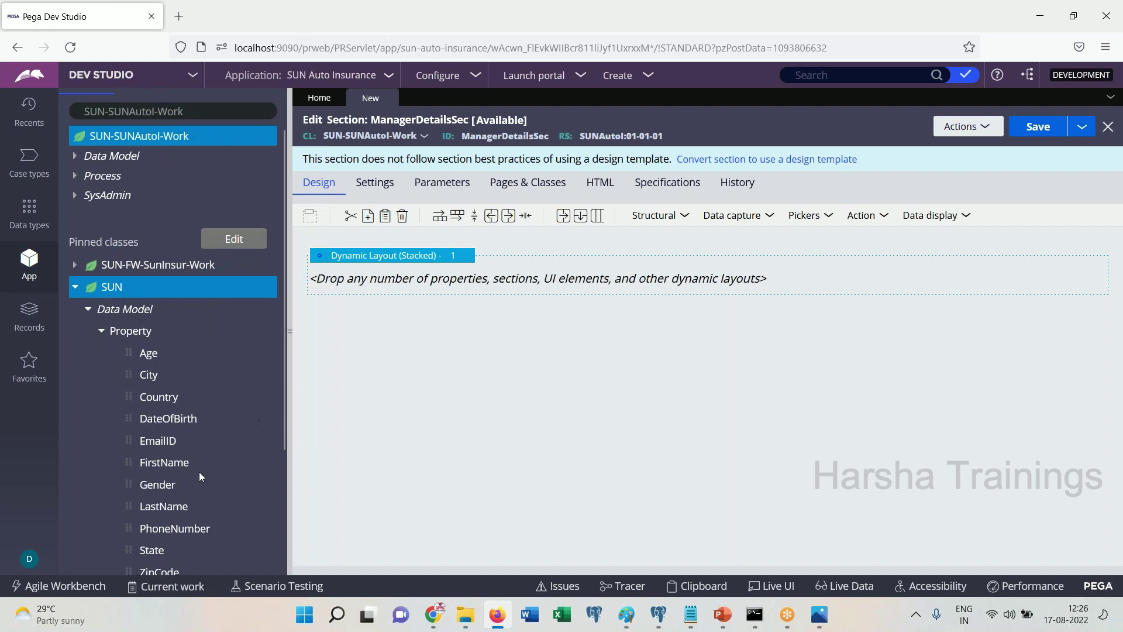
pyautogui.moveTo(130, 461); pyautogui.dragTo(343, 291)
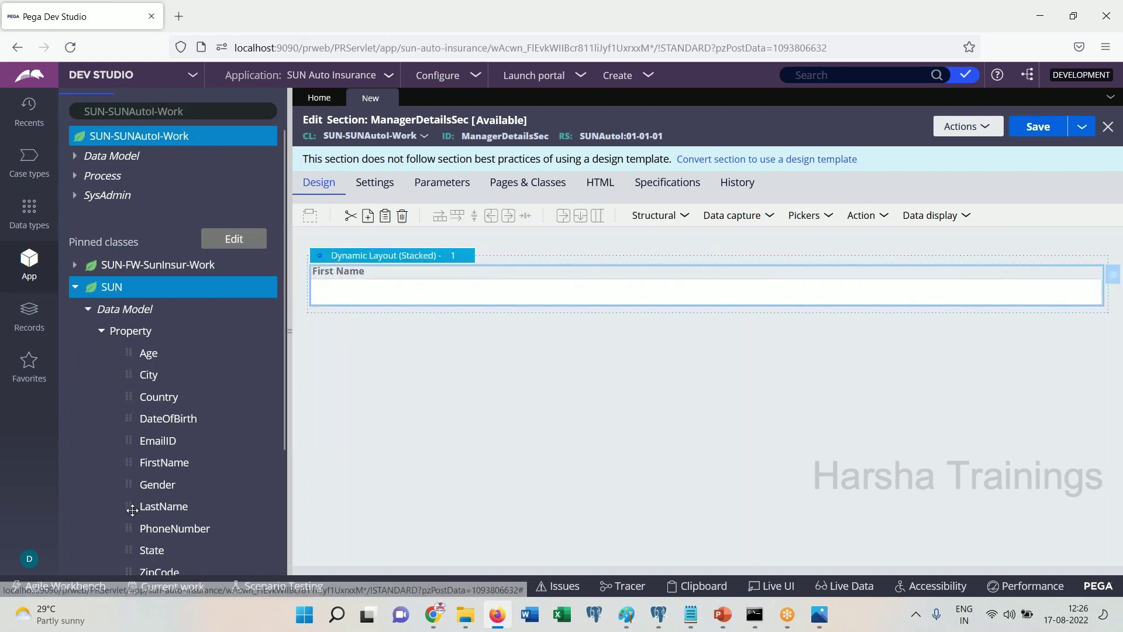
pyautogui.moveTo(130, 504); pyautogui.dragTo(347, 325)
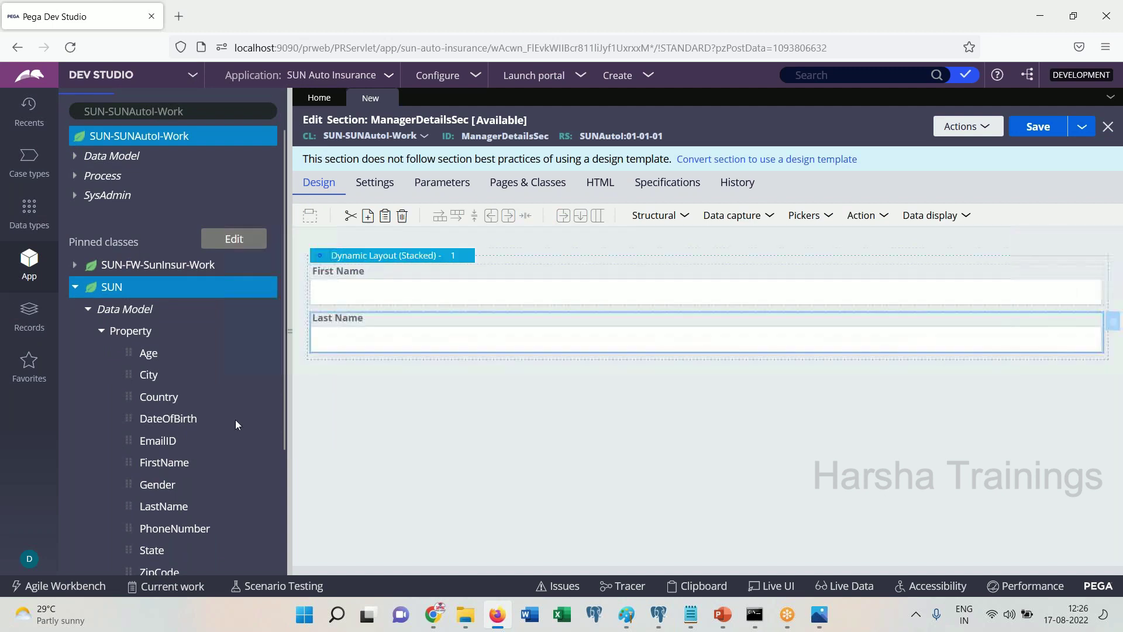
pyautogui.moveTo(130, 490); pyautogui.dragTo(410, 375)
pyautogui.click(102, 331)
# Relabel the First Name field as 'Manager First Name'
pyautogui.click(411, 293)
pyautogui.doubleClick(749, 293)
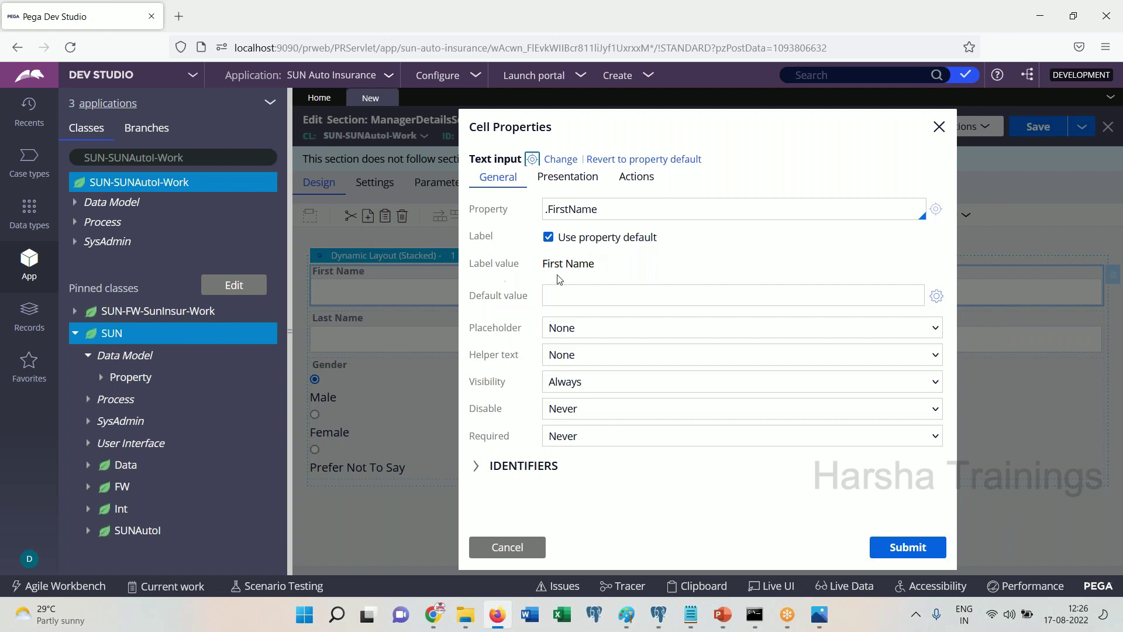
pyautogui.click(548, 238)
pyautogui.click(548, 263)
pyautogui.write('Manager')
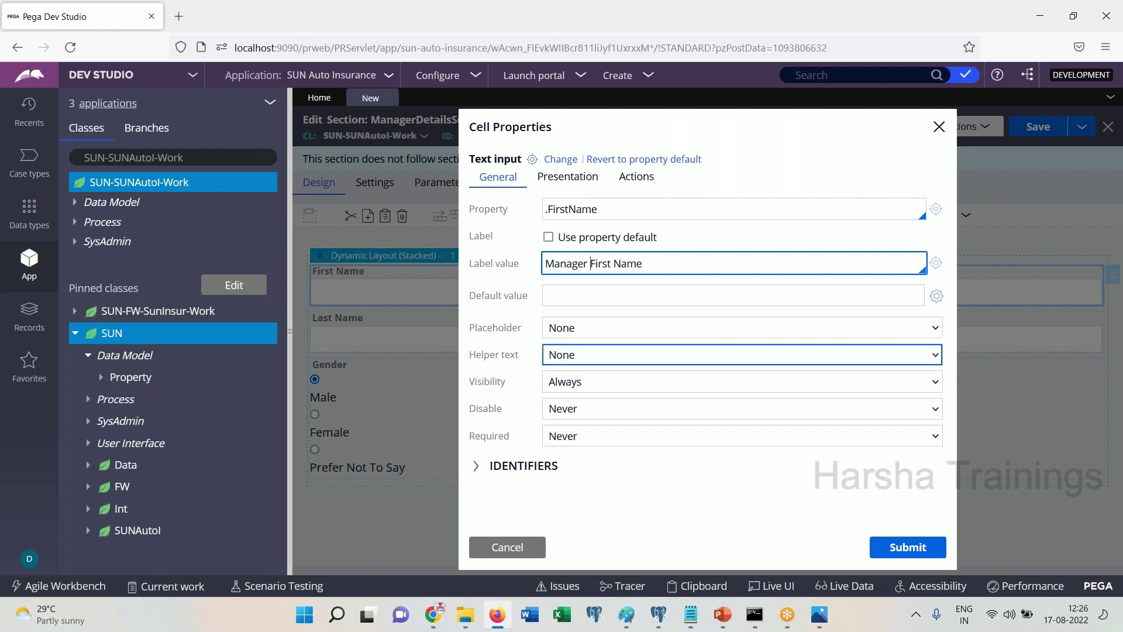
pyautogui.click(913, 552)
# Relabel the Last Name field as 'Manager Last Name'
pyautogui.click(337, 326)
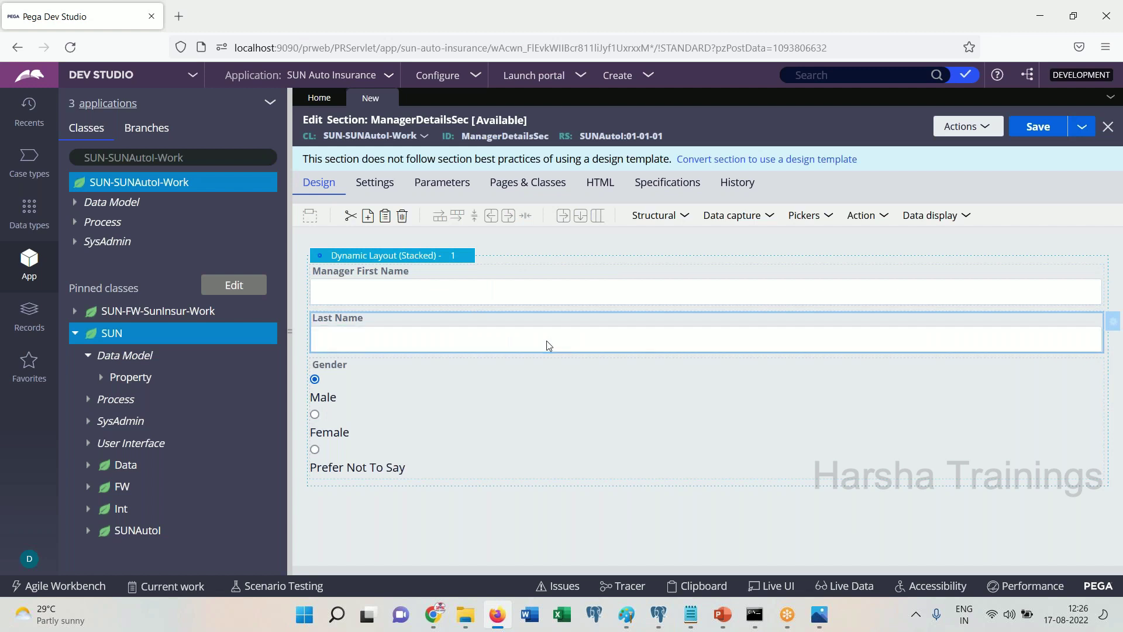
pyautogui.doubleClick(592, 324)
pyautogui.click(549, 237)
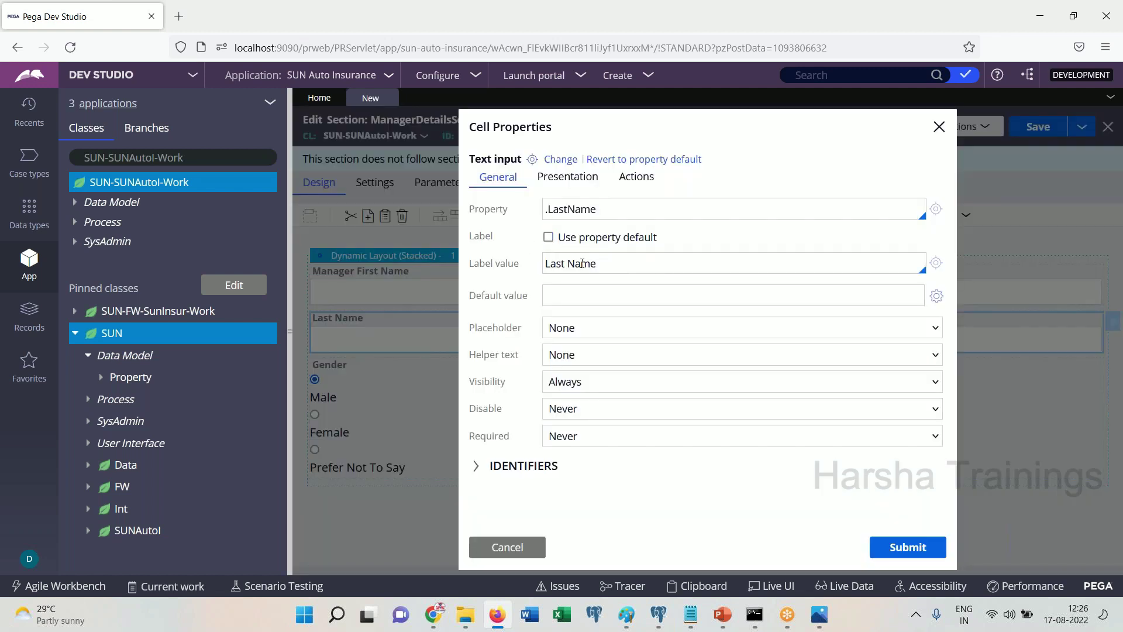
pyautogui.click(547, 266)
pyautogui.write('Manager')
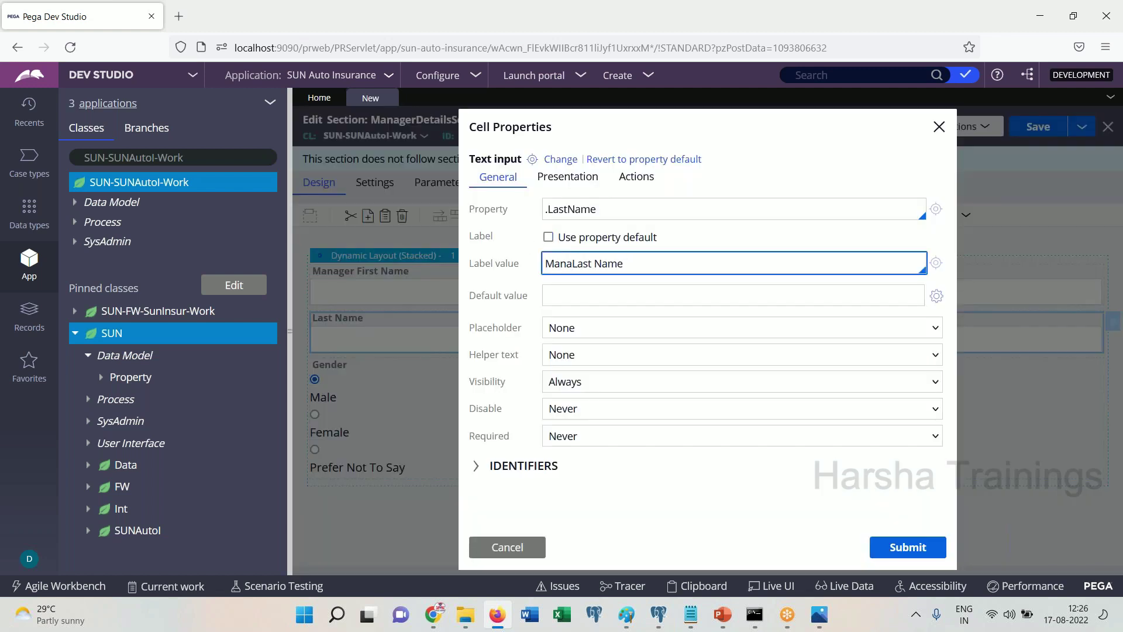
pyautogui.click(905, 544)
# Relabel Gender as 'Manager Gender', keeping Required at Never, and save the section
pyautogui.click(400, 454)
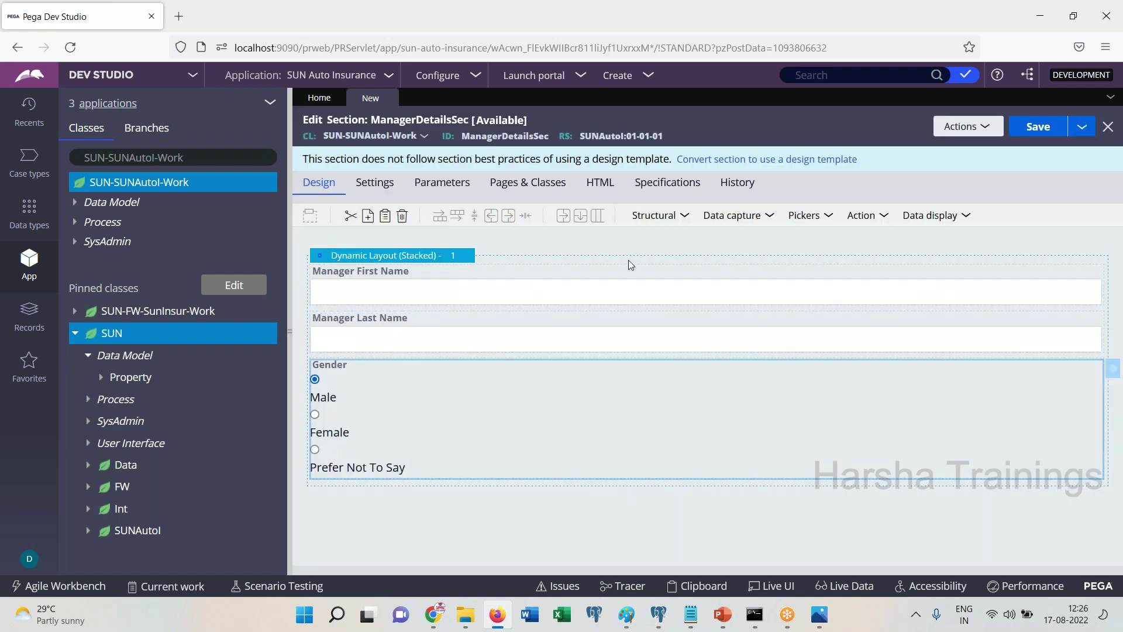
pyautogui.doubleClick(592, 406)
pyautogui.click(594, 409)
pyautogui.click(592, 408)
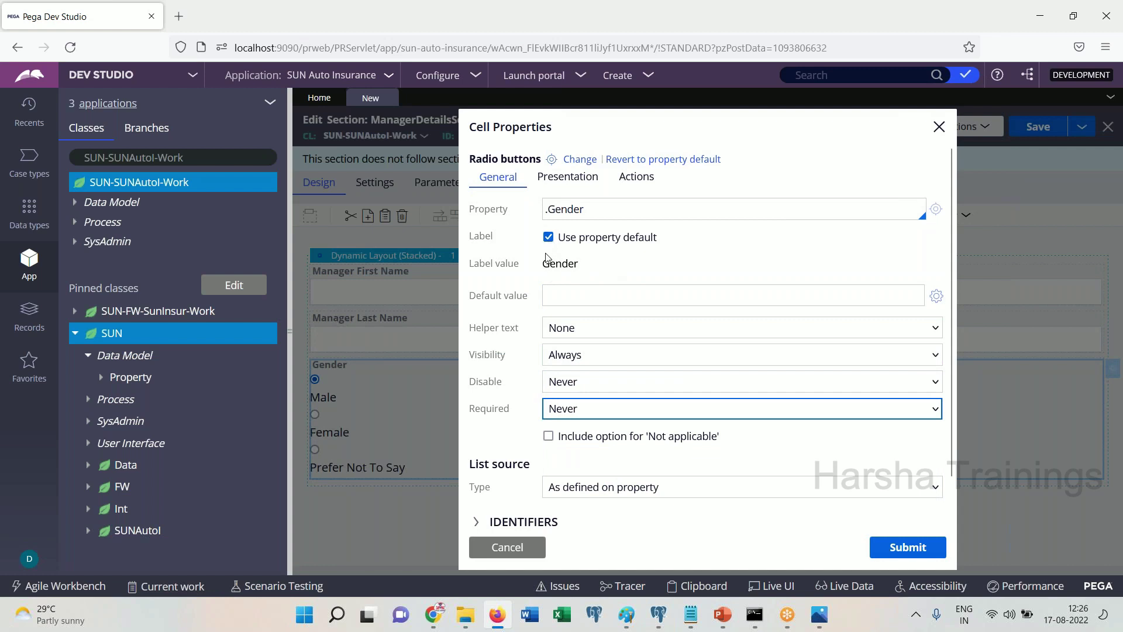
pyautogui.click(550, 246)
pyautogui.click(549, 238)
pyautogui.click(546, 263)
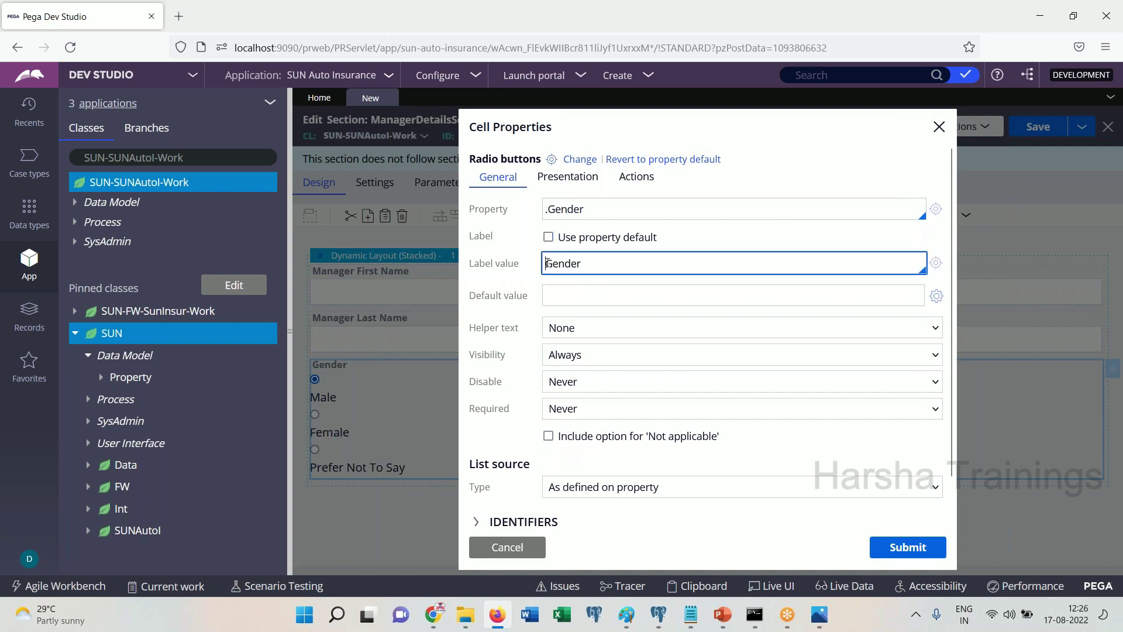
pyautogui.write('Manager')
pyautogui.click(907, 547)
pyautogui.click(1028, 130)
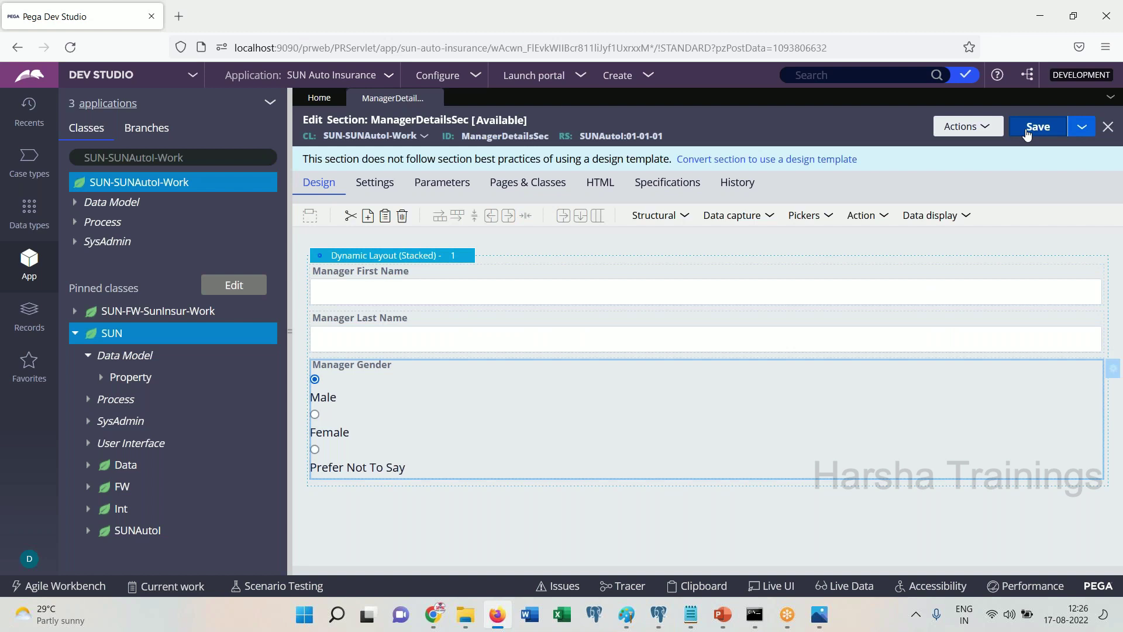
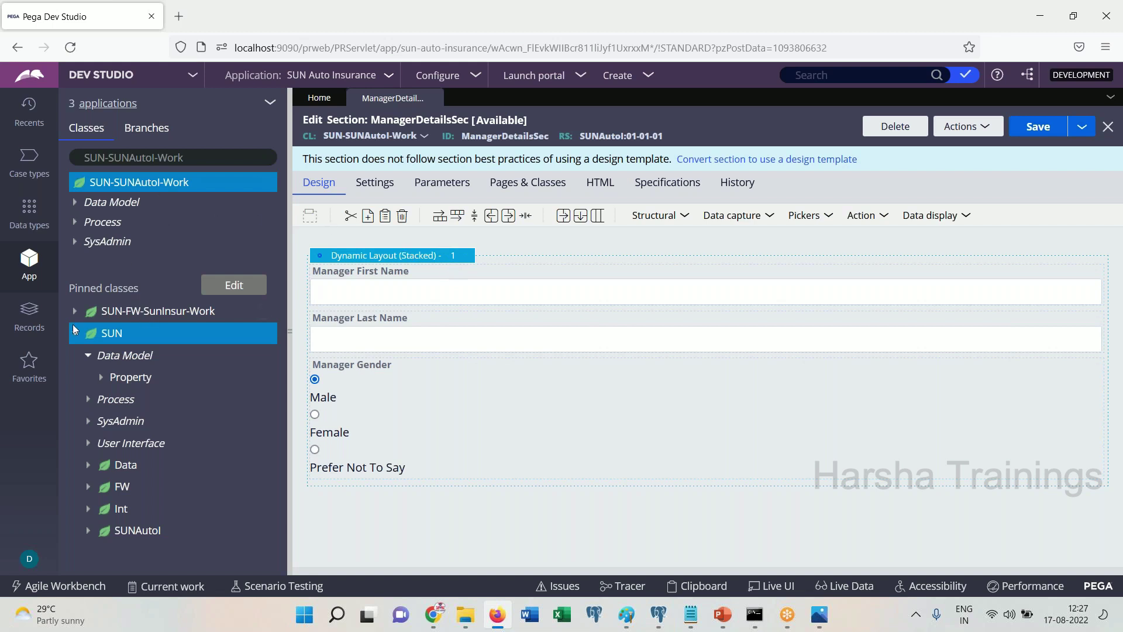
# Create and open a flow action labelled ManagerDetailsFA in the SUN-SUNAutoI-Work class
pyautogui.click(75, 331)
pyautogui.click(130, 184)
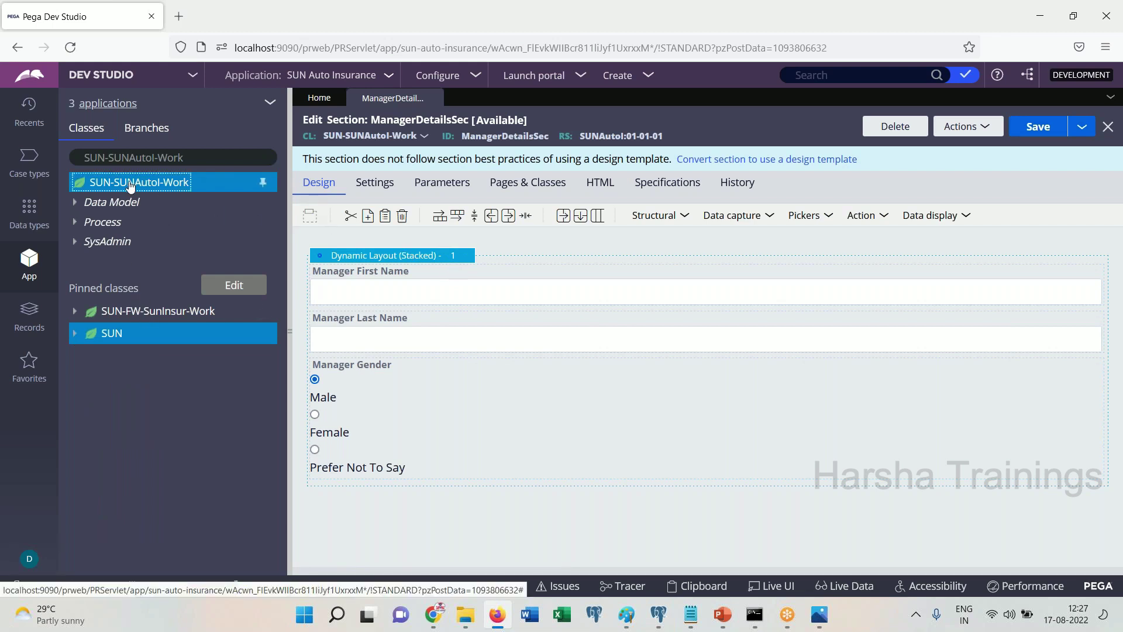
pyautogui.rightClick(130, 185)
pyautogui.moveTo(100, 203)
pyautogui.moveTo(279, 372)
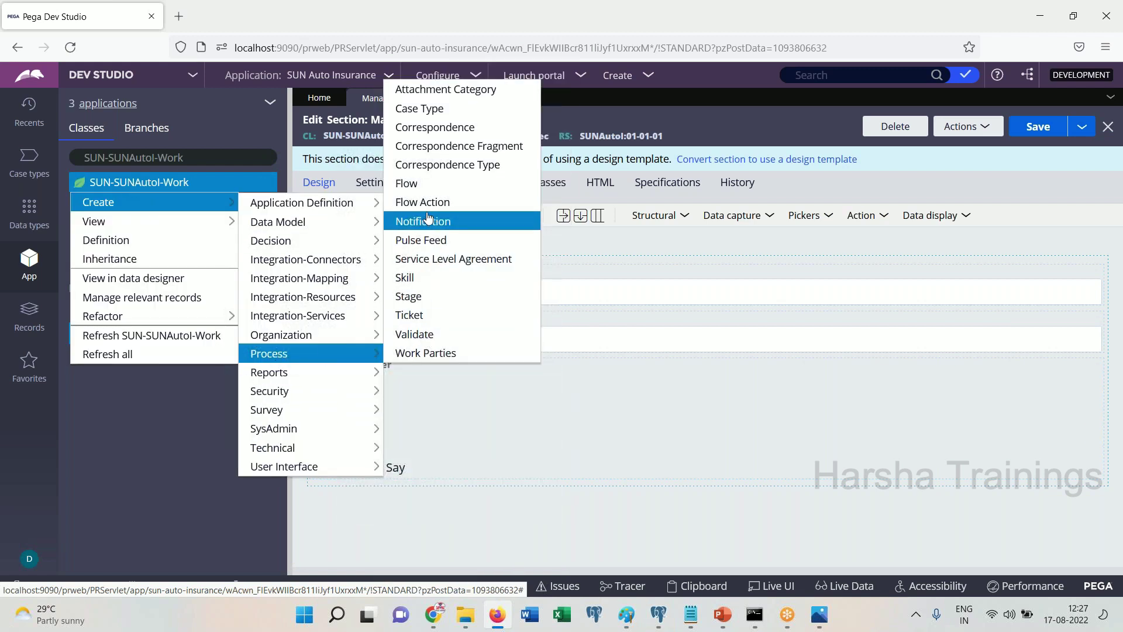
pyautogui.click(431, 220)
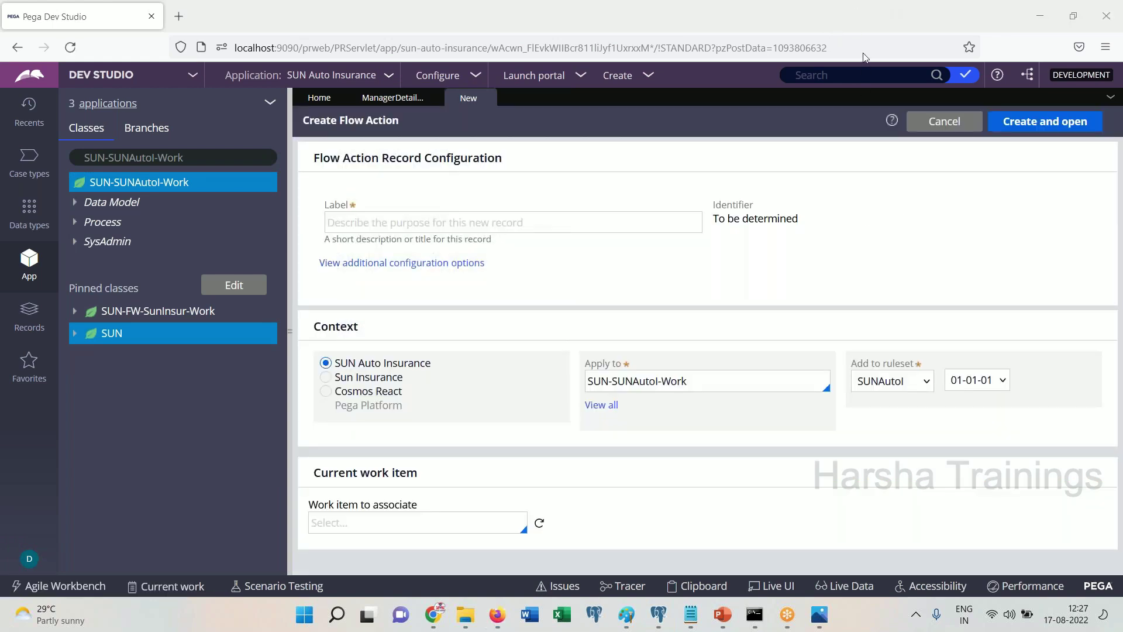
pyautogui.click(520, 225)
pyautogui.write('ManagerDetailsFA')
pyautogui.press('Tab')
pyautogui.click(1000, 122)
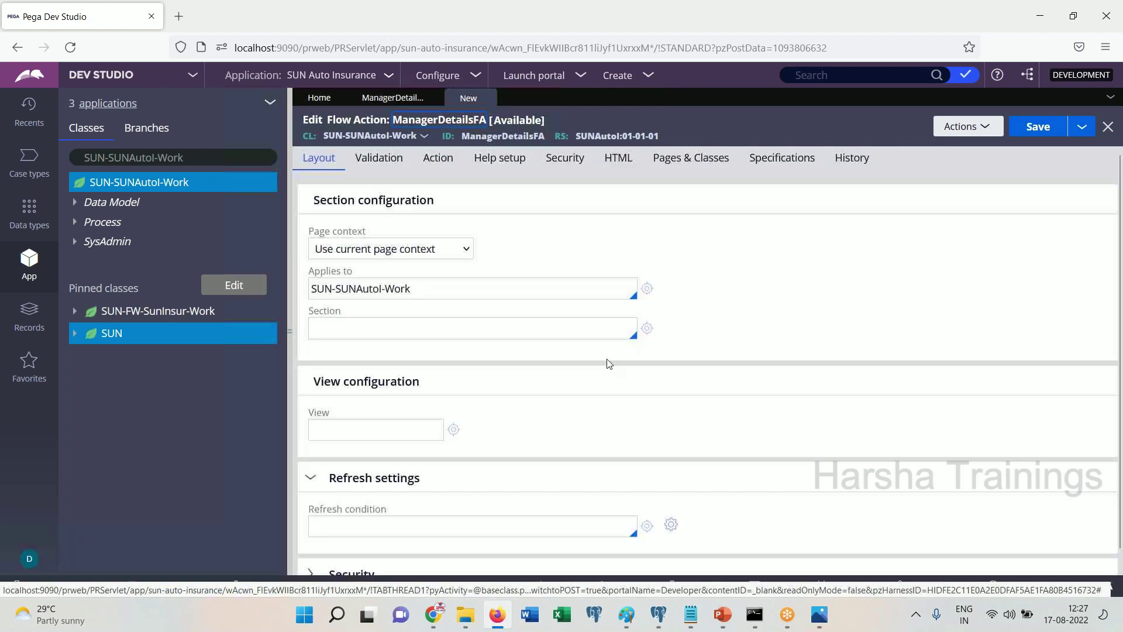
# Set its section to ManagerDetailsSec, save it, and open the SunAutoInsurnace flow
pyautogui.click(425, 326)
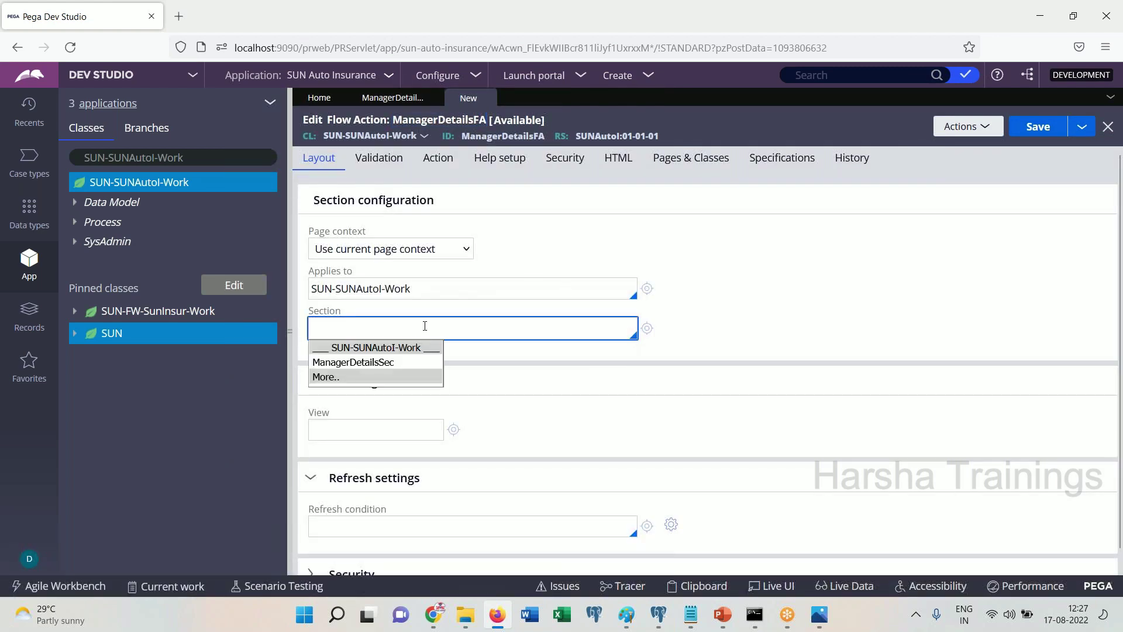
pyautogui.press('Return')
pyautogui.click(1038, 127)
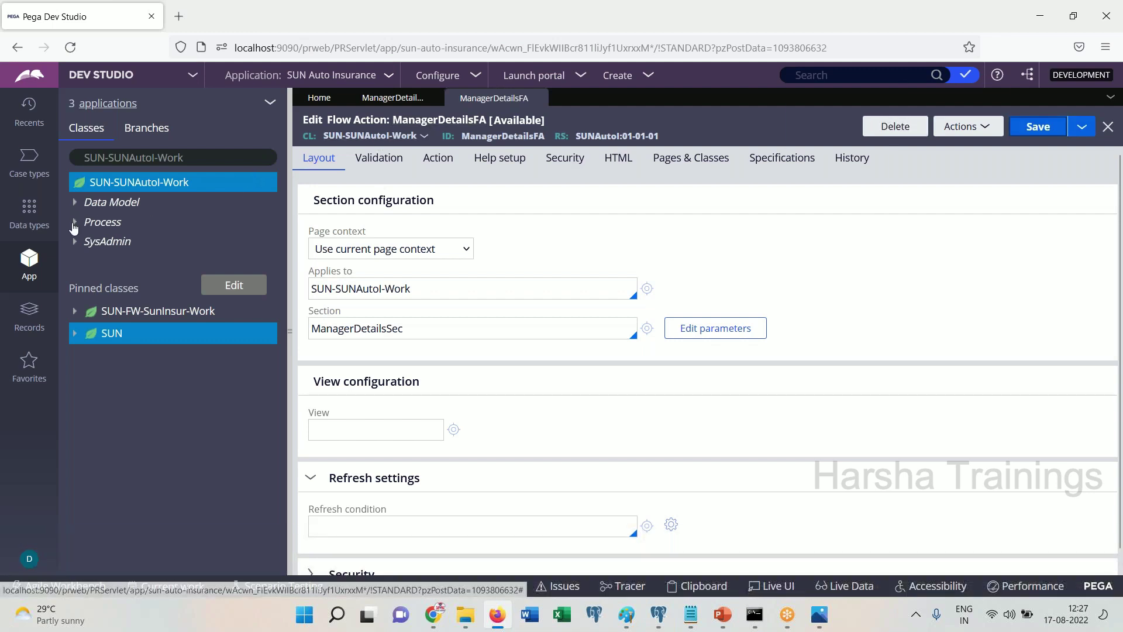
pyautogui.click(86, 221)
pyautogui.click(170, 261)
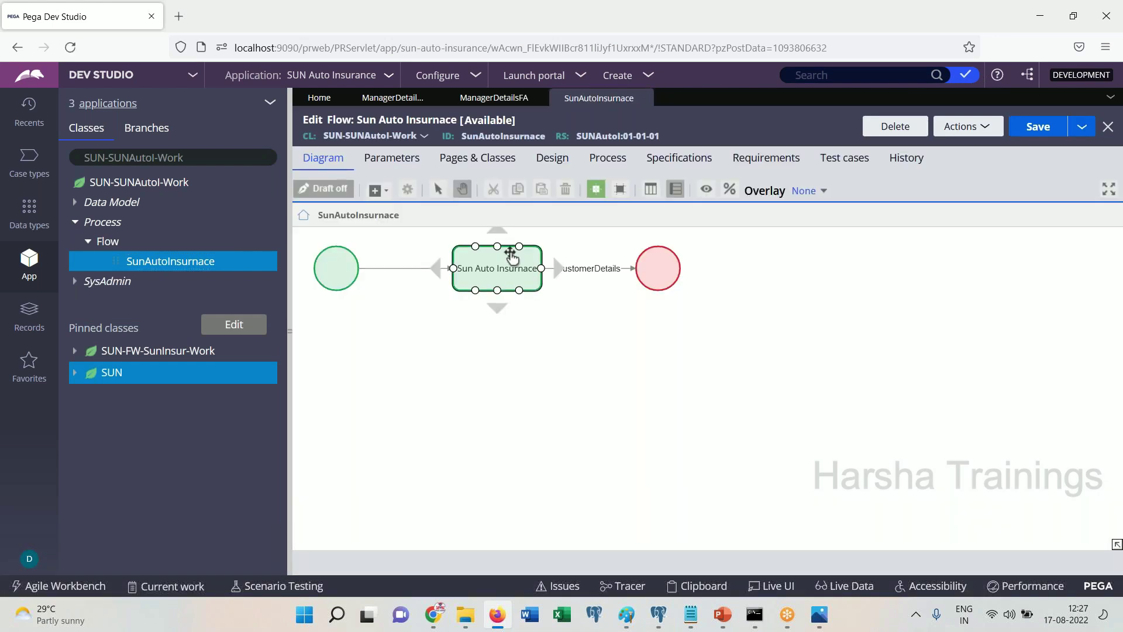
# Add an assignment after CustomerDetails, wired to the end shape, and label it Manager Details
pyautogui.click(379, 190)
pyautogui.click(385, 212)
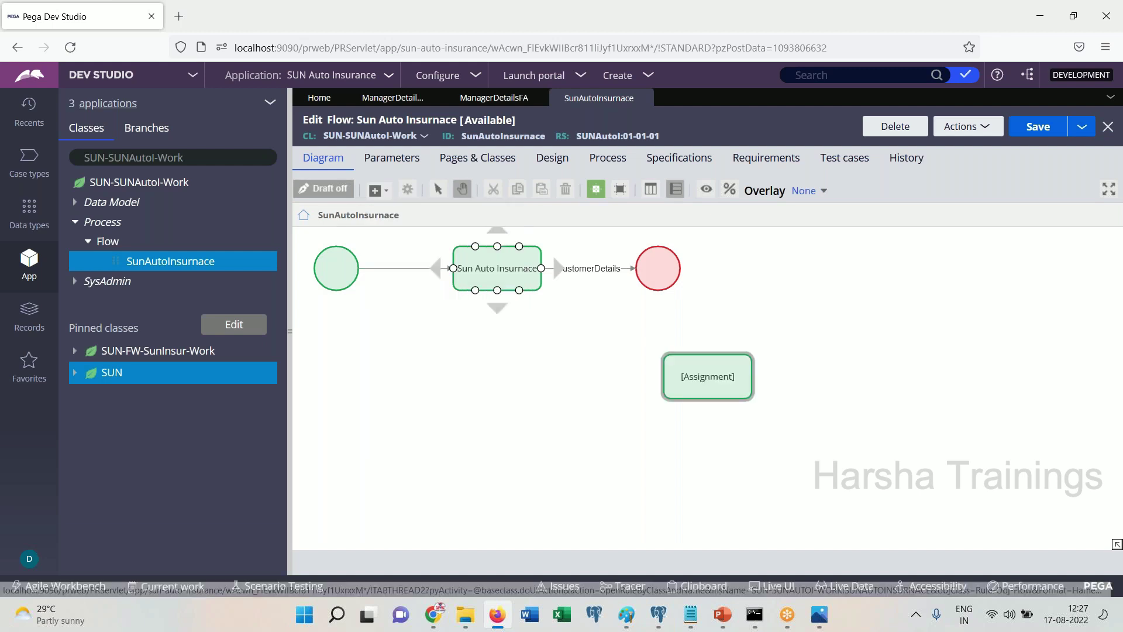
pyautogui.moveTo(635, 268)
pyautogui.mouseDown()
pyautogui.moveTo(682, 314)
pyautogui.moveTo(715, 379)
pyautogui.moveTo(639, 384)
pyautogui.moveTo(471, 432)
pyautogui.moveTo(513, 420)
pyautogui.moveTo(649, 265)
pyautogui.moveTo(737, 437)
pyautogui.mouseUp()
pyautogui.click(514, 280)
pyautogui.click(500, 423)
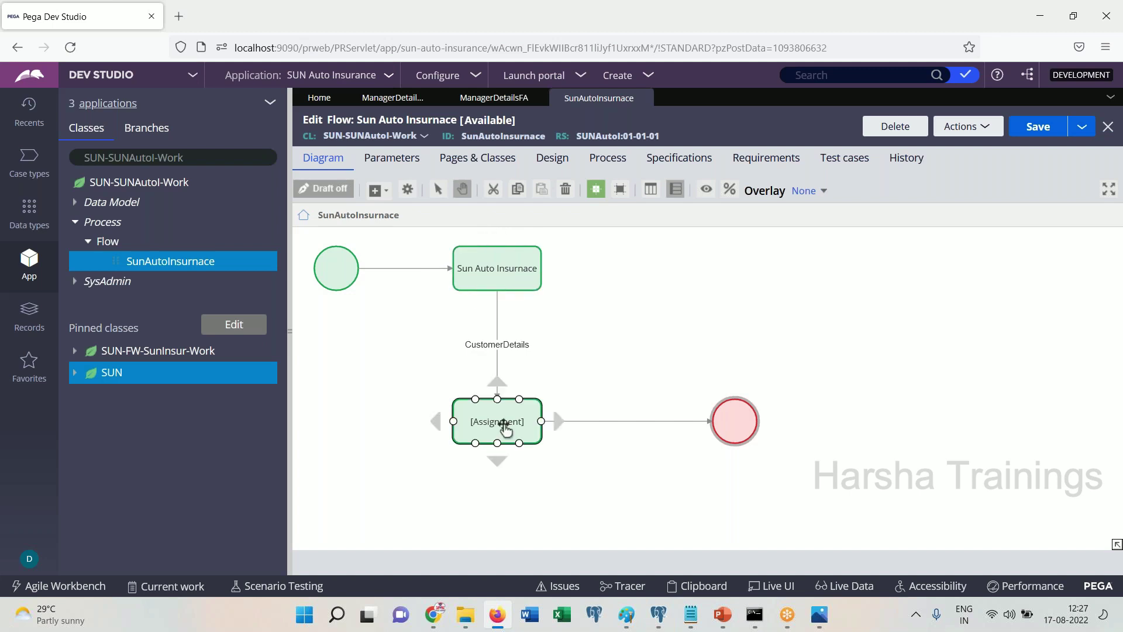
pyautogui.doubleClick(484, 428)
pyautogui.write('Manager Details')
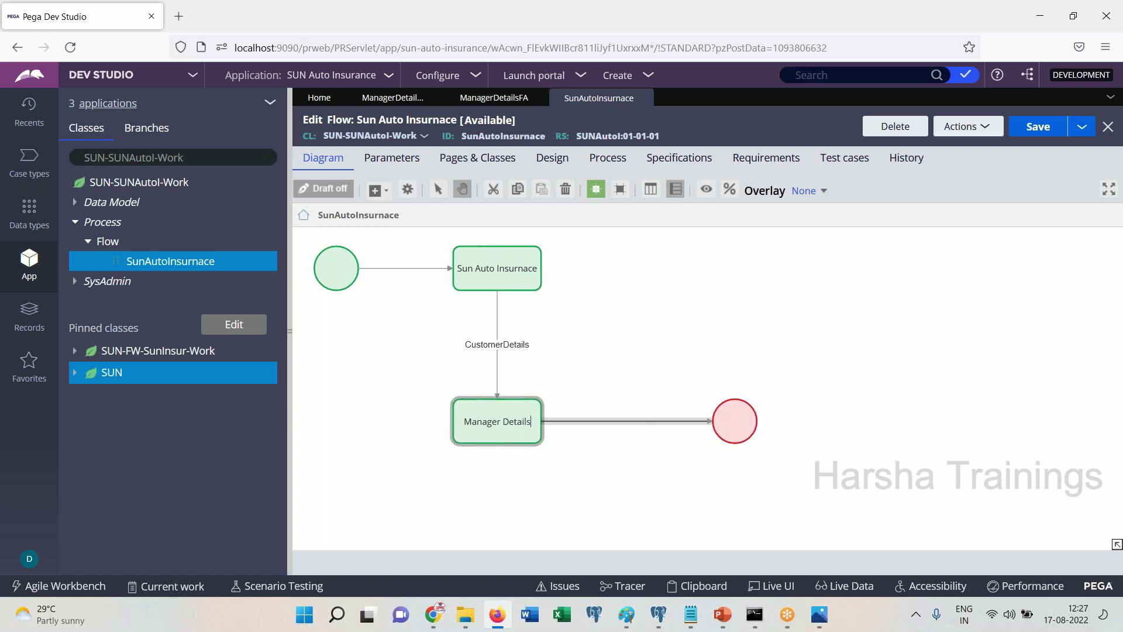
# Give the end connector flow action ManagerDetailsFA, submit it, and save the flow
pyautogui.click(648, 422)
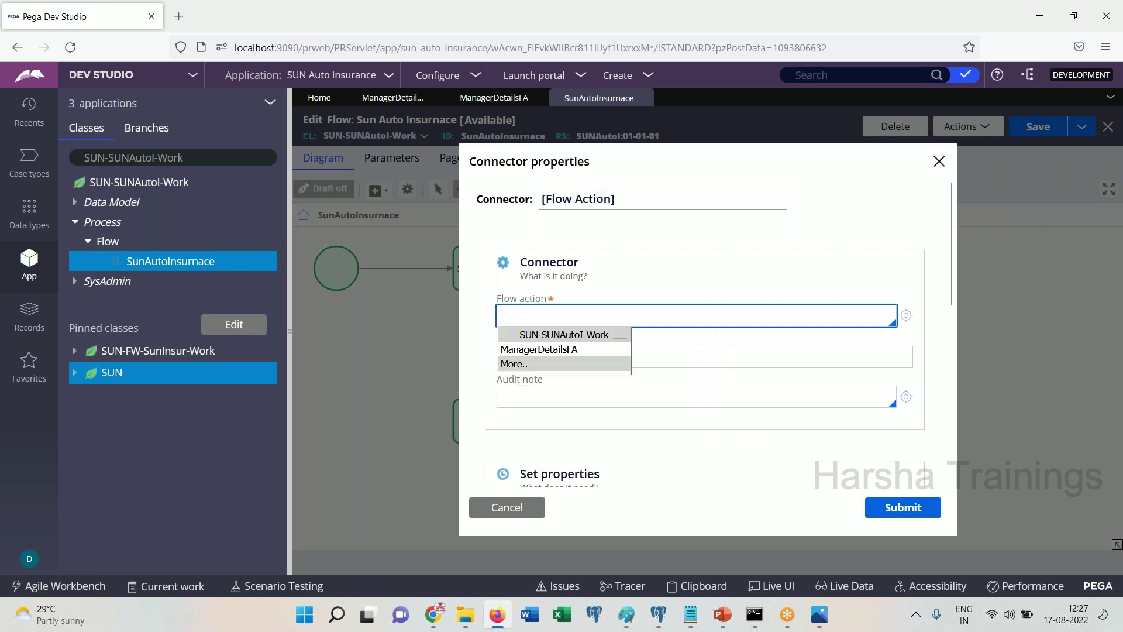
pyautogui.write('Ma')
pyautogui.click(539, 349)
pyautogui.hotkey('ctrl', 'a')
pyautogui.hotkey('ctrl', 'c')
pyautogui.click(678, 199)
pyautogui.hotkey('ctrl', 'a')
pyautogui.hotkey('ctrl', 'v')
pyautogui.click(903, 507)
pyautogui.click(1038, 126)
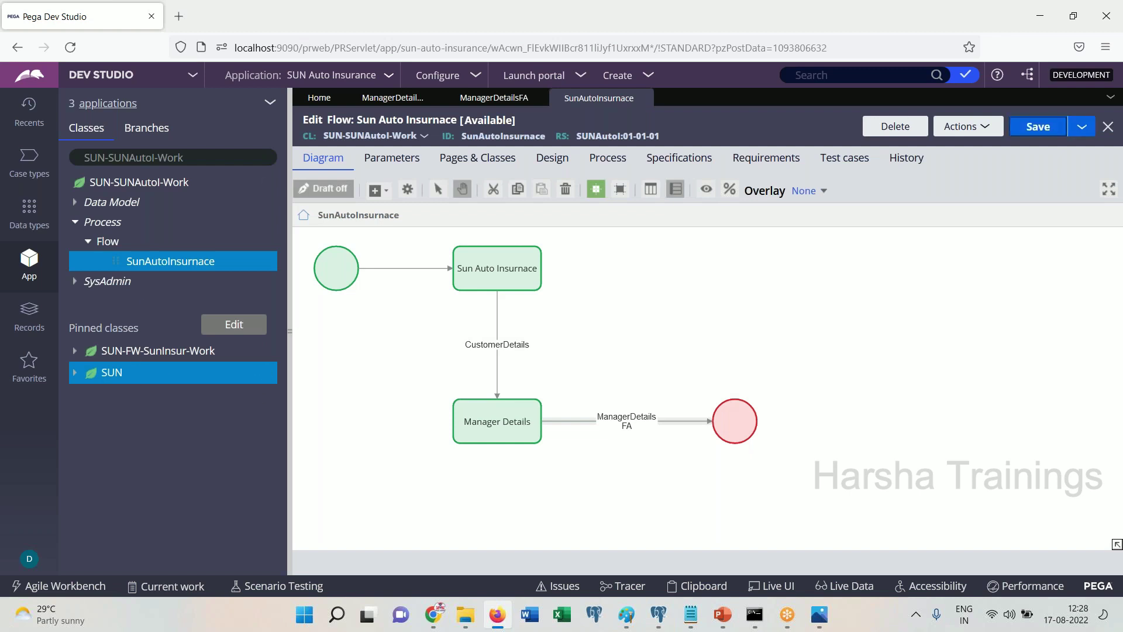
# Run the flow and enter the customer's name, gender Female and birth date Mar 10 1960
pyautogui.click(971, 129)
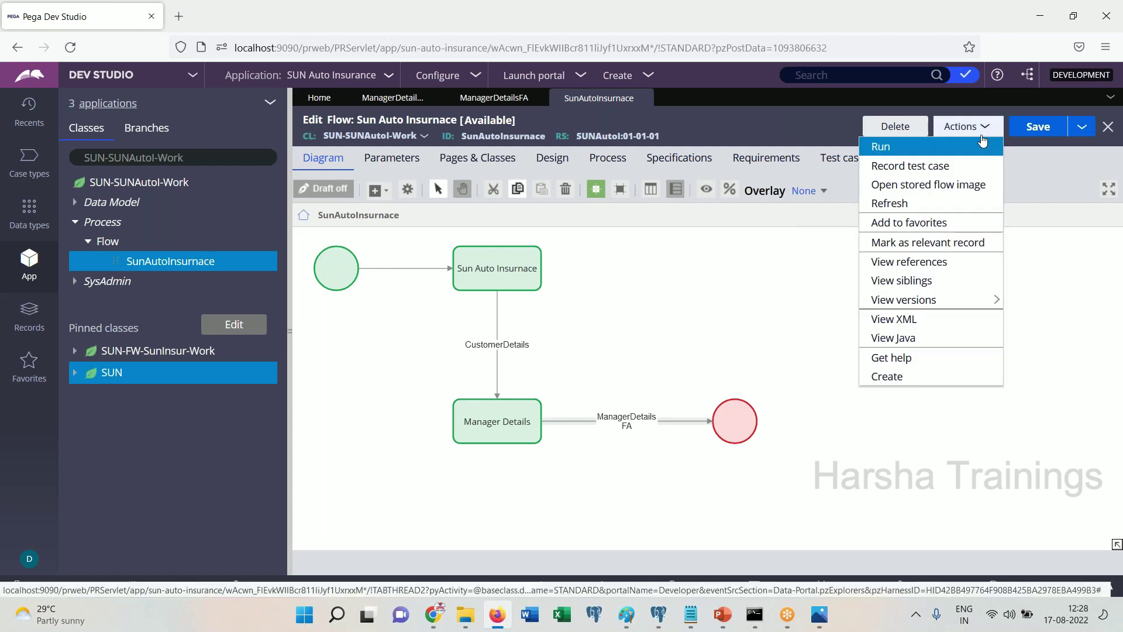
pyautogui.click(943, 143)
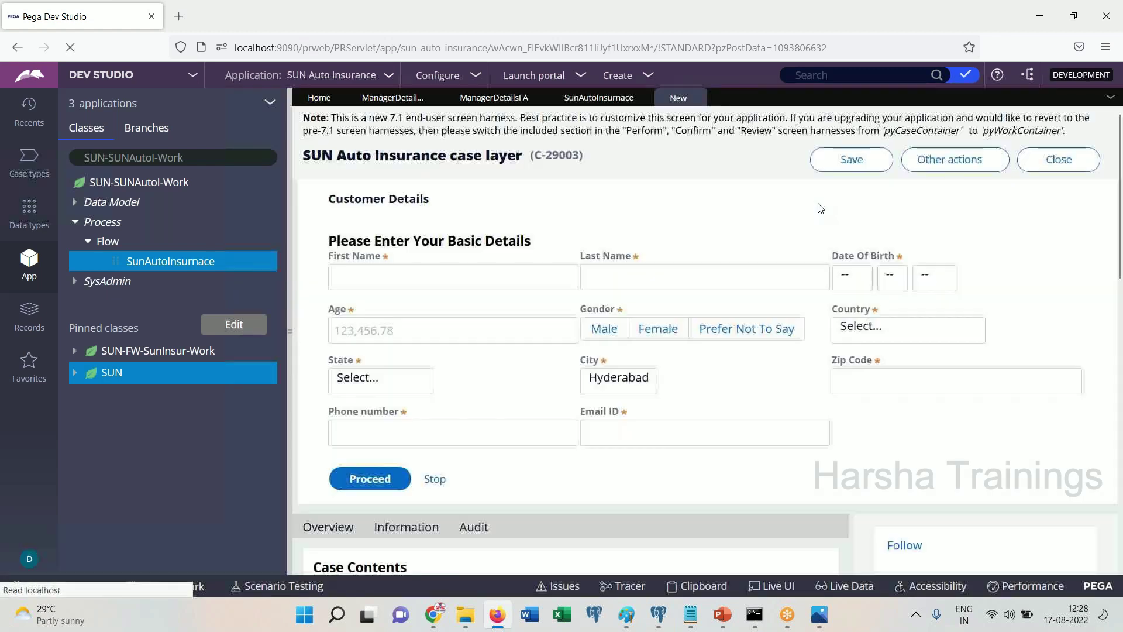
pyautogui.click(496, 271)
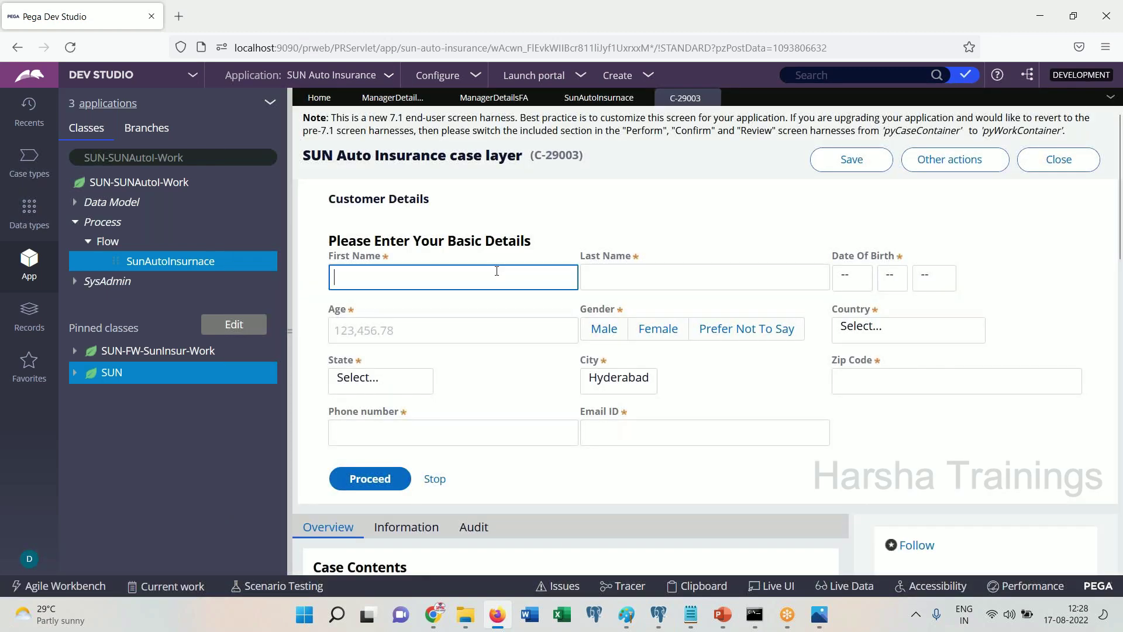
pyautogui.press('Tab')
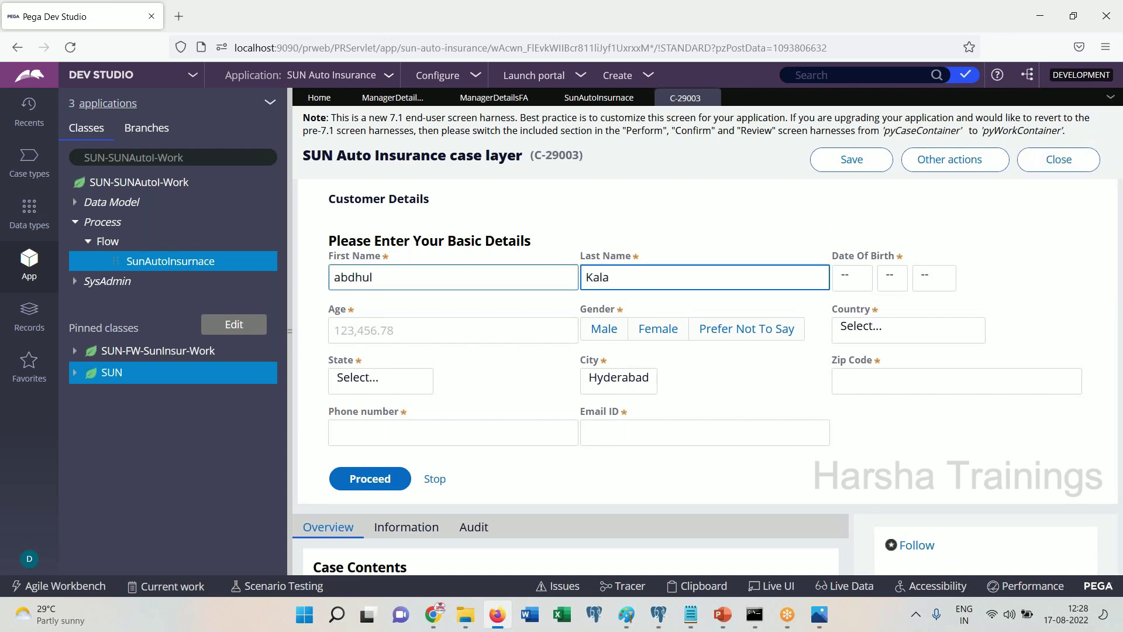
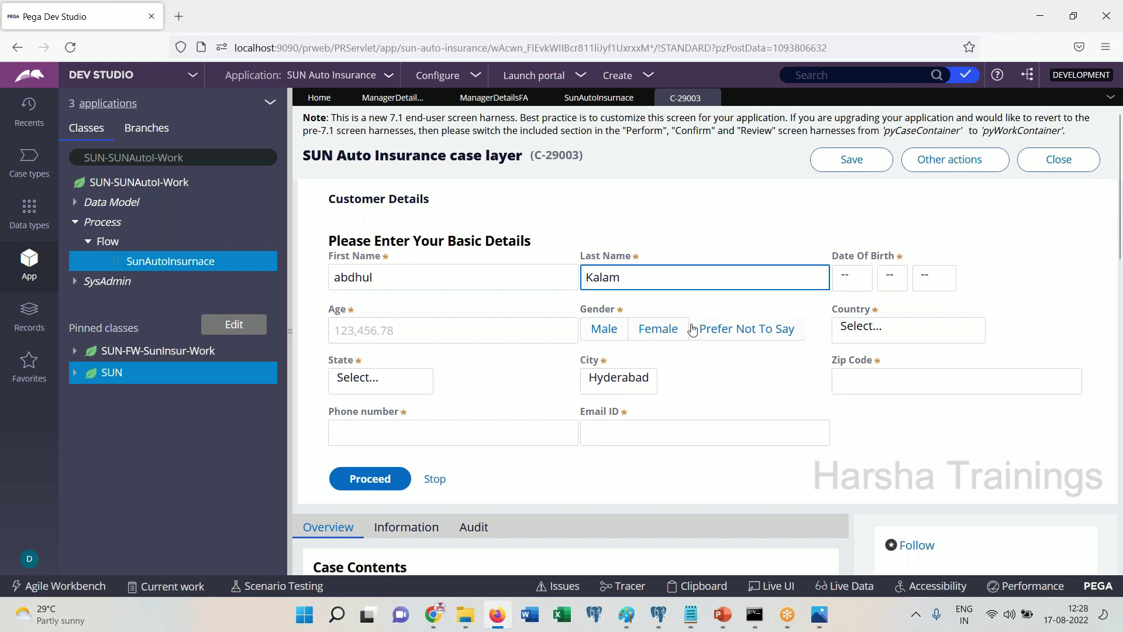
pyautogui.click(658, 328)
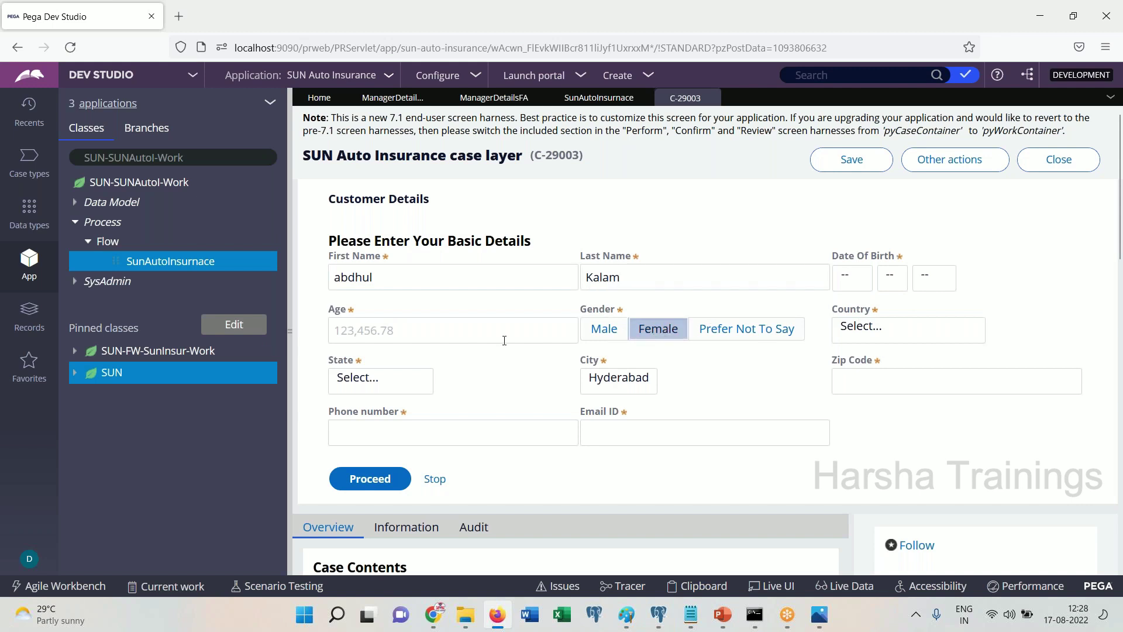
pyautogui.click(847, 280)
pyautogui.click(848, 367)
pyautogui.click(892, 278)
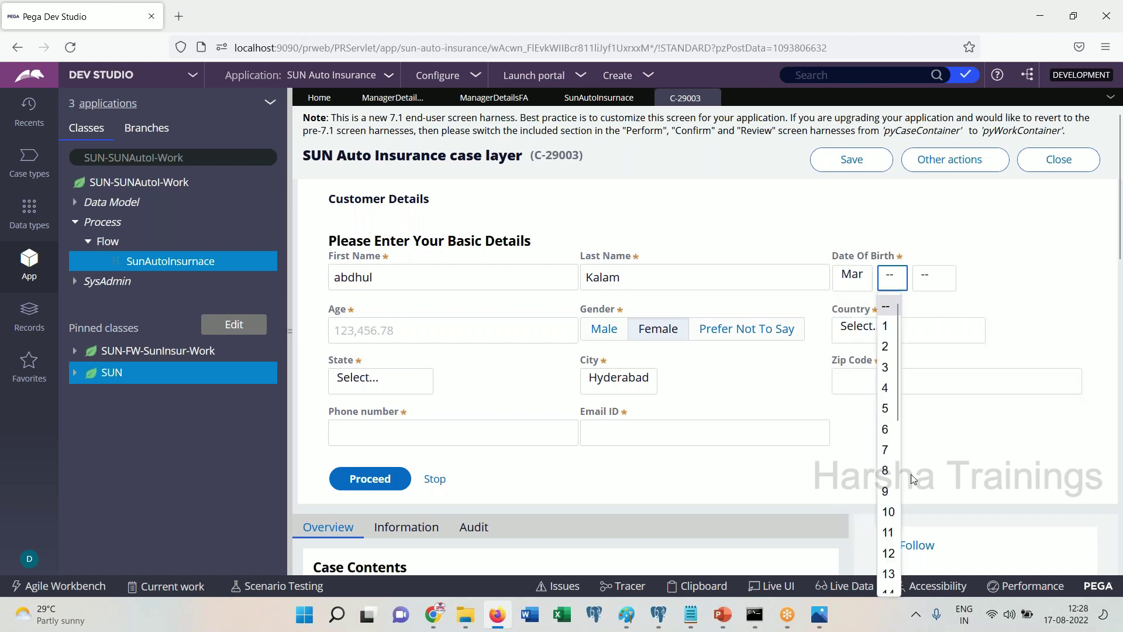
pyautogui.click(888, 512)
pyautogui.click(934, 278)
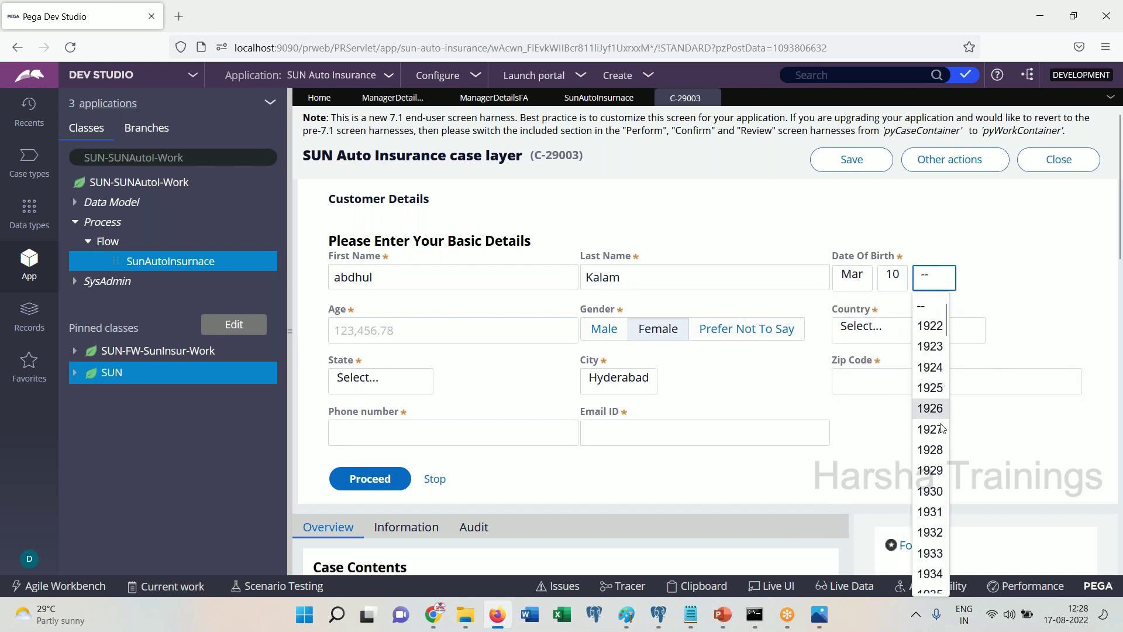
pyautogui.scroll(-5, 935, 567)
pyautogui.click(930, 566)
# Fill age 25, state Andhra Pradesh, city Warangal, zip 252525, phone and e-mail
pyautogui.click(383, 332)
pyautogui.write('25')
pyautogui.click(424, 379)
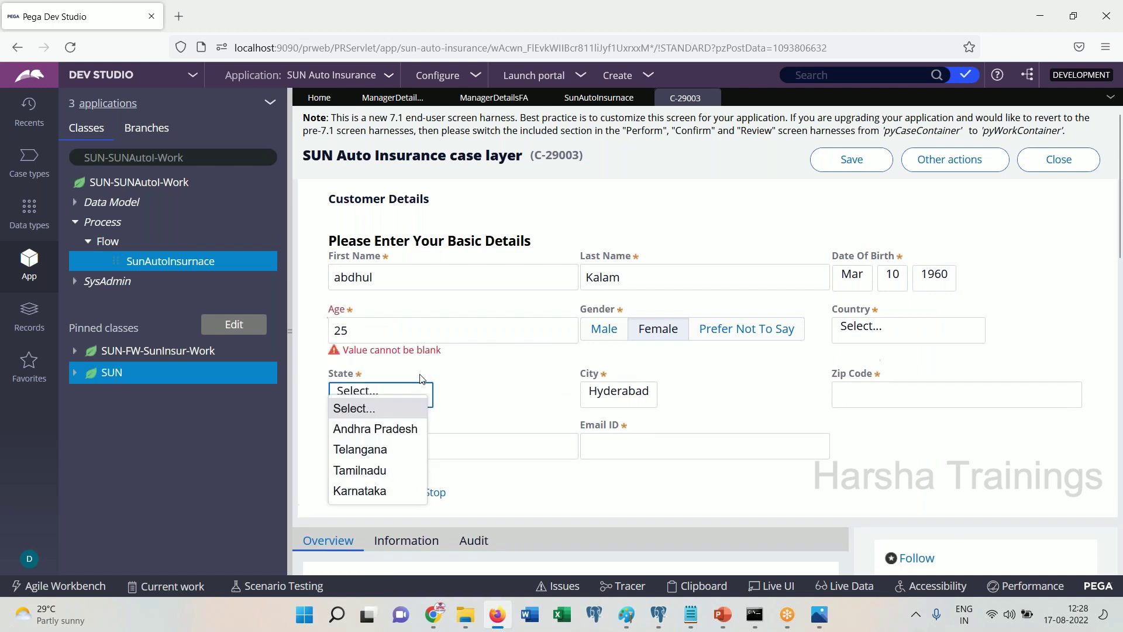
pyautogui.click(378, 430)
pyautogui.click(622, 401)
pyautogui.click(609, 442)
pyautogui.click(874, 380)
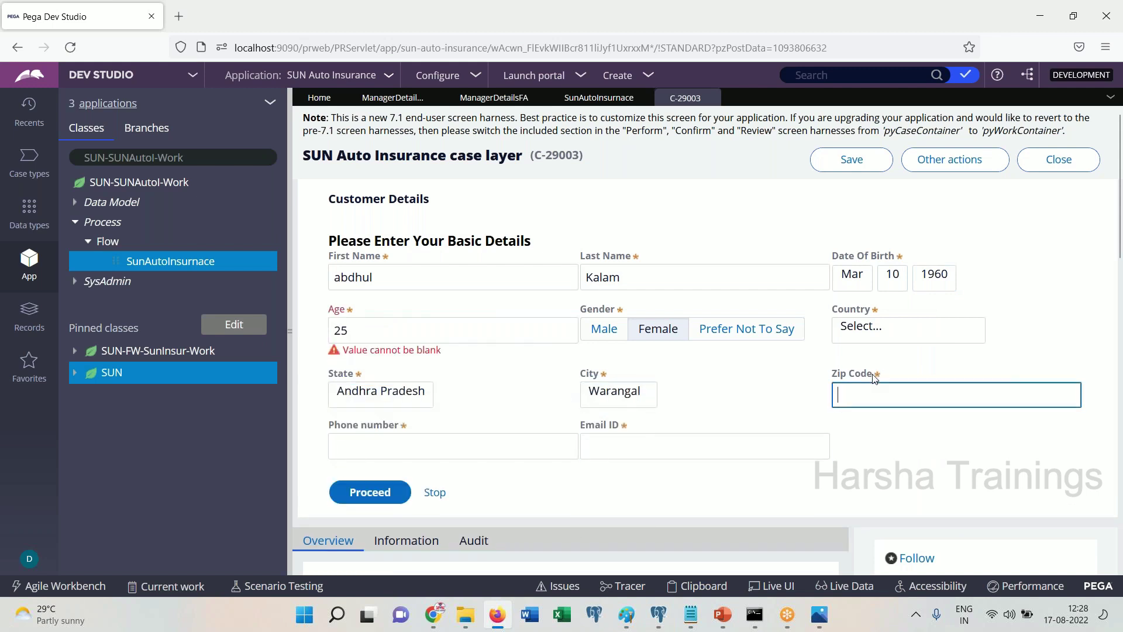
pyautogui.write('252525')
pyautogui.click(554, 458)
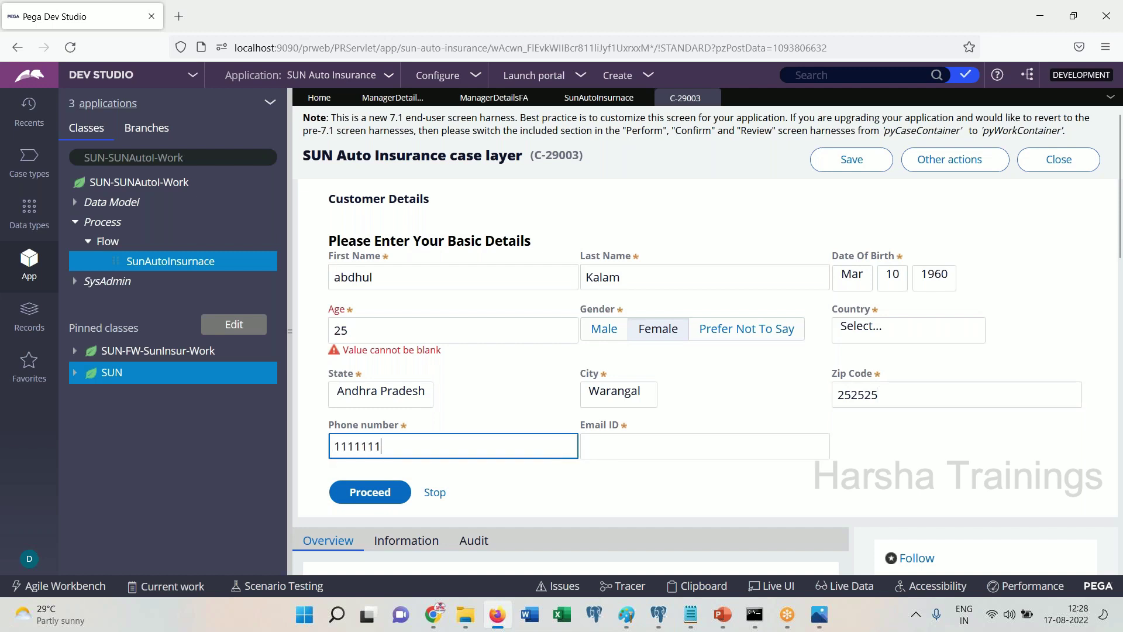
pyautogui.click(705, 446)
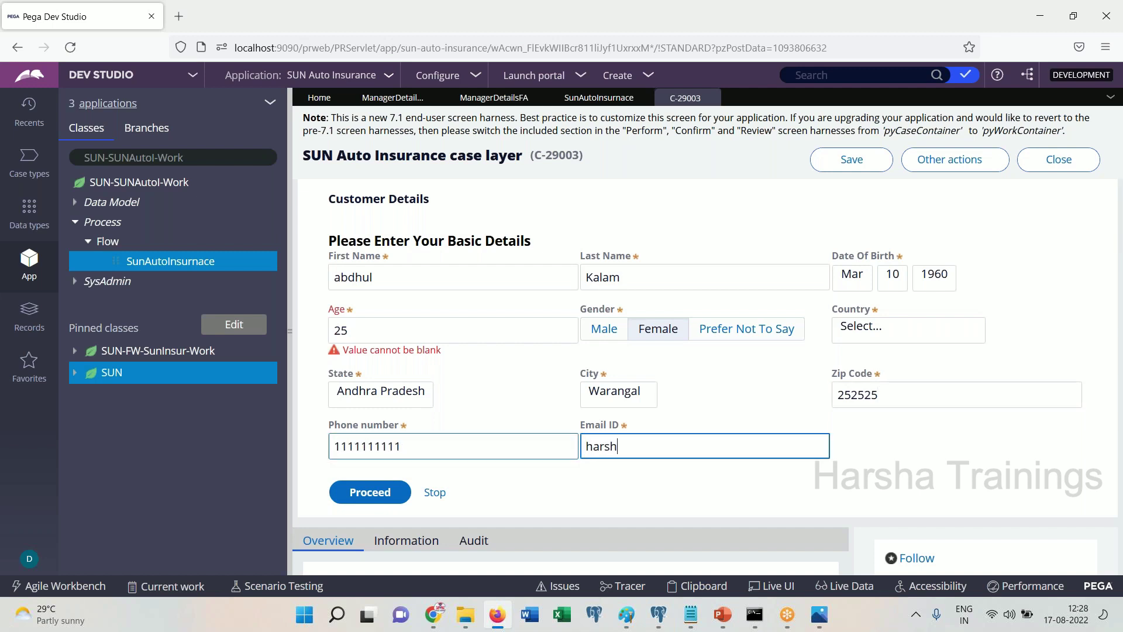
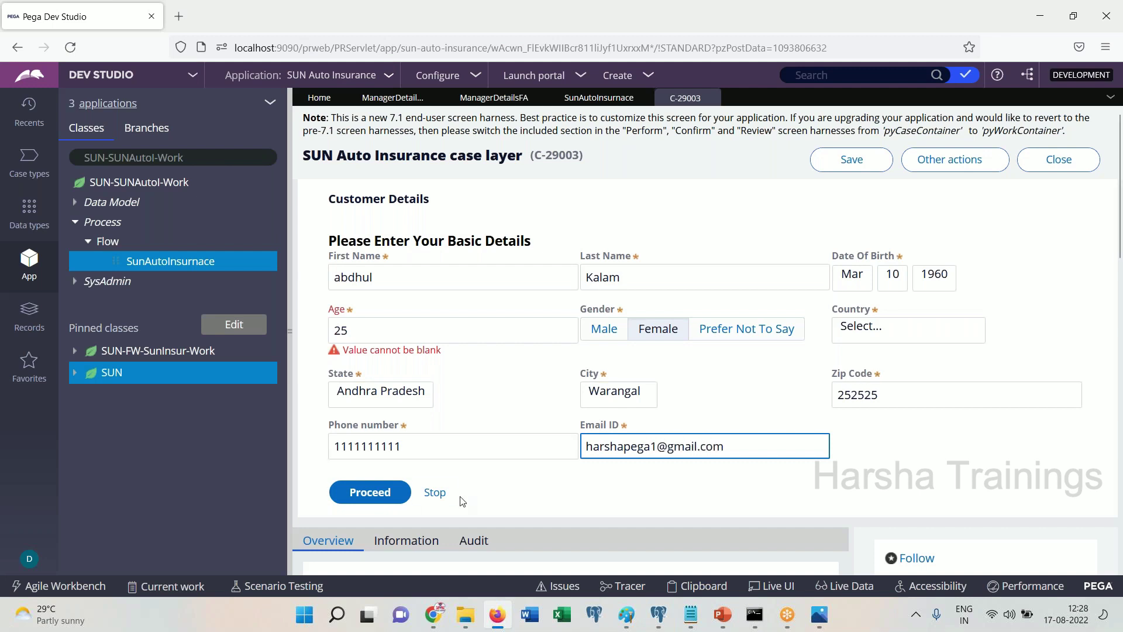
pyautogui.press('Tab')
# Clear the flagged-field warnings by choosing Country United Kingdom, then submit the form
pyautogui.press('Return')
pyautogui.click(681, 353)
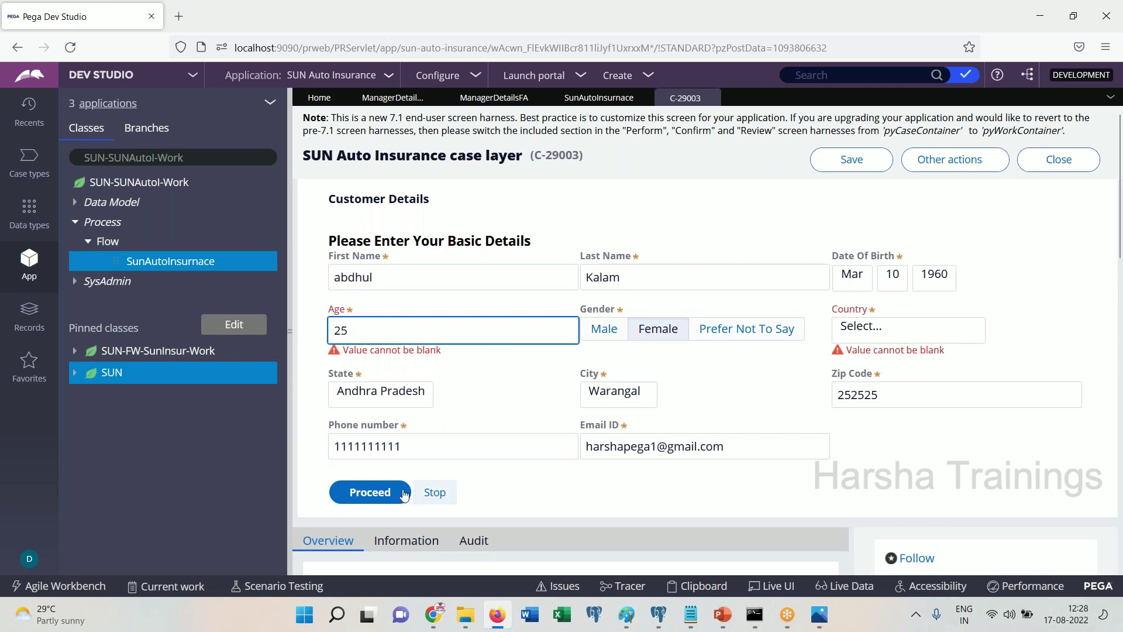
pyautogui.click(434, 492)
pyautogui.click(681, 354)
pyautogui.click(907, 329)
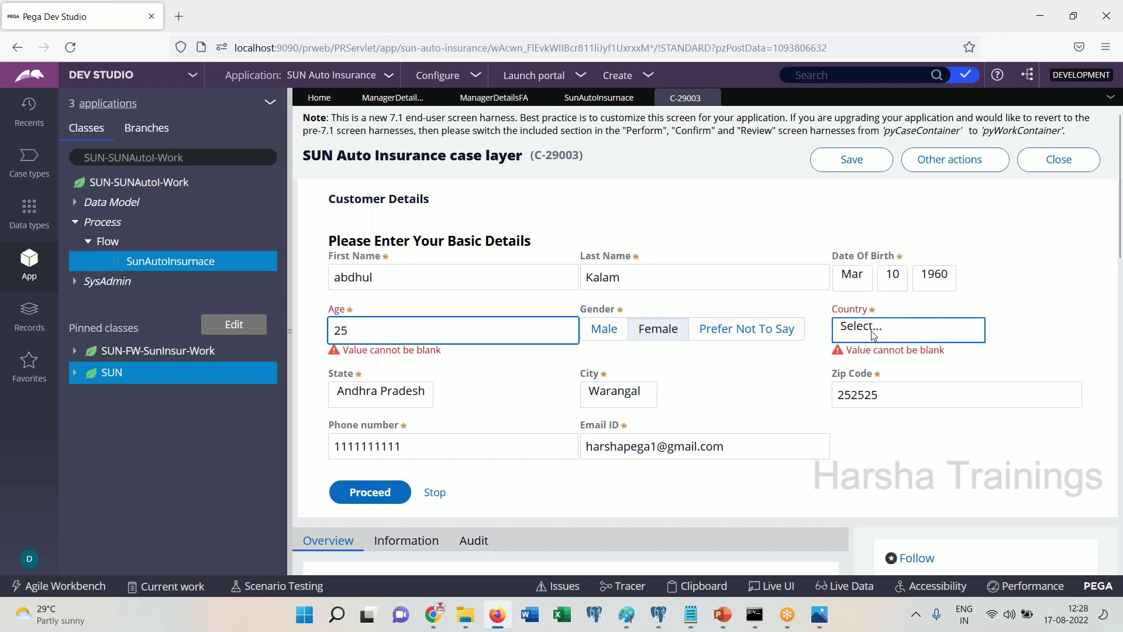
pyautogui.click(887, 412)
pyautogui.click(467, 454)
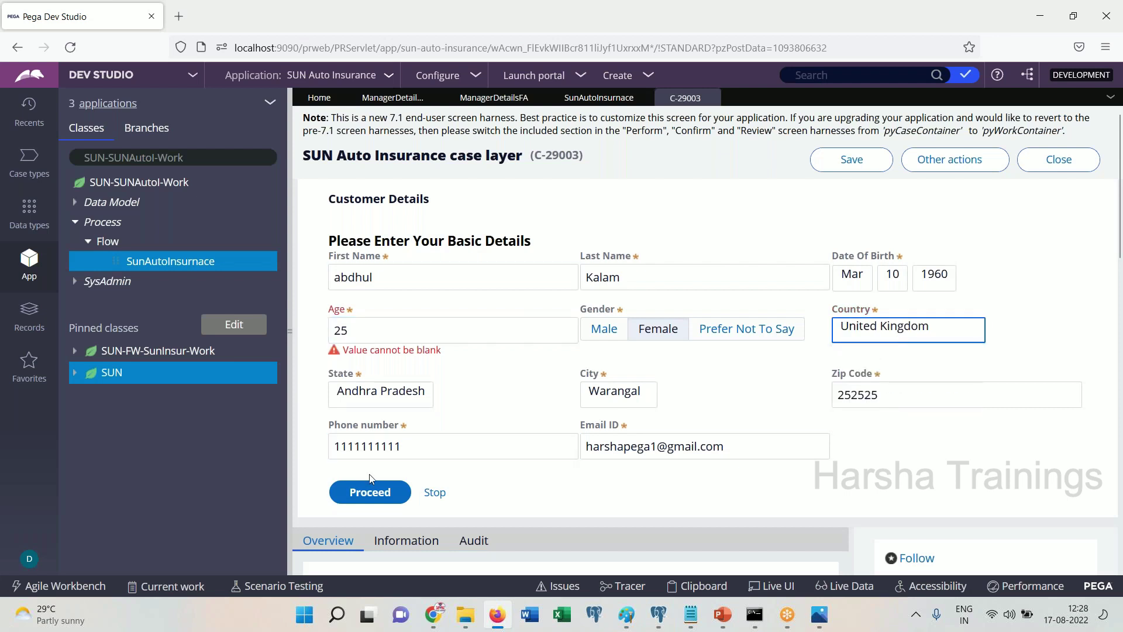
pyautogui.click(386, 486)
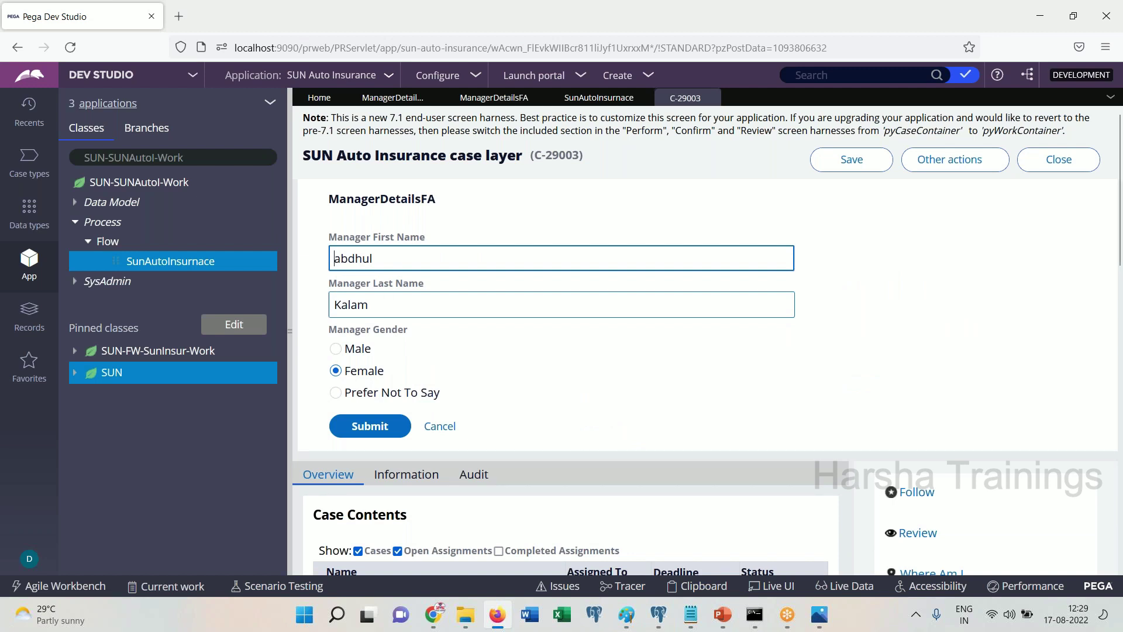
# Replace the manager's first and last name, choose gender Prefer Not To Say, and submit
pyautogui.click(384, 305)
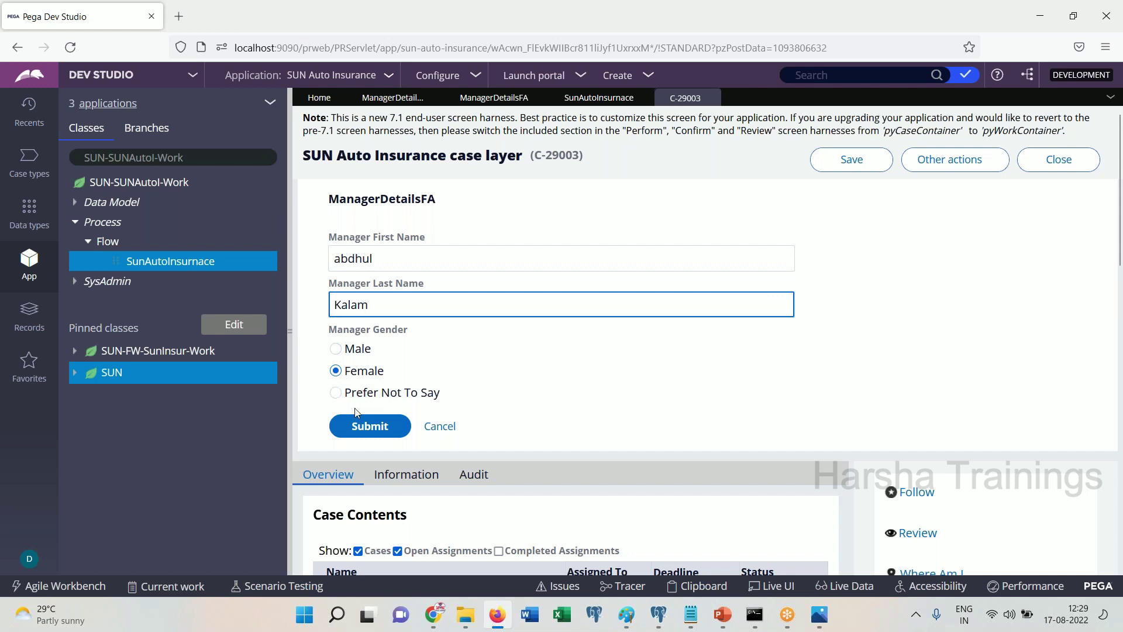
pyautogui.moveTo(440, 626)
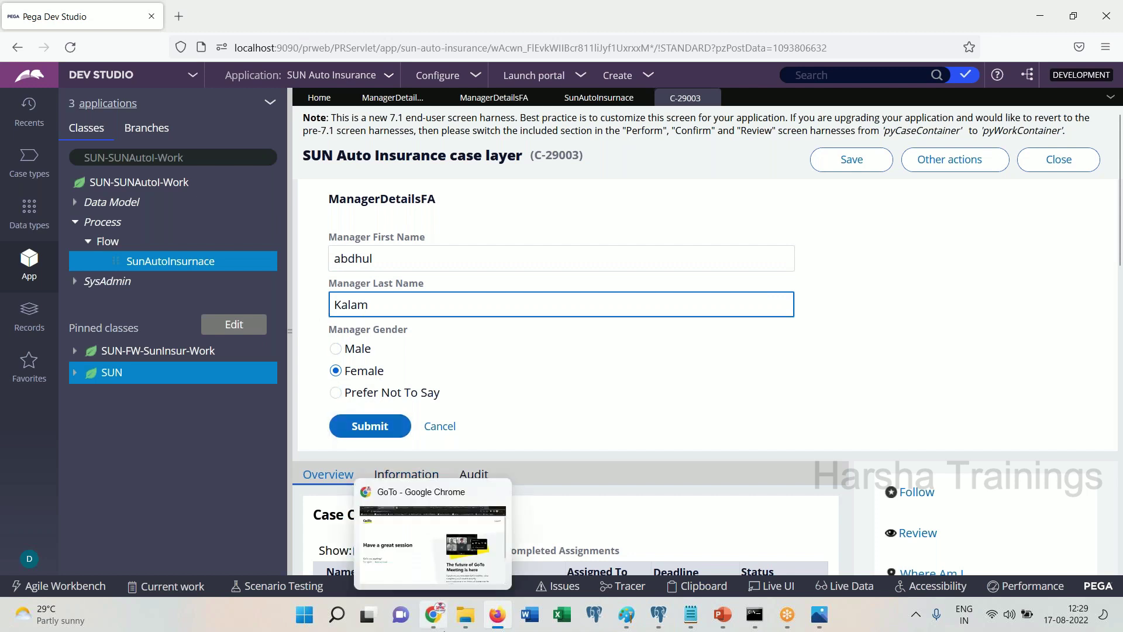
pyautogui.click(657, 410)
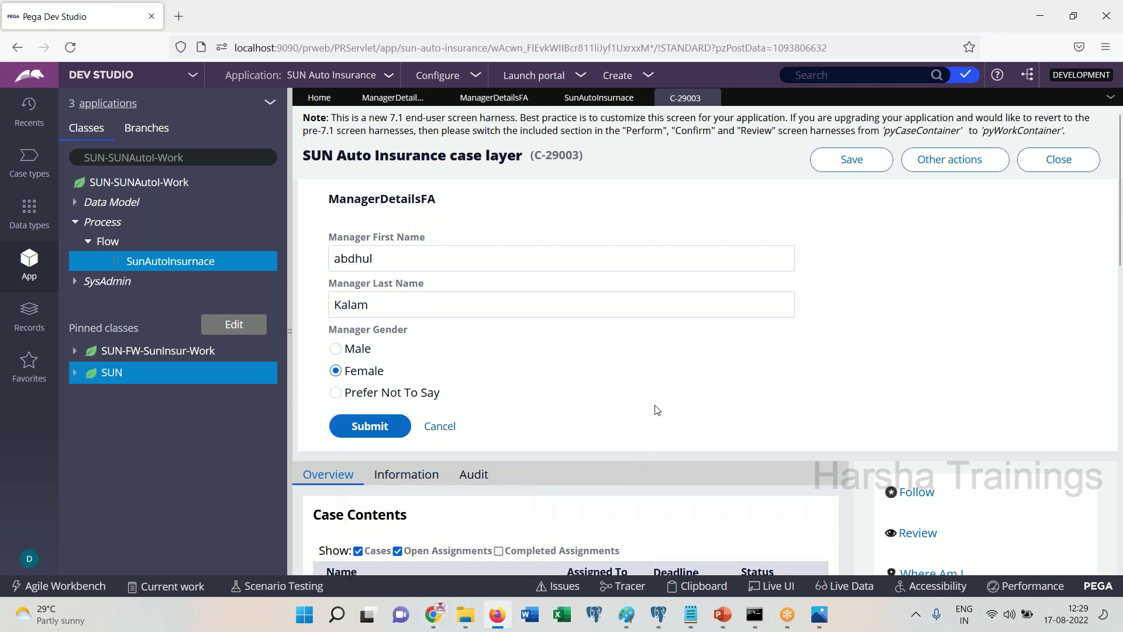
pyautogui.doubleClick(352, 257)
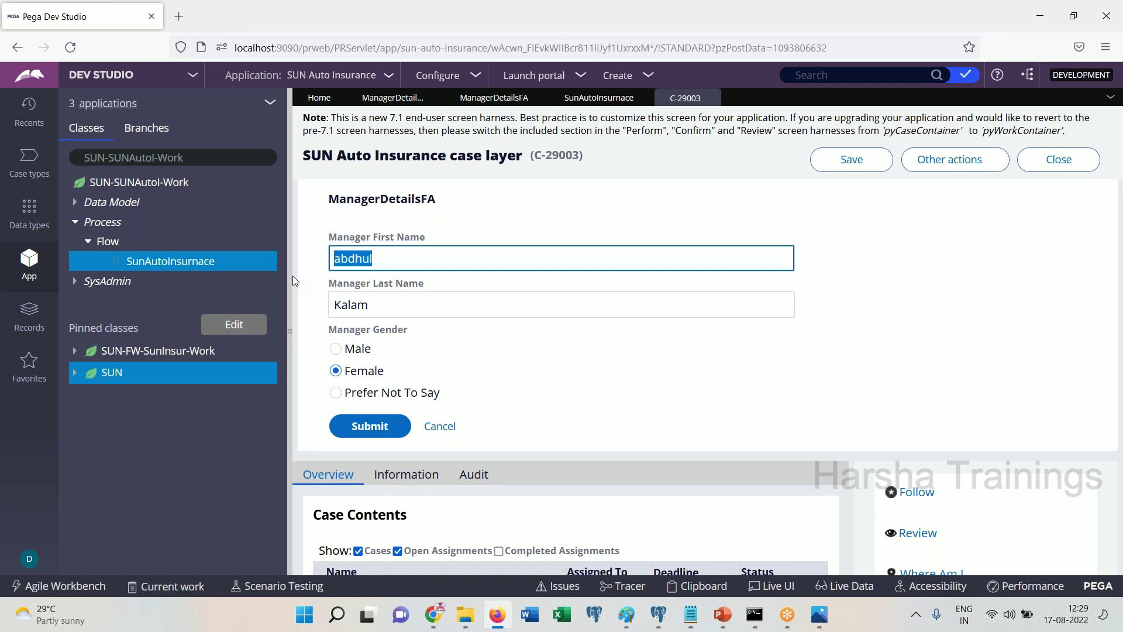
pyautogui.press('Tab')
pyautogui.press('Tab')
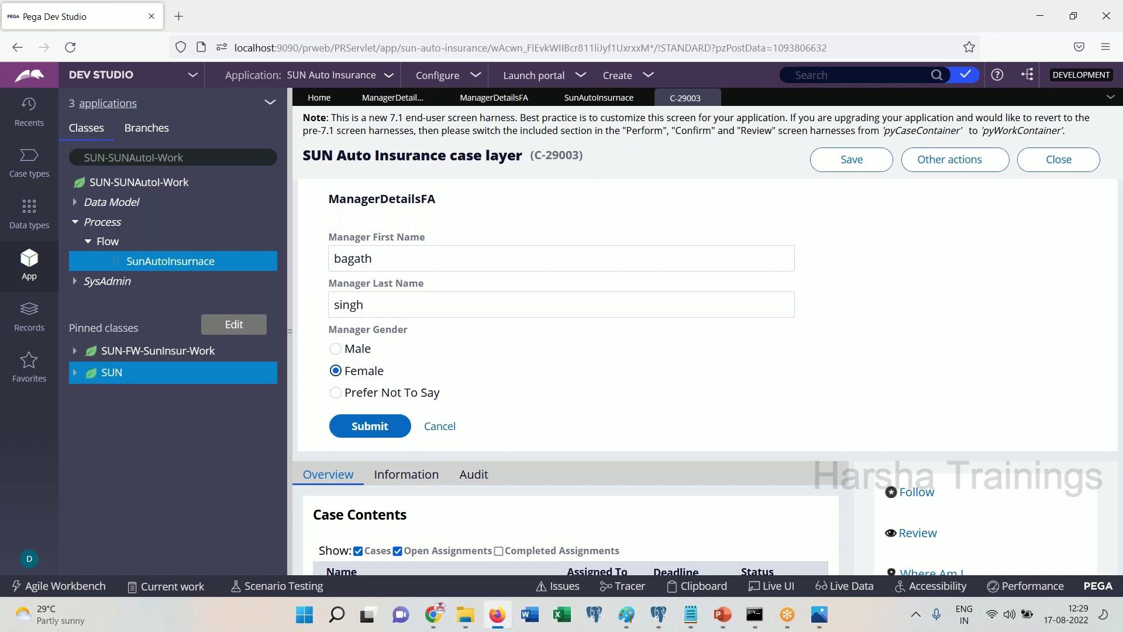
pyautogui.click(336, 349)
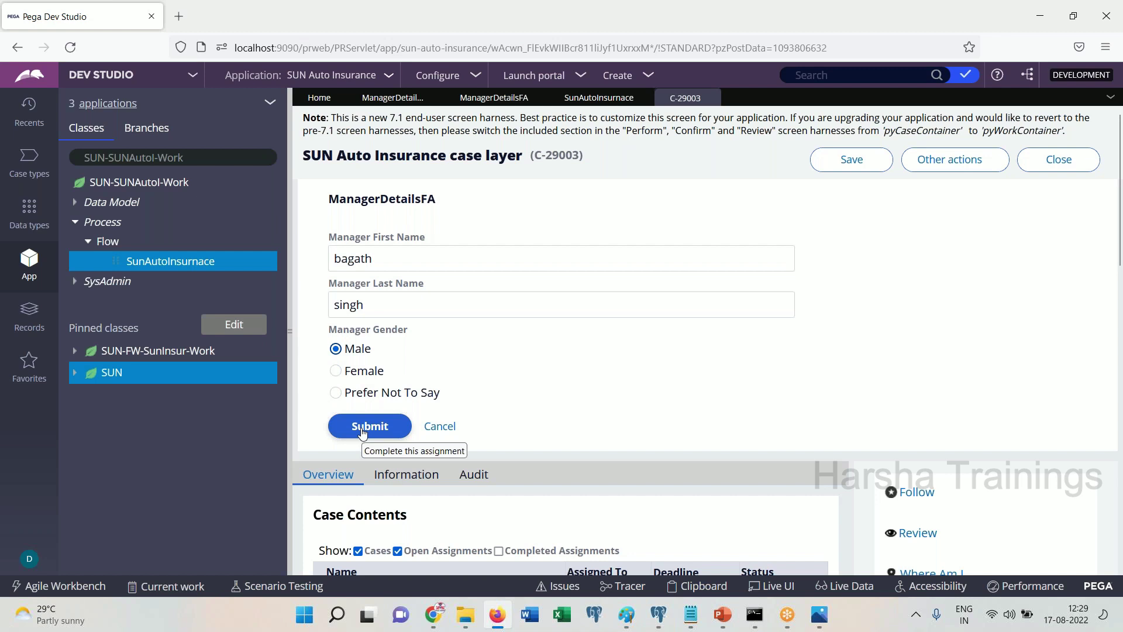
pyautogui.click(335, 393)
pyautogui.click(368, 428)
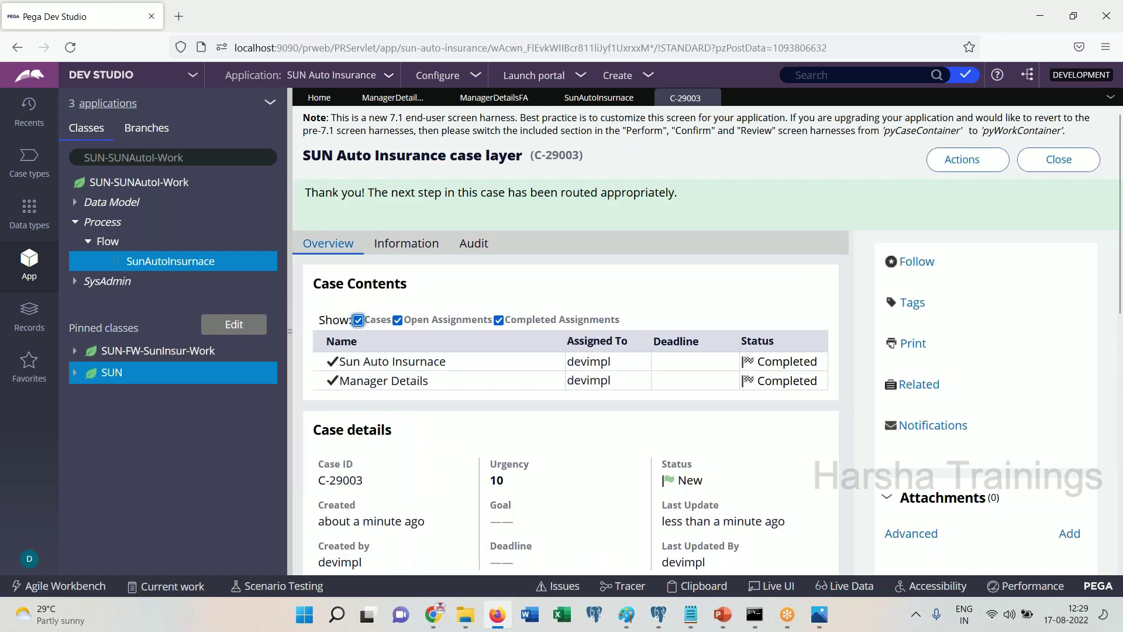
# Open pyWorkPage in the Clipboard viewer and highlight its stored FirstName value
pyautogui.click(701, 585)
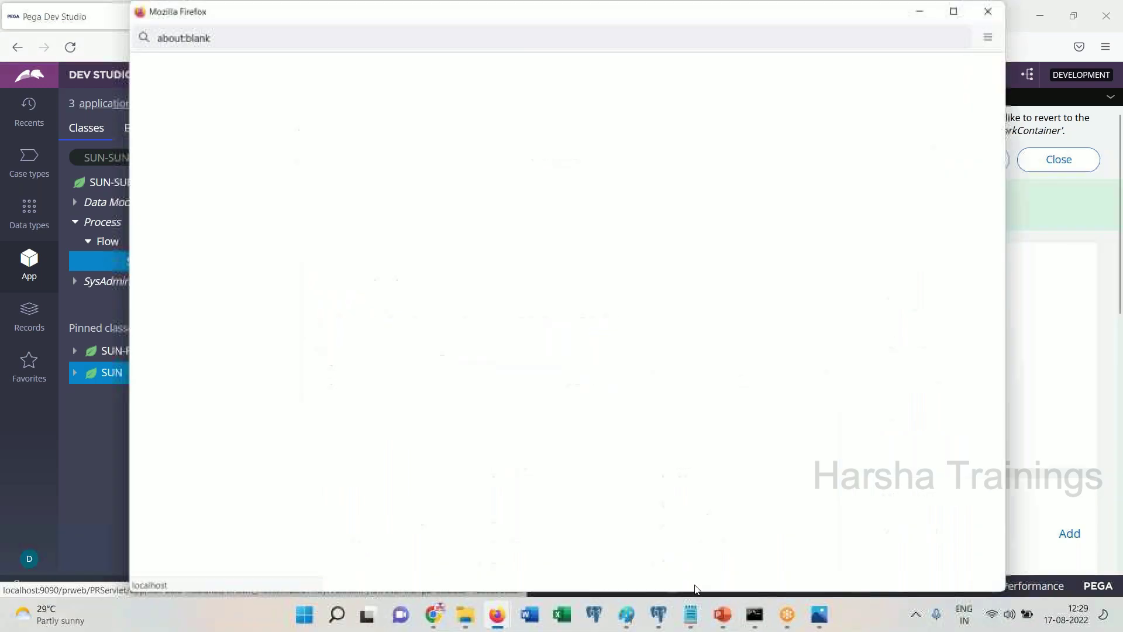
pyautogui.scroll(-5, 379, 419)
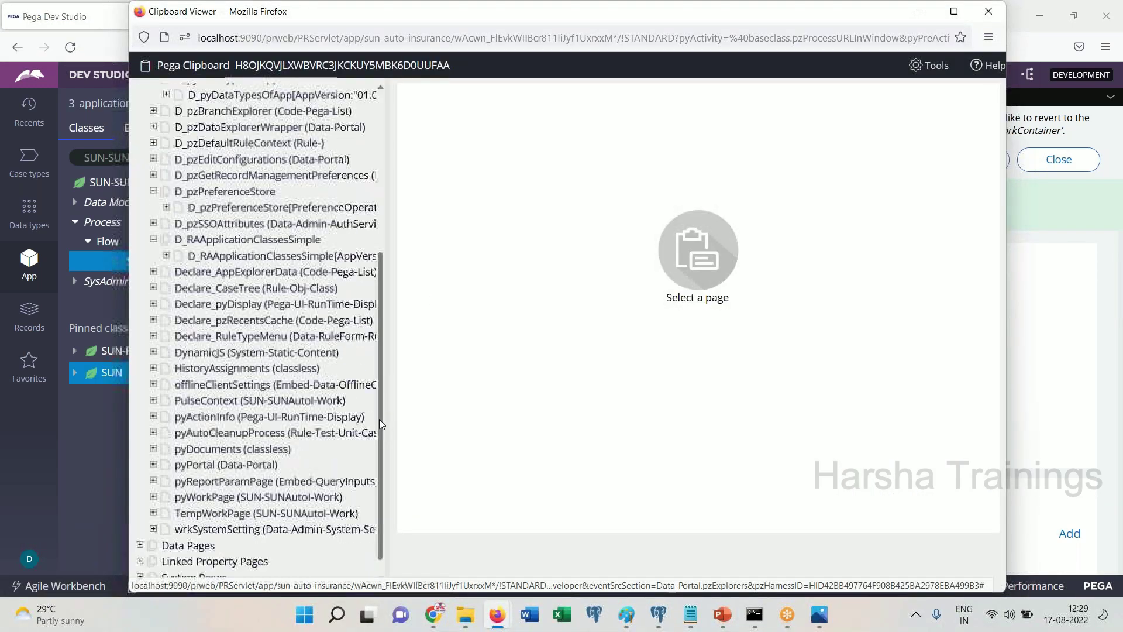
pyautogui.click(257, 474)
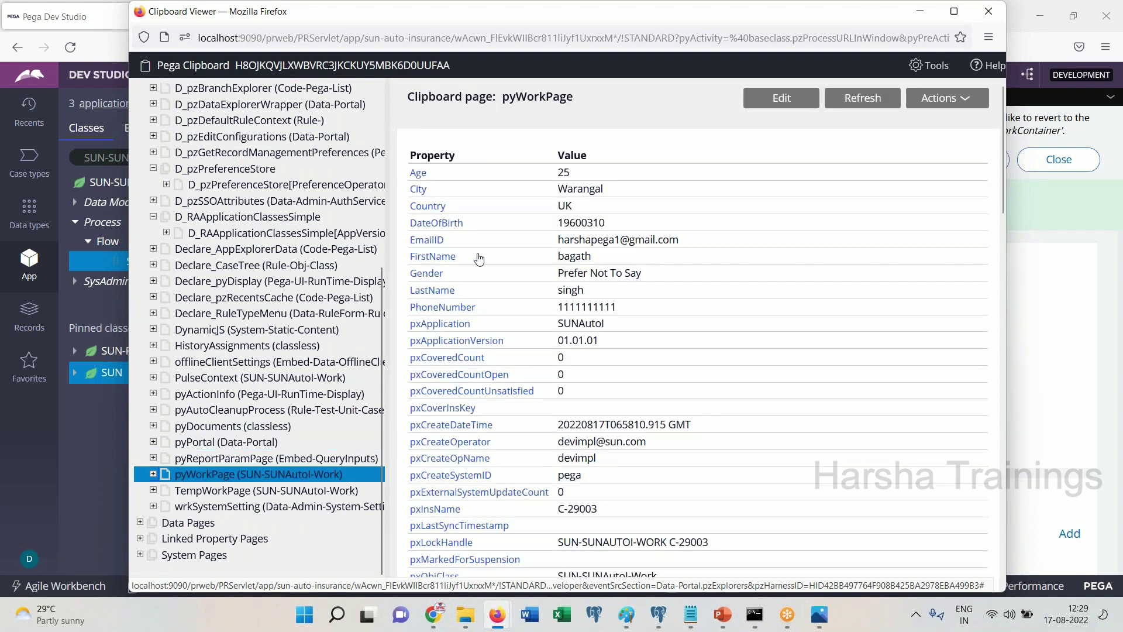
pyautogui.moveTo(592, 275); pyautogui.dragTo(560, 266)
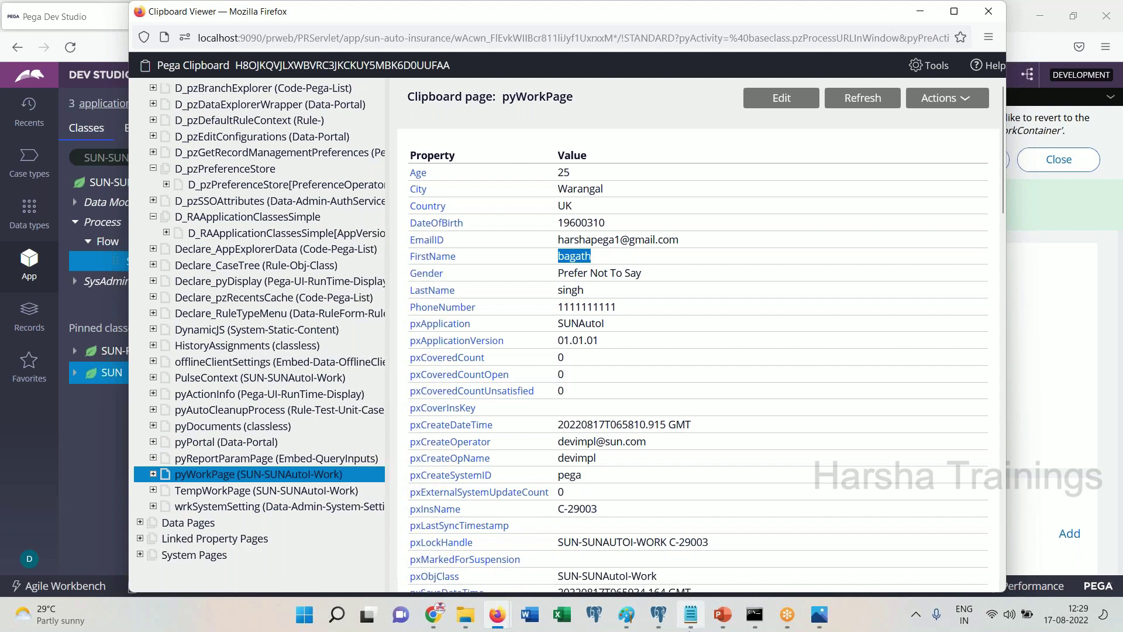
# Check the earlier notes, hide them, and bring up a blank Notepad window
pyautogui.click(690, 625)
pyautogui.click(591, 382)
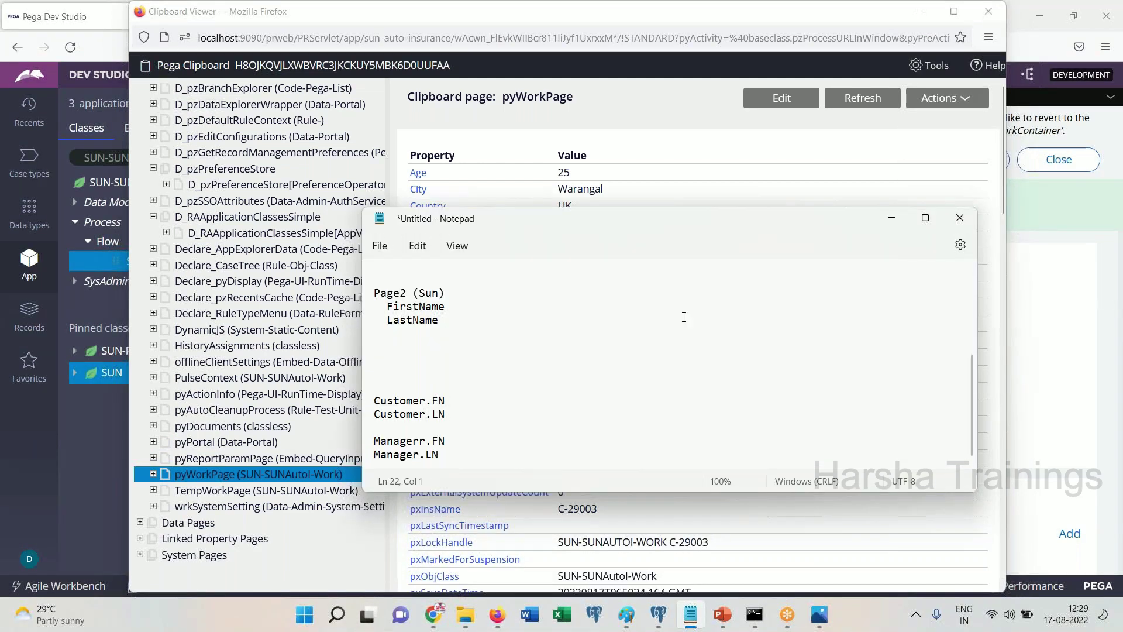
pyautogui.click(895, 217)
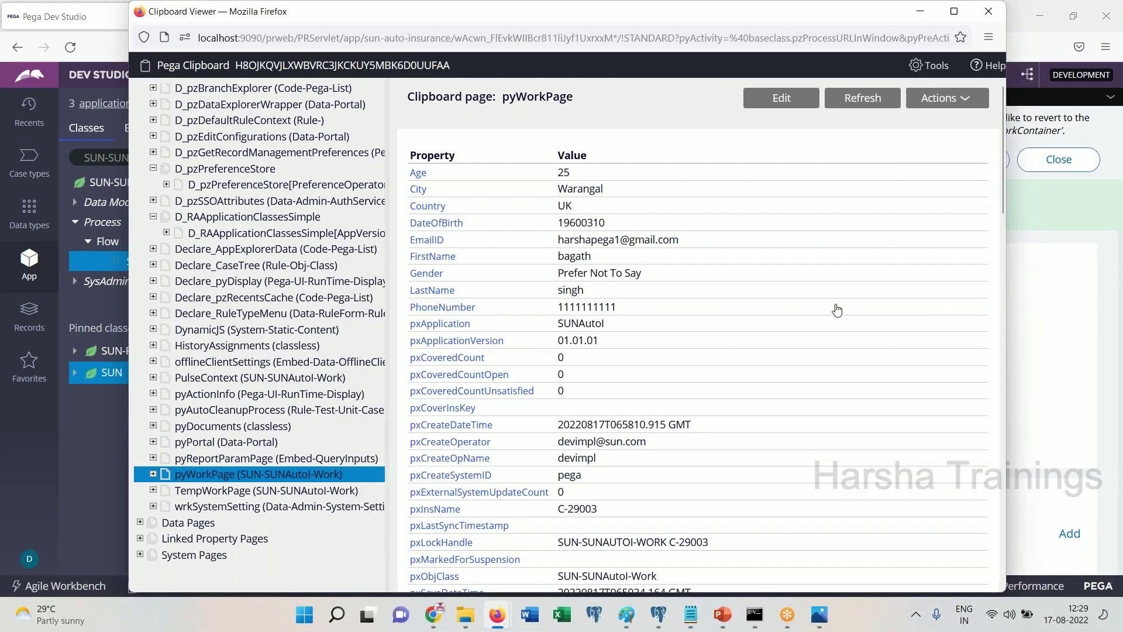
pyautogui.click(690, 614)
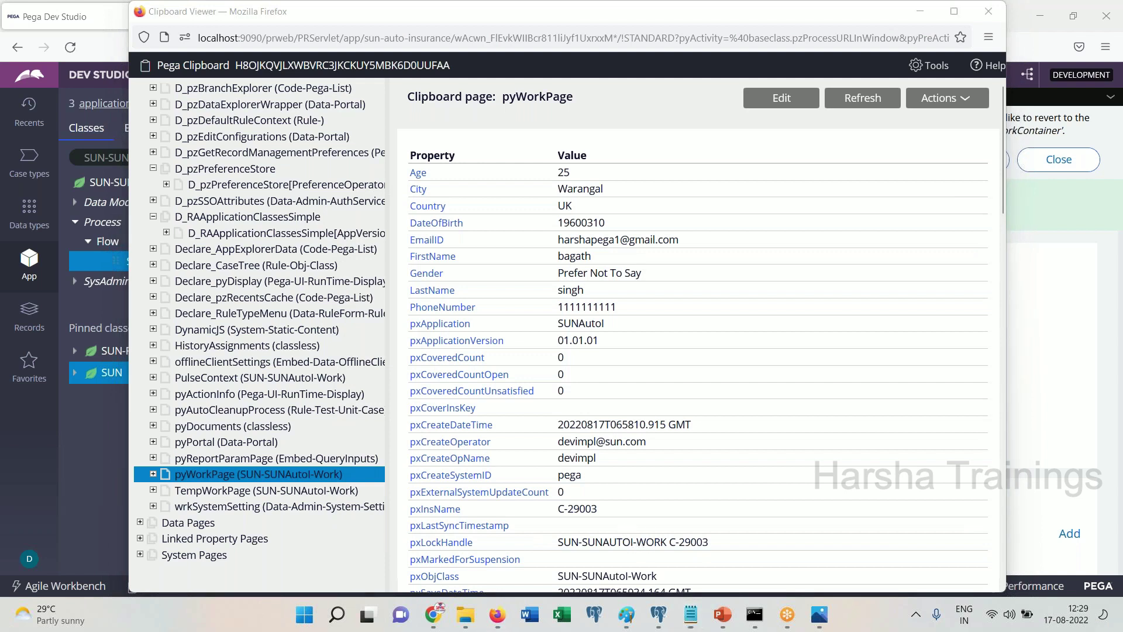
# In a maximized Notepad, type 'define firstname, lastname', the screen 1 set statements and screen2
pyautogui.click(571, 257)
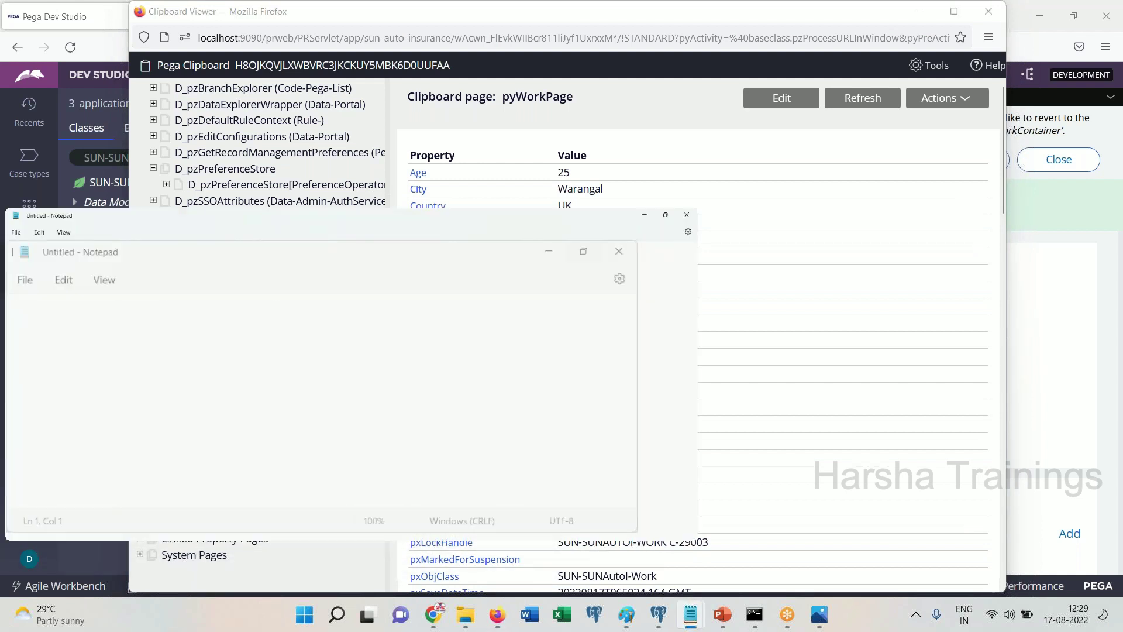
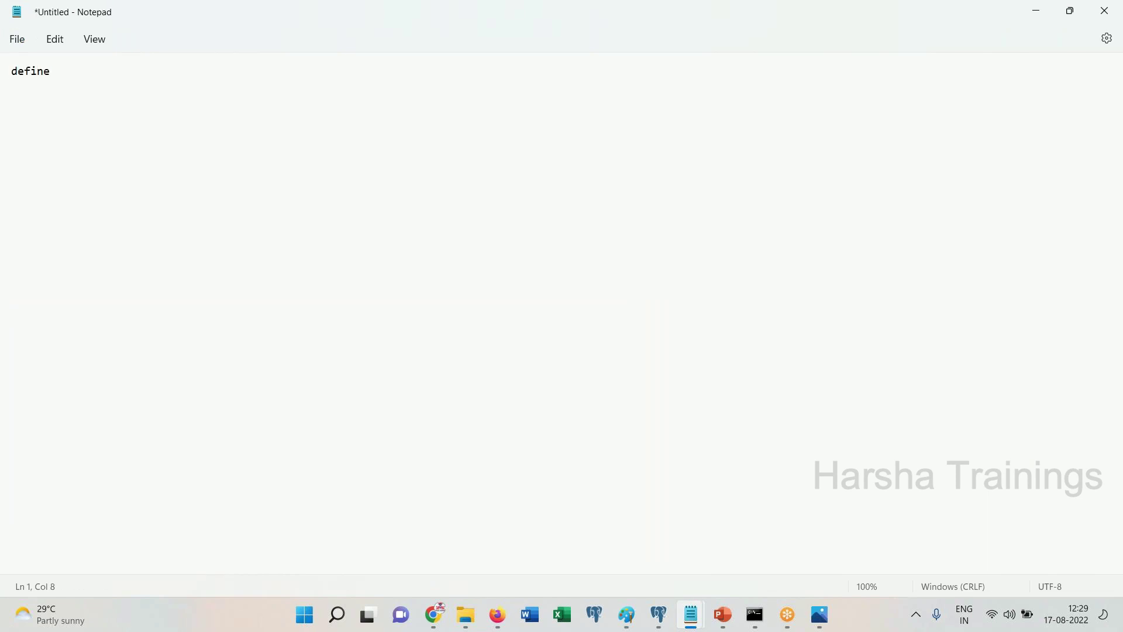
pyautogui.press('Return')
pyautogui.press('BackSpace')
pyautogui.press('Return')
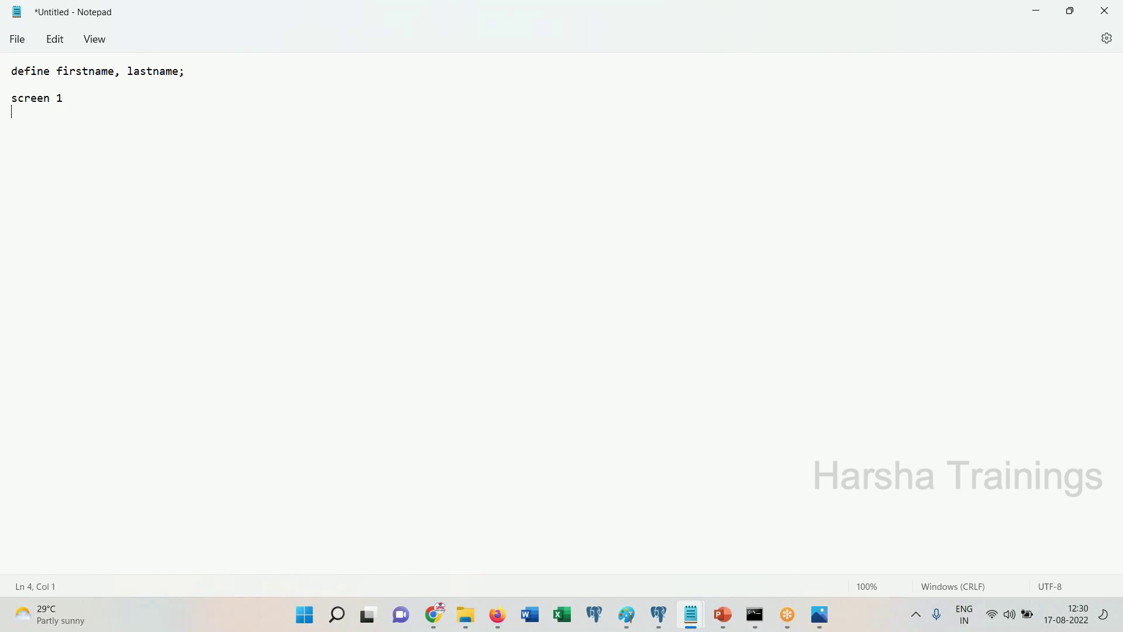
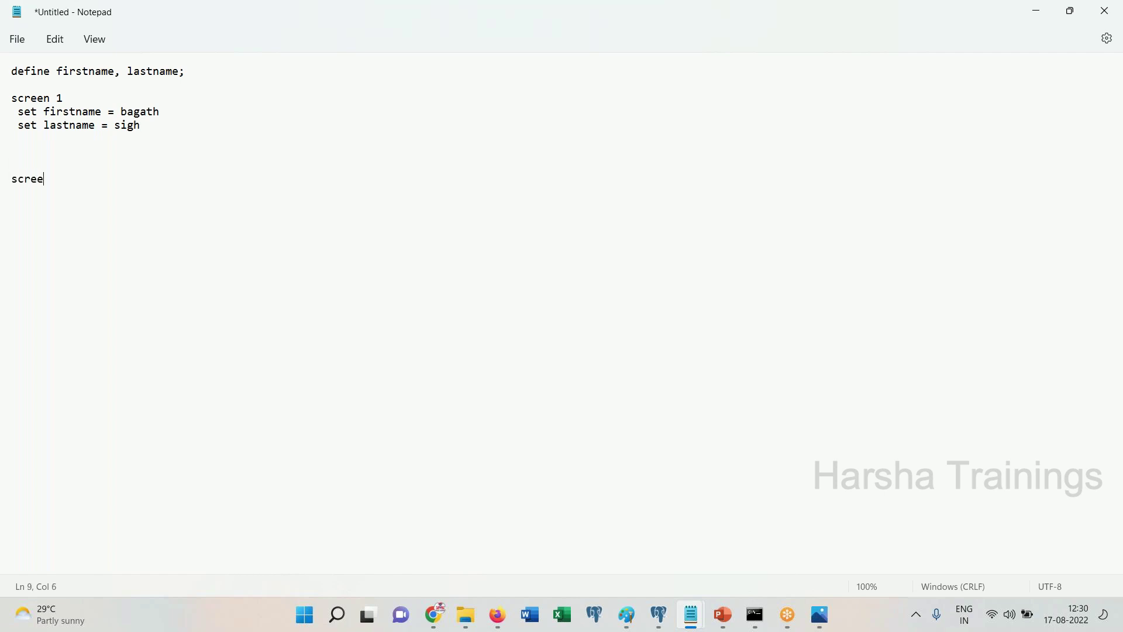
pyautogui.press('Return')
# Complete the screen2 line so firstname reuses the screen 1 value, then return to Pega
pyautogui.doubleClick(41, 193)
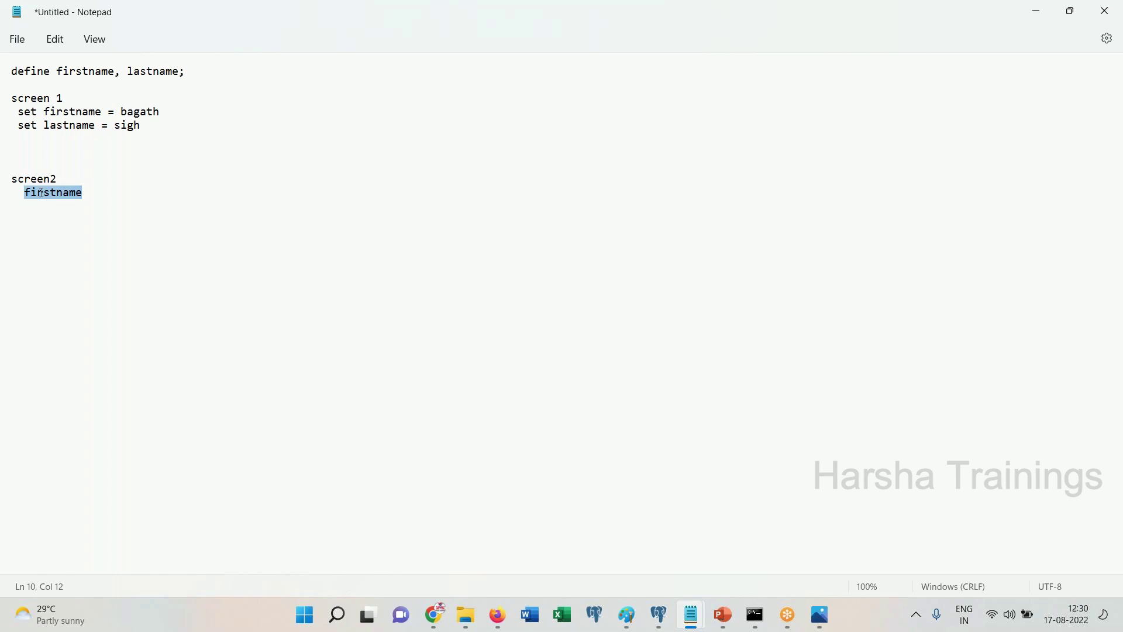
pyautogui.tripleClick(140, 112)
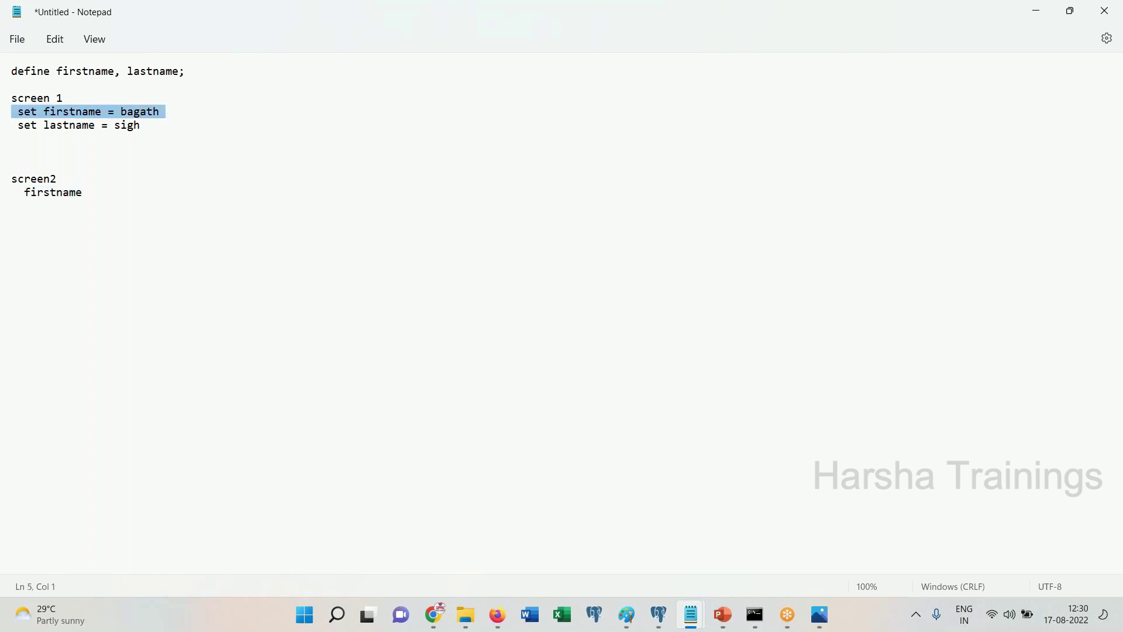
pyautogui.click(140, 197)
pyautogui.write('= bagath')
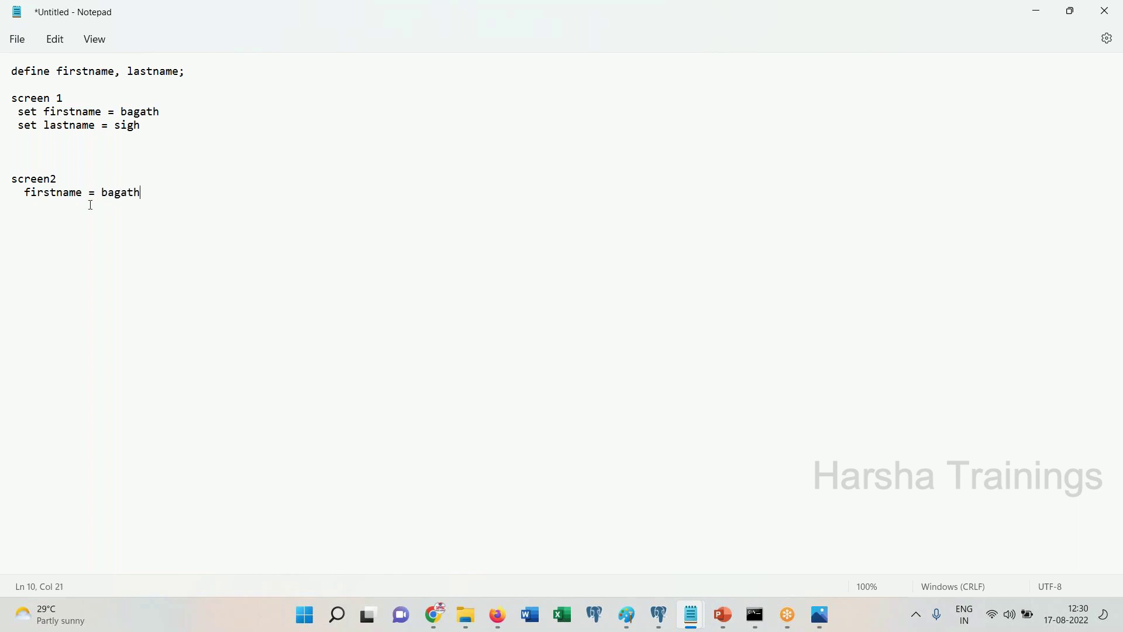
pyautogui.moveTo(12, 193); pyautogui.dragTo(141, 193)
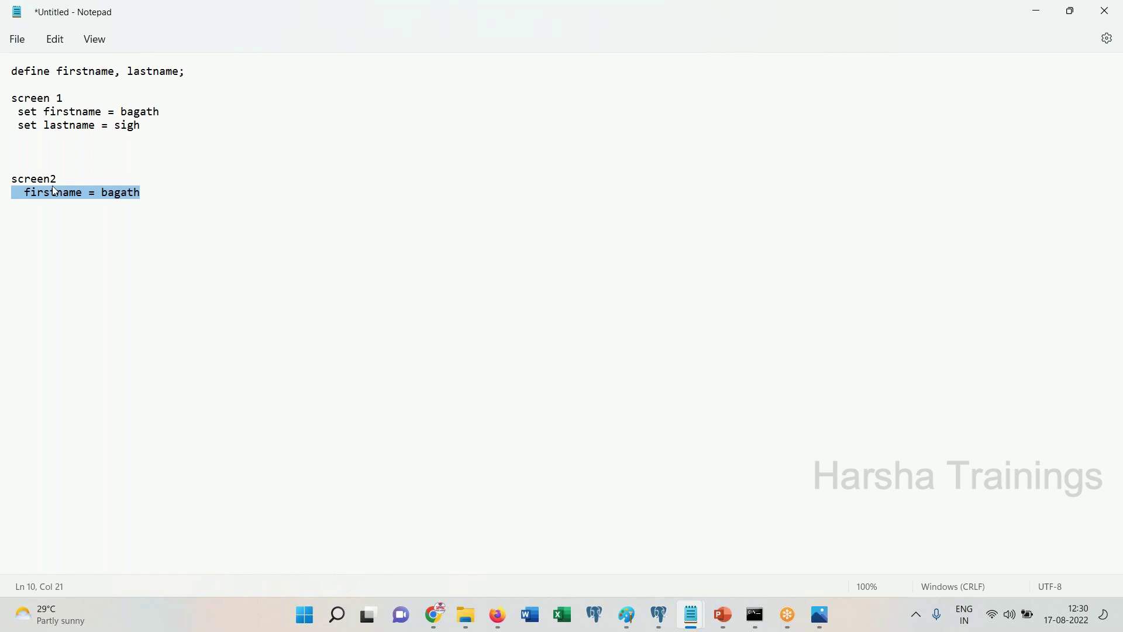
pyautogui.doubleClick(52, 100)
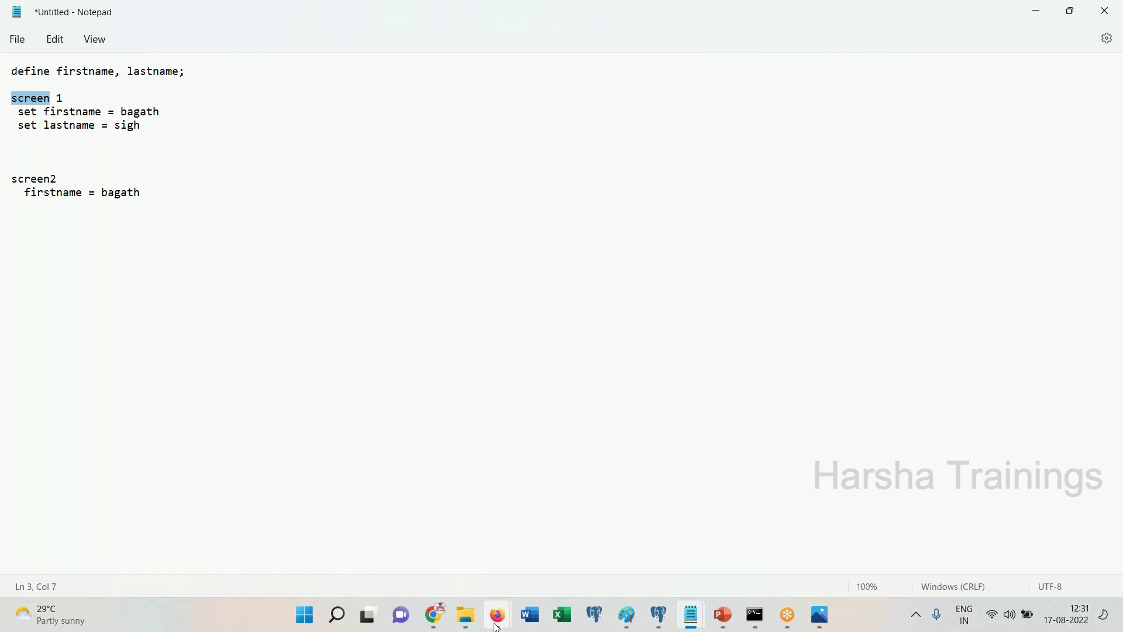
pyautogui.moveTo(497, 615)
pyautogui.click(456, 551)
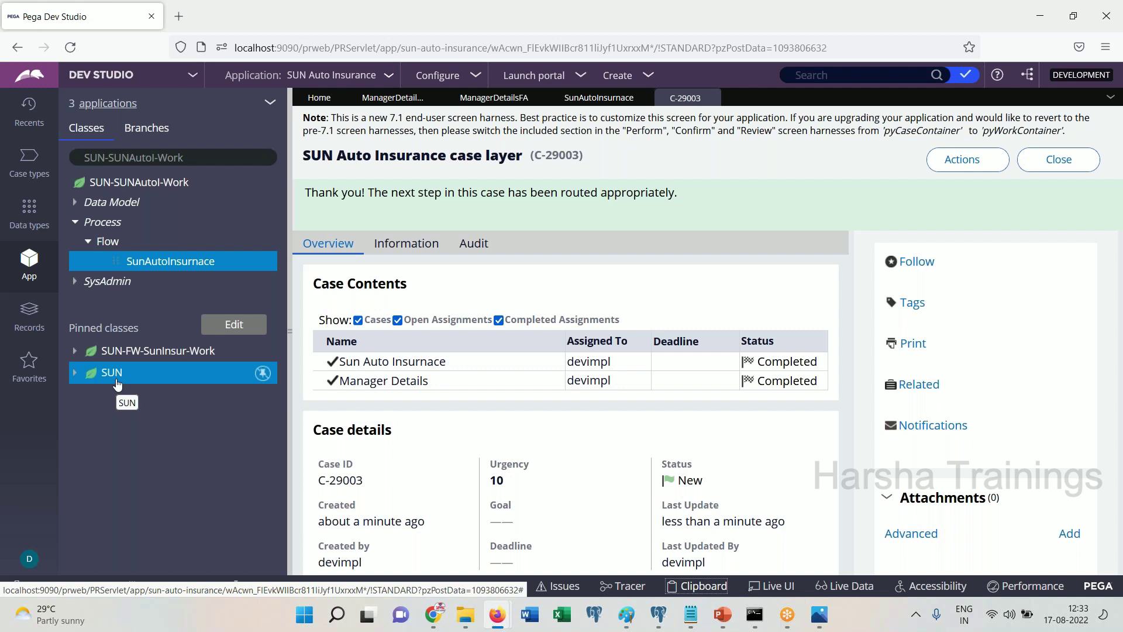
# Open the pinned SUN class, then close its tab to return to case C-29003
pyautogui.click(117, 383)
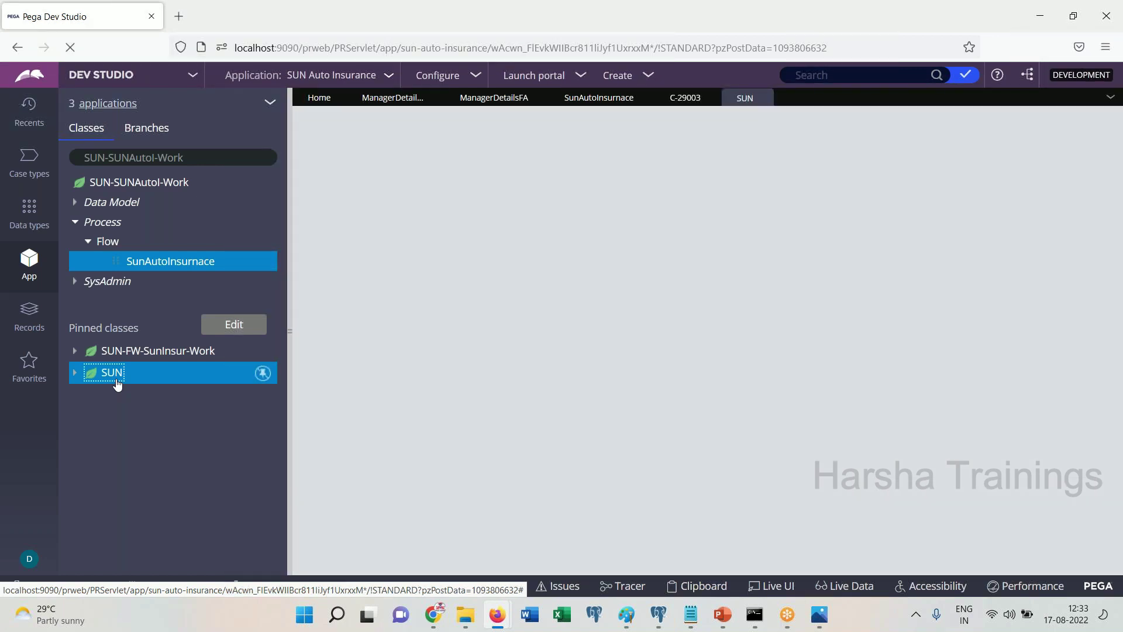
pyautogui.click(793, 97)
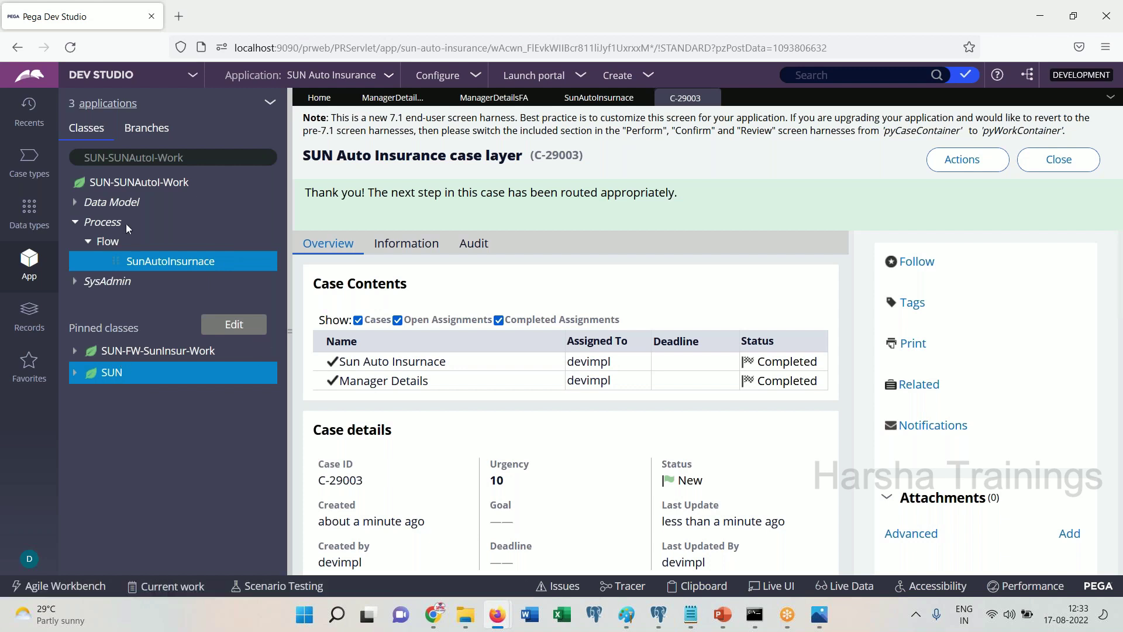
# Collapse the Process tree and list the SUN-SUNAutoI-Data-Person class's FN and LN properties
pyautogui.click(87, 242)
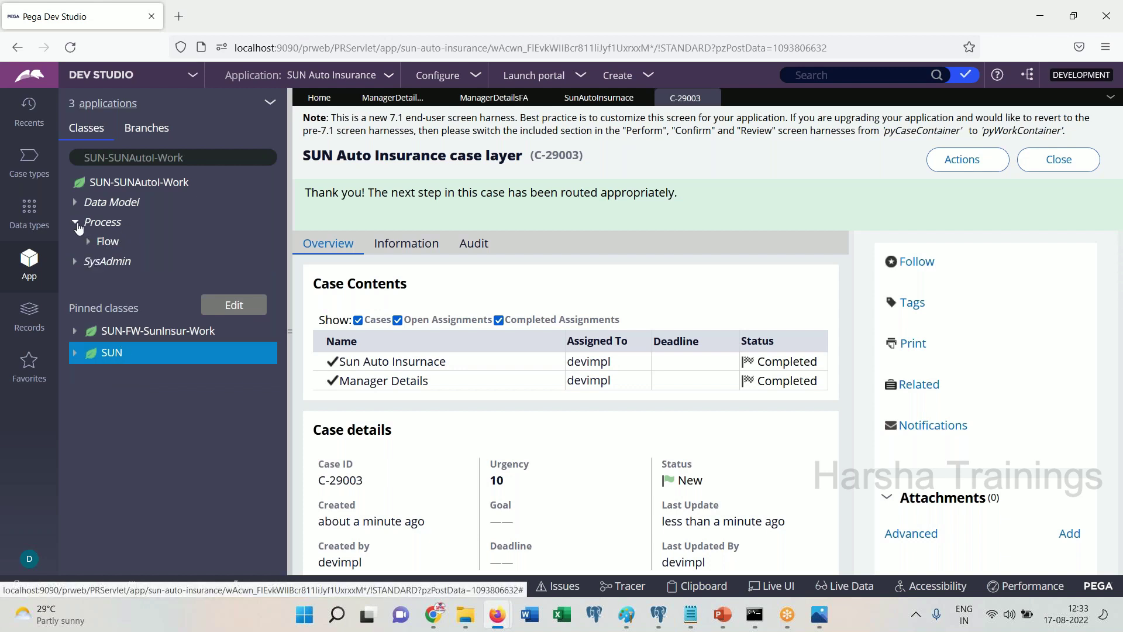
pyautogui.click(76, 226)
pyautogui.click(200, 160)
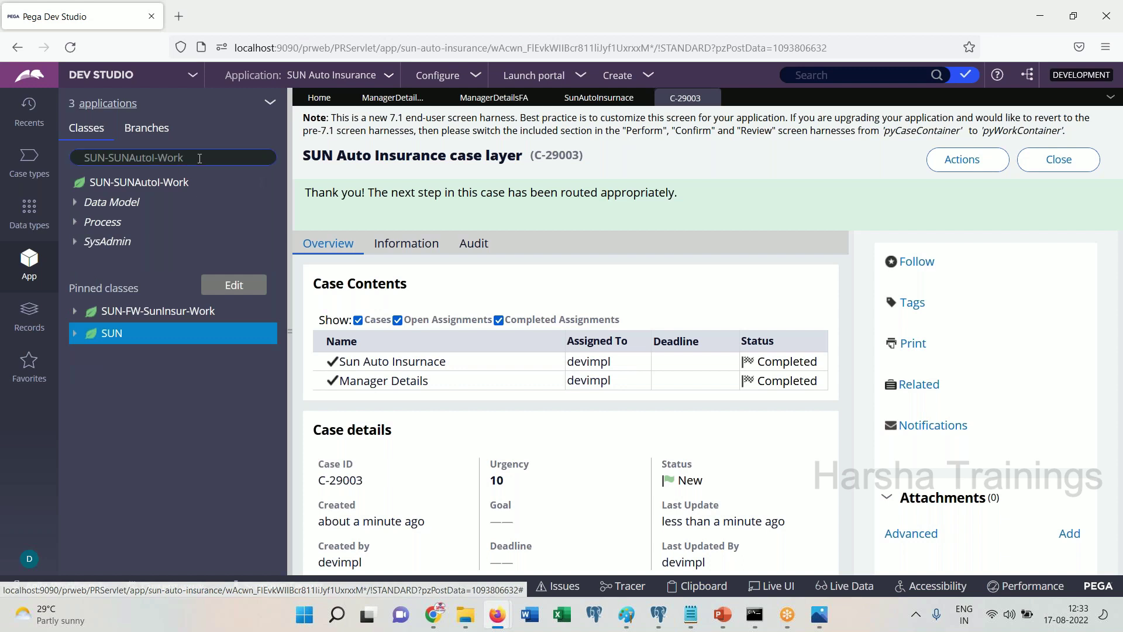
pyautogui.press('BackSpace')
pyautogui.press('BackSpace')
pyautogui.press('BackSpace')
pyautogui.press('BackSpace')
pyautogui.press('BackSpace')
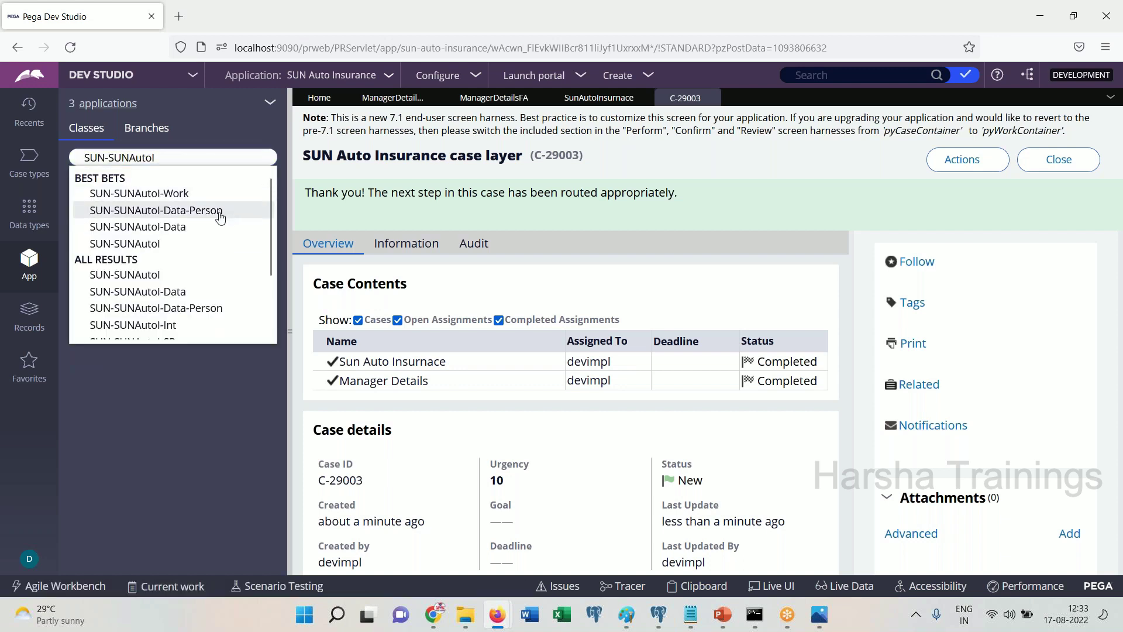
pyautogui.click(220, 215)
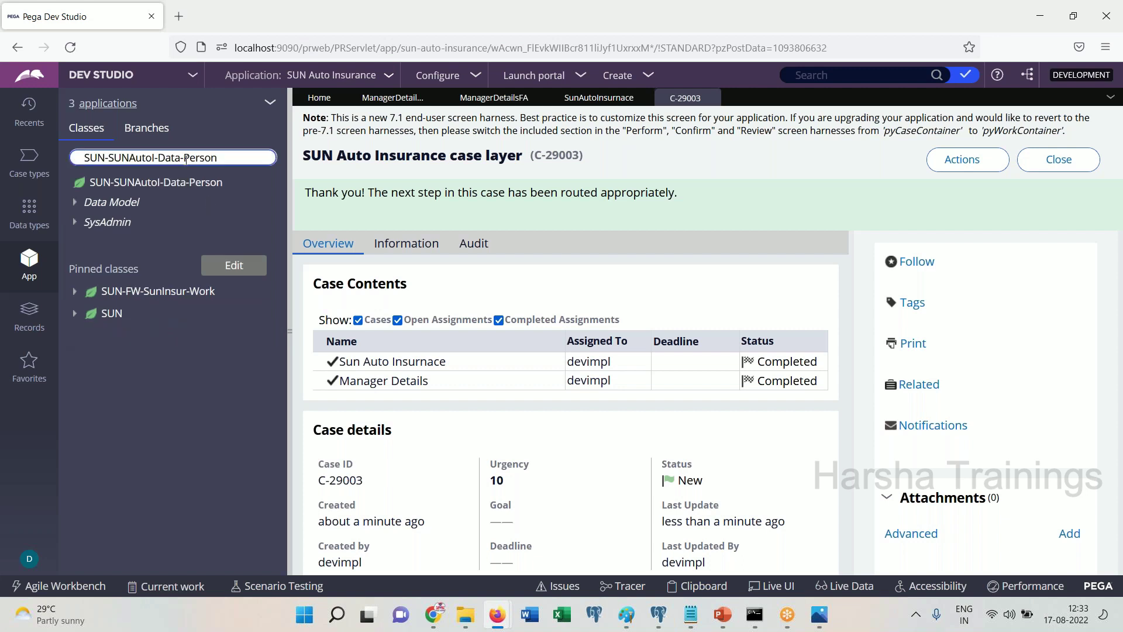
pyautogui.click(84, 201)
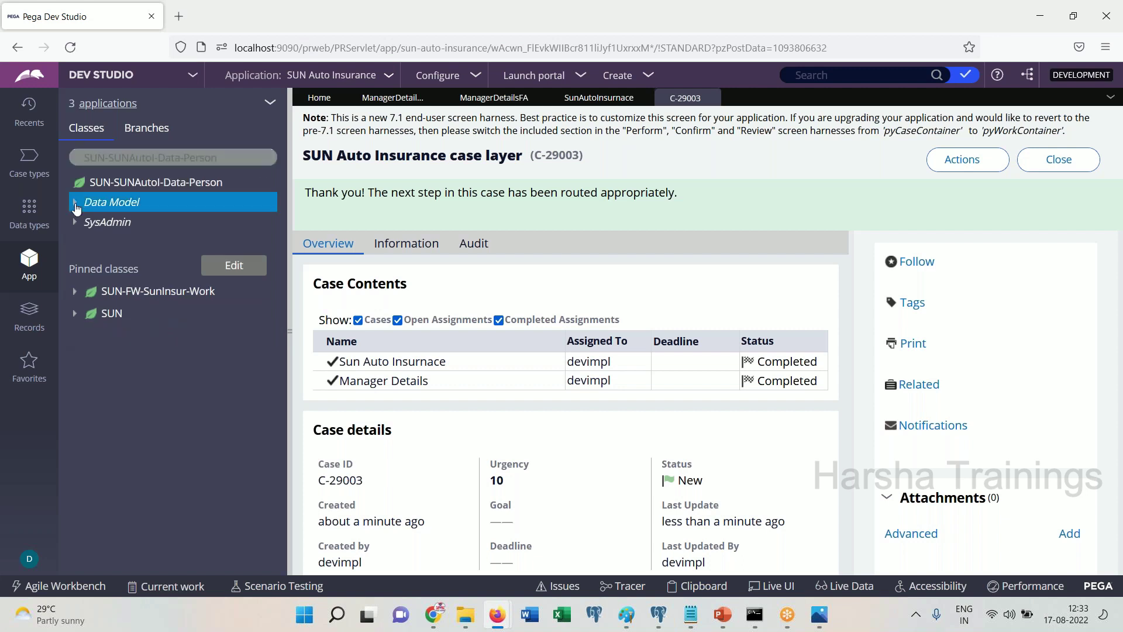
pyautogui.click(86, 224)
# Load SUN-SUNAutoI-Work and expand its properties to show Customer and Manager
pyautogui.click(175, 158)
pyautogui.press('BackSpace')
pyautogui.press('BackSpace')
pyautogui.press('BackSpace')
pyautogui.press('BackSpace')
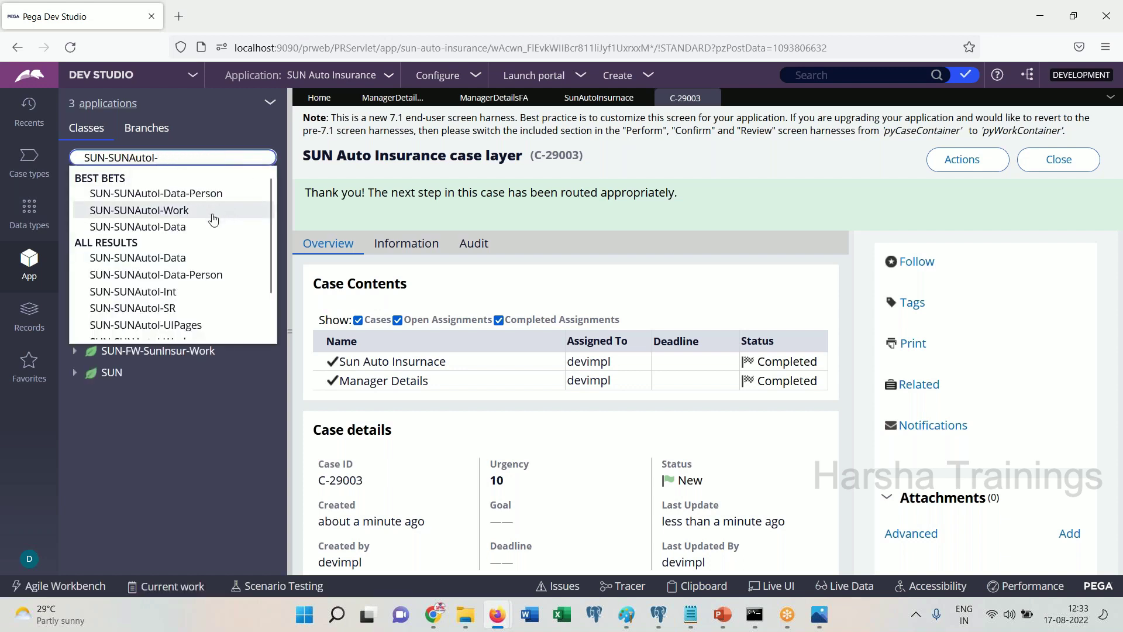
pyautogui.click(214, 211)
pyautogui.click(76, 206)
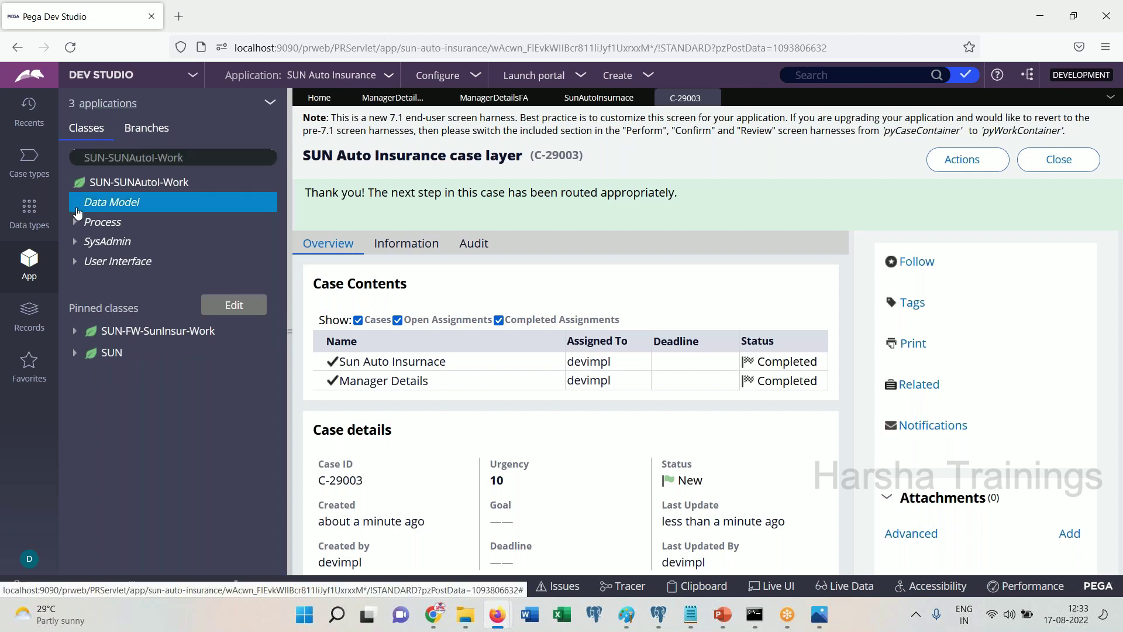
pyautogui.click(94, 227)
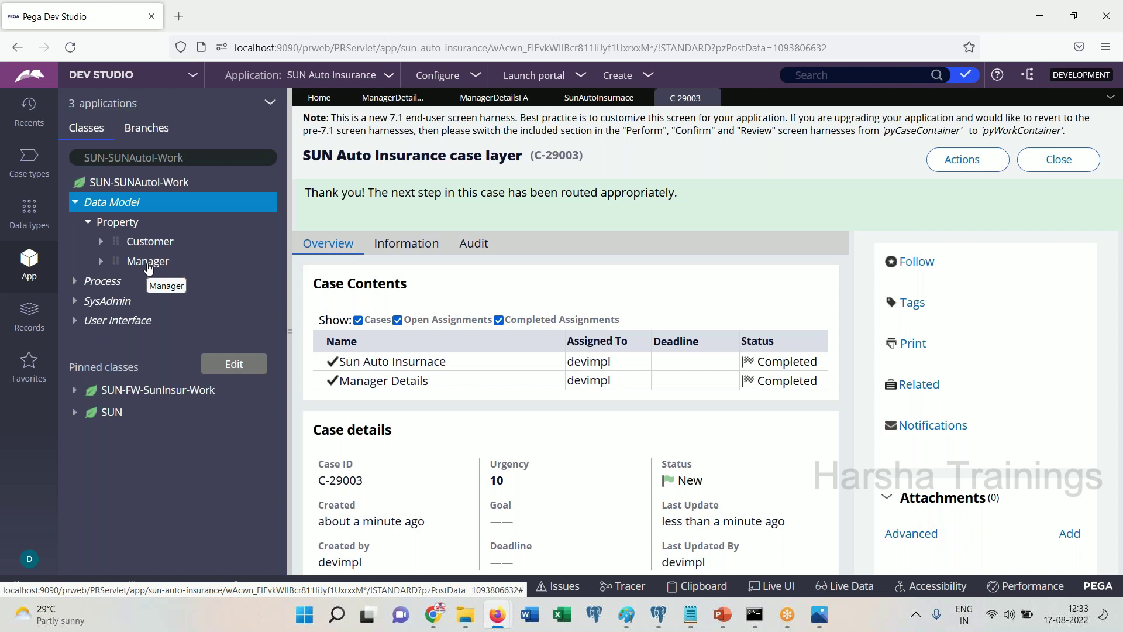
pyautogui.click(134, 184)
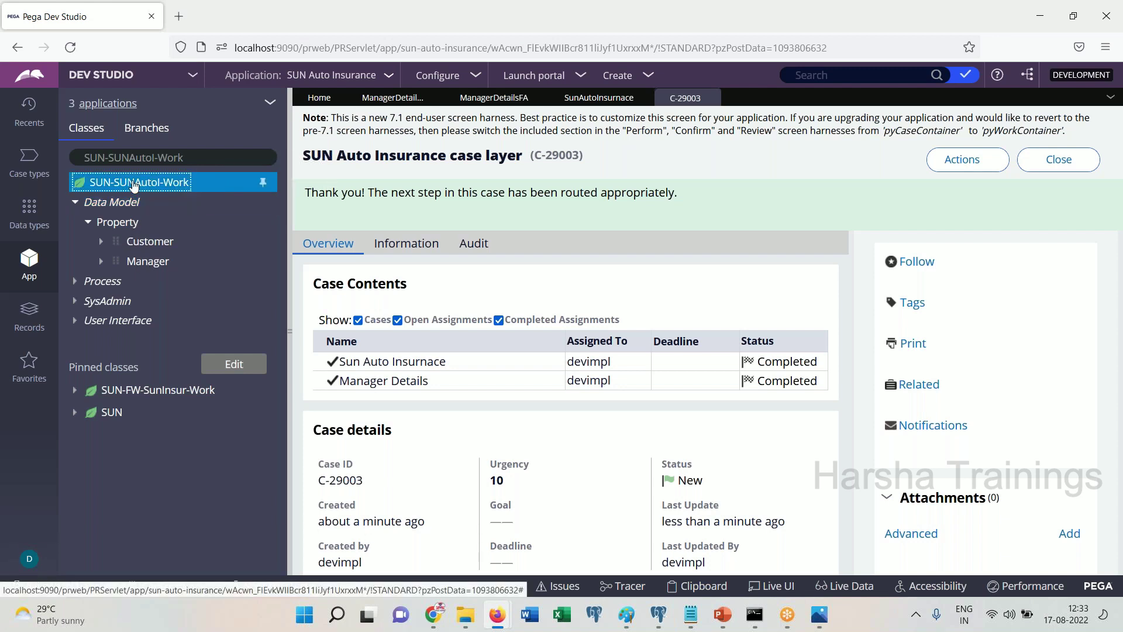
# Create section cust in SUN-SUNAutoI-Work and convert it to a normal full section
pyautogui.rightClick(139, 186)
pyautogui.moveTo(152, 202)
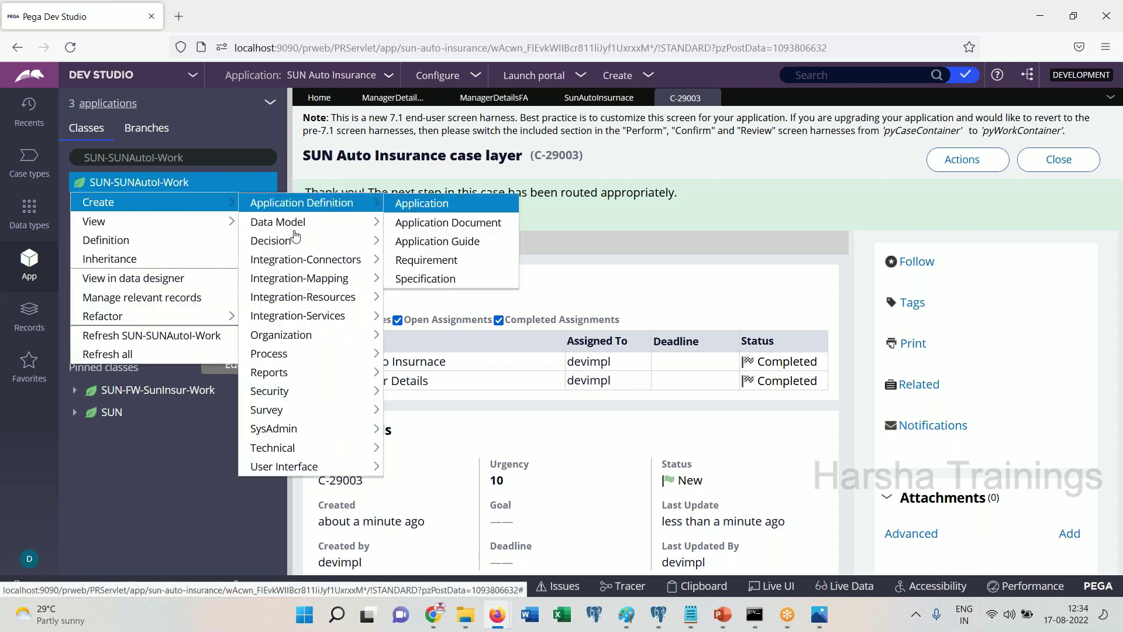
pyautogui.moveTo(304, 466)
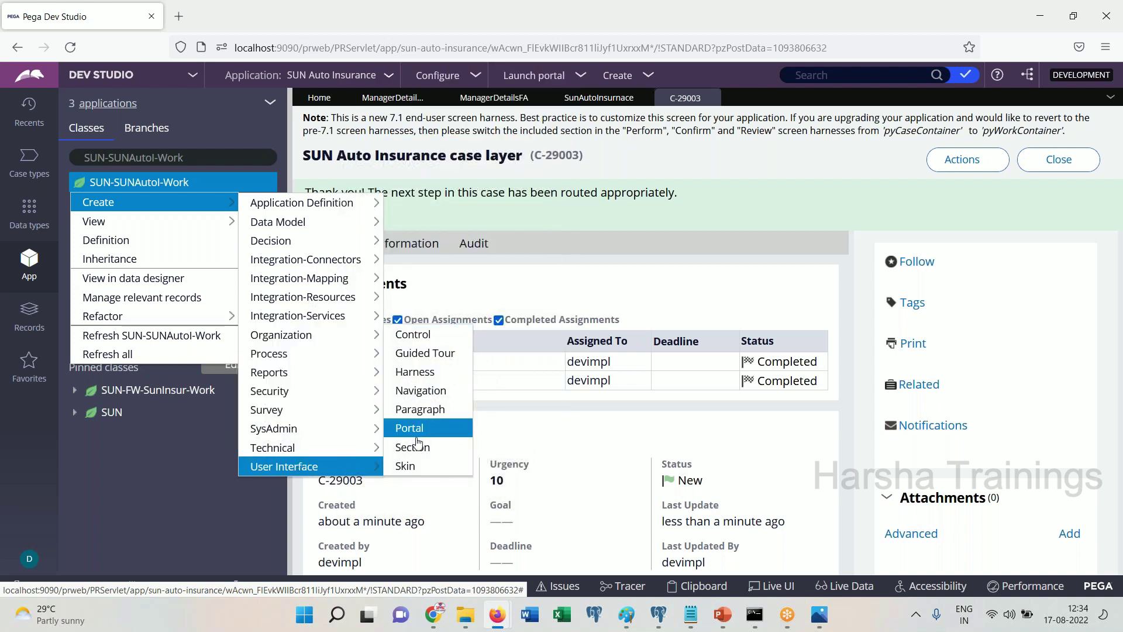
pyautogui.click(412, 448)
pyautogui.click(420, 222)
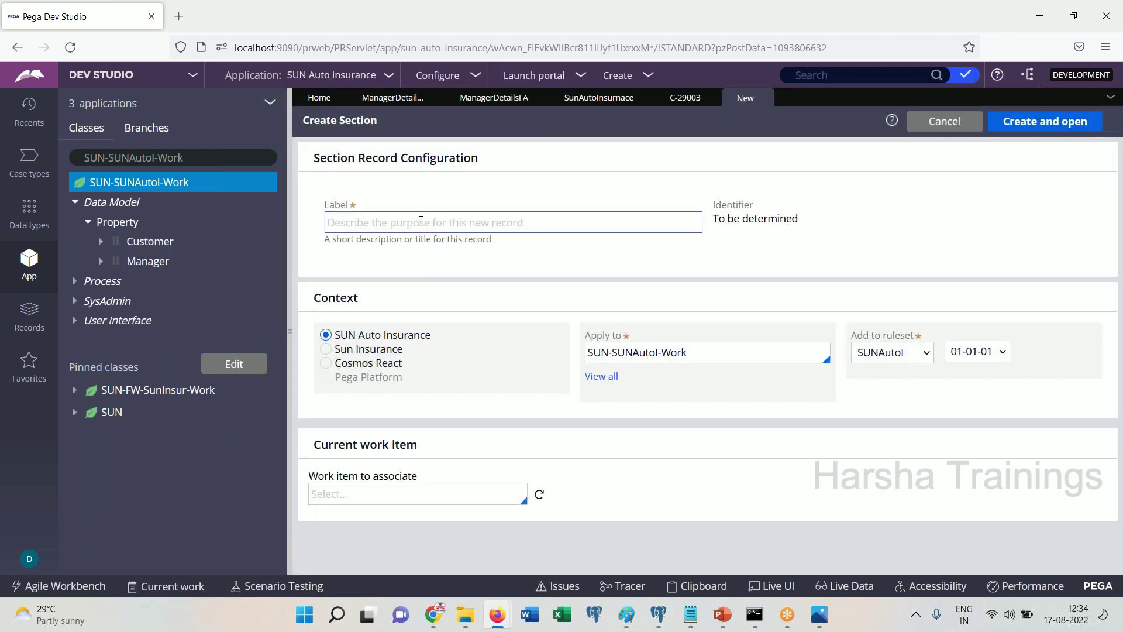
pyautogui.write('cust')
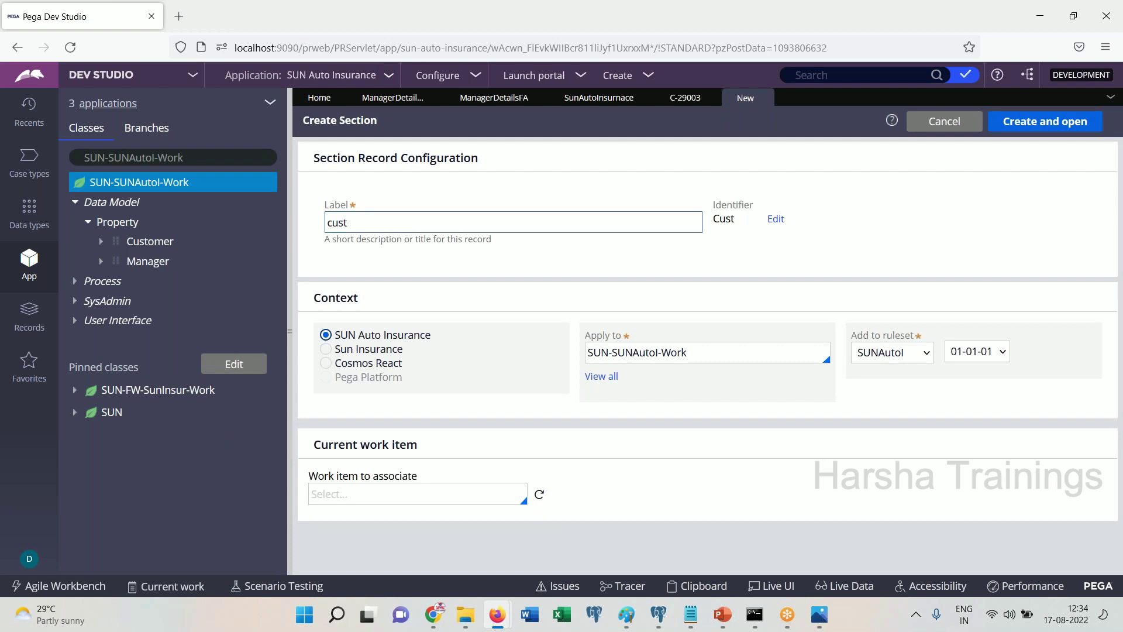
pyautogui.click(1045, 121)
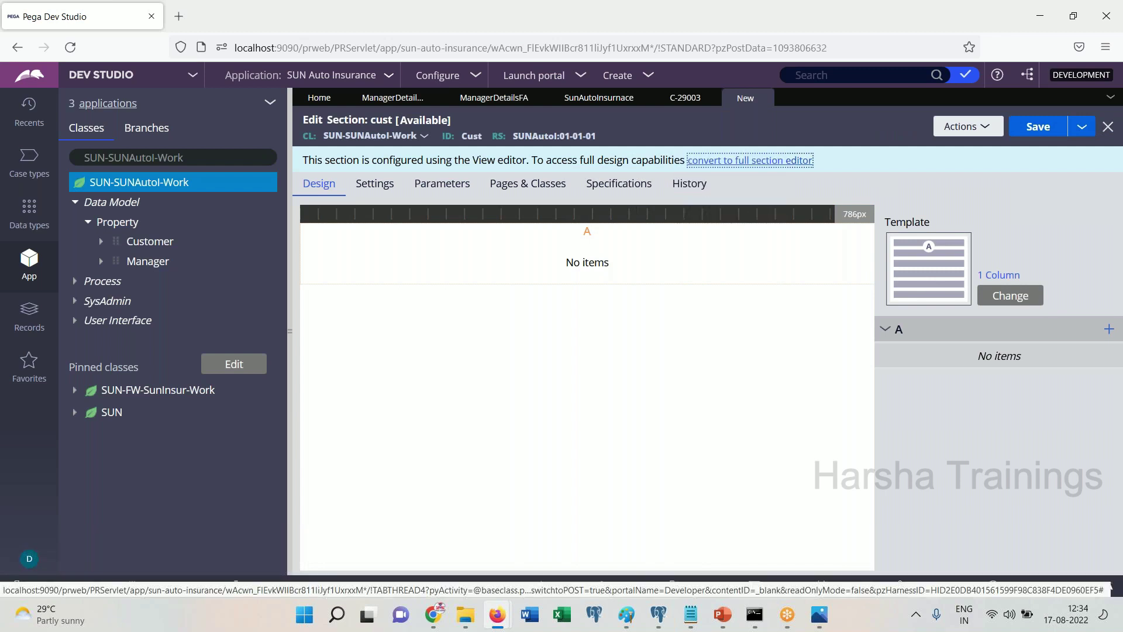
pyautogui.click(743, 161)
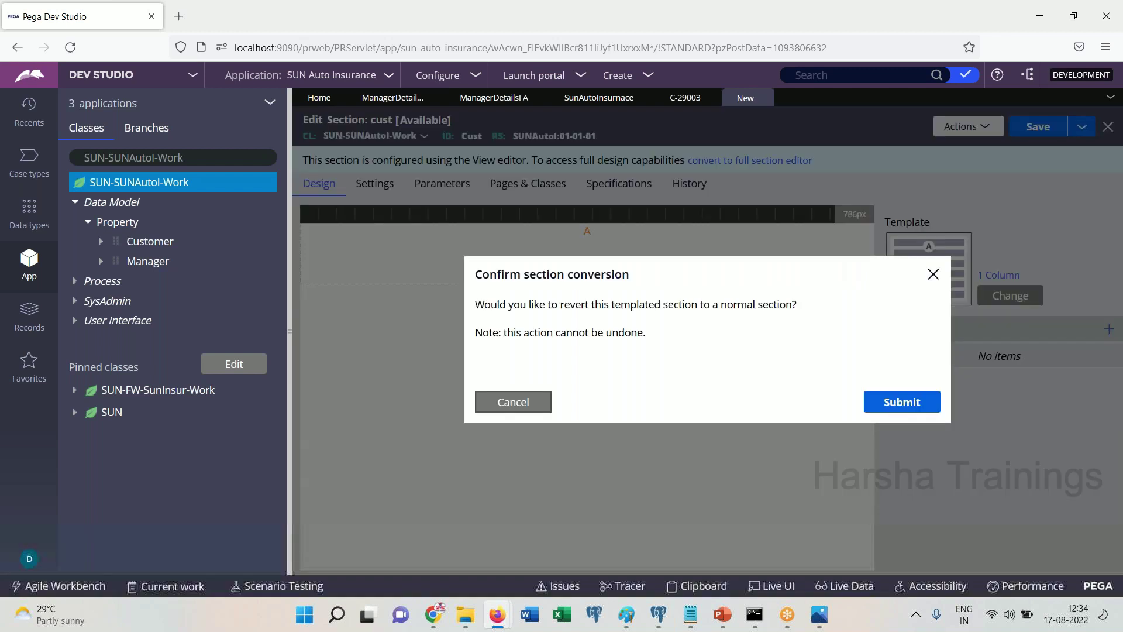
pyautogui.click(902, 401)
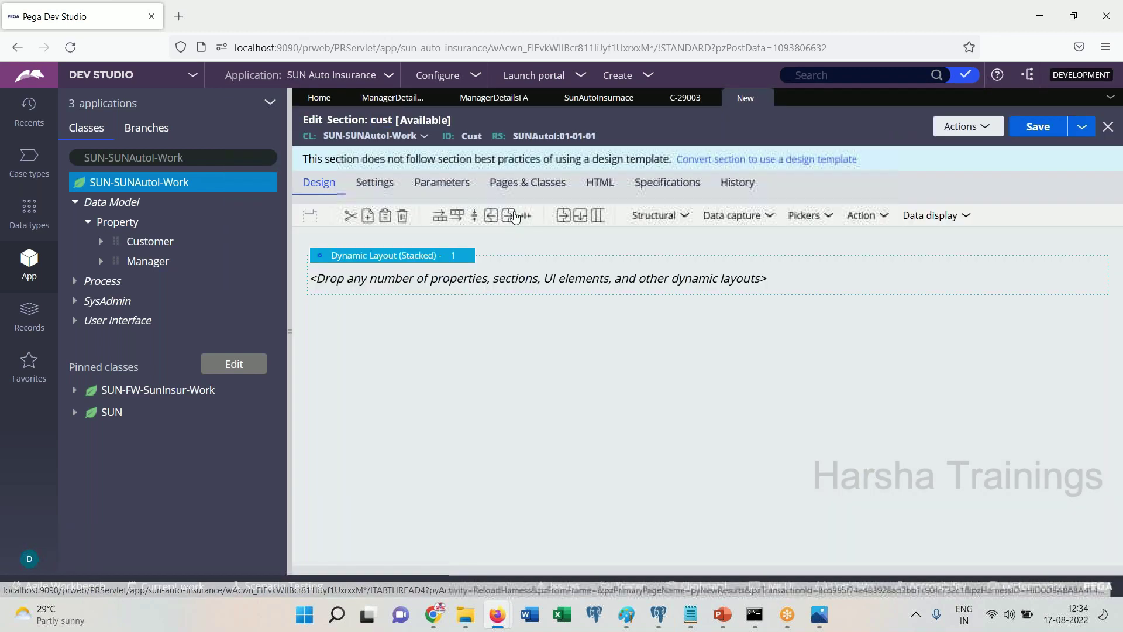
# Add a Data capture Text input to the cust section and paste a copy below it
pyautogui.click(652, 216)
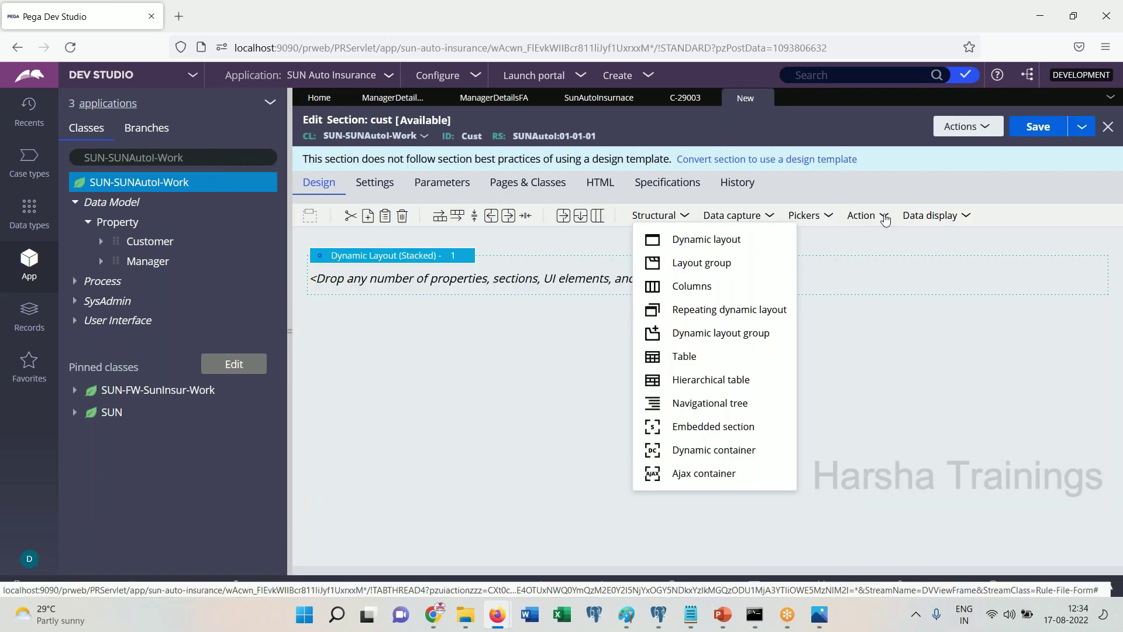
pyautogui.click(930, 216)
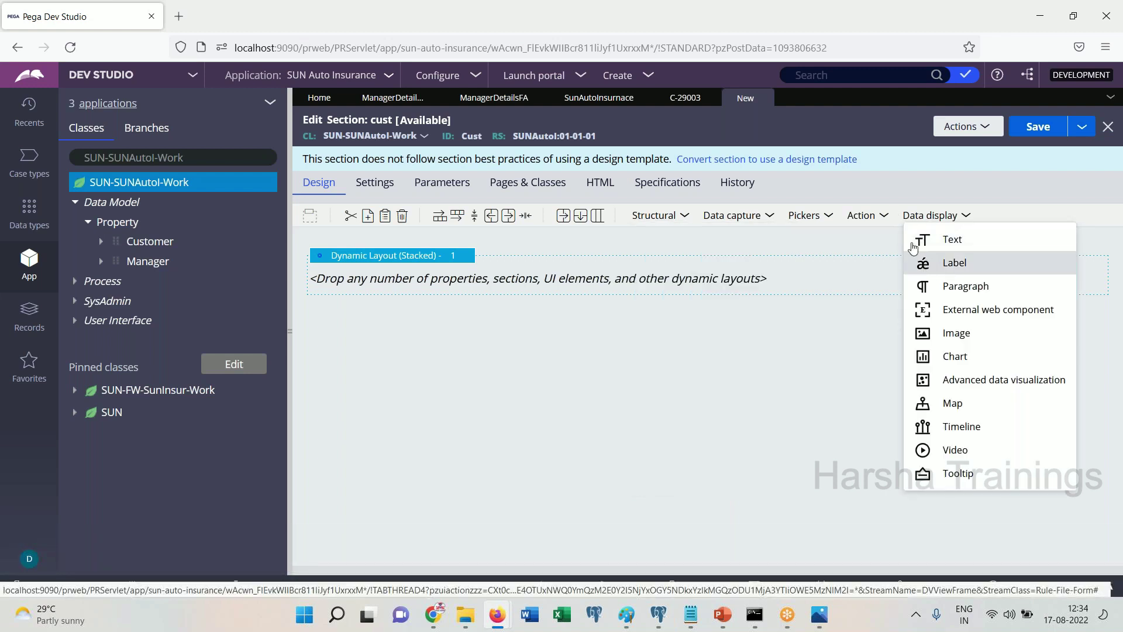
pyautogui.click(865, 217)
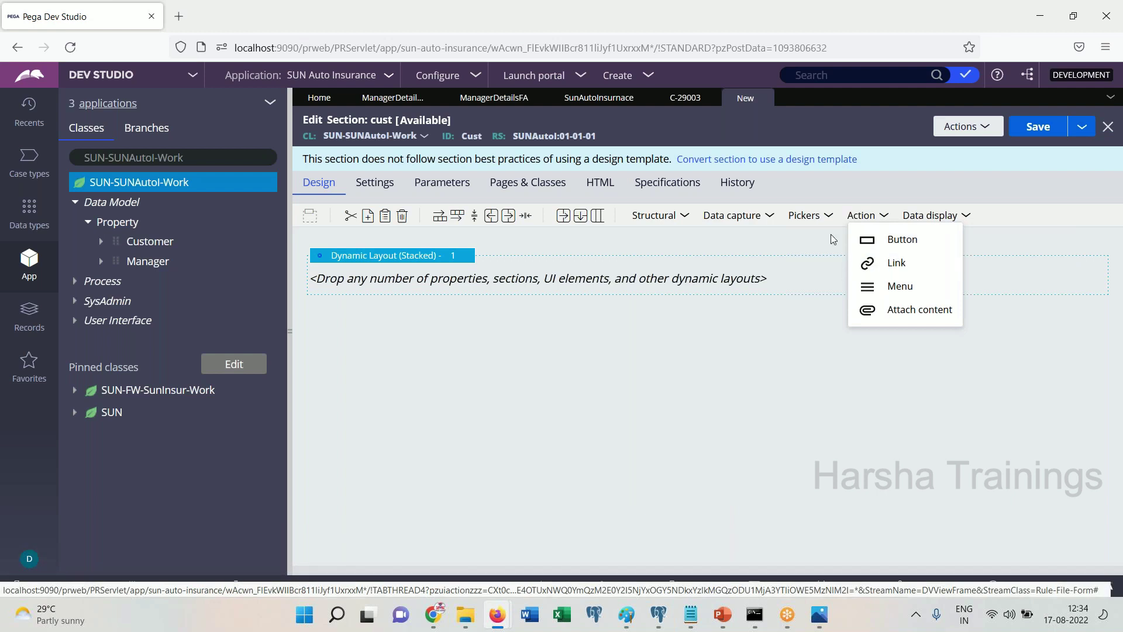
pyautogui.click(802, 215)
pyautogui.click(752, 217)
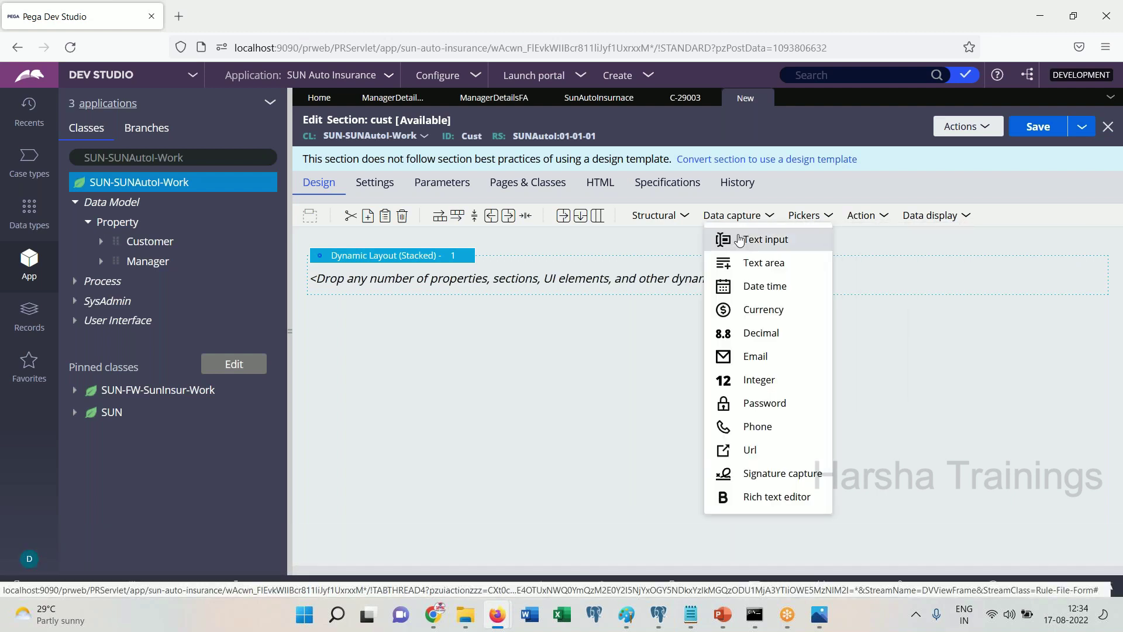
pyautogui.click(739, 240)
pyautogui.rightClick(599, 291)
pyautogui.click(608, 320)
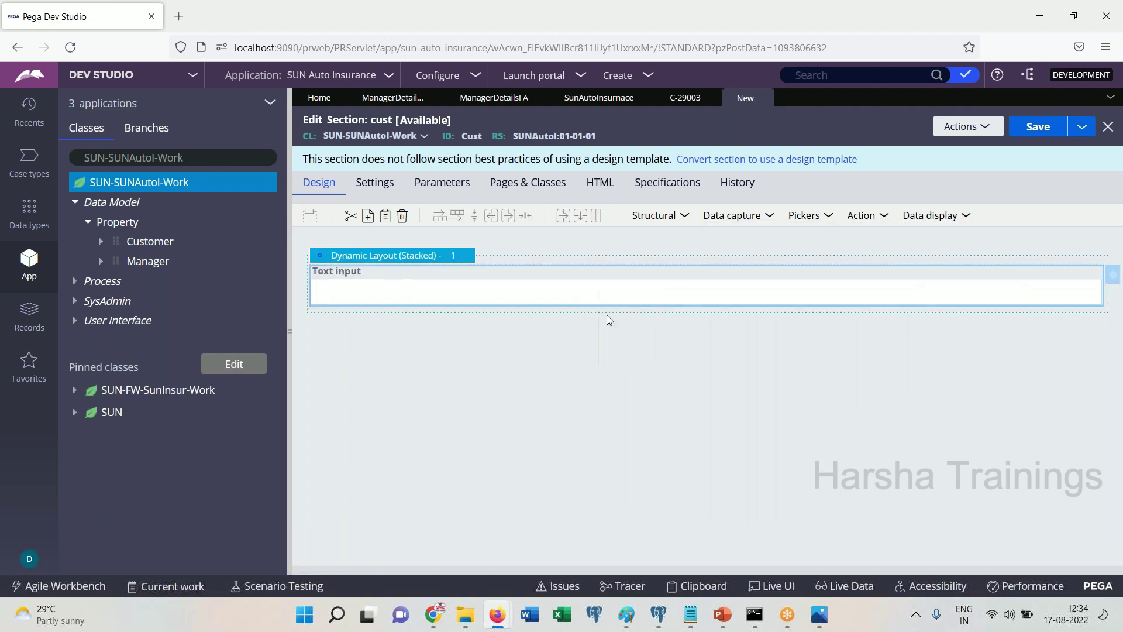
pyautogui.rightClick(571, 304)
pyautogui.click(592, 350)
# Bind the first text input to .Customer.FN with the label Customer FN
pyautogui.doubleClick(468, 292)
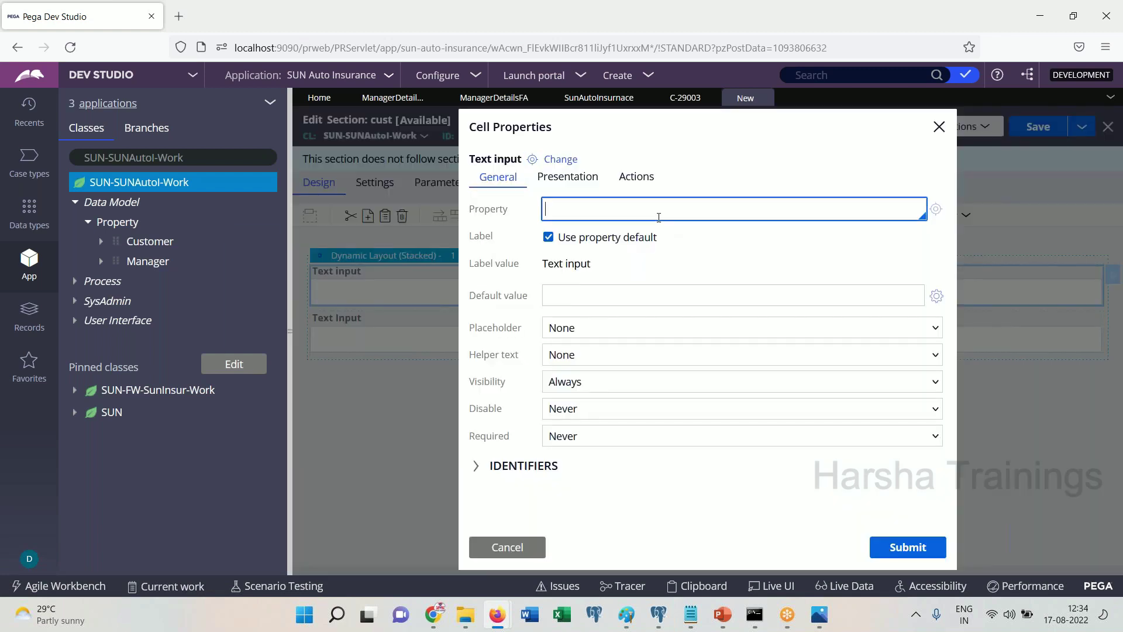
pyautogui.write('.c')
pyautogui.press('Return')
pyautogui.write('.')
pyautogui.press('Up')
pyautogui.press('Up')
pyautogui.press('Return')
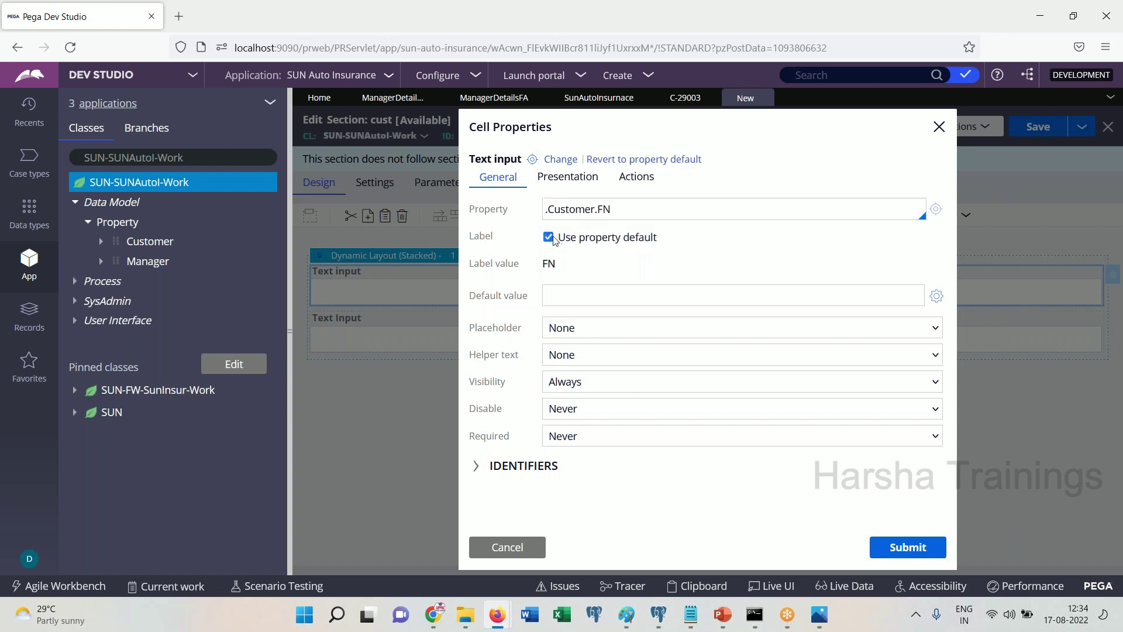
pyautogui.click(548, 237)
pyautogui.click(555, 263)
pyautogui.hotkey('ctrl', 'a')
pyautogui.write('Cu')
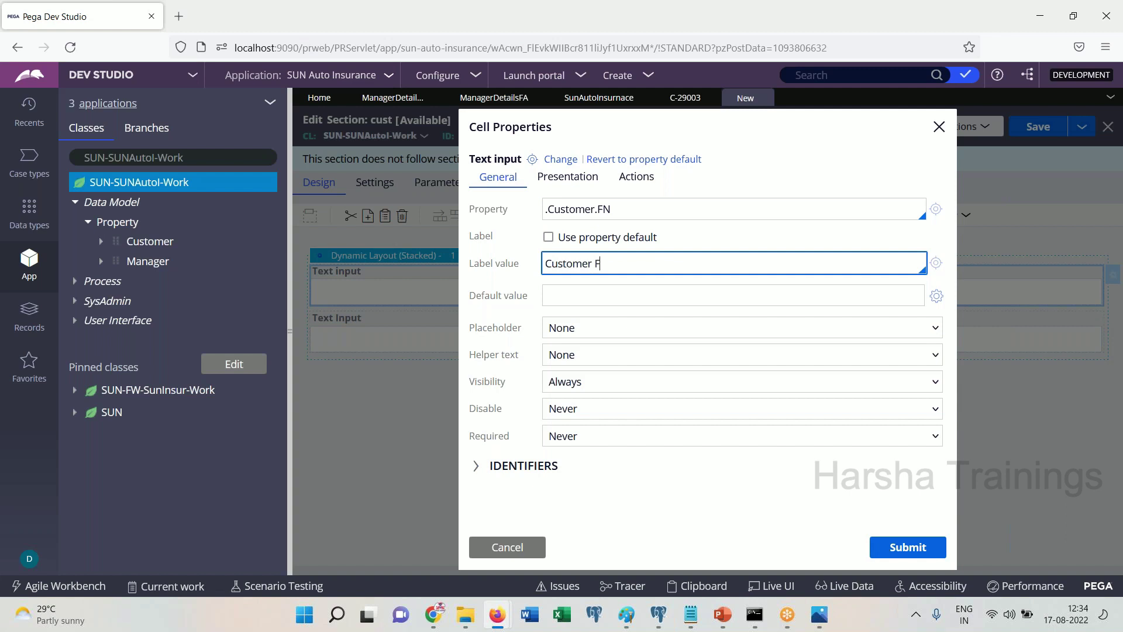
pyautogui.click(890, 545)
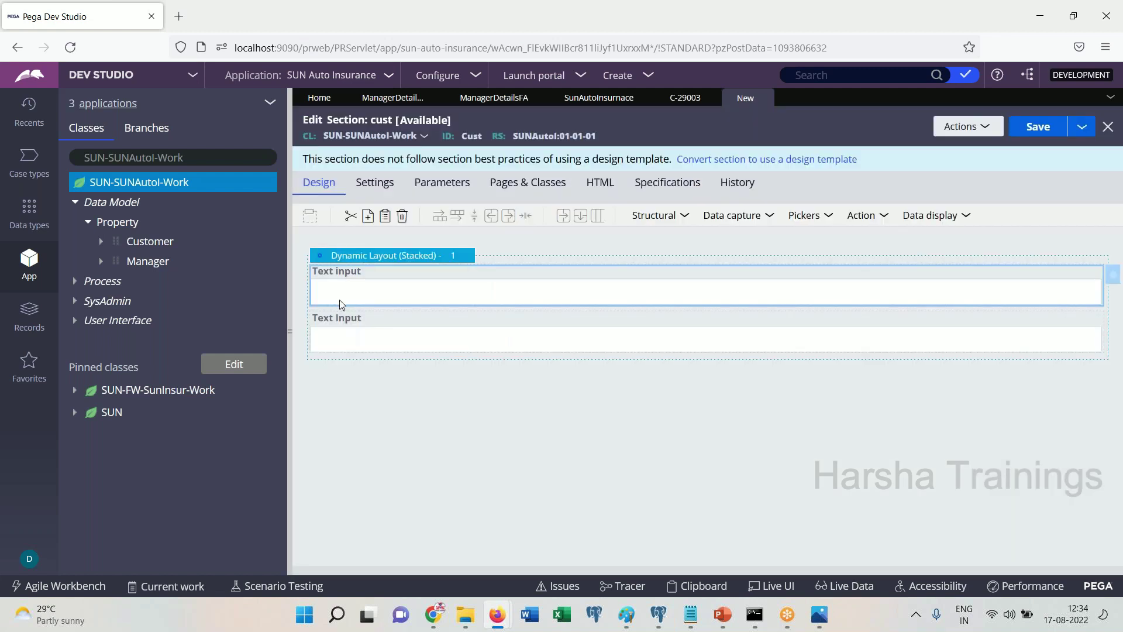
# Bind the second text input to .Customer.LN, label it customer LN, and save the section
pyautogui.doubleClick(340, 328)
pyautogui.click(602, 209)
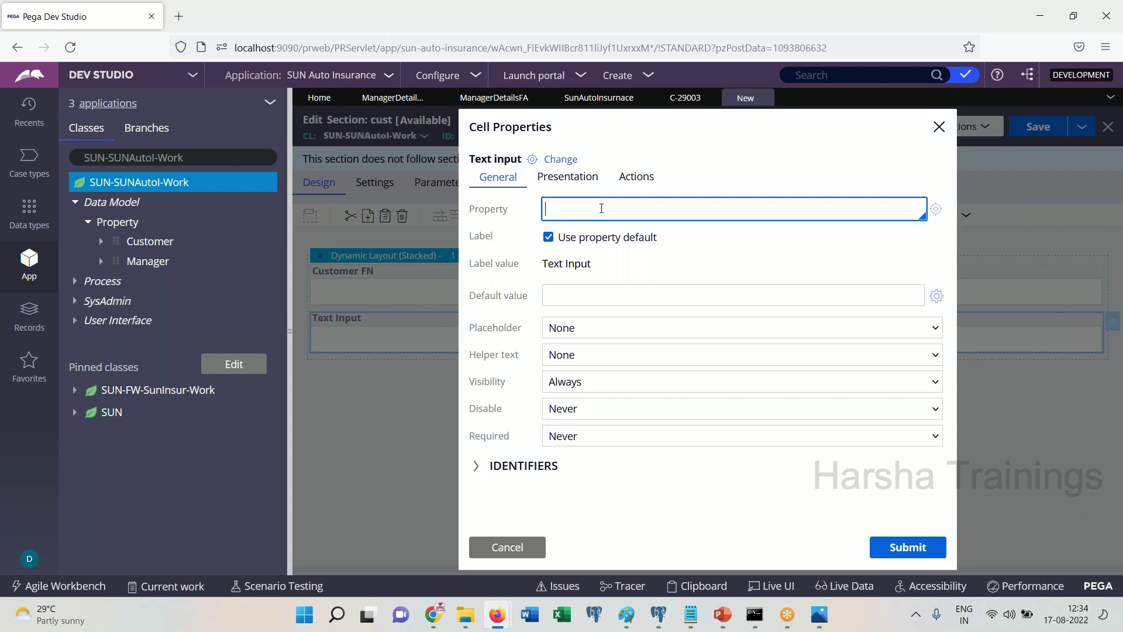
pyautogui.write('.cu\\.')
pyautogui.write('cus')
pyautogui.press('Return')
pyautogui.write('.la')
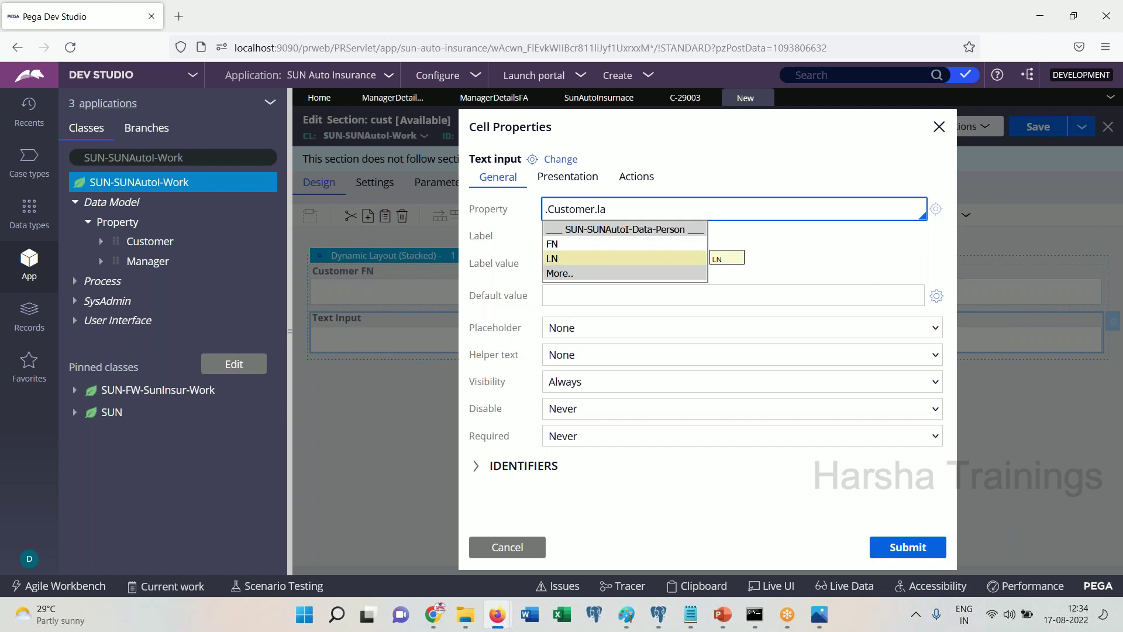
pyautogui.click(573, 258)
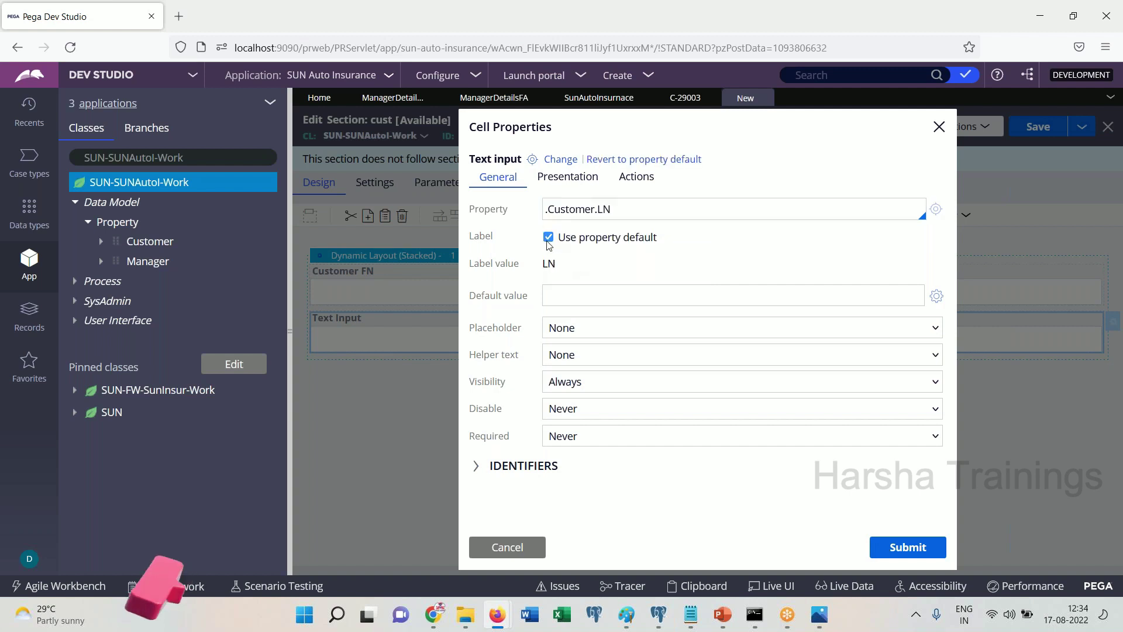
pyautogui.click(548, 236)
pyautogui.tripleClick(564, 263)
pyautogui.write('customer ')
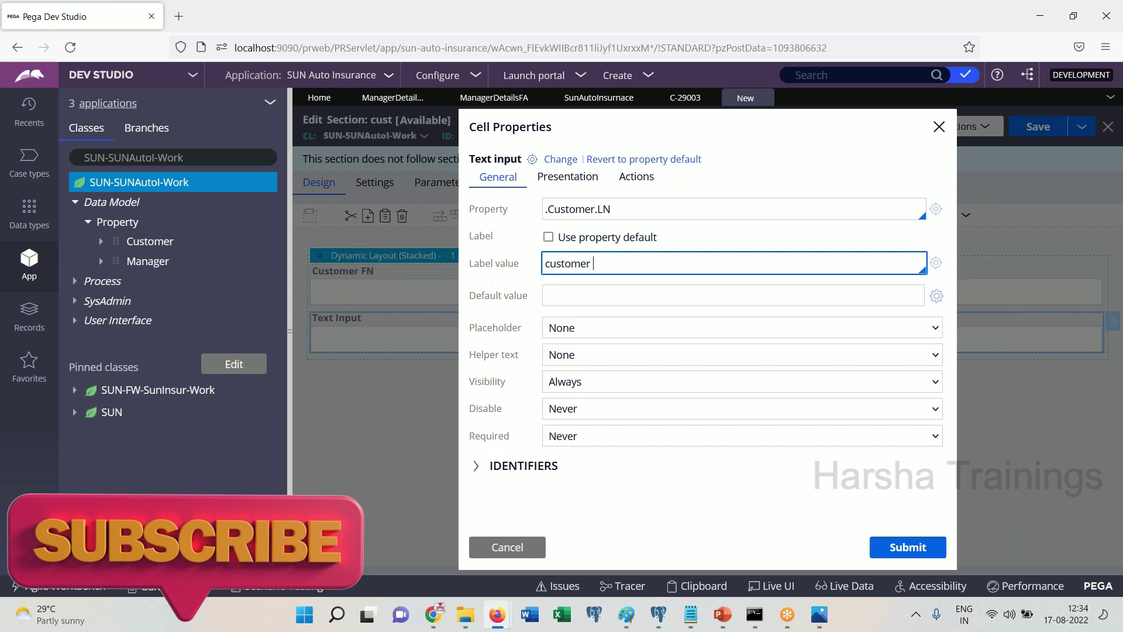
pyautogui.write('Last')
pyautogui.press('BackSpace')
pyautogui.press('BackSpace')
pyautogui.press('BackSpace')
pyautogui.write('N')
pyautogui.click(880, 542)
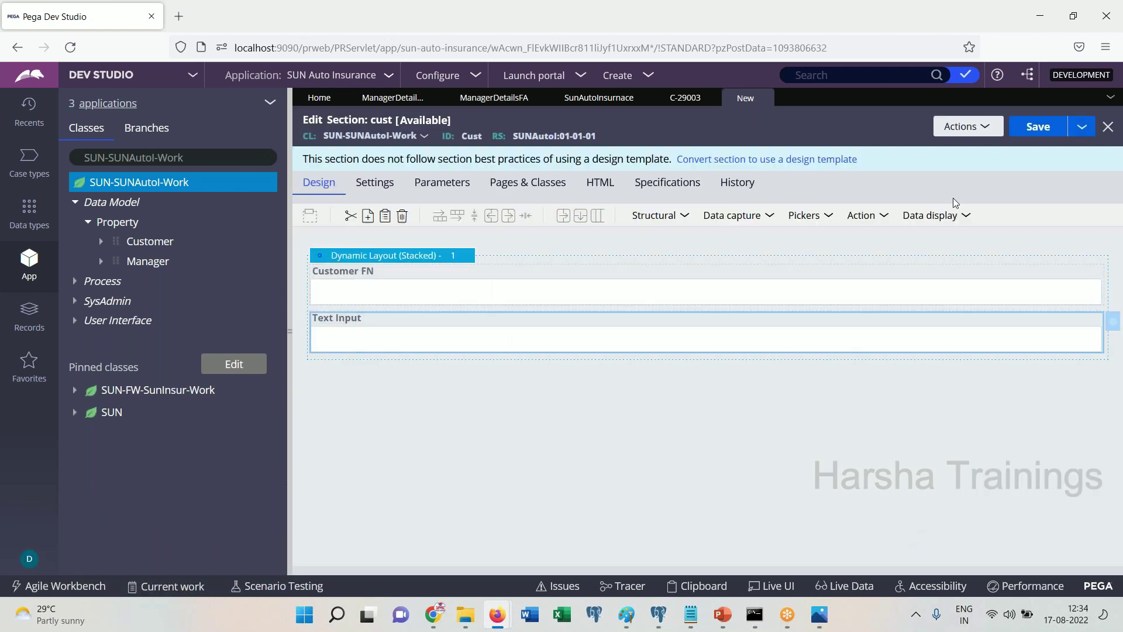
pyautogui.click(1045, 128)
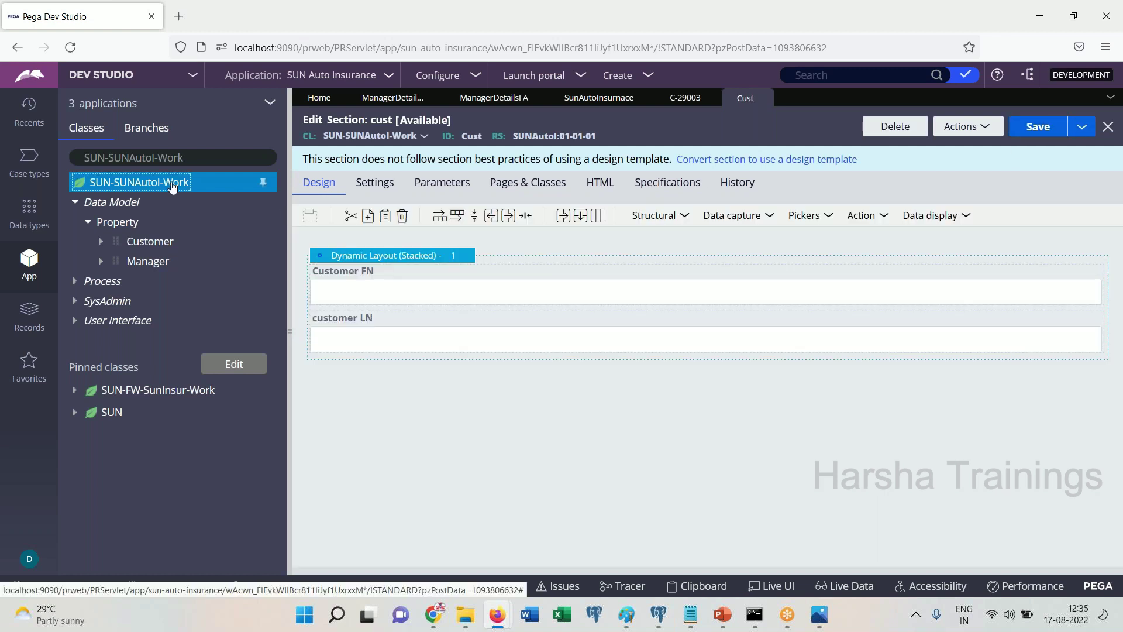
# Create a flow action labelled cust in the SUN-SUNAutoI-Work class
pyautogui.rightClick(172, 186)
pyautogui.moveTo(176, 202)
pyautogui.moveTo(287, 445)
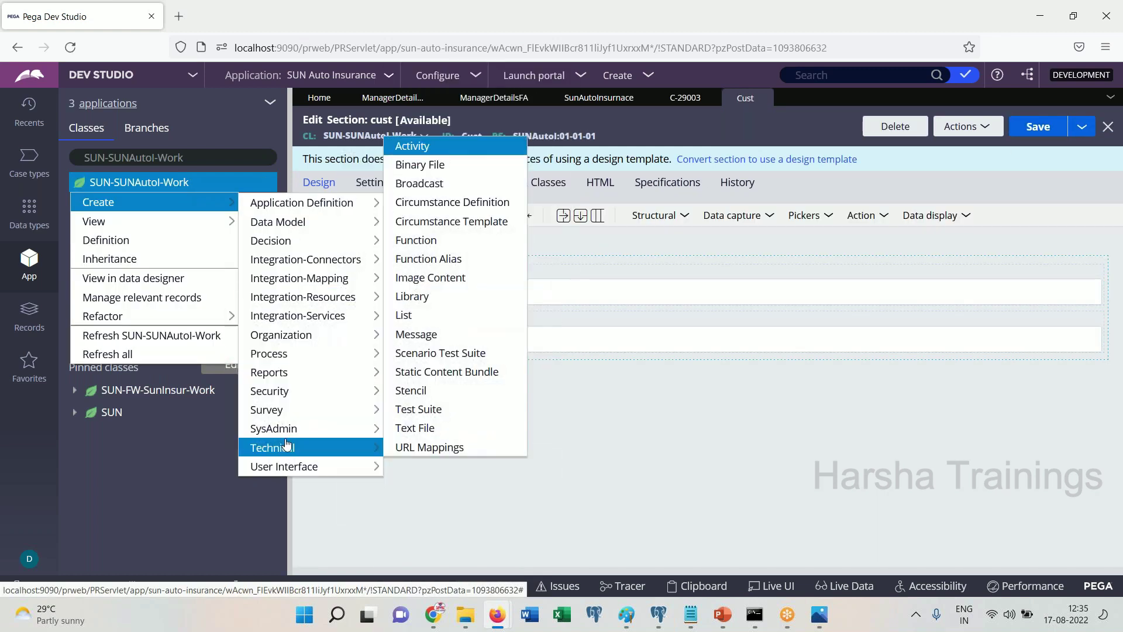
pyautogui.moveTo(263, 353)
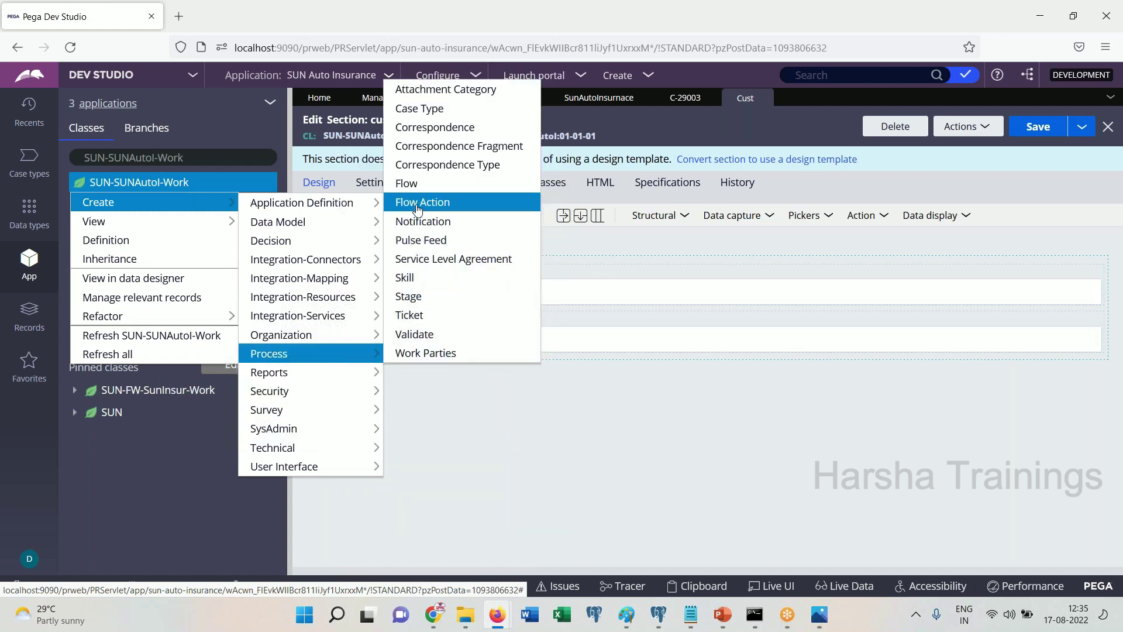
pyautogui.click(417, 206)
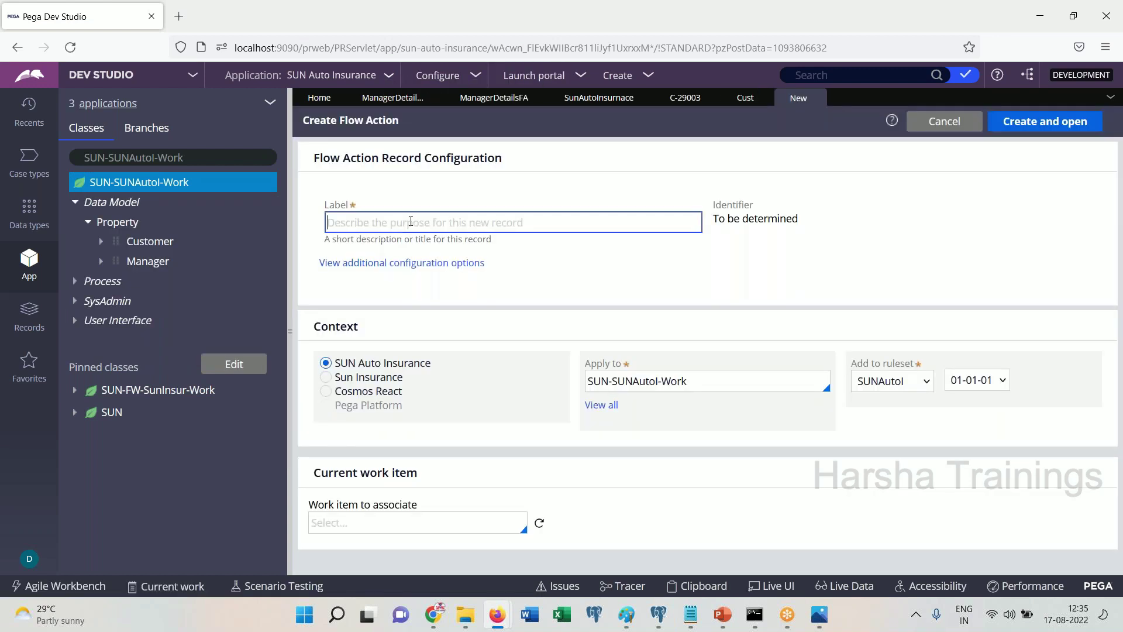
pyautogui.write('c')
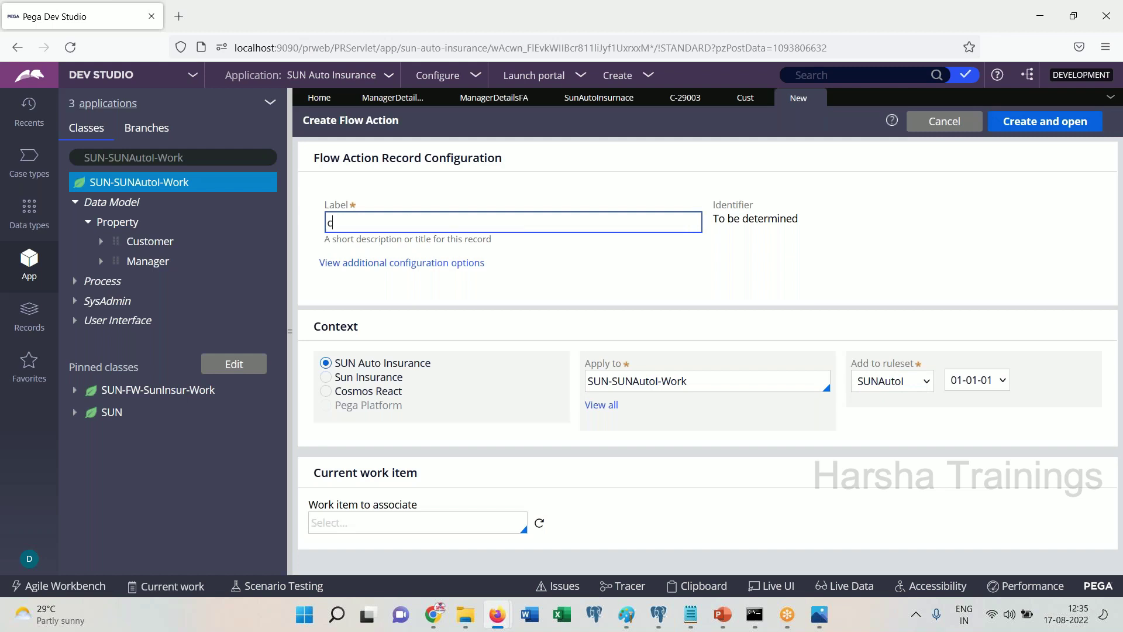
pyautogui.press('Tab')
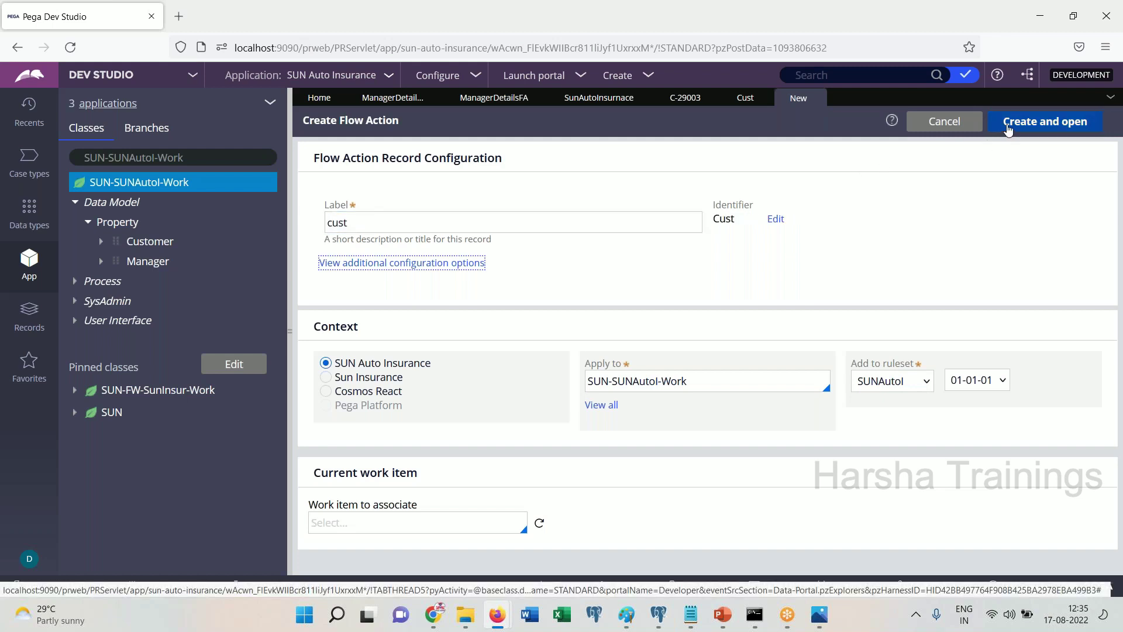
pyautogui.click(997, 124)
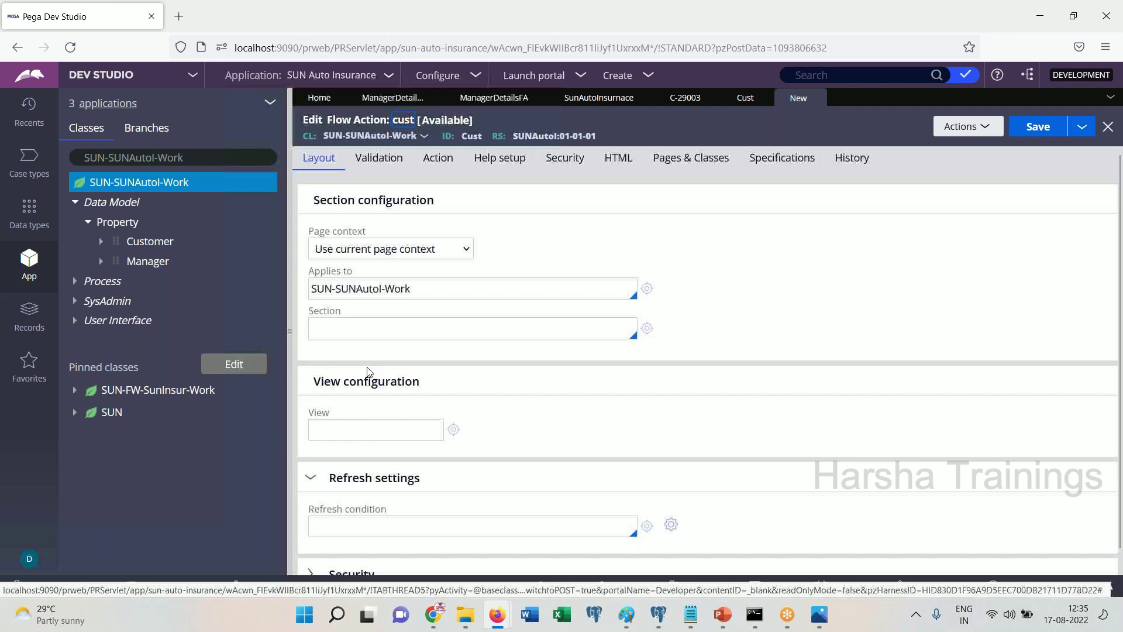
# Set the cust flow action's section to Cust, save it, and begin a Save As of Cust
pyautogui.click(359, 323)
pyautogui.write('cu')
pyautogui.press('Return')
pyautogui.click(1038, 128)
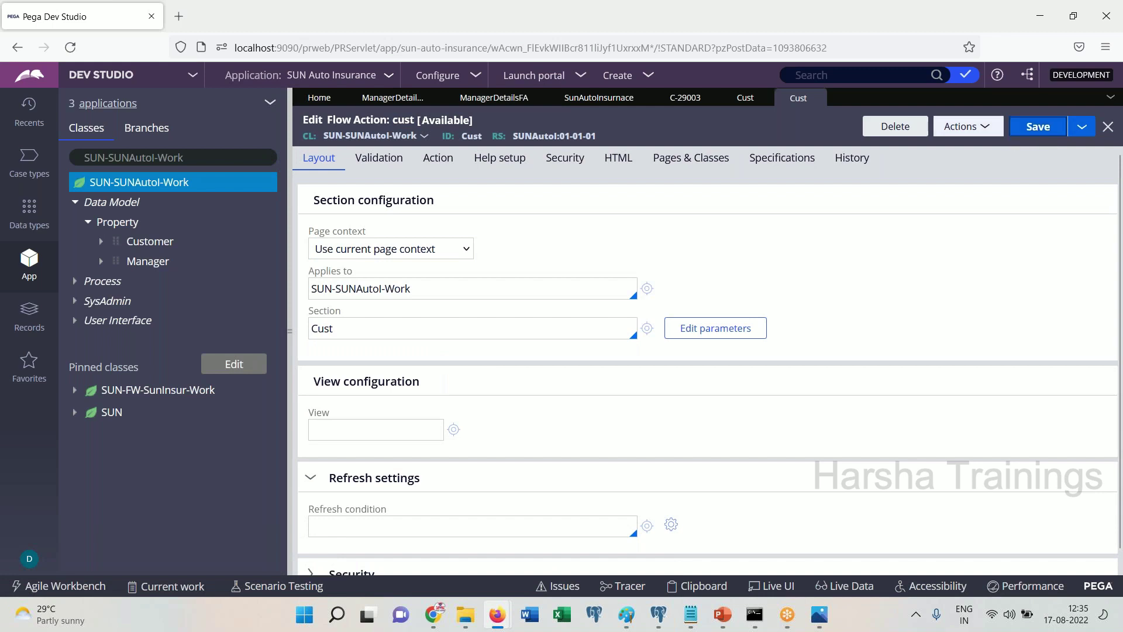
pyautogui.click(749, 99)
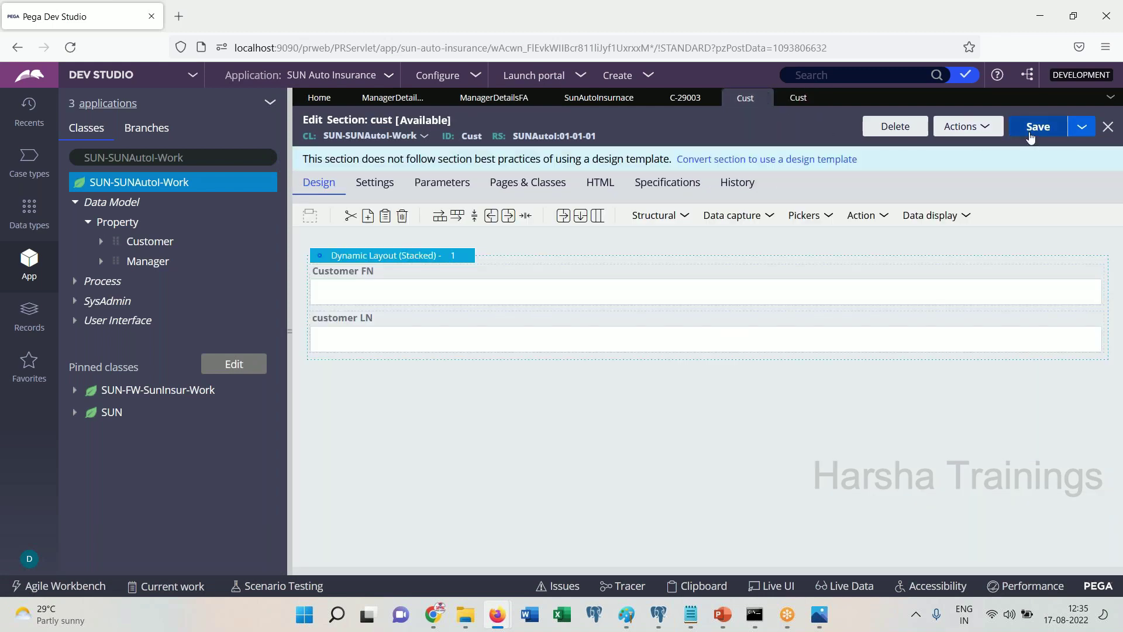
pyautogui.click(1082, 127)
# Save the Cust section as a new copy labelled mngr
pyautogui.click(959, 142)
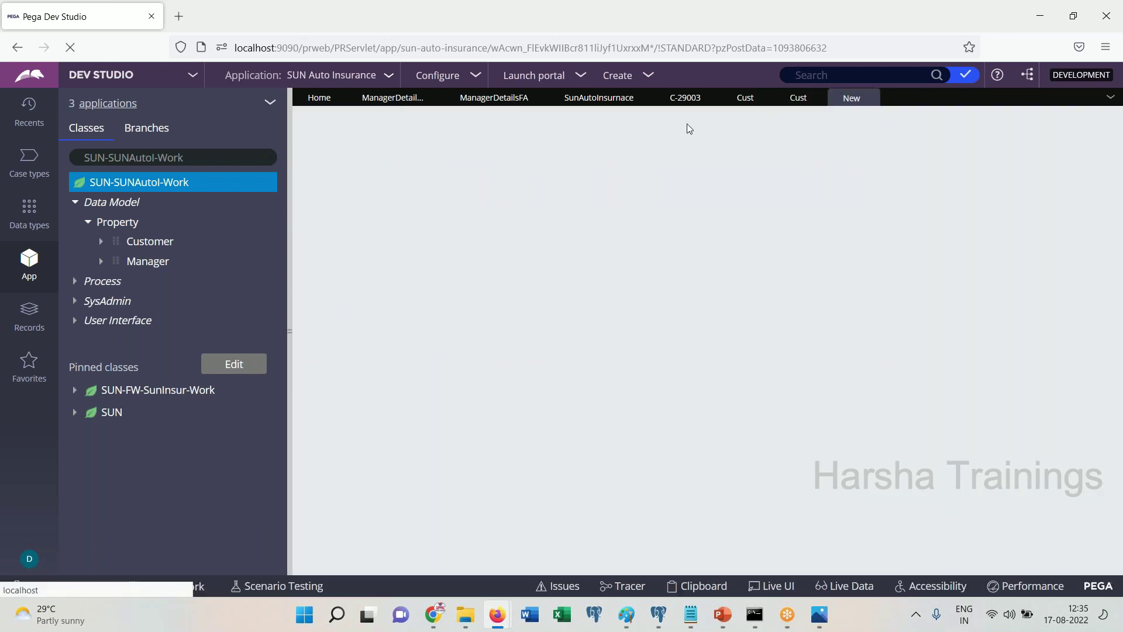
pyautogui.doubleClick(372, 236)
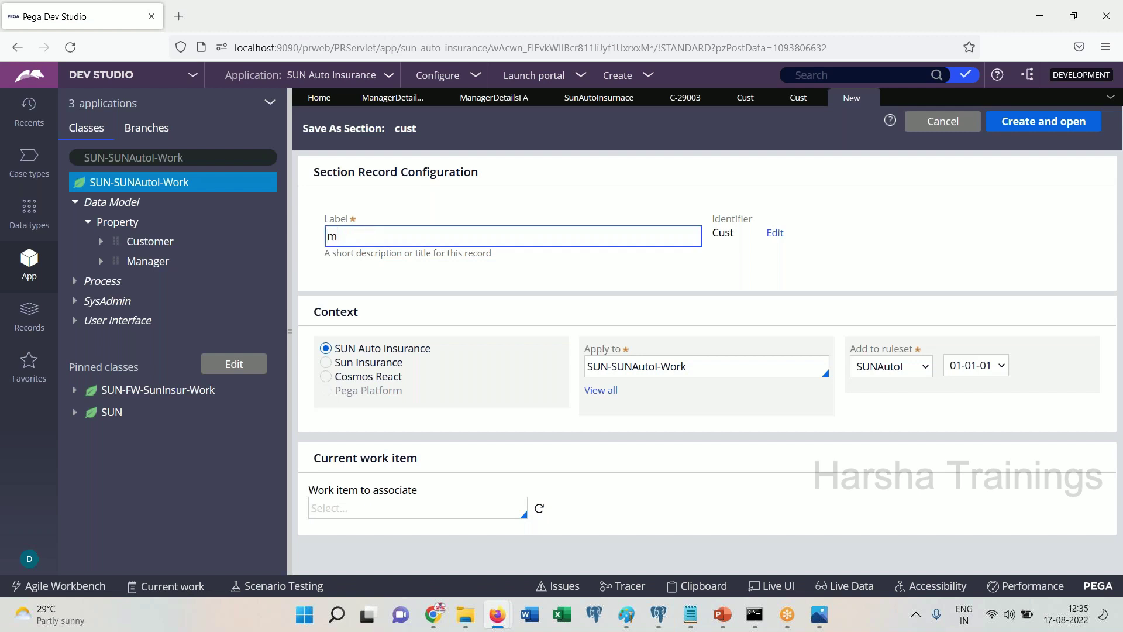
pyautogui.write('mngr')
pyautogui.click(842, 258)
pyautogui.click(1030, 128)
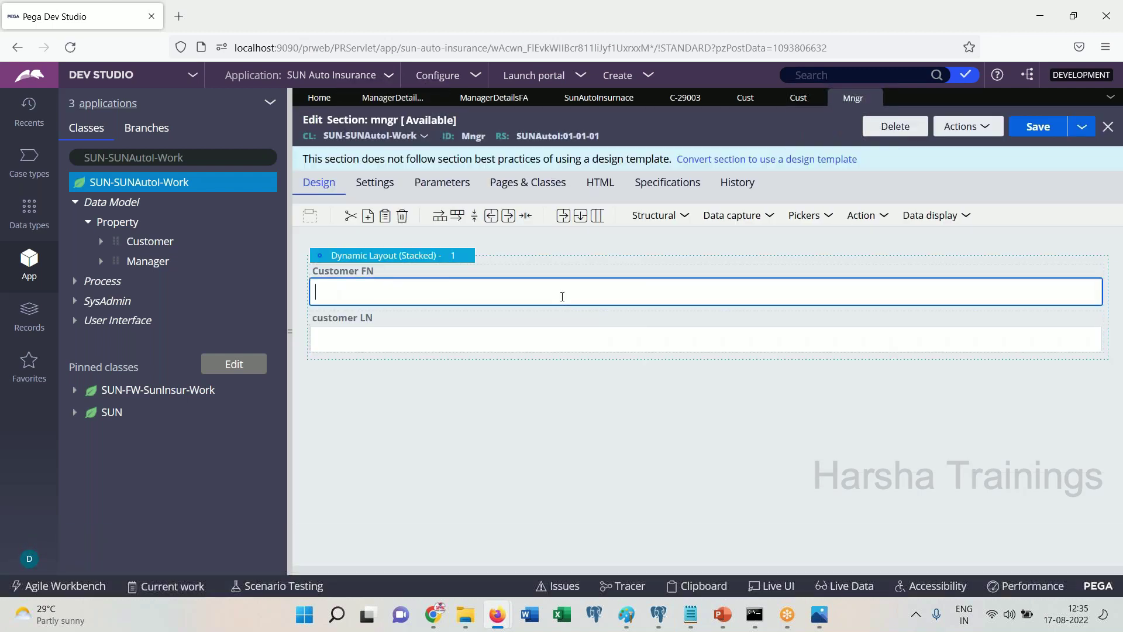
# Rebind the first field to .Manager.FN and relabel it Manager FN
pyautogui.doubleClick(562, 296)
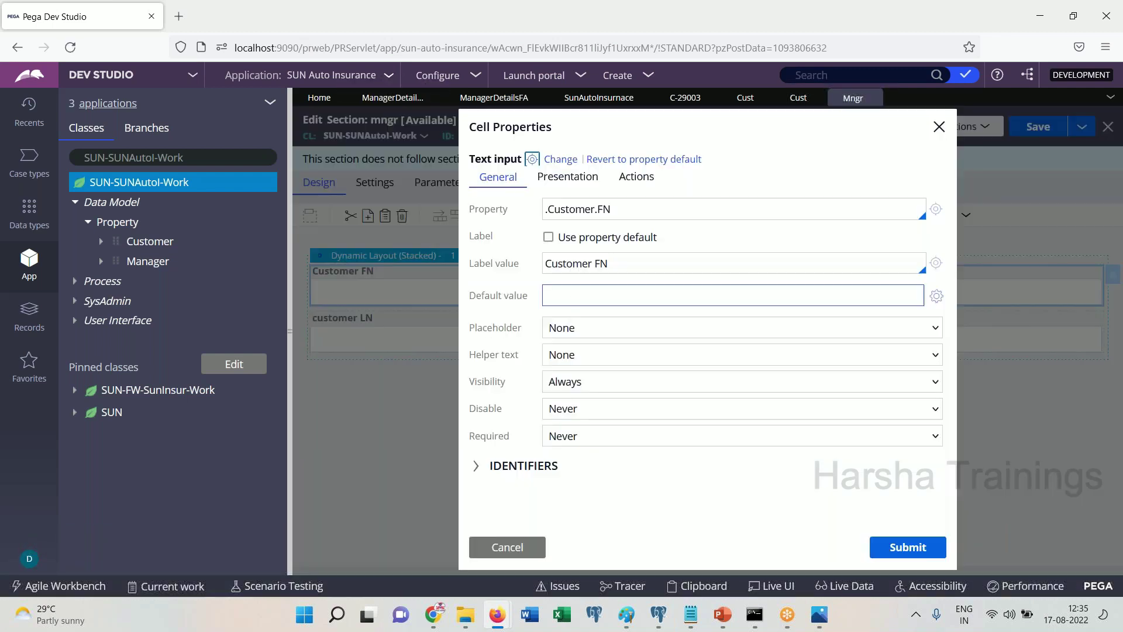
pyautogui.doubleClick(625, 205)
pyautogui.write('.M')
pyautogui.press('Down')
pyautogui.press('Return')
pyautogui.write('.FN')
pyautogui.click(642, 264)
pyautogui.doubleClick(570, 263)
pyautogui.write('Manag')
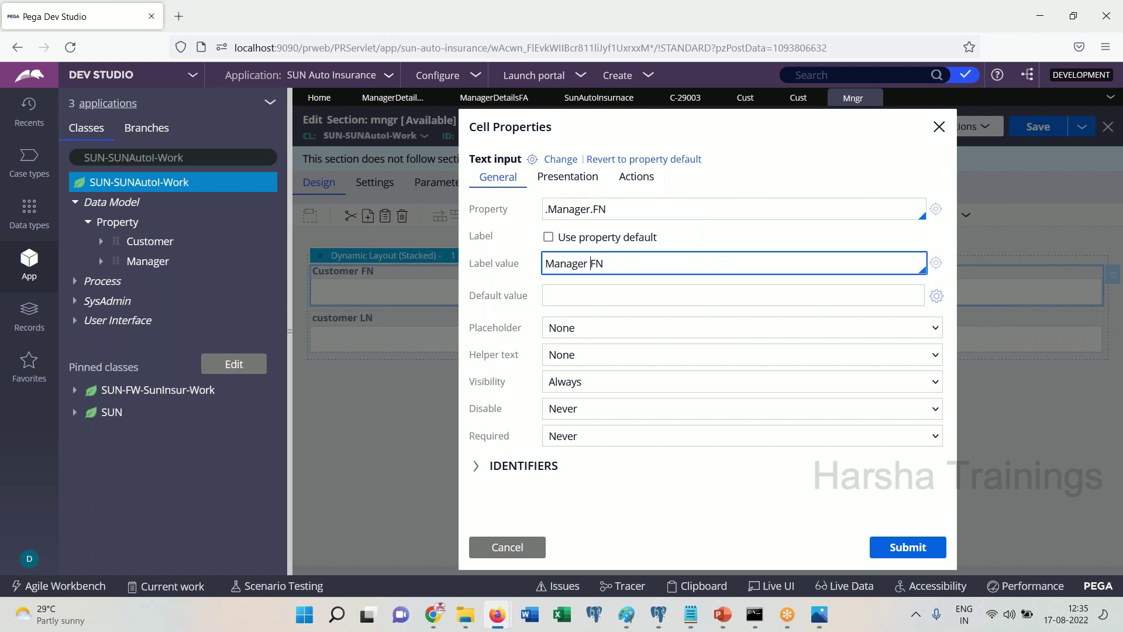
pyautogui.click(874, 538)
# Rebind the second field to .Manager.LN, relabel it Manager LN, and save the Mngr section
pyautogui.doubleClick(366, 321)
pyautogui.tripleClick(657, 209)
pyautogui.write('.')
pyautogui.press('Up')
pyautogui.press('Return')
pyautogui.write('.')
pyautogui.press('Down')
pyautogui.press('Down')
pyautogui.press('Return')
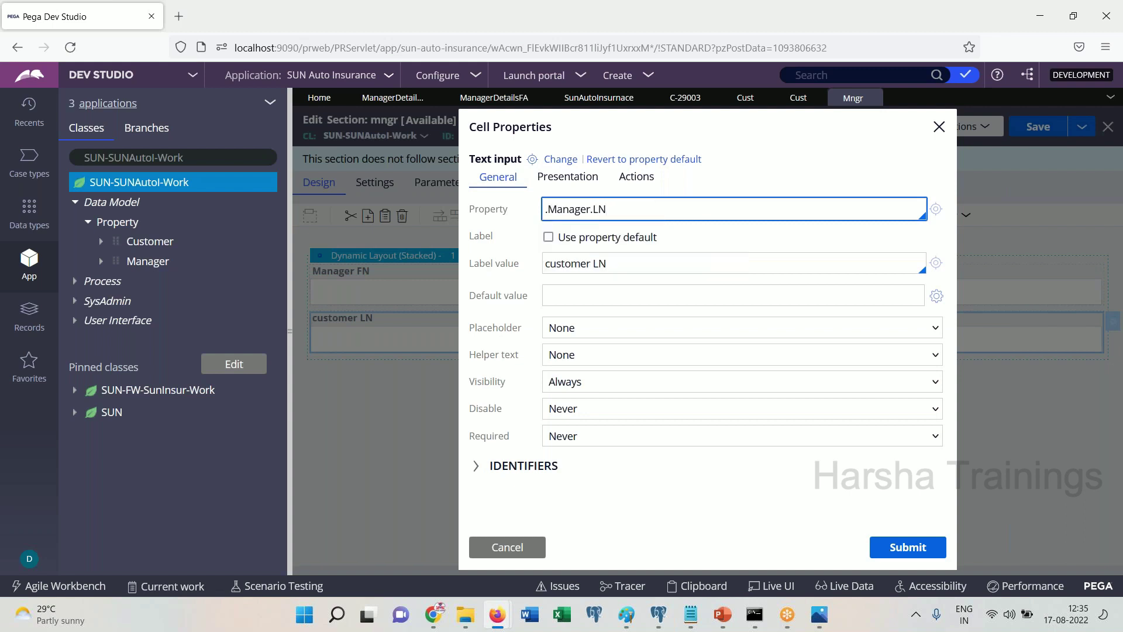
pyautogui.doubleClick(579, 261)
pyautogui.write('Mna')
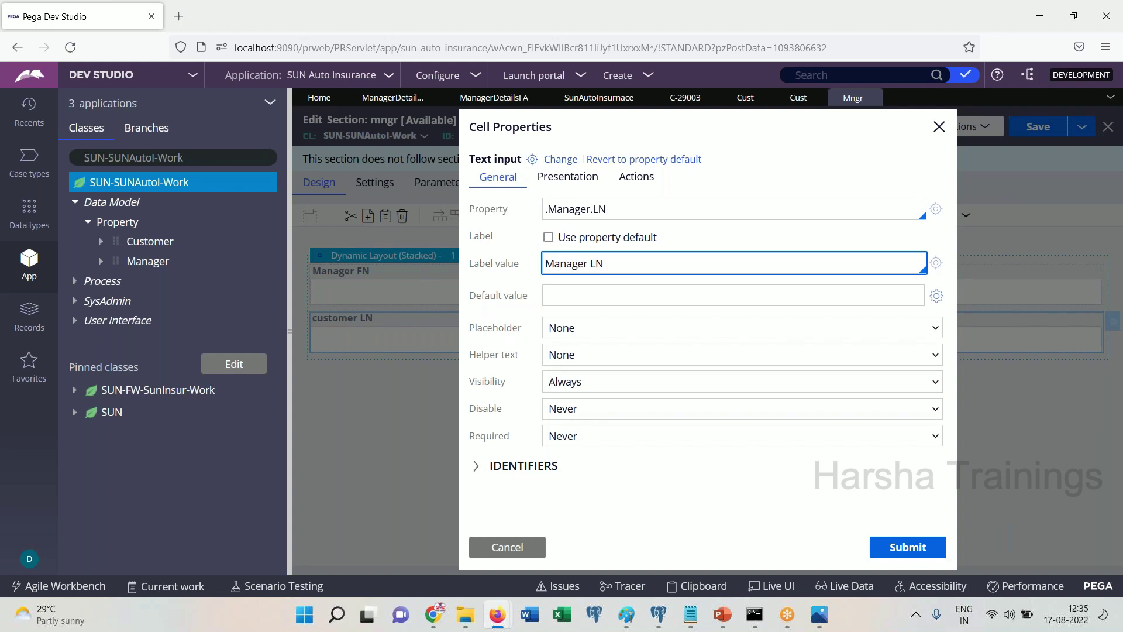
pyautogui.click(897, 548)
pyautogui.click(1043, 133)
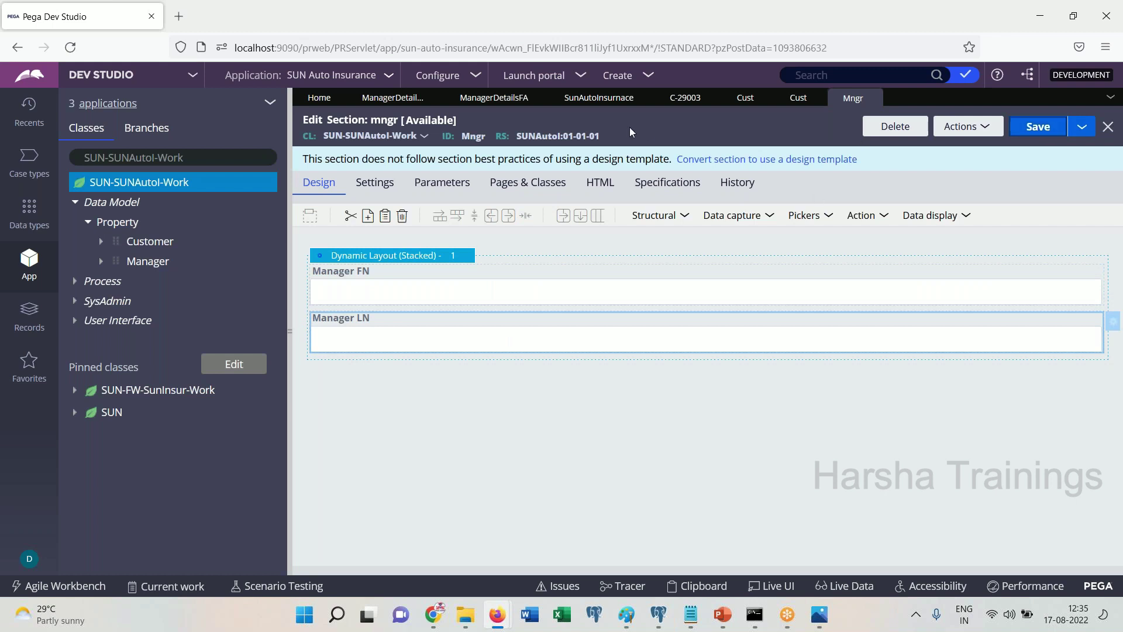
# Create a flow action labelled mngr in the SUN-SUNAutoI-Work class
pyautogui.click(160, 194)
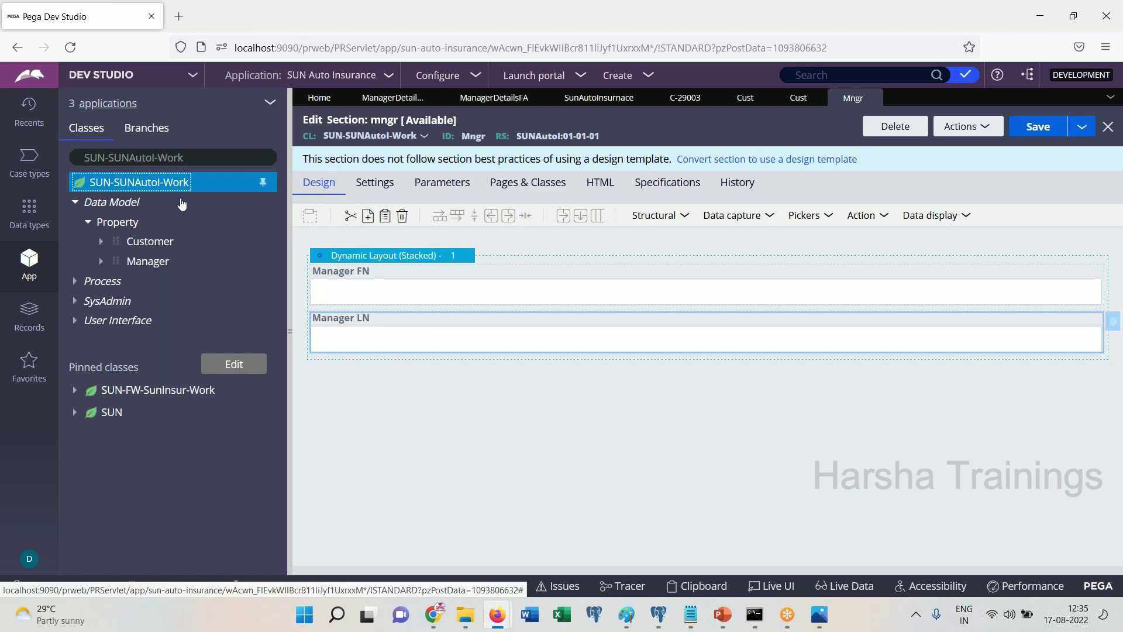
pyautogui.rightClick(181, 203)
pyautogui.moveTo(176, 202)
pyautogui.moveTo(283, 354)
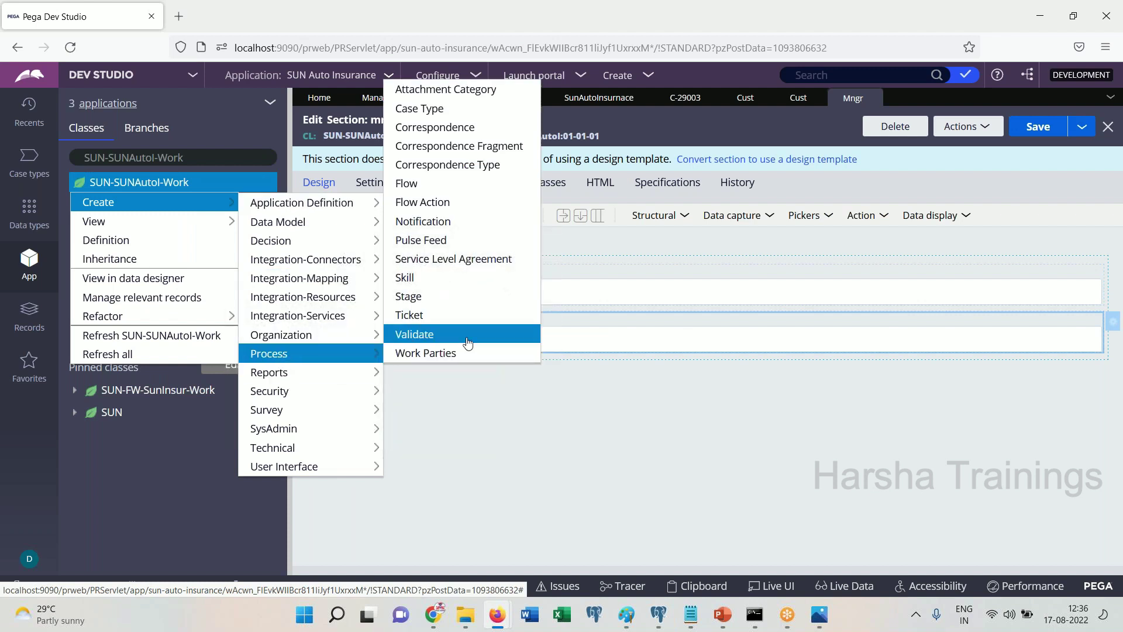
pyautogui.click(434, 203)
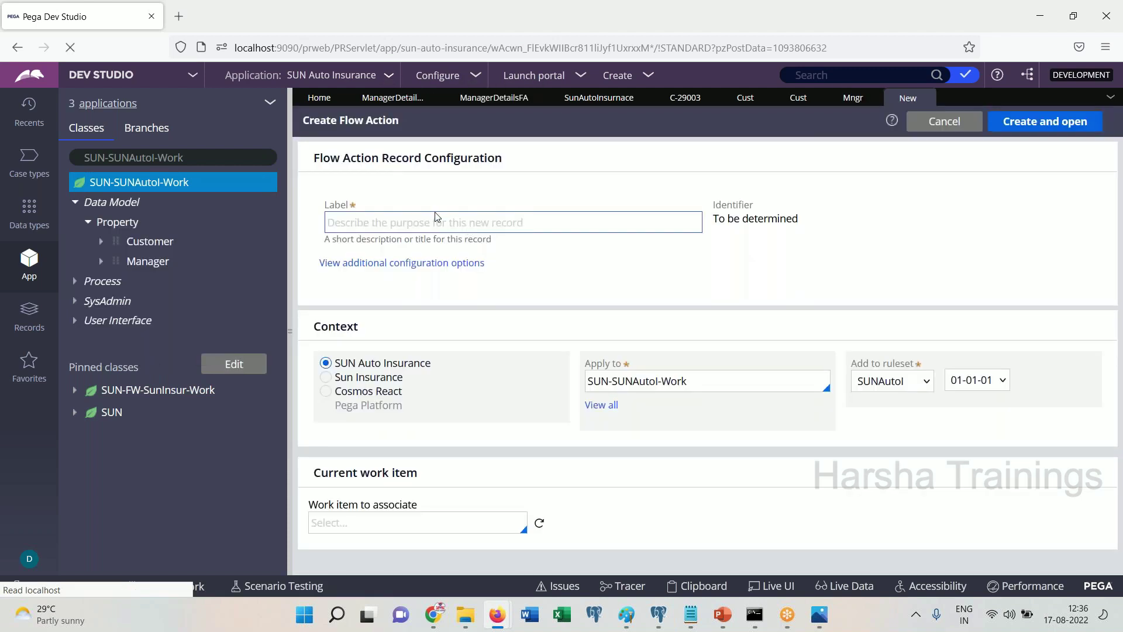
pyautogui.write('mngr')
pyautogui.press('Tab')
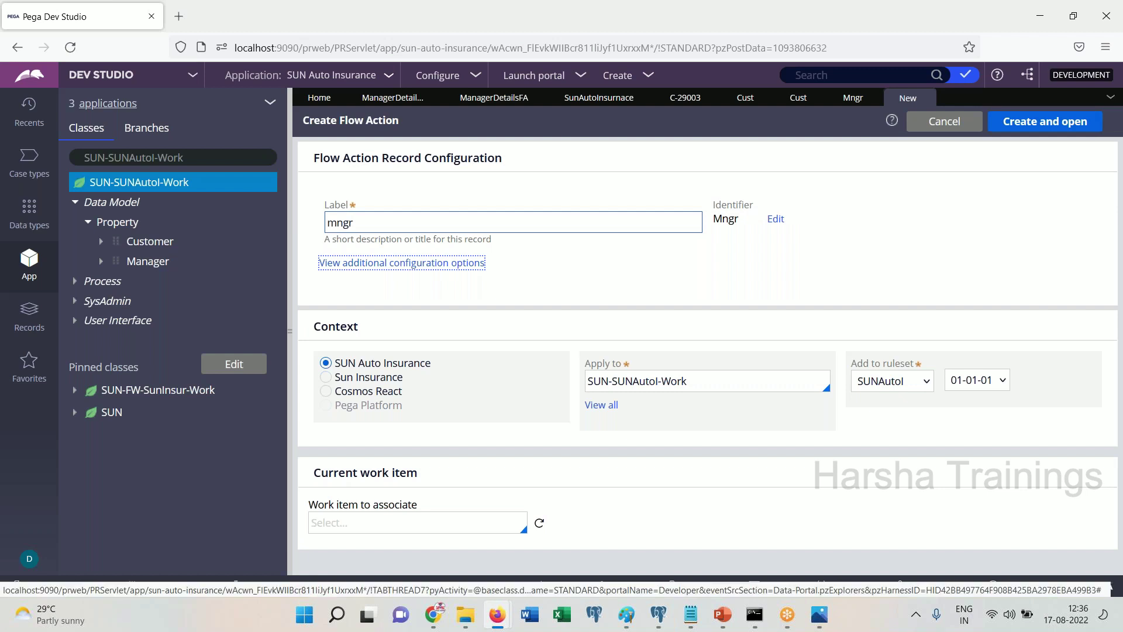
pyautogui.click(1033, 123)
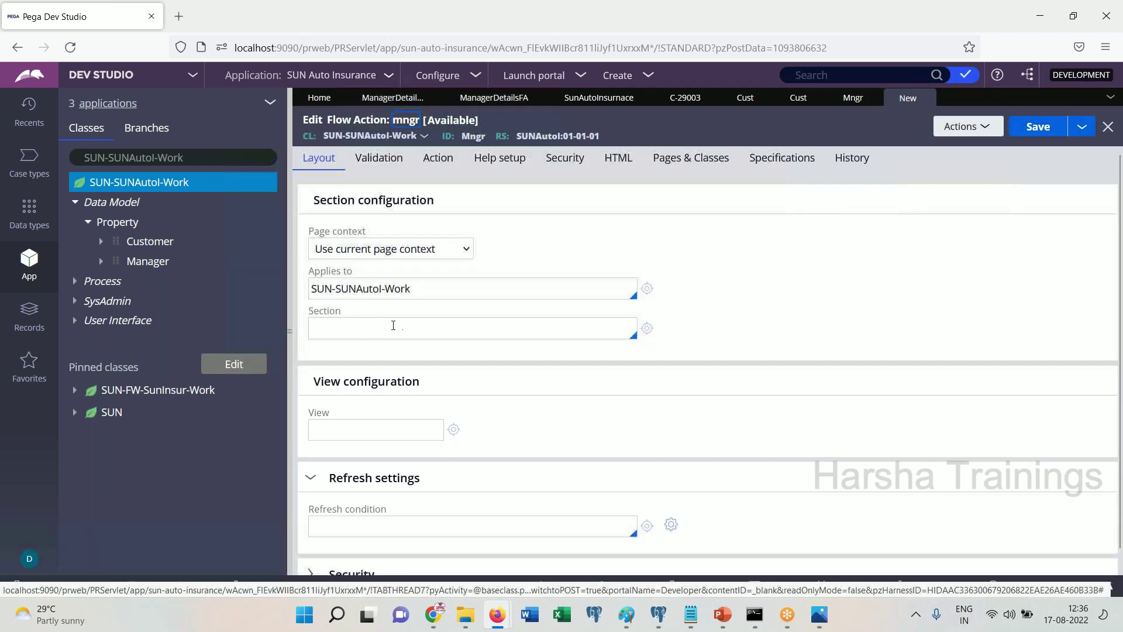
# Set the mngr flow action's section to Mngr and save it
pyautogui.click(419, 320)
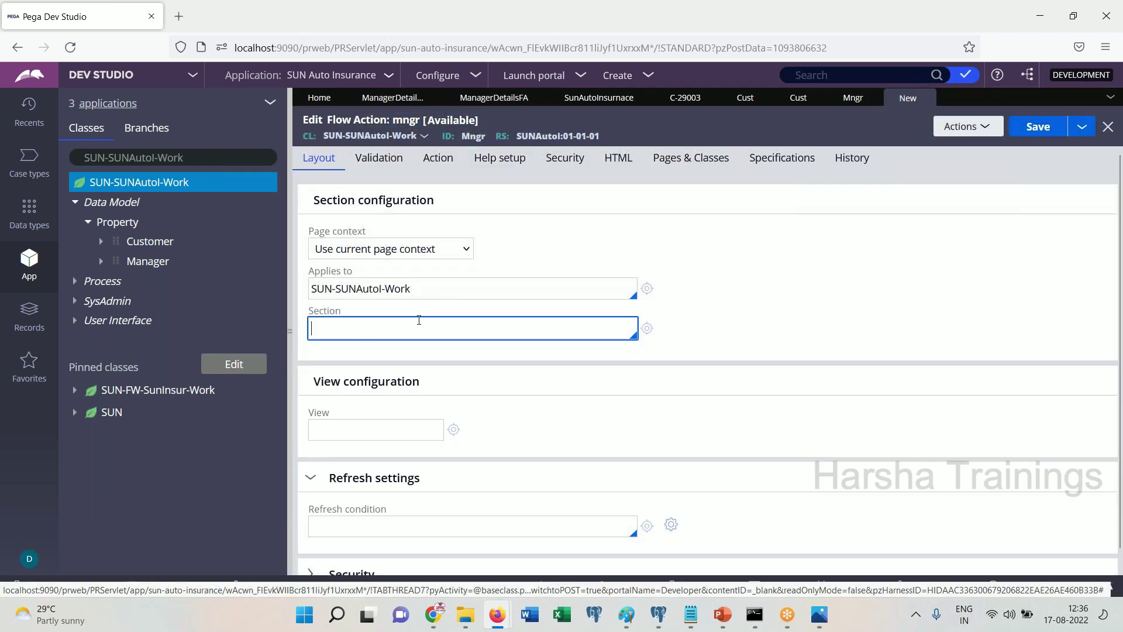
pyautogui.write('m')
pyautogui.click(328, 392)
pyautogui.click(1049, 125)
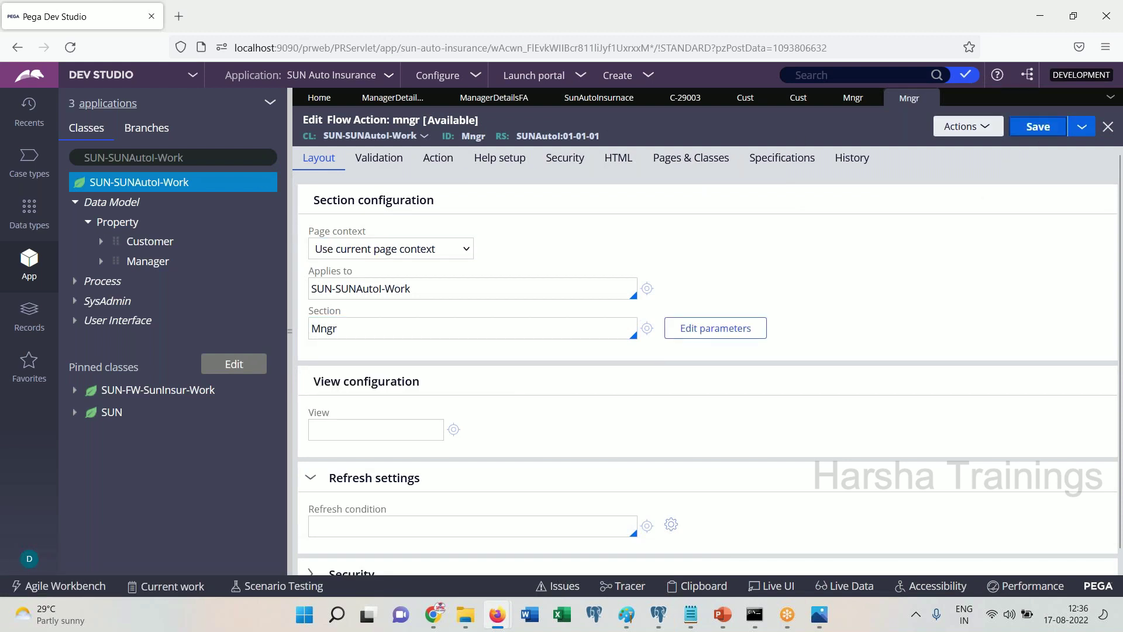
pyautogui.click(172, 186)
# Create a flow labelled testflow in the SUN-SUNAutoI-Work class
pyautogui.rightClick(172, 186)
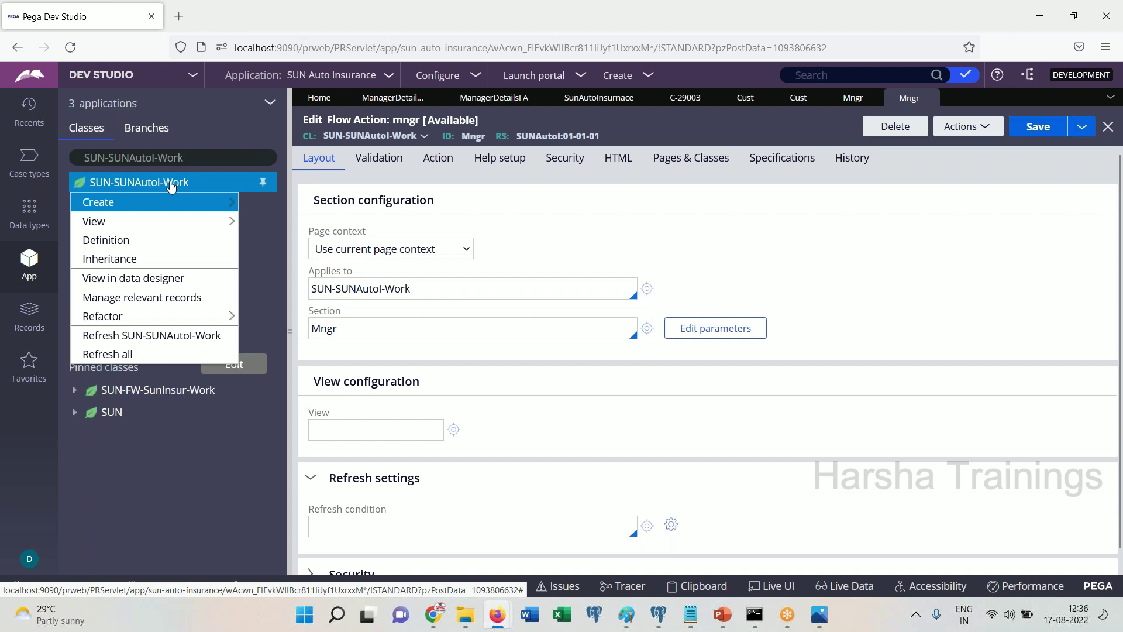
pyautogui.moveTo(178, 202)
pyautogui.moveTo(275, 353)
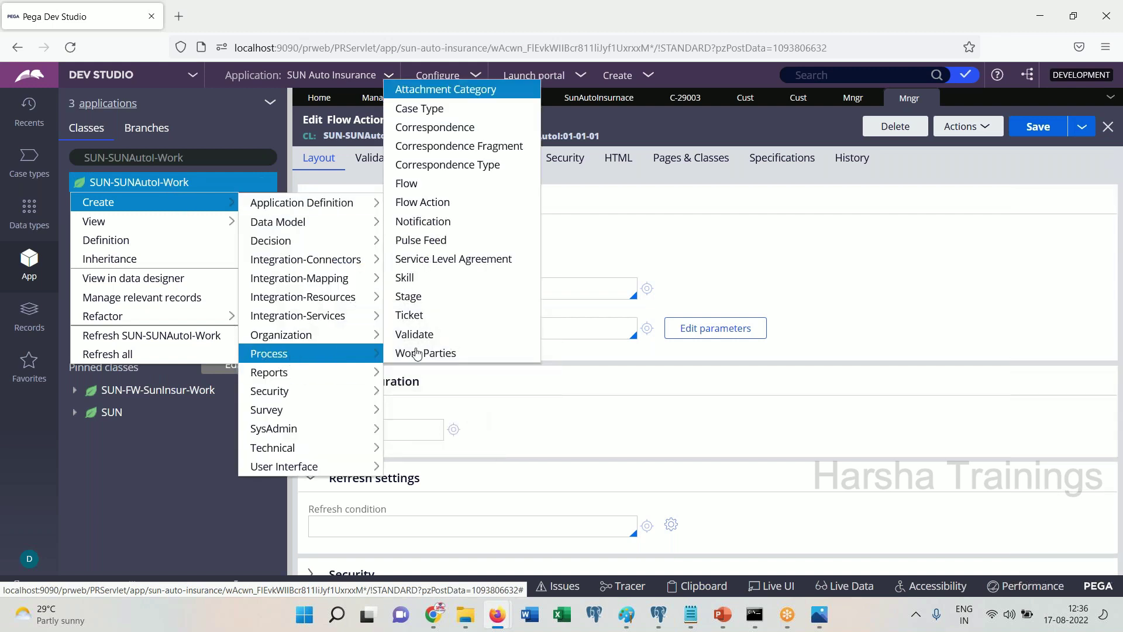
pyautogui.click(436, 184)
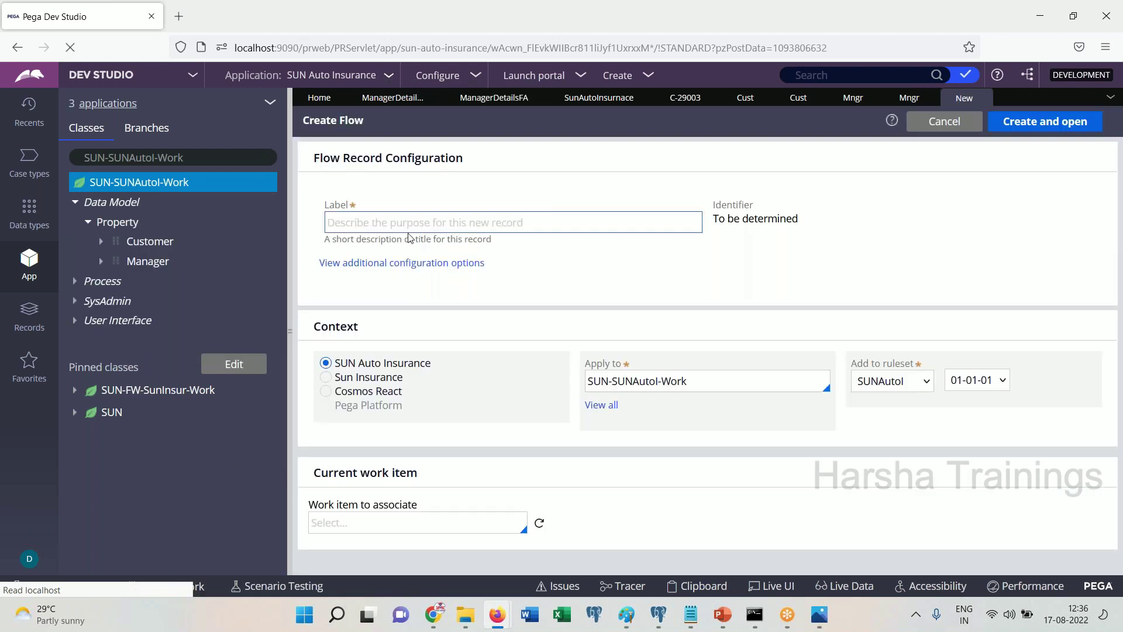
pyautogui.write('testflow')
pyautogui.press('Tab')
pyautogui.click(1055, 129)
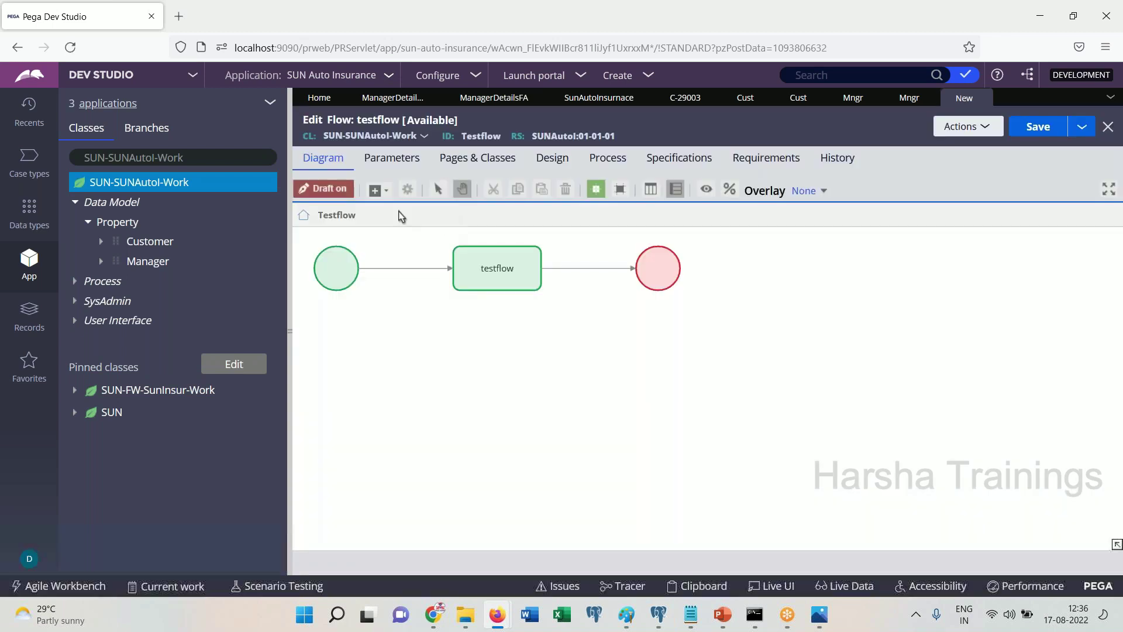
# Add an assignment before the end, reroute the connectors, and give the first connector flow action Cust
pyautogui.click(375, 190)
pyautogui.click(398, 212)
pyautogui.click(576, 268)
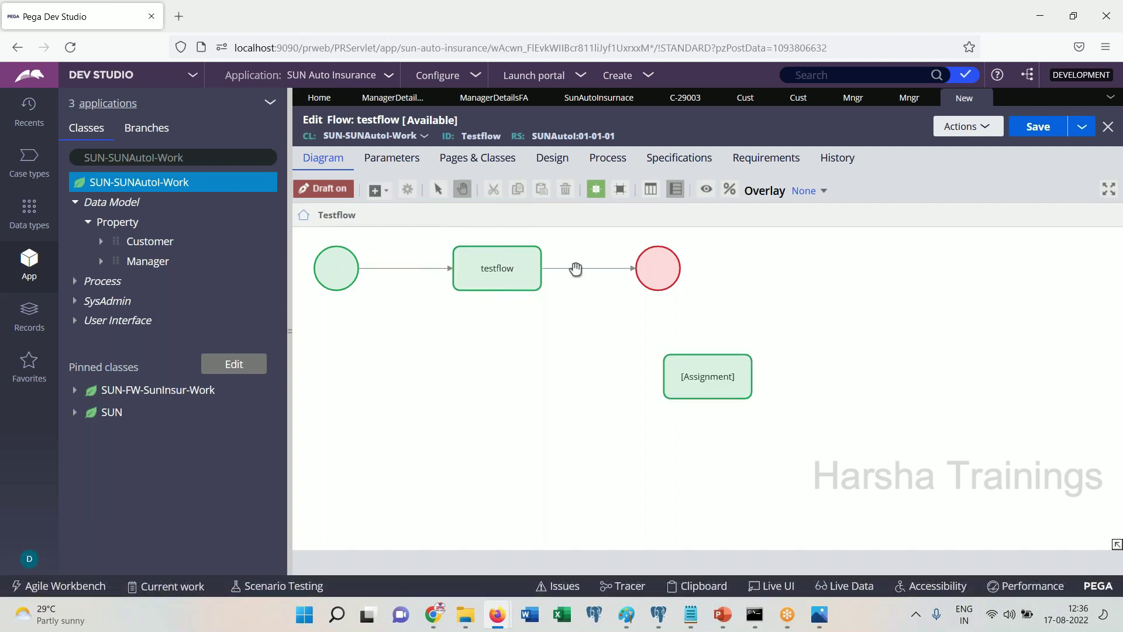
pyautogui.moveTo(636, 269); pyautogui.dragTo(649, 276)
pyautogui.click(499, 319)
pyautogui.doubleClick(549, 313)
pyautogui.write('c')
pyautogui.press('Down')
pyautogui.press('Return')
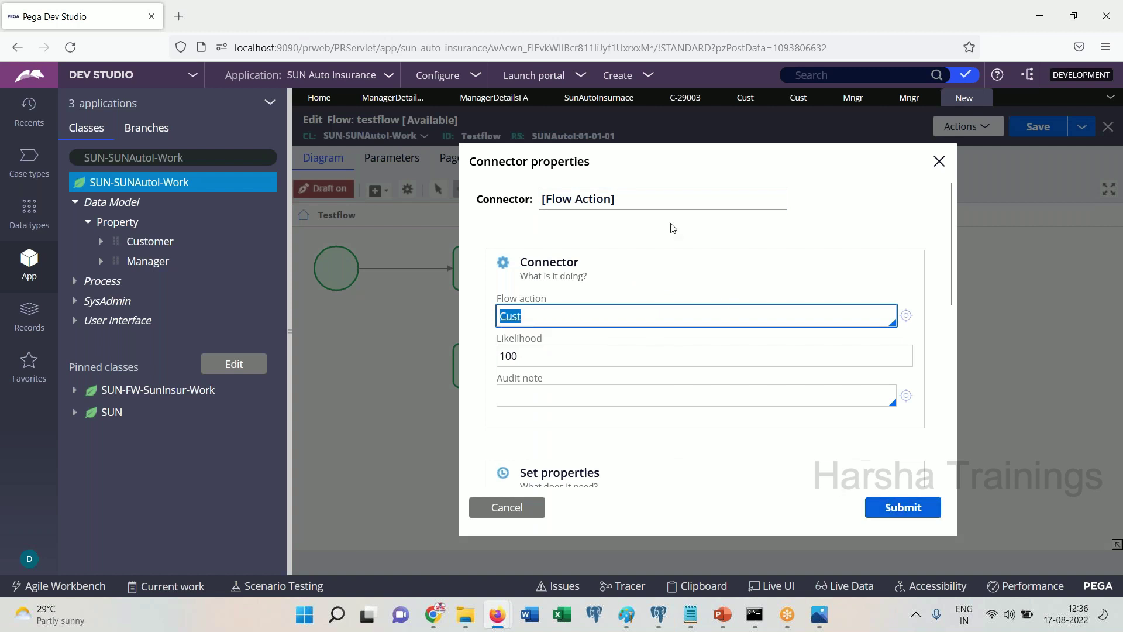
# Name the first connector Cust, and give the second connector flow action and name Mngr
pyautogui.click(652, 193)
pyautogui.click(903, 507)
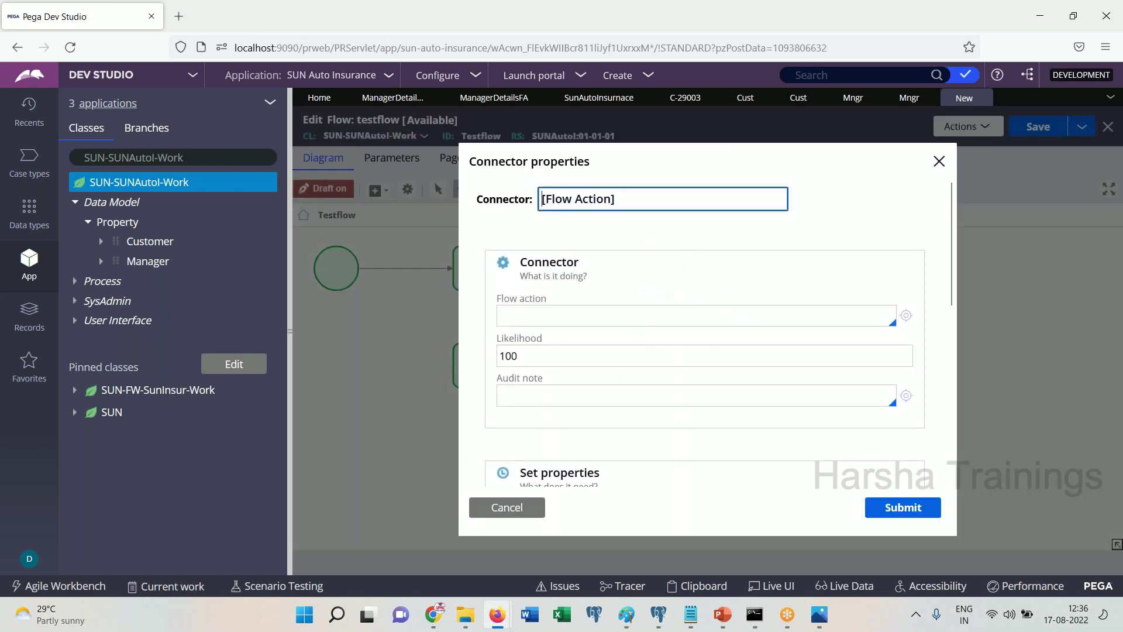
pyautogui.click(567, 325)
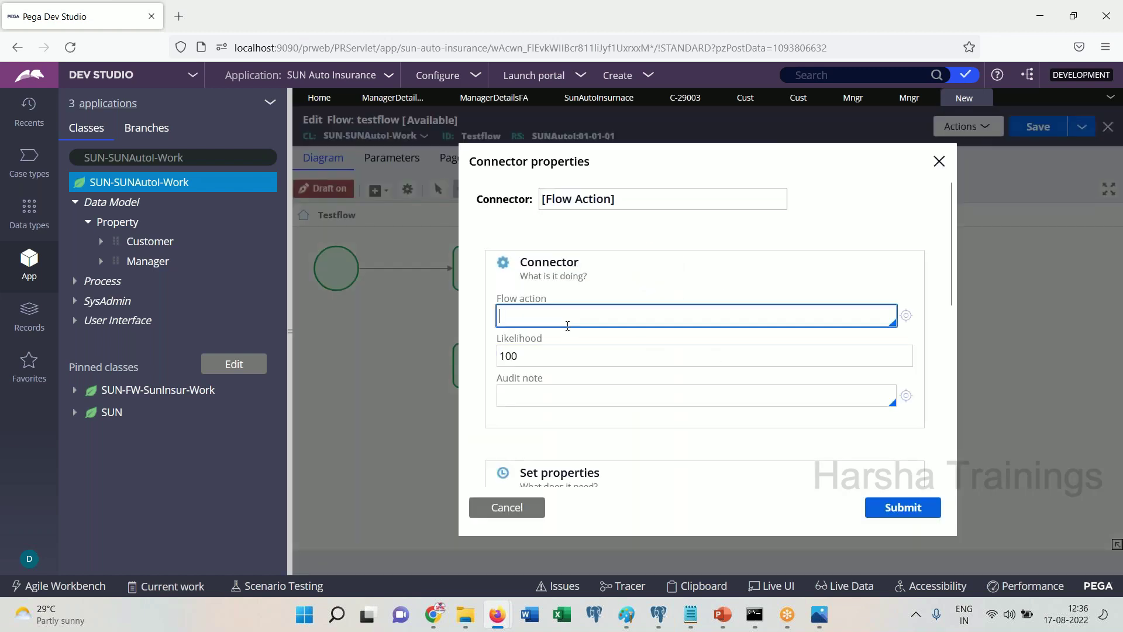
pyautogui.write('mngr')
pyautogui.press('Return')
pyautogui.click(667, 196)
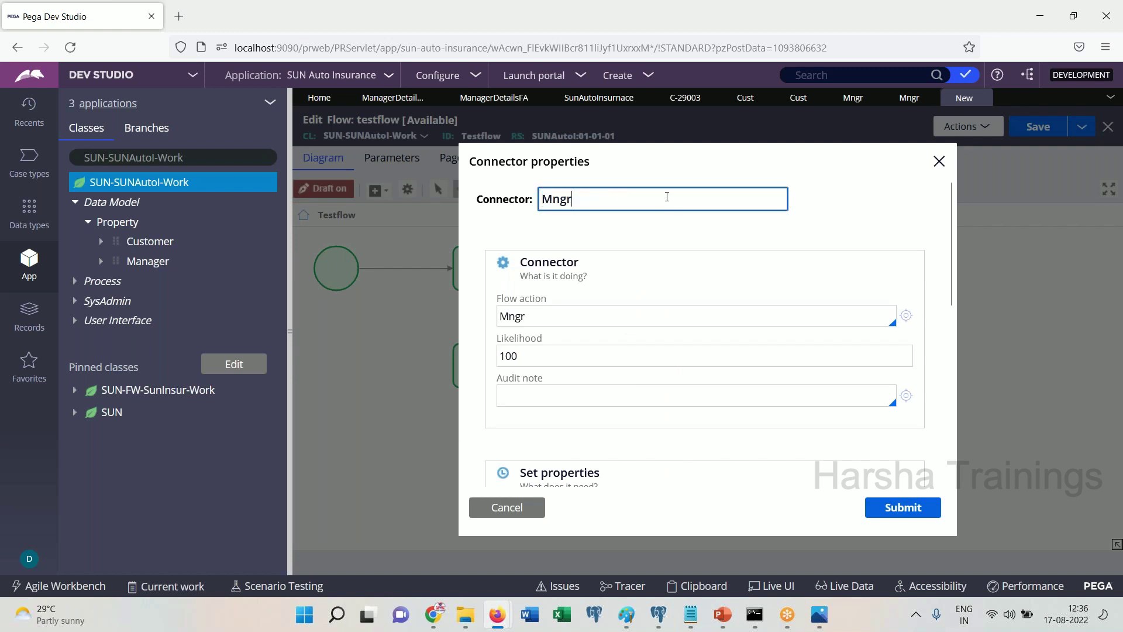
pyautogui.click(925, 510)
# Rename the two assignments cust and mngr
pyautogui.click(496, 272)
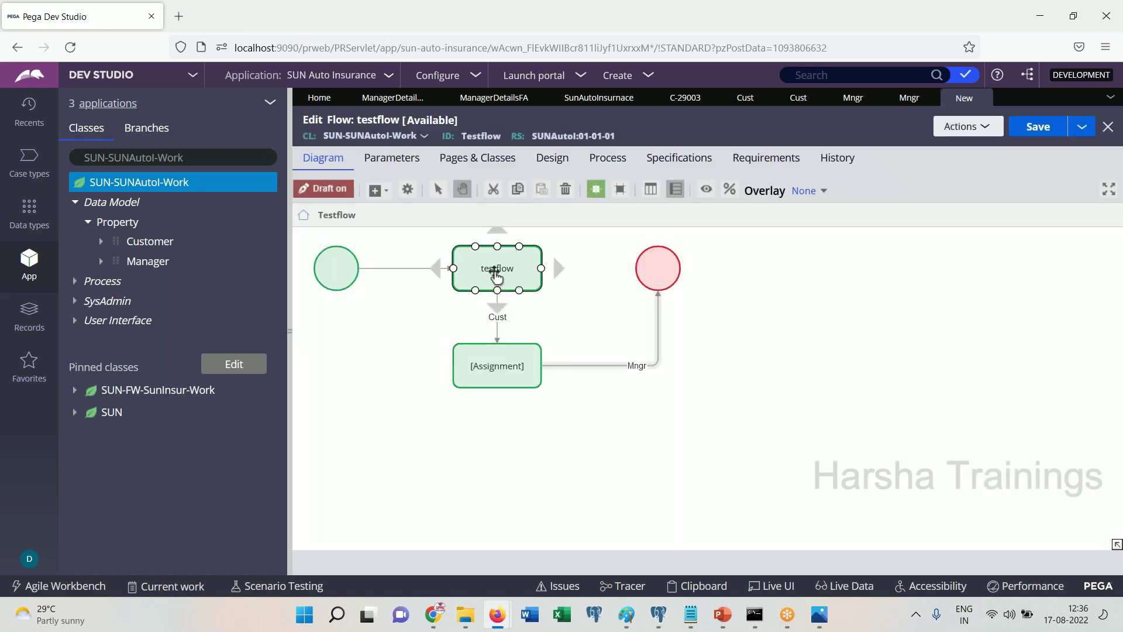
pyautogui.doubleClick(495, 272)
pyautogui.write('cust')
pyautogui.click(496, 363)
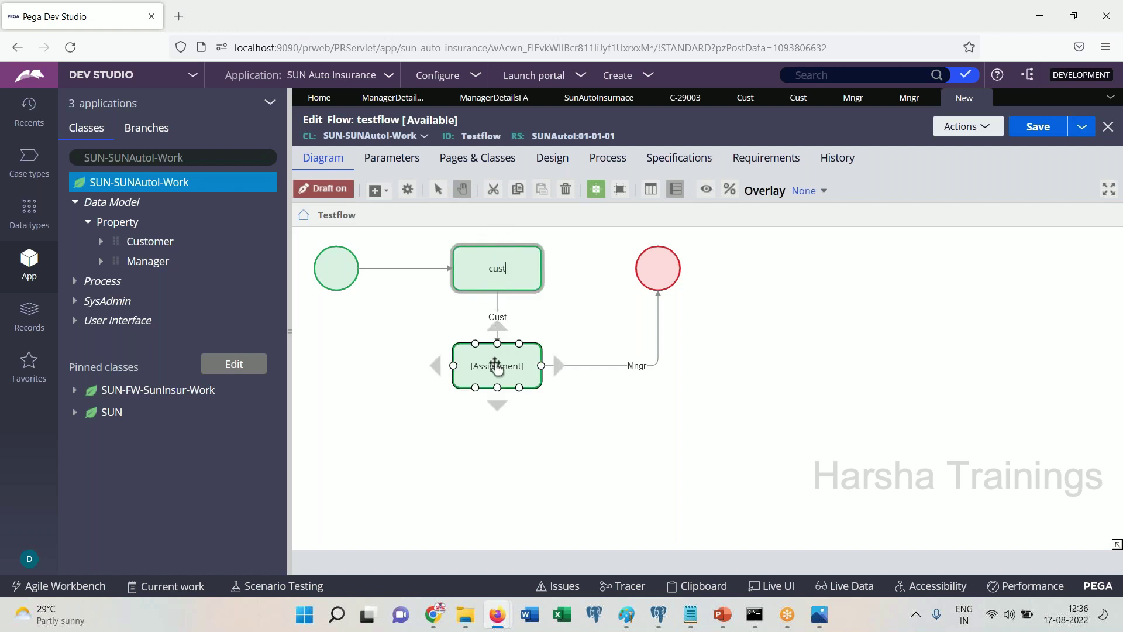
pyautogui.doubleClick(497, 366)
pyautogui.write('mngr')
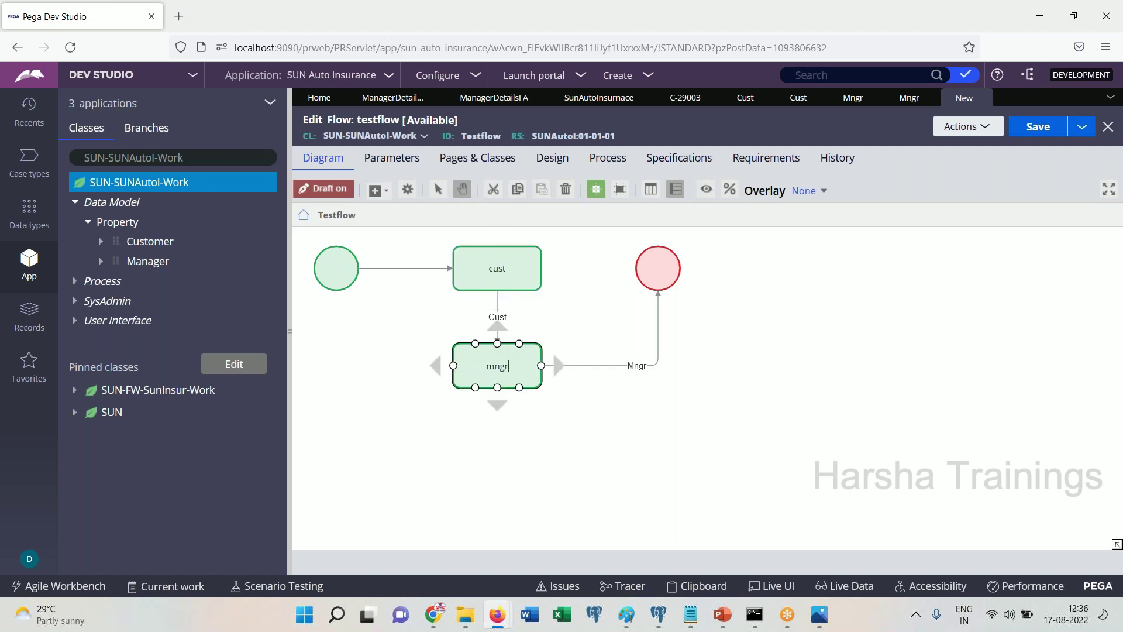
pyautogui.click(606, 423)
# Turn off draft mode, save testflow, and close its editor
pyautogui.click(337, 192)
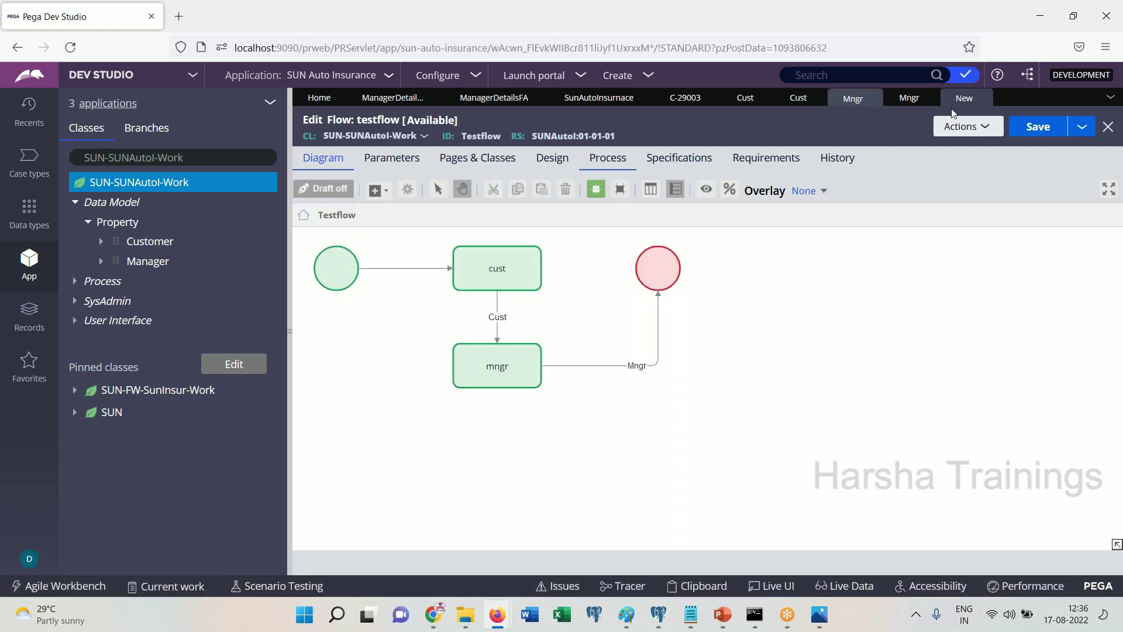
pyautogui.click(1025, 129)
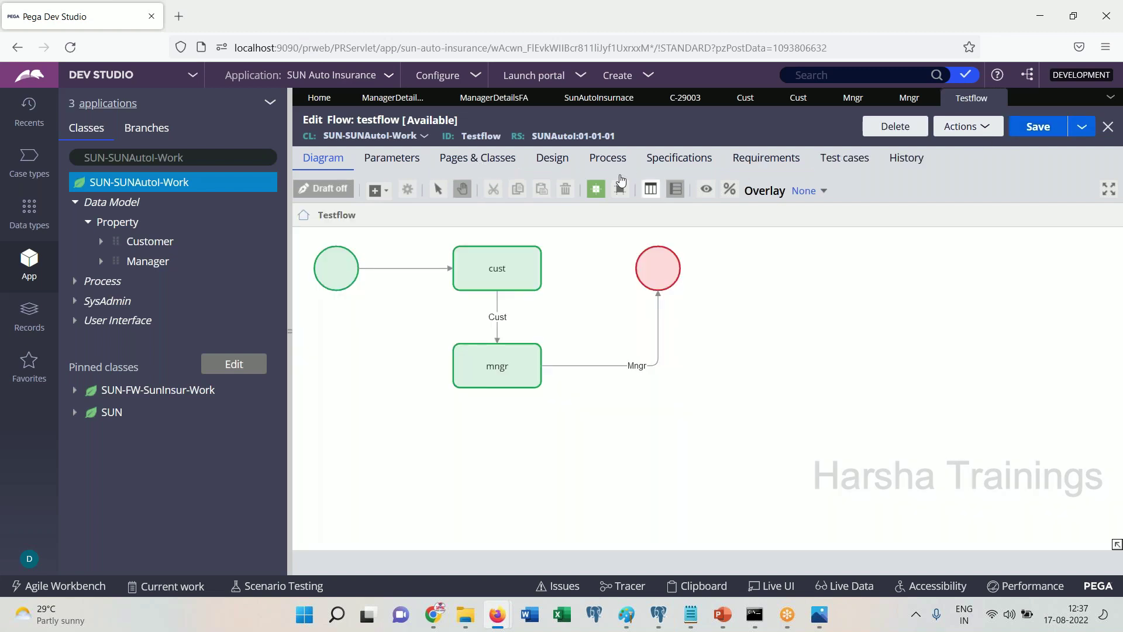
pyautogui.click(997, 98)
# Reopen testflow and set its process settings to create a new work object
pyautogui.click(32, 114)
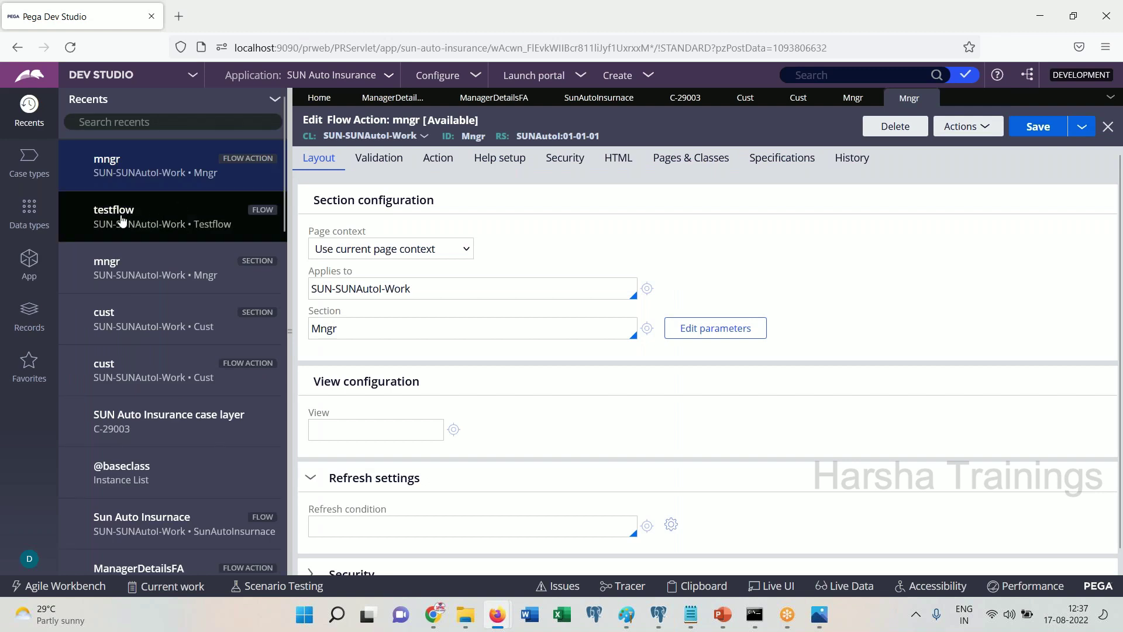
pyautogui.click(120, 218)
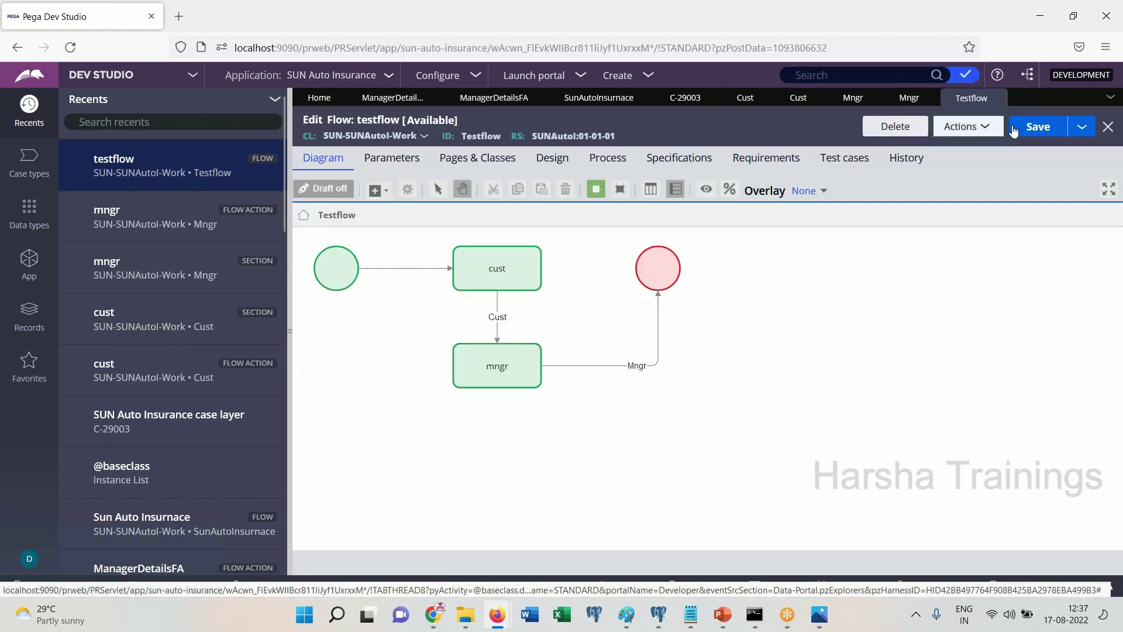
pyautogui.click(603, 162)
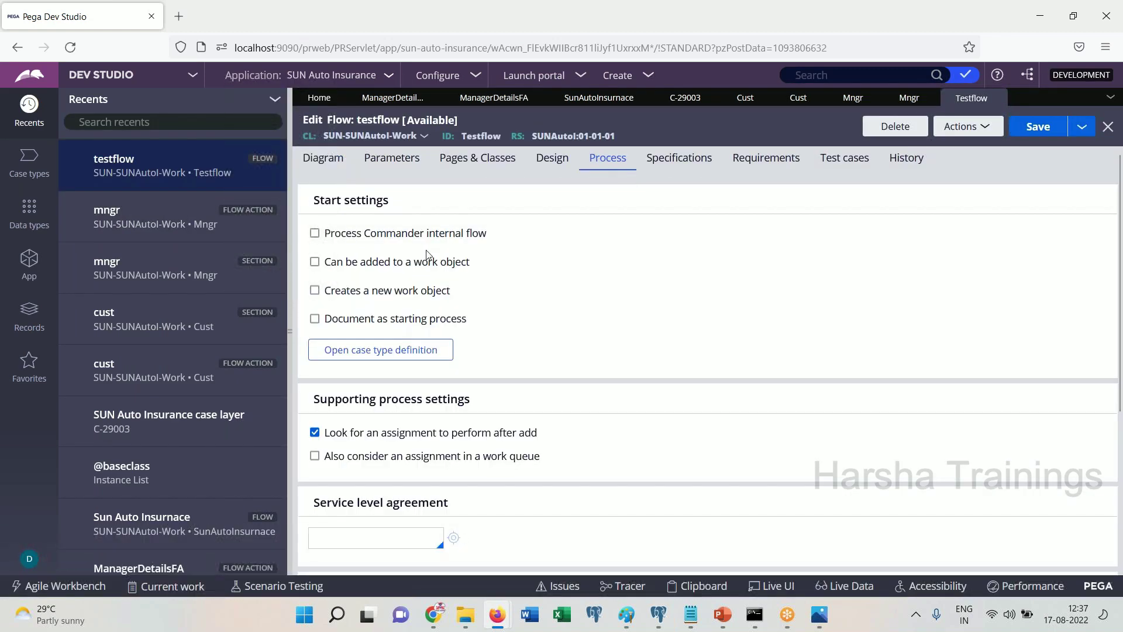
pyautogui.click(317, 263)
pyautogui.scroll(-4, 1120, 277)
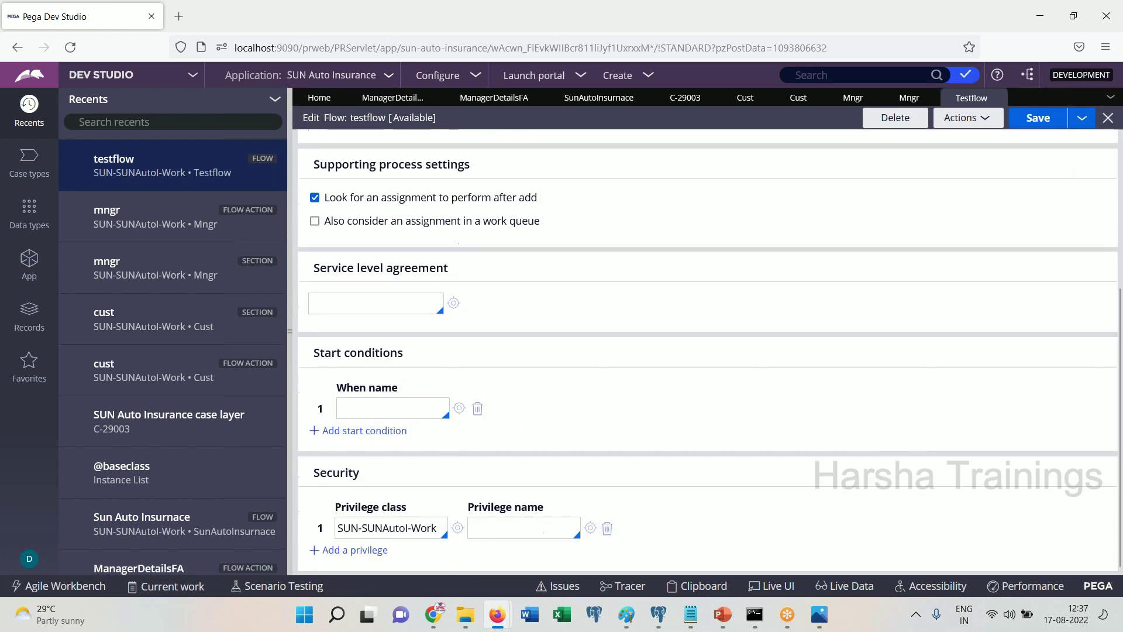
pyautogui.scroll(3, 1118, 254)
pyautogui.scroll(2, 1119, 254)
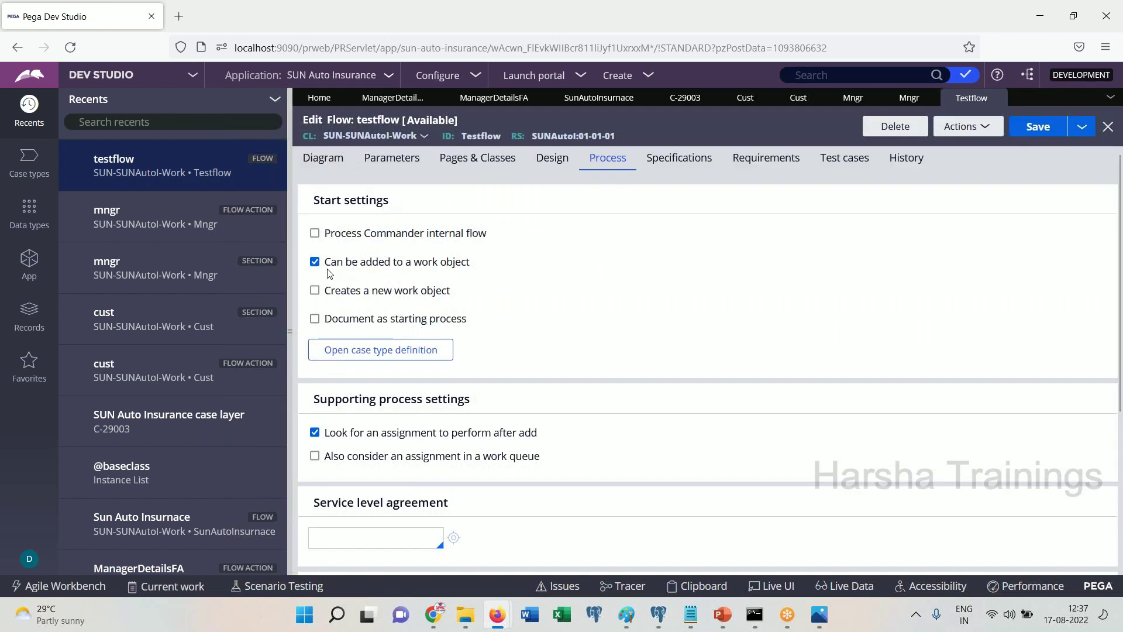
pyautogui.click(314, 262)
pyautogui.click(315, 290)
pyautogui.scroll(-4, 701, 351)
# Set the work parties to pyCaseManagementDefault and save the flow
pyautogui.doubleClick(387, 420)
pyautogui.write('pycase')
pyautogui.click(362, 442)
pyautogui.click(1038, 119)
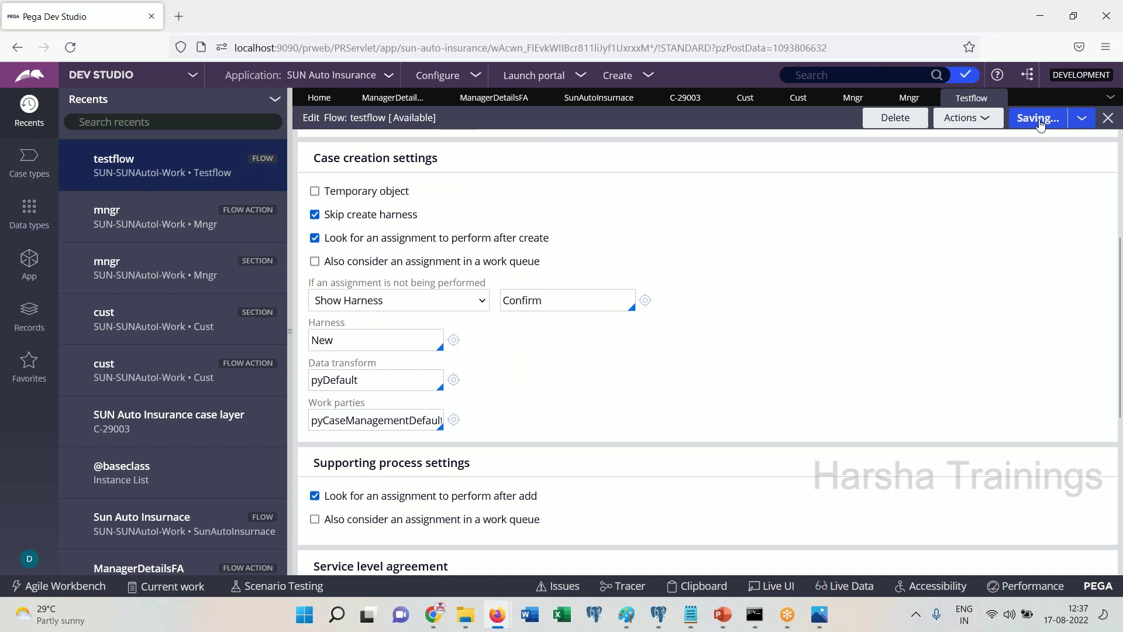
pyautogui.click(32, 261)
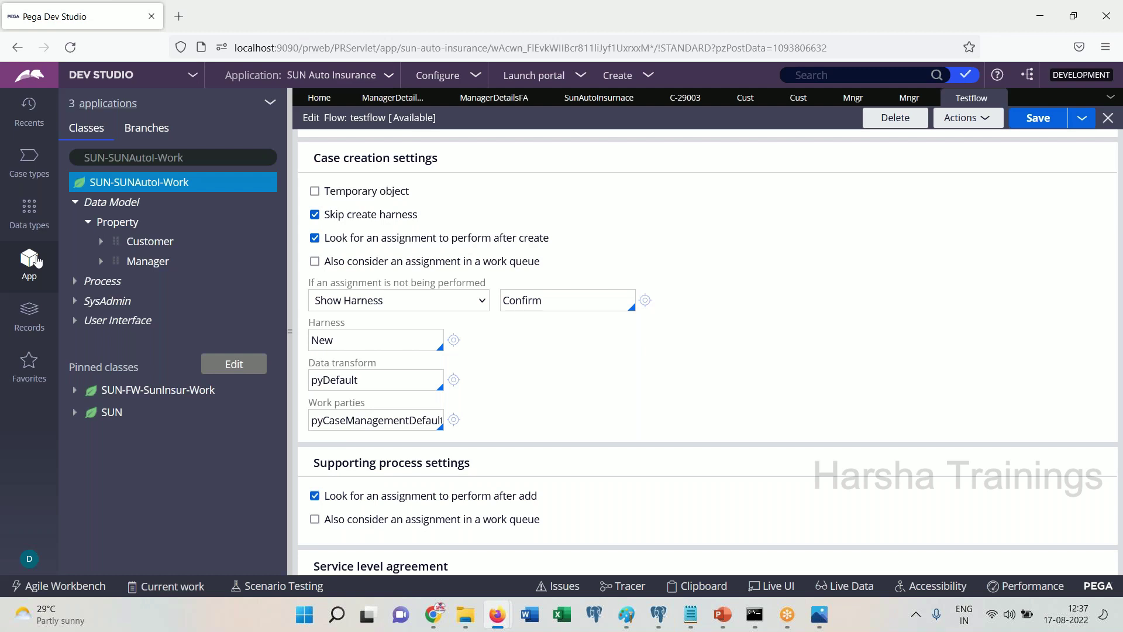
# Save the testflow and run it as a new case
pyautogui.click(1014, 120)
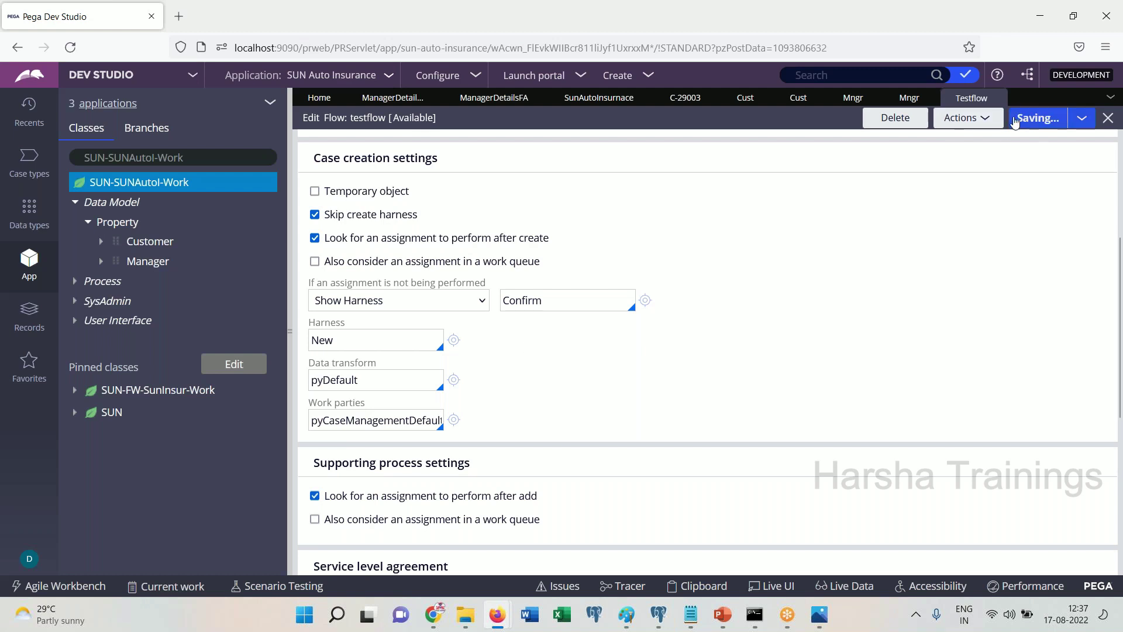
pyautogui.click(985, 120)
pyautogui.click(930, 139)
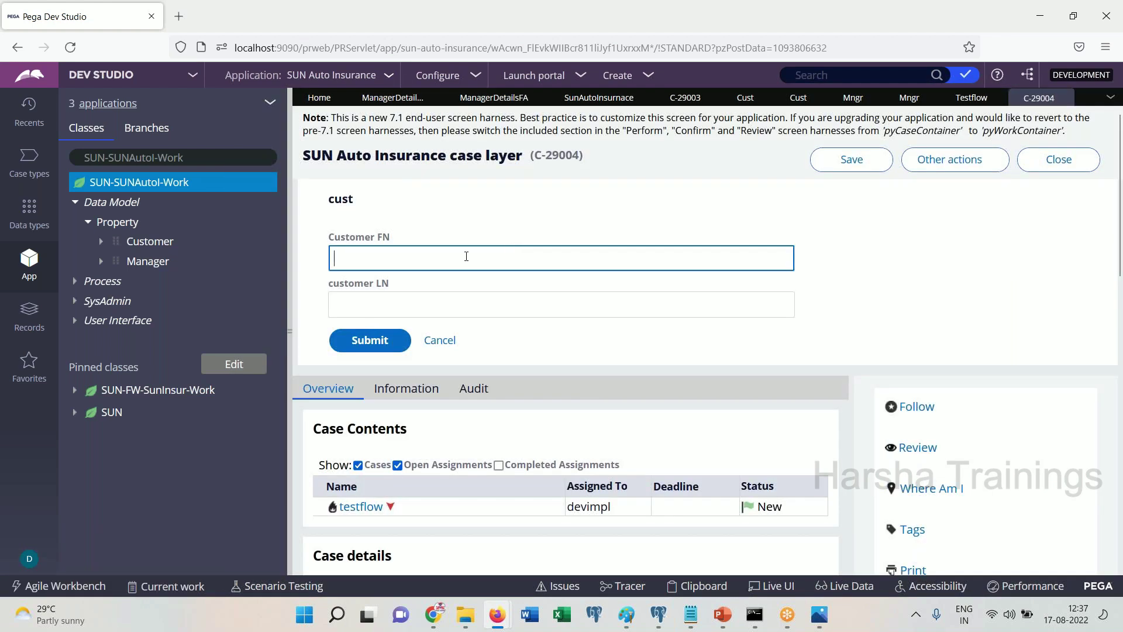
# Enter the customer's first and last name and submit the Cust assignment
pyautogui.press('Tab')
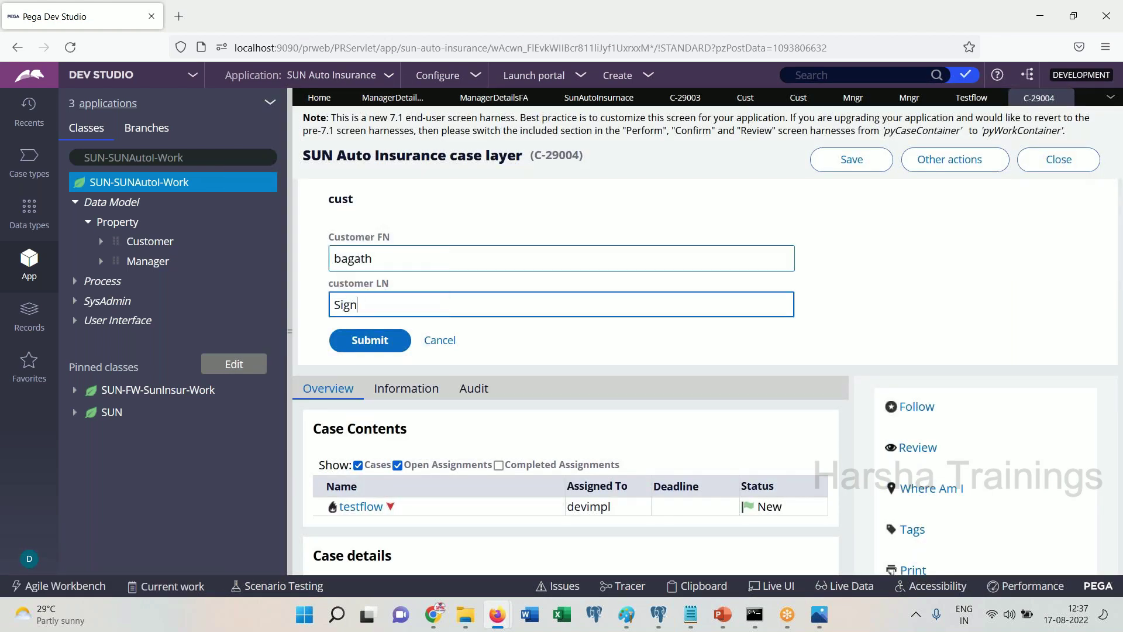
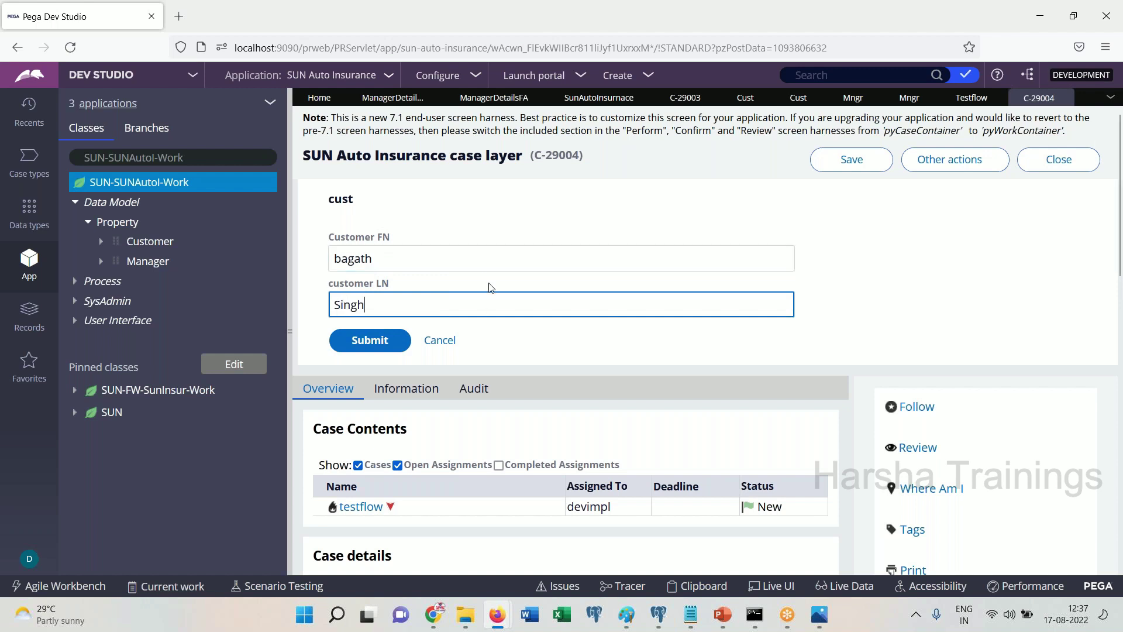
pyautogui.click(379, 346)
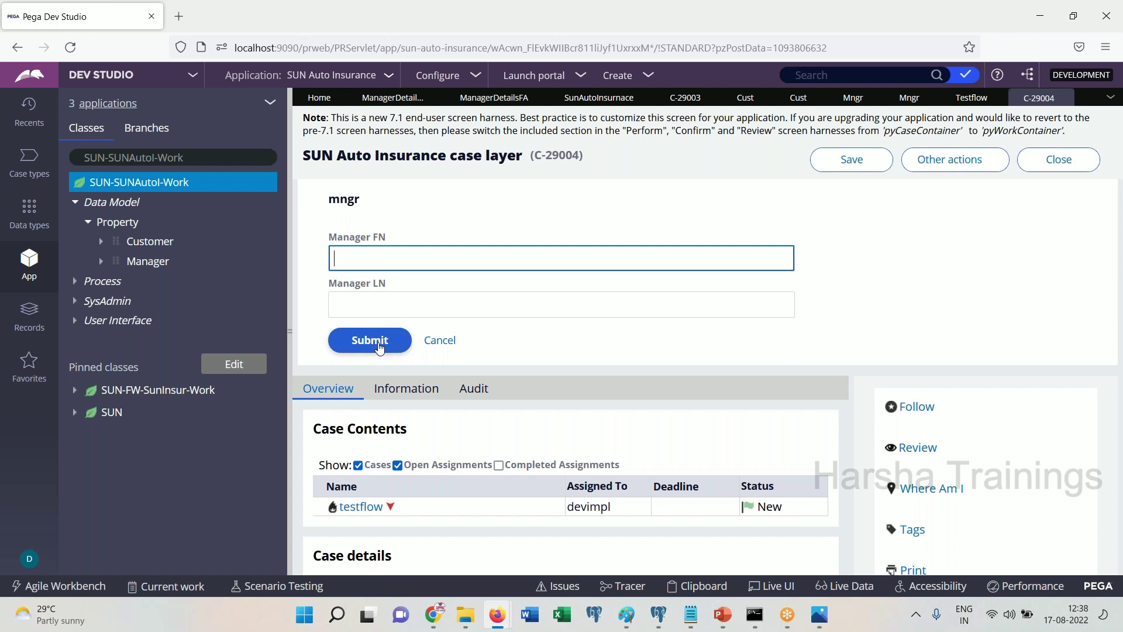
# Enter the manager's first and last name and submit to complete case C-29004
pyautogui.press('Tab')
pyautogui.click(376, 350)
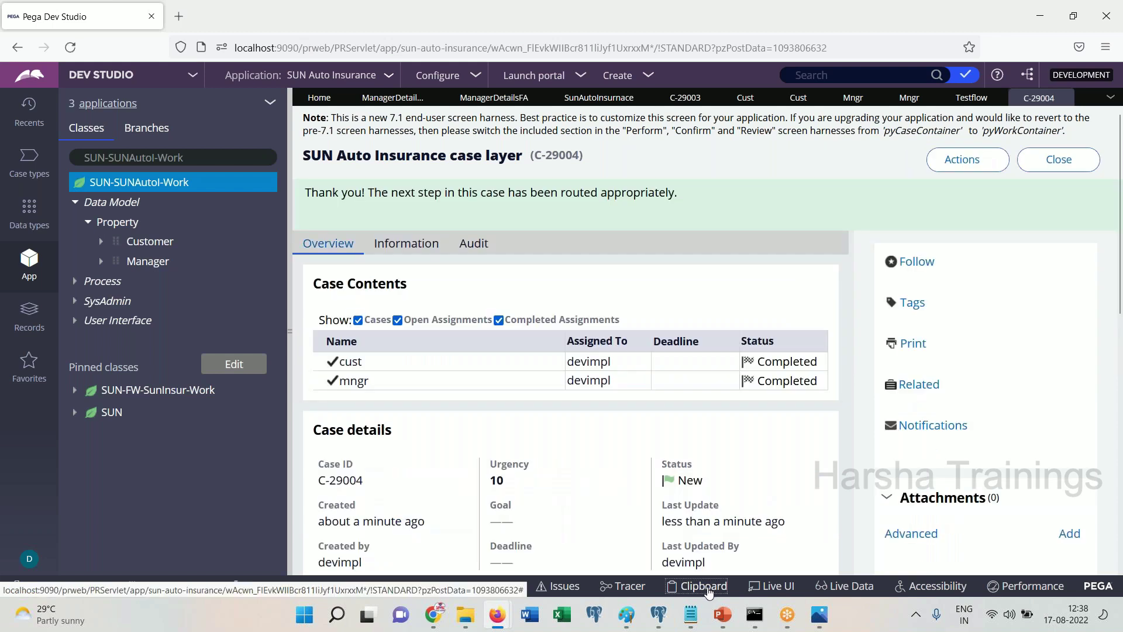
# Open the case's clipboard and expand pyWorkPage in a maximized Clipboard Viewer
pyautogui.click(703, 586)
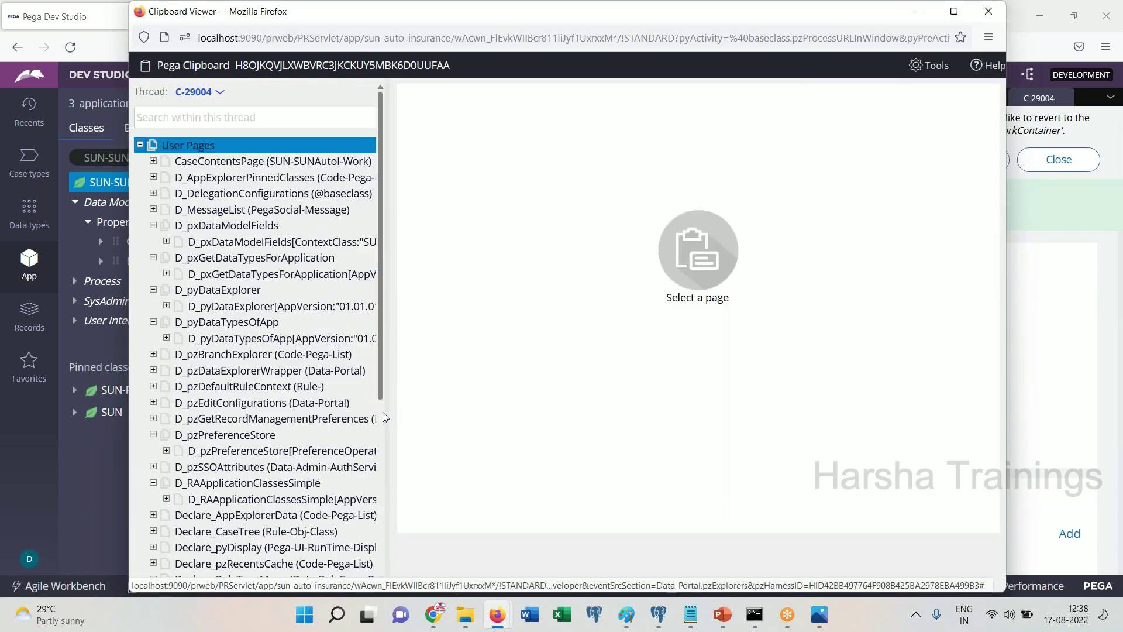
pyautogui.scroll(-5, 382, 413)
pyautogui.click(327, 474)
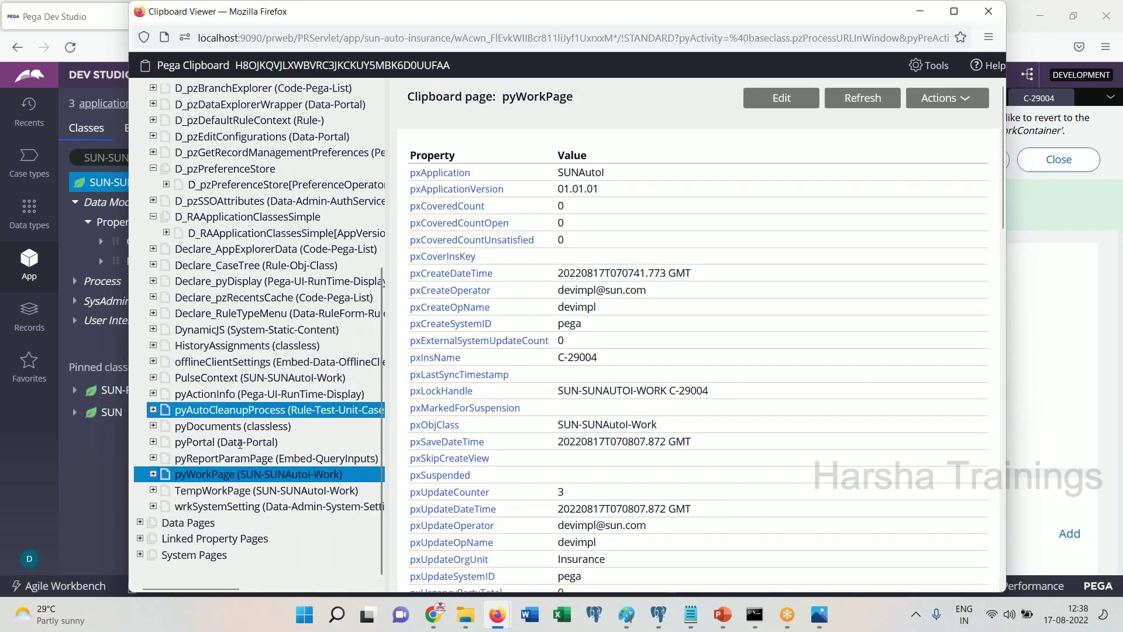
pyautogui.click(153, 475)
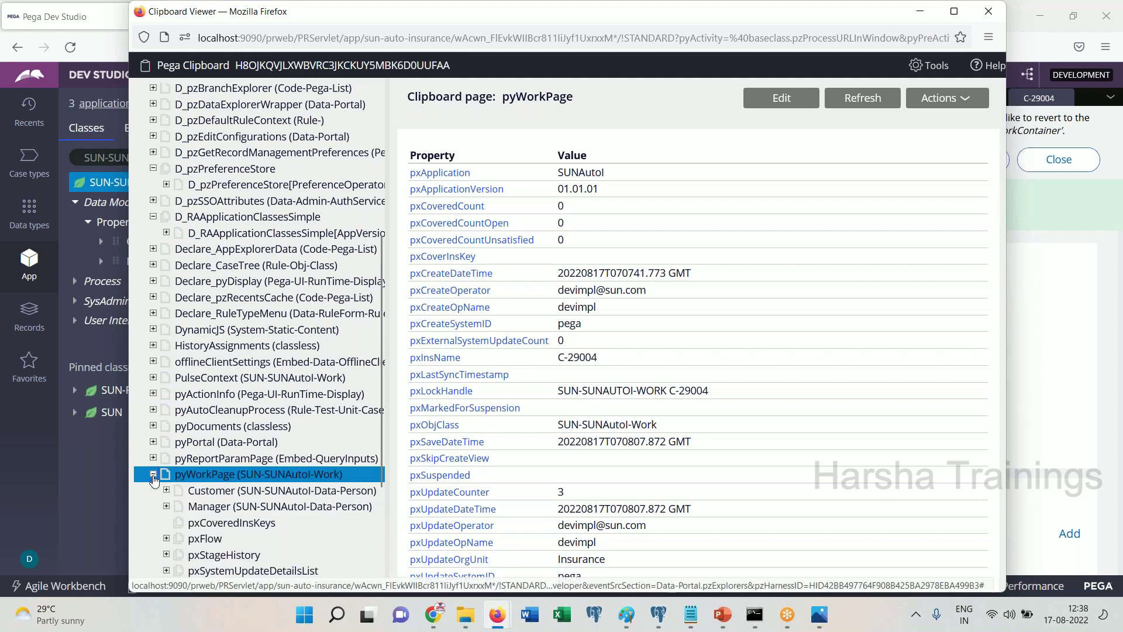
pyautogui.doubleClick(779, 22)
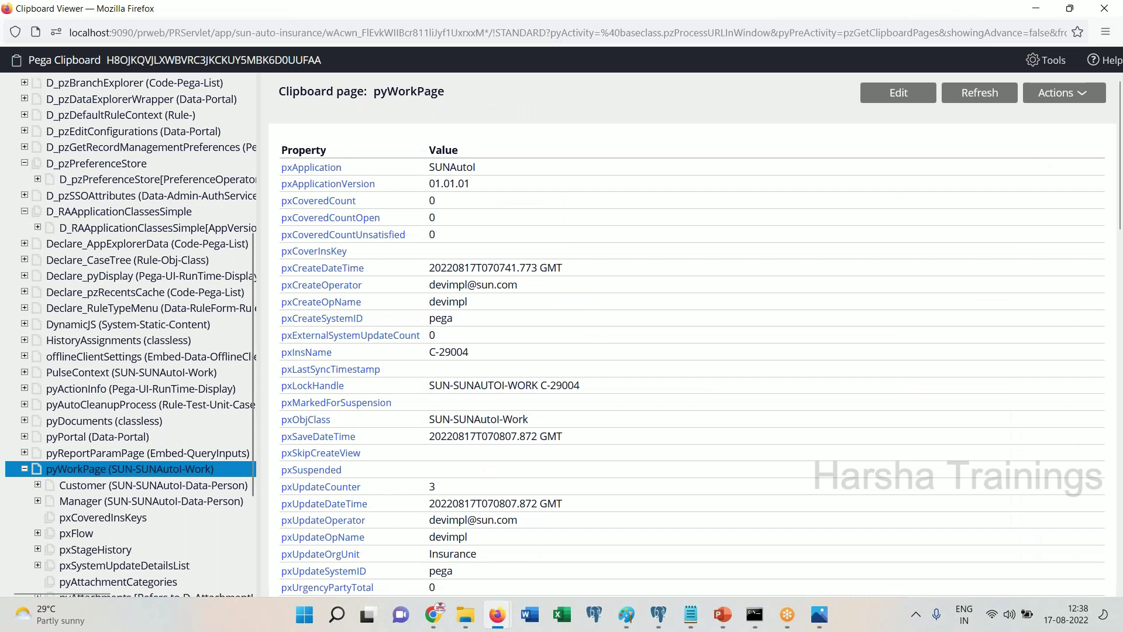
# Check the stored FN and LN values on the Customer and Manager pages, then move the viewer aside
pyautogui.scroll(-3, 247, 433)
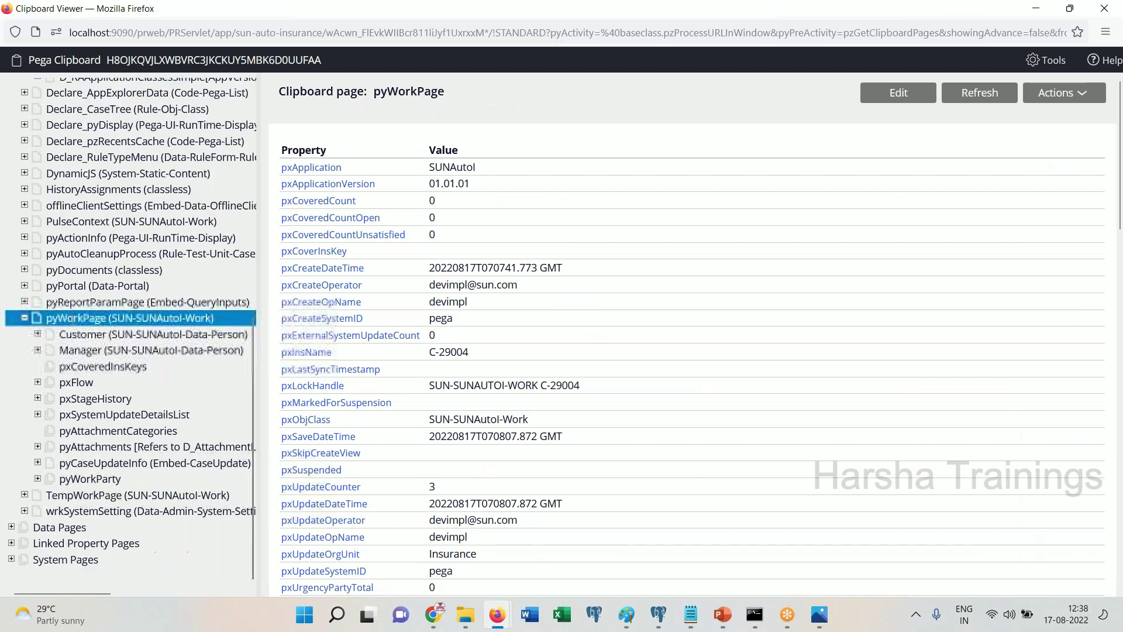
pyautogui.click(80, 335)
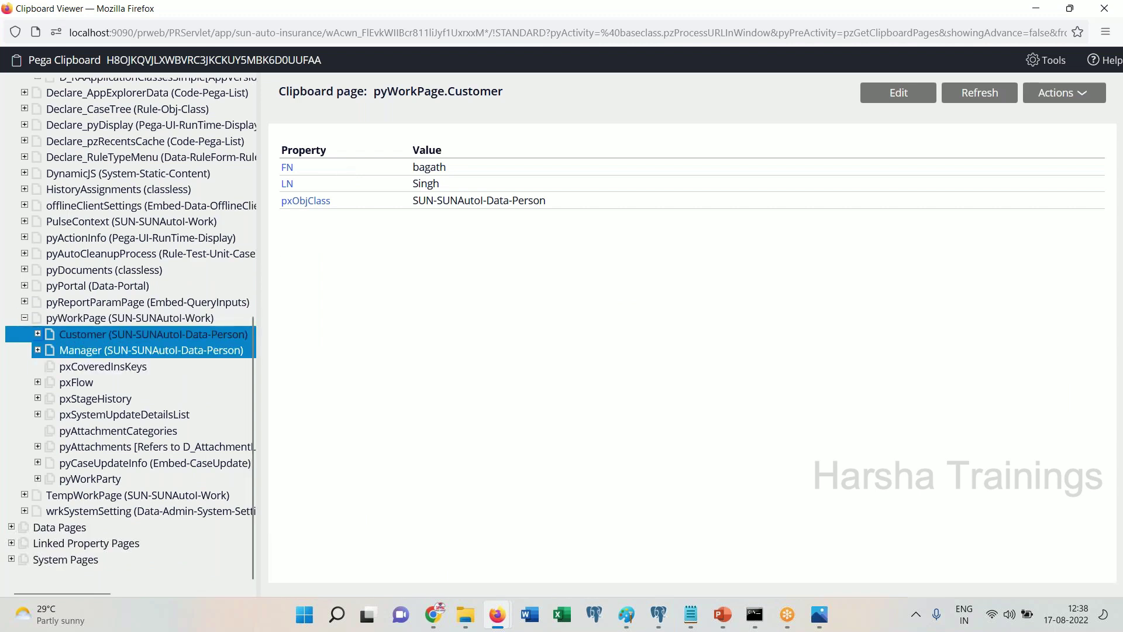
pyautogui.click(99, 350)
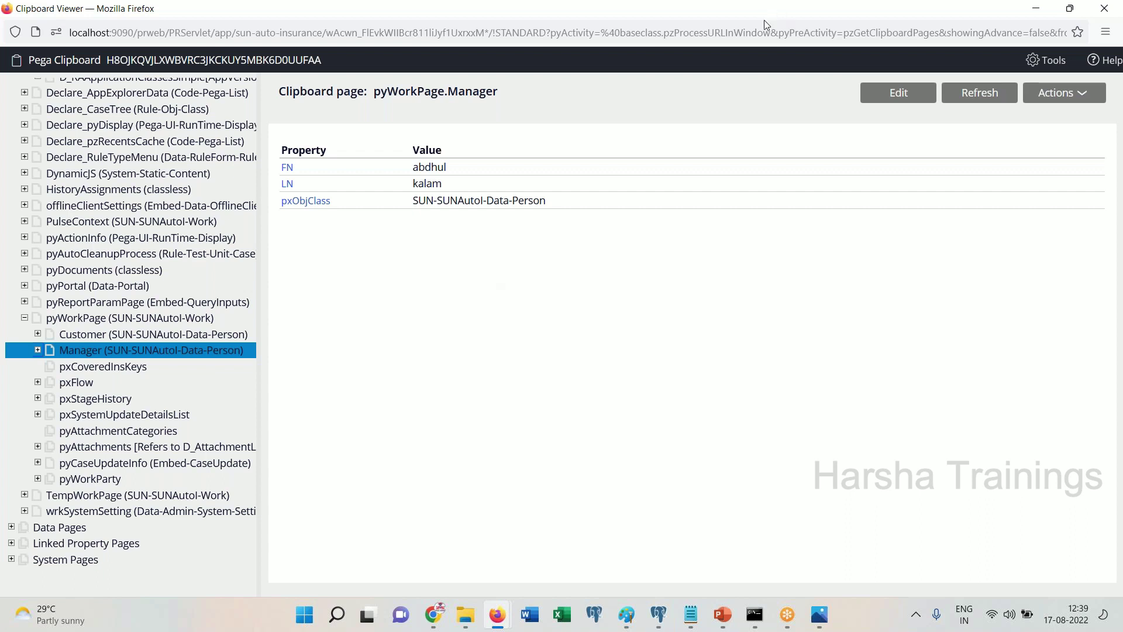
pyautogui.moveTo(763, 20); pyautogui.dragTo(778, 274)
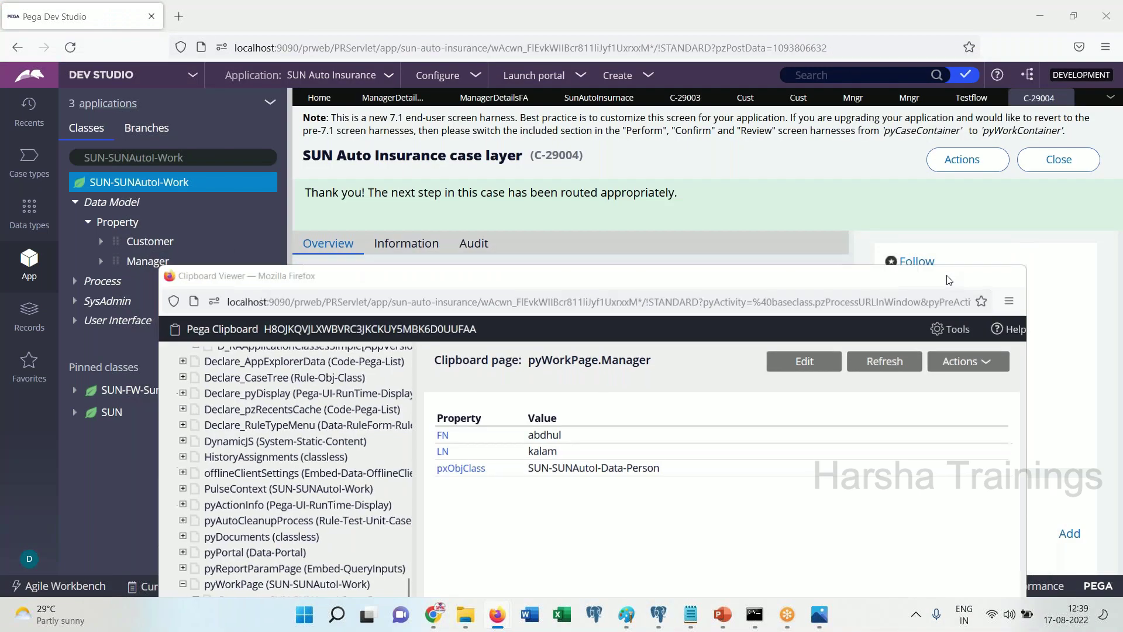
# Bring Pega Dev Studio in front of the clipboard viewer to show case C-29004's confirmation
pyautogui.click(800, 285)
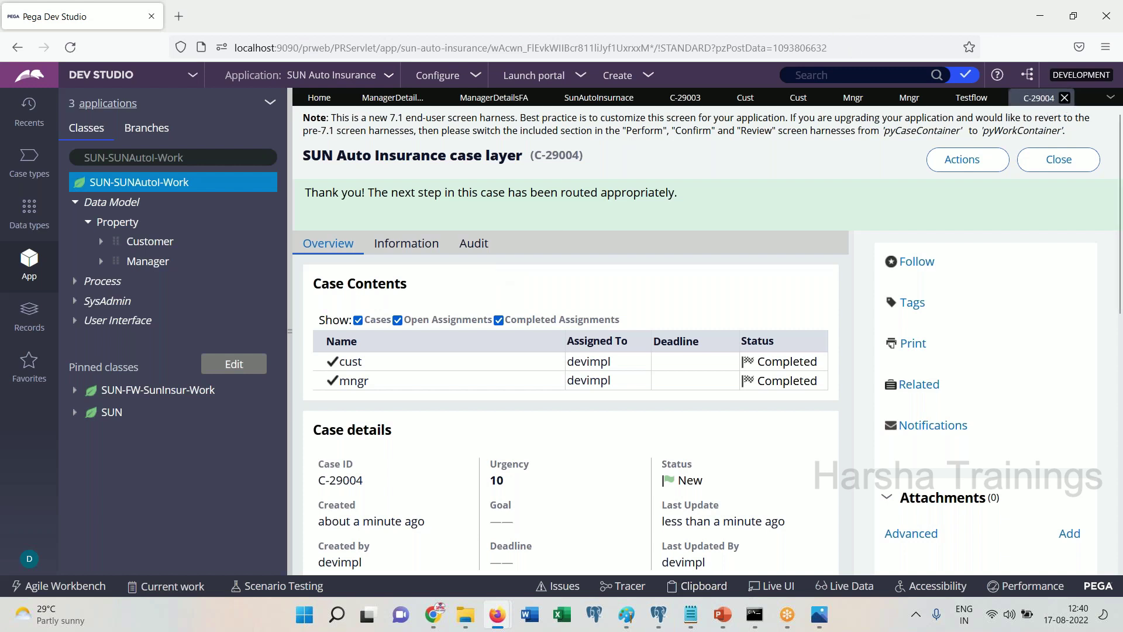
# Close the C-29004, Testflow, Mngr, Cust, C-29003, SunAutoInsurance, ManagerDetailsFA and ManagerDetailsSec tabs
pyautogui.click(1064, 98)
pyautogui.click(999, 98)
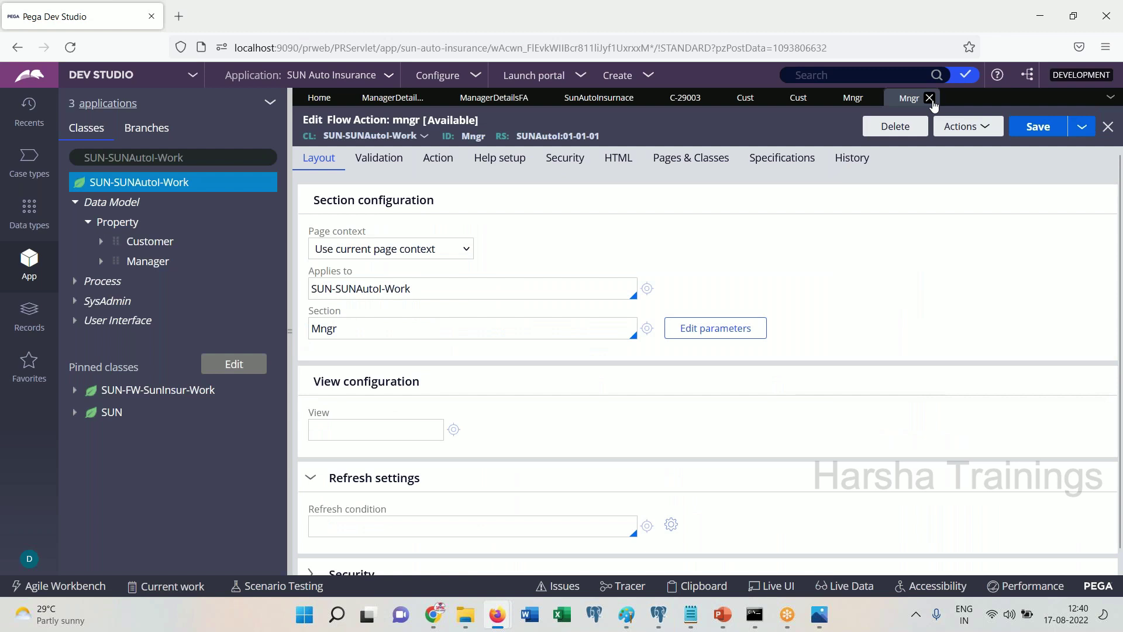
pyautogui.click(930, 98)
pyautogui.click(871, 98)
pyautogui.click(818, 98)
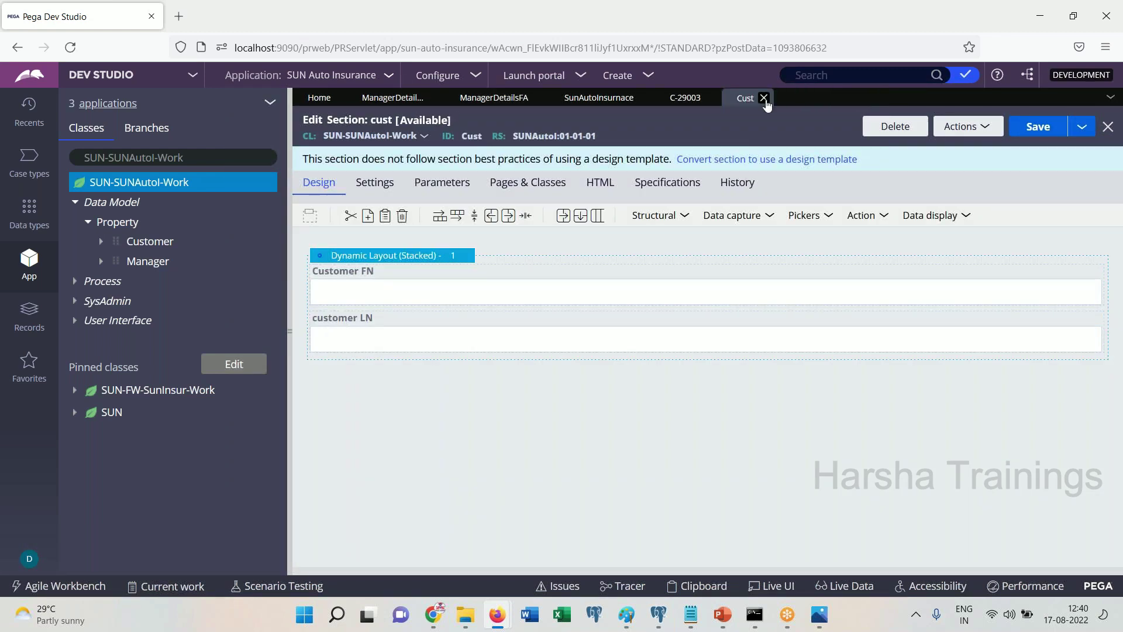
pyautogui.click(763, 98)
pyautogui.click(710, 98)
pyautogui.click(654, 99)
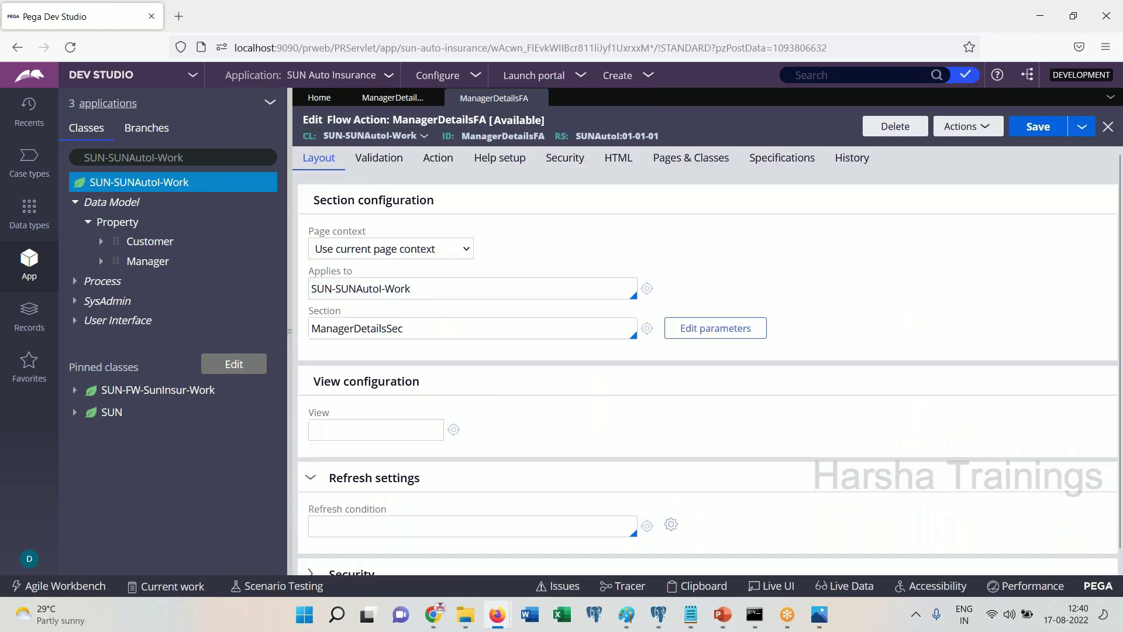
pyautogui.click(541, 98)
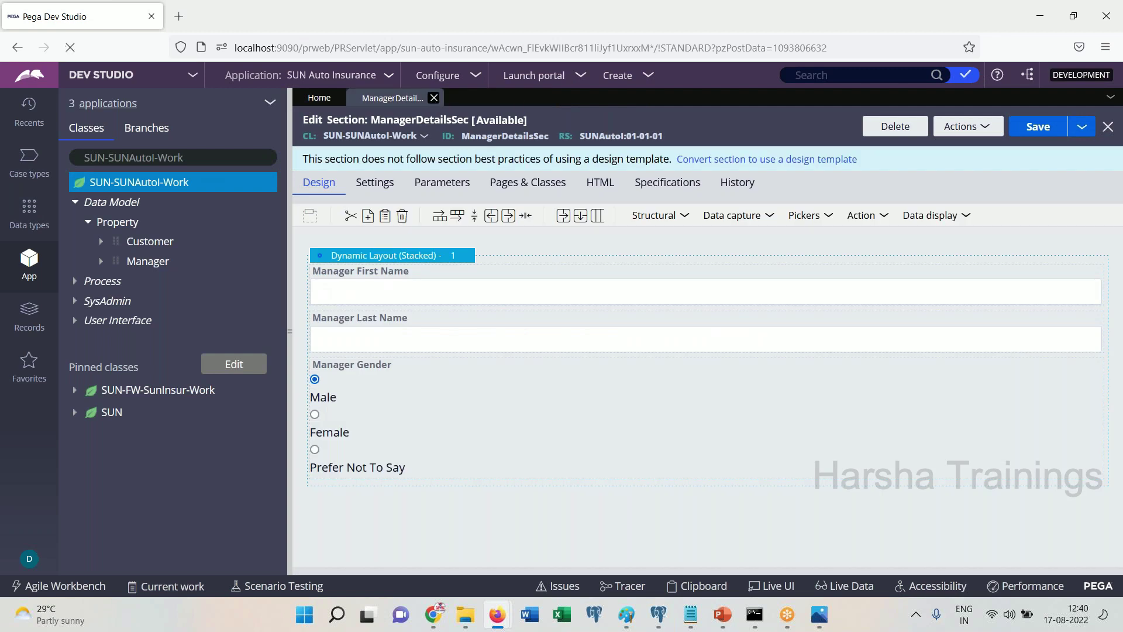
pyautogui.click(434, 98)
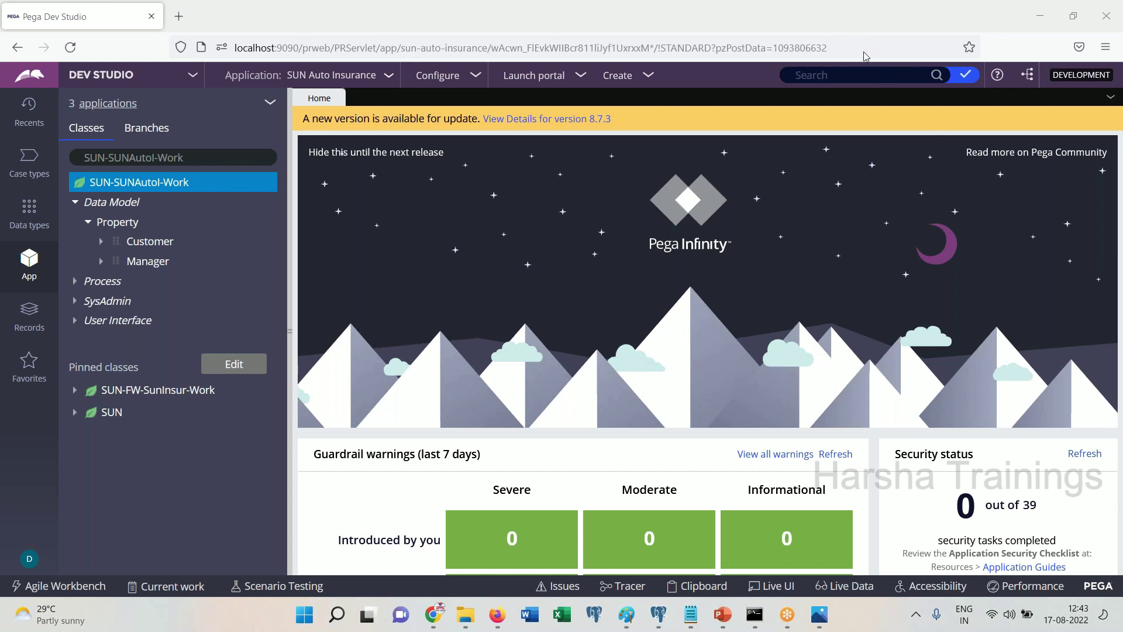
pyautogui.click(447, 252)
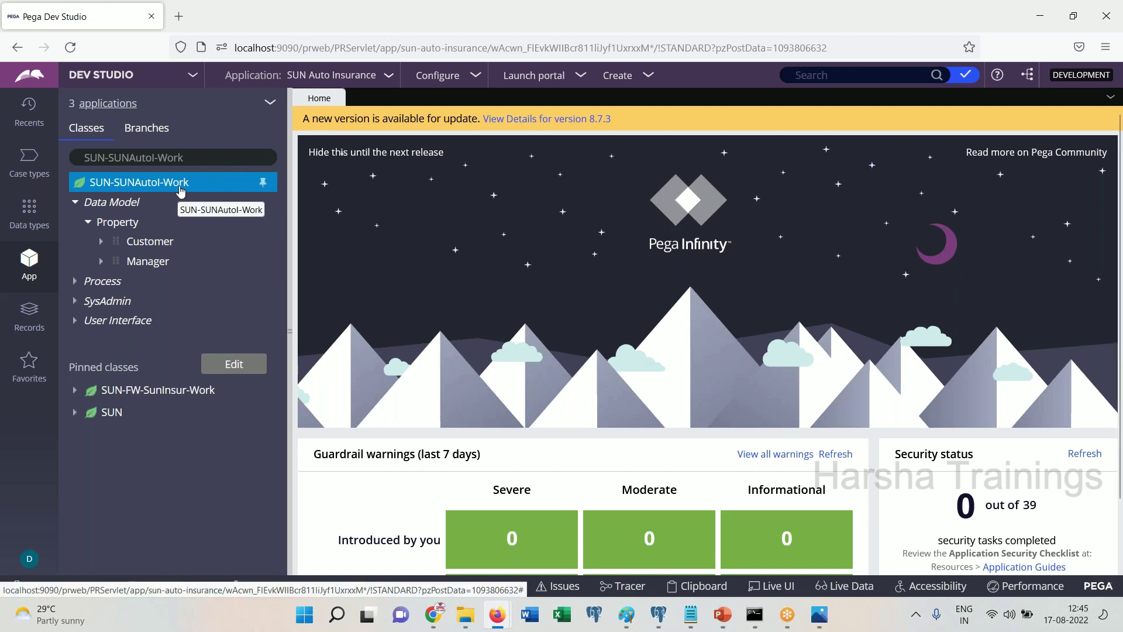
# Change the class search from SUN-SUNAutoI-Work to SUN-SUNAutoI-Data, then switch to Notepad
pyautogui.click(208, 157)
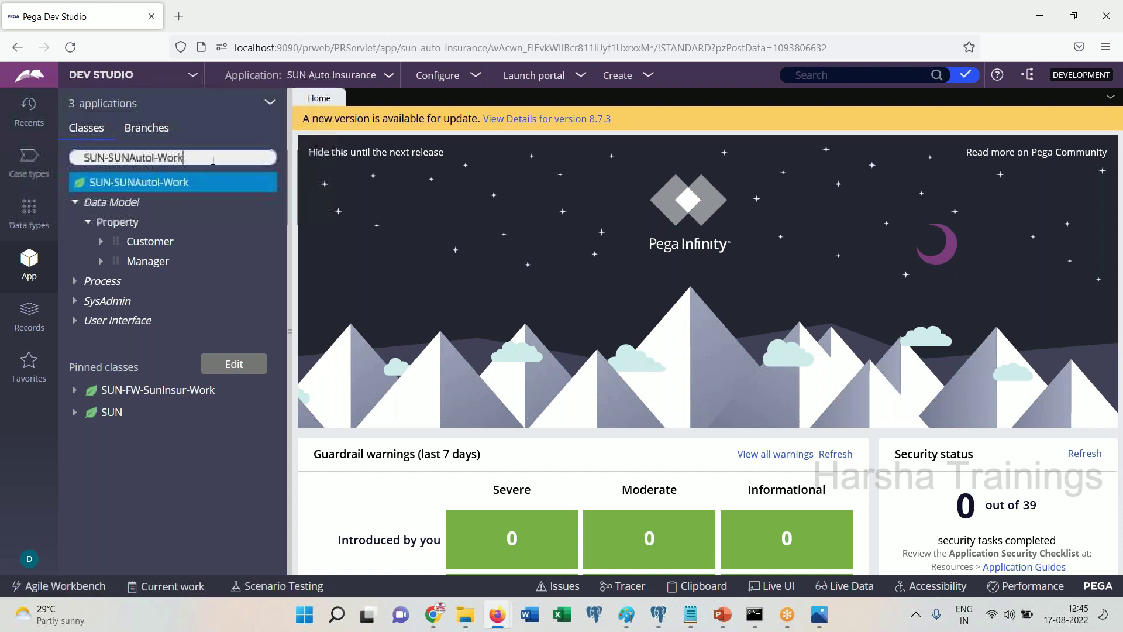
pyautogui.press('BackSpace')
pyautogui.press('BackSpace')
pyautogui.press('BackSpace')
pyautogui.press('BackSpace')
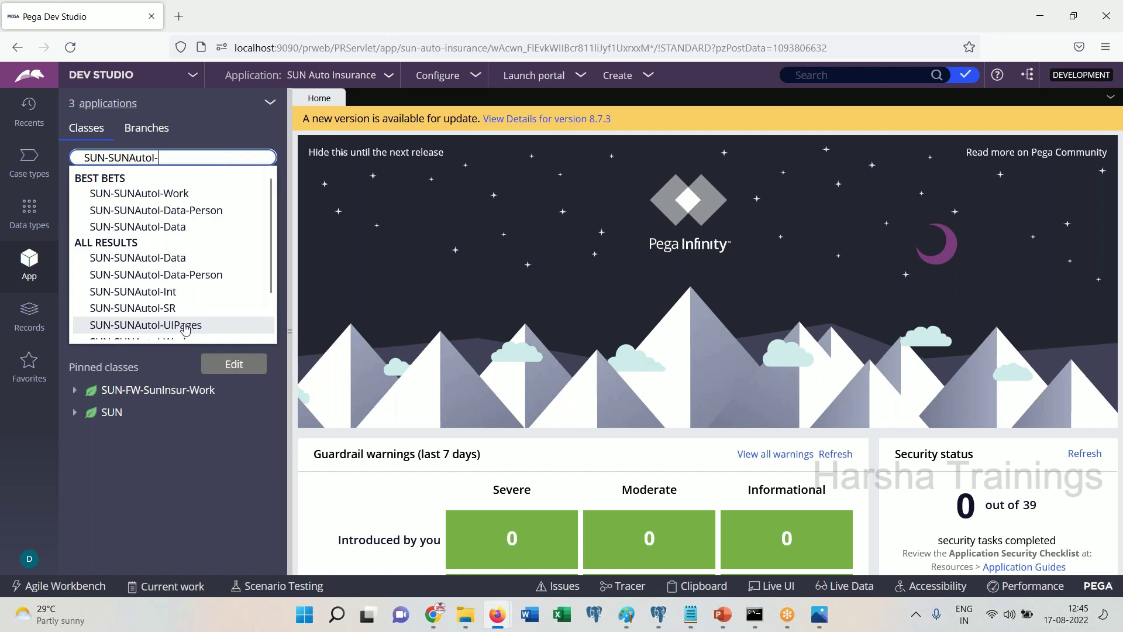
pyautogui.click(182, 227)
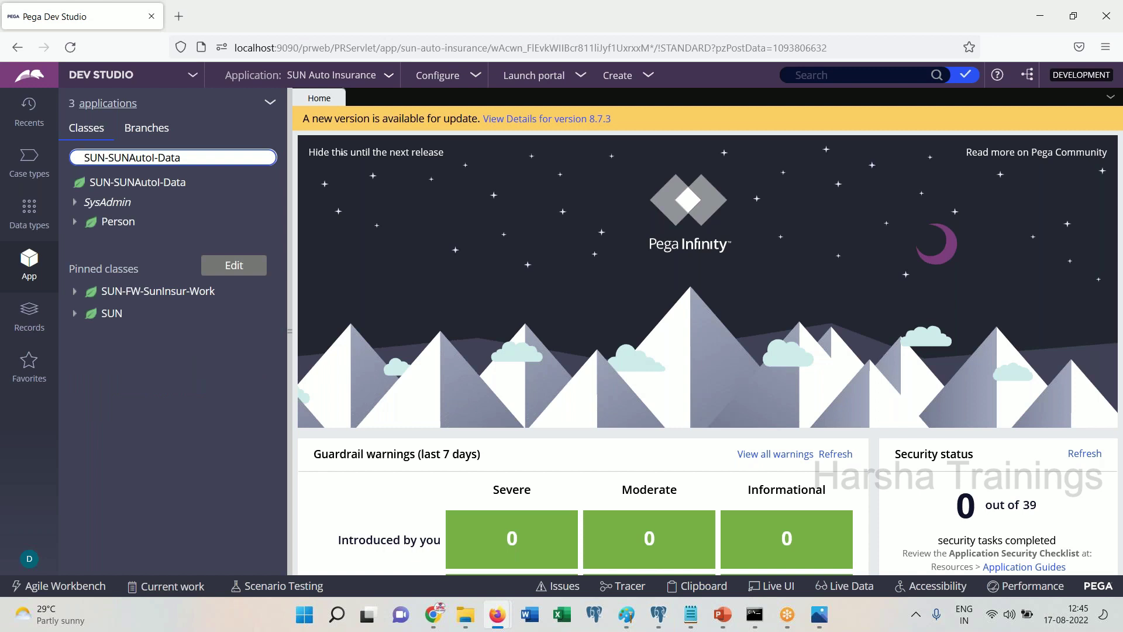
pyautogui.click(690, 615)
pyautogui.click(716, 524)
# Replace the existing notes with a first line reading 'Org Class'
pyautogui.click(582, 378)
pyautogui.hotkey('ctrl', 'a')
pyautogui.write('Org Classs')
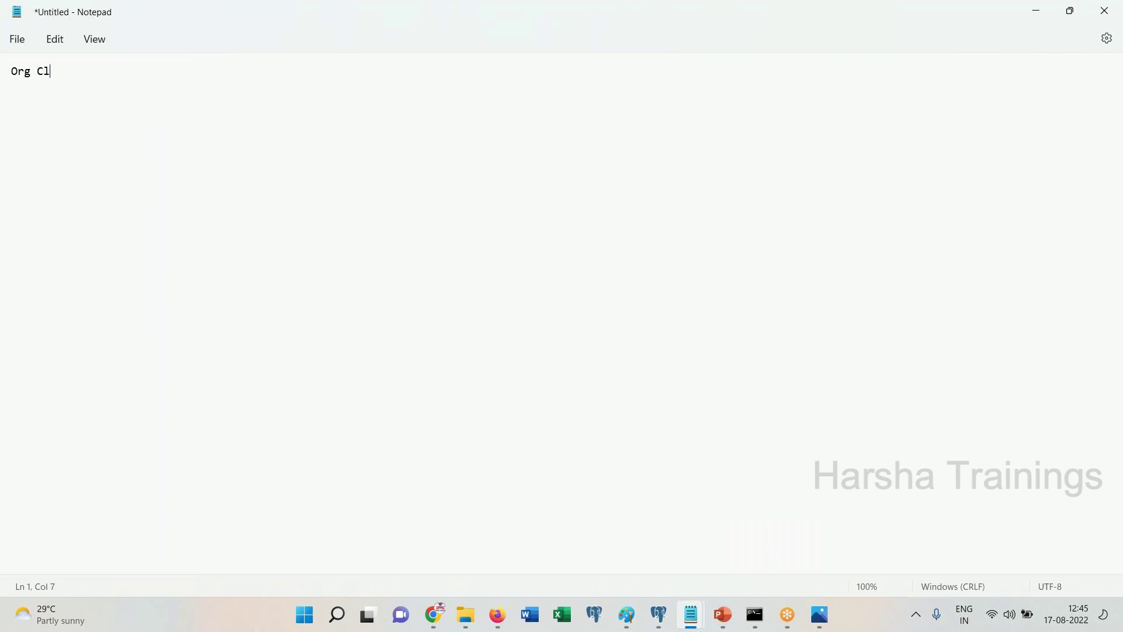
pyautogui.press('BackSpace')
pyautogui.press('Return')
# Add the lines 'FW Work class' and 'IMPL Work class', then return to Pega Dev Studio
pyautogui.write('Fr')
pyautogui.press('BackSpace')
pyautogui.write('W Work class')
pyautogui.press('Return')
pyautogui.press('Return')
pyautogui.write('IMPL Work class')
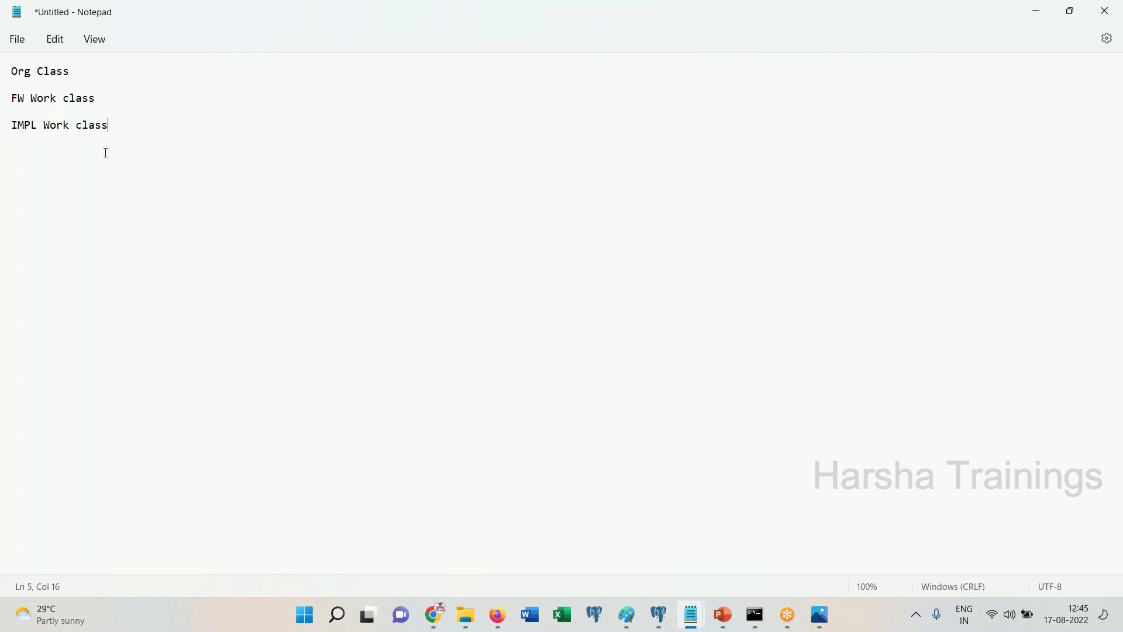
pyautogui.moveTo(498, 615)
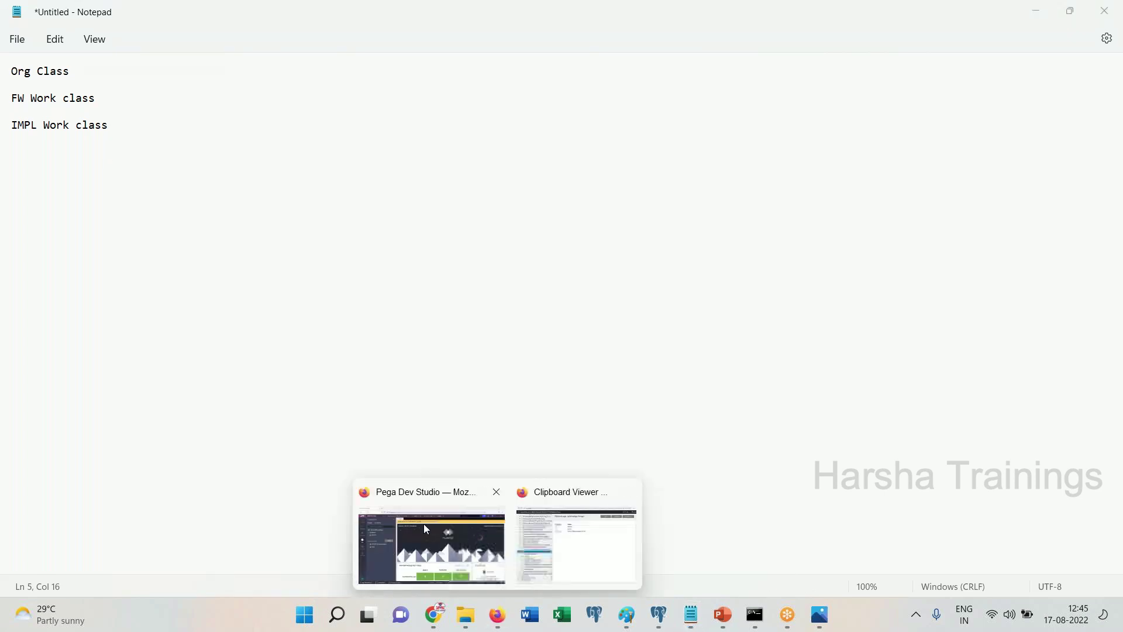
pyautogui.click(423, 525)
# Edit the class search to SUN-Data and open that class
pyautogui.moveTo(80, 157); pyautogui.dragTo(231, 159)
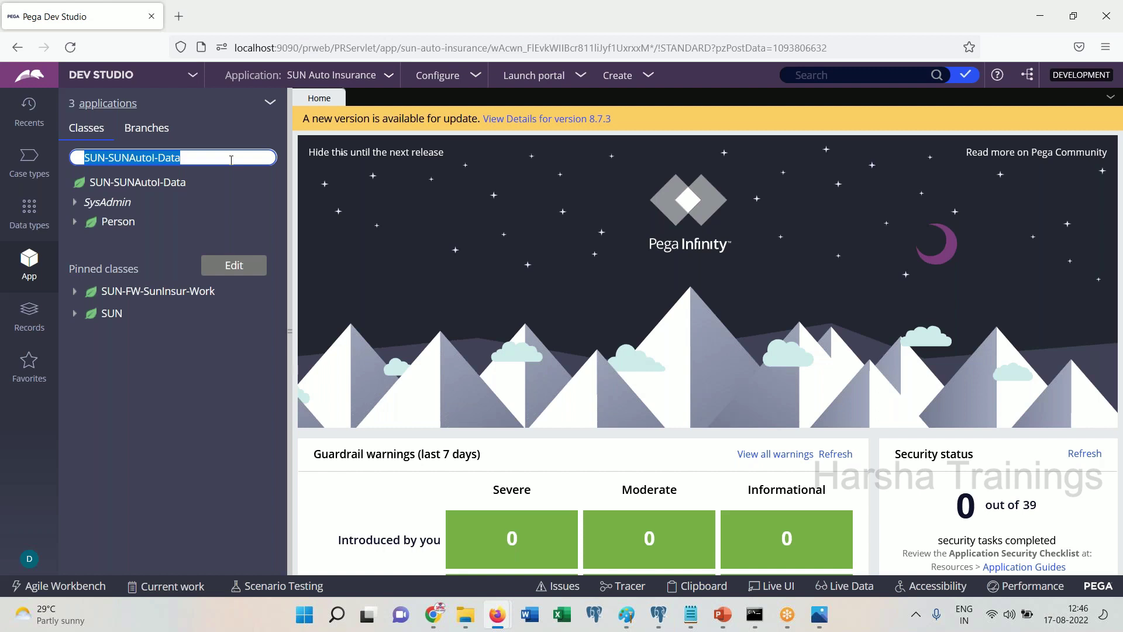
pyautogui.click(231, 159)
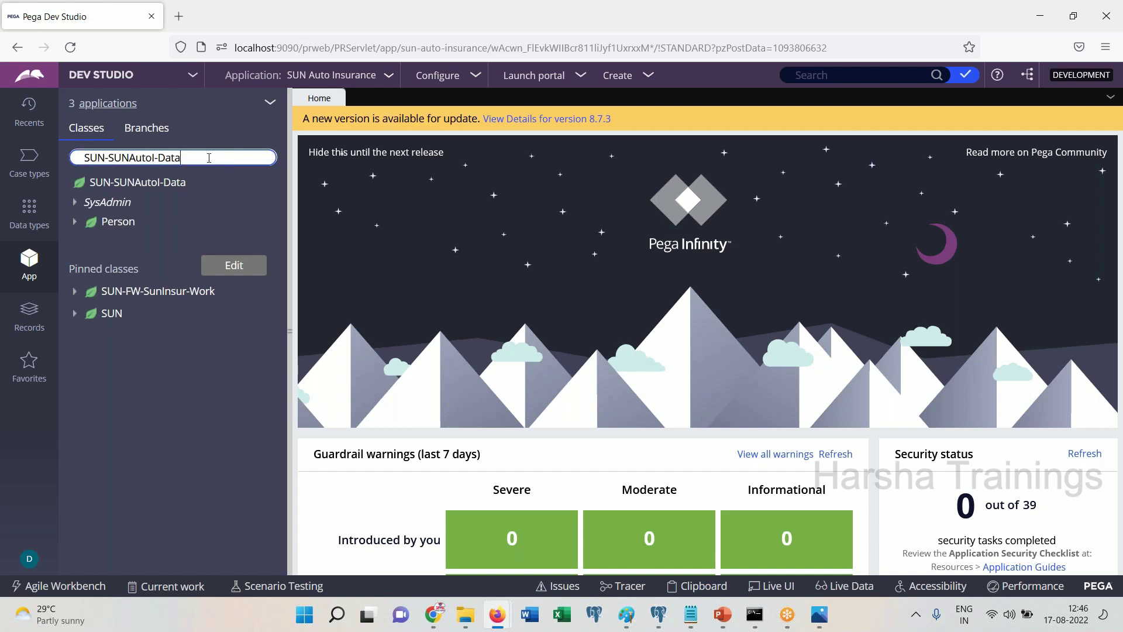
pyautogui.keyDown('shift'); pyautogui.click(109, 158); pyautogui.keyUp('shift')
pyautogui.press('BackSpace')
pyautogui.write('D')
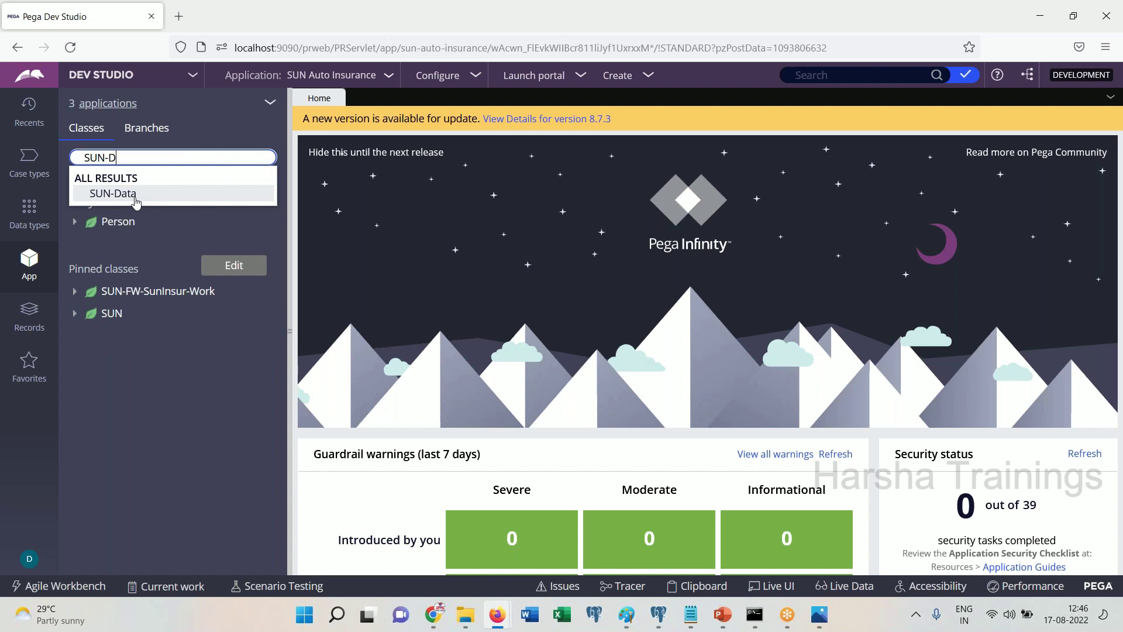
pyautogui.click(131, 195)
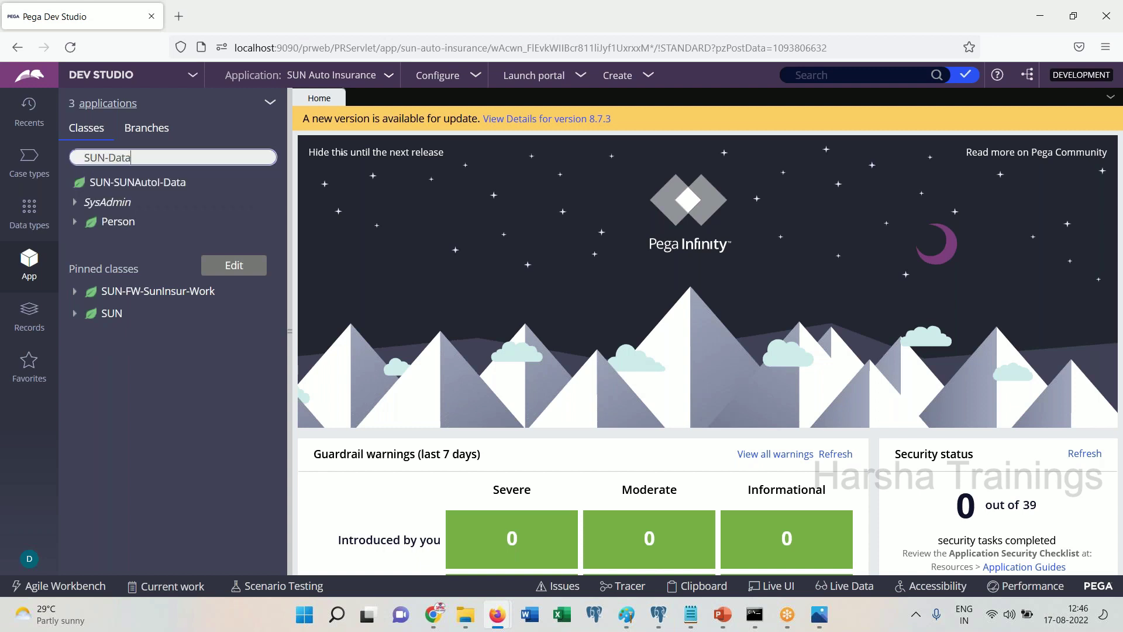
# Search 'SUN-Fw' and open the framework class SUN-FW-SunInsur-Data
pyautogui.doubleClick(115, 157)
pyautogui.write('Fw')
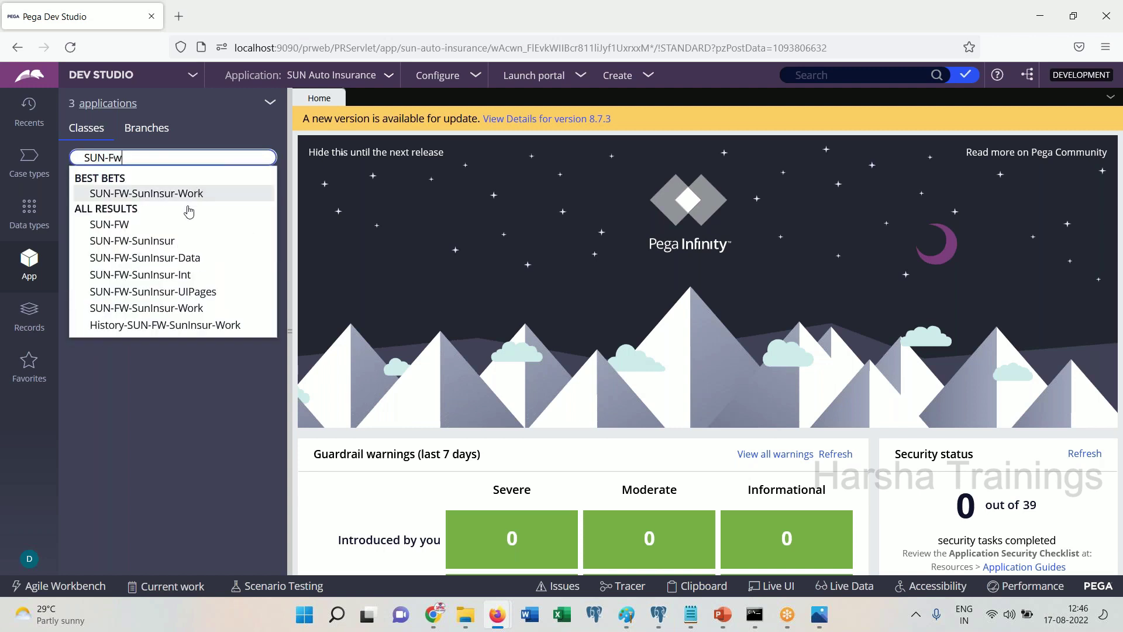
pyautogui.click(190, 258)
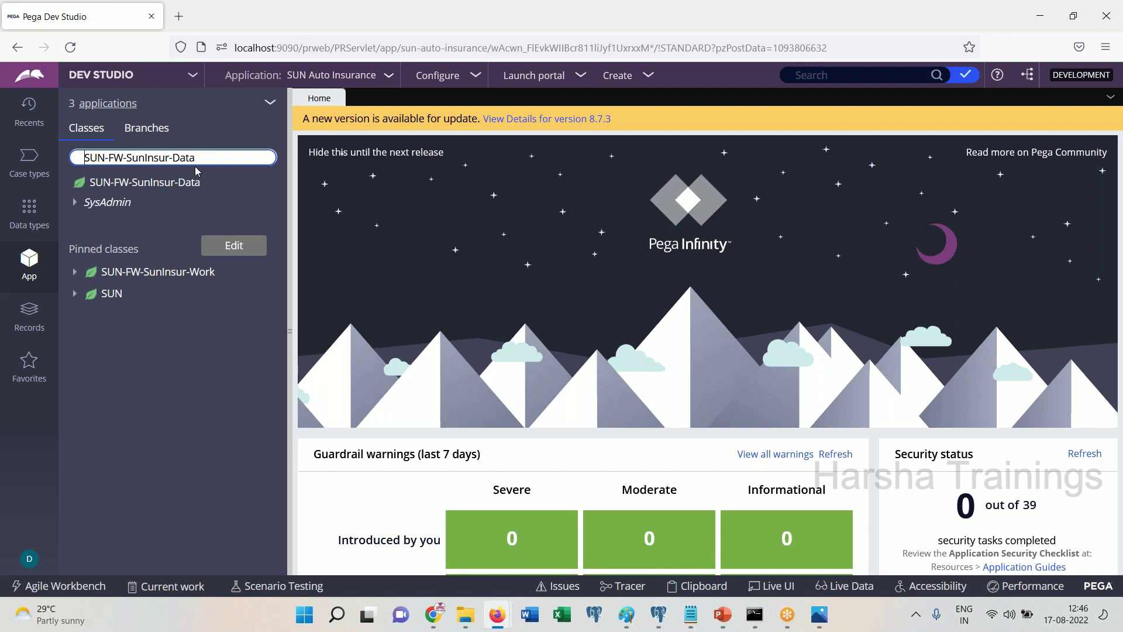
# Launch Paint from Windows Search
pyautogui.click(339, 614)
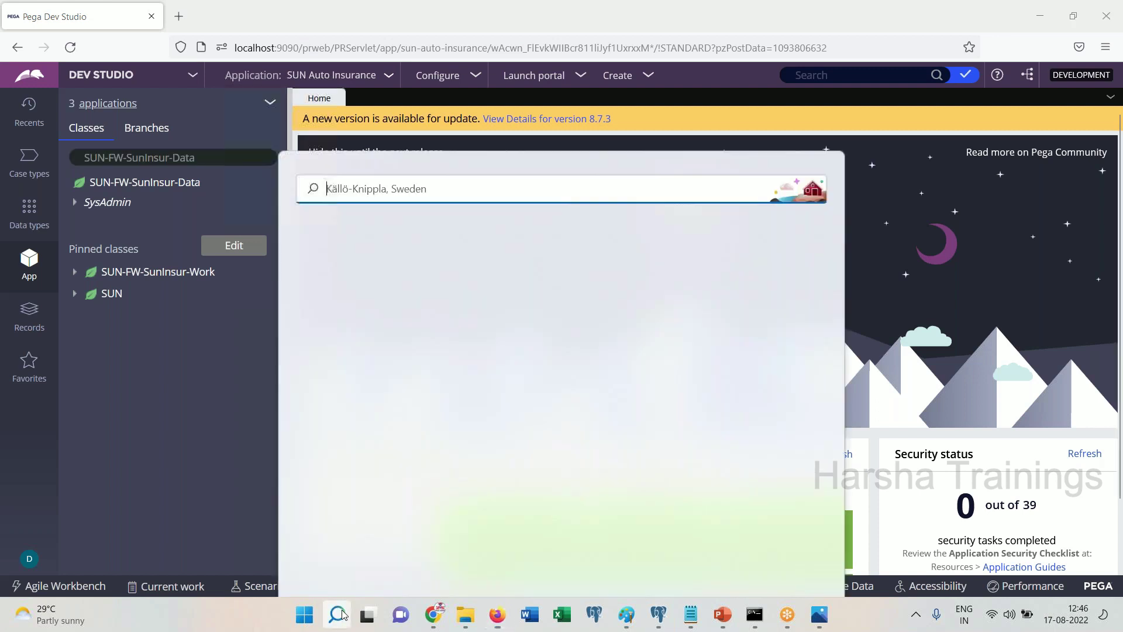
pyautogui.write('paint')
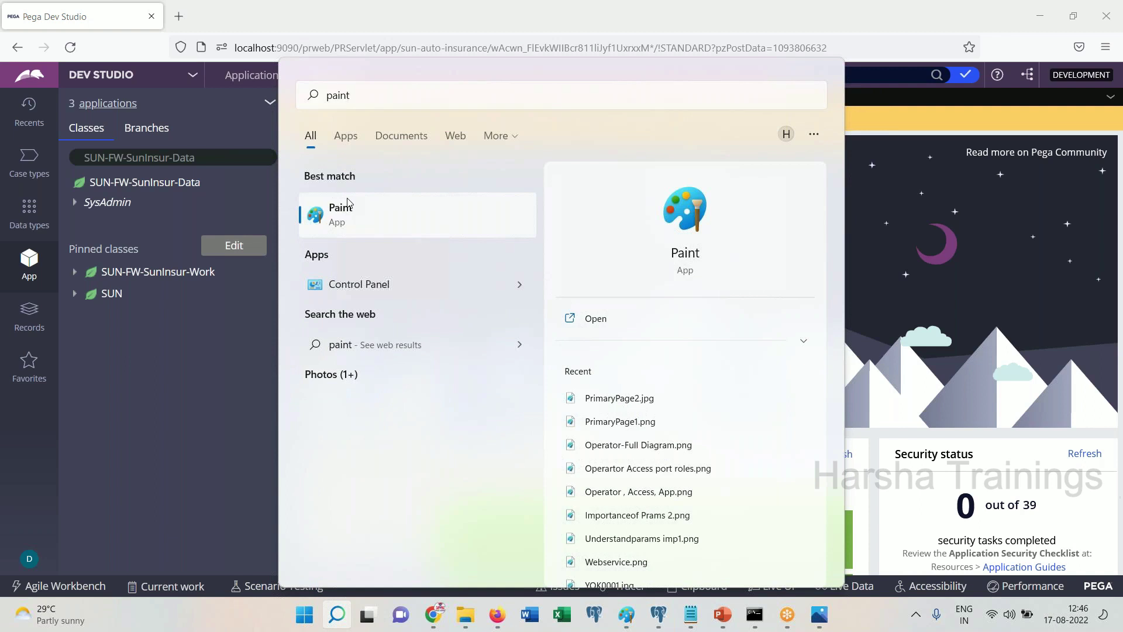
pyautogui.click(348, 208)
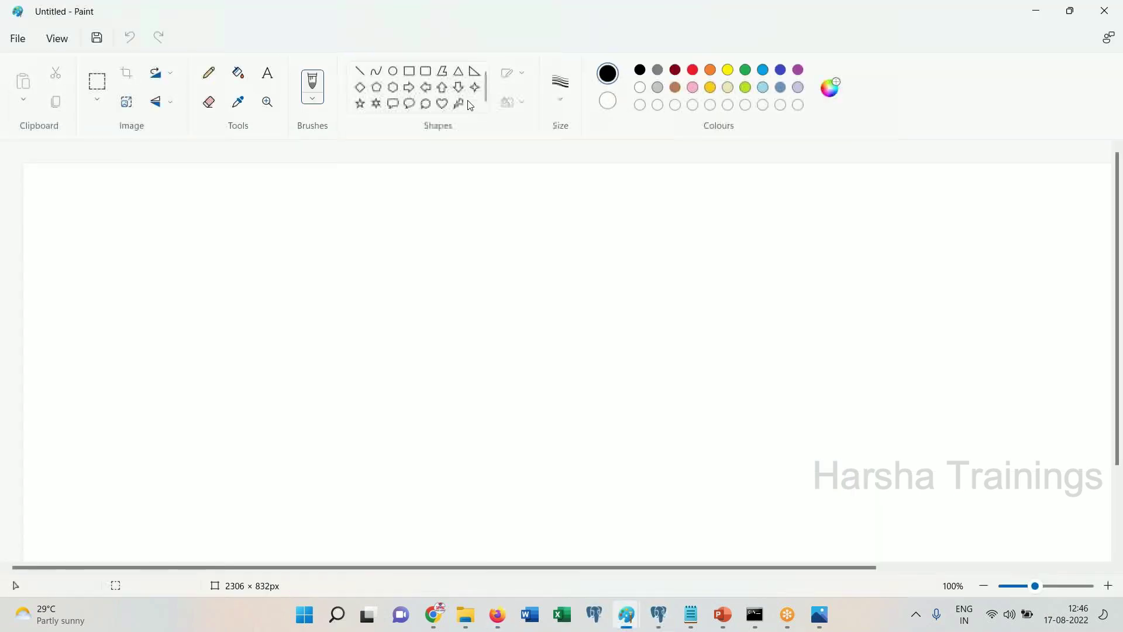
# Write the stacked text labels Sun, SunAutoI and Work near the canvas top
pyautogui.click(394, 73)
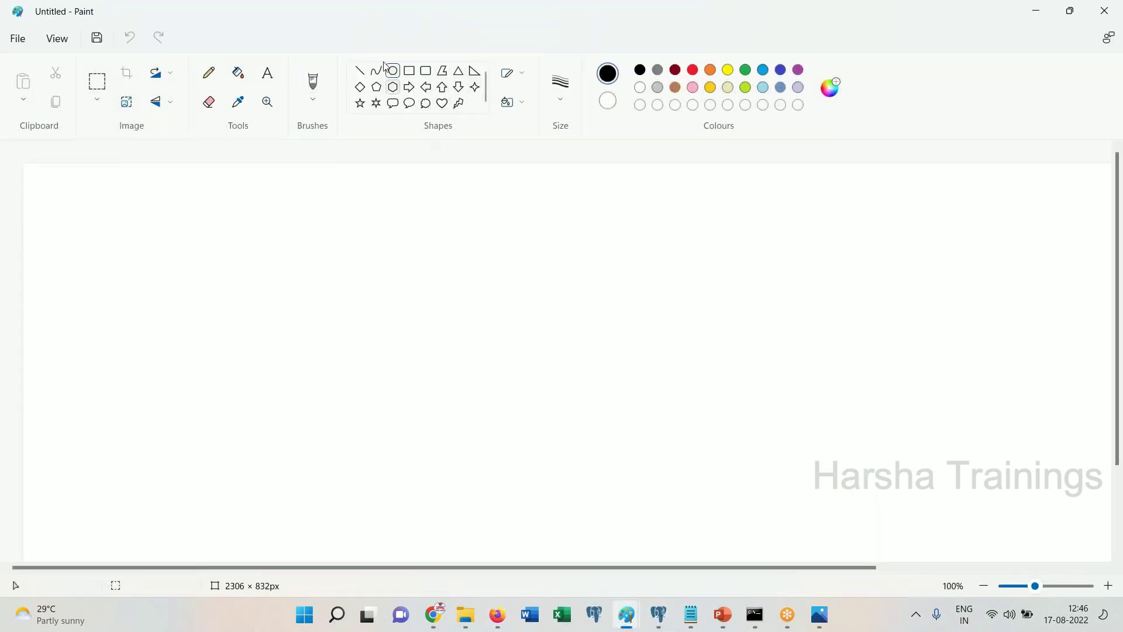
pyautogui.click(267, 72)
pyautogui.click(455, 210)
pyautogui.write('Sun')
pyautogui.press('Return')
pyautogui.press('Return')
pyautogui.press('Return')
pyautogui.press('Return')
pyautogui.write('Sub')
pyautogui.press('BackSpace')
pyautogui.press('BackSpace')
pyautogui.press('BackSpace')
pyautogui.press('BackSpace')
pyautogui.write('SunAutol')
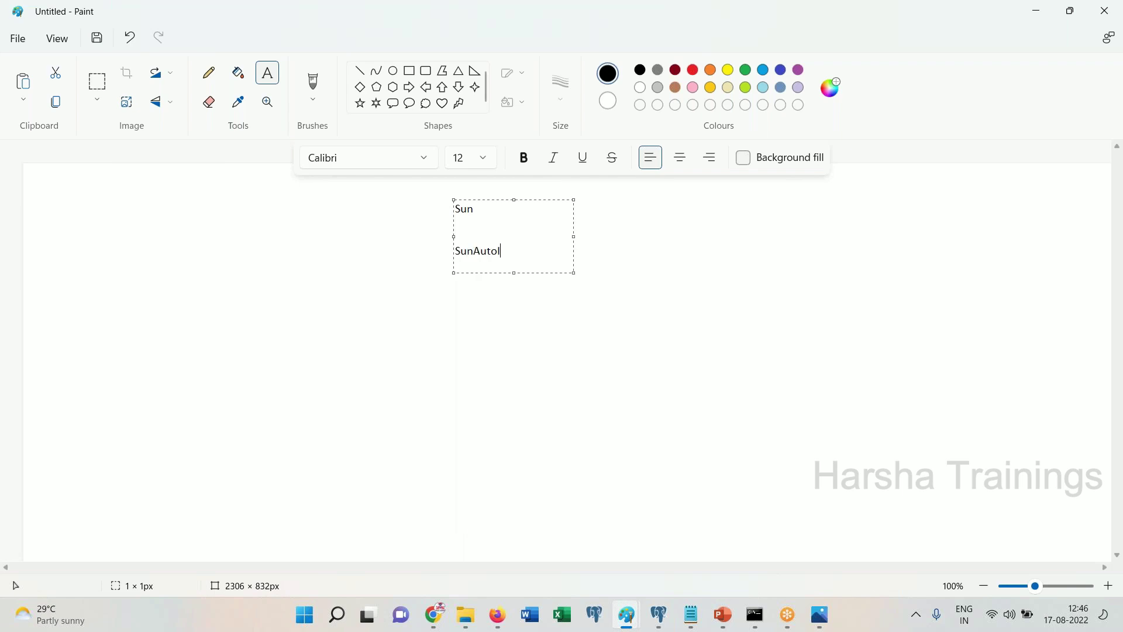
pyautogui.press('Return')
pyautogui.press('Return')
pyautogui.press('Return')
pyautogui.press('Return')
pyautogui.write('Work')
# Add a Data label beside Work and draw lines linking Sun to SunAutoI and SunAutoI to Data
pyautogui.click(586, 297)
pyautogui.write('Dat')
pyautogui.click(359, 71)
pyautogui.moveTo(468, 222); pyautogui.dragTo(468, 299)
pyautogui.moveTo(496, 259)
pyautogui.mouseDown()
pyautogui.moveTo(599, 298)
pyautogui.moveTo(592, 293)
pyautogui.mouseUp()
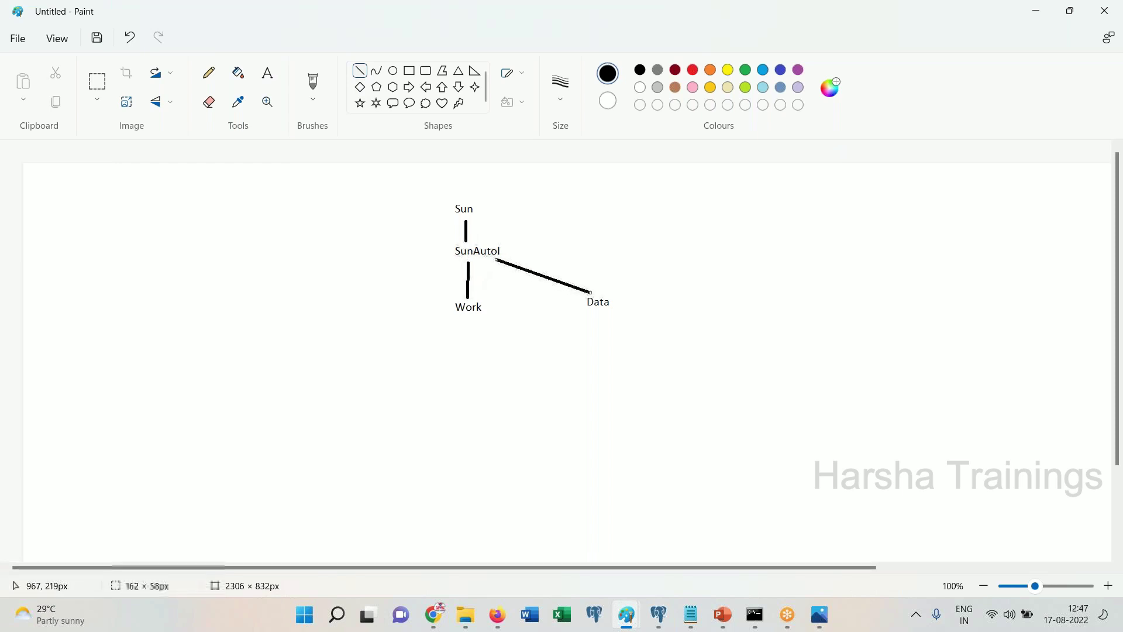
pyautogui.click(552, 542)
# Back in Pega Dev Studio, search 'Sun' and open the SUN-SUNAutoI-Data class
pyautogui.moveTo(498, 611)
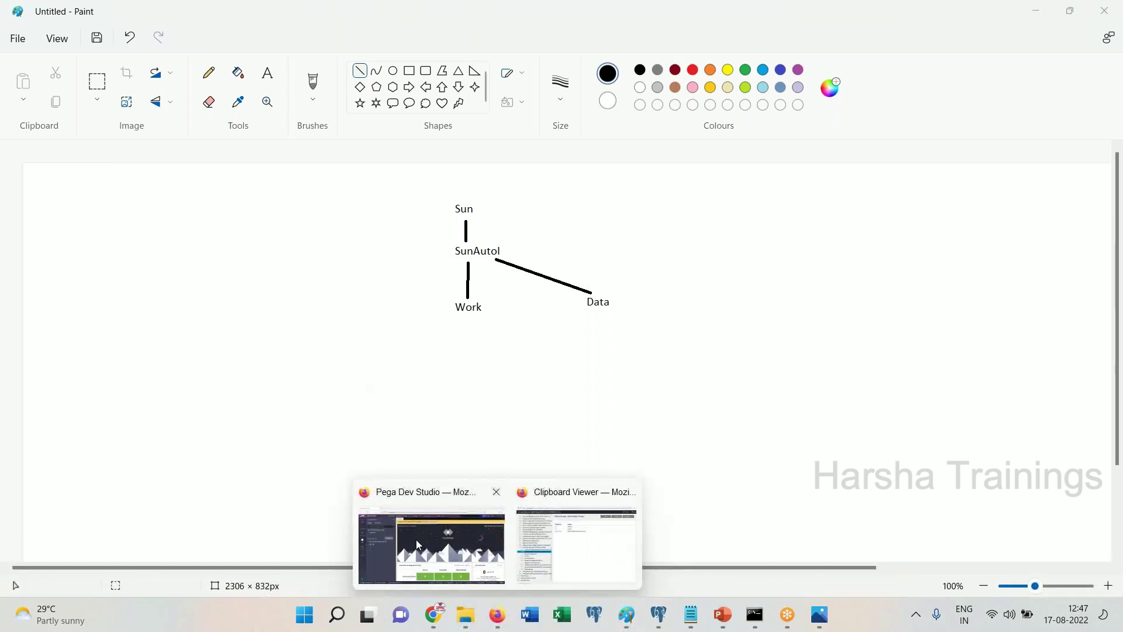
pyautogui.click(431, 544)
pyautogui.doubleClick(114, 158)
pyautogui.hotkey('ctrl', 'a')
pyautogui.write('Sun')
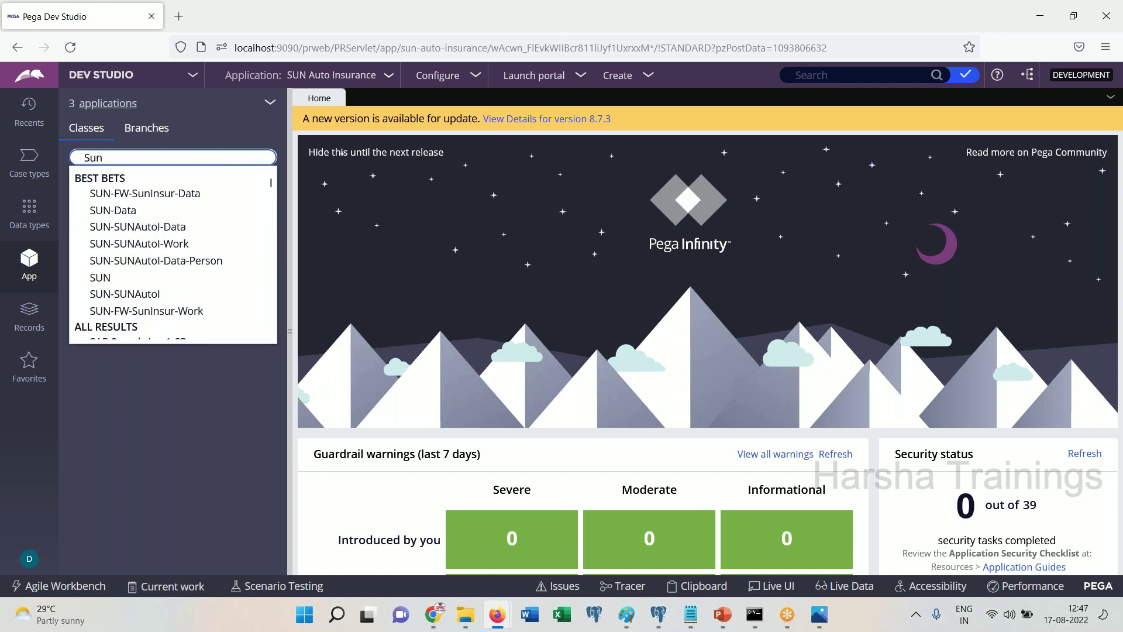
pyautogui.click(149, 226)
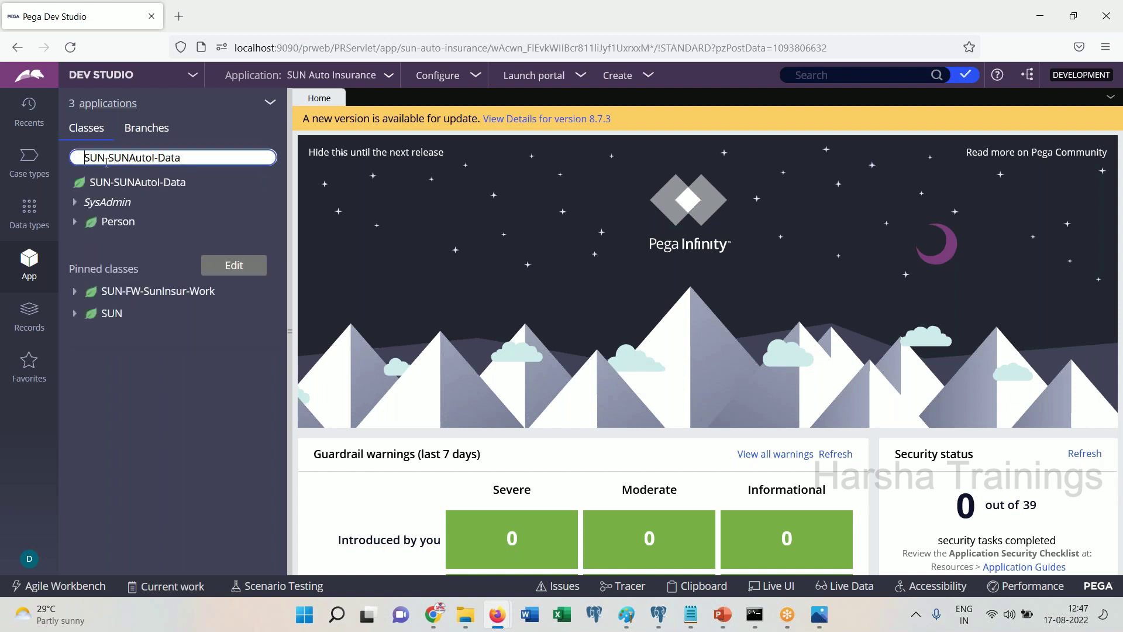
# Compare the SUN-SUNAutoI-Work and -Data class suggestions, then return to the Paint diagram
pyautogui.doubleClick(199, 159)
pyautogui.write('Wo')
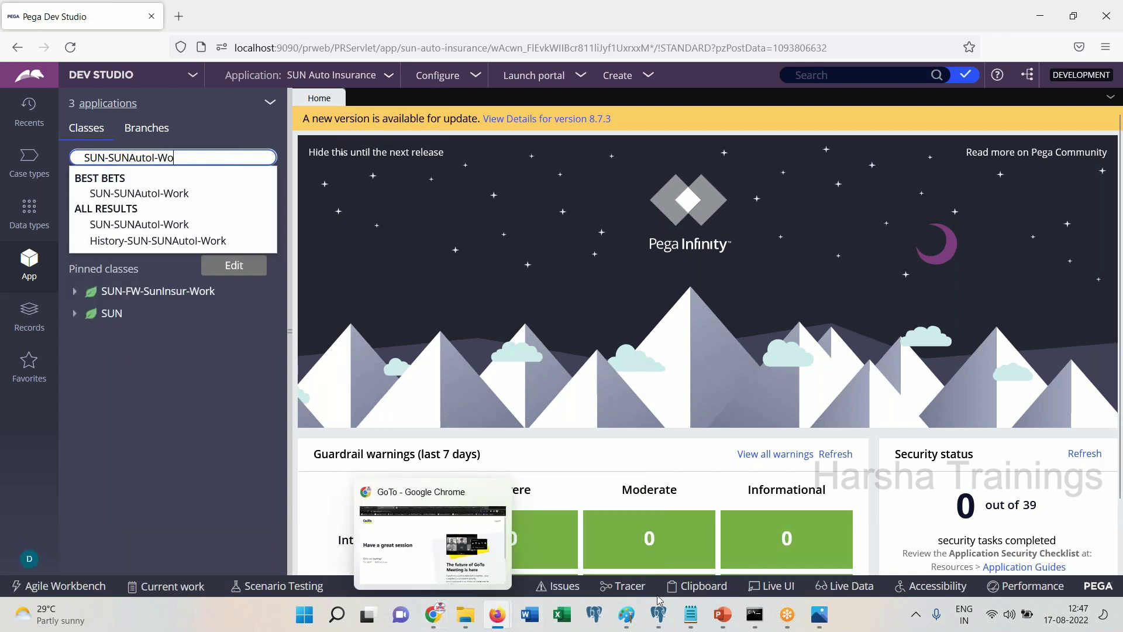
pyautogui.press('BackSpace')
pyautogui.press('BackSpace')
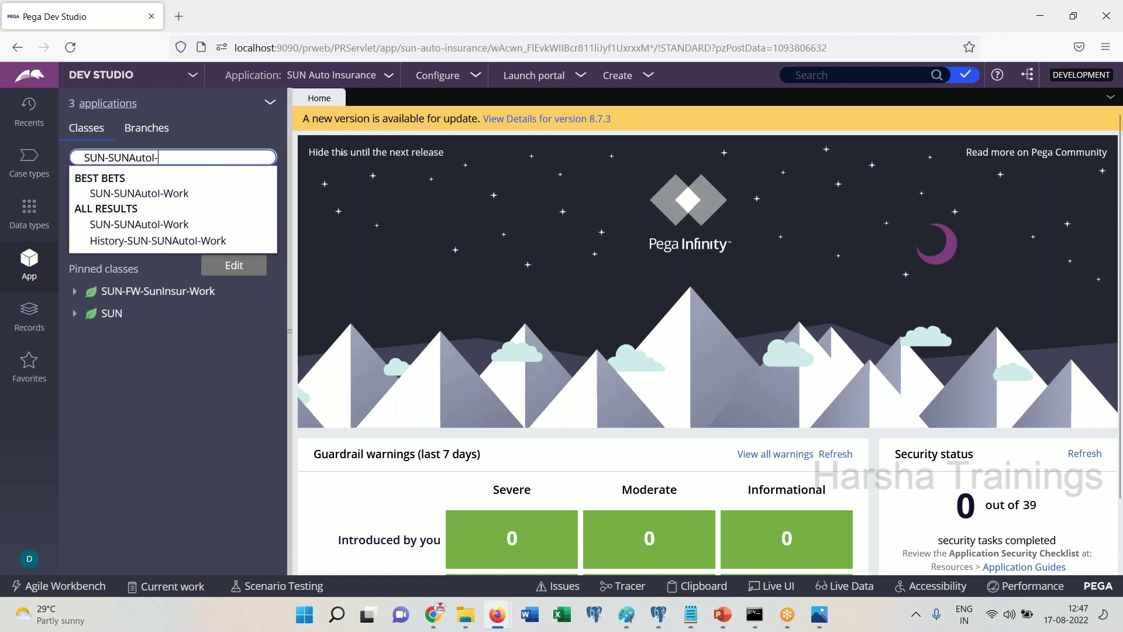
pyautogui.write('Data')
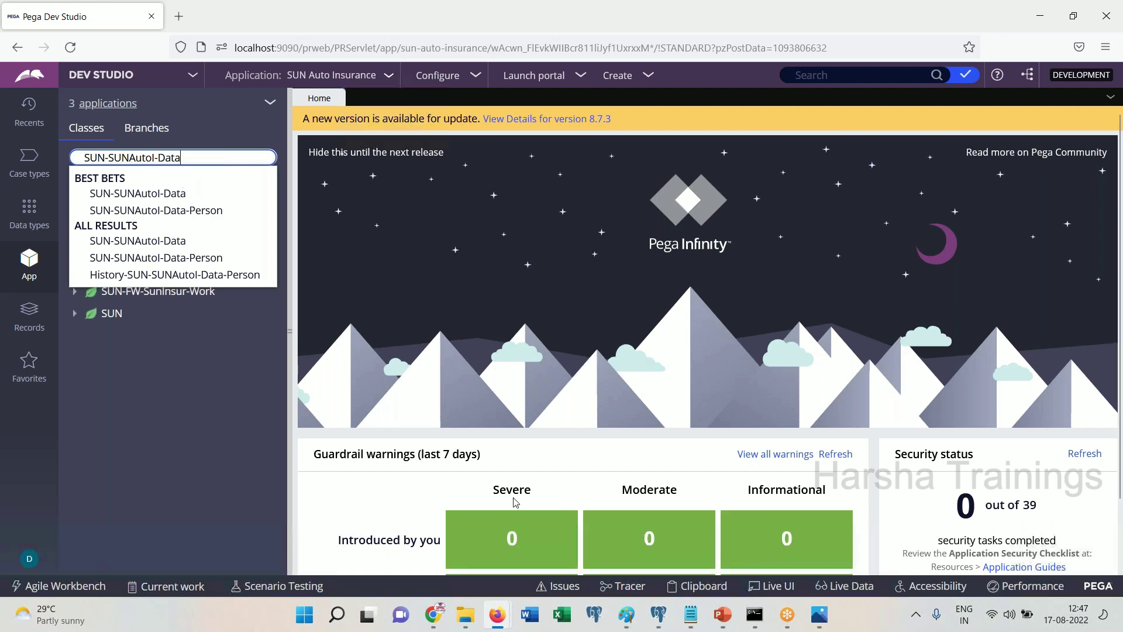
pyautogui.moveTo(497, 616)
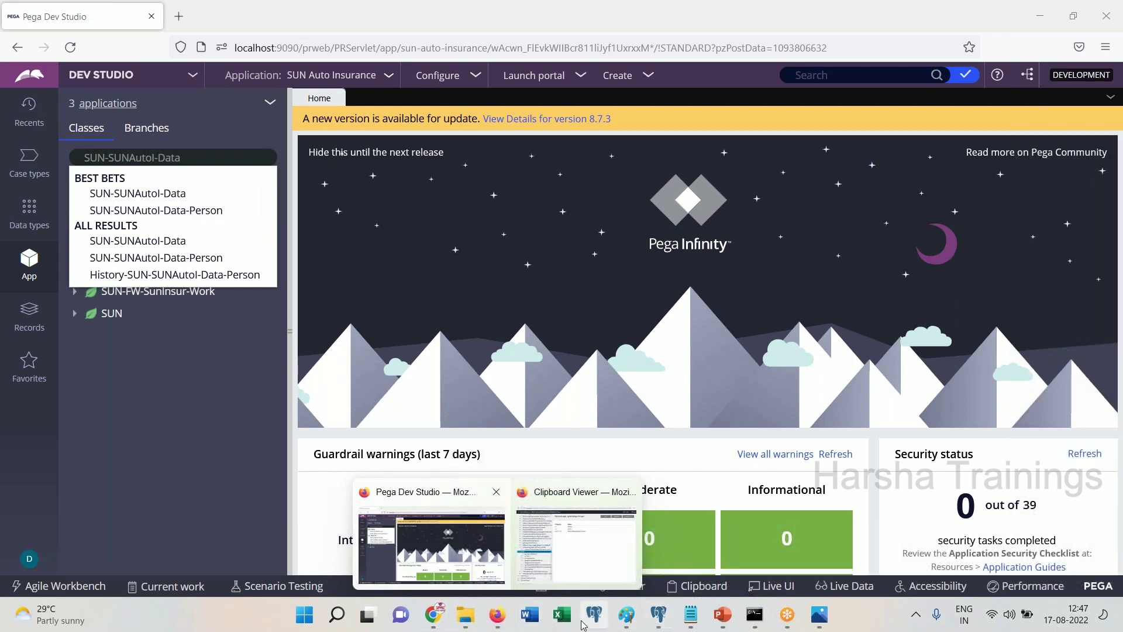
pyautogui.moveTo(626, 613)
pyautogui.click(1001, 559)
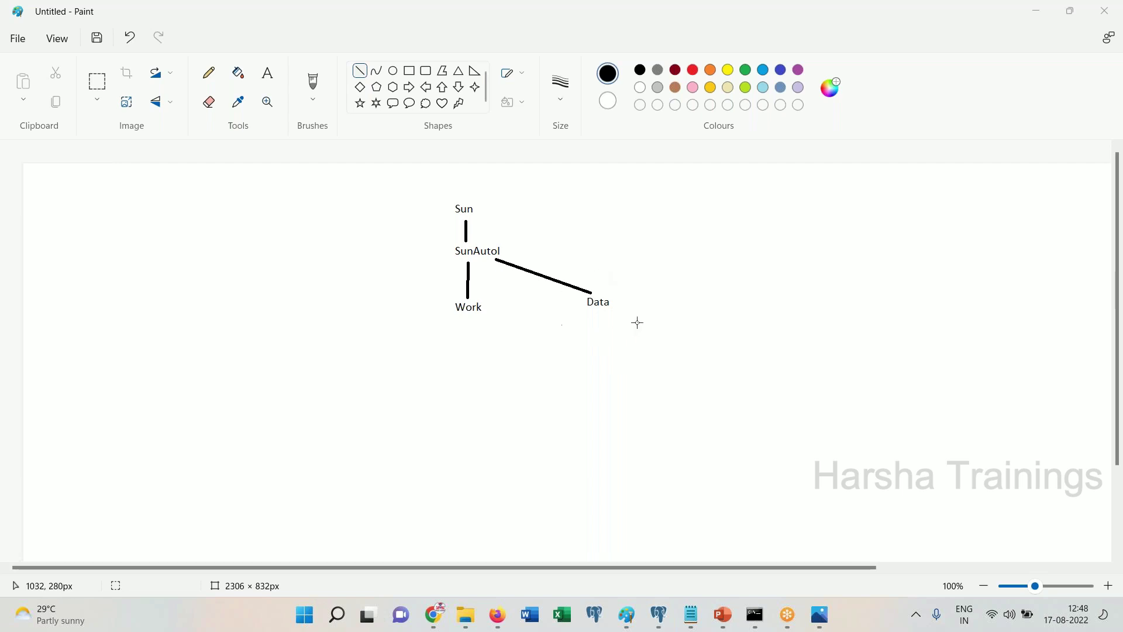
# Write a one-line note 'Does not belong to class group' to the right of Data
pyautogui.click(268, 72)
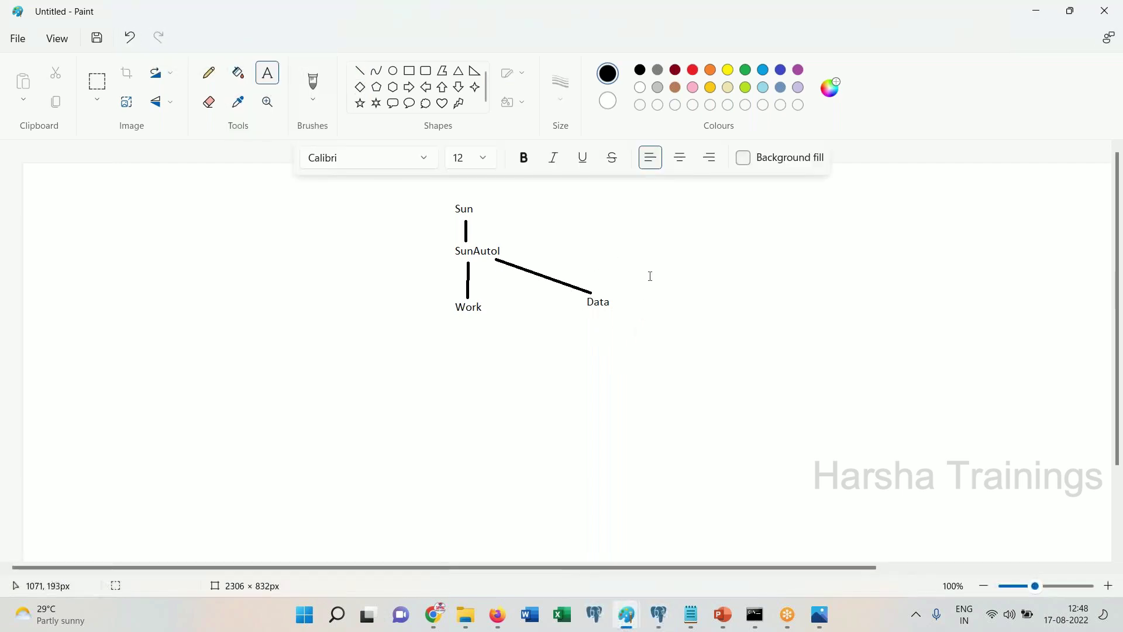
pyautogui.click(650, 302)
pyautogui.write('Does')
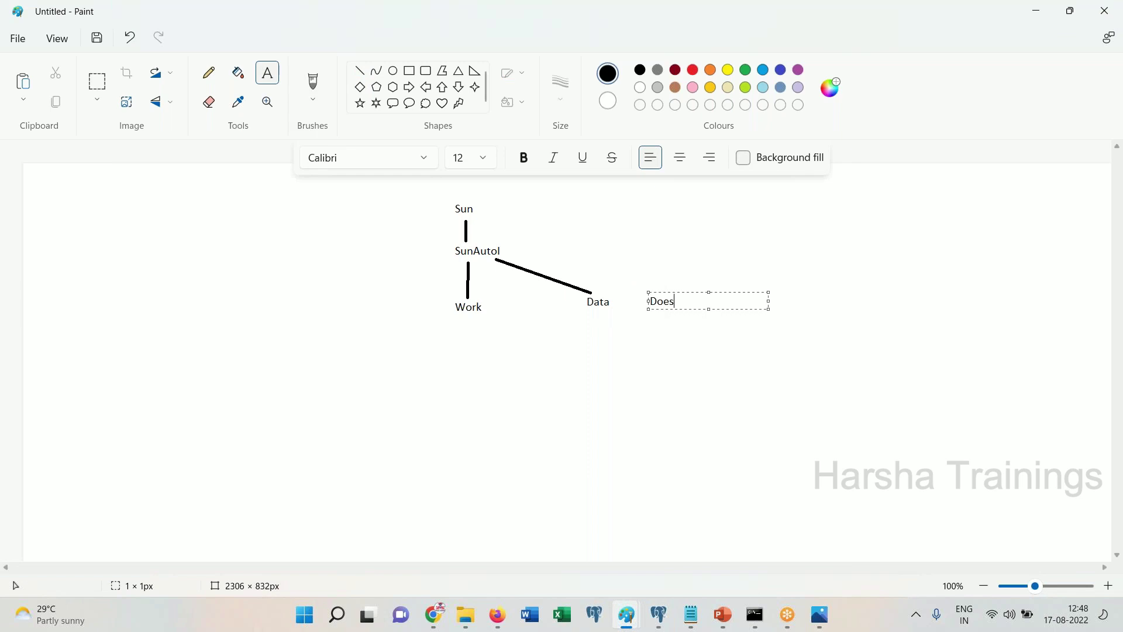
pyautogui.write(' not be')
pyautogui.press('BackSpace')
pyautogui.write('belong')
pyautogui.press('BackSpace')
pyautogui.write('ng to class group')
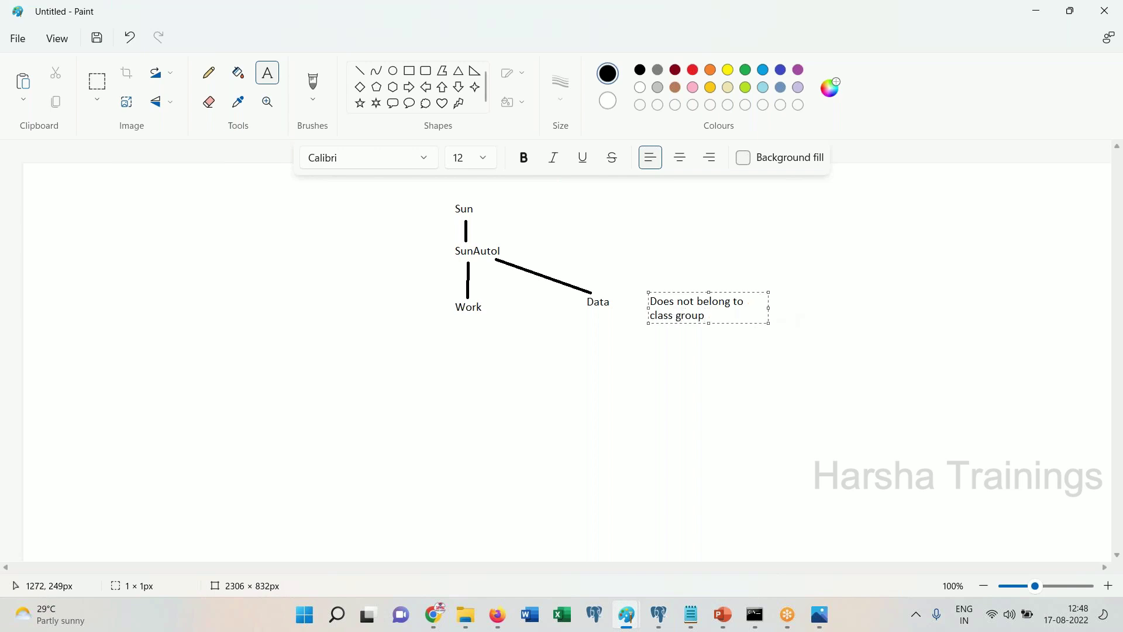
pyautogui.moveTo(768, 308); pyautogui.dragTo(908, 307)
pyautogui.click(853, 386)
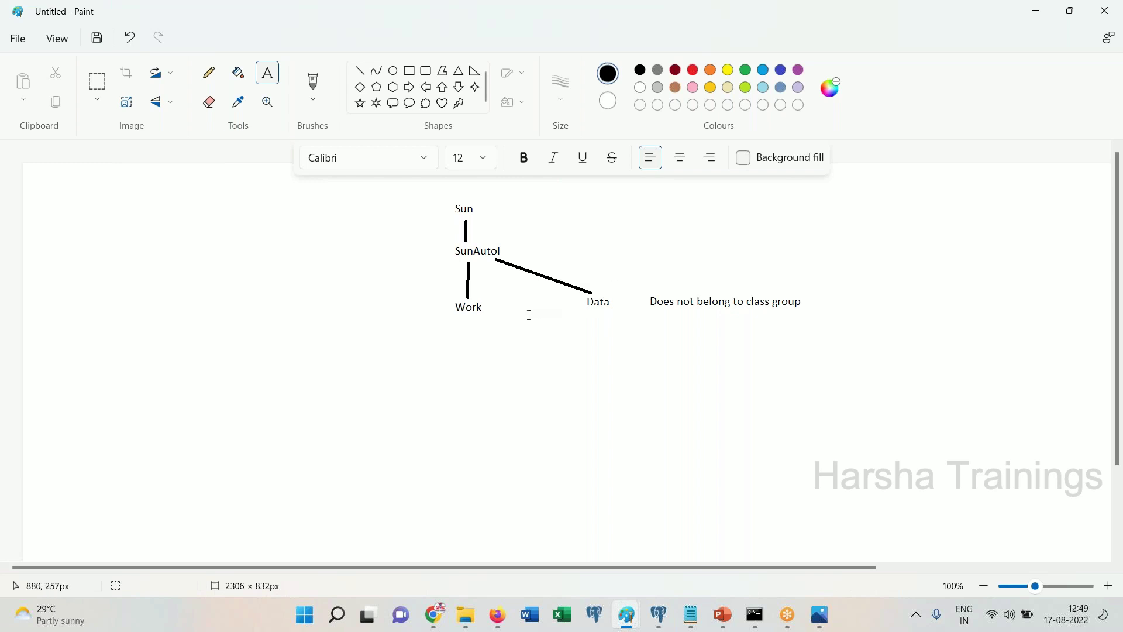
pyautogui.click(476, 224)
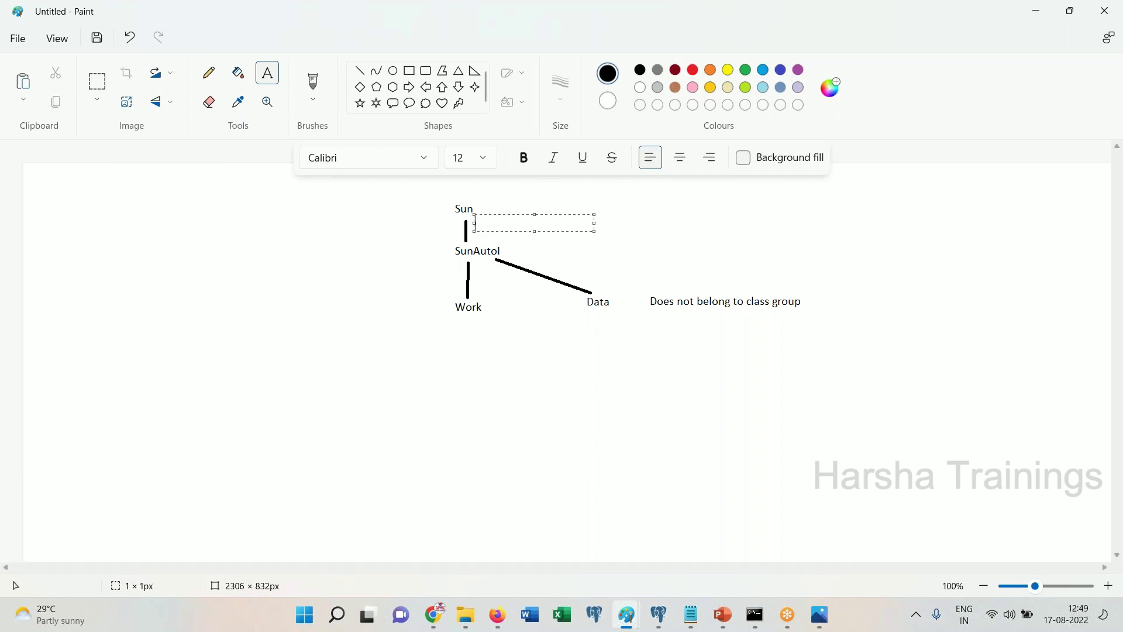
pyautogui.write('FirstName')
pyautogui.click(468, 217)
pyautogui.click(476, 275)
pyautogui.click(398, 273)
pyautogui.click(399, 273)
pyautogui.write('LastNaeme')
pyautogui.click(470, 336)
pyautogui.click(470, 336)
pyautogui.write('CustomerDe')
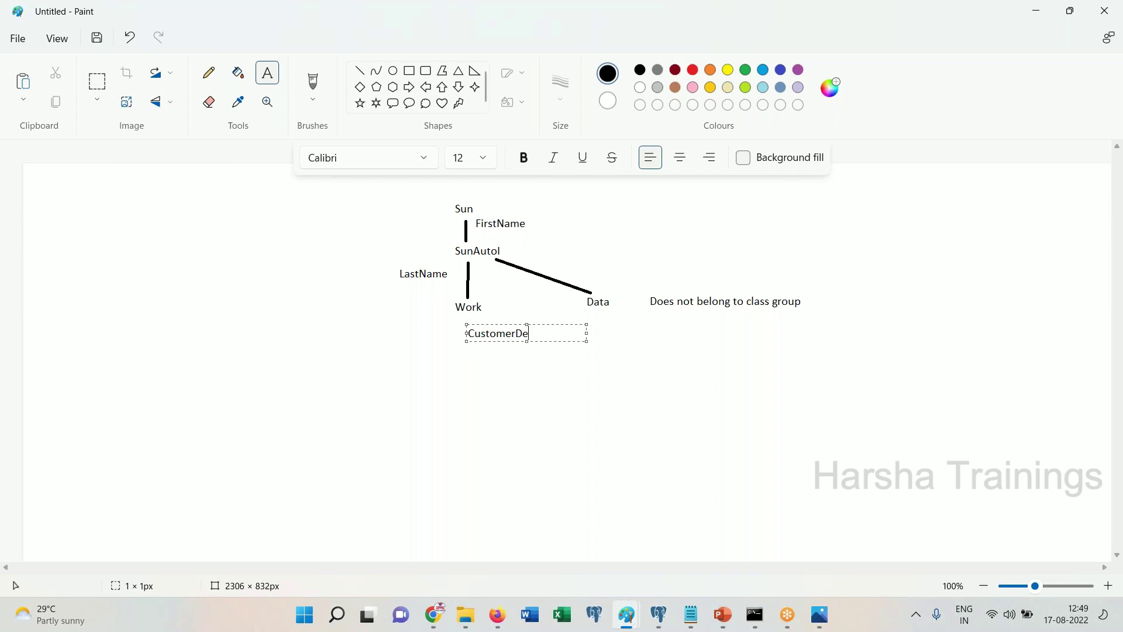
pyautogui.write('tailsSec')
pyautogui.press('Return')
pyautogui.write('.FirstName')
pyautogui.press('Return')
pyautogui.write('.LastName')
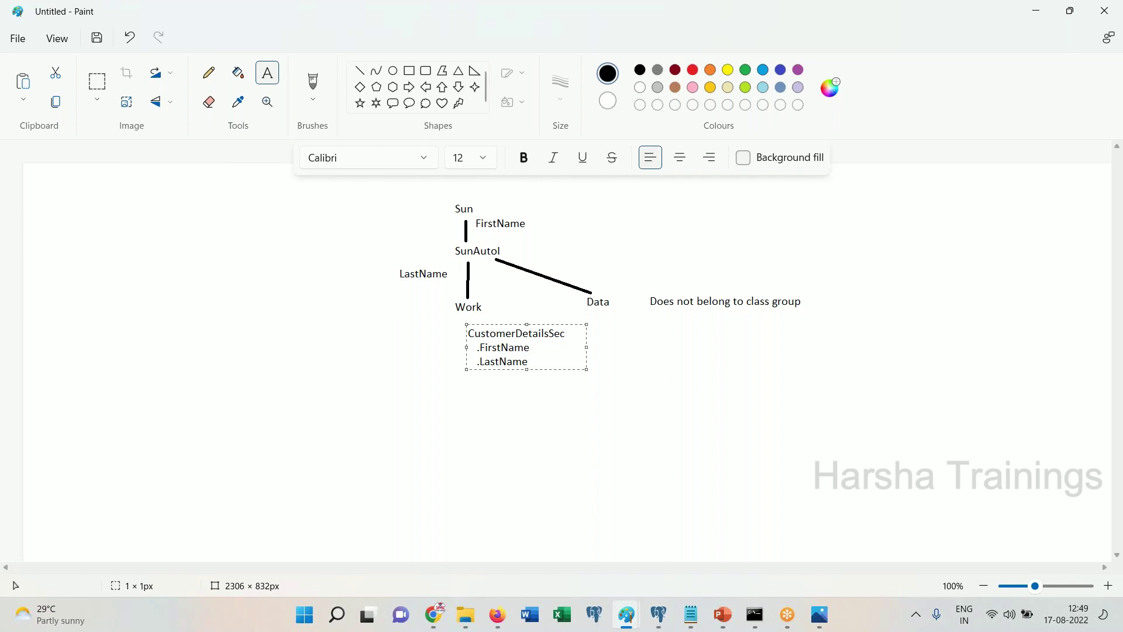
pyautogui.click(531, 429)
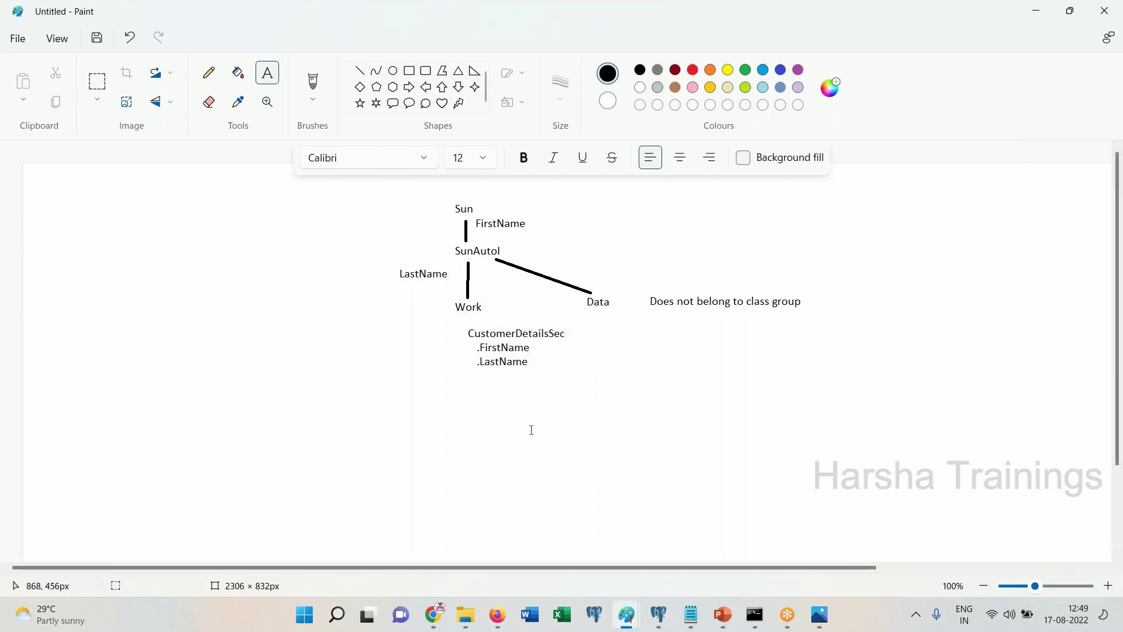
pyautogui.hotkey('ctrl', 'z')
pyautogui.hotkey('ctrl', 'z')
pyautogui.hotkey('ctrl', 'z')
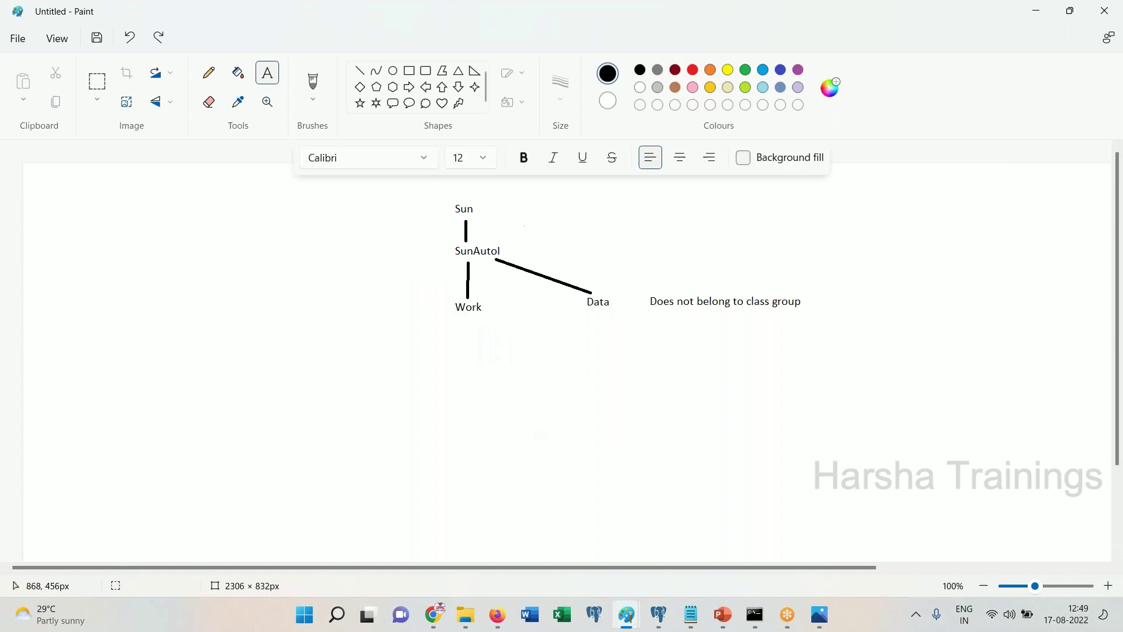
# Draw a short vertical line down from Data and label its end 'Person'
pyautogui.click(601, 318)
pyautogui.click(359, 70)
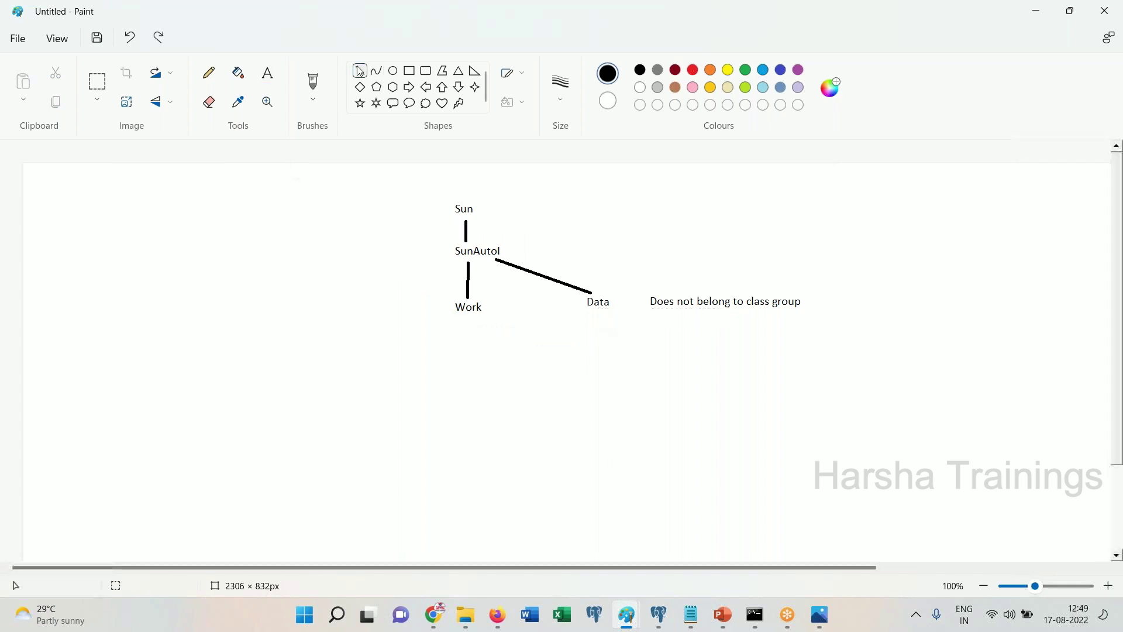
pyautogui.moveTo(595, 311); pyautogui.dragTo(595, 345)
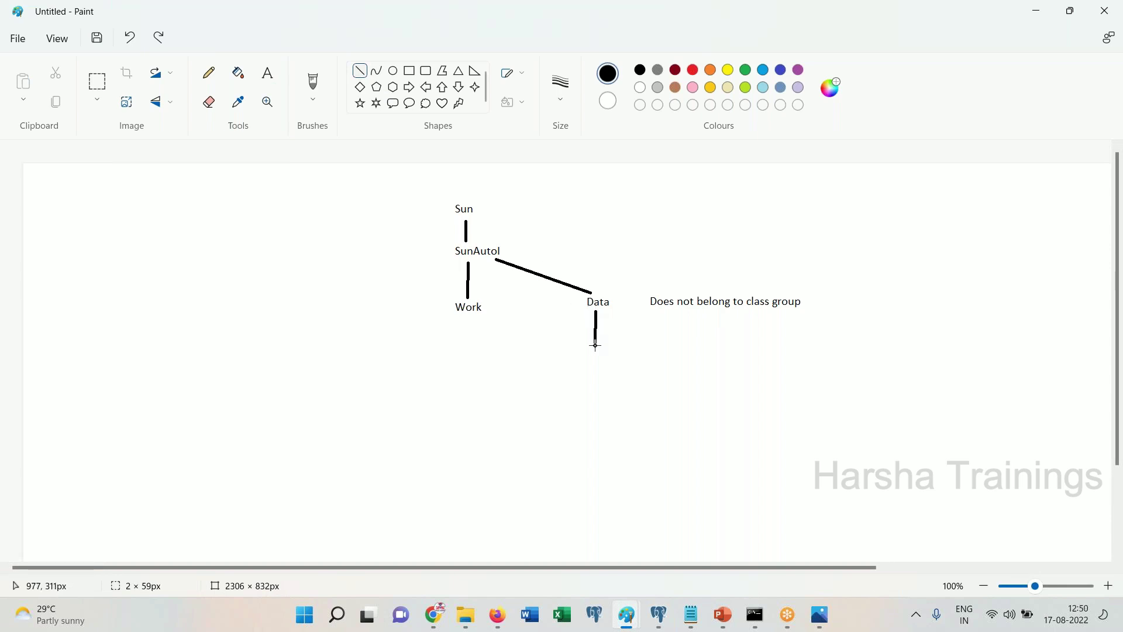
pyautogui.click(268, 72)
pyautogui.click(595, 363)
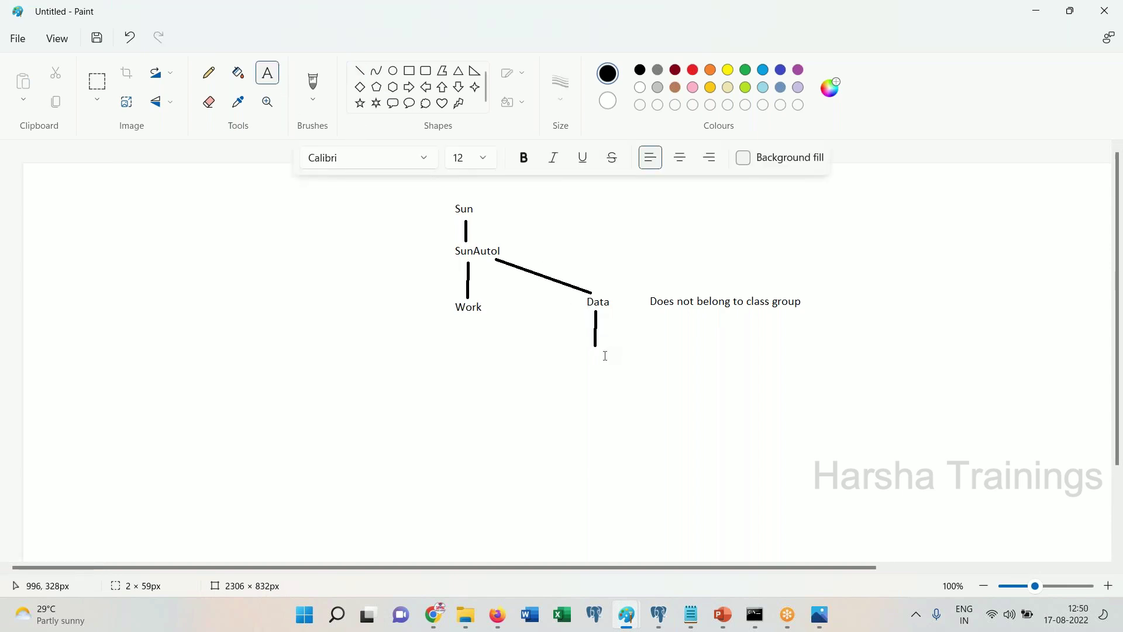
pyautogui.write('Person')
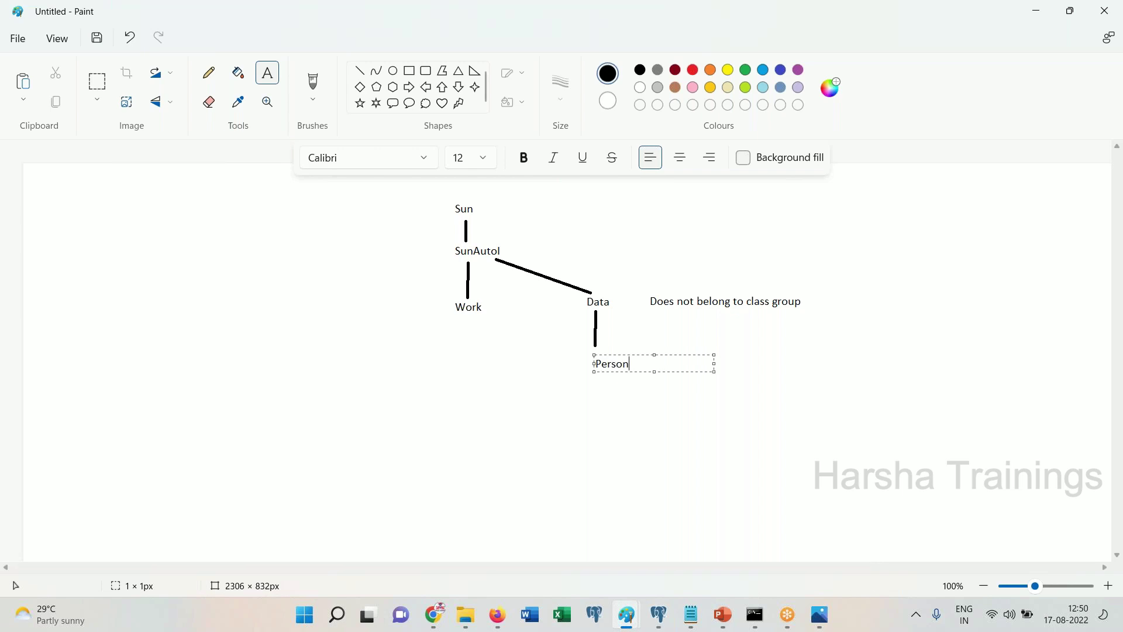
pyautogui.click(608, 388)
# List FirstName, LasTName and Age under Person, copying the list
pyautogui.click(607, 388)
pyautogui.write('FirstName')
pyautogui.press('Return')
pyautogui.write('LasTName')
pyautogui.press('Return')
pyautogui.write('ame ')
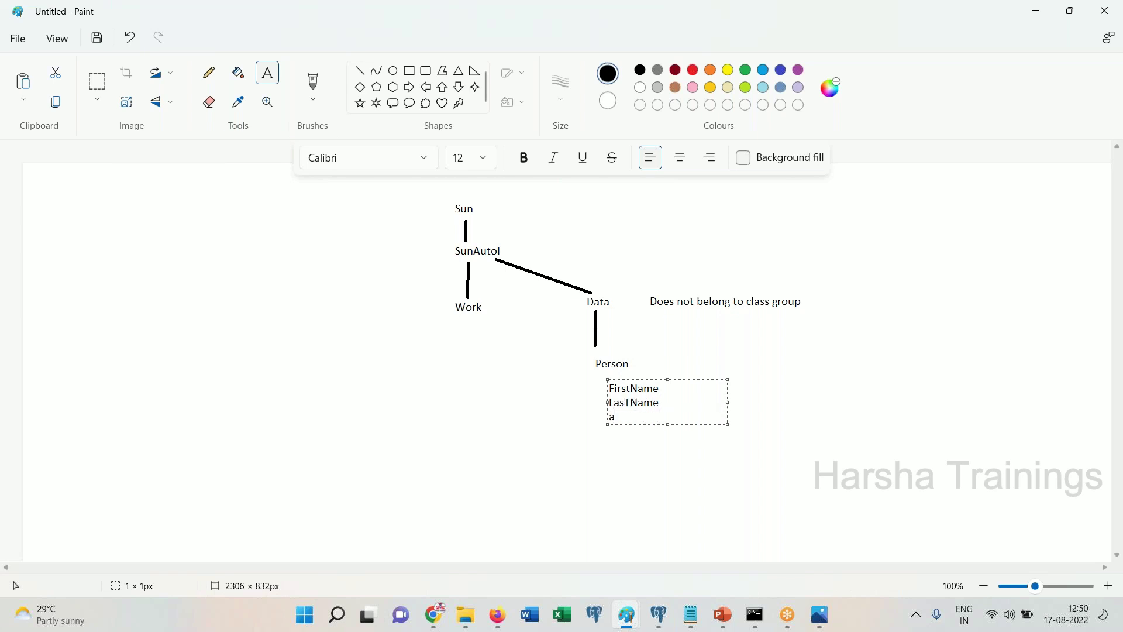
pyautogui.write('Age')
pyautogui.hotkey('ctrl', 'a')
pyautogui.hotkey('ctrl', 'c')
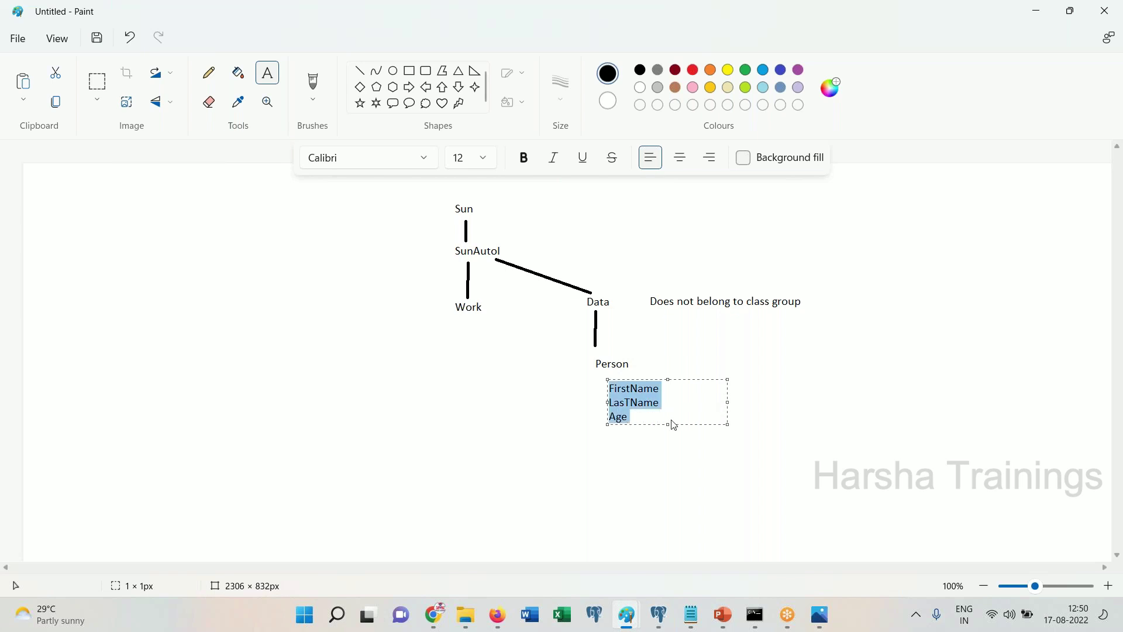
pyautogui.click(466, 331)
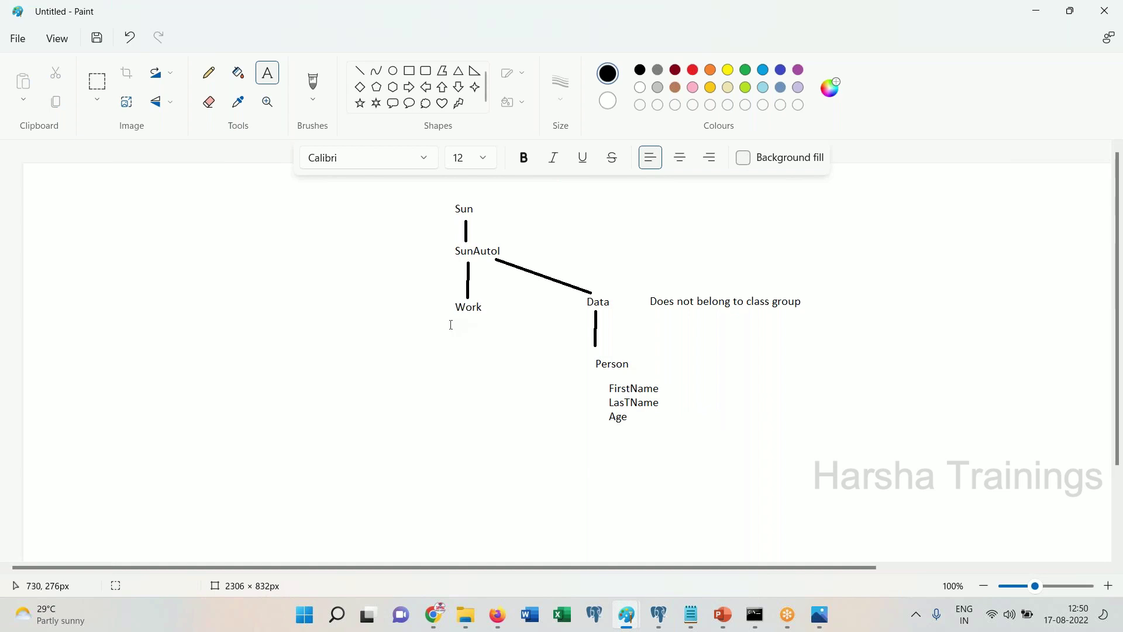
# Try a 'Section CustoemrDetailsSec' block with the pasted fields under Work, then undo it
pyautogui.click(427, 331)
pyautogui.write('Section')
pyautogui.press('Return')
pyautogui.write('CustoemrDetailsSec')
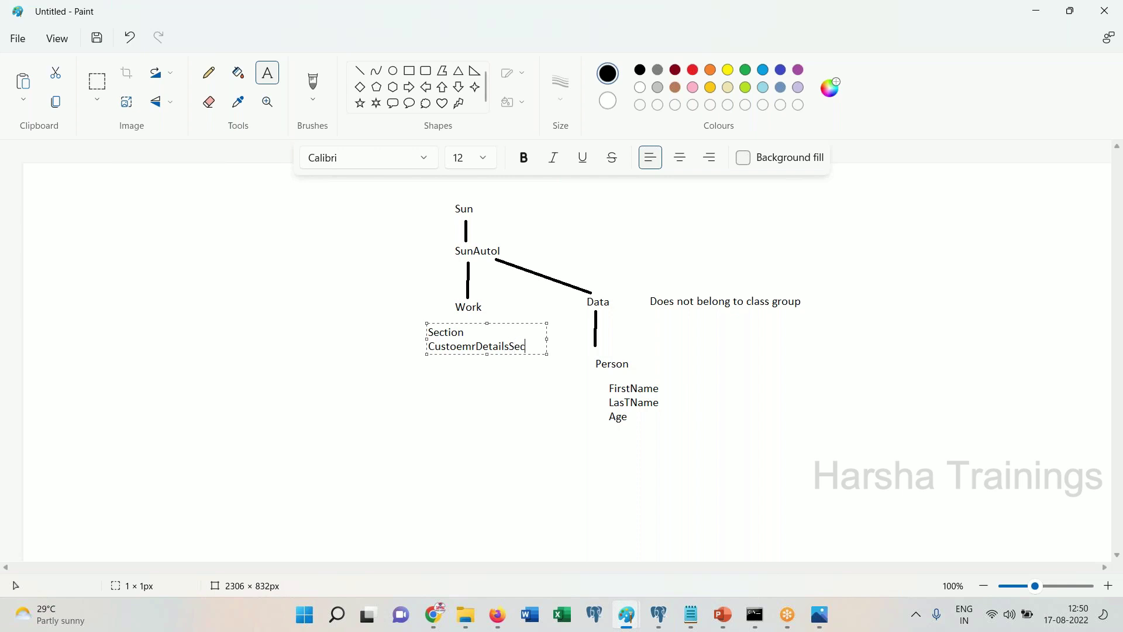
pyautogui.press('Return')
pyautogui.hotkey('ctrl', 'v')
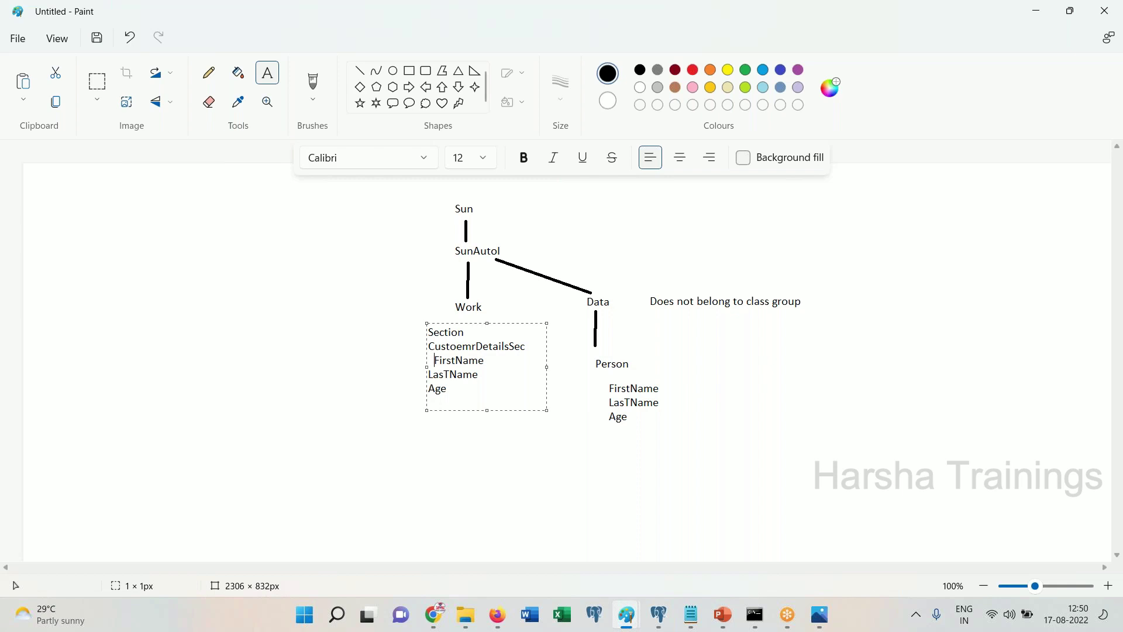
pyautogui.click(429, 374)
pyautogui.click(429, 389)
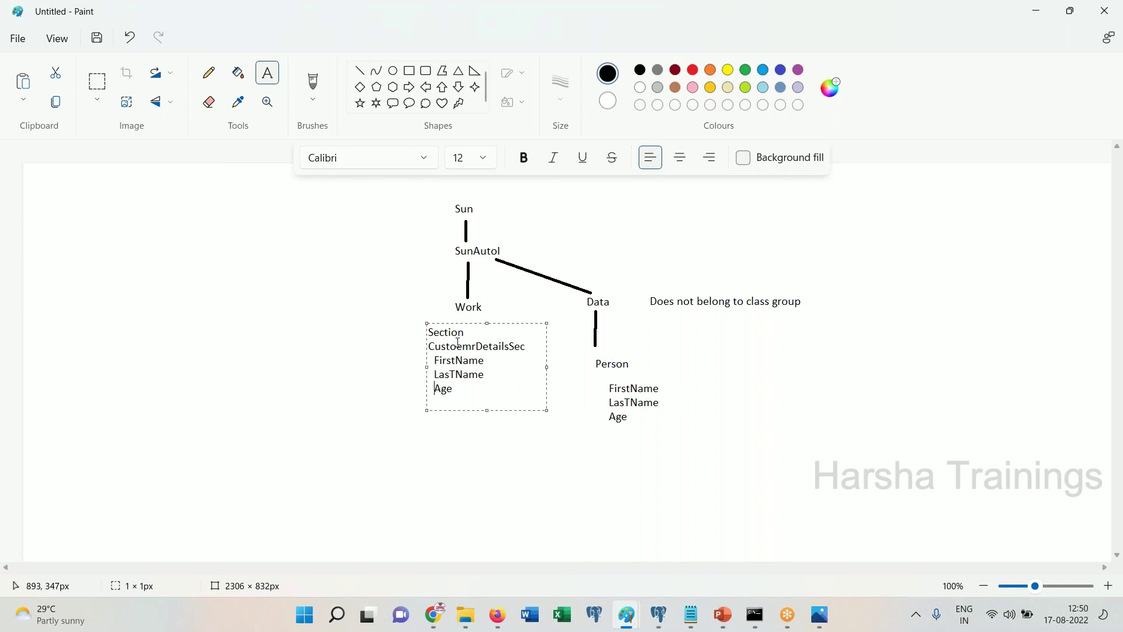
pyautogui.hotkey('ctrl', 'z')
pyautogui.hotkey('ctrl', 'z')
pyautogui.hotkey('ctrl', 'z')
pyautogui.hotkey('ctrl', 'z')
pyautogui.click(527, 468)
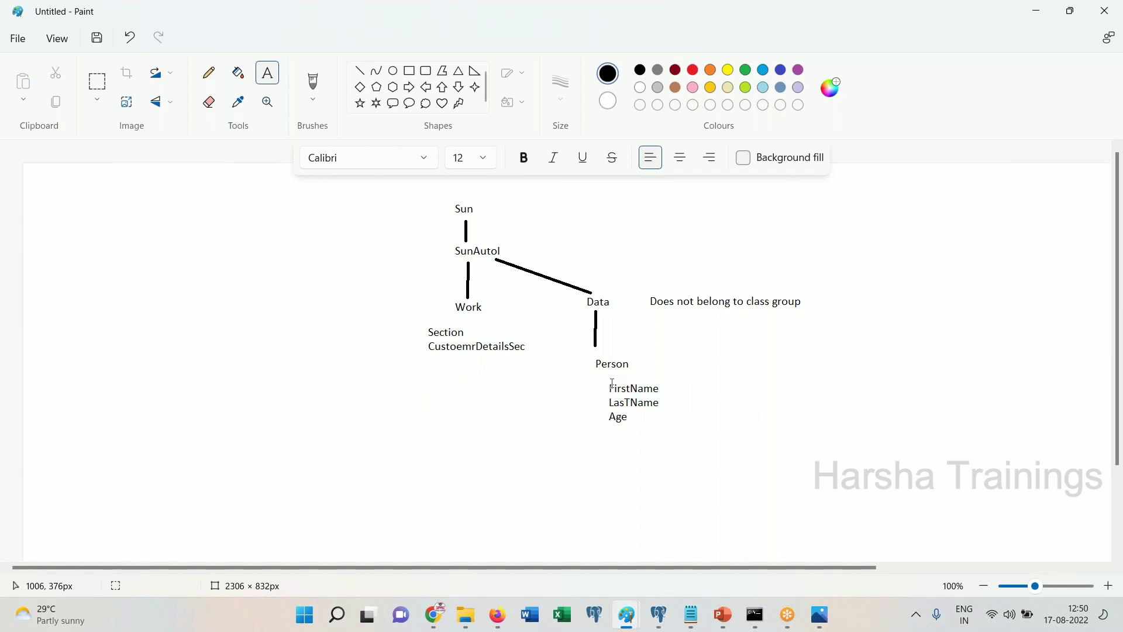
pyautogui.hotkey('ctrl', 'z')
# Add 'Page1(Person)' under Work with the pasted FirstName, LasTName and Age lines indented
pyautogui.click(461, 320)
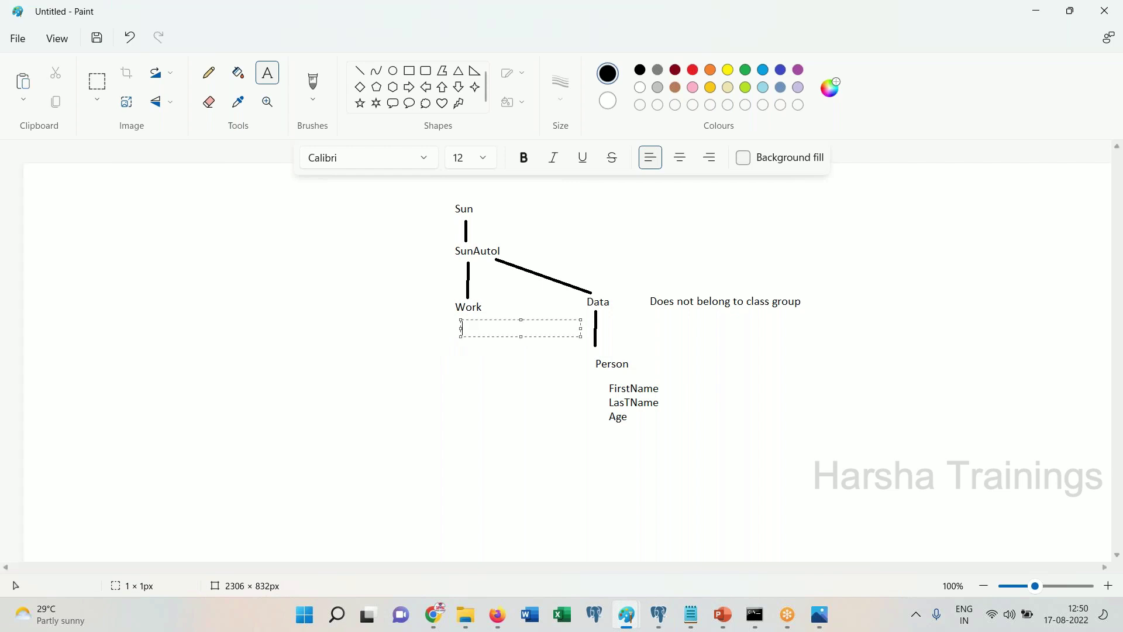
pyautogui.write('Page1(Person)')
pyautogui.press('Return')
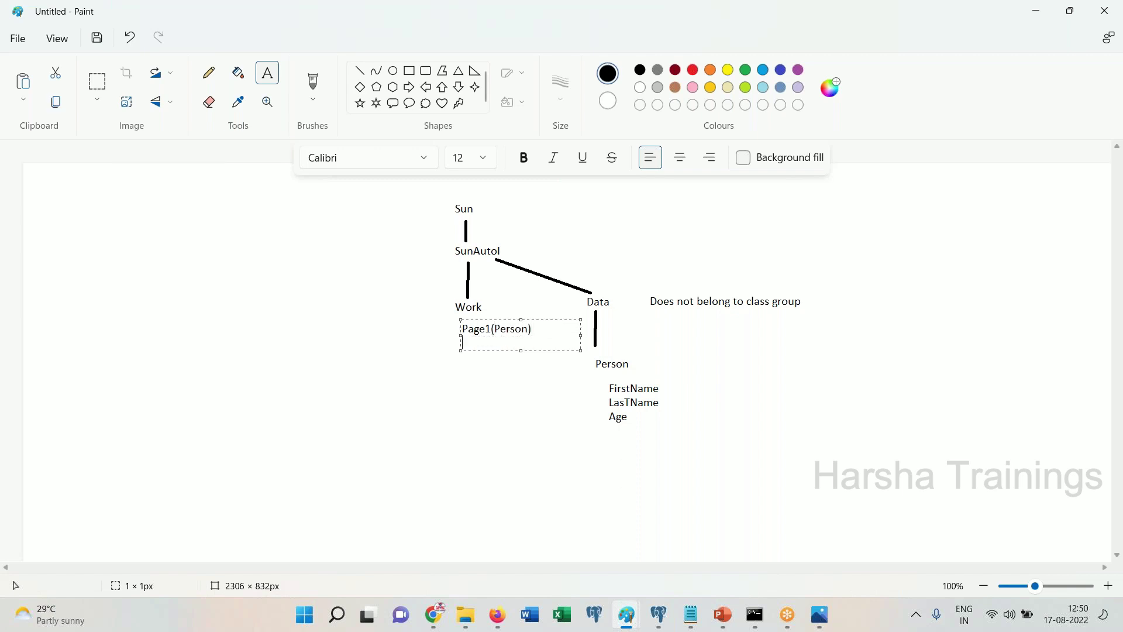
pyautogui.hotkey('ctrl', 'v')
pyautogui.click(462, 356)
pyautogui.click(465, 371)
pyautogui.click(489, 441)
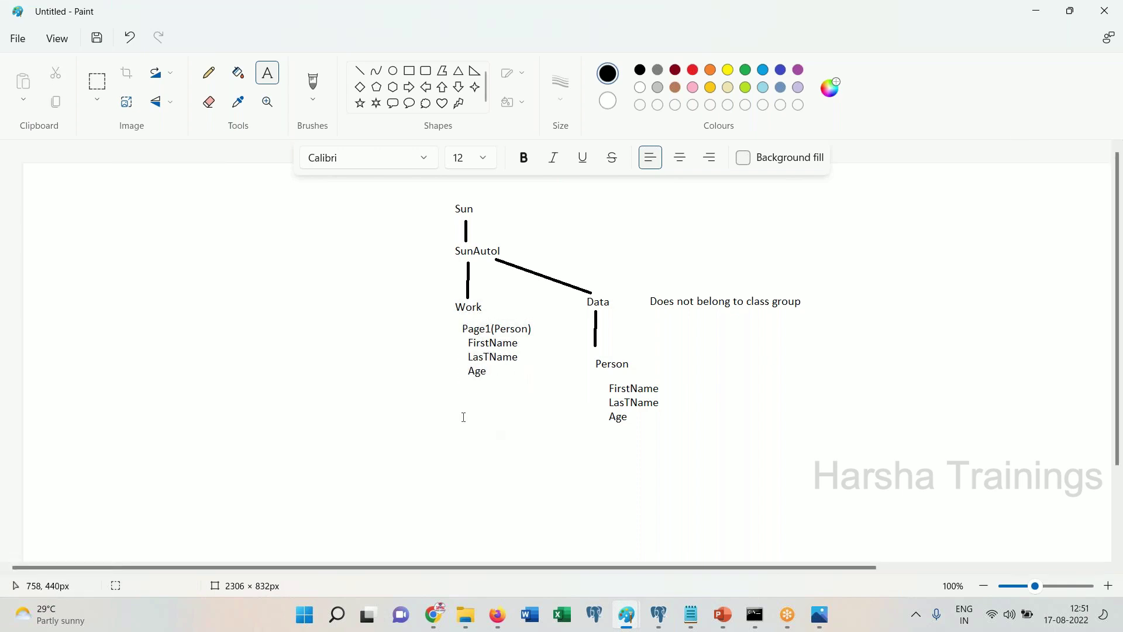
# Type a 'Sectioon CsutoemrDetailsec' block listing Page.FirstName, Page1. LastName and Page1.Age
pyautogui.click(452, 398)
pyautogui.write('Sectioon')
pyautogui.press('Return')
pyautogui.write('CsutoemrDetailsec')
pyautogui.press('Return')
pyautogui.write('Page.FirstName')
pyautogui.press('Return')
pyautogui.write('Page1. L')
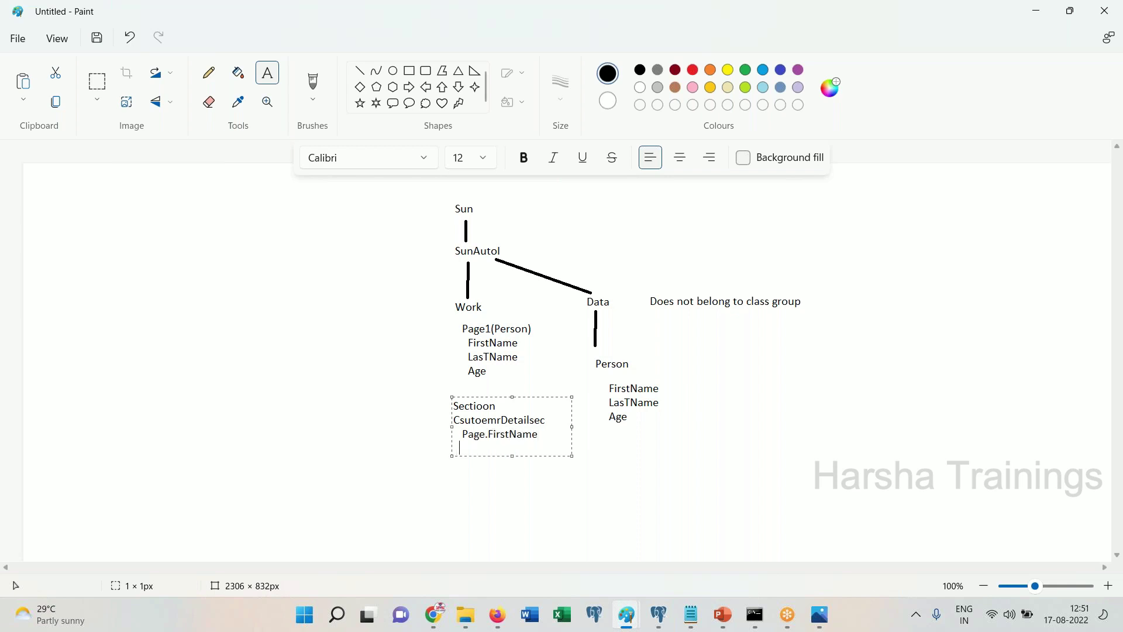
pyautogui.write('astName')
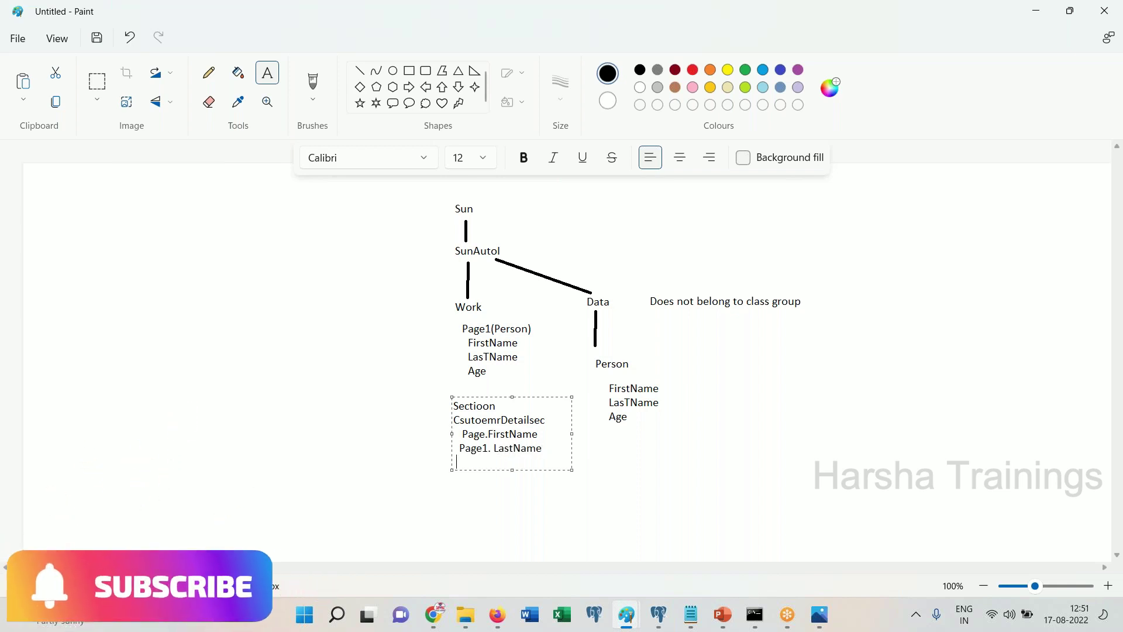
pyautogui.press('Return')
pyautogui.write('Page1.Age')
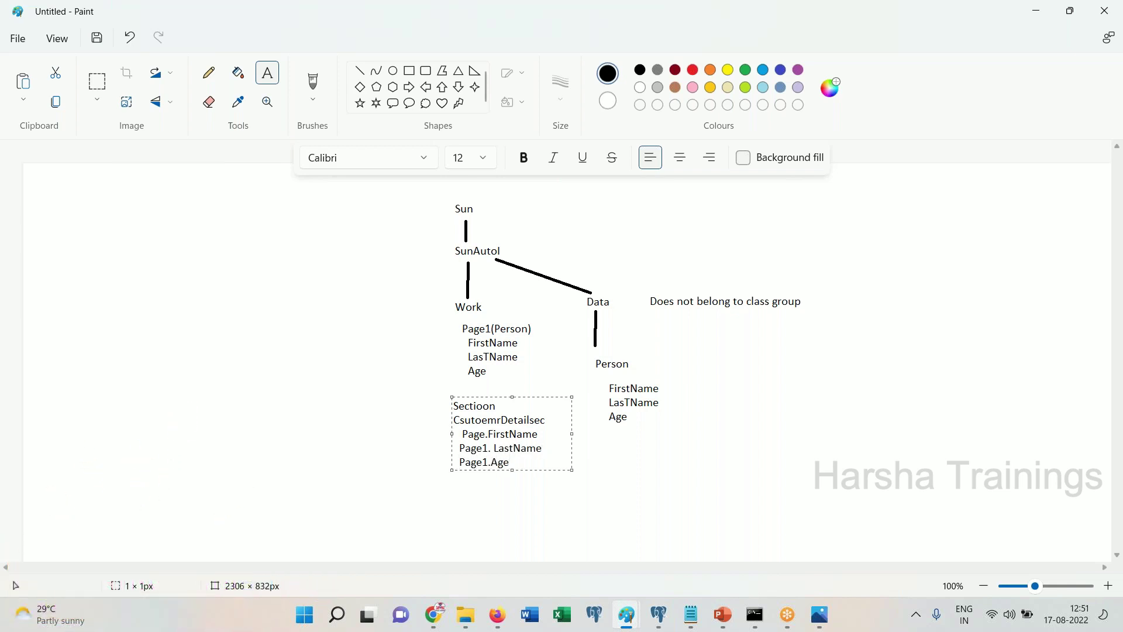
# Commit the Page1 section text onto the canvas and discard the stray empty text box
pyautogui.click(616, 397)
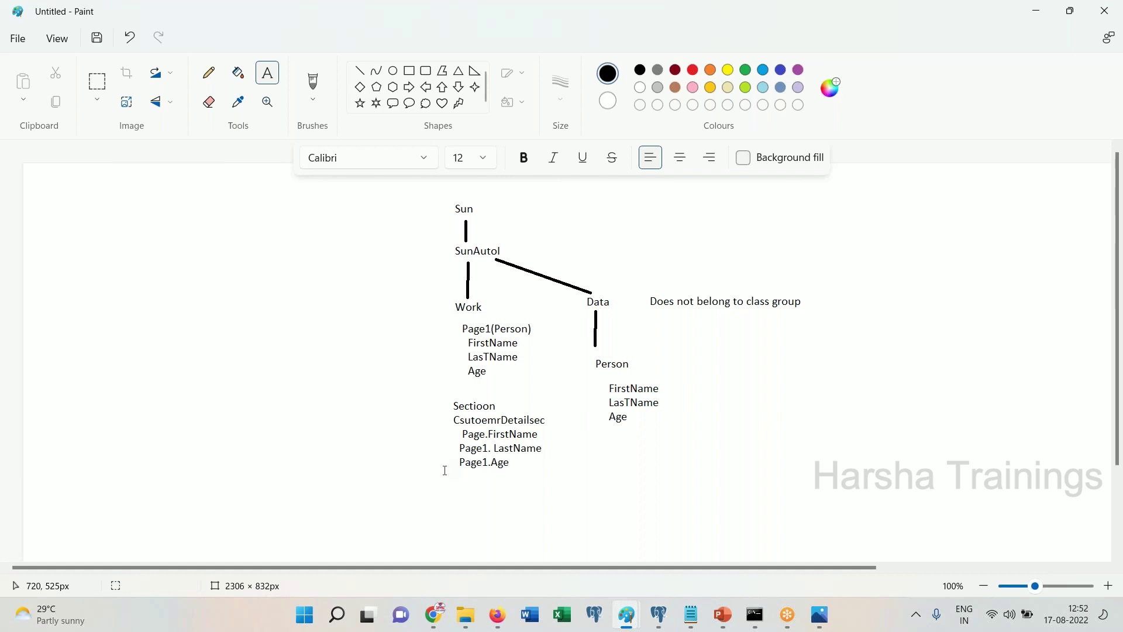
pyautogui.click(458, 490)
pyautogui.click(461, 393)
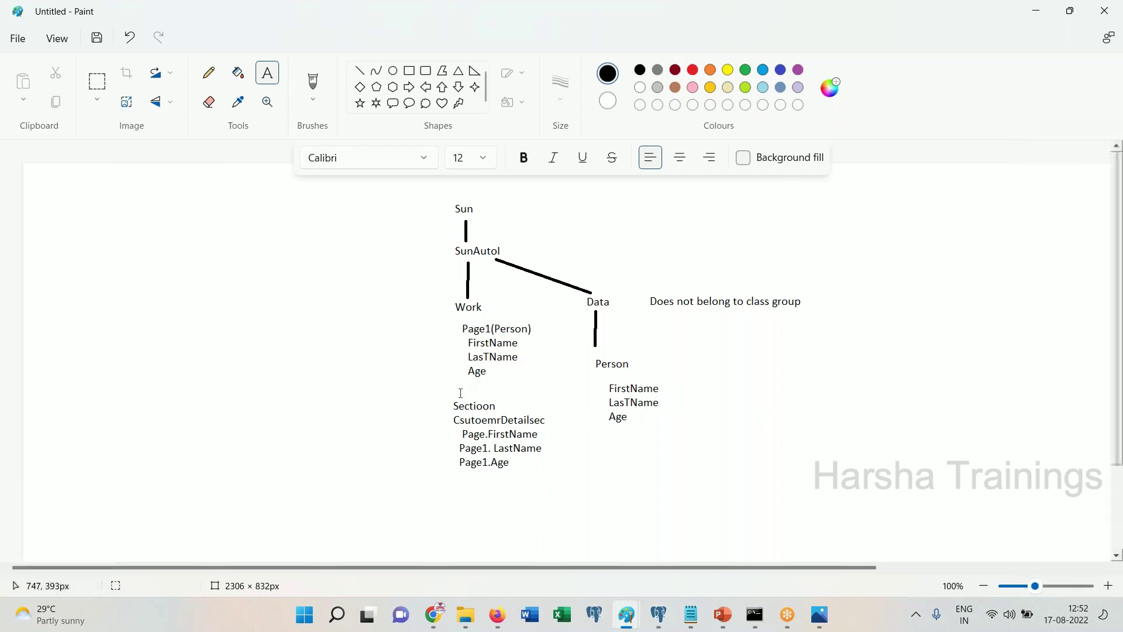
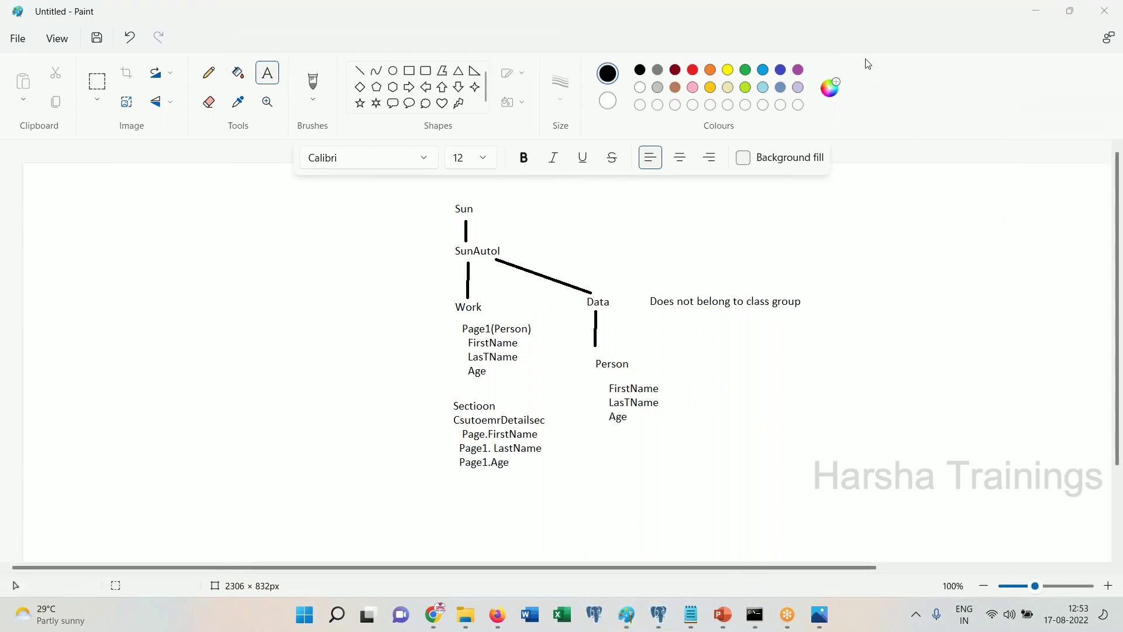
# Place a new text box on the Paint canvas below and right of the class diagram
pyautogui.click(683, 475)
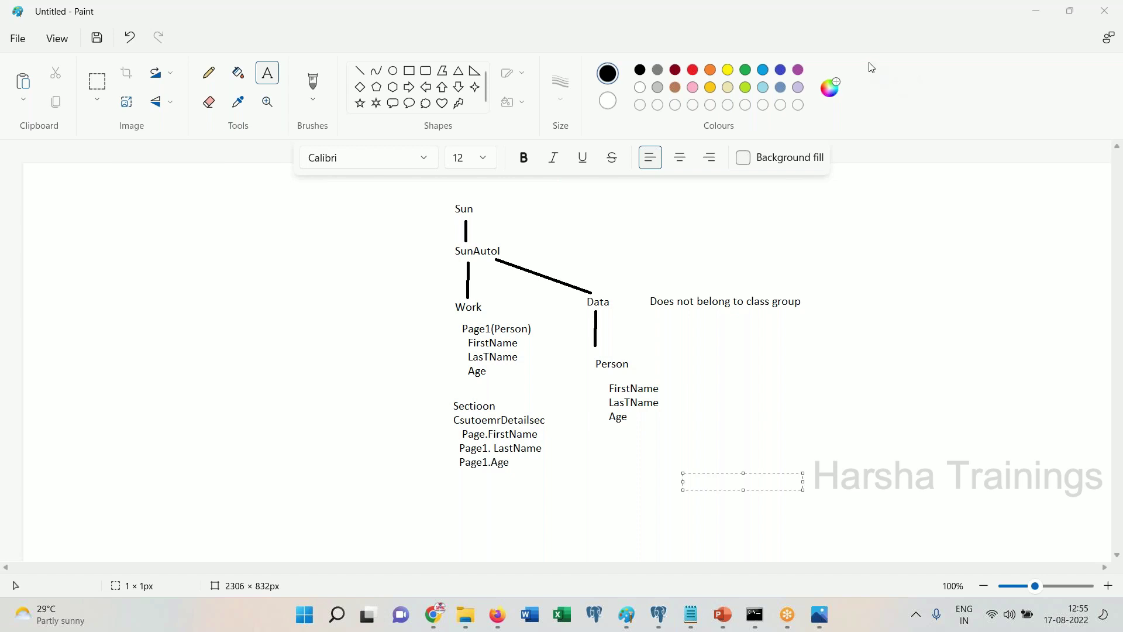
# Dismiss the empty Paint text box and bring the Chrome browser to the front
pyautogui.click(952, 430)
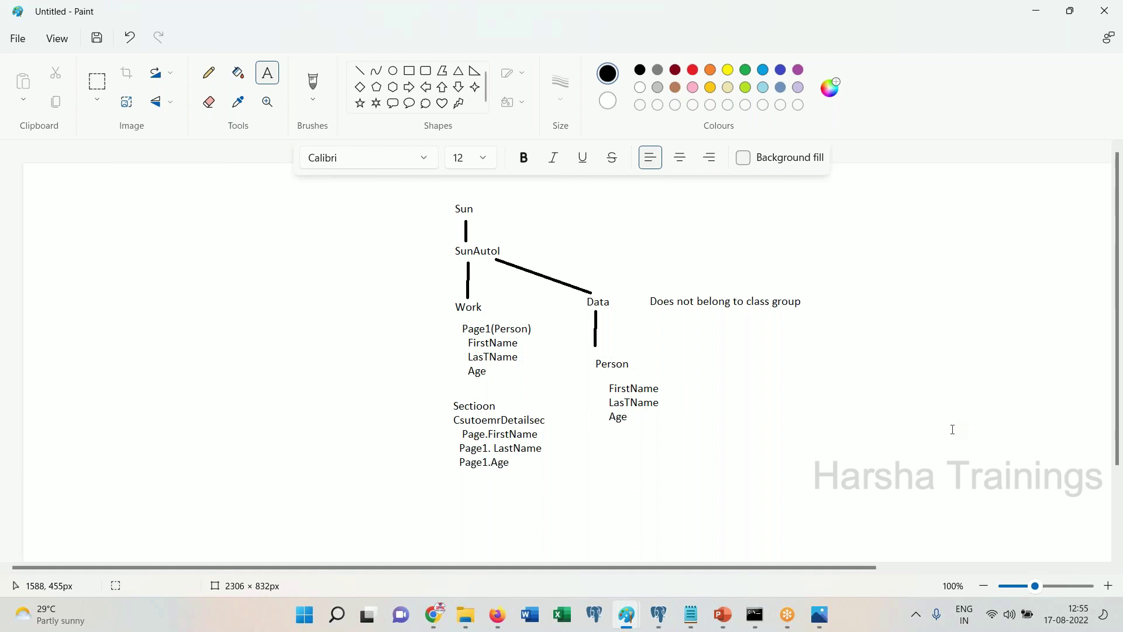
pyautogui.click(433, 615)
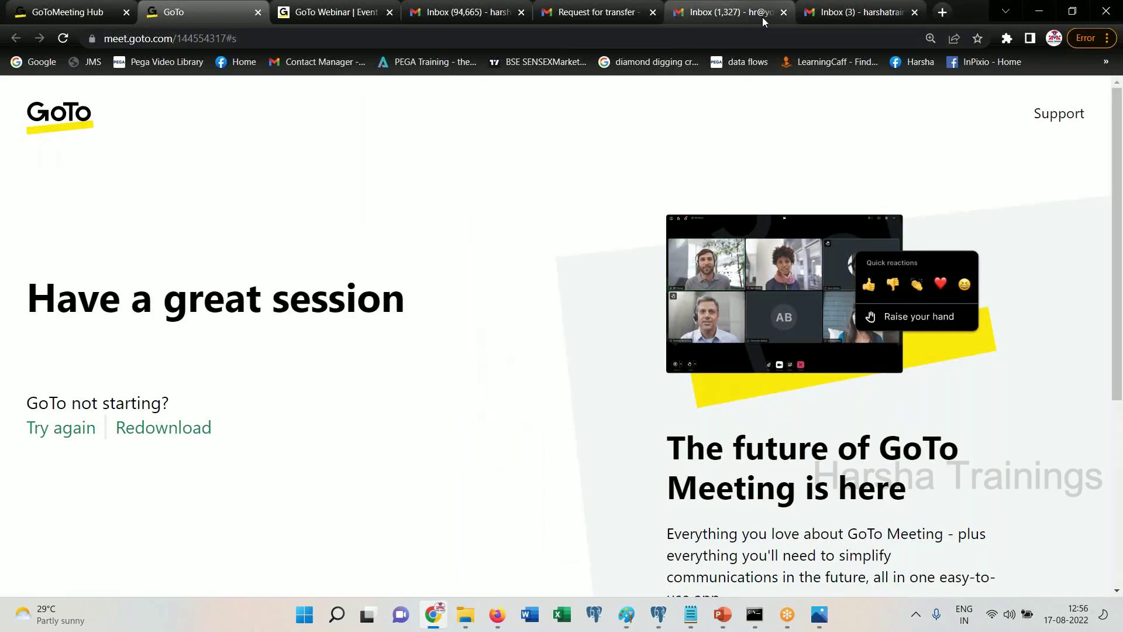
# Open Google Drive from Gmail's apps grid and list the Shared with me files
pyautogui.click(763, 16)
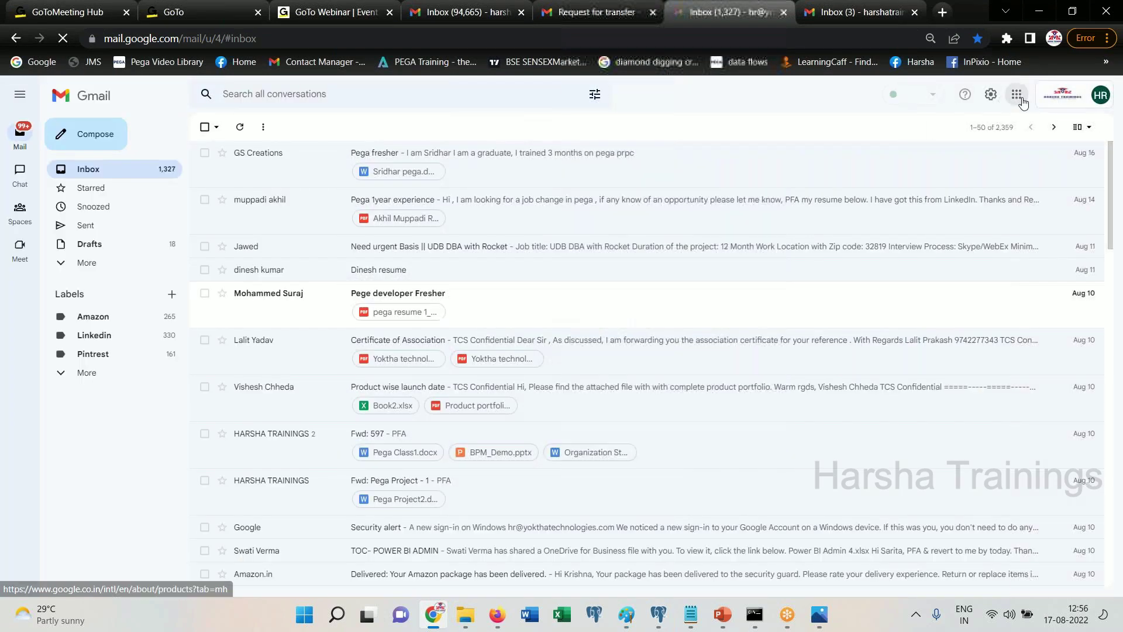
pyautogui.click(1020, 101)
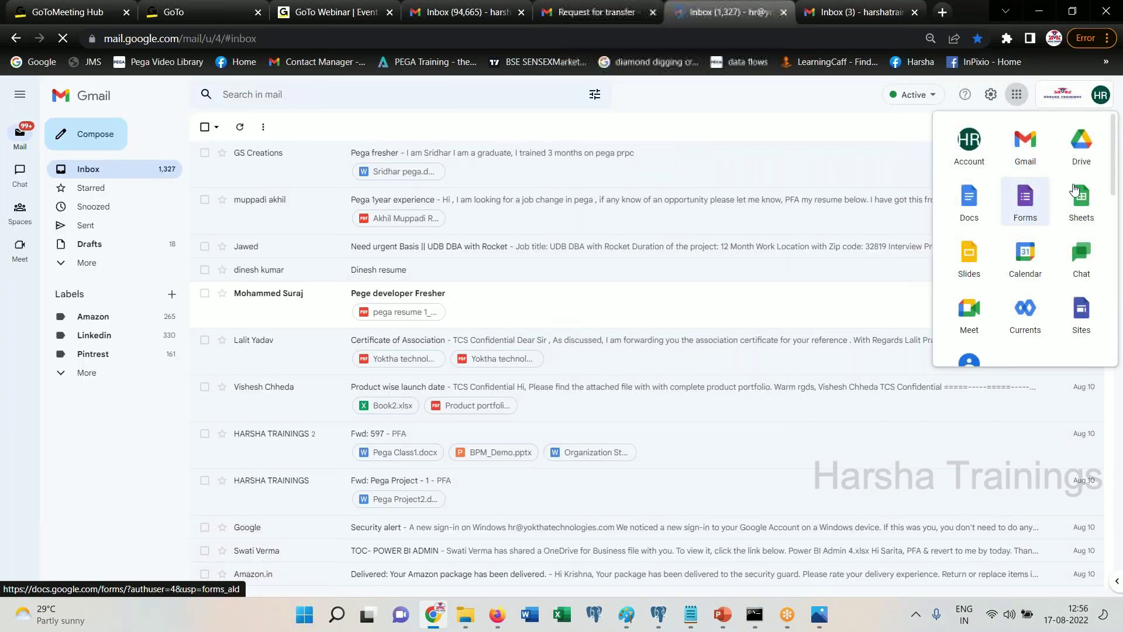
pyautogui.click(1082, 144)
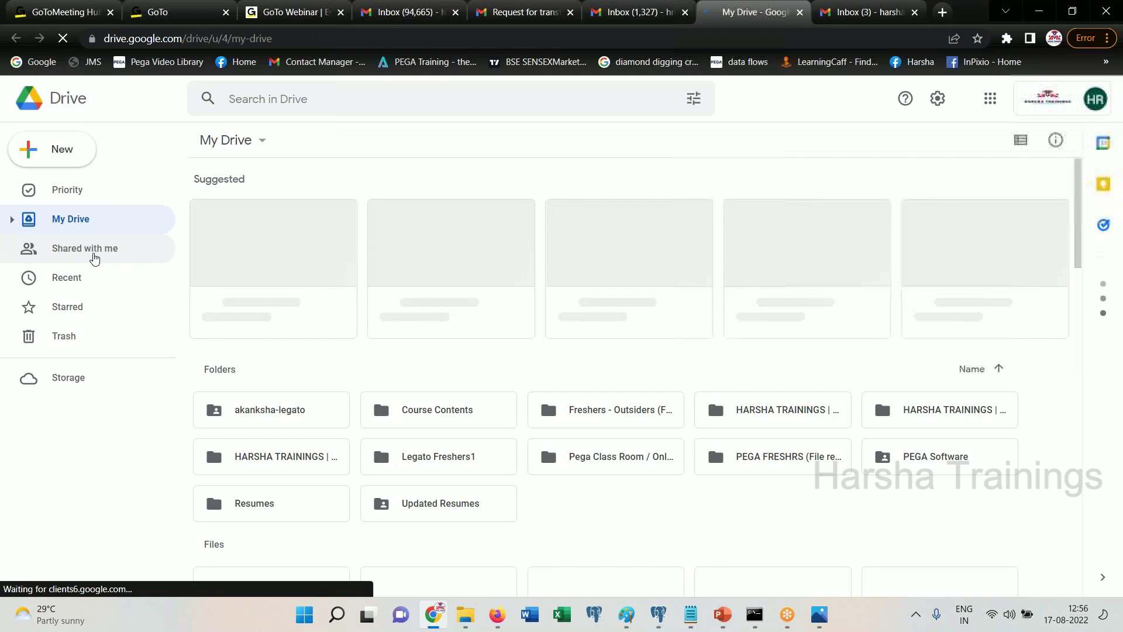
pyautogui.click(94, 257)
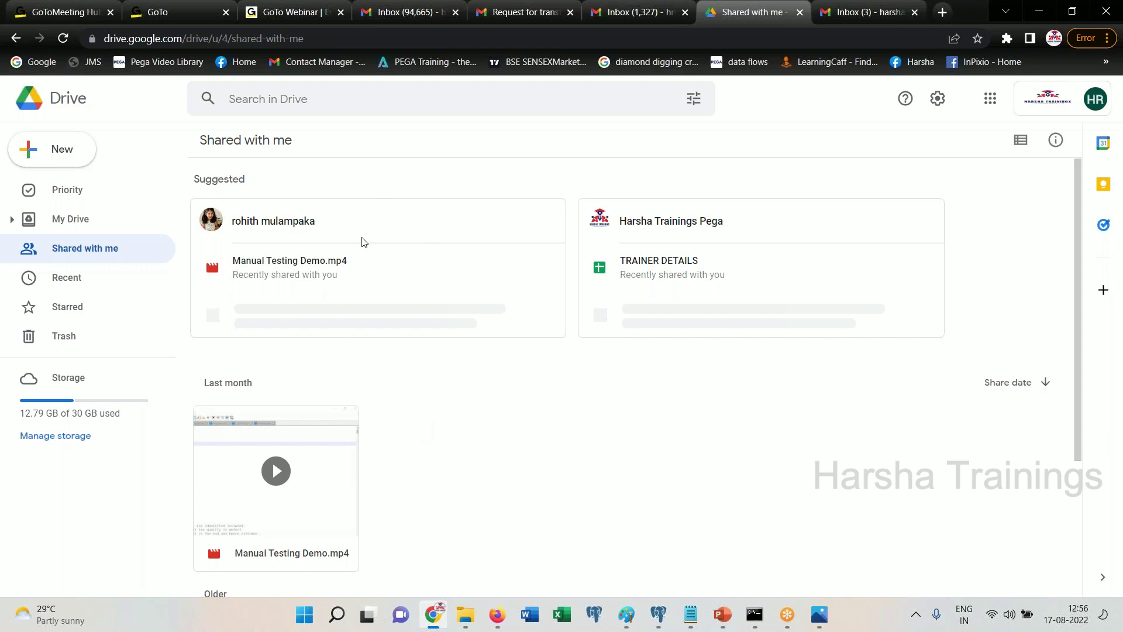
pyautogui.moveTo(363, 242)
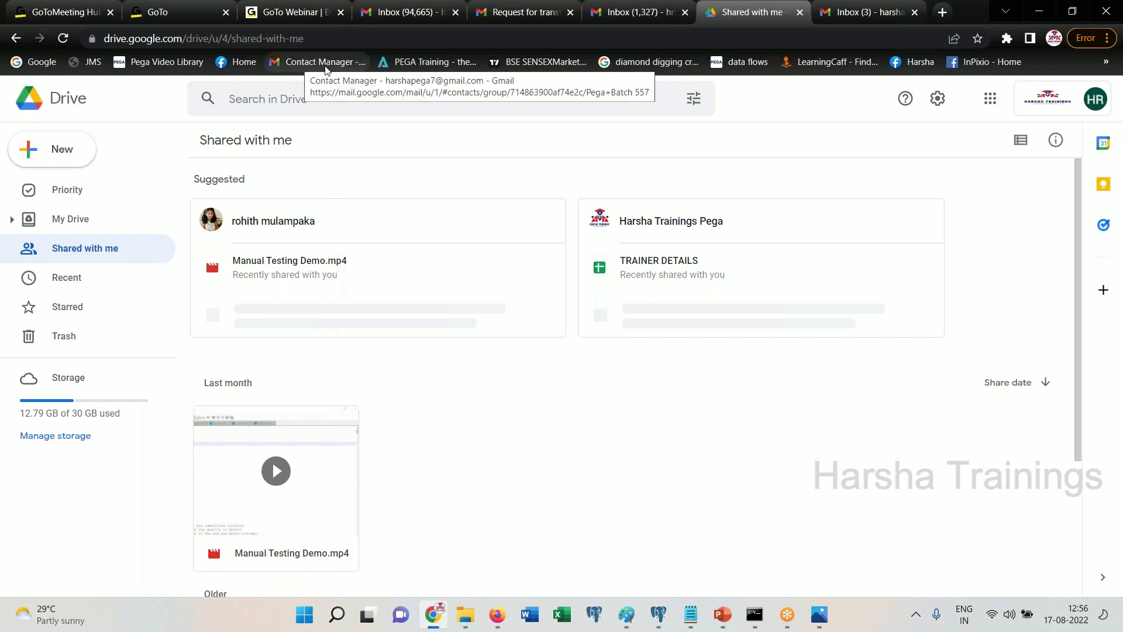
# Expand Gmail's extra folders under More, then return to the Paint class diagram
pyautogui.click(664, 21)
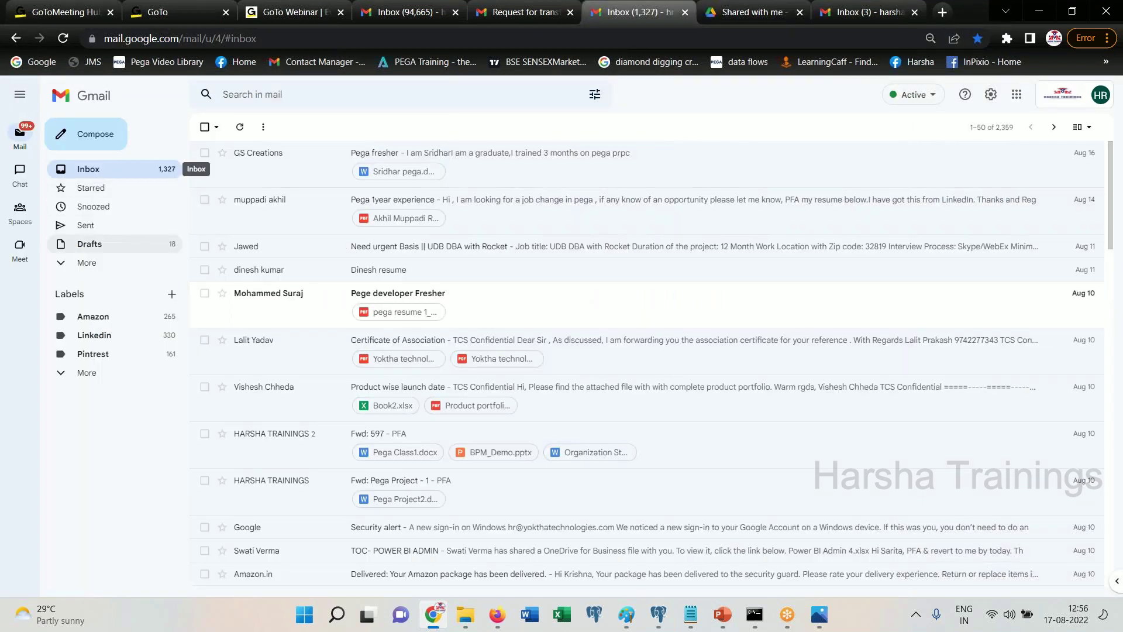
pyautogui.click(87, 263)
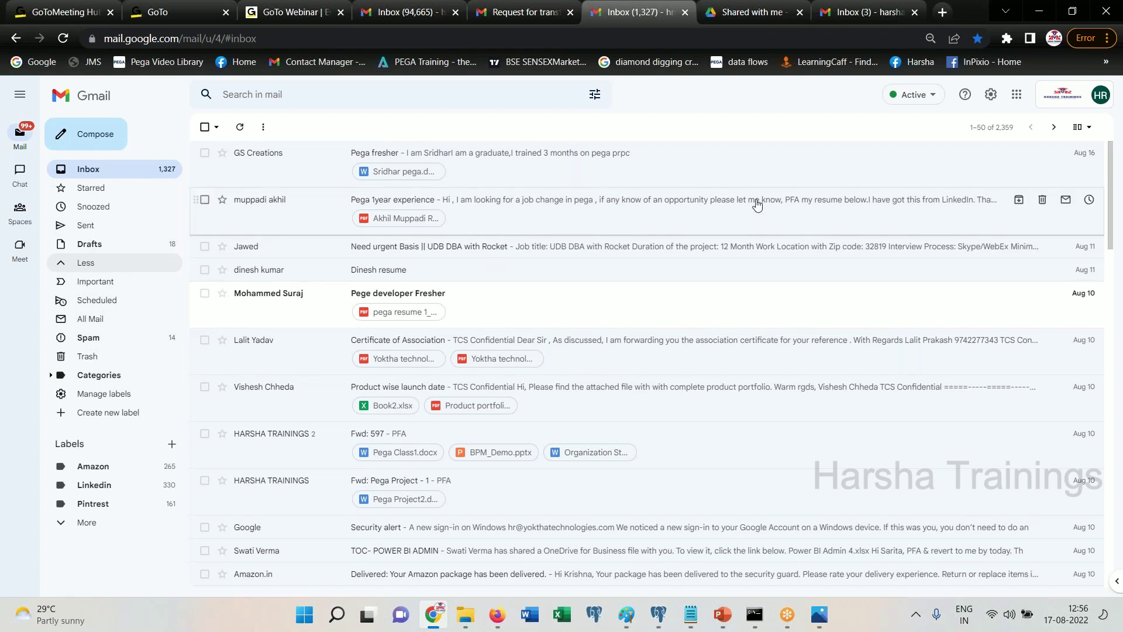
pyautogui.click(626, 615)
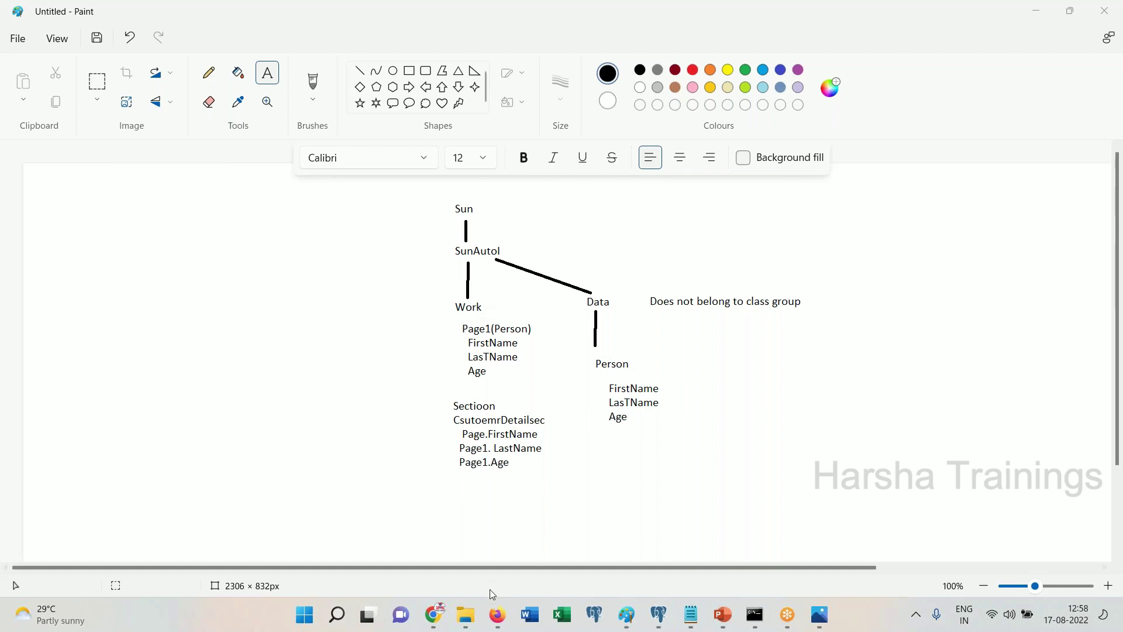
# Bring Pega Dev Studio to the front, with SUN-SUNAutol-Data showing in App Explorer
pyautogui.moveTo(497, 614)
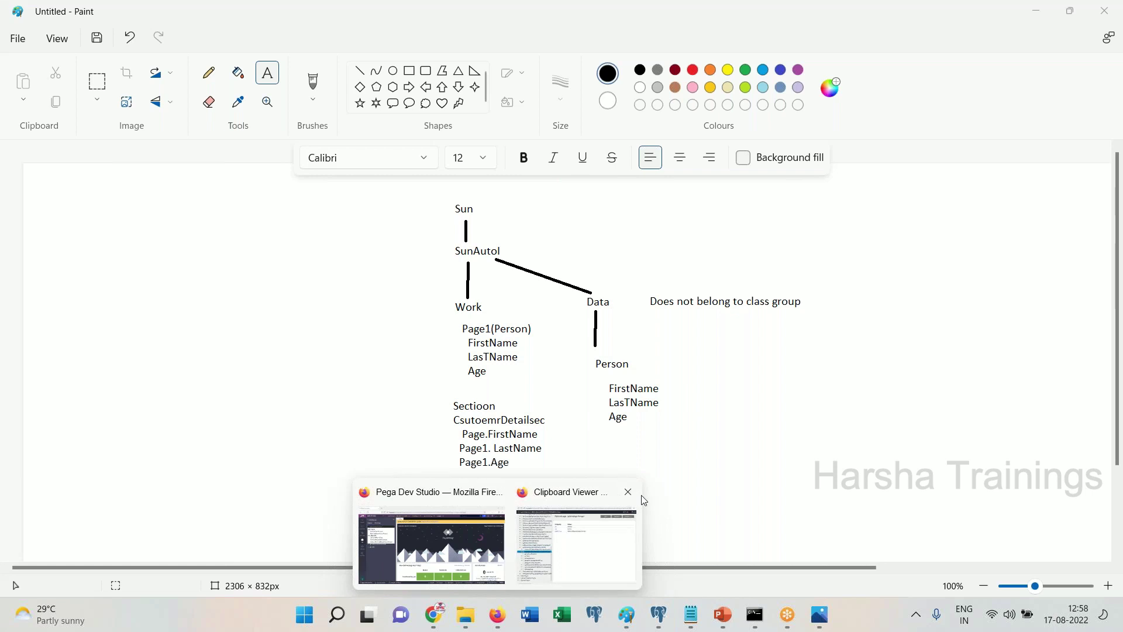
pyautogui.moveTo(642, 500)
pyautogui.click(432, 544)
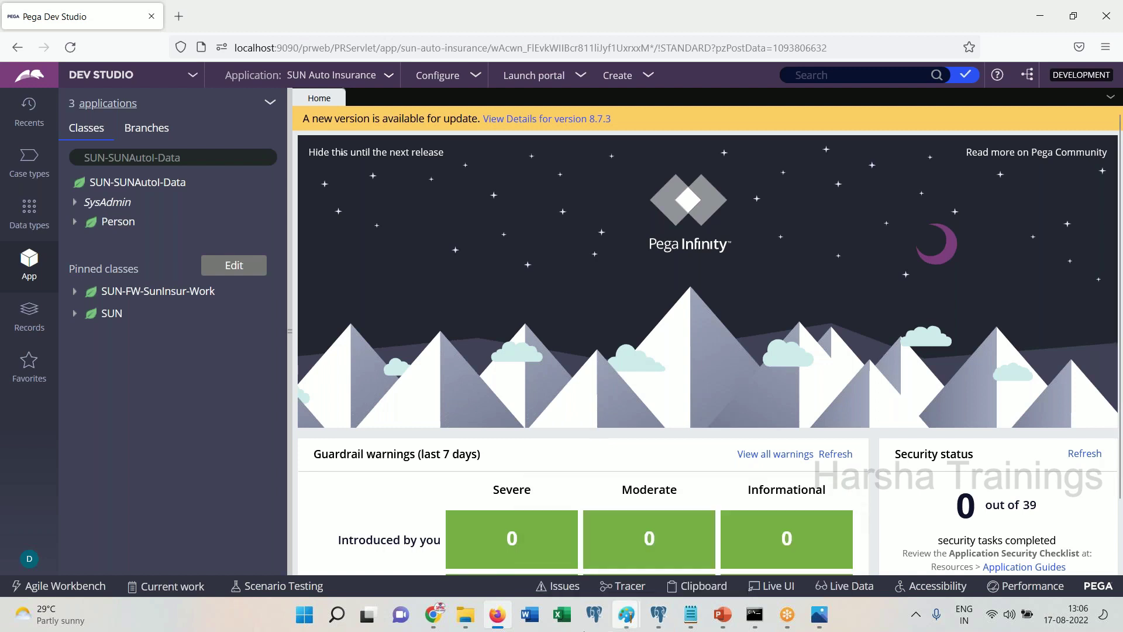
# Create a blank Word document and choose to save it on This PC
pyautogui.click(529, 614)
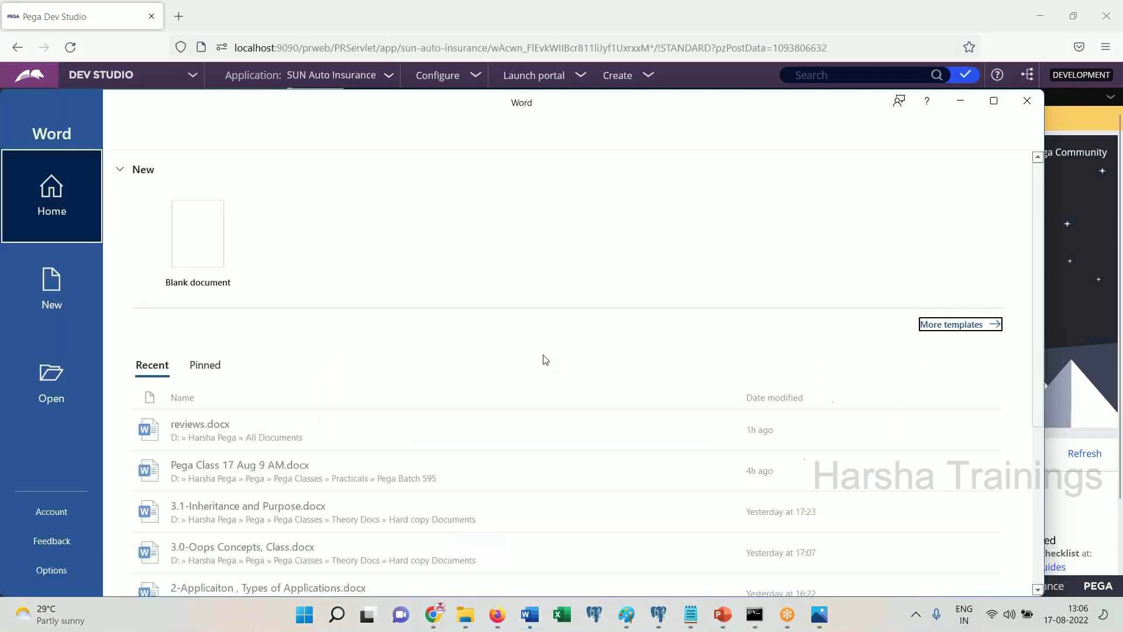
pyautogui.press('Return')
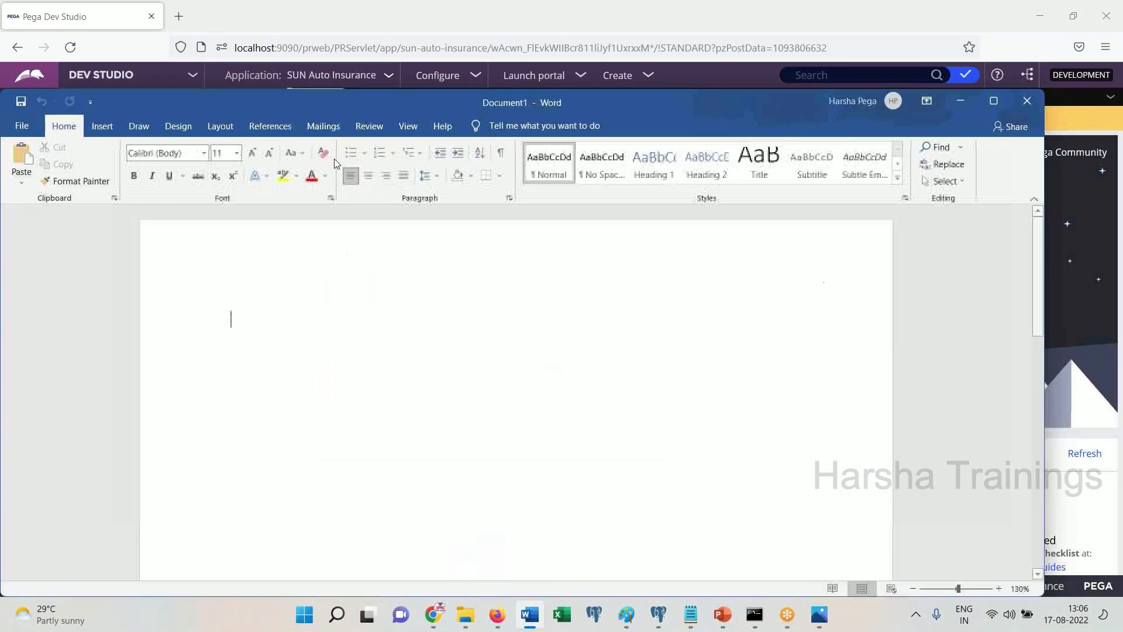
pyautogui.click(20, 101)
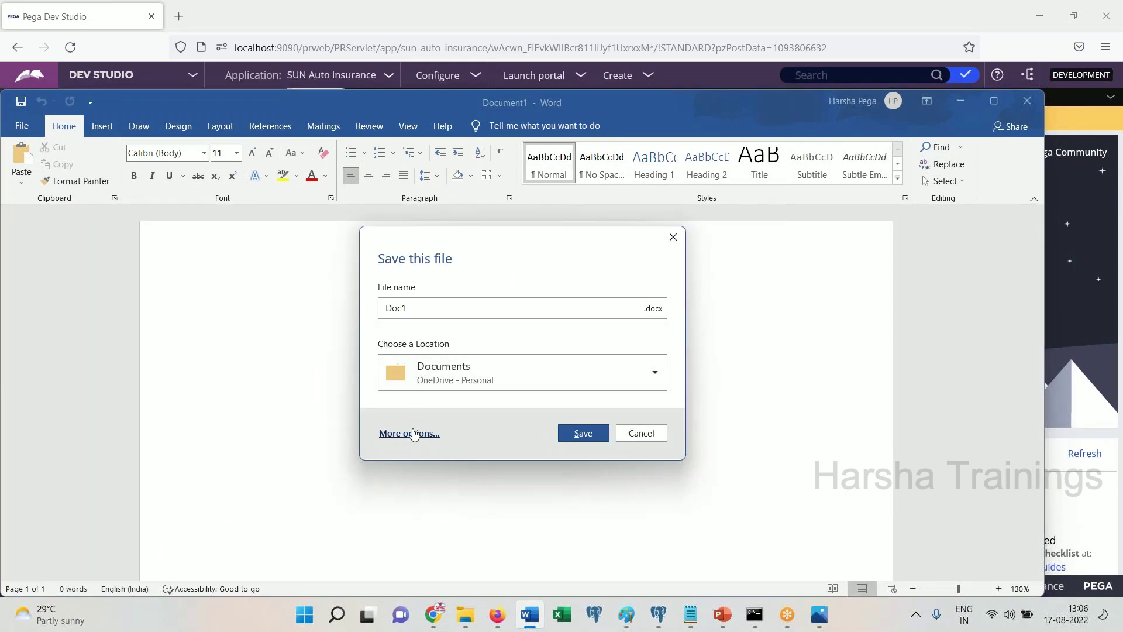
pyautogui.click(409, 432)
pyautogui.click(220, 298)
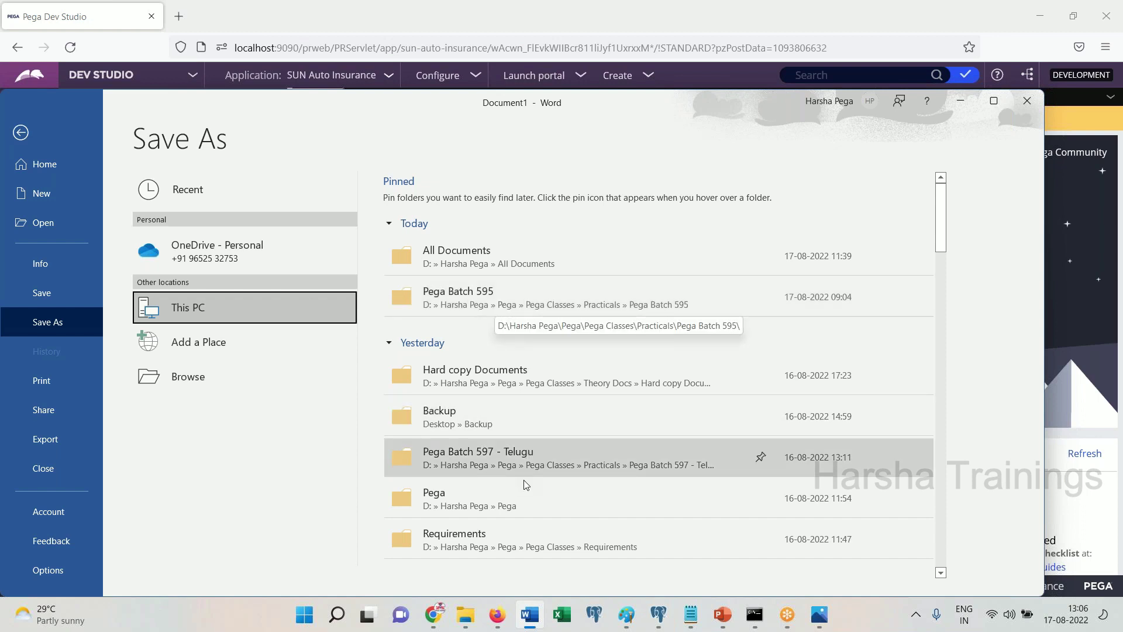
# Save it as Pega Class 17 Aug 2022.docx and type 'Working with Data class, Properties, Page'
pyautogui.press('F12')
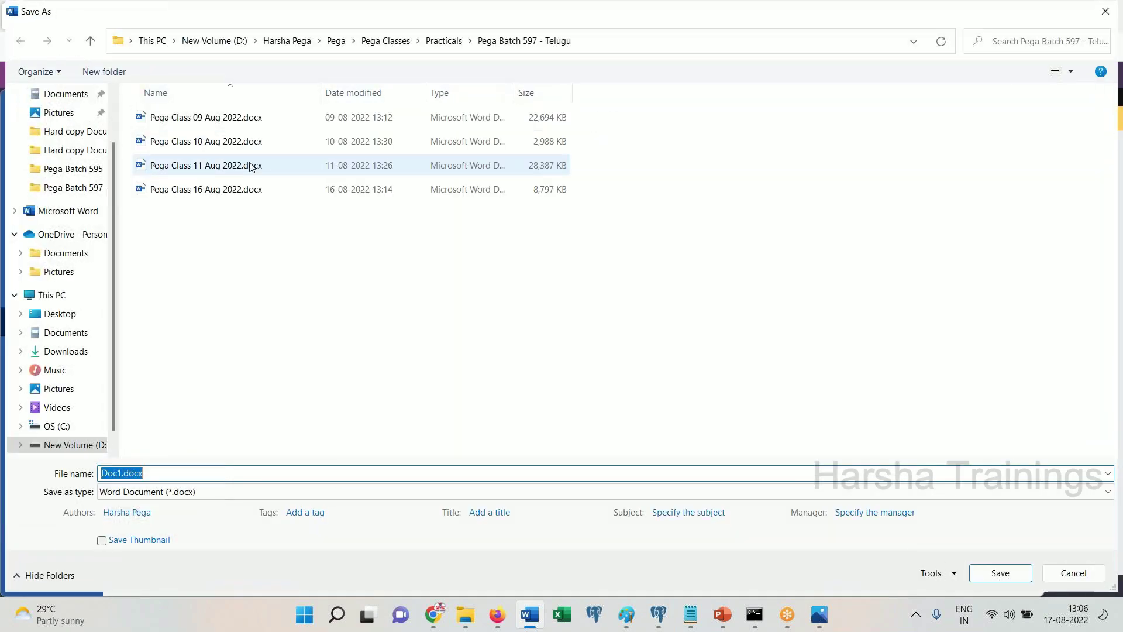
pyautogui.click(246, 189)
pyautogui.click(150, 474)
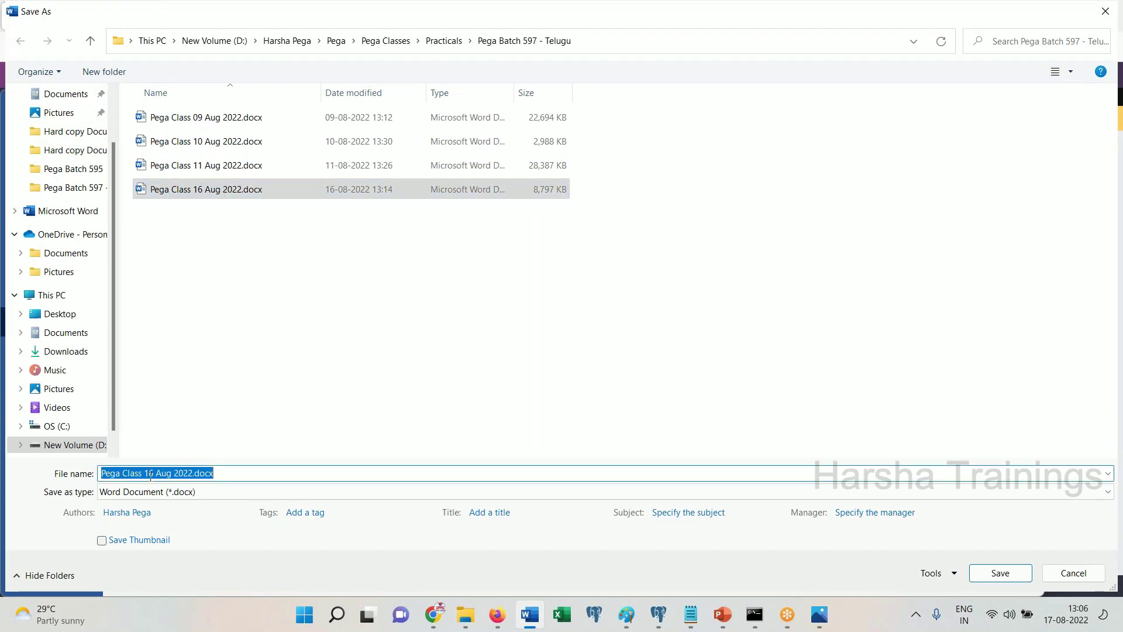
pyautogui.click(150, 474)
pyautogui.press('Delete')
pyautogui.write('7')
pyautogui.press('Return')
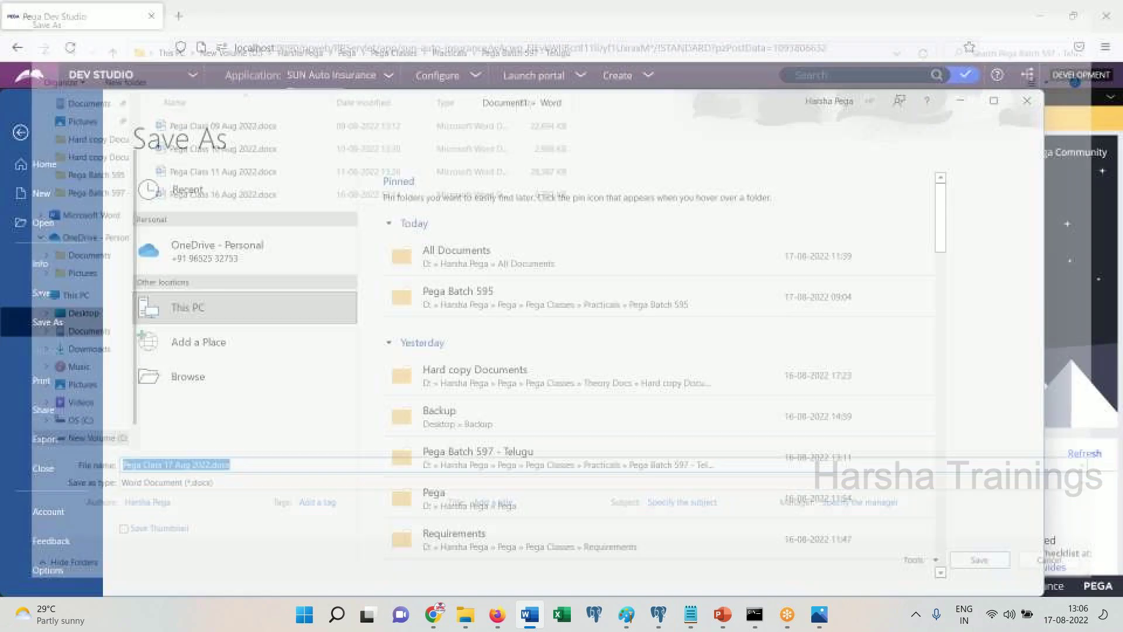
pyautogui.write('Working w')
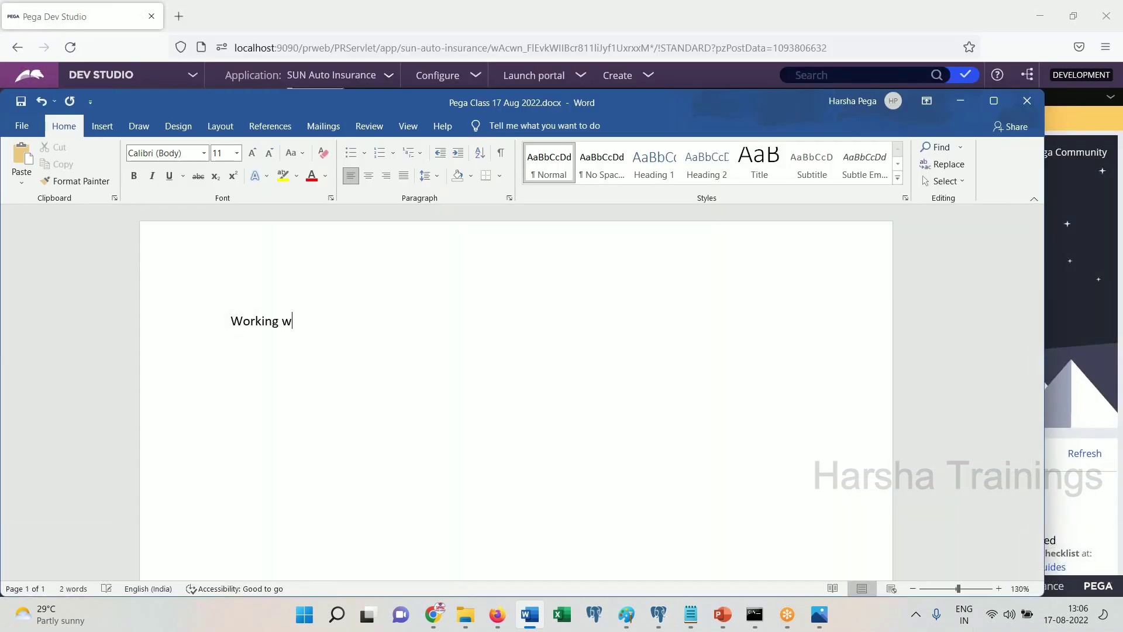
pyautogui.write('ith Data class, Properti')
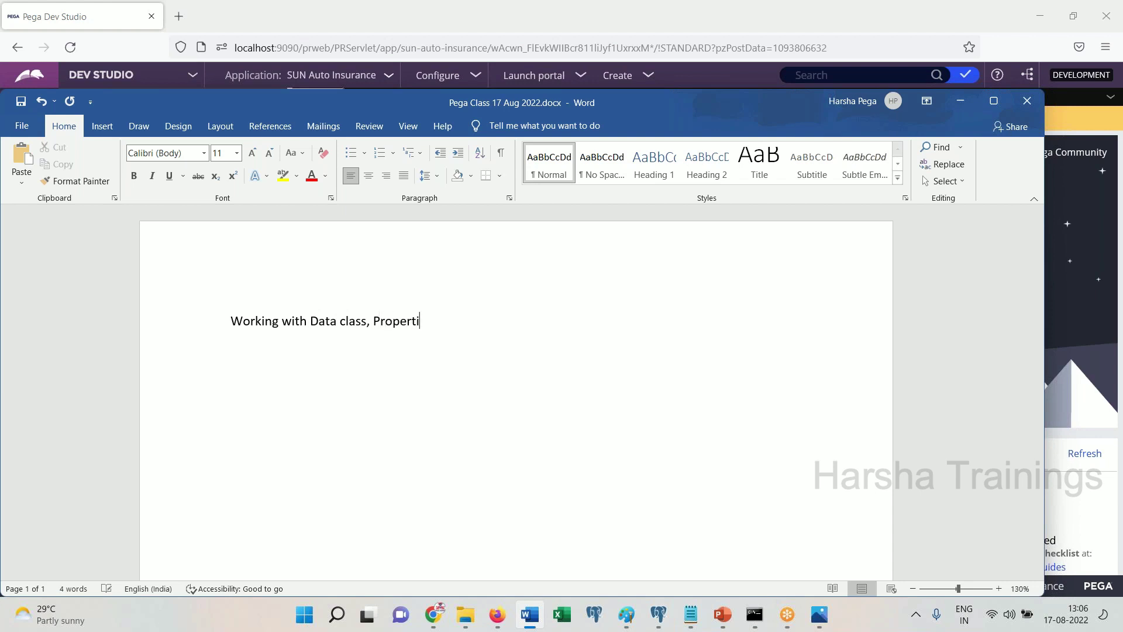
pyautogui.write('es, Page')
# Make 'Working with Data class, Properties, Page' a centred Title with a Normal paragraph below
pyautogui.hotkey('shift', 'Home')
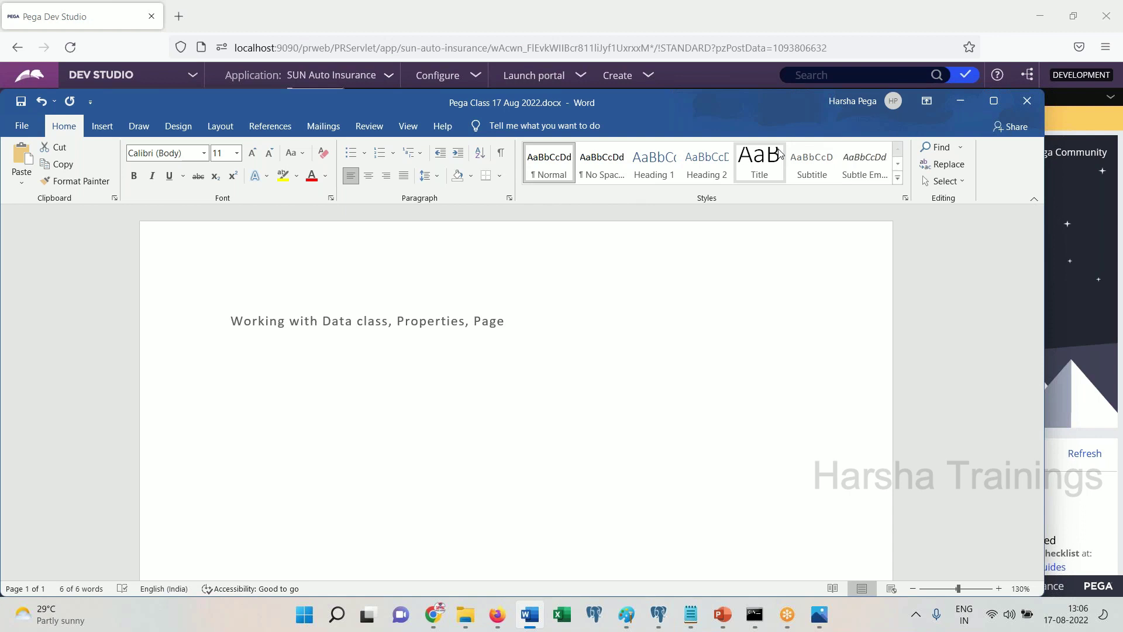
pyautogui.click(759, 158)
pyautogui.click(368, 175)
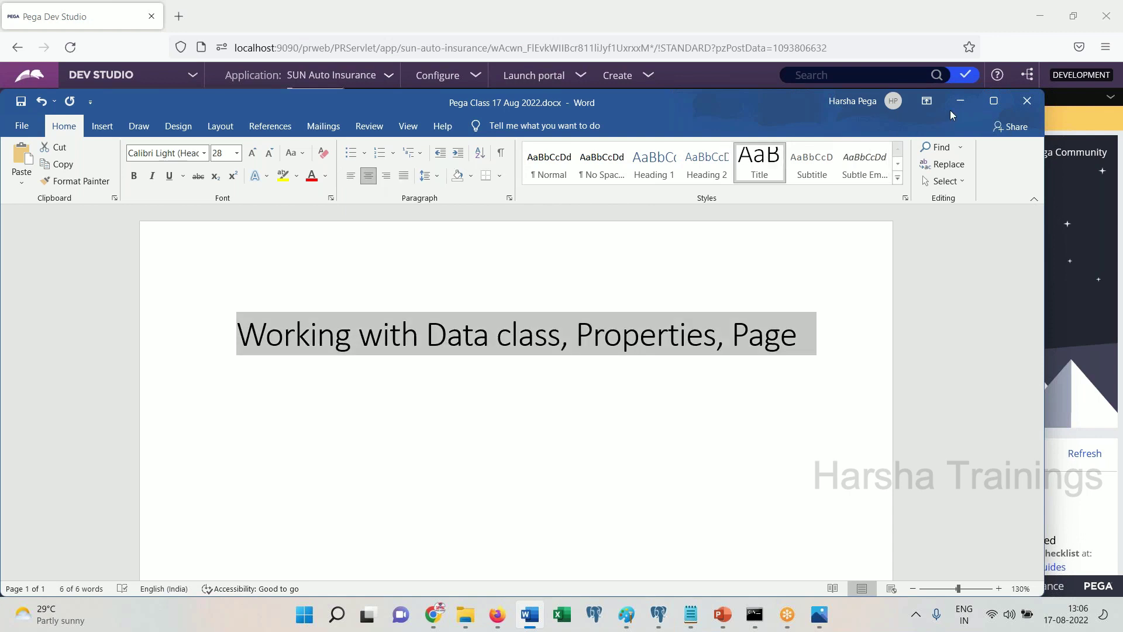
pyautogui.click(993, 100)
pyautogui.click(907, 281)
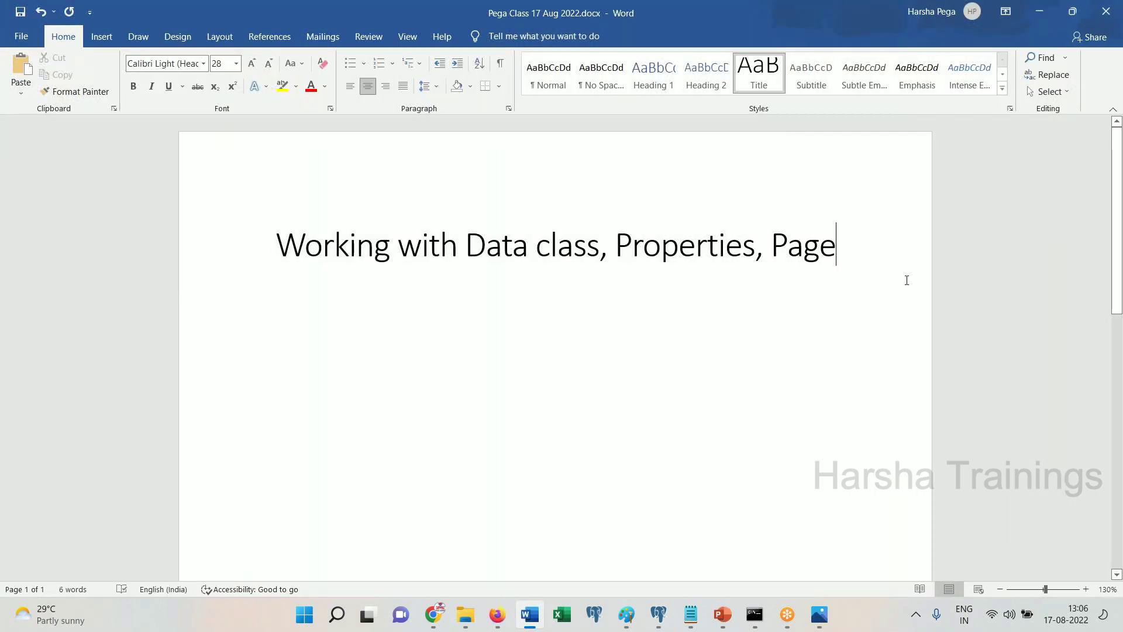
pyautogui.press('Return')
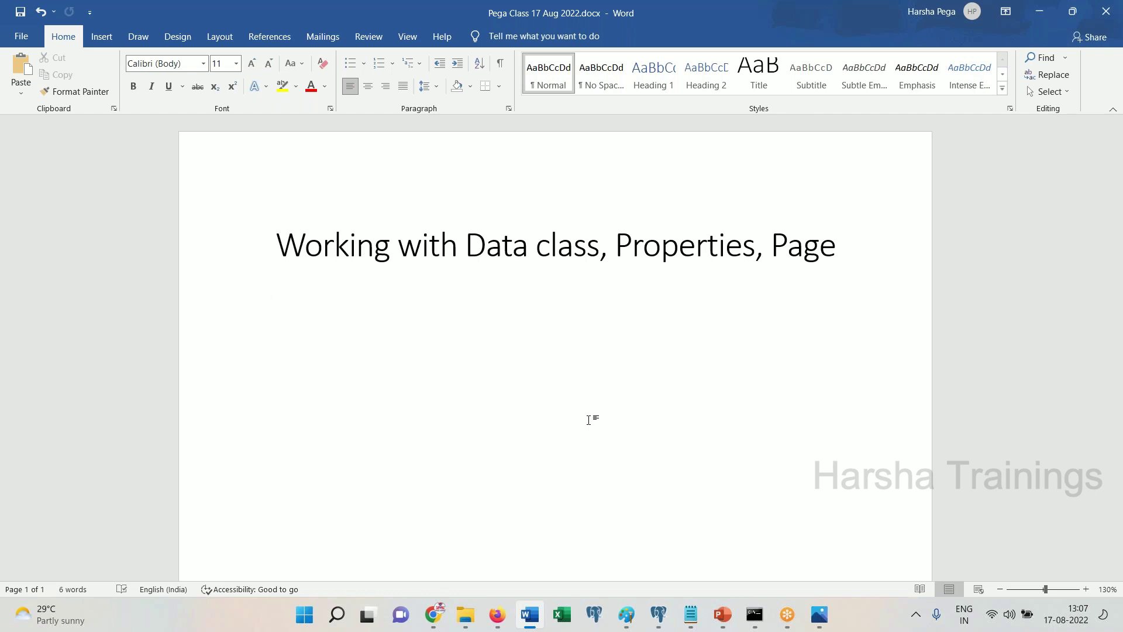
# Write 'Creating vehicle data class.' and start 'Properties : VIN', fixing the Properties spelling
pyautogui.write('Creating vehicle da')
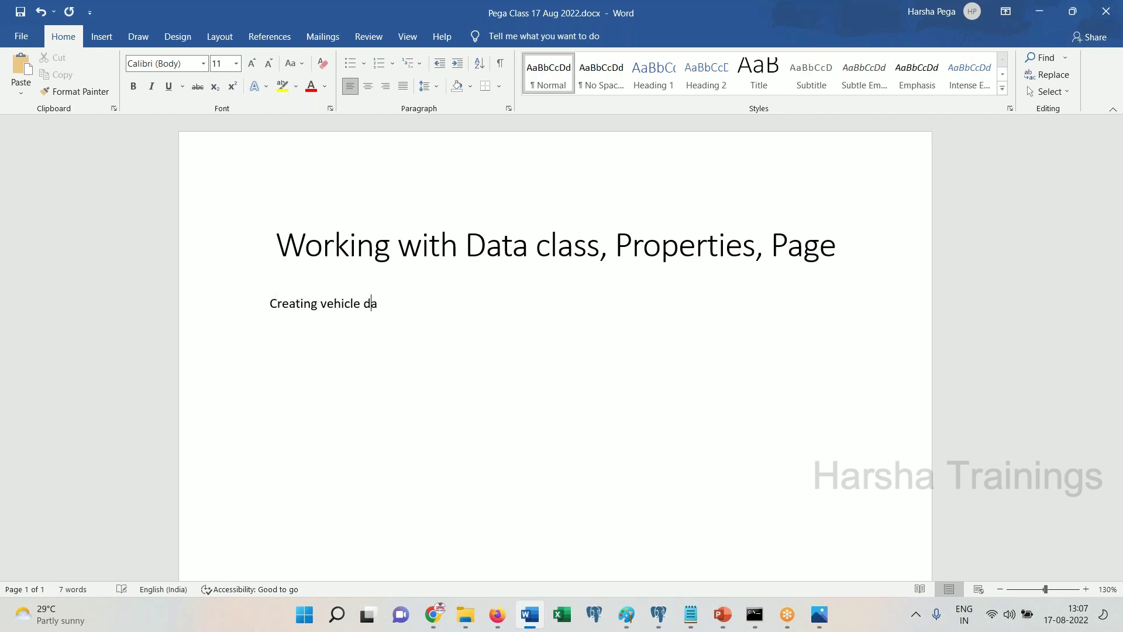
pyautogui.write('ta class.')
pyautogui.press('Return')
pyautogui.write('Proeprties : VIN')
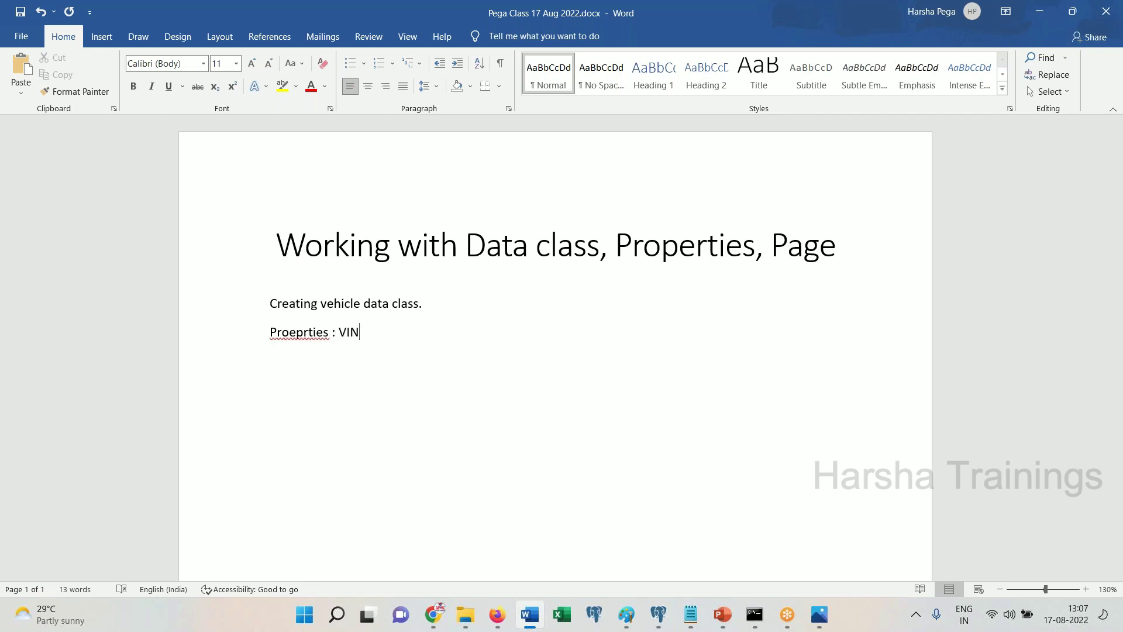
pyautogui.rightClick(295, 331)
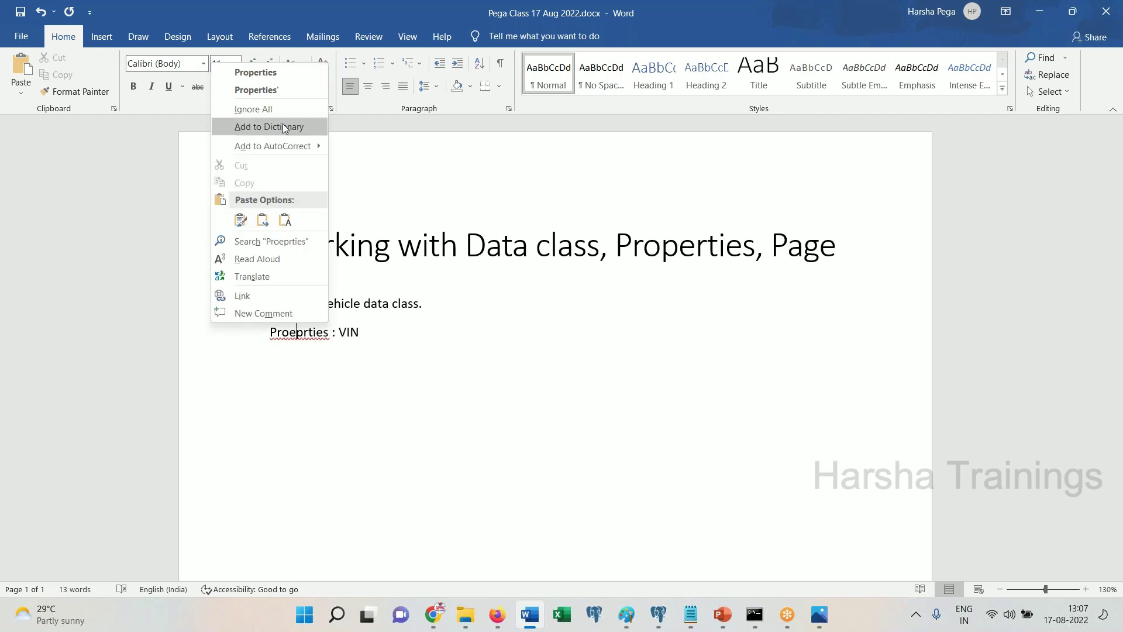
pyautogui.click(262, 70)
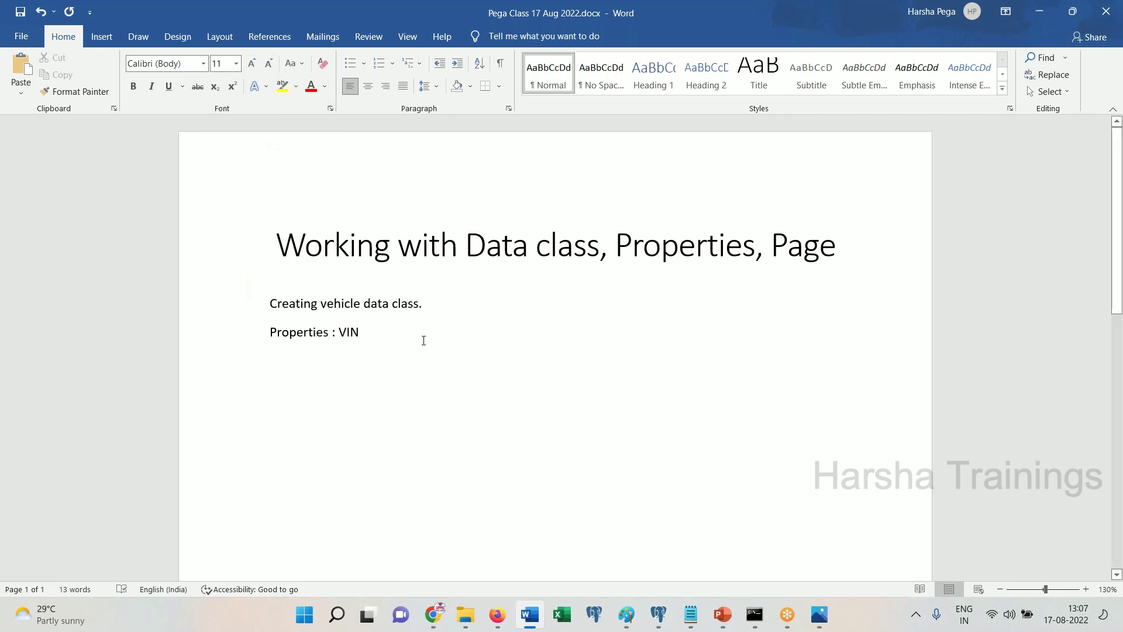
# Add Manufacturing Company, Model, Manufacturing Year, Vehicle Type, Prior Insurance (Yes, No) to the properties
pyautogui.write(', ')
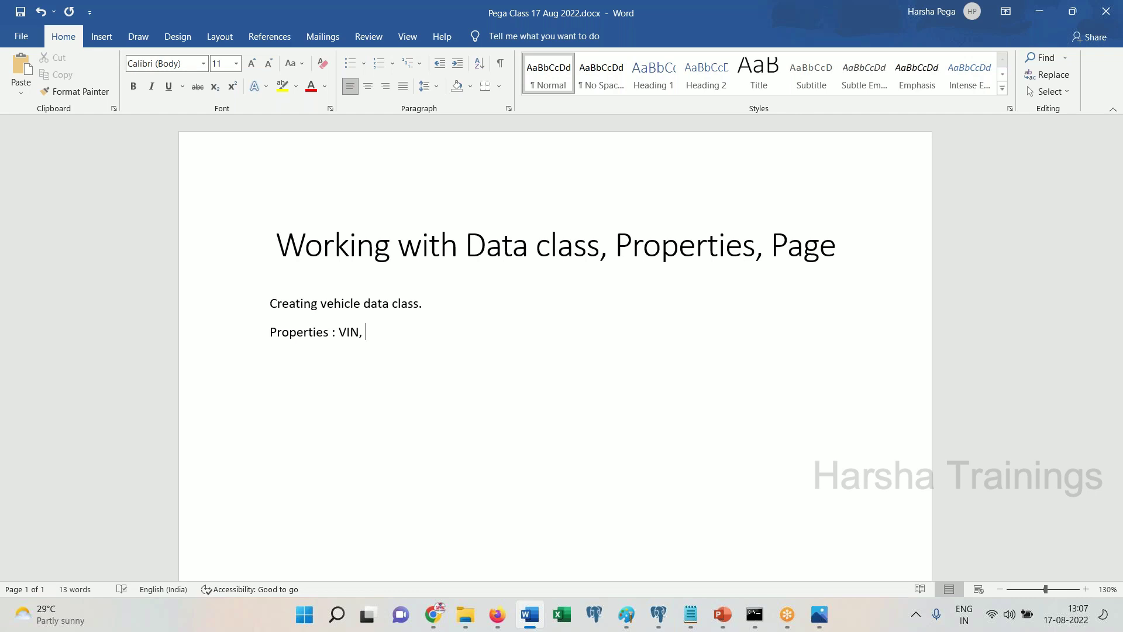
pyautogui.write('Manufacturing Company, Model,')
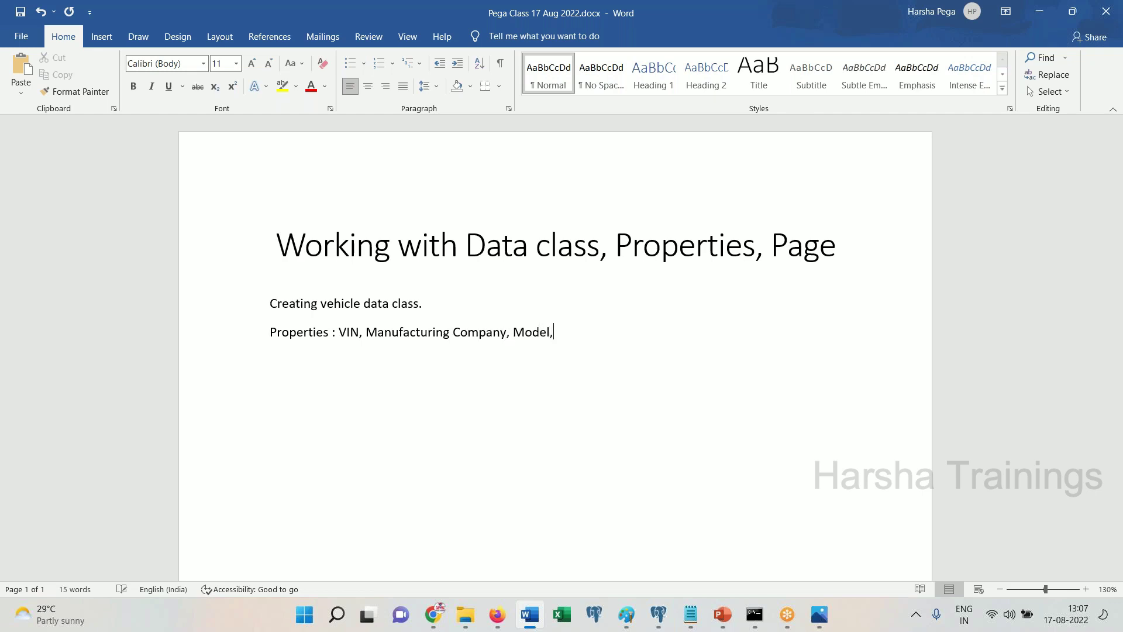
pyautogui.write(' Manufacturing Year, ')
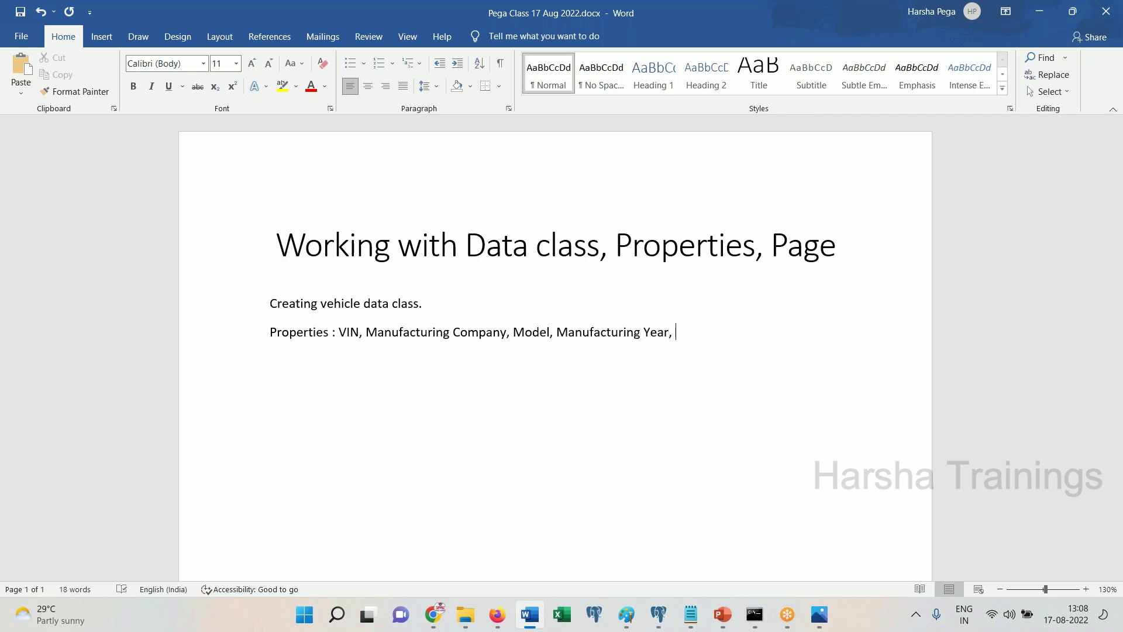
pyautogui.write('Vehicle Type')
pyautogui.write(', Prior')
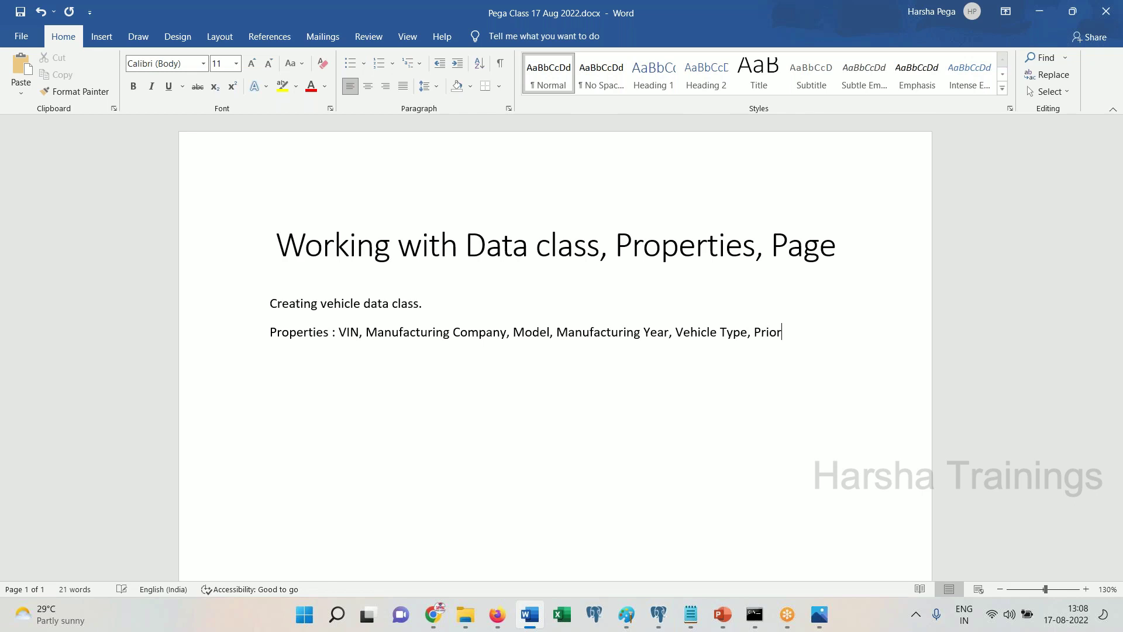
pyautogui.write(' Insunrace')
pyautogui.press('BackSpace')
pyautogui.press('BackSpace')
pyautogui.press('BackSpace')
pyautogui.press('BackSpace')
pyautogui.press('BackSpace')
pyautogui.press('BackSpace')
pyautogui.press('BackSpace')
pyautogui.write('surance (Yes, No)')
pyautogui.press('Return')
pyautogui.press('Return')
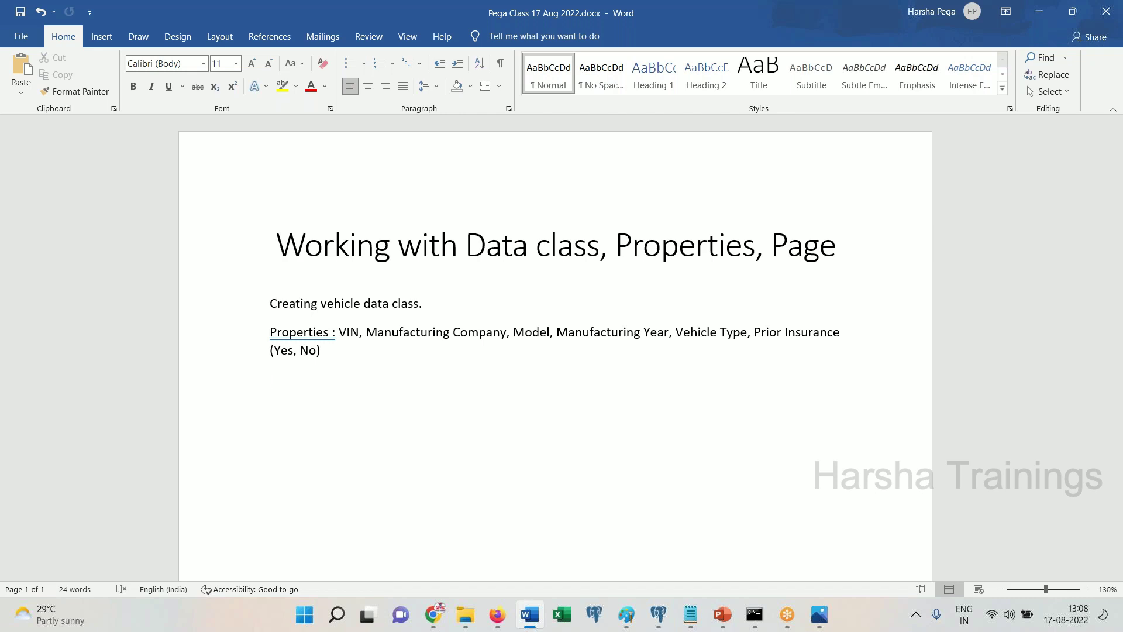
pyautogui.press('Return')
pyautogui.press('Return')
# Start 'Design Algo:' with steps 1 'Create a vehicle class under IMPL Data class' and 2 'Create properties by using Wizard'
pyautogui.write('Design Algo:')
pyautogui.press('Return')
pyautogui.write('Create a vehicle class under IMPL Data class.')
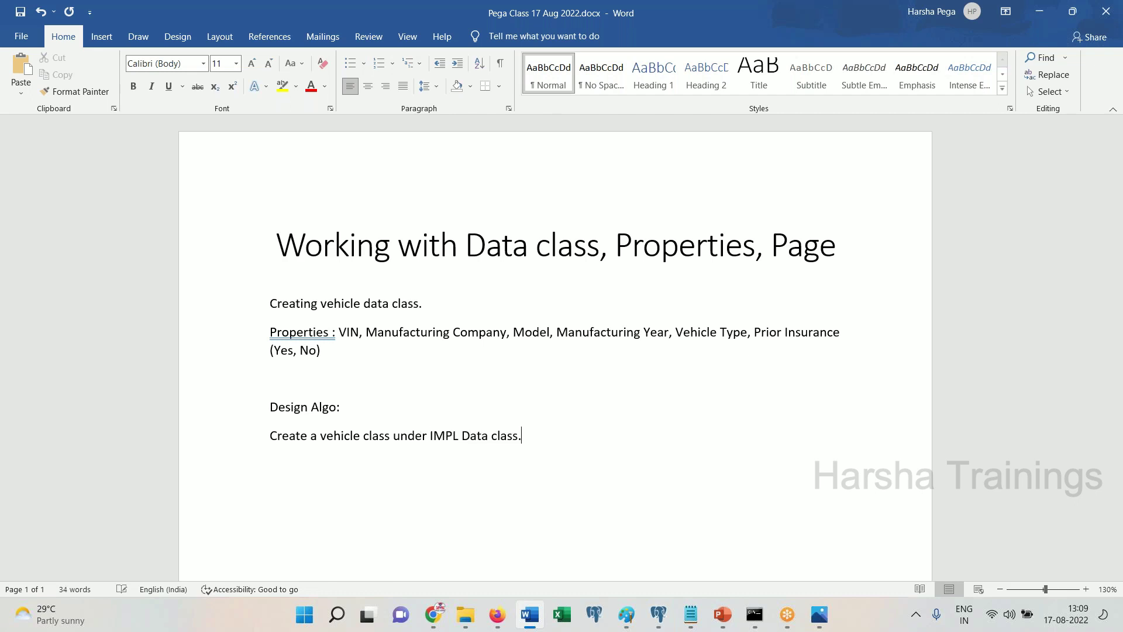
pyautogui.press('Home')
pyautogui.write('1.')
pyautogui.press('Return')
pyautogui.write('Create proeprties by')
pyautogui.press('BackSpace')
pyautogui.press('BackSpace')
pyautogui.press('BackSpace')
pyautogui.press('BackSpace')
pyautogui.press('BackSpace')
pyautogui.press('BackSpace')
pyautogui.press('BackSpace')
pyautogui.press('BackSpace')
pyautogui.press('BackSpace')
pyautogui.press('BackSpace')
pyautogui.write('perties by using Wizard')
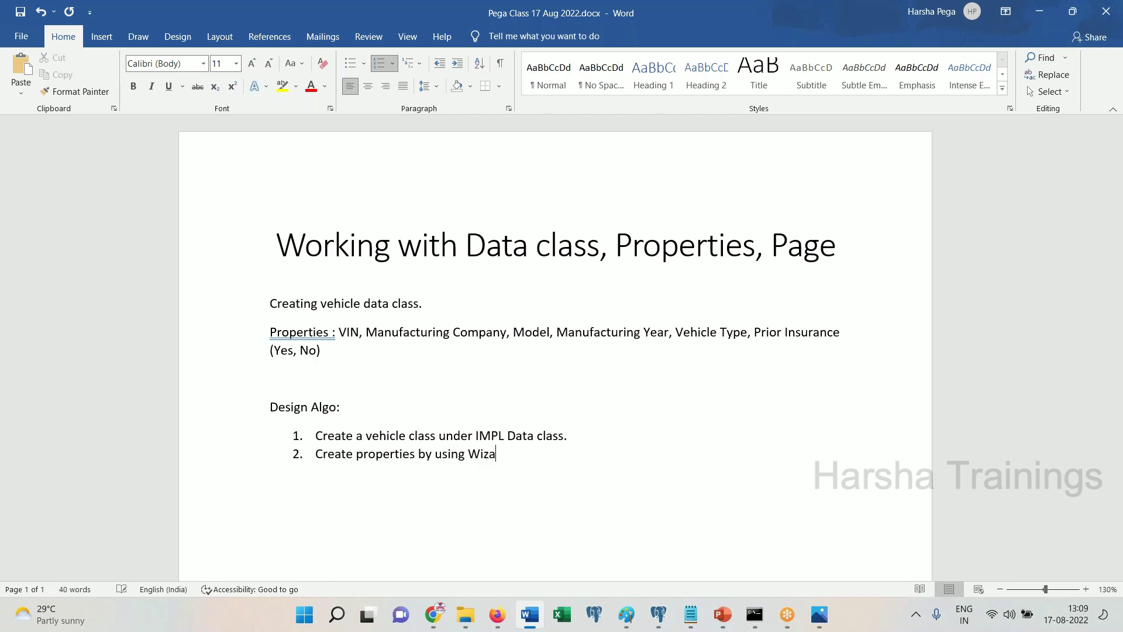
# Add step 3 'Create Page in Work class, referring to above data class.' and a 'Design:' heading
pyautogui.press('Return')
pyautogui.write('Create')
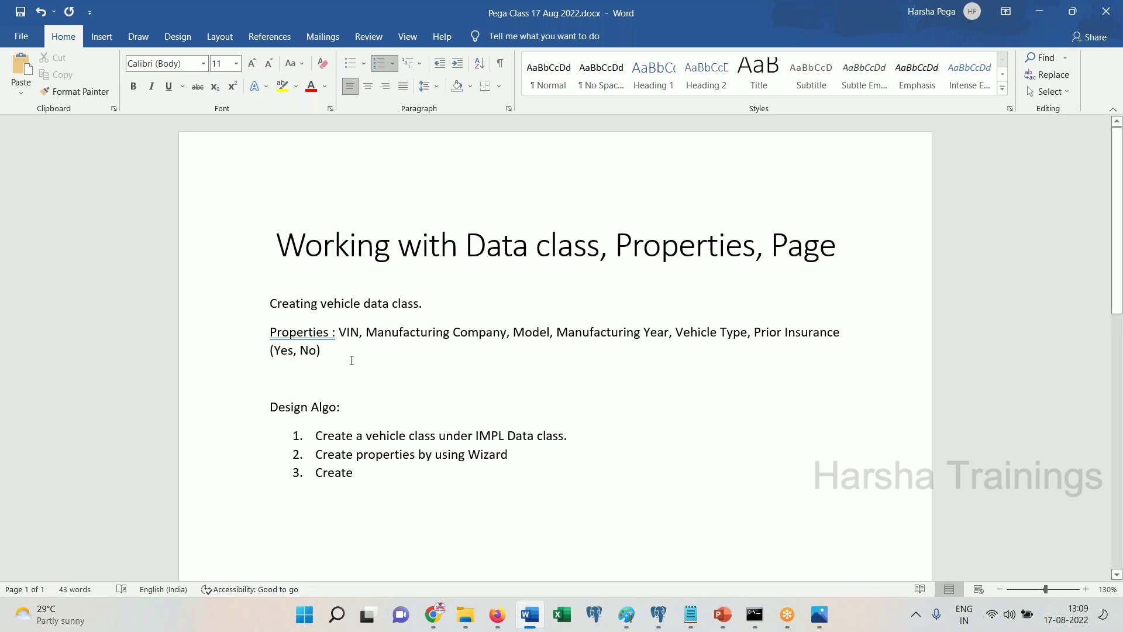
pyautogui.moveTo(322, 350); pyautogui.dragTo(271, 297)
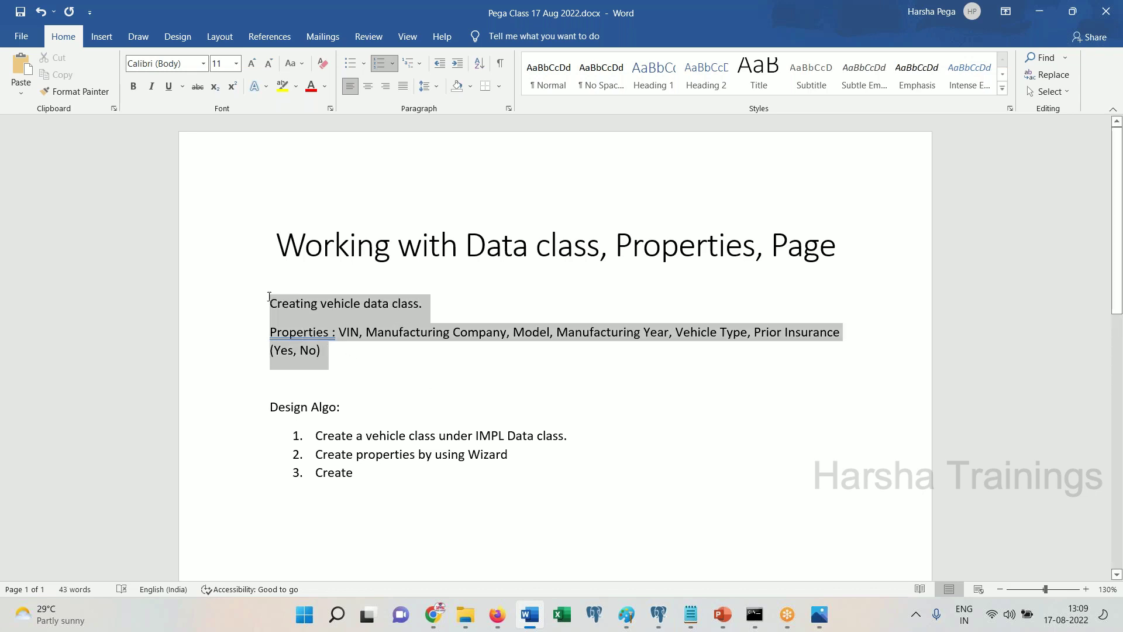
pyautogui.click(437, 406)
pyautogui.click(422, 497)
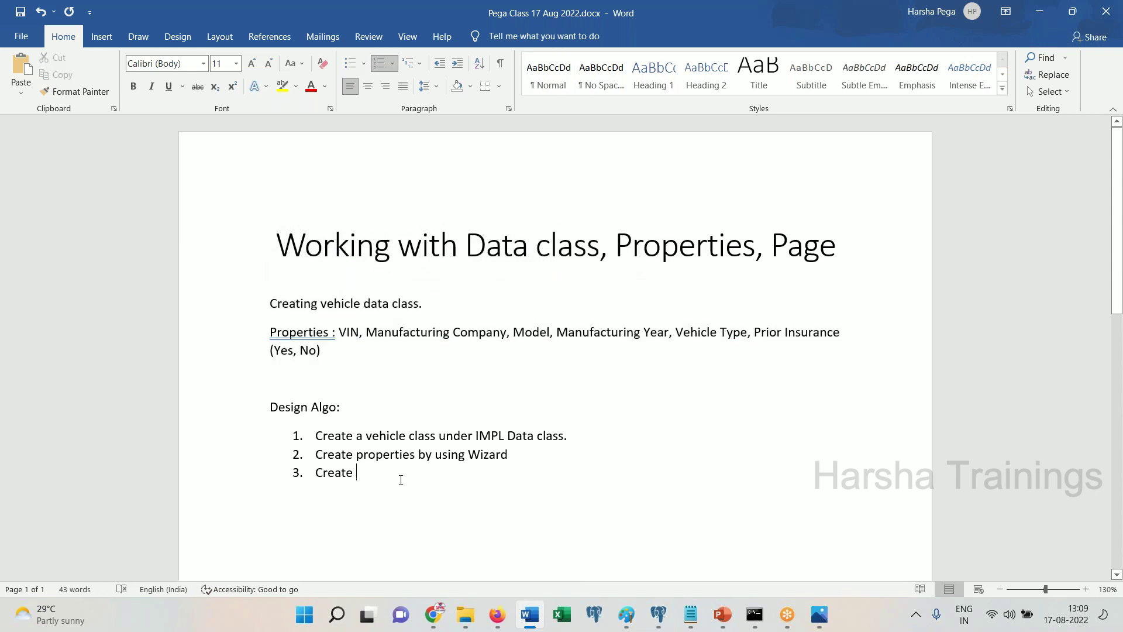
pyautogui.write('Page in Work clas')
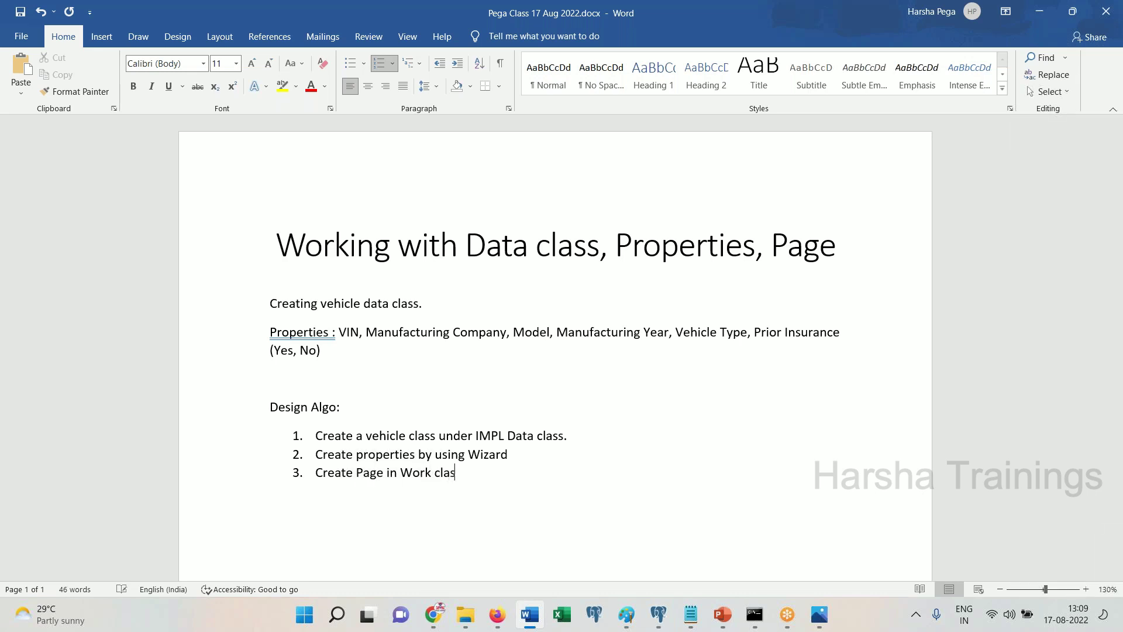
pyautogui.write('s , referring to above data class.')
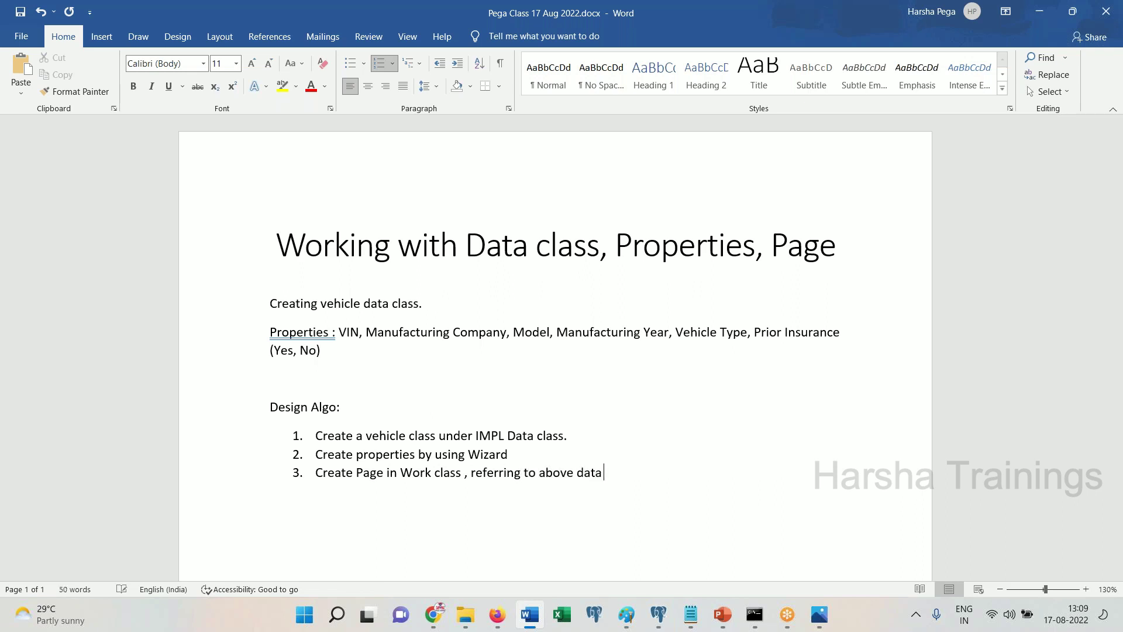
pyautogui.press('Return')
pyautogui.press('Return')
pyautogui.press('Return')
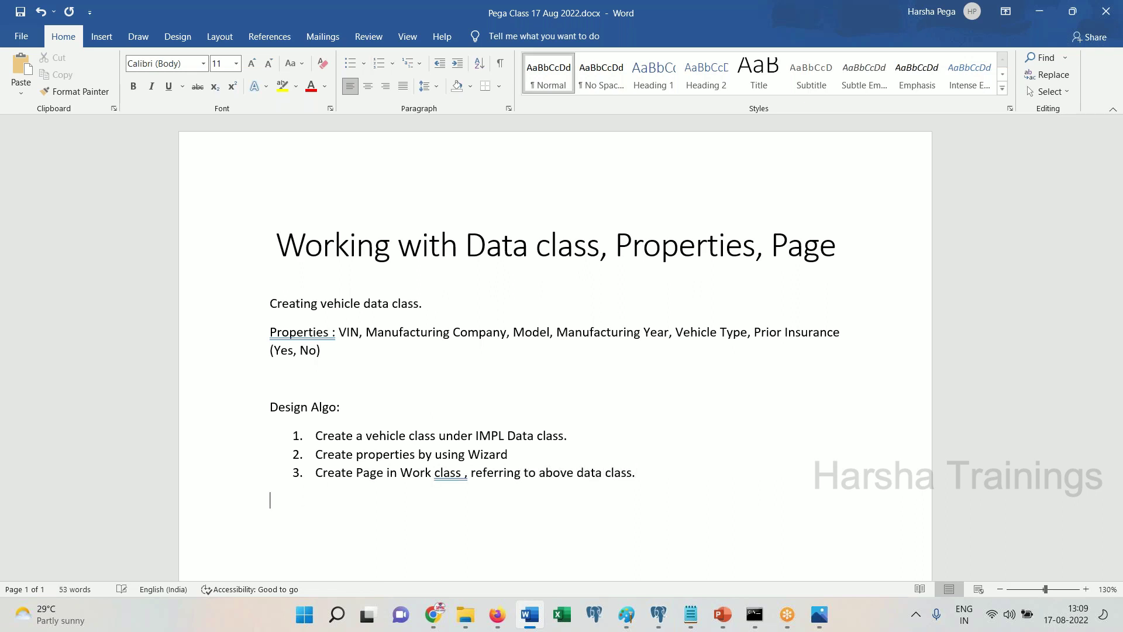
pyautogui.write('Design:')
pyautogui.press('Return')
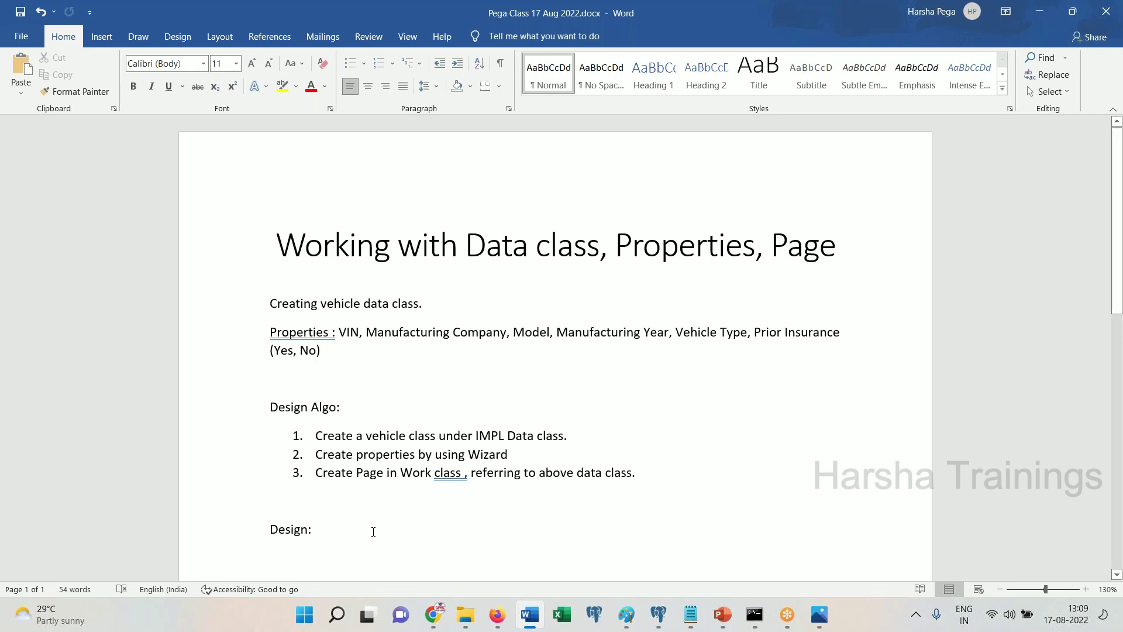
# Find the SUN-SUNAutol-Data class in the class search and pin it
pyautogui.click(497, 614)
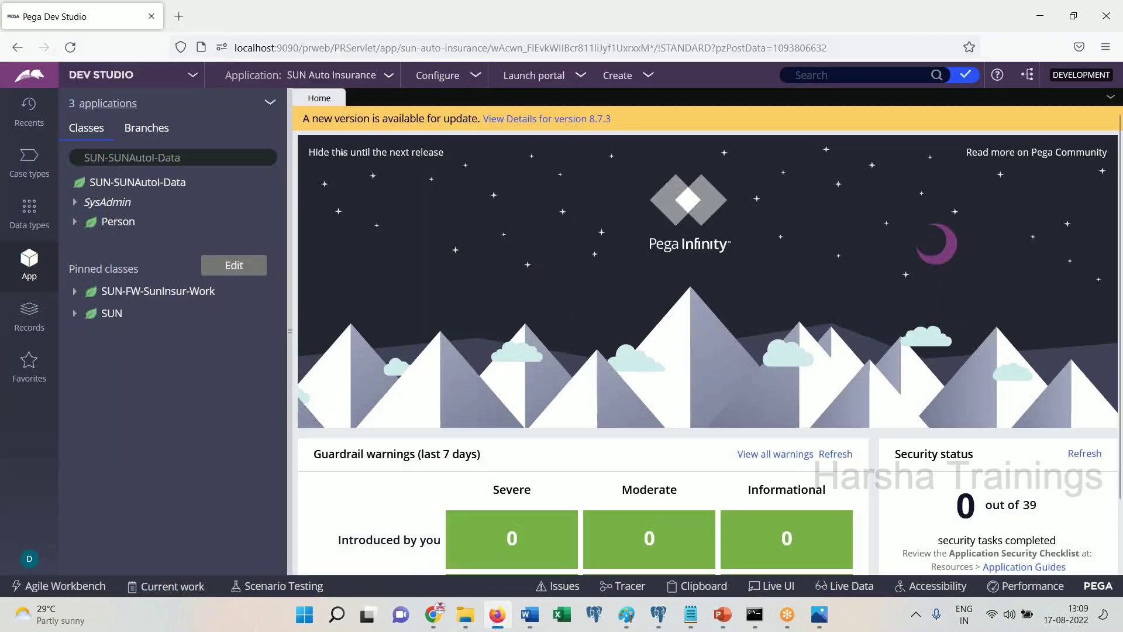
pyautogui.click(200, 158)
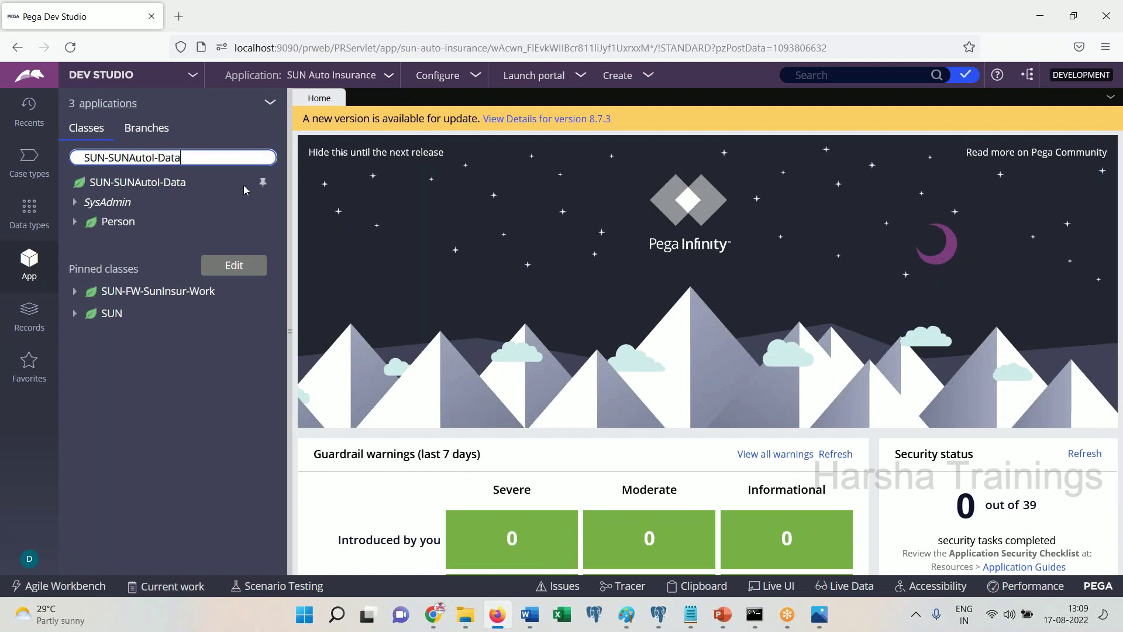
pyautogui.press('BackSpace')
pyautogui.press('BackSpace')
pyautogui.press('BackSpace')
pyautogui.press('BackSpace')
pyautogui.write('Work')
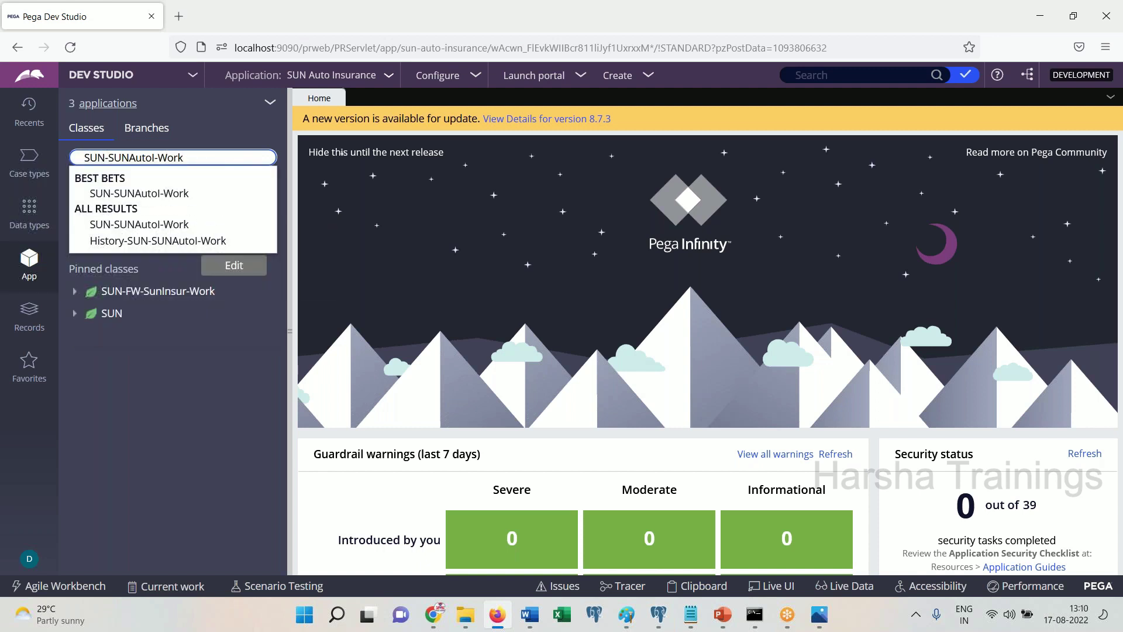
pyautogui.click(163, 198)
pyautogui.click(215, 156)
pyautogui.press('BackSpace')
pyautogui.press('BackSpace')
pyautogui.press('BackSpace')
pyautogui.press('BackSpace')
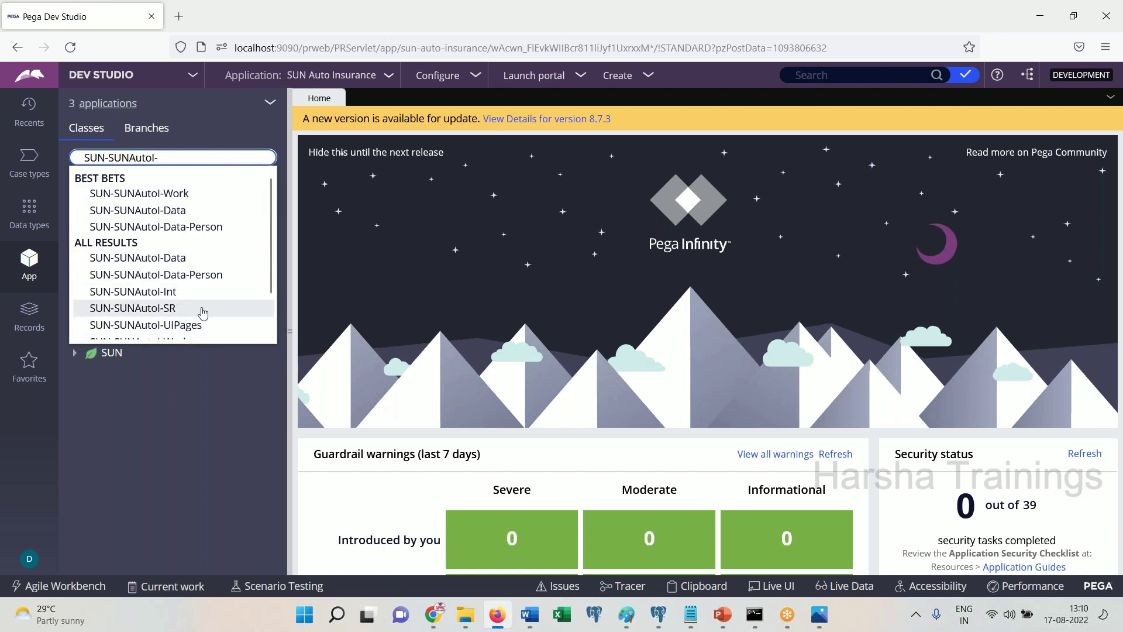
pyautogui.click(192, 211)
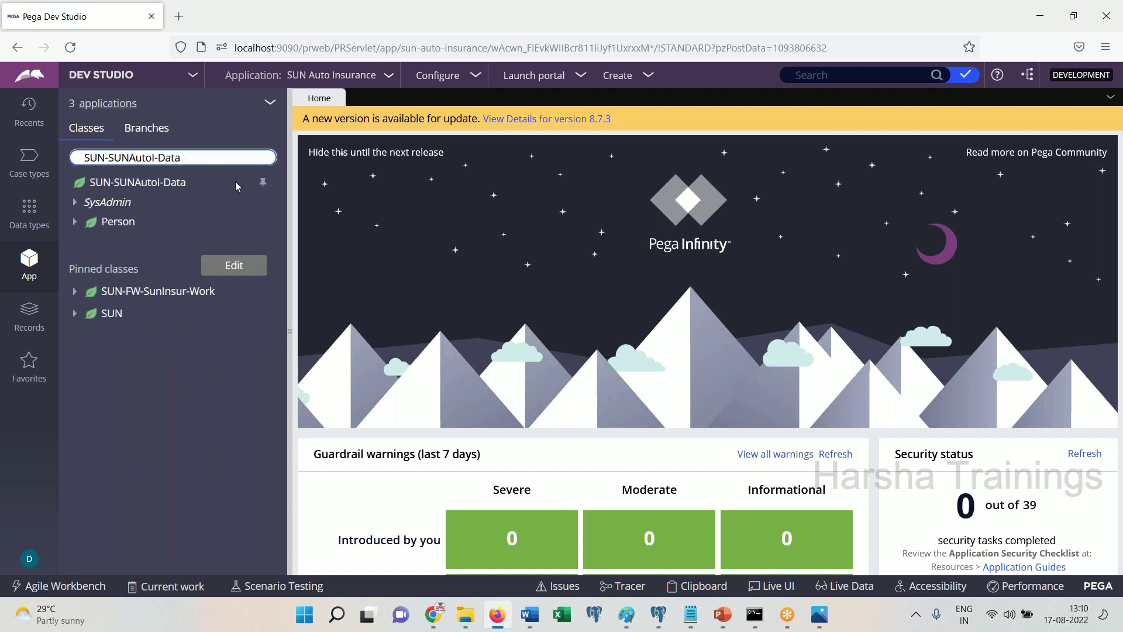
pyautogui.click(263, 186)
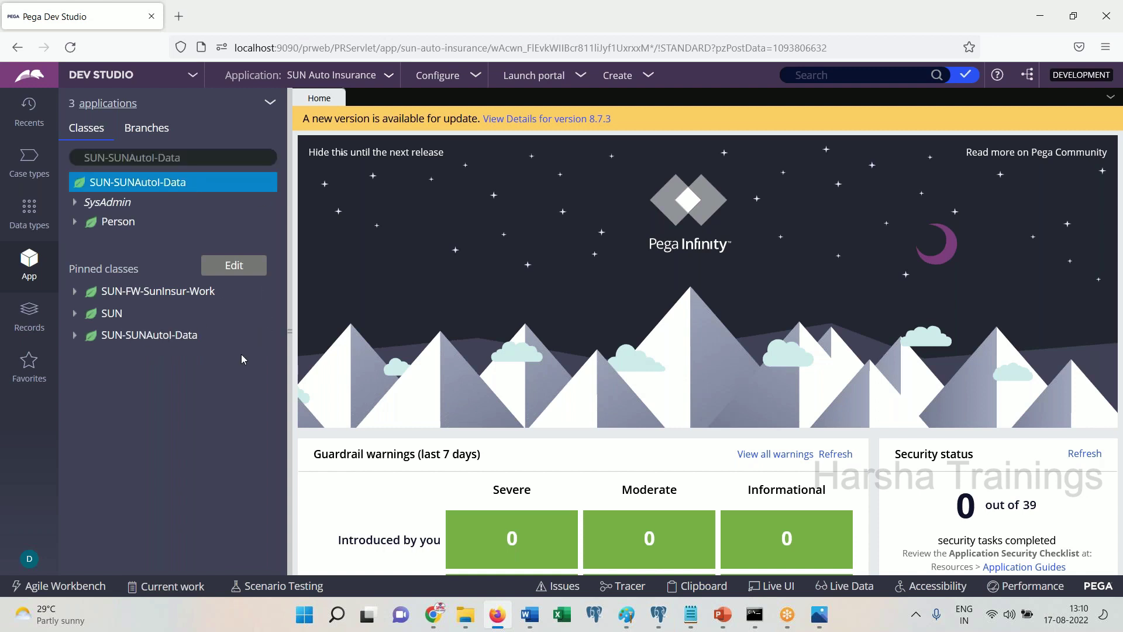
# Open a new Create Class form under SUN-SUNAutol-Data via Create > SysAdmin > Class
pyautogui.click(178, 186)
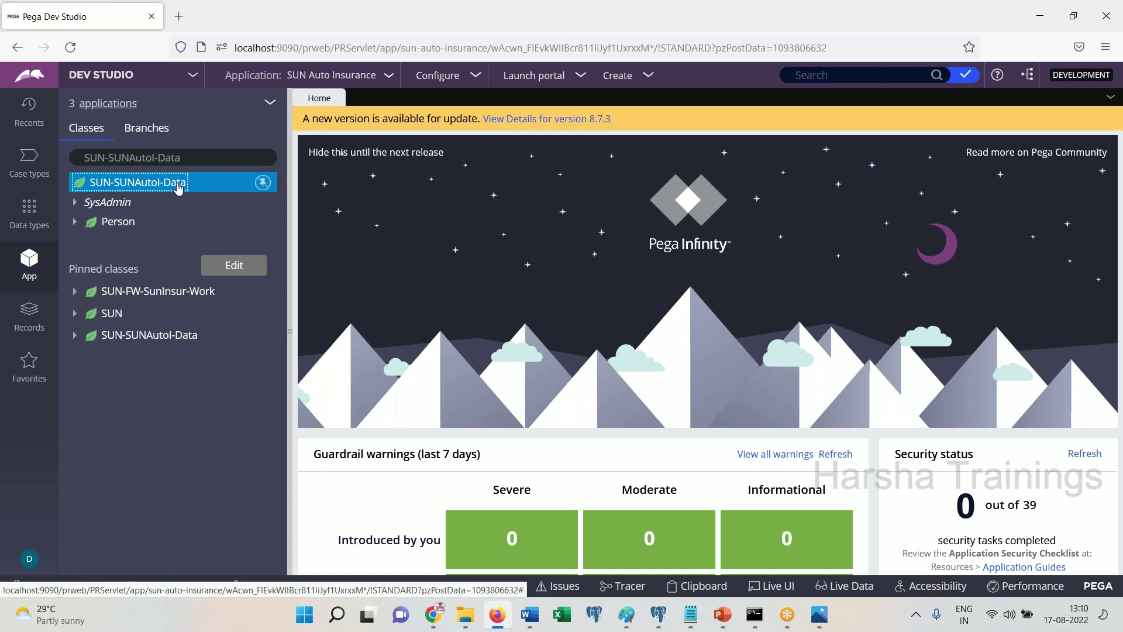
pyautogui.rightClick(178, 186)
pyautogui.moveTo(188, 202)
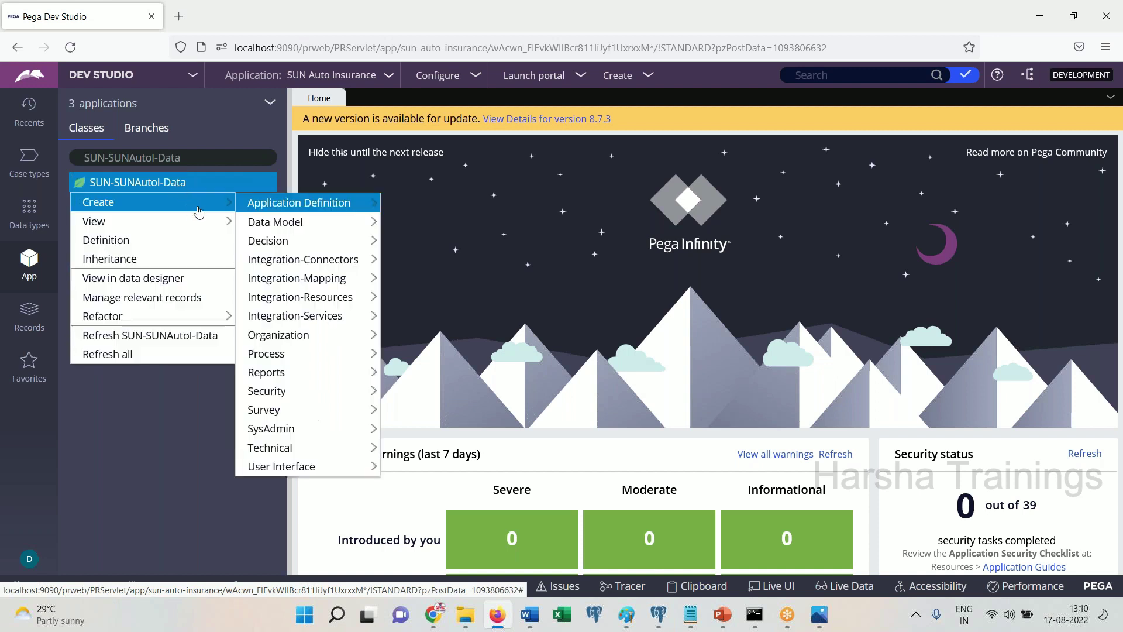
pyautogui.moveTo(283, 222)
pyautogui.moveTo(275, 429)
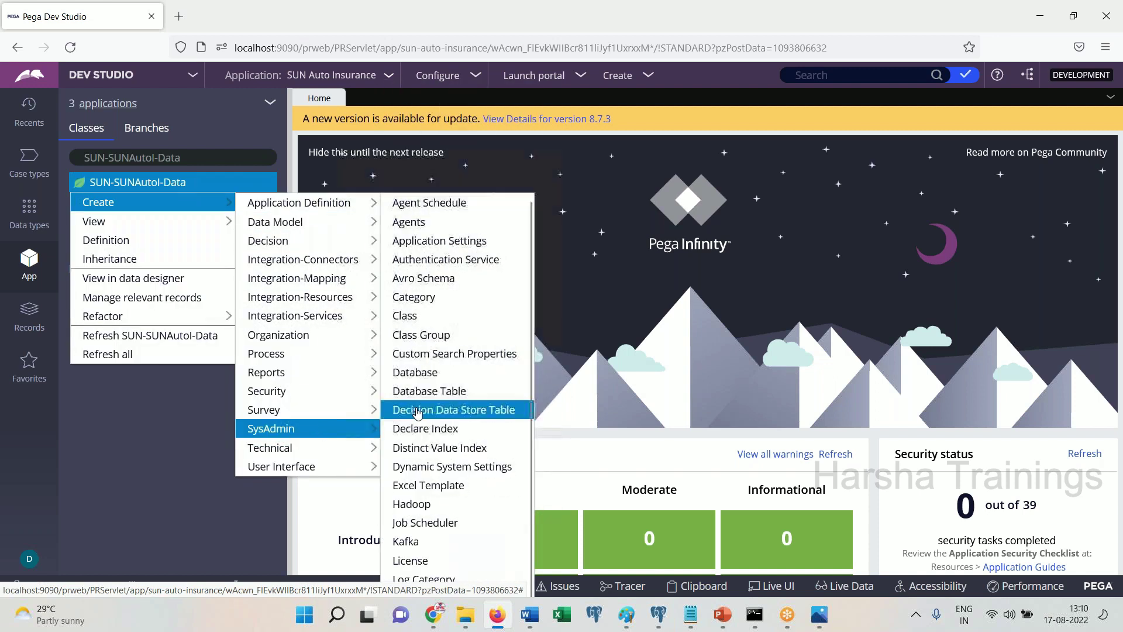
pyautogui.click(424, 319)
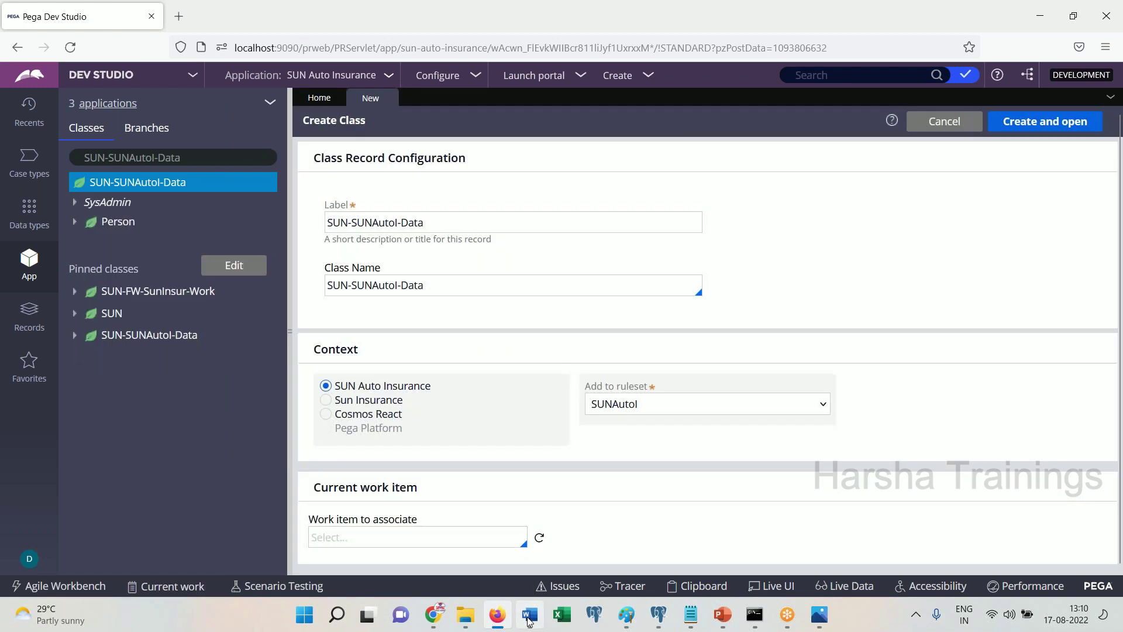
# Paste a screenshot of the Pega menus below 'Design:' into the Word notes
pyautogui.click(528, 615)
pyautogui.hotkey('ctrl', 'v')
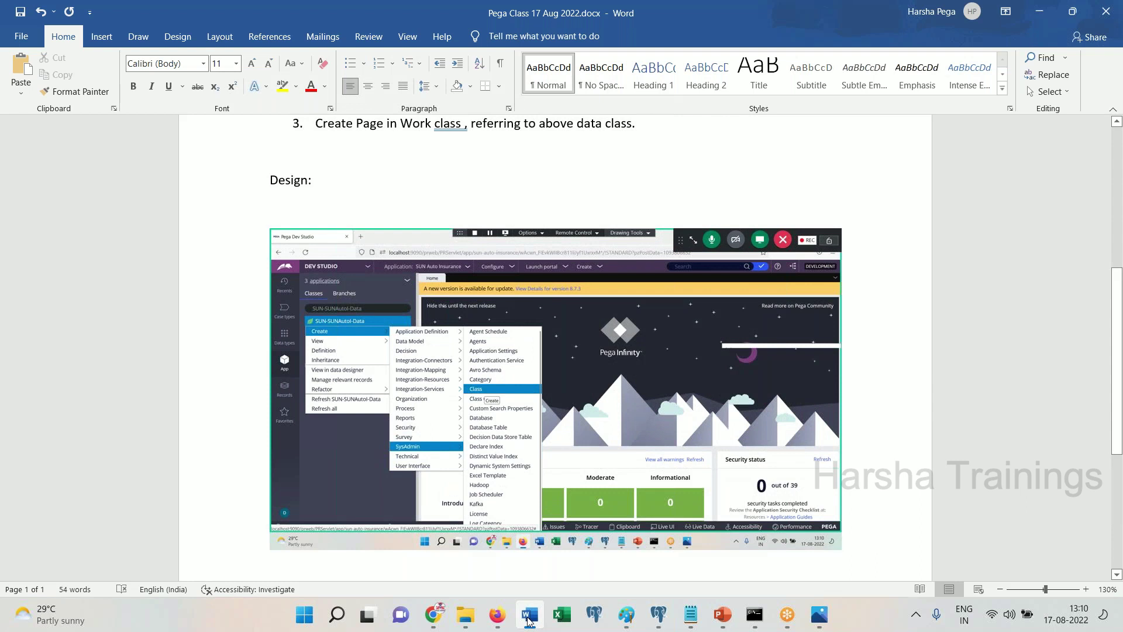
pyautogui.click(528, 617)
# Append -Vehicle to the class name to make SUN-SUNAutol-Data-Vehicle, and copy it
pyautogui.click(463, 286)
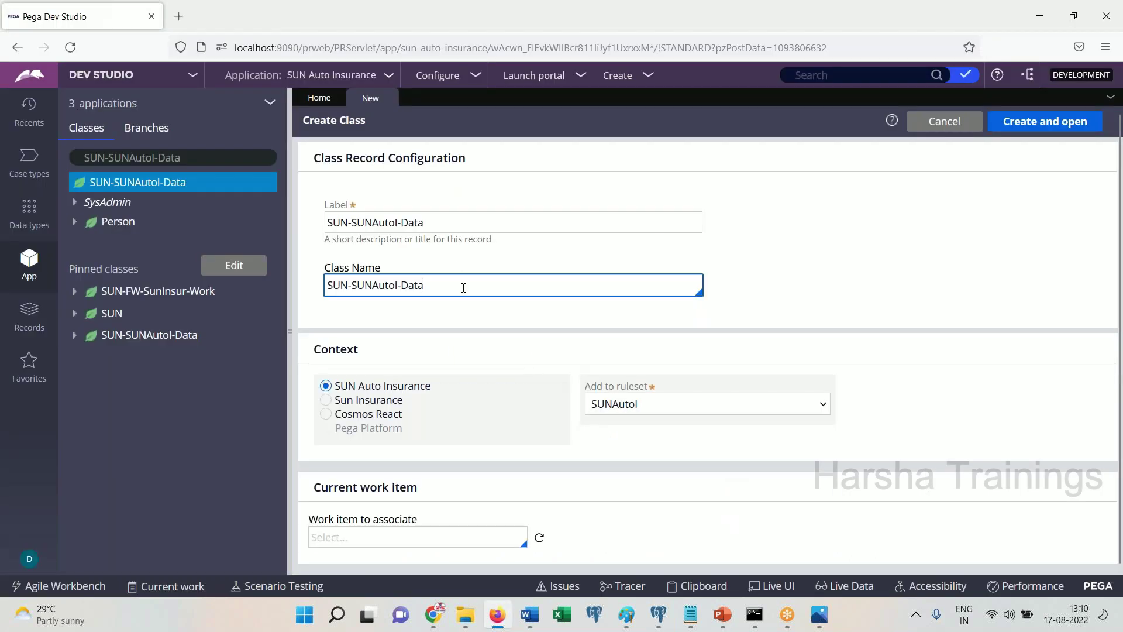
pyautogui.write('-')
pyautogui.press('BackSpace')
pyautogui.click(530, 614)
pyautogui.scroll(-5, 539, 502)
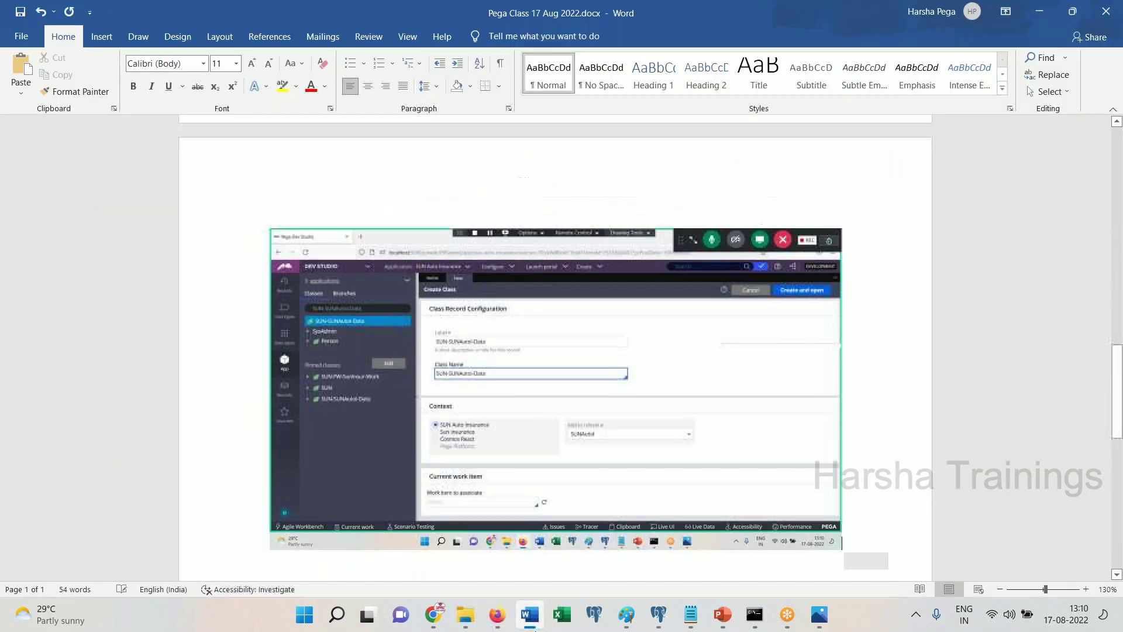
pyautogui.click(530, 614)
pyautogui.write('-Vehicle')
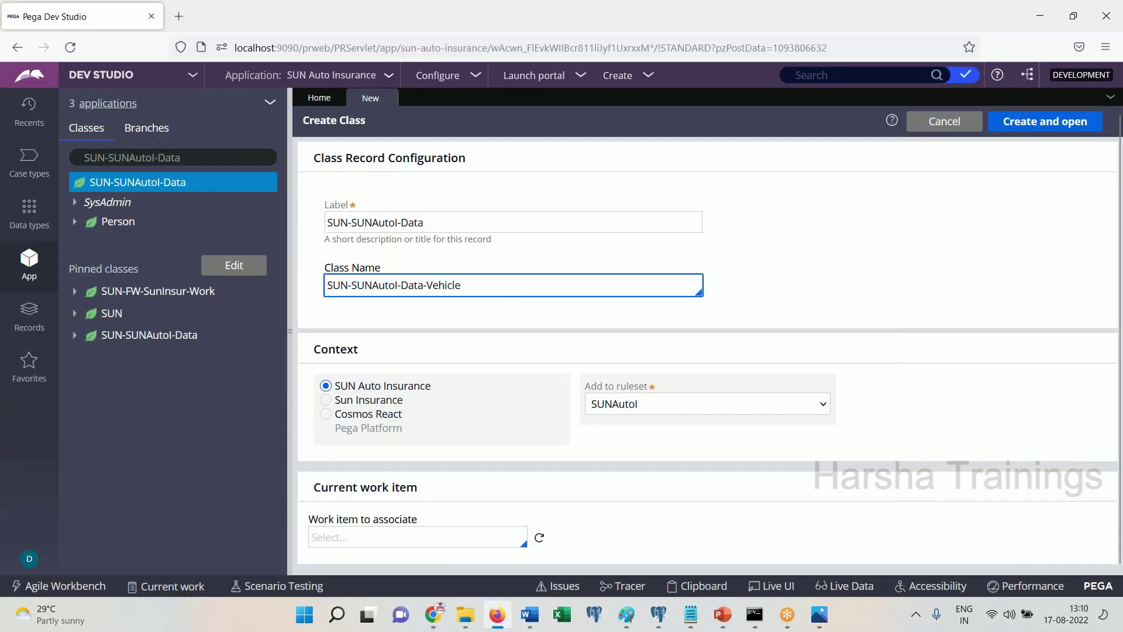
pyautogui.hotkey('ctrl', 'a')
pyautogui.hotkey('ctrl', 'c')
# Set the label to SUN-SUNAutol-Data-Vehicle, then create and open the class in the SUNAutol ruleset
pyautogui.click(472, 221)
pyautogui.hotkey('ctrl', 'a')
pyautogui.hotkey('ctrl', 'v')
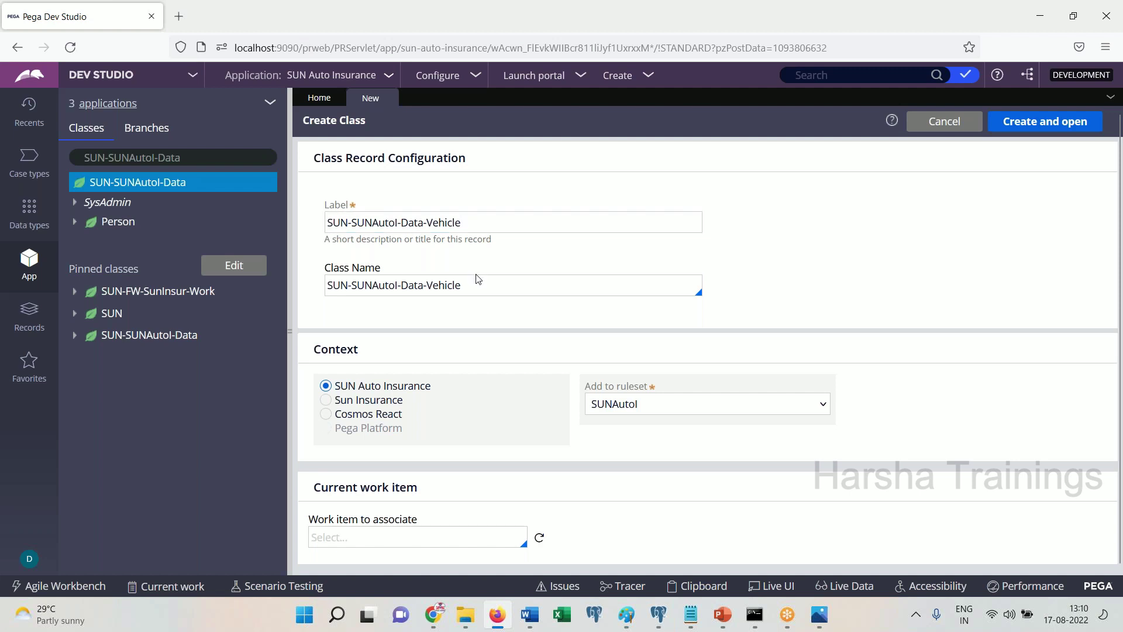
pyautogui.tripleClick(470, 286)
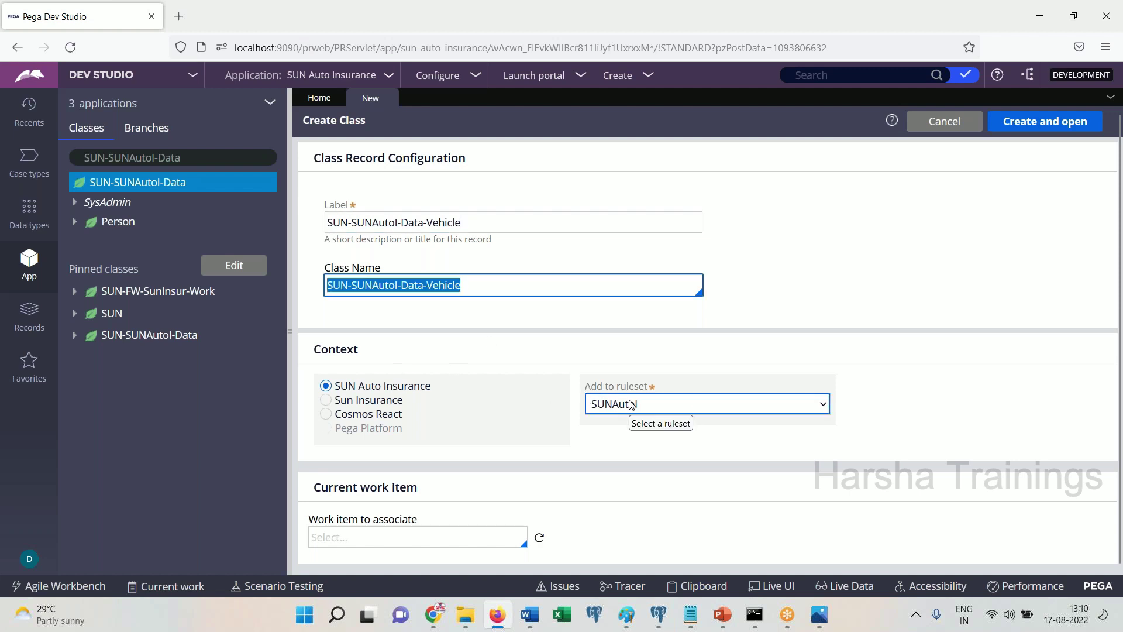
pyautogui.click(523, 623)
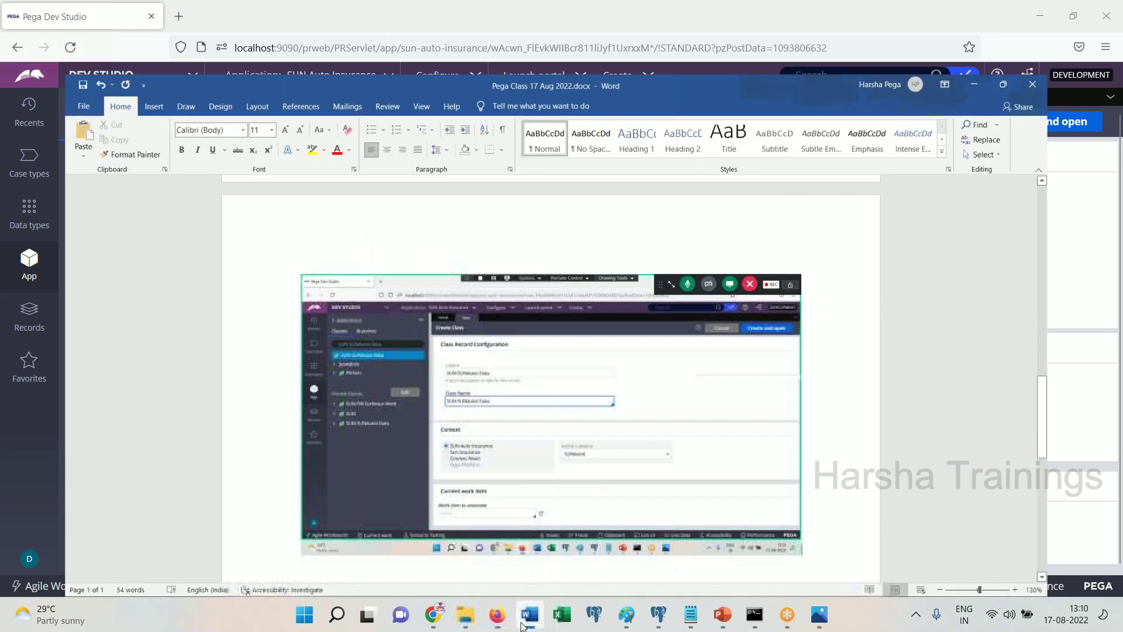
pyautogui.click(523, 622)
pyautogui.click(1016, 123)
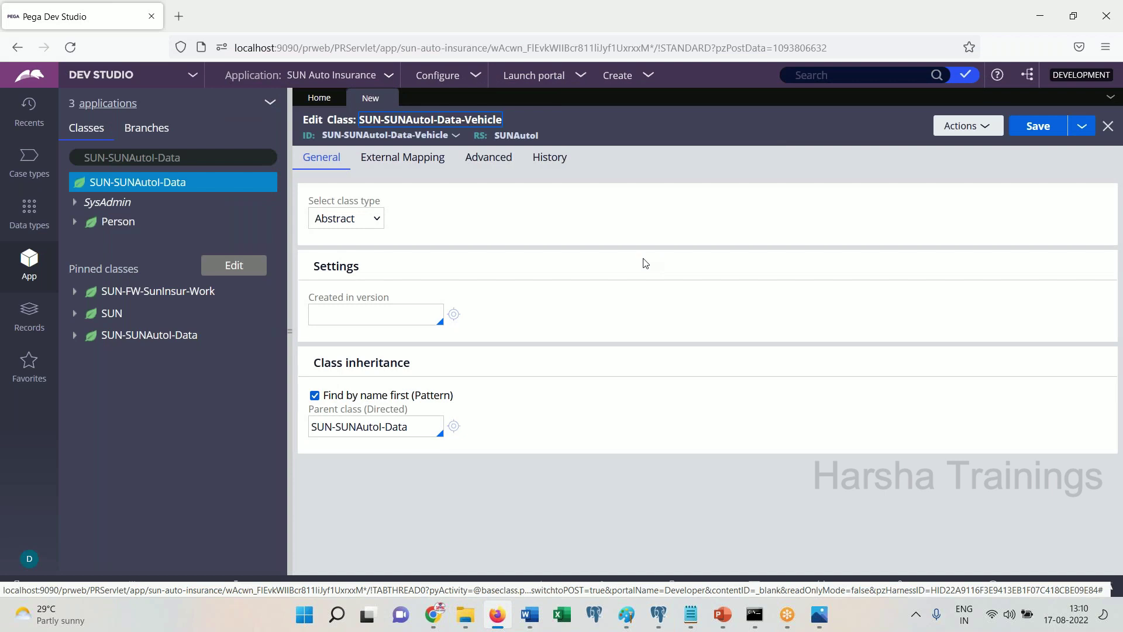
pyautogui.click(530, 622)
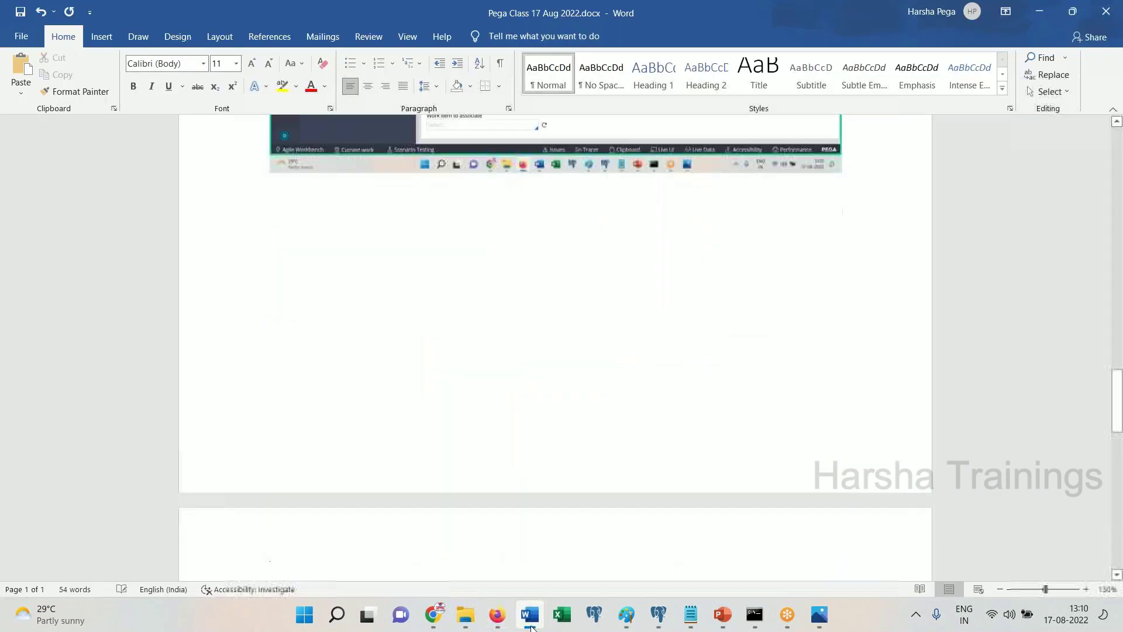
pyautogui.click(530, 623)
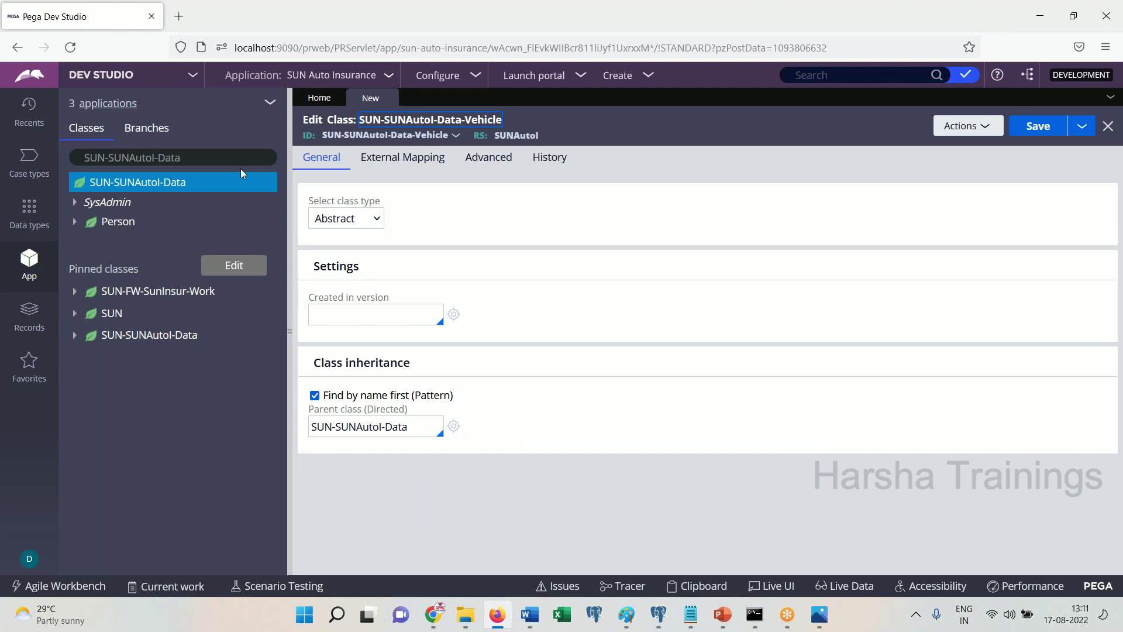
pyautogui.click(170, 186)
pyautogui.rightClick(171, 186)
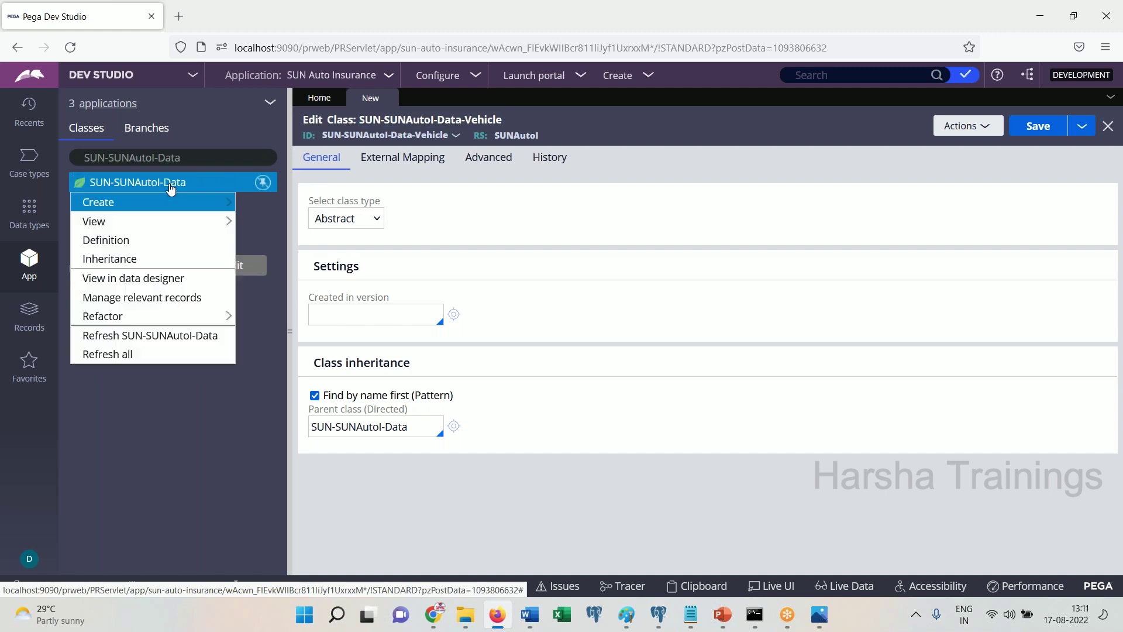
pyautogui.click(142, 241)
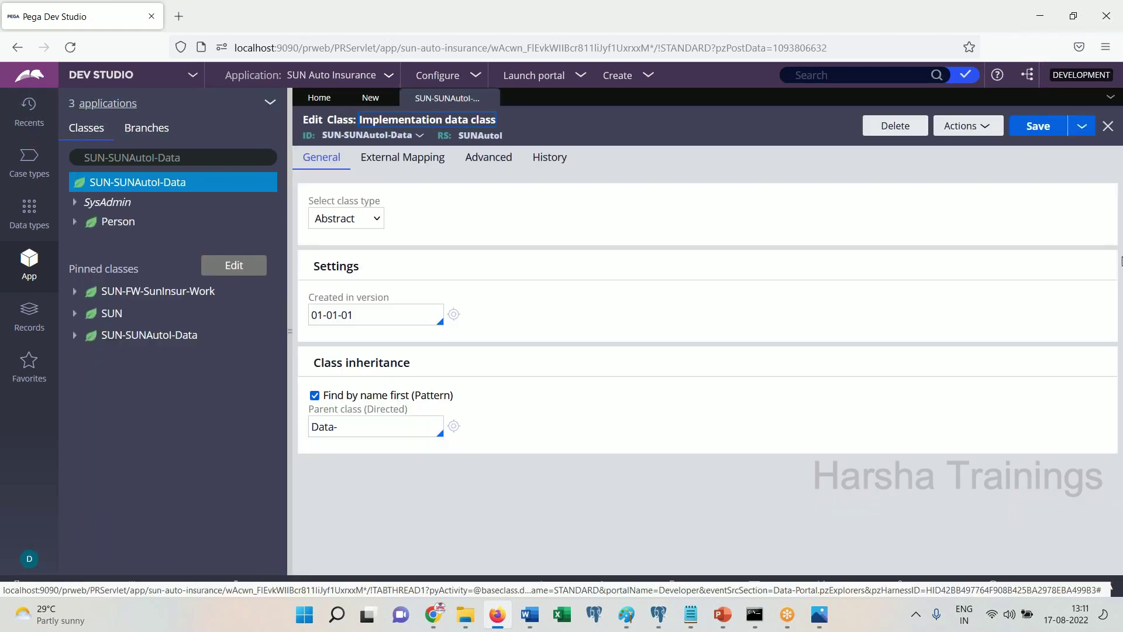
pyautogui.click(401, 426)
pyautogui.hotkey('ctrl', 'a')
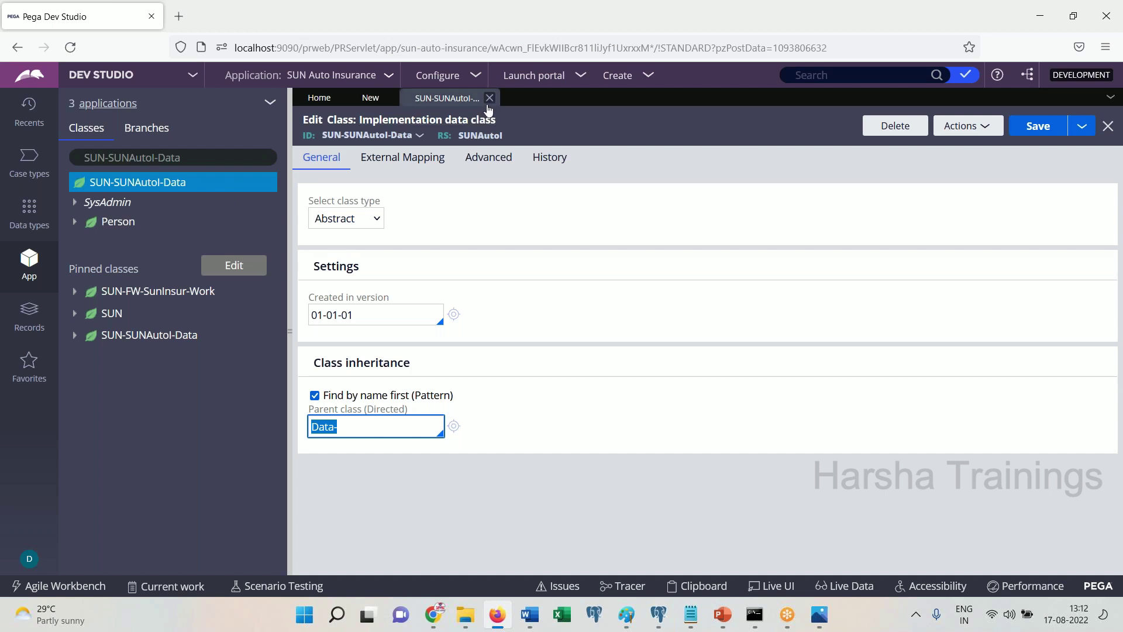
pyautogui.click(493, 99)
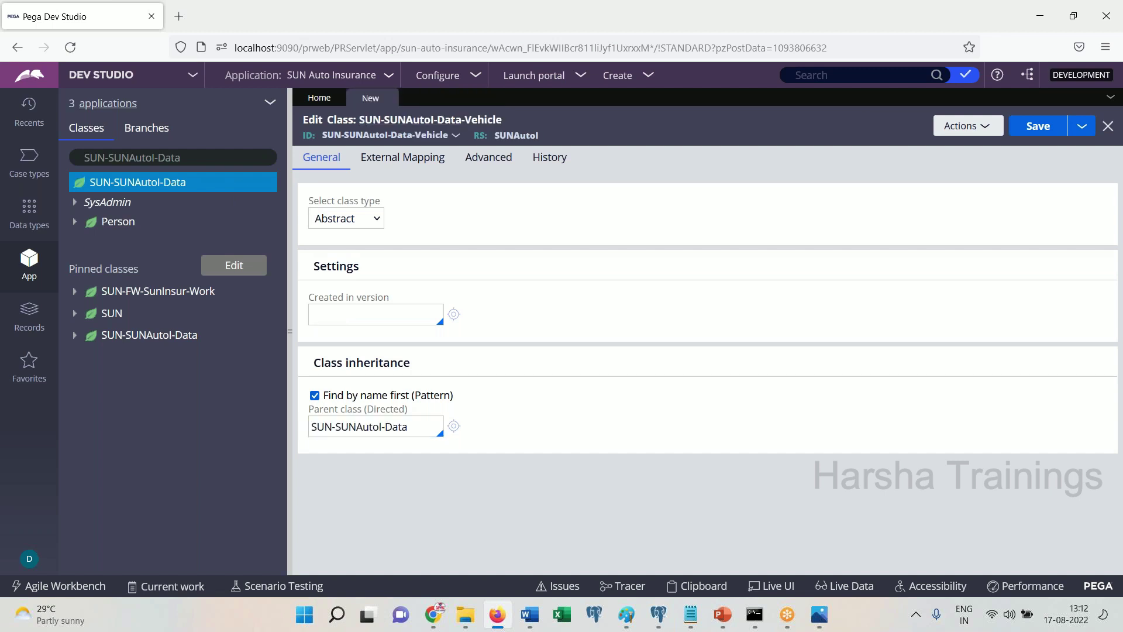
# Set the class type to Concrete and paste a screenshot into the notes
pyautogui.click(362, 219)
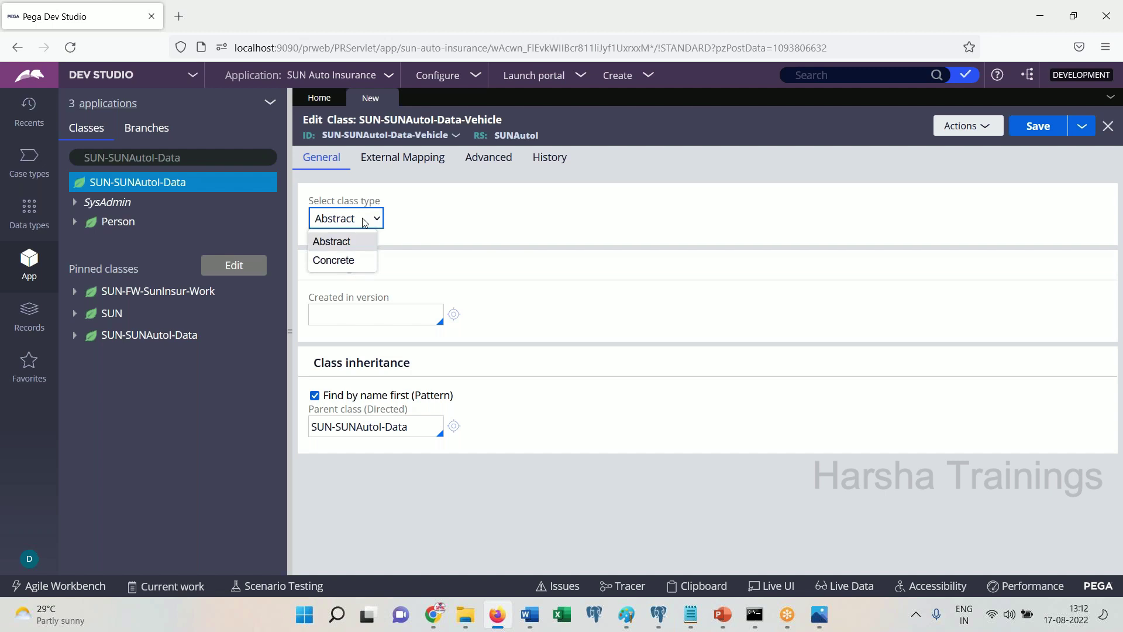
pyautogui.click(353, 261)
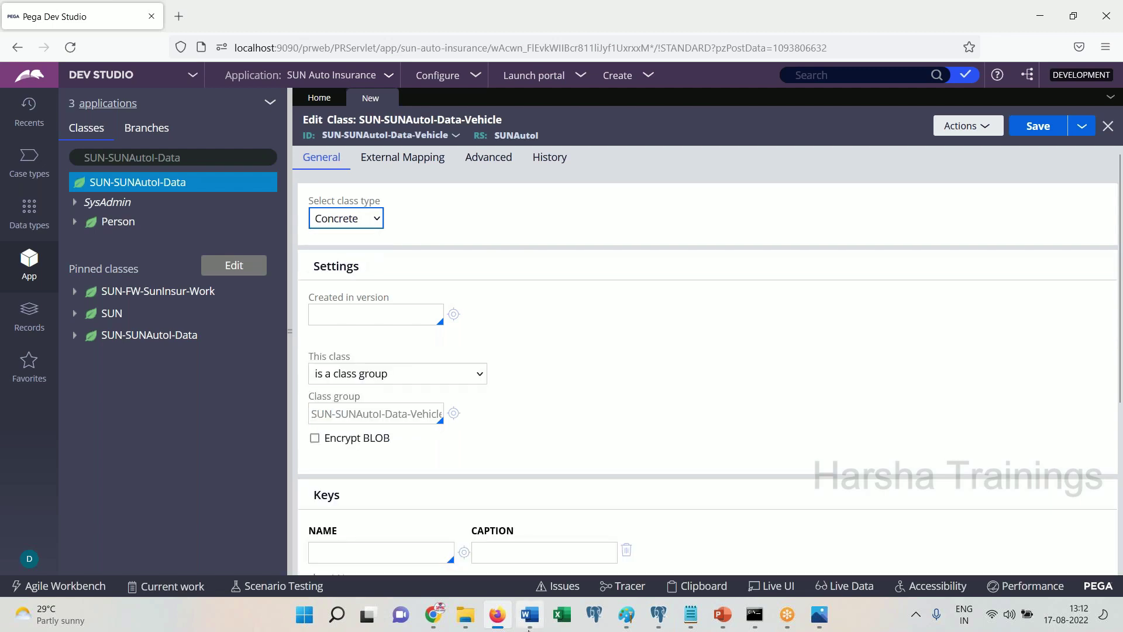
pyautogui.click(530, 614)
pyautogui.hotkey('ctrl', 'v')
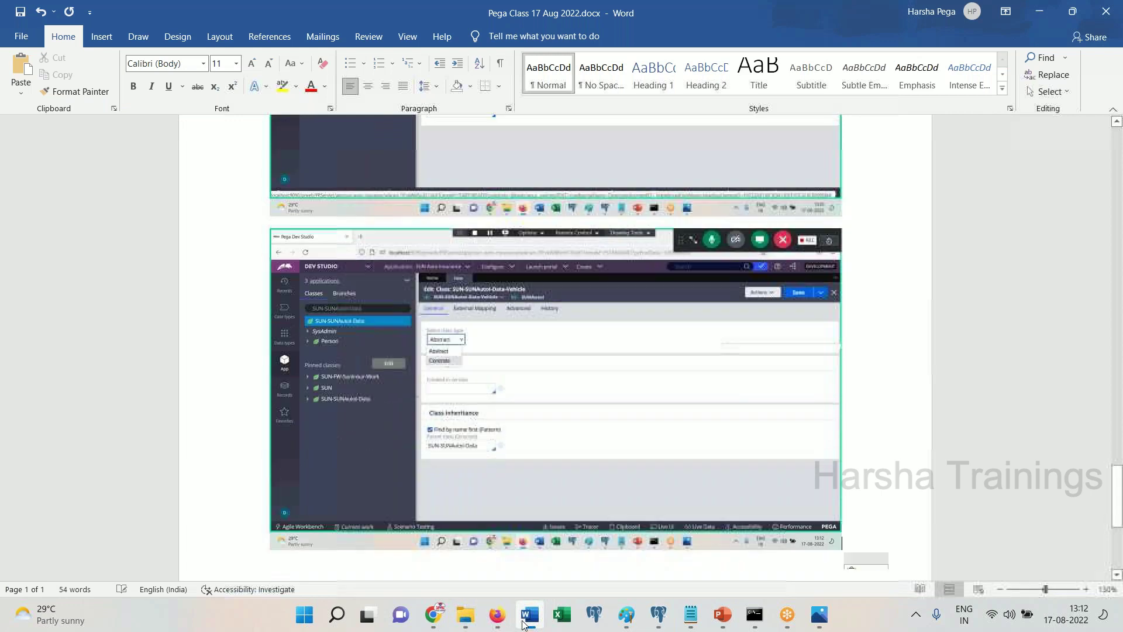
pyautogui.click(496, 614)
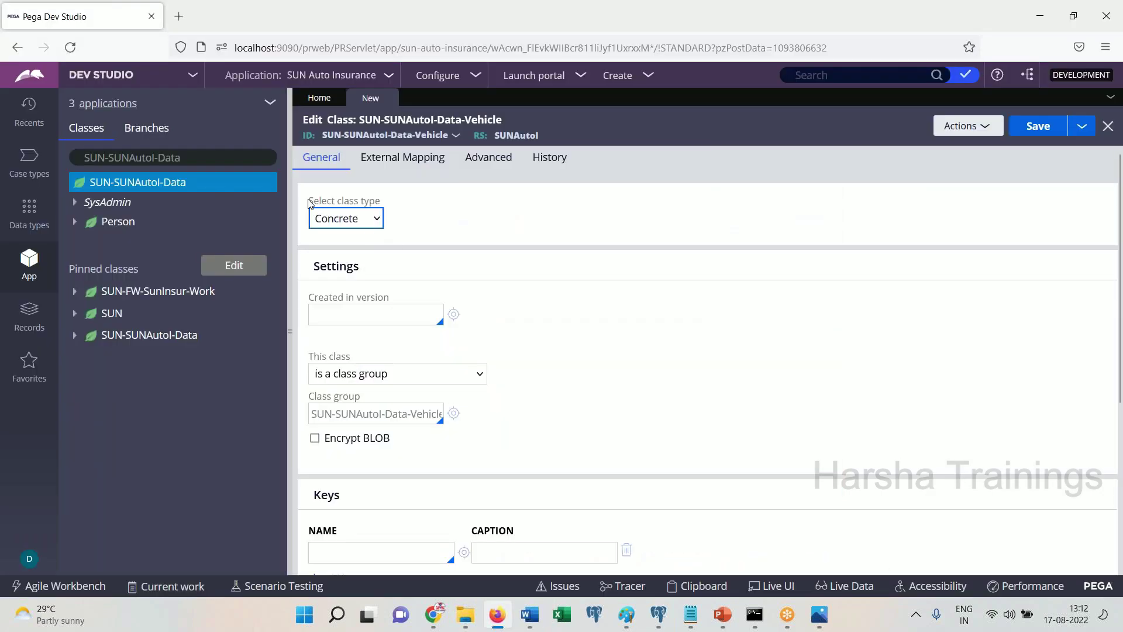
pyautogui.moveTo(308, 200); pyautogui.dragTo(400, 202)
# Set Created in version to 01-01-01 and paste a screenshot into the notes
pyautogui.click(363, 321)
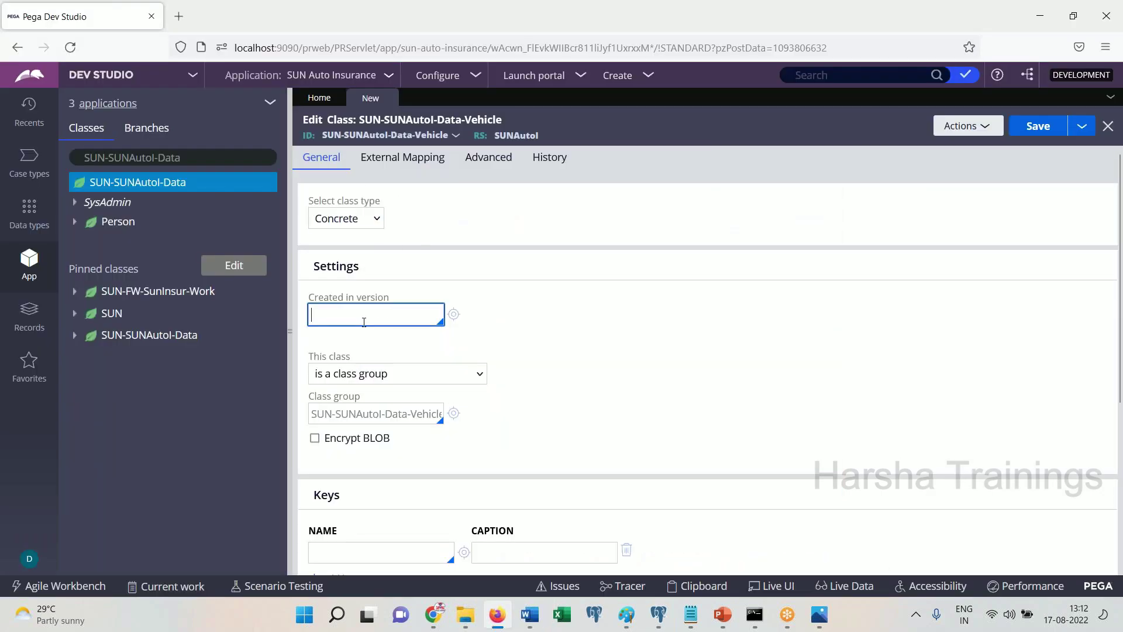
pyautogui.click(364, 320)
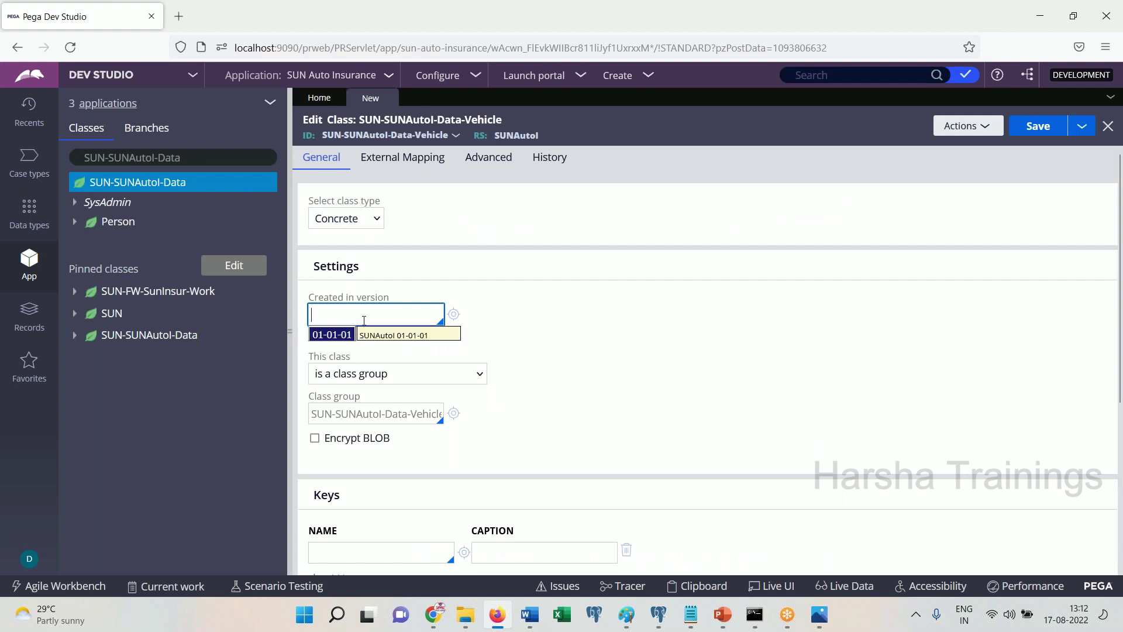
pyautogui.press('Return')
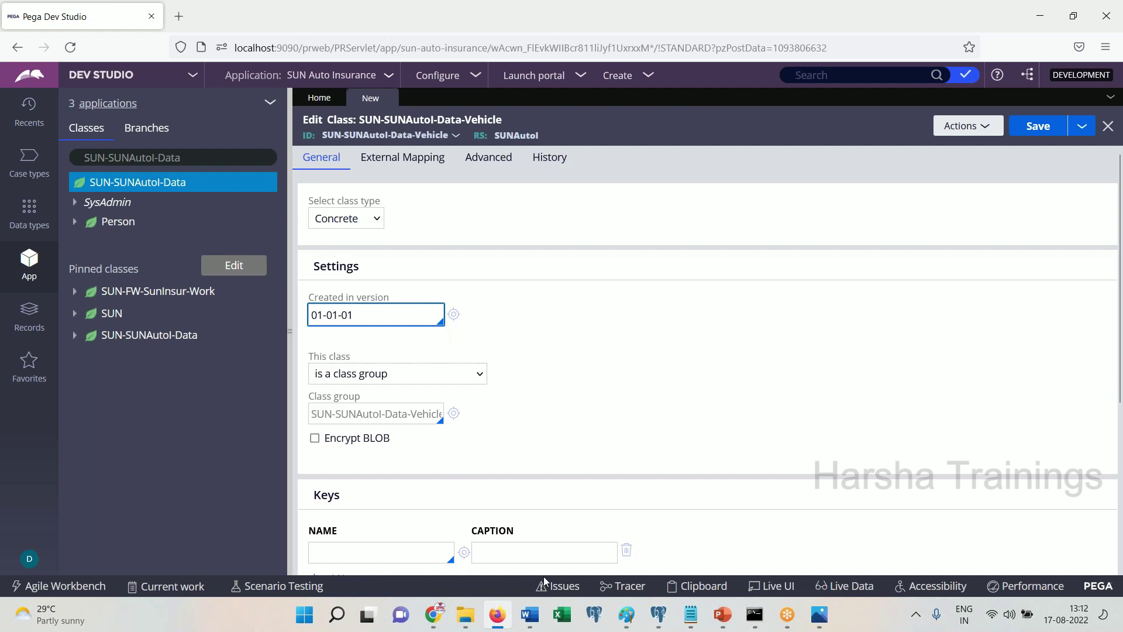
pyautogui.click(531, 614)
pyautogui.hotkey('ctrl', 'v')
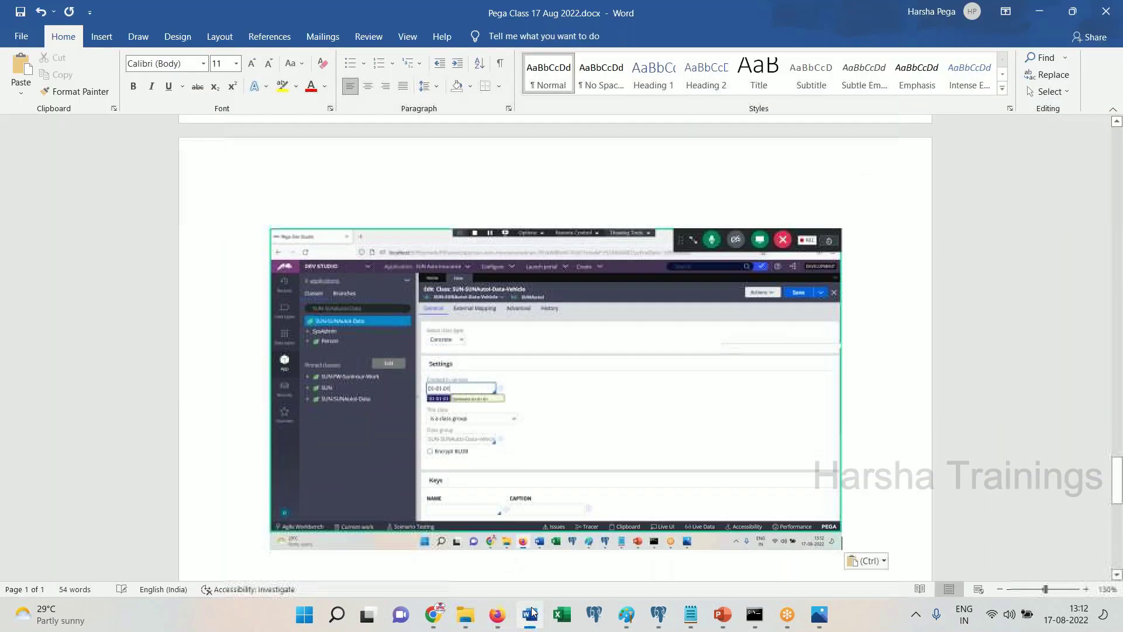
pyautogui.click(497, 613)
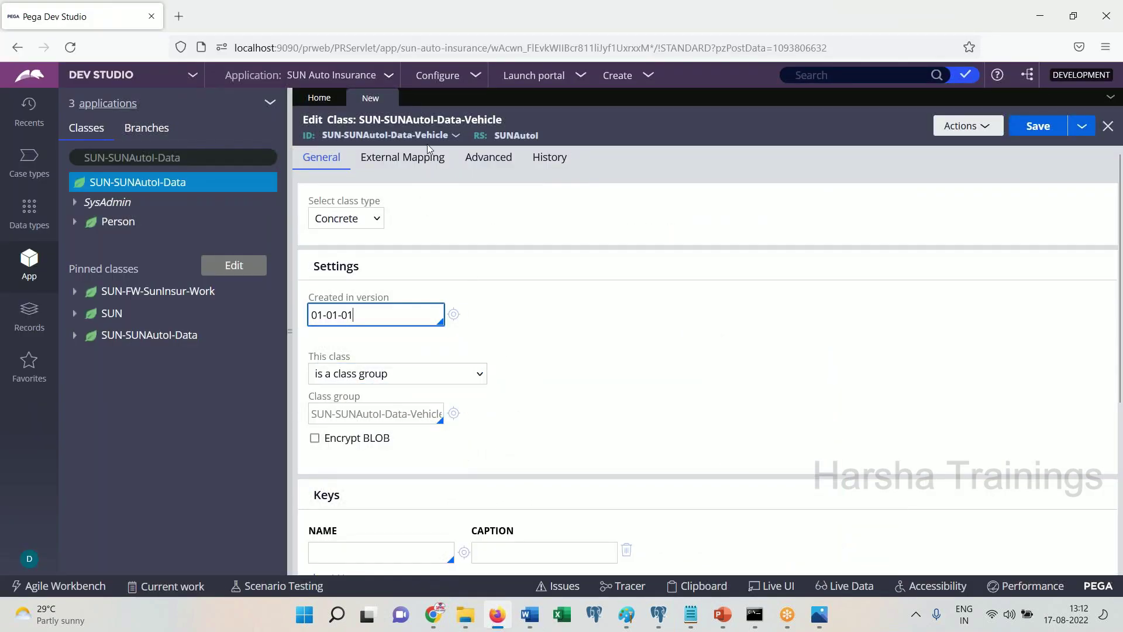
# Make the class not belong to a class group and paste a screenshot into the notes
pyautogui.click(382, 379)
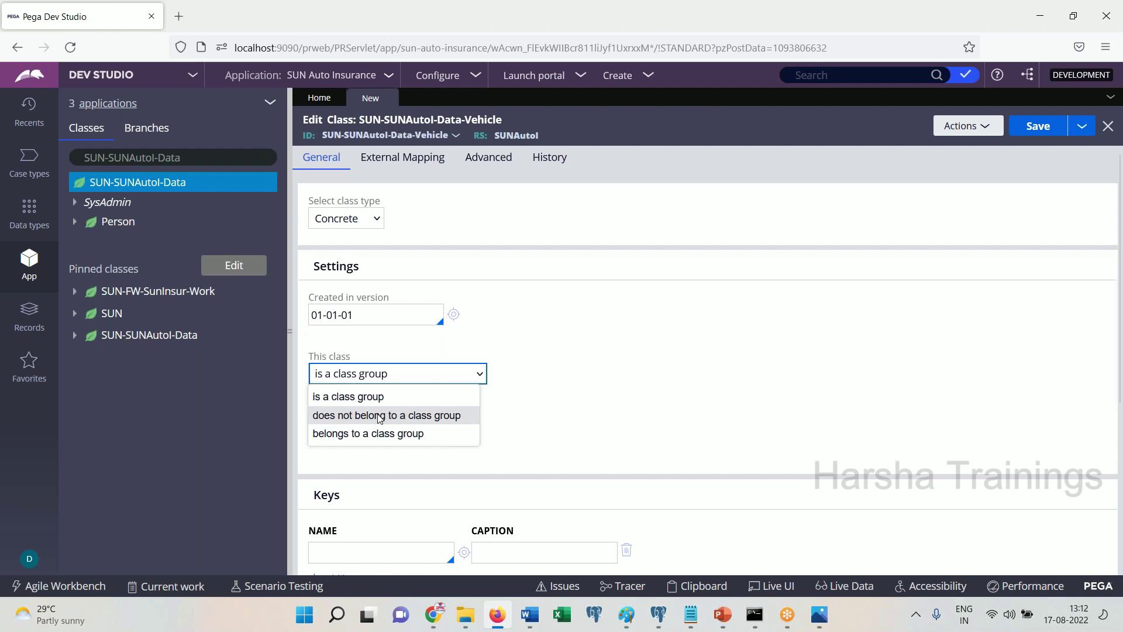
pyautogui.click(380, 417)
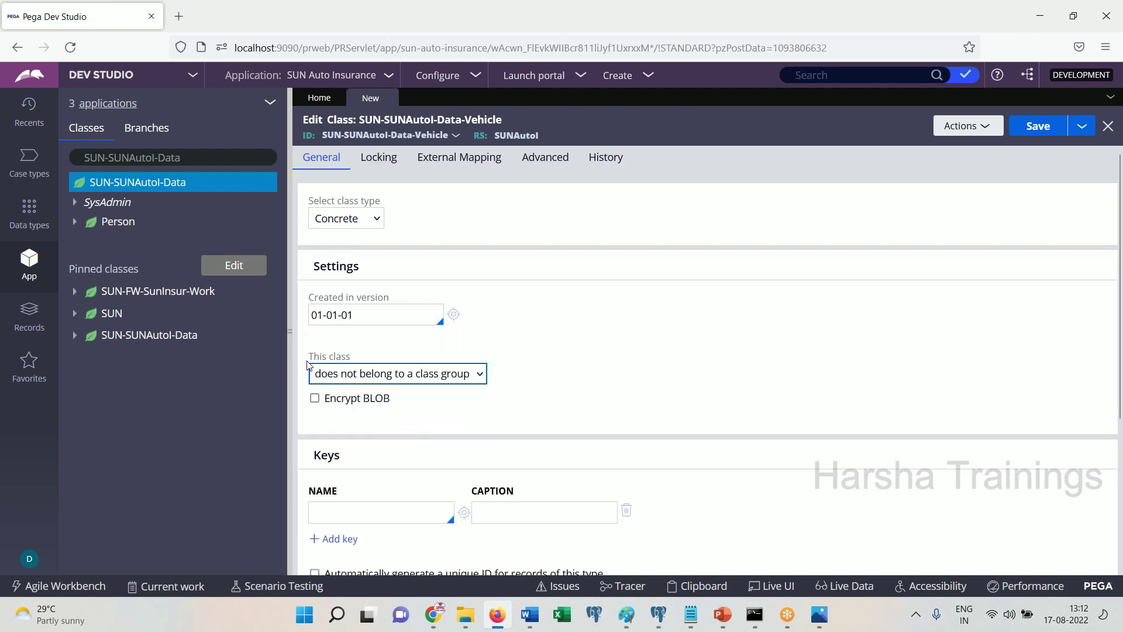
pyautogui.tripleClick(363, 363)
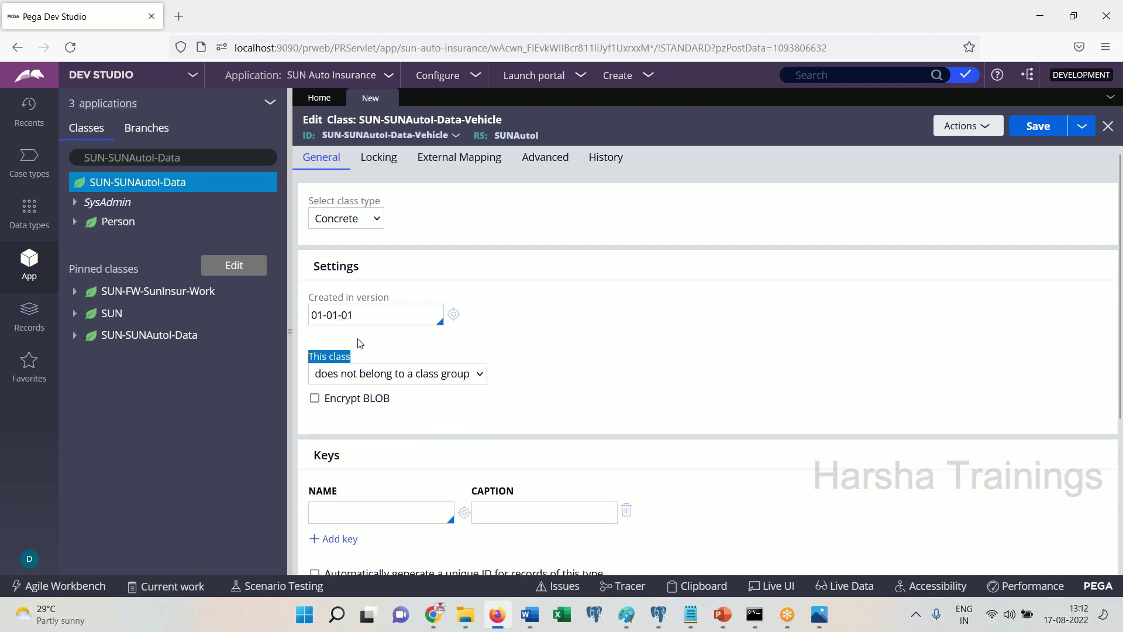
pyautogui.click(537, 623)
pyautogui.hotkey('ctrl', 'v')
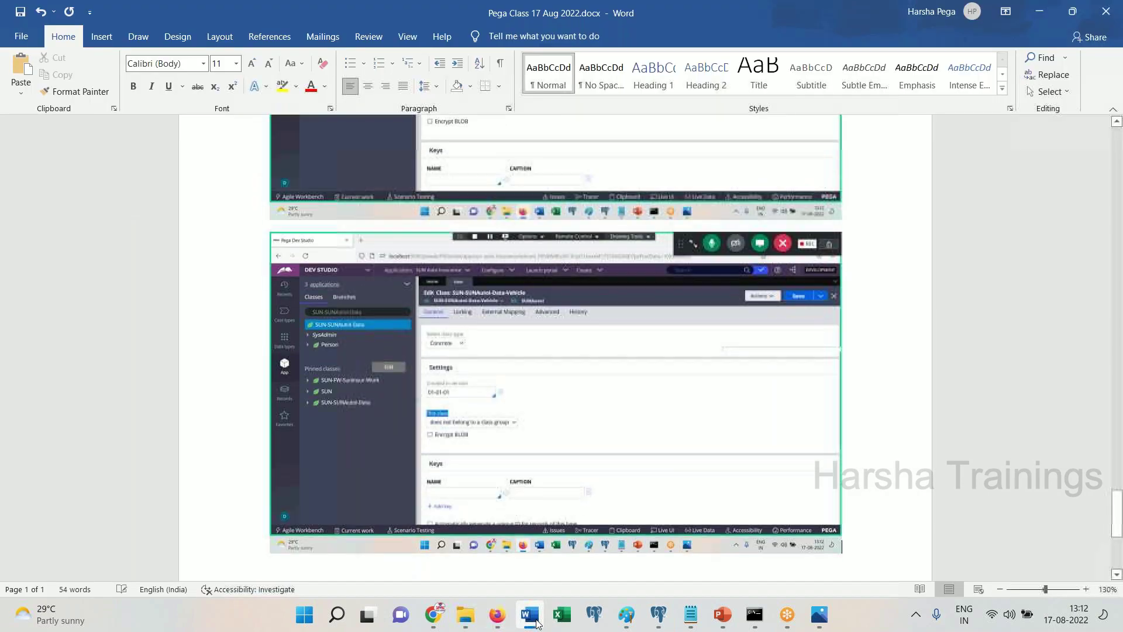
pyautogui.click(537, 623)
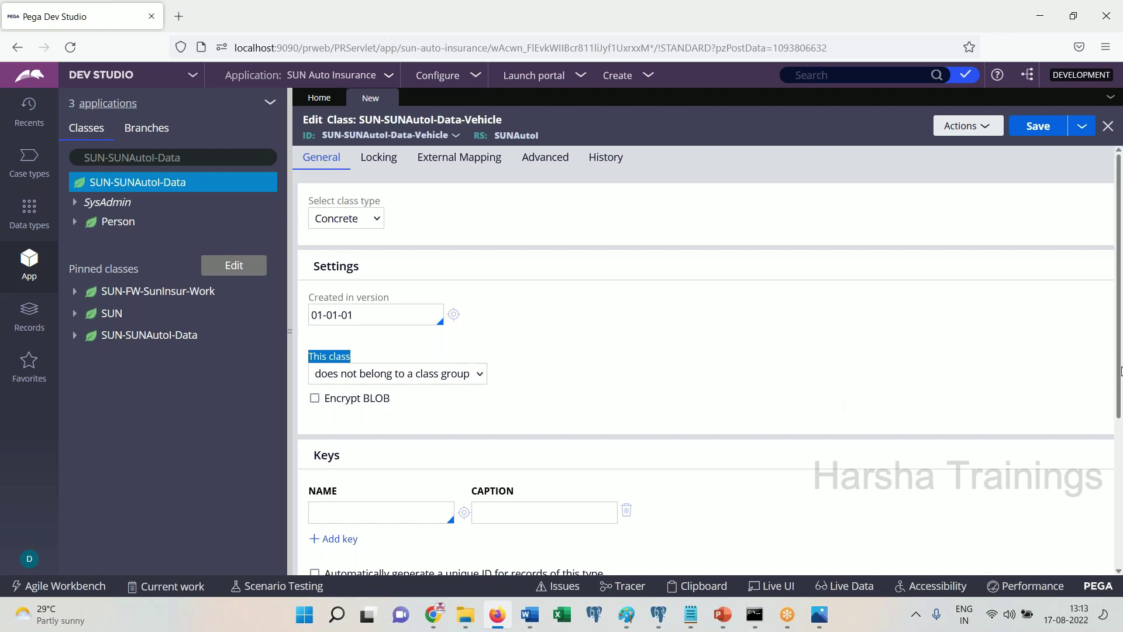
pyautogui.scroll(-3, 1105, 351)
pyautogui.scroll(3, 1095, 324)
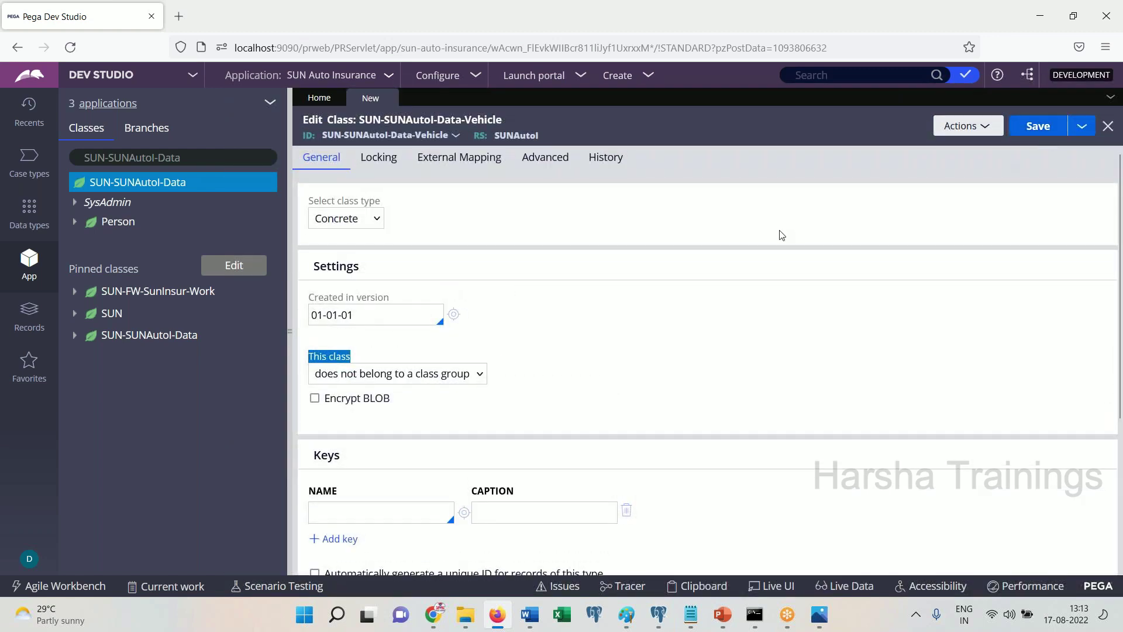
pyautogui.click(75, 313)
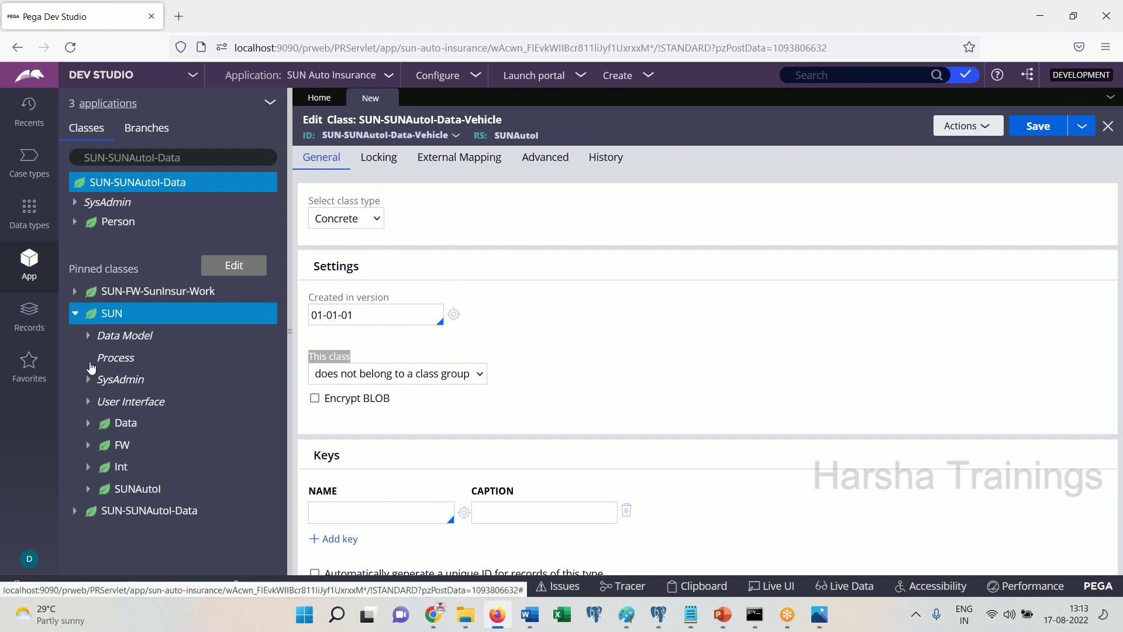
# Open the CustomerDetails flow action under Process > Flow Action and show its History tab
pyautogui.click(89, 359)
pyautogui.click(102, 380)
pyautogui.click(152, 406)
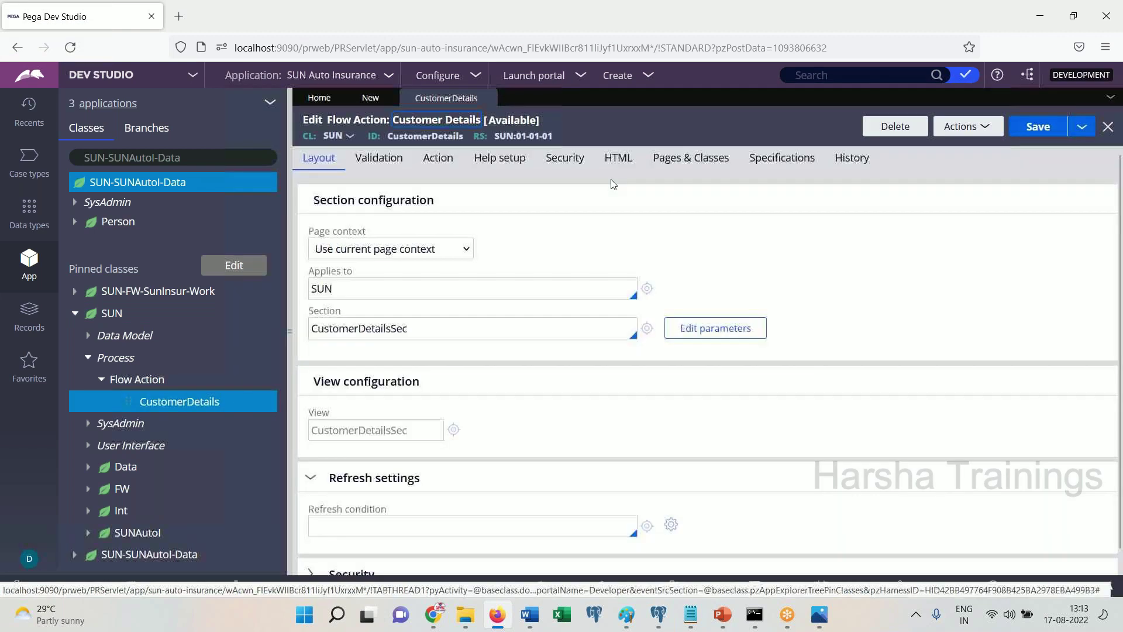
pyautogui.click(849, 160)
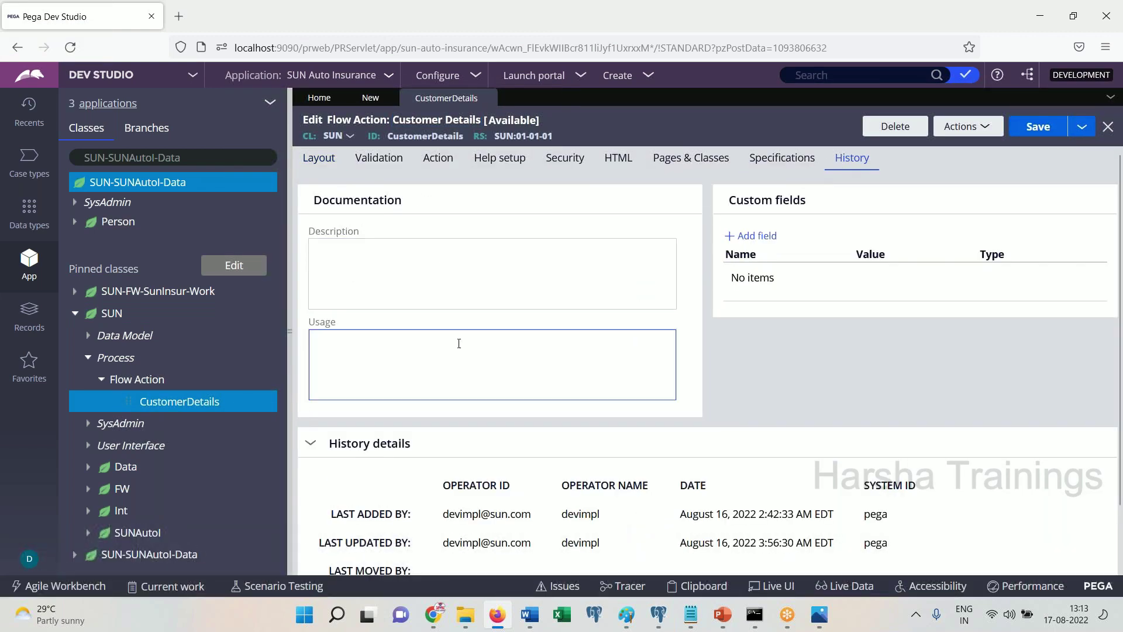
pyautogui.click(488, 98)
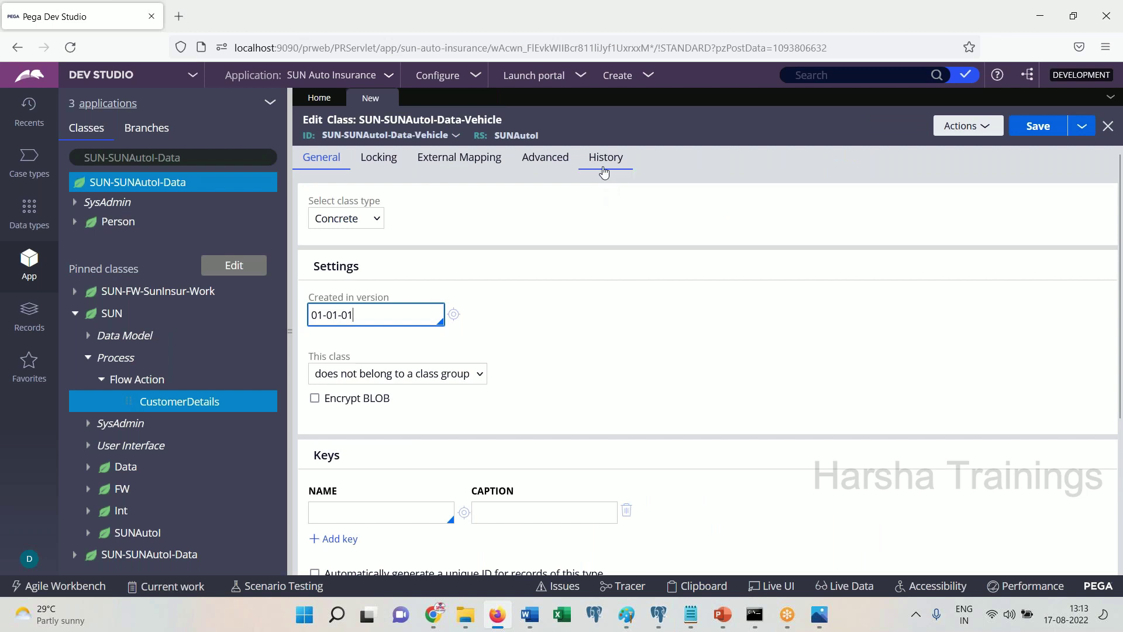
pyautogui.click(178, 408)
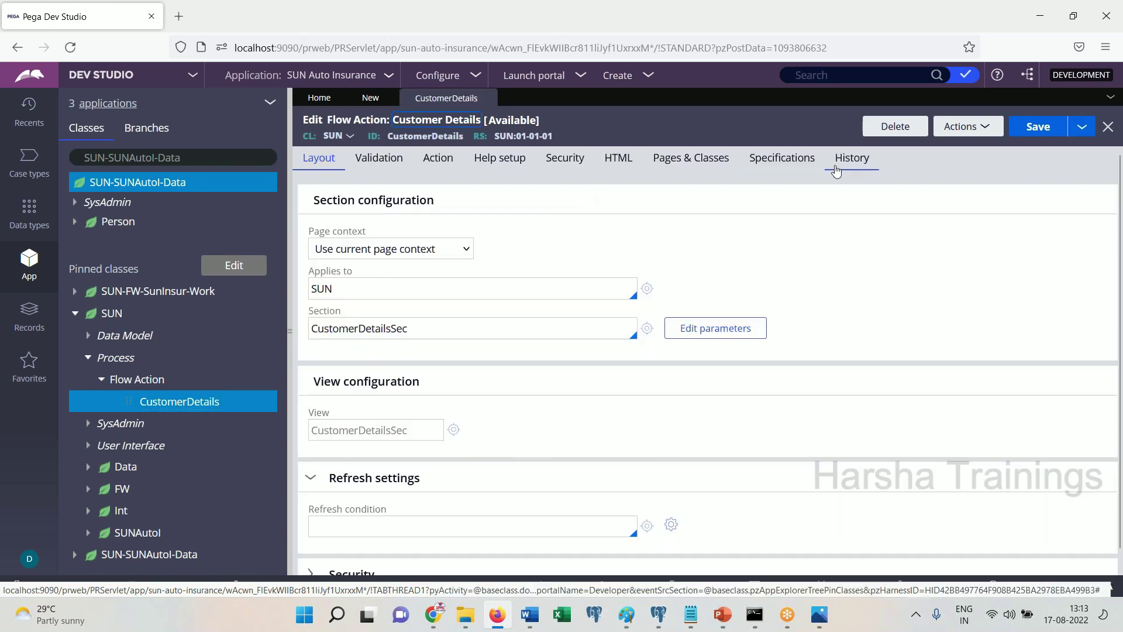
pyautogui.click(836, 171)
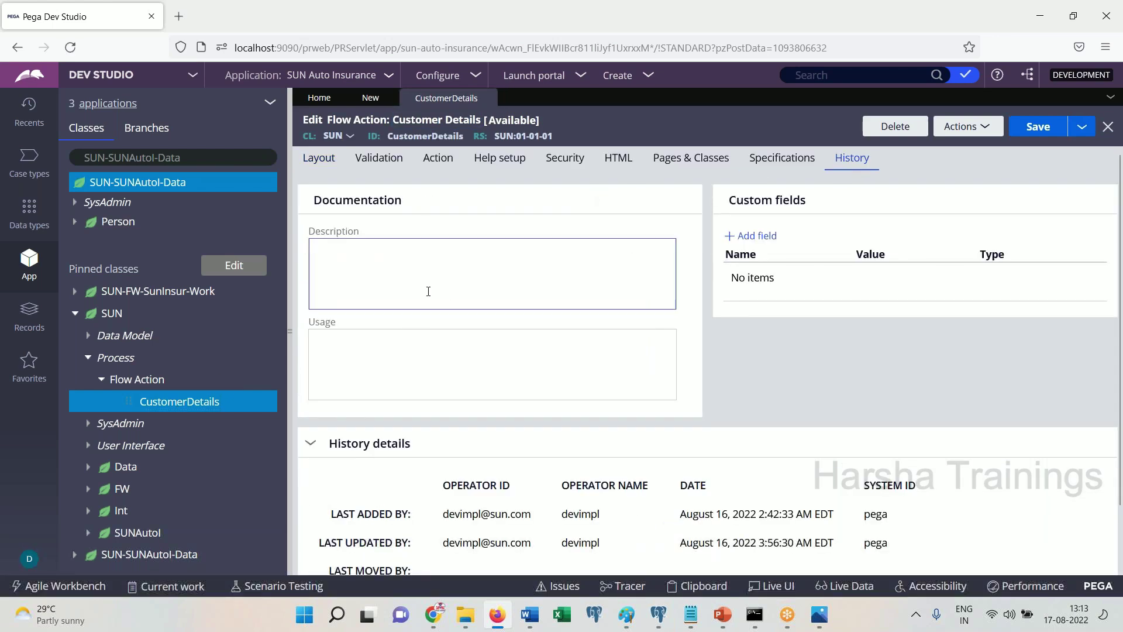
# Review the Description and Usage fields, then the last-added and last-updated entries and dates
pyautogui.click(412, 286)
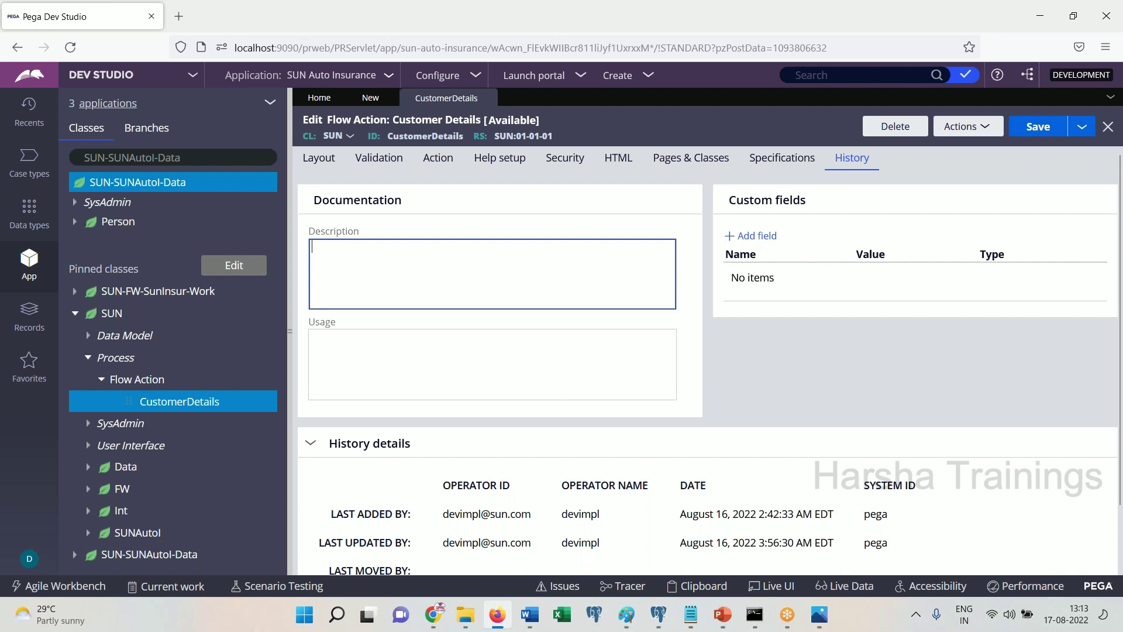
pyautogui.click(509, 362)
pyautogui.click(509, 289)
pyautogui.click(512, 353)
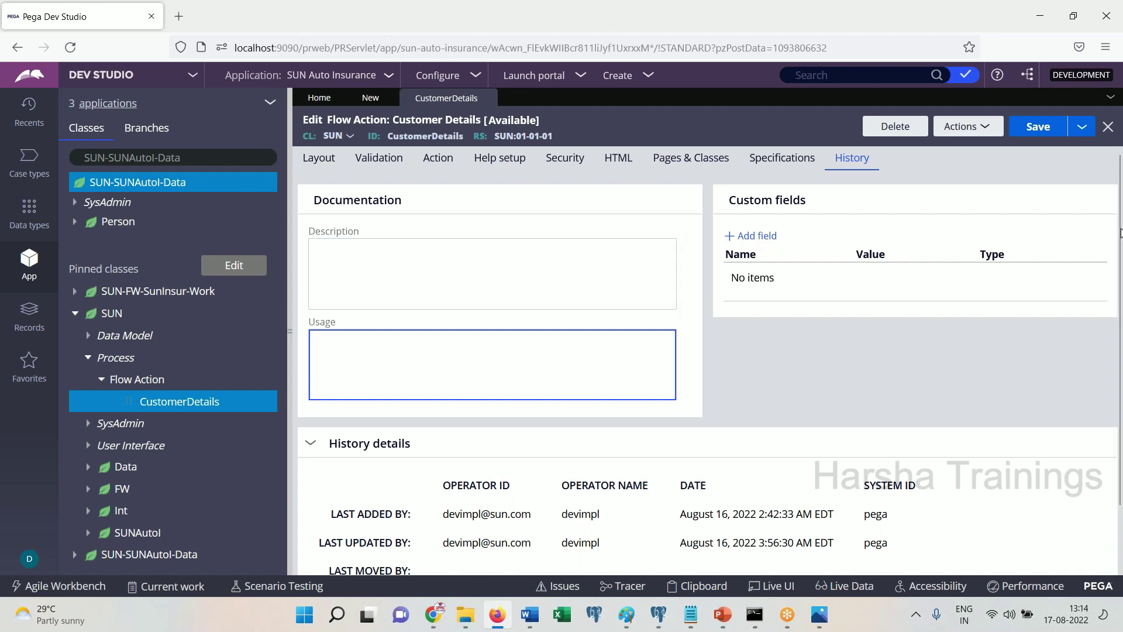
pyautogui.scroll(-2, 1121, 267)
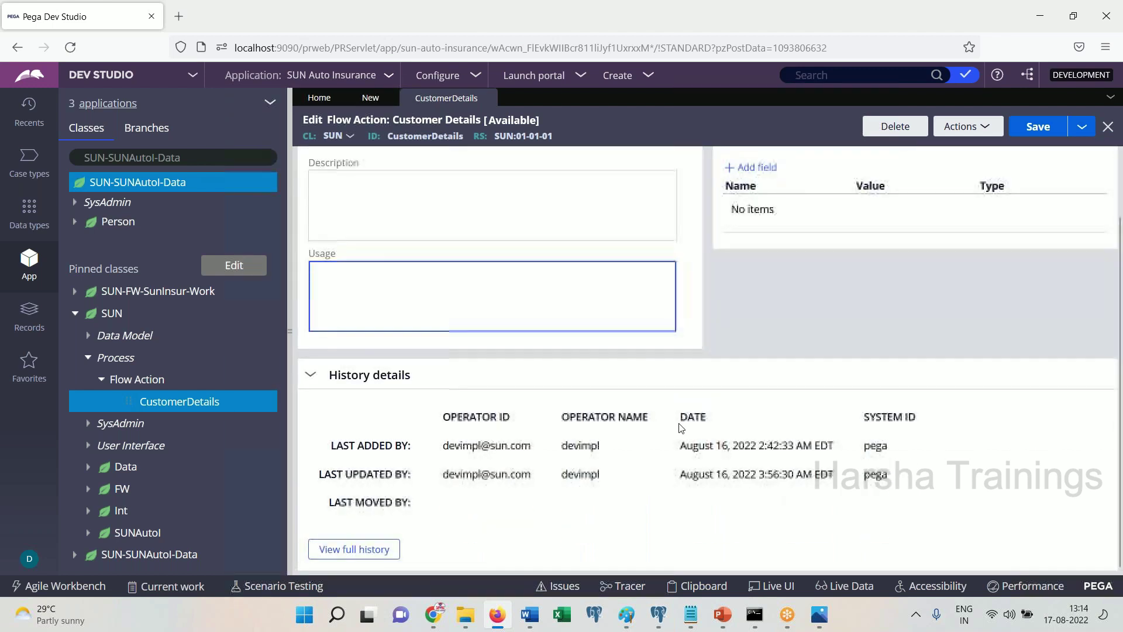
pyautogui.moveTo(333, 451); pyautogui.dragTo(539, 443)
pyautogui.moveTo(679, 449); pyautogui.dragTo(835, 452)
pyautogui.moveTo(337, 447); pyautogui.dragTo(541, 479)
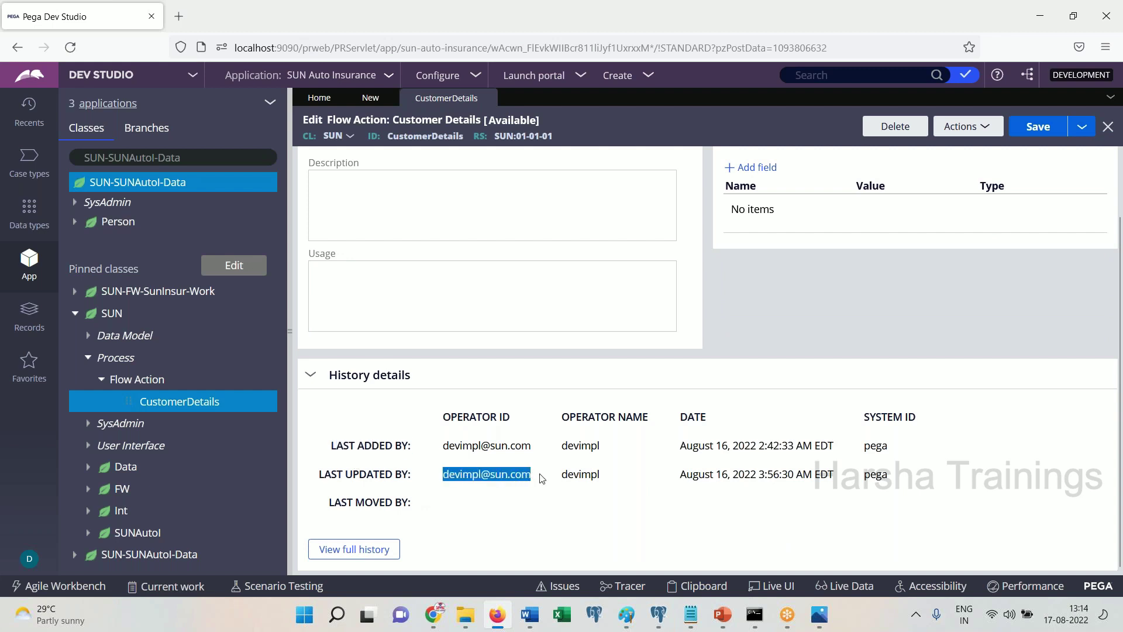
pyautogui.moveTo(678, 474); pyautogui.dragTo(834, 485)
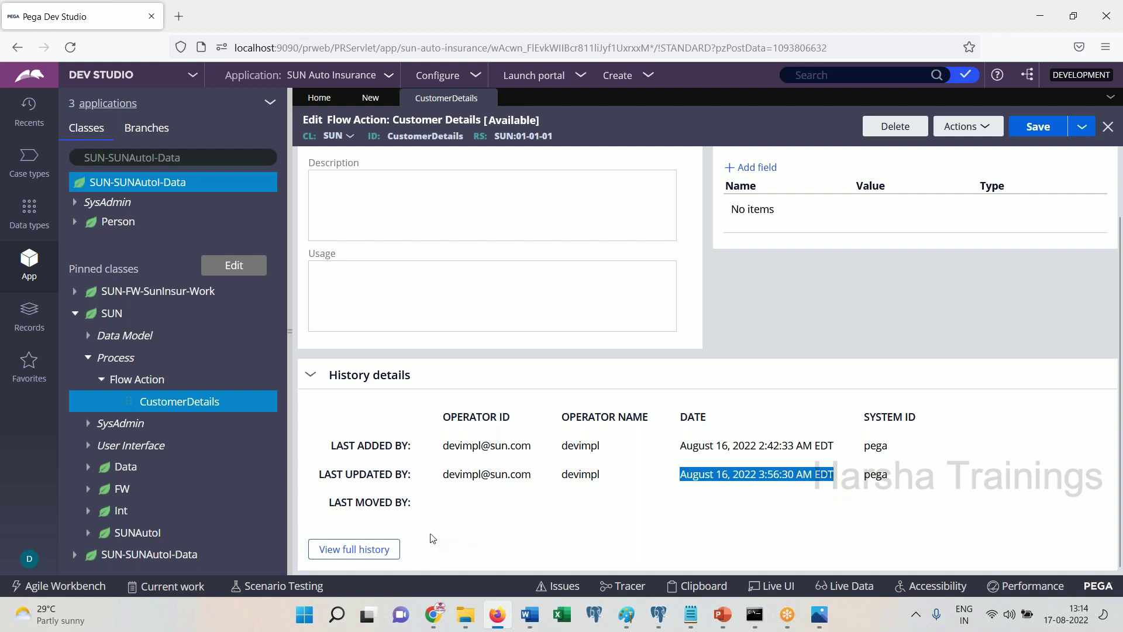
pyautogui.click(358, 561)
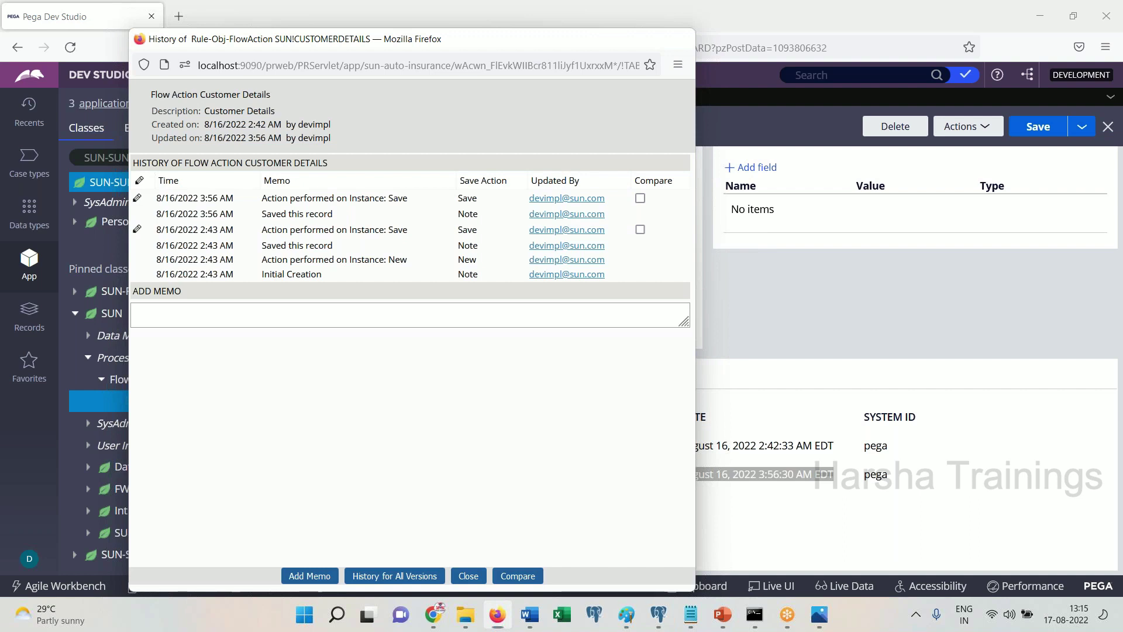
pyautogui.hotkey('alt', 'F4')
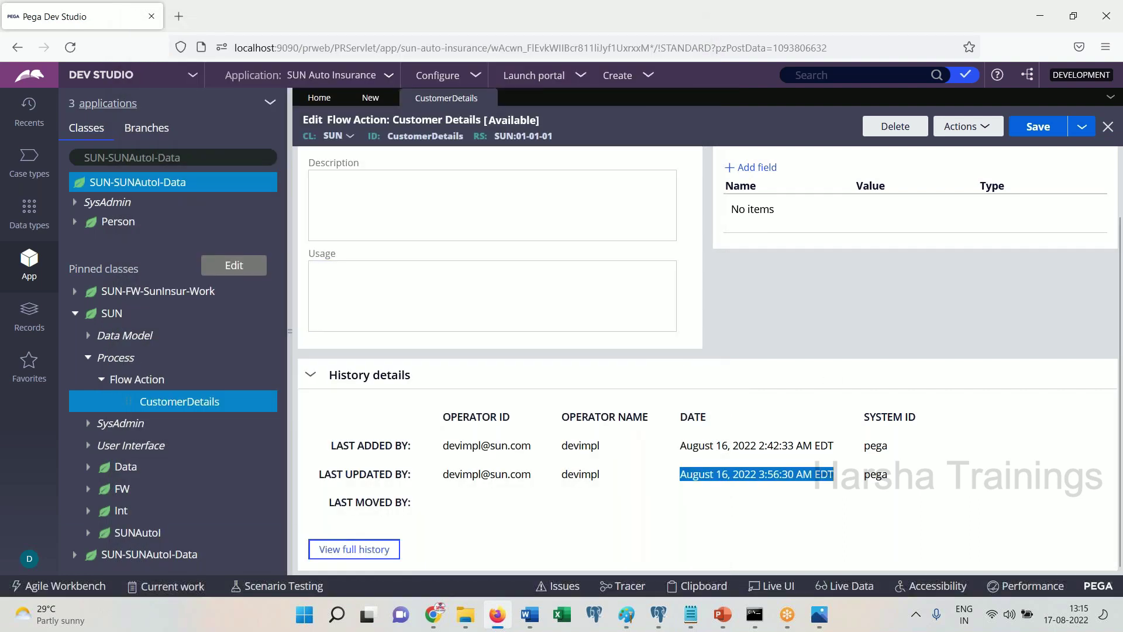
# Return to the Vehicle class, show its History tab and try saving it
pyautogui.click(370, 98)
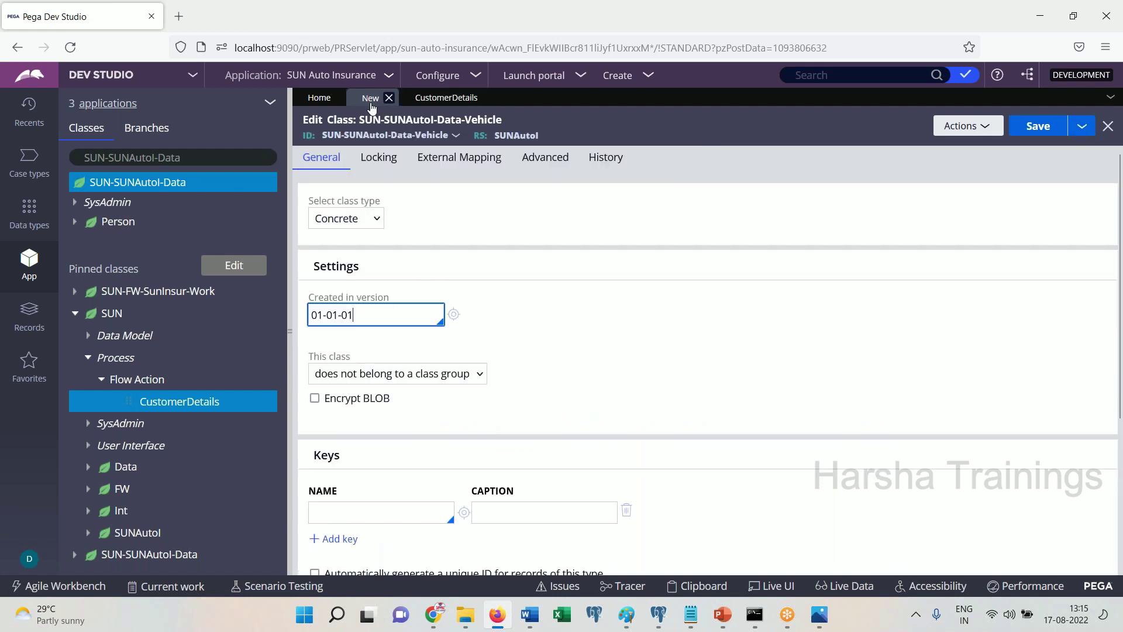
pyautogui.click(620, 164)
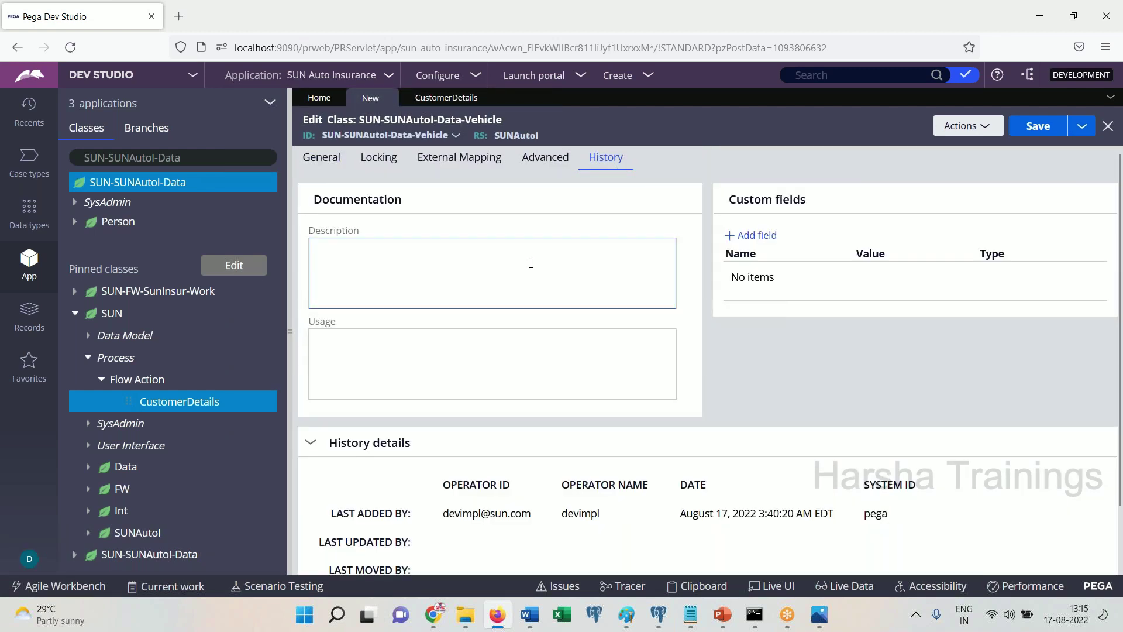
pyautogui.click(1036, 125)
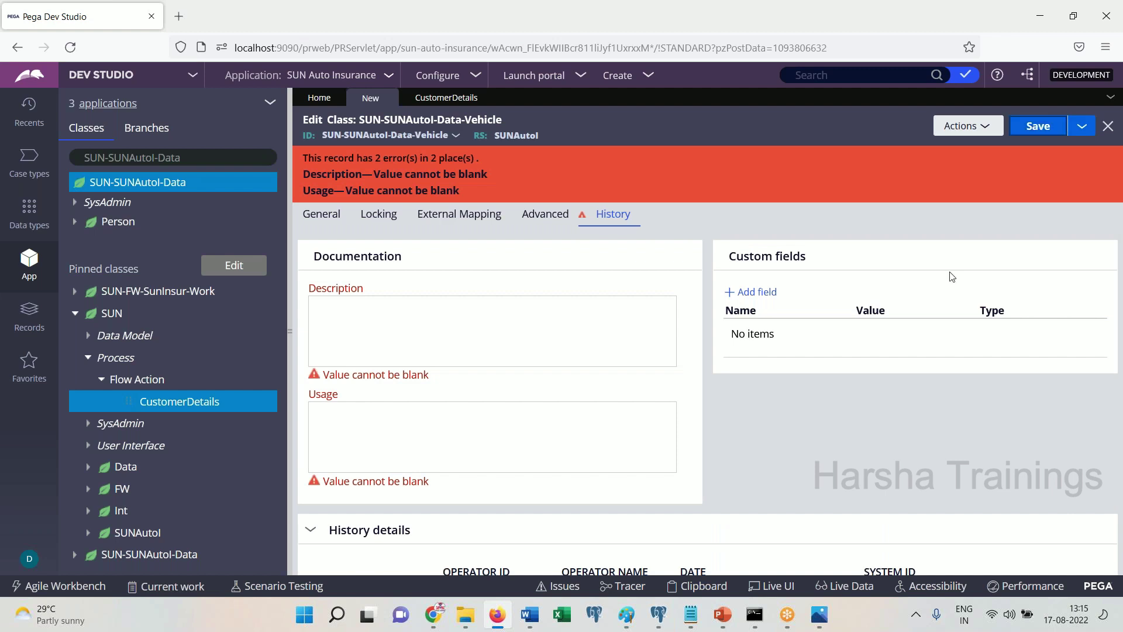
pyautogui.click(531, 625)
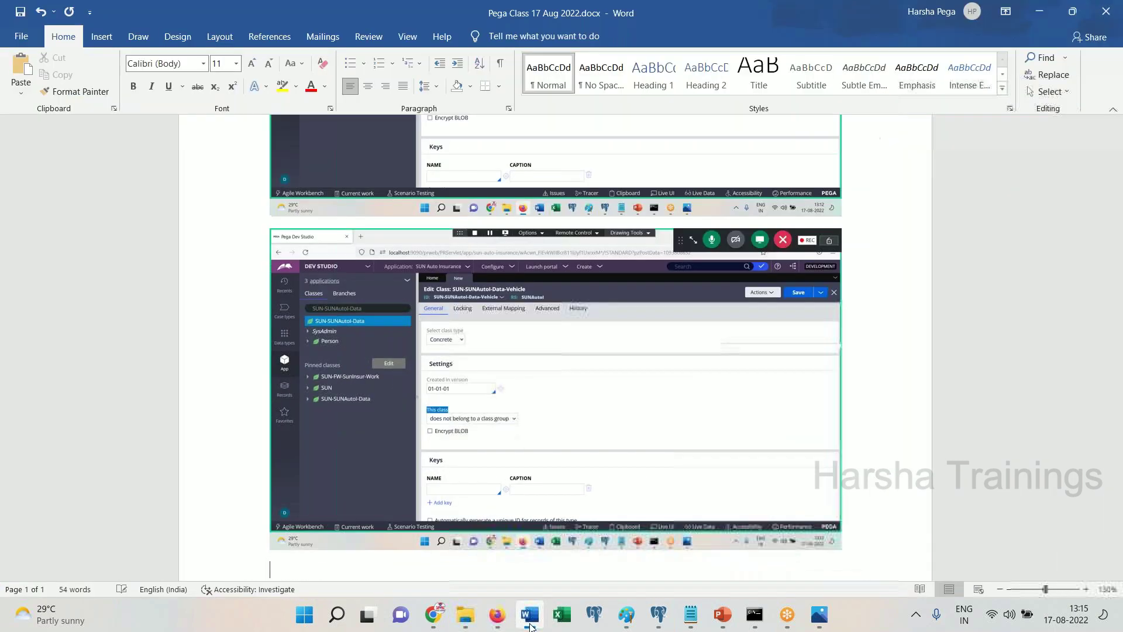
pyautogui.click(531, 625)
# Enter description 'This is a vehicle class.' and usage about different types of vehicles, fixing 'vehciles'
pyautogui.click(398, 328)
pyautogui.write('This is a vehicle class.')
pyautogui.click(391, 436)
pyautogui.write('This is a common class which')
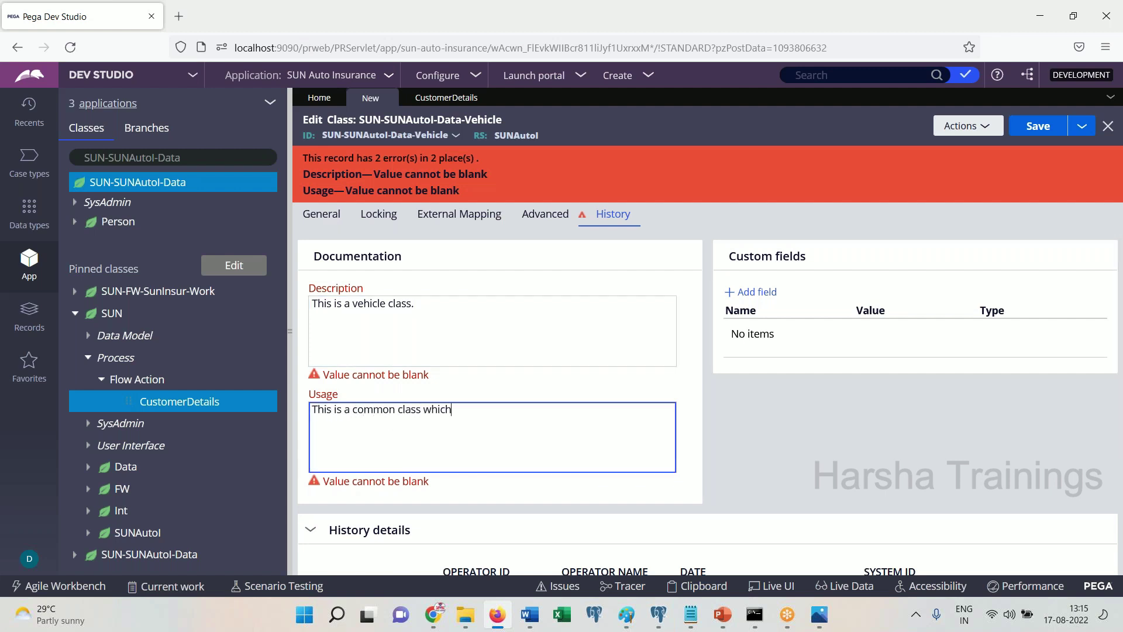
pyautogui.press('BackSpace')
pyautogui.press('BackSpace')
pyautogui.press('BackSpace')
pyautogui.press('BackSpace')
pyautogui.write('hich can be used for different types of vehciles')
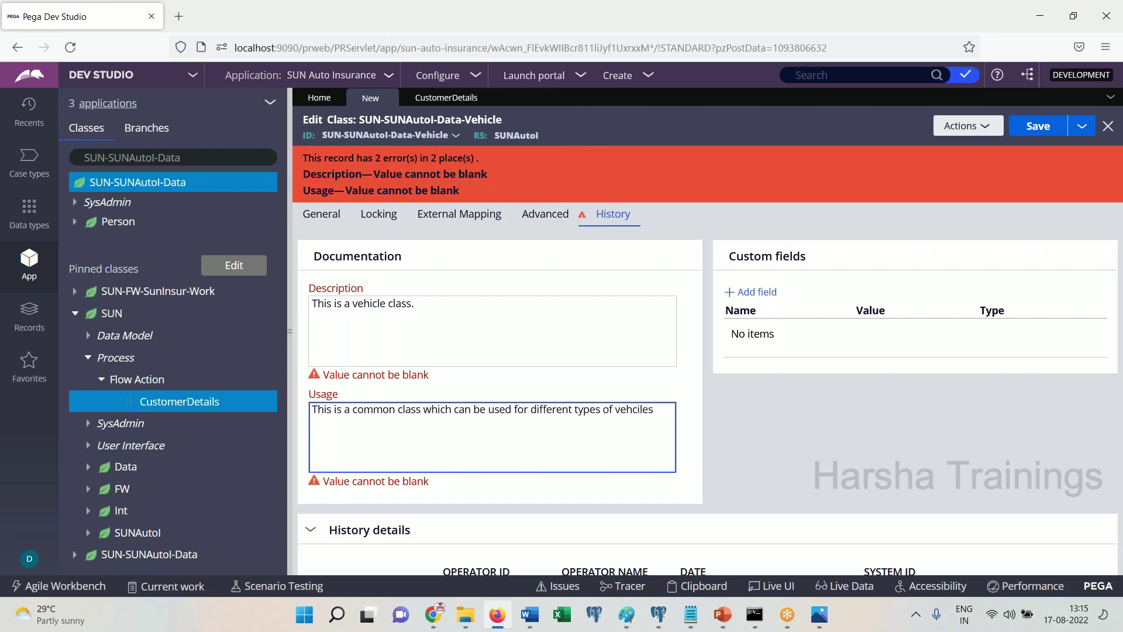
pyautogui.press('Tab')
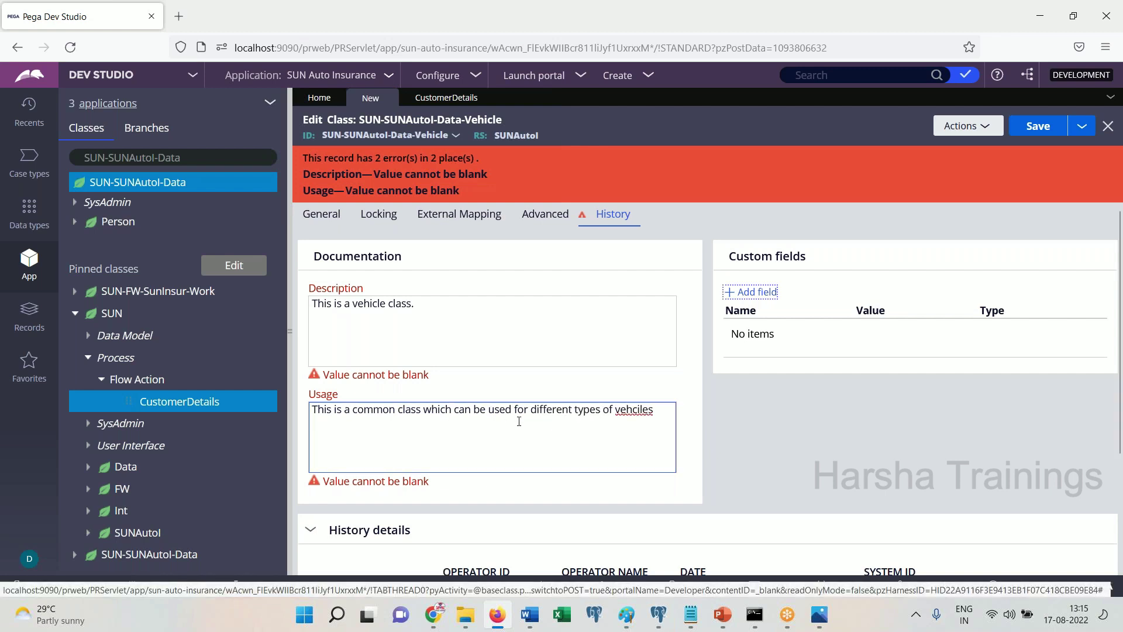
pyautogui.rightClick(629, 417)
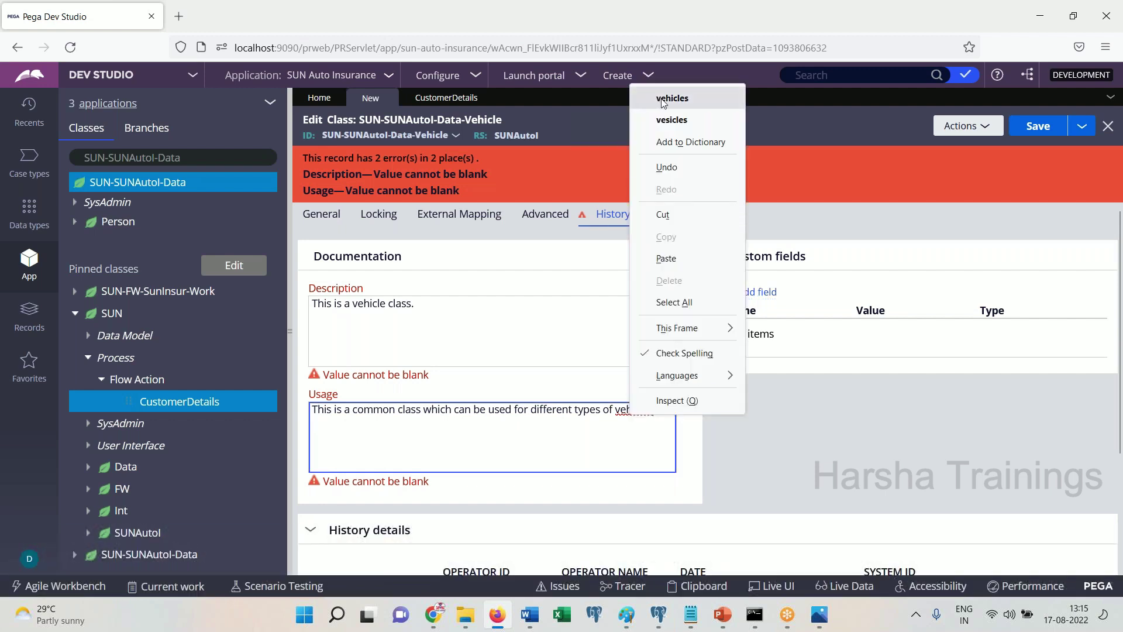
pyautogui.click(673, 92)
pyautogui.click(711, 482)
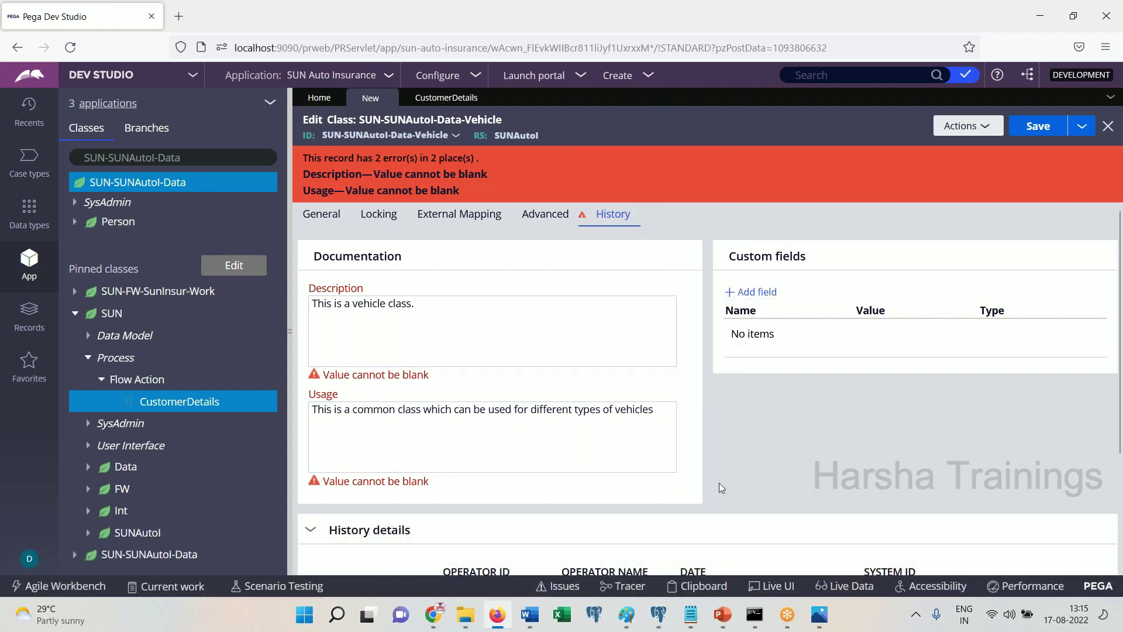
# Save the Vehicle class and paste a screenshot into the notes with 'Save. Done.'
pyautogui.click(1033, 134)
pyautogui.click(533, 629)
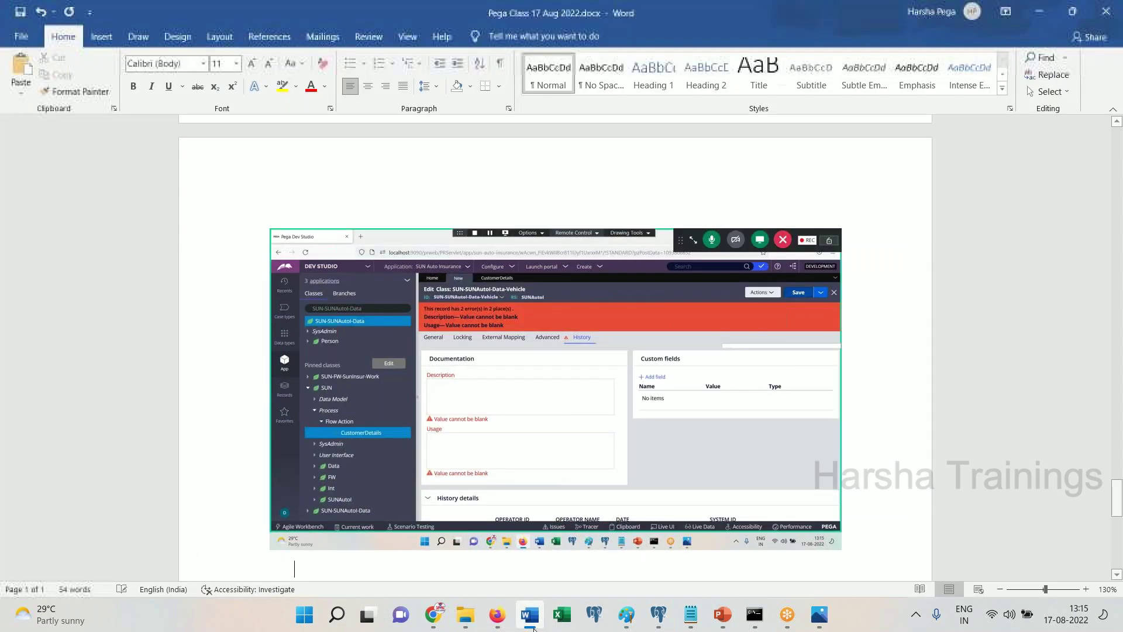
pyautogui.hotkey('ctrl', 'v')
pyautogui.click(533, 629)
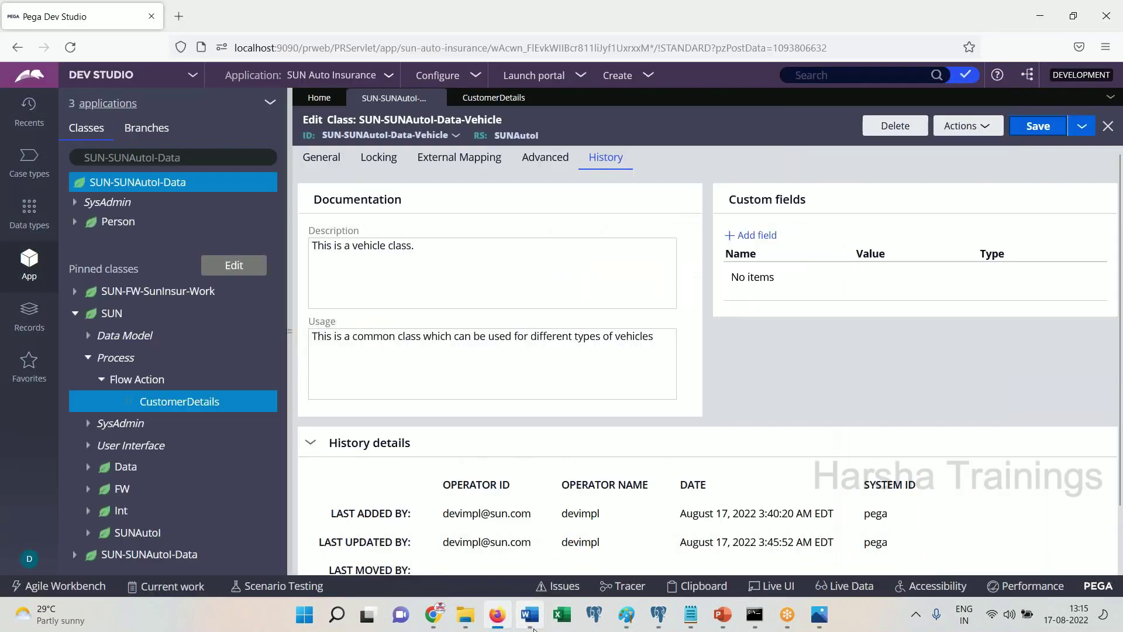
pyautogui.click(534, 629)
pyautogui.press('Return')
pyautogui.write('Save. Done.')
pyautogui.press('Return')
# Close the Vehicle and CustomerDetails tabs, then find and pin the SUN-SUNAutol-Data-Vehicle class
pyautogui.click(534, 628)
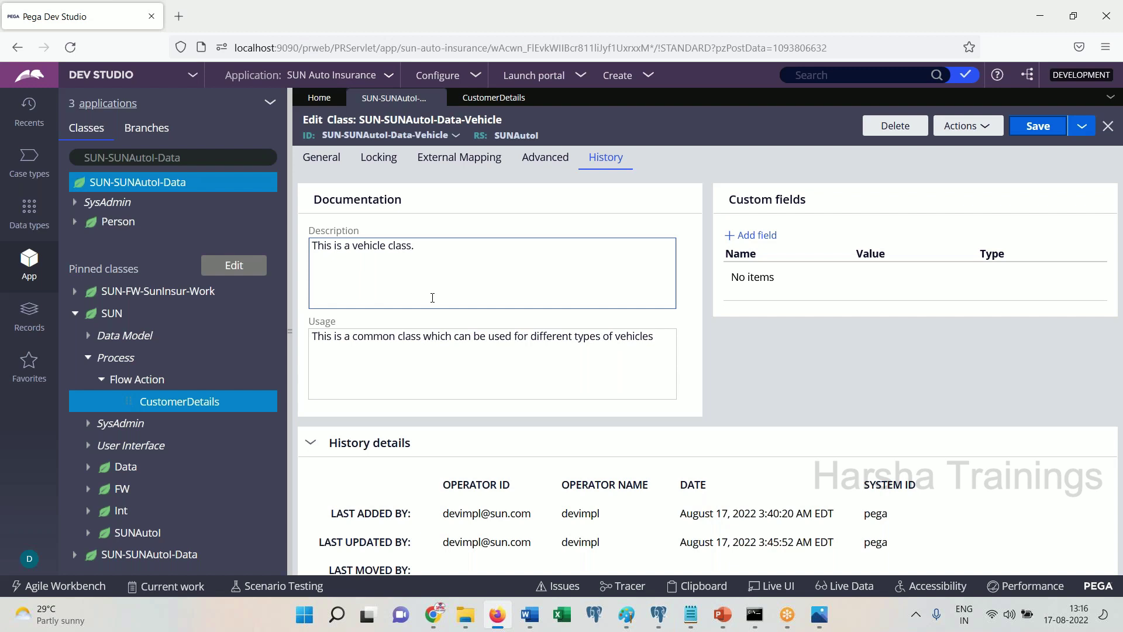
pyautogui.click(435, 97)
pyautogui.click(435, 97)
pyautogui.click(221, 157)
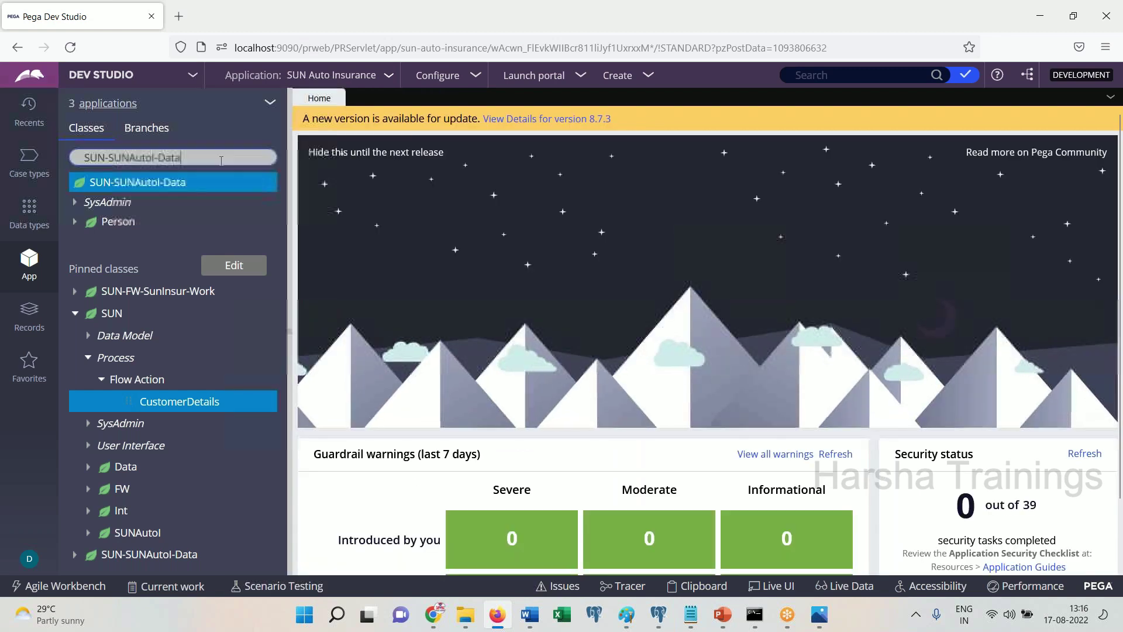
pyautogui.write('-Vehicle')
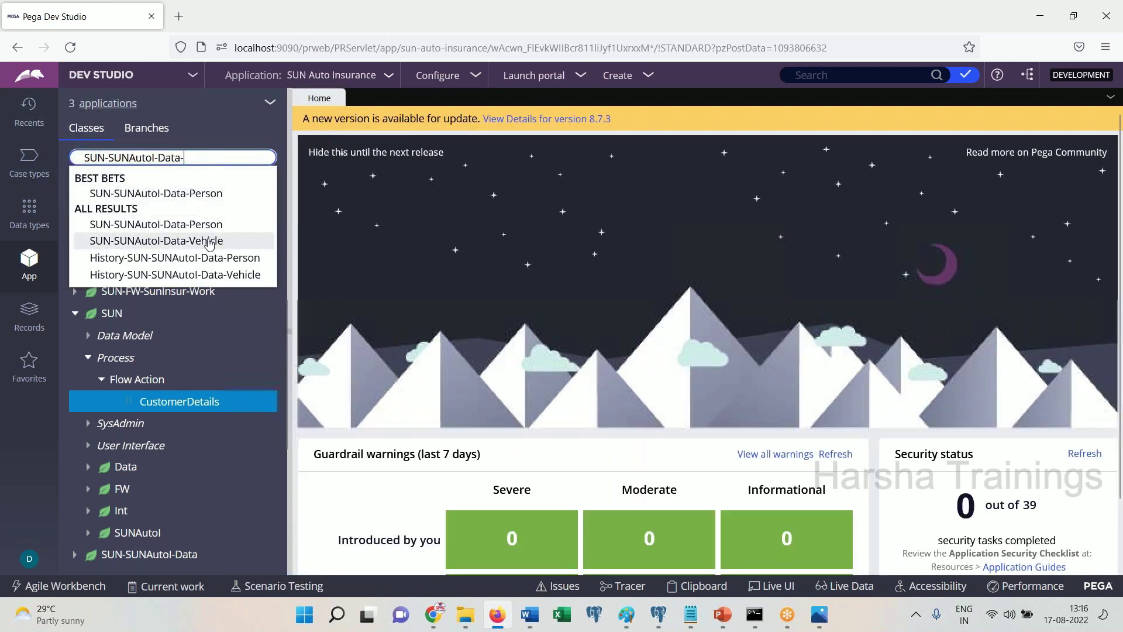
pyautogui.click(210, 241)
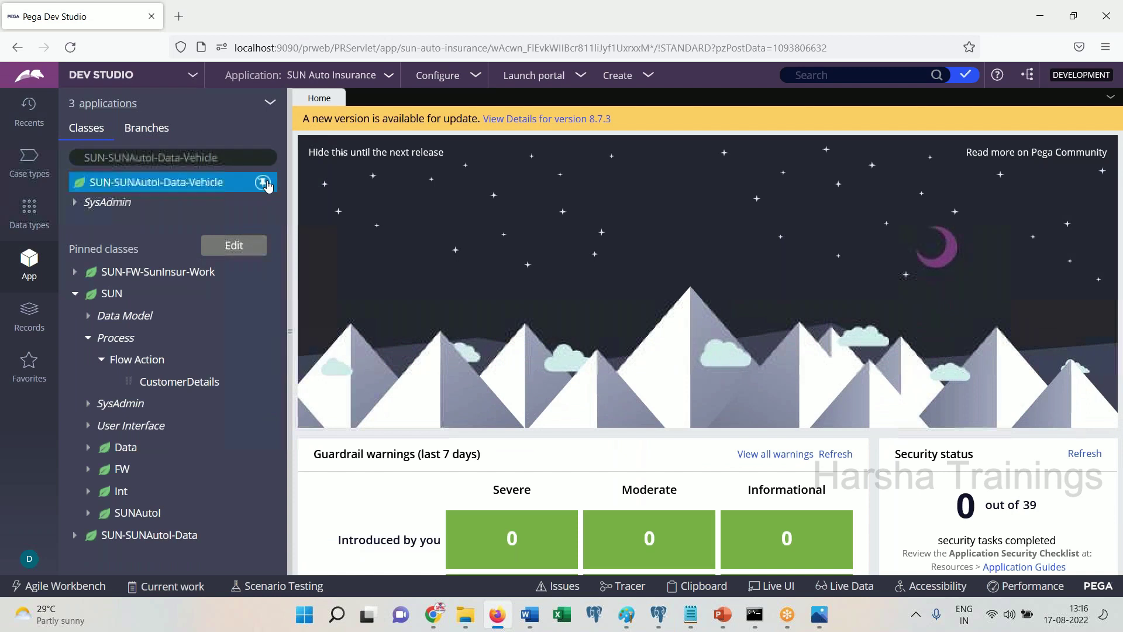
pyautogui.click(263, 181)
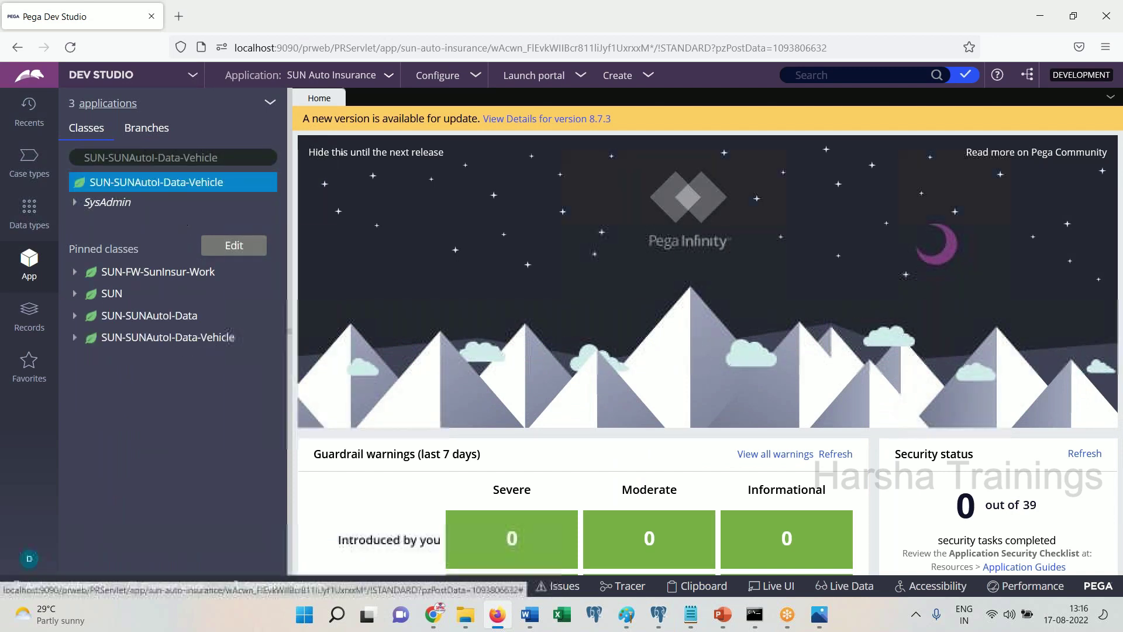
# Add the line 'Let's create properties' to the Word notes and select the Vehicle class
pyautogui.click(529, 615)
pyautogui.press('Return')
pyautogui.press('Return')
pyautogui.write("Let's create p")
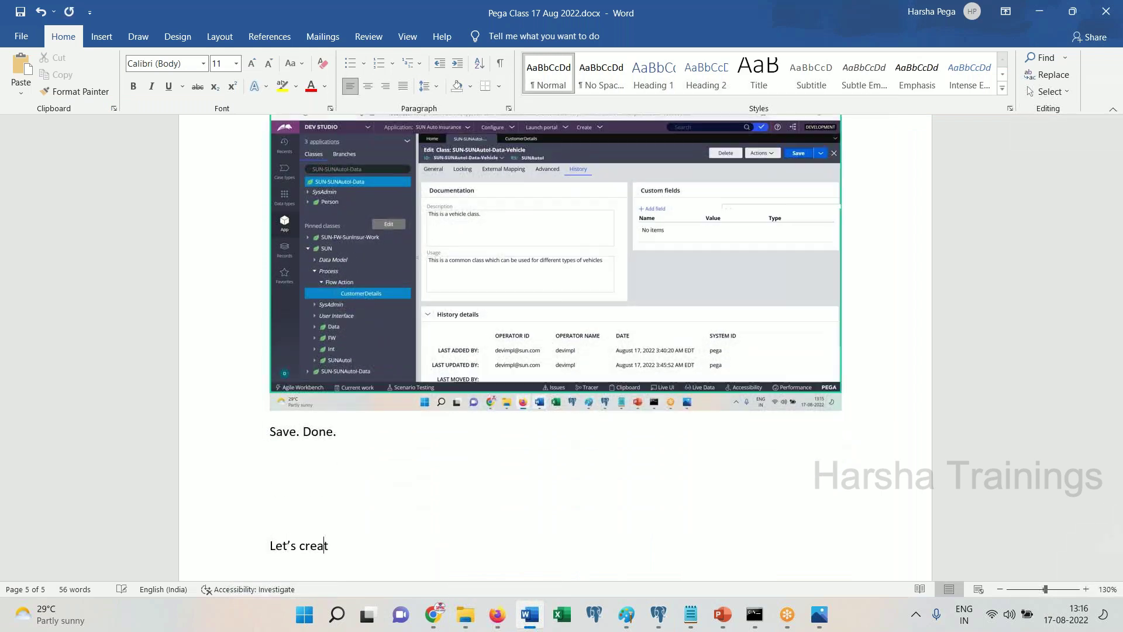
pyautogui.write('roperties')
pyautogui.click(497, 614)
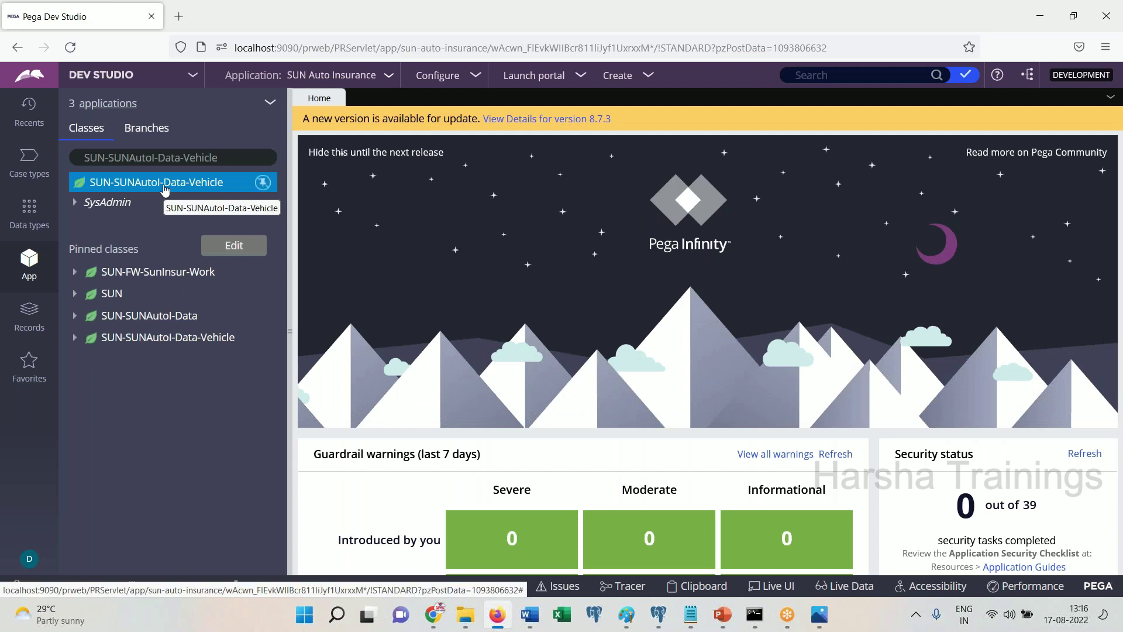
pyautogui.click(164, 188)
# View the Vehicle class in the data designer and note 'by using data designer wizard' with a screenshot
pyautogui.rightClick(164, 188)
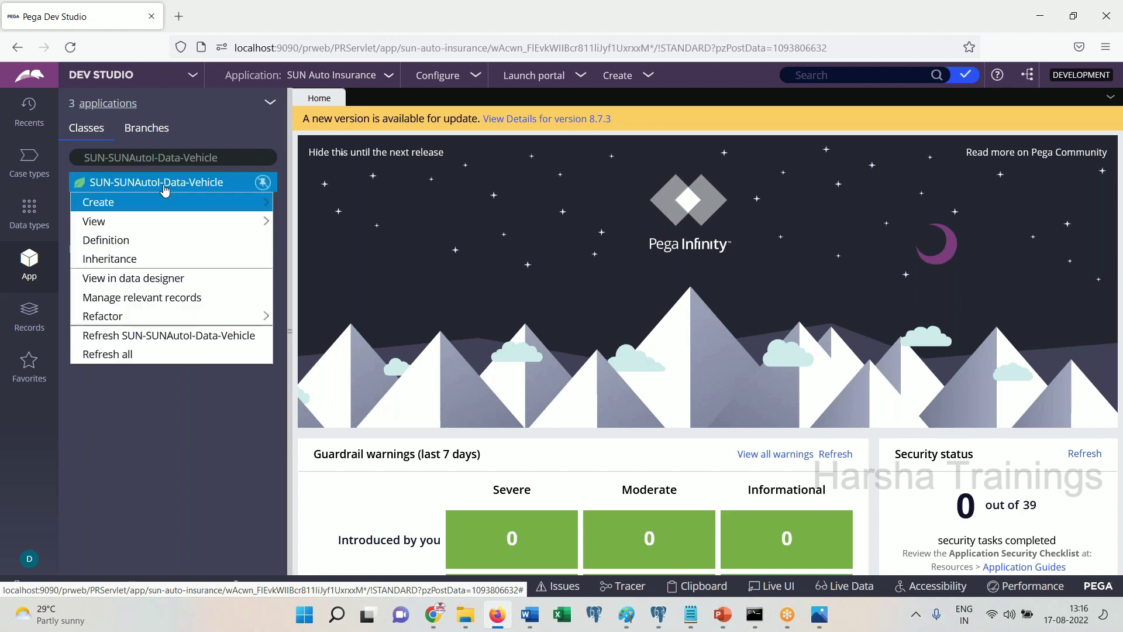
pyautogui.click(163, 284)
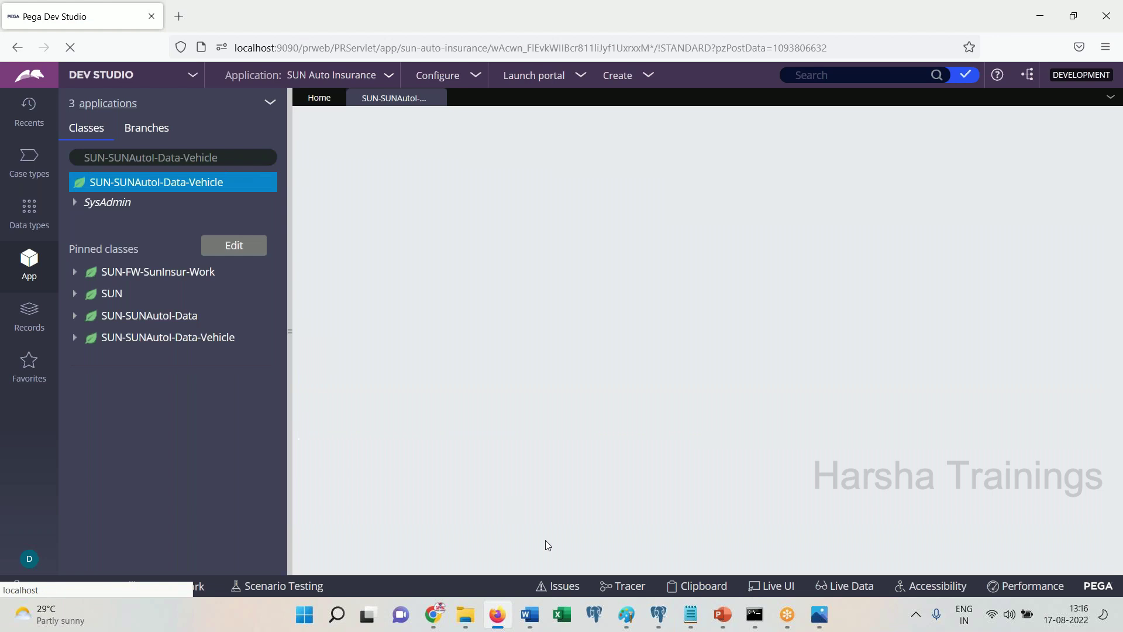
pyautogui.hotkey('alt', 'Tab')
pyautogui.write('by using dat')
pyautogui.write('a designed')
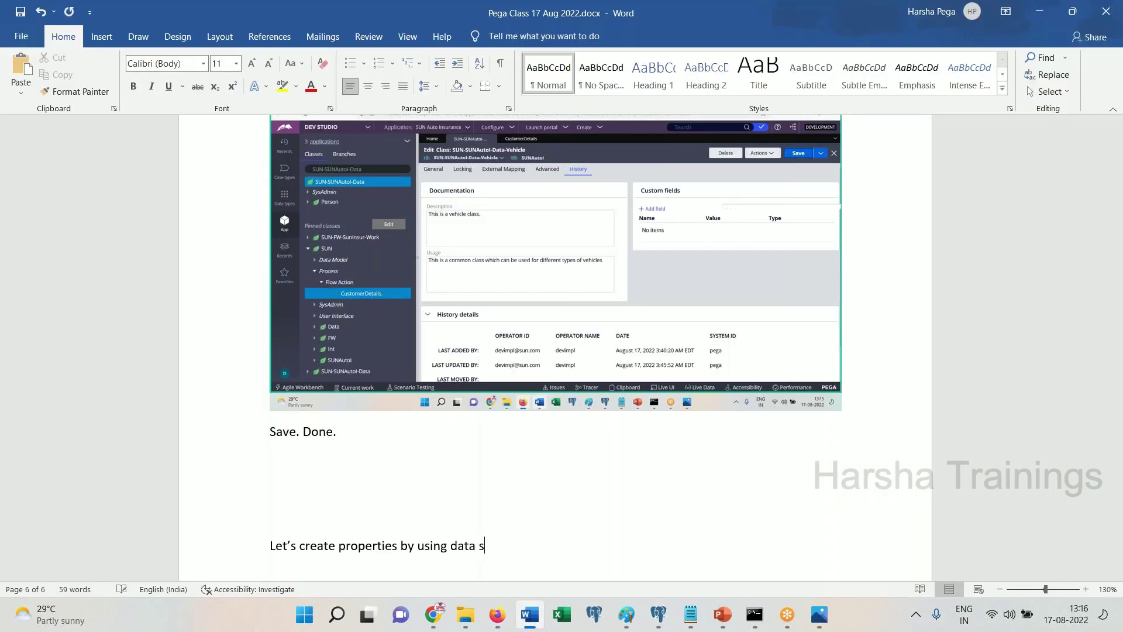
pyautogui.press('BackSpace')
pyautogui.write('r wizard')
pyautogui.hotkey('ctrl', 'v')
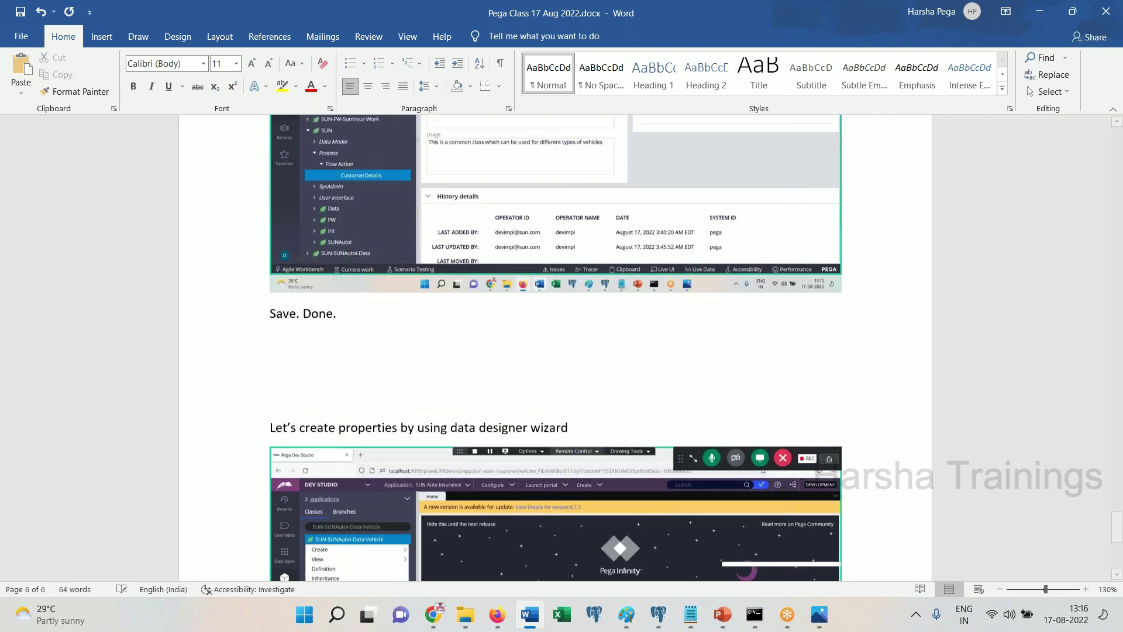
pyautogui.hotkey('alt', 'Tab')
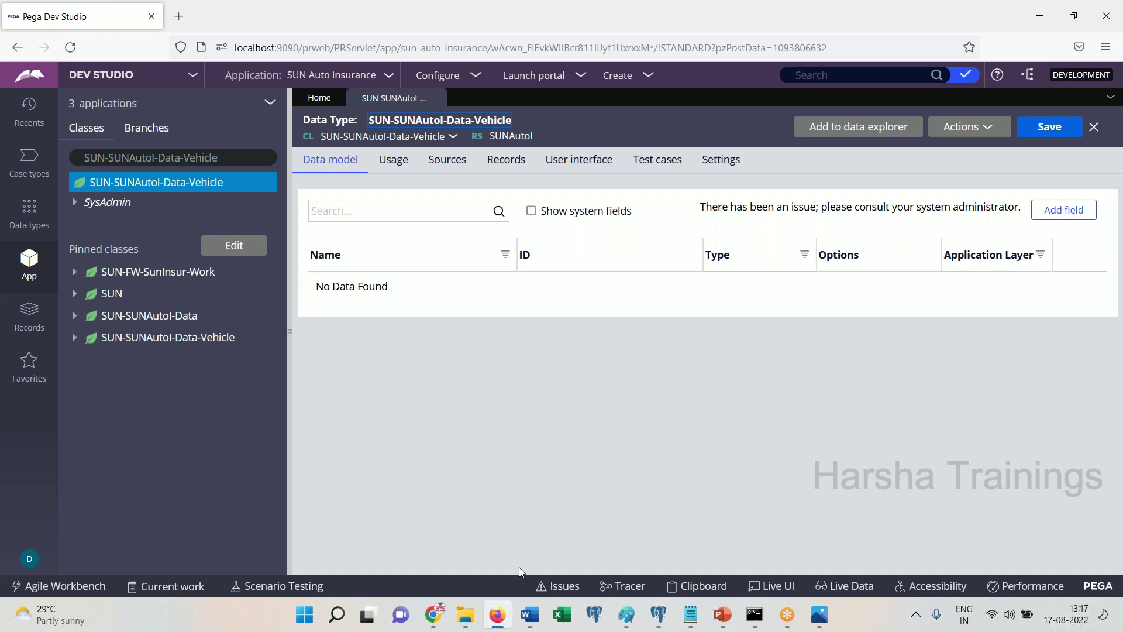
pyautogui.click(529, 614)
# Start adding a field to the Vehicle data type and note 'Click on add field' in Word
pyautogui.scroll(-5, 556, 351)
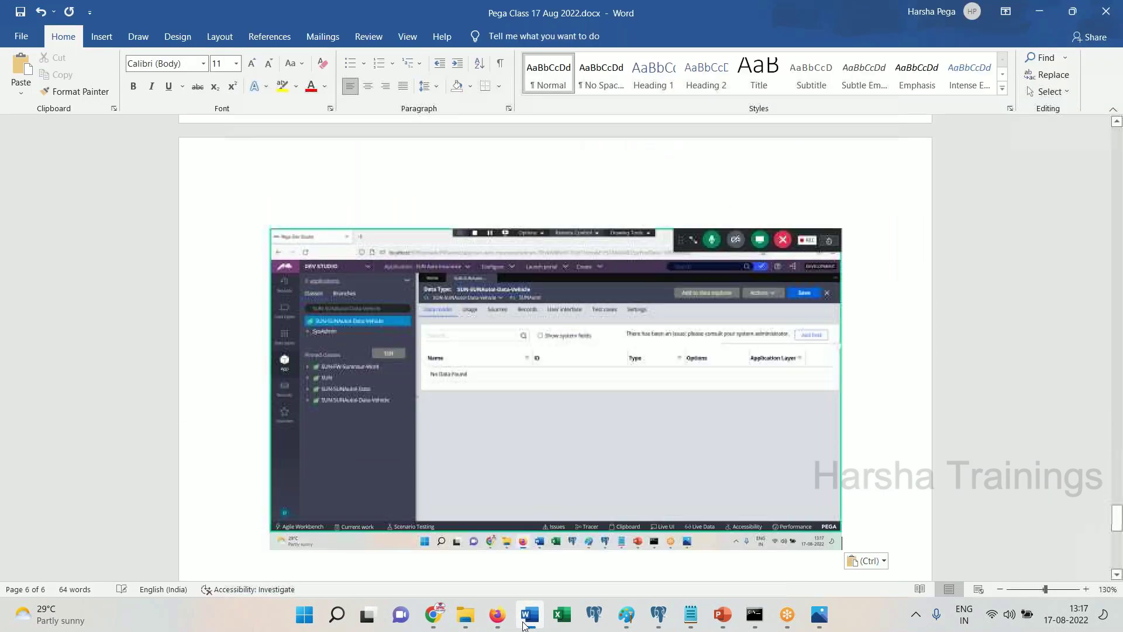
pyautogui.click(497, 614)
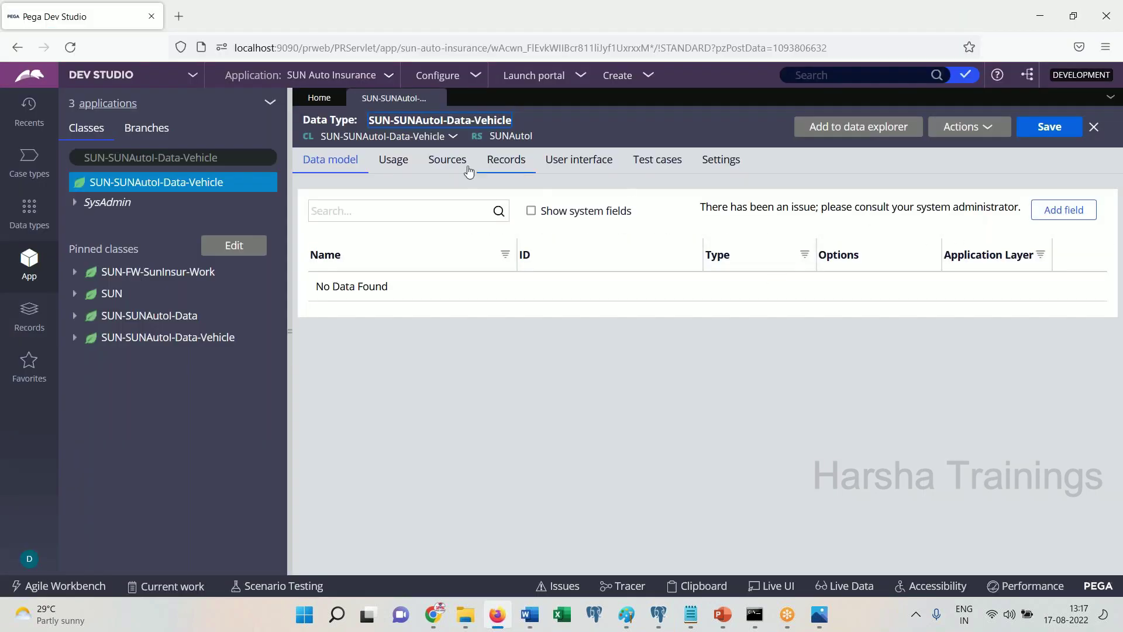
pyautogui.click(1084, 213)
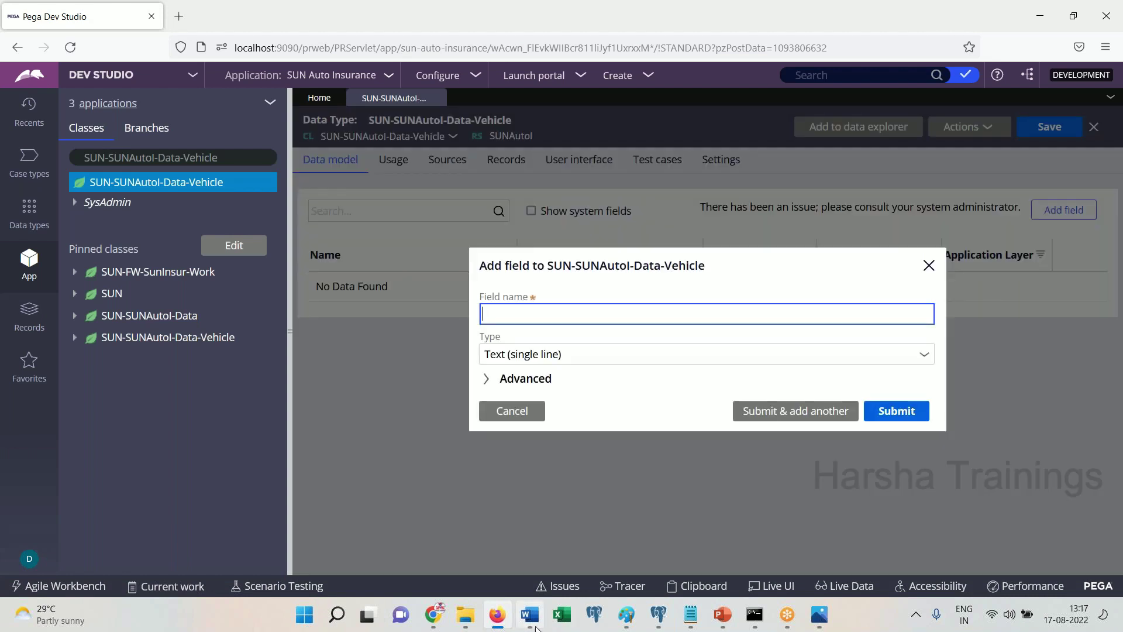
pyautogui.click(532, 624)
pyautogui.write('Click on a')
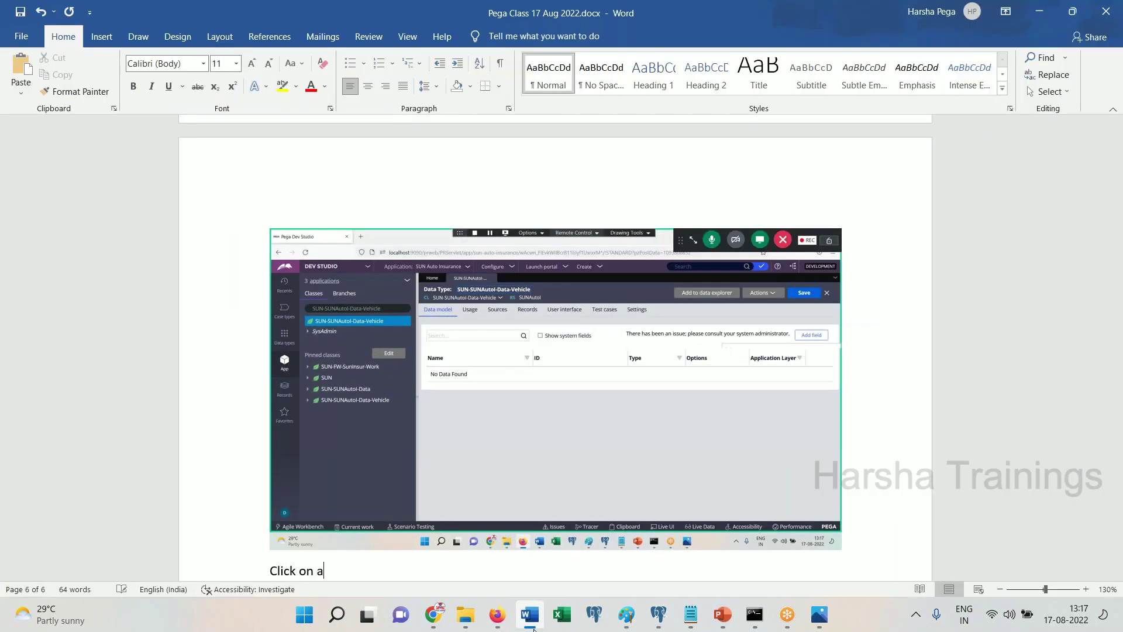
pyautogui.write('dd field')
pyautogui.press('Return')
# Add the VIN text field, noting 'Submit and add another', and submit to add another
pyautogui.click(530, 625)
pyautogui.click(617, 300)
pyautogui.write('VIN')
pyautogui.press('Tab')
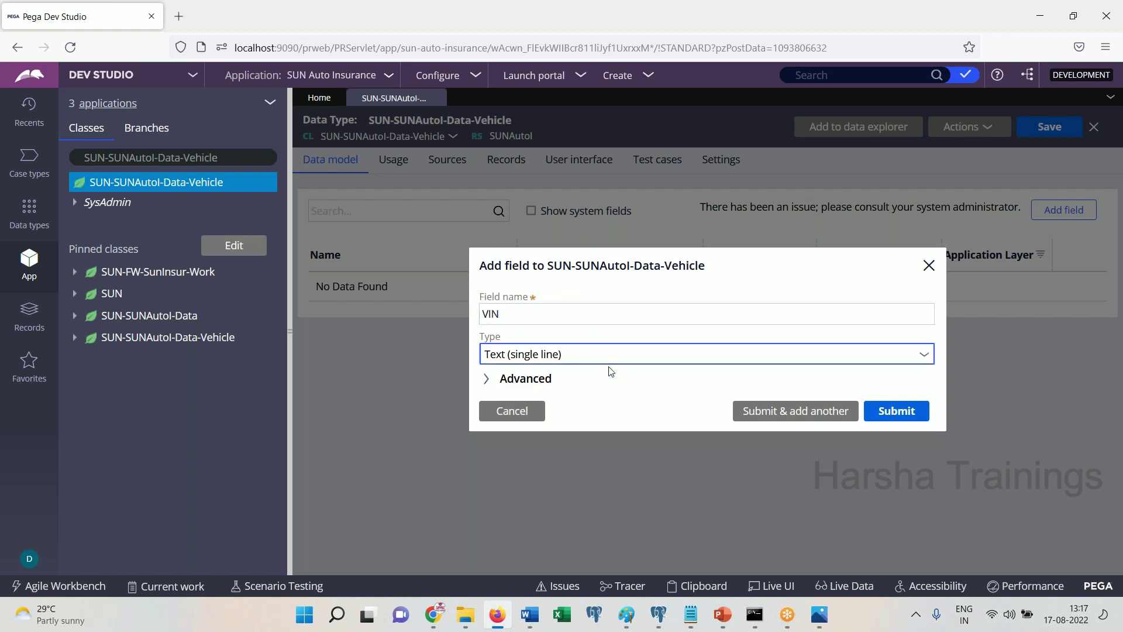
pyautogui.click(541, 610)
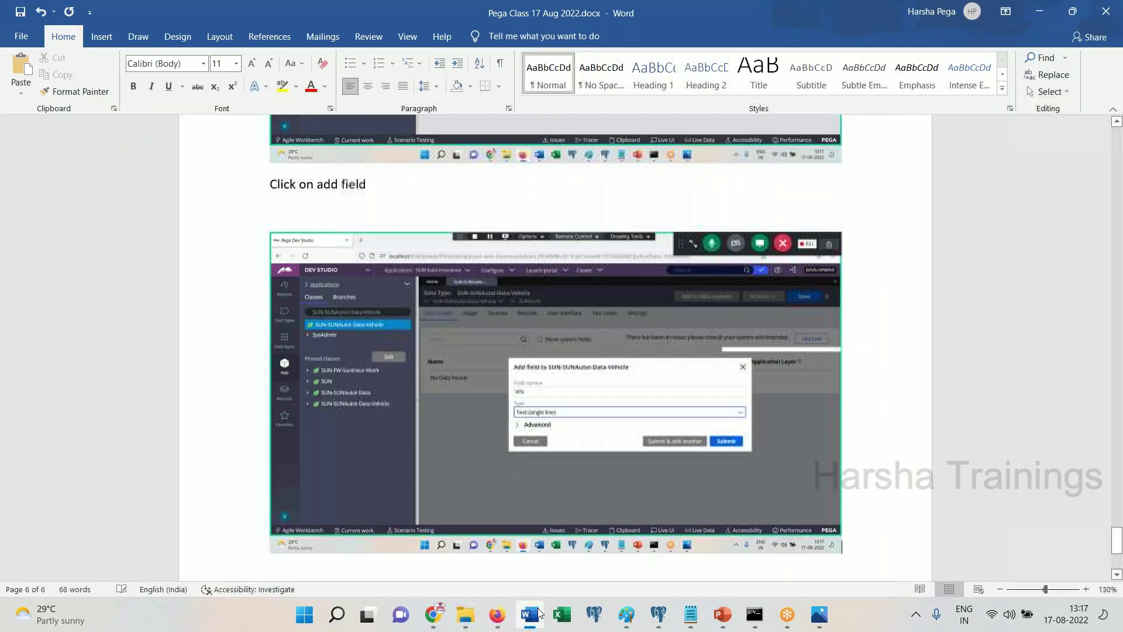
pyautogui.press('Return')
pyautogui.write('Submit and add another')
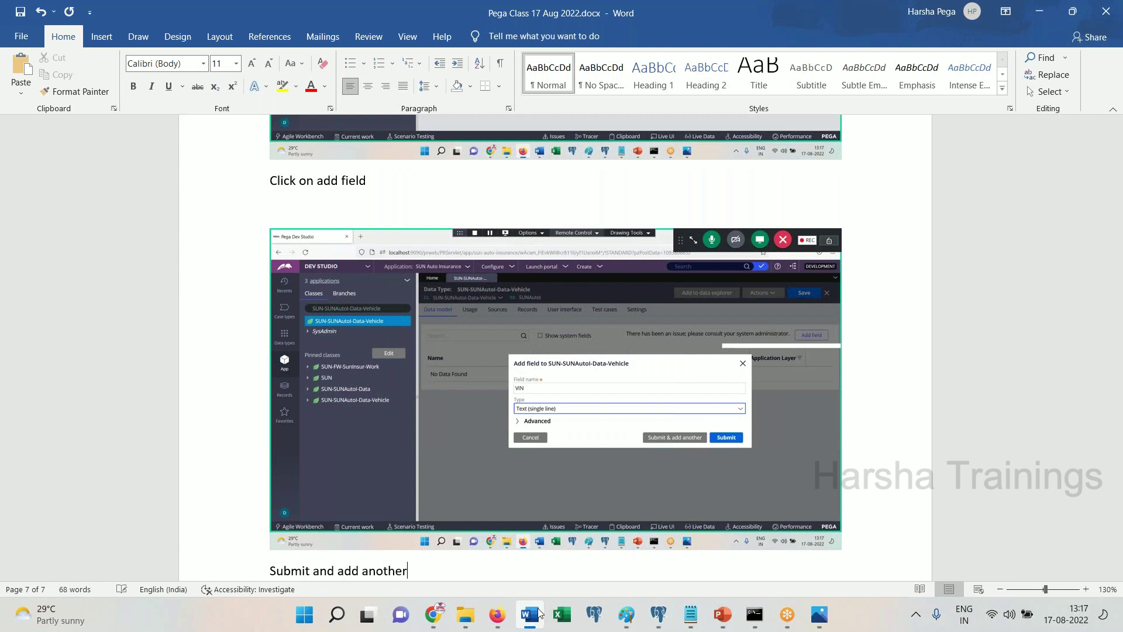
pyautogui.press('Return')
pyautogui.click(539, 612)
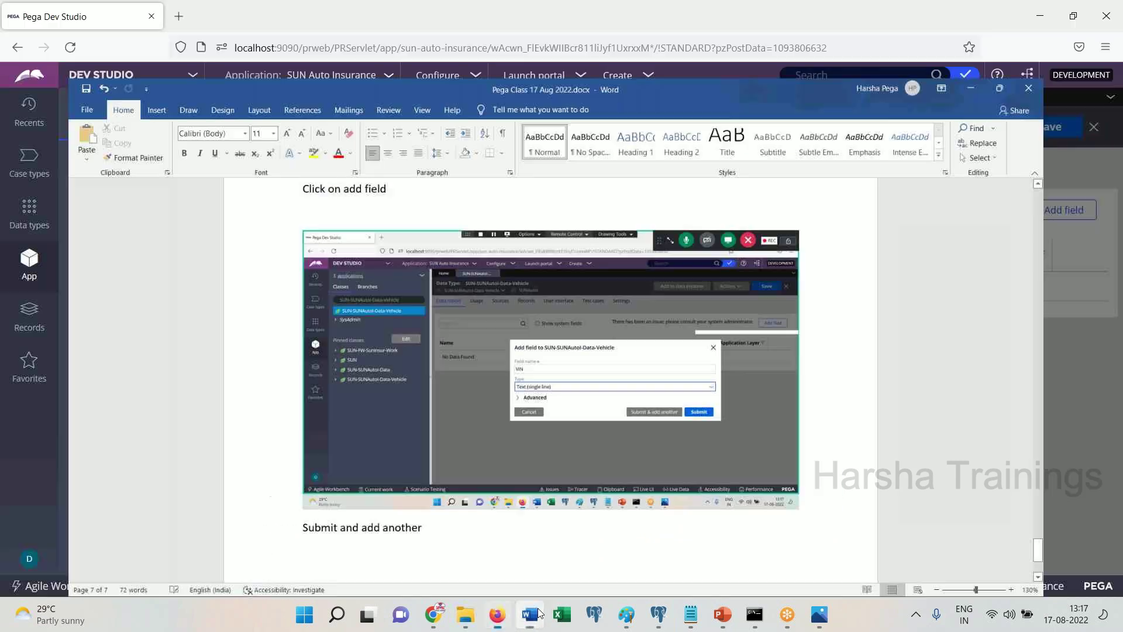
pyautogui.click(824, 412)
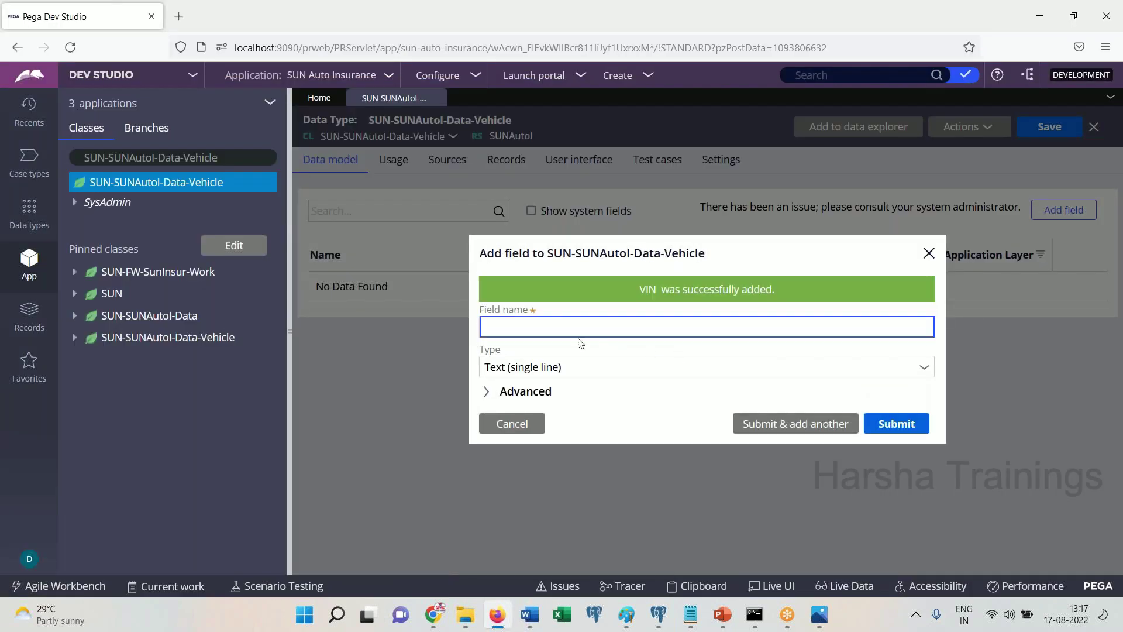
# Add the Manufacturing Company and Model text fields to the Vehicle data type
pyautogui.write('Manufacturing Company')
pyautogui.press('Tab')
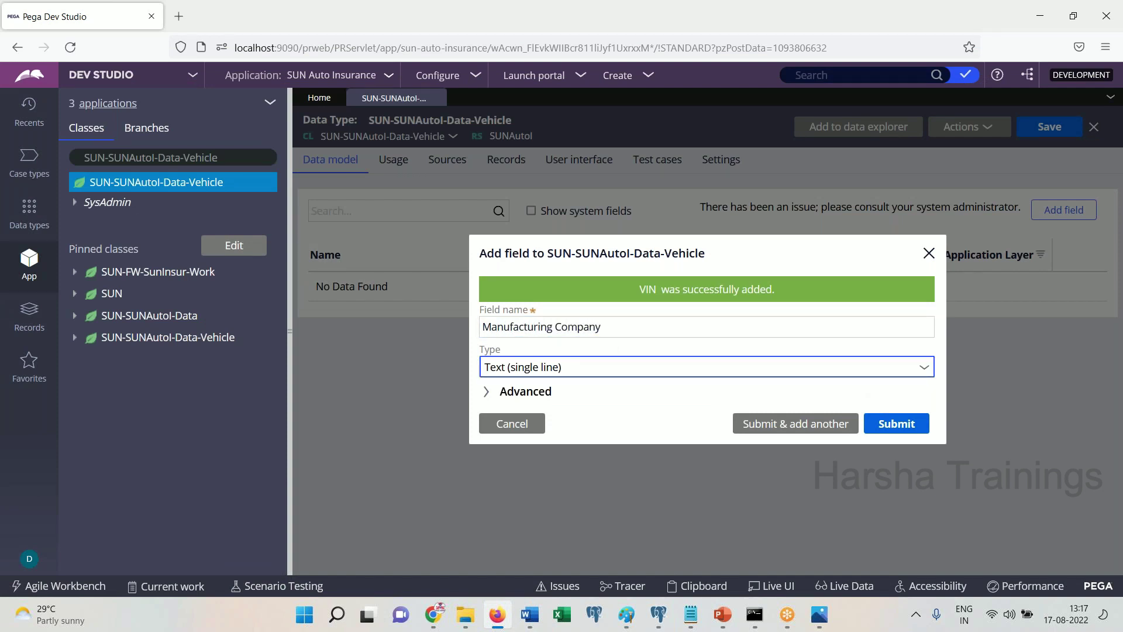
pyautogui.click(533, 614)
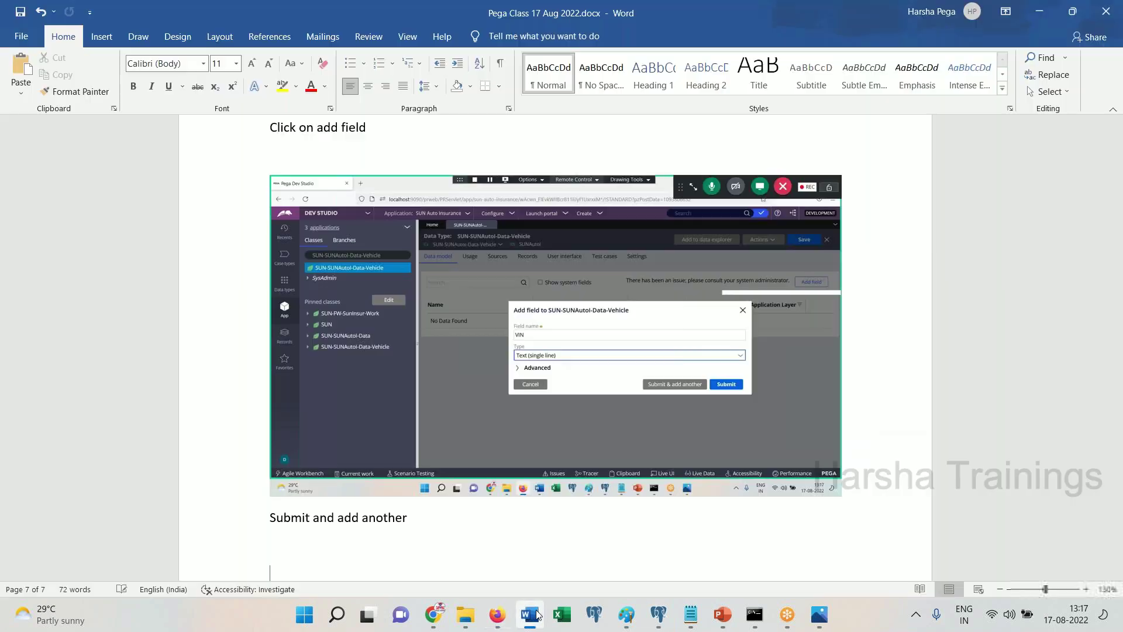
pyautogui.click(534, 614)
pyautogui.click(772, 423)
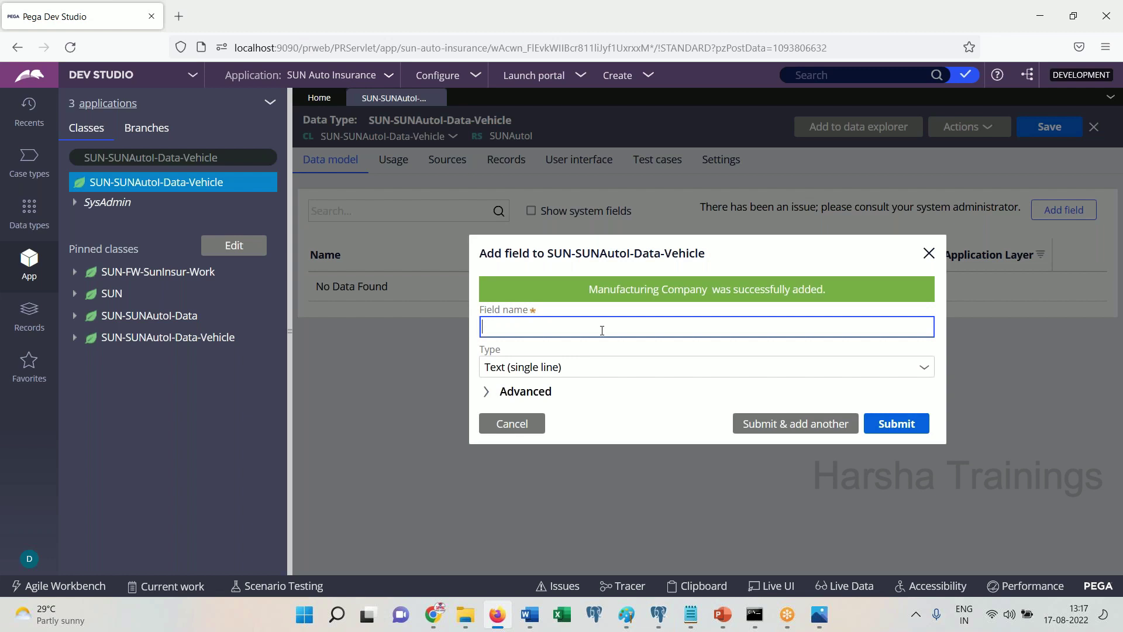
pyautogui.write('Model')
pyautogui.press('Tab')
pyautogui.click(530, 614)
pyautogui.click(534, 617)
pyautogui.click(784, 424)
# Add Manufacturing Year as an Integer field and begin typing the next field name
pyautogui.write('Manufacturing Year')
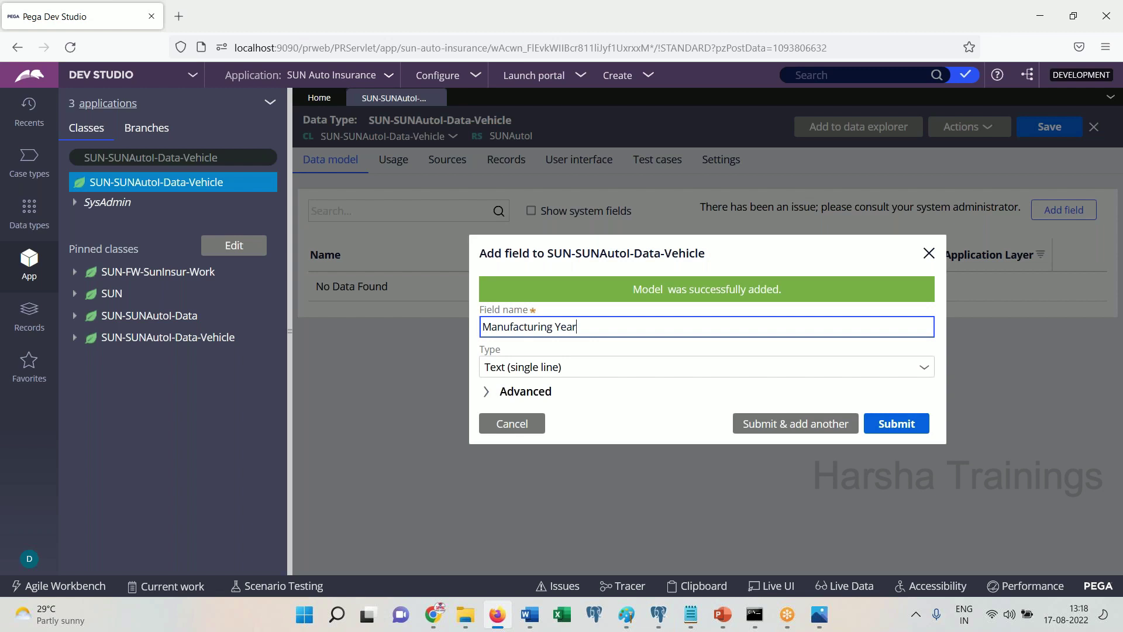
pyautogui.click(653, 369)
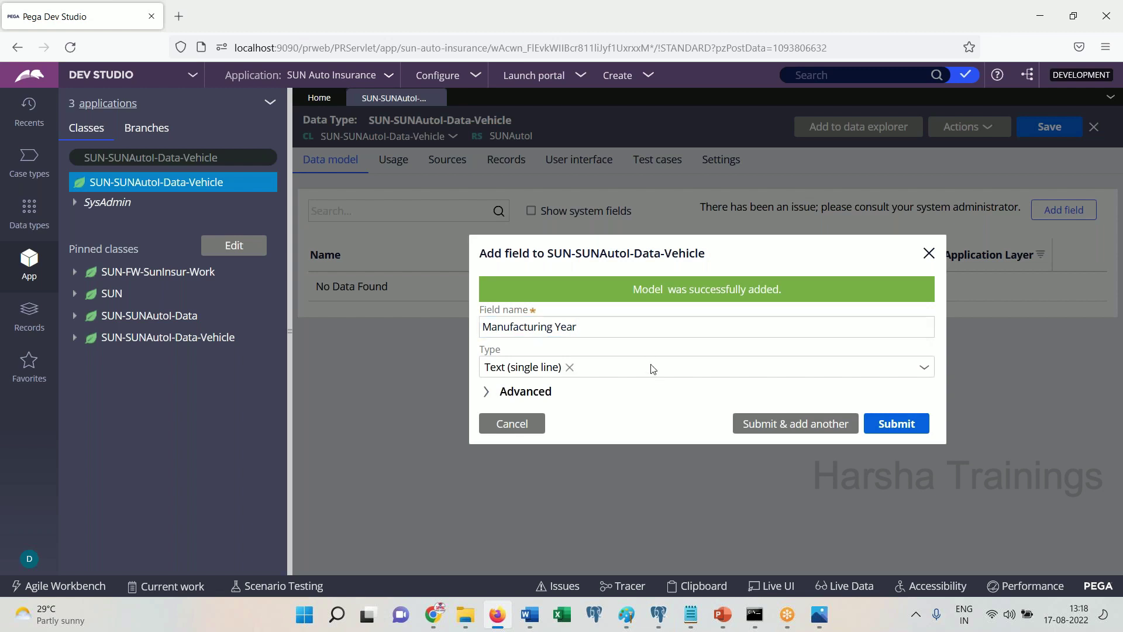
pyautogui.click(707, 370)
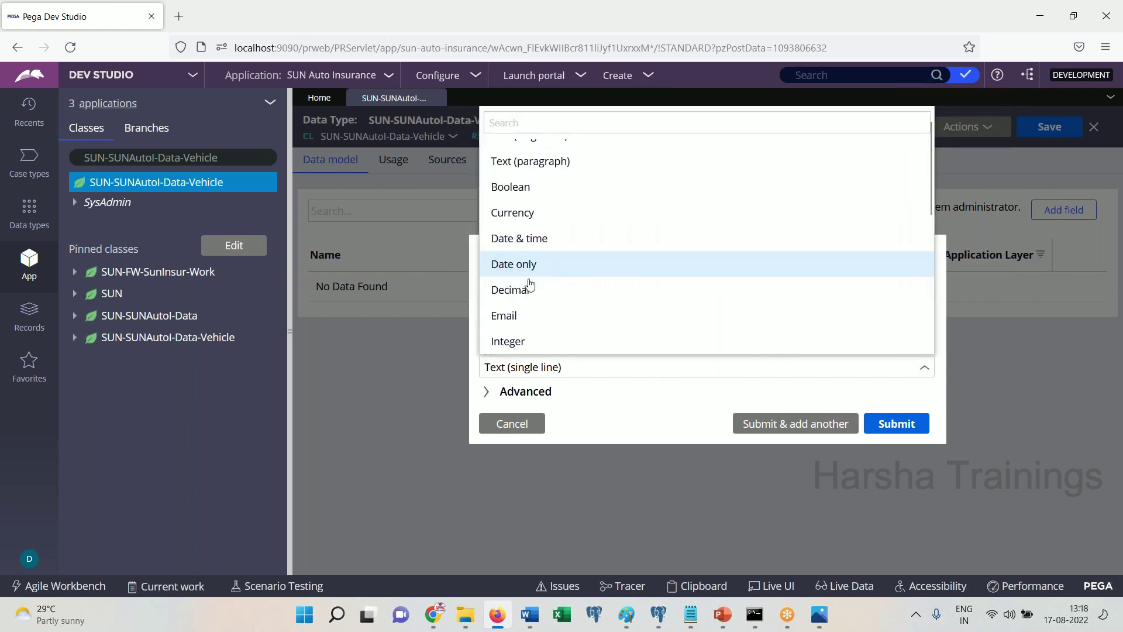
pyautogui.click(551, 350)
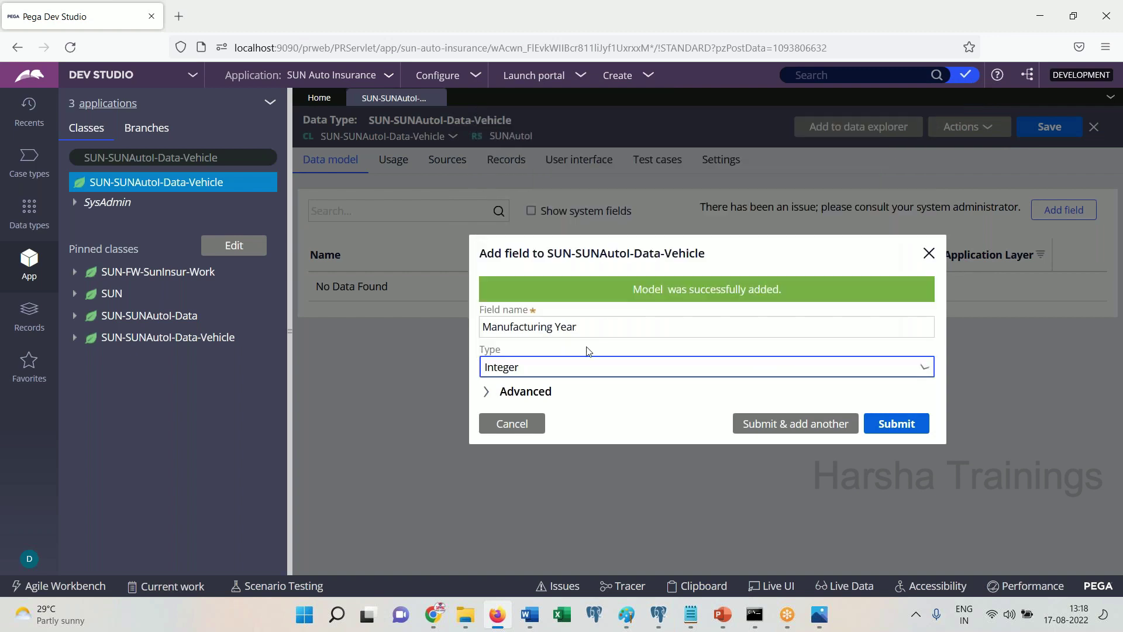
pyautogui.click(531, 624)
pyautogui.click(531, 623)
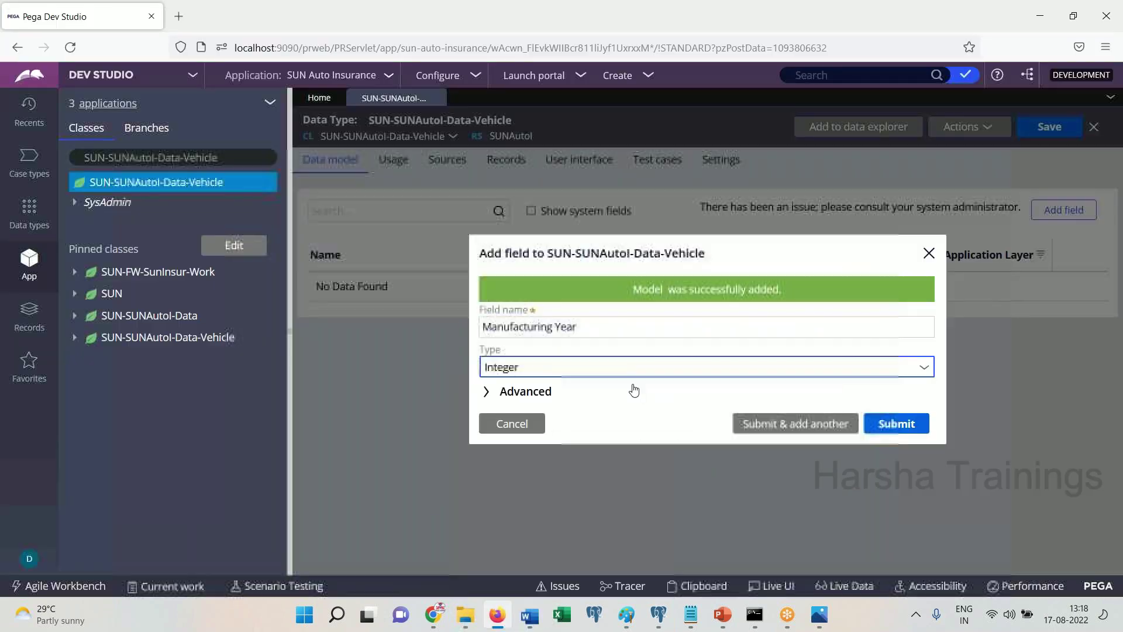
pyautogui.click(798, 422)
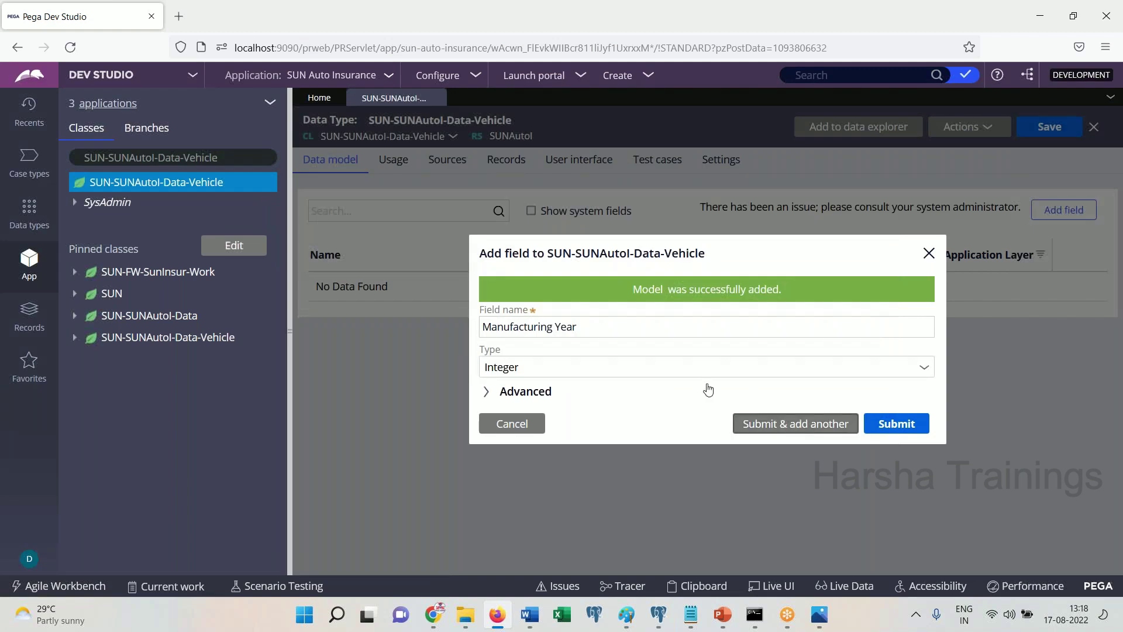
pyautogui.write('Vechil')
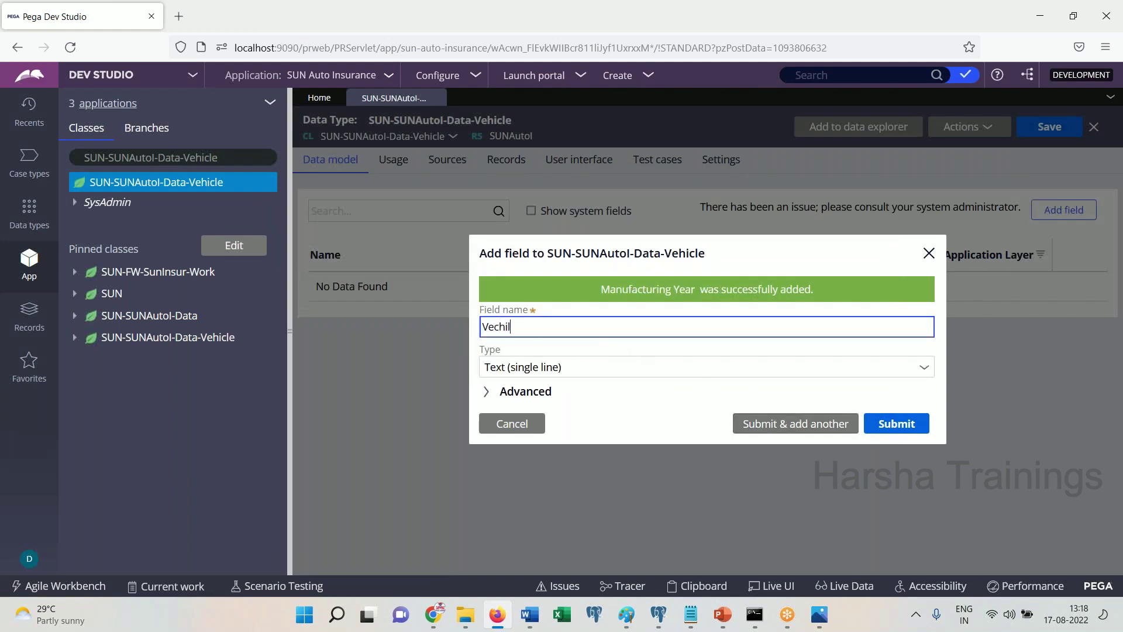
# Make Vechile Type a Picklist field displayed as a drop-down list
pyautogui.press('Tab')
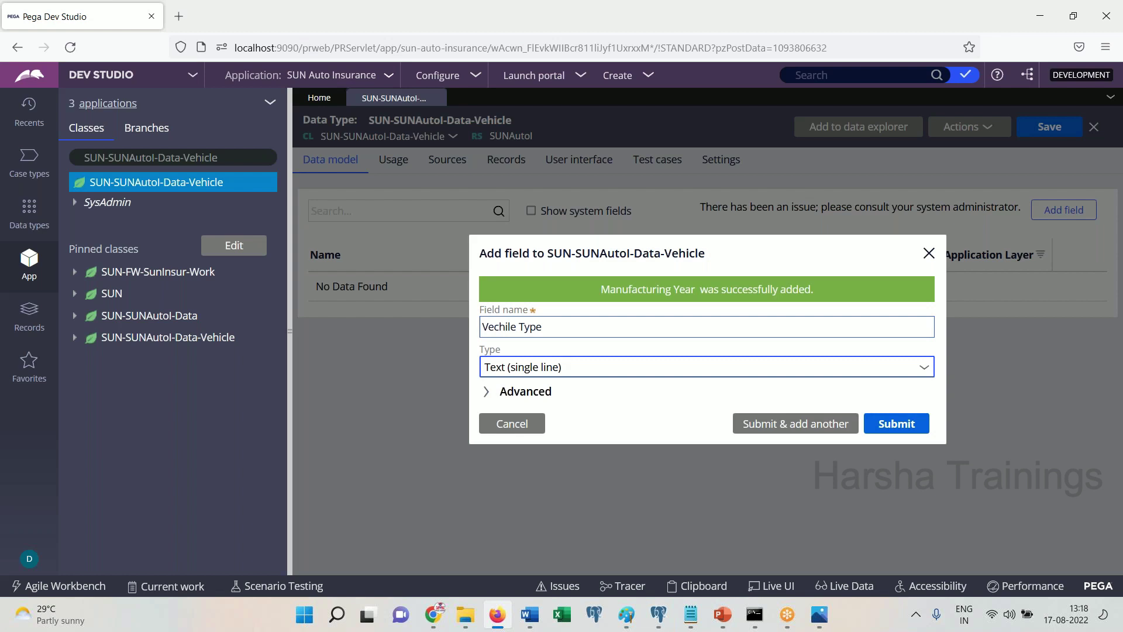
pyautogui.click(606, 377)
pyautogui.scroll(-1, 580, 348)
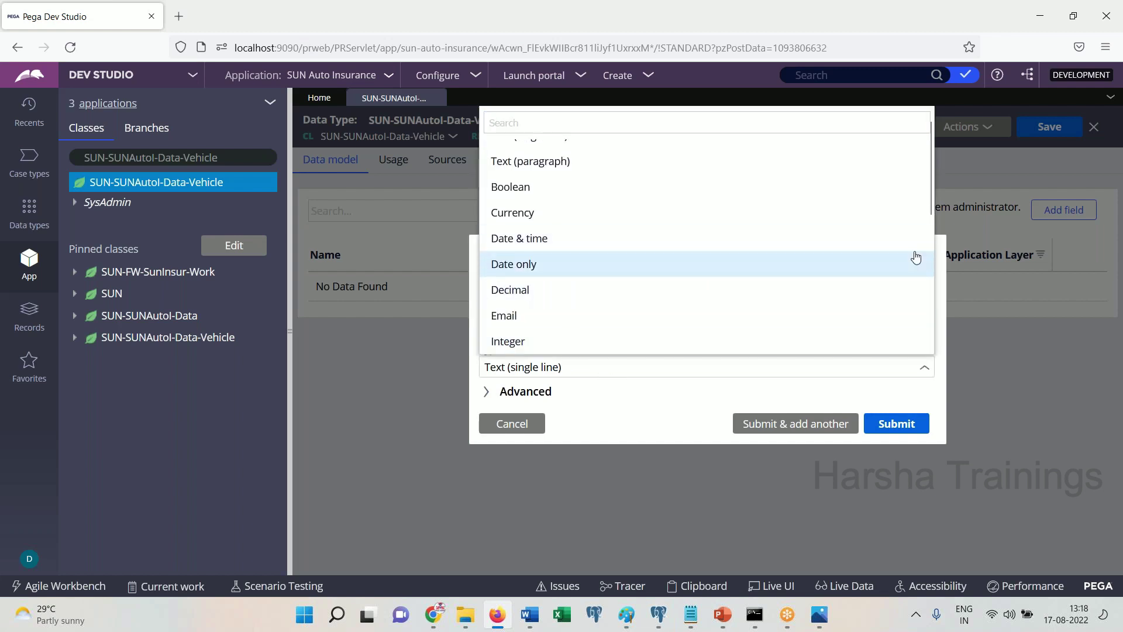
pyautogui.moveTo(931, 194); pyautogui.dragTo(927, 268)
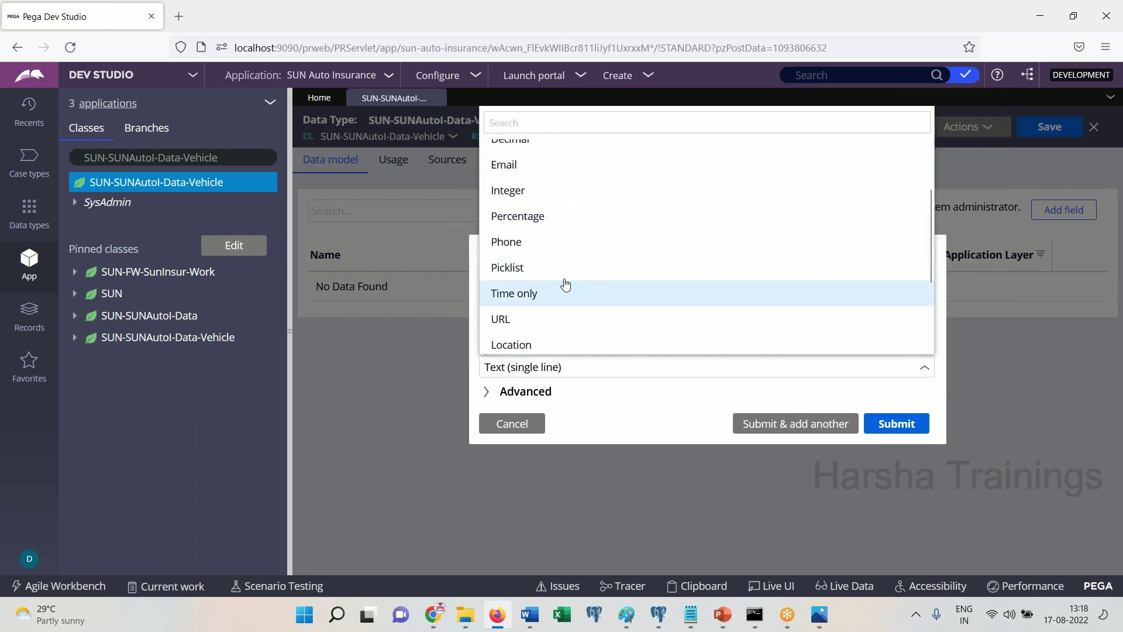
pyautogui.click(531, 274)
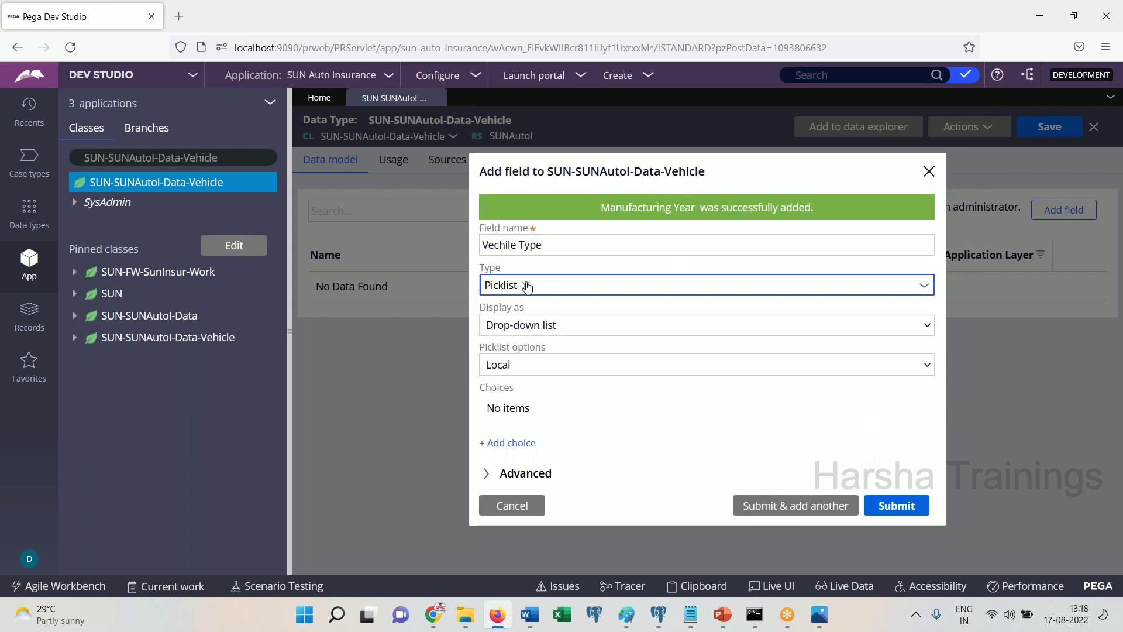
pyautogui.click(541, 326)
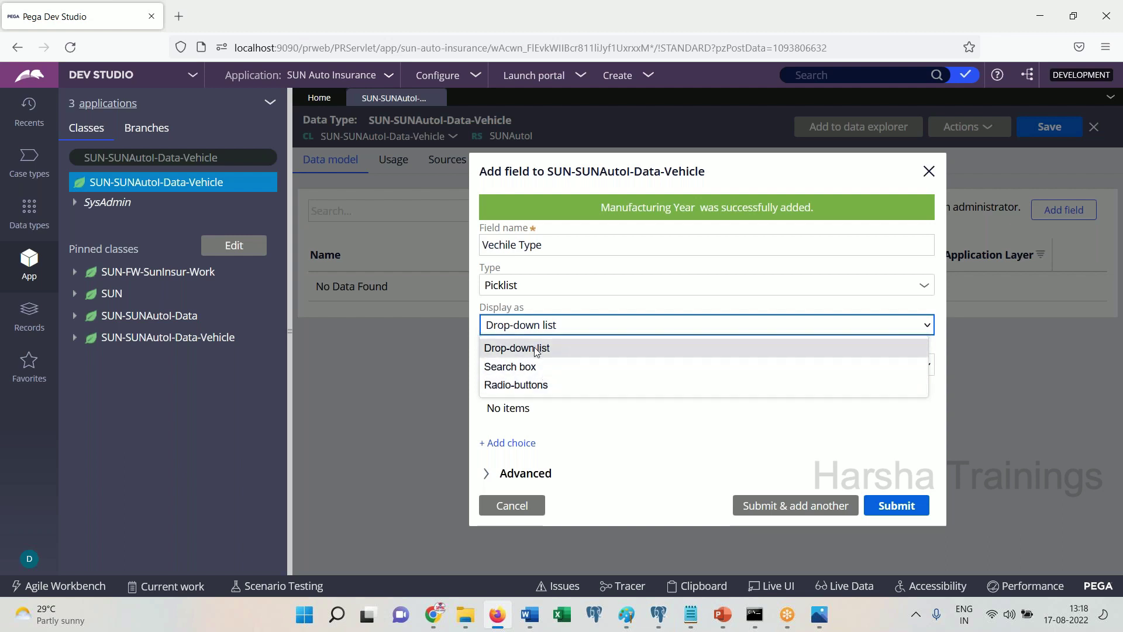
pyautogui.click(535, 348)
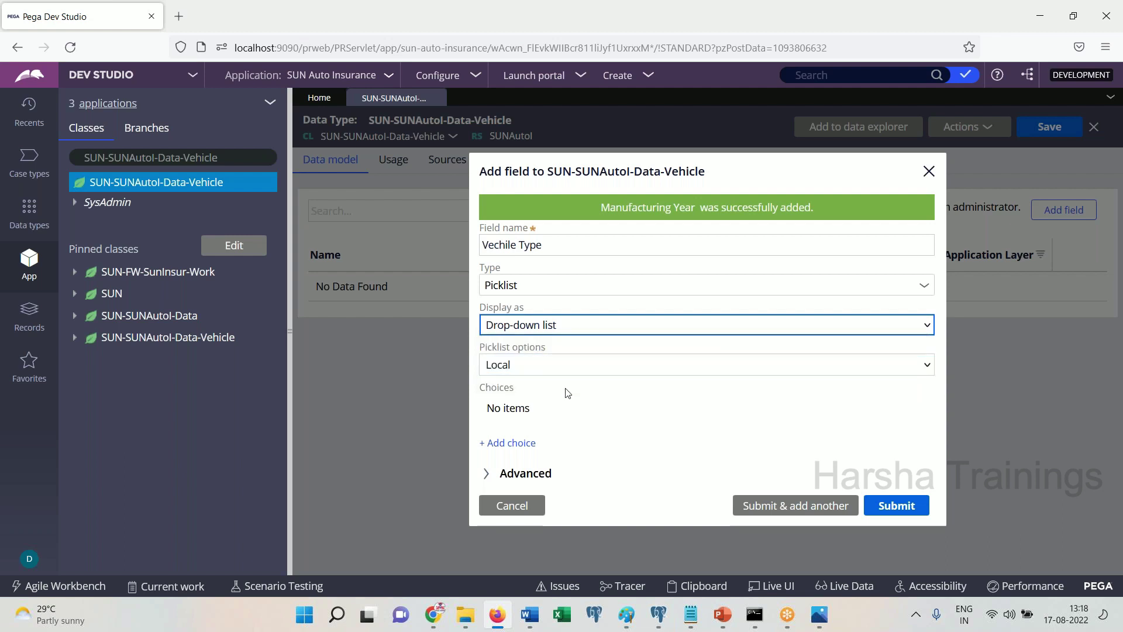
# Set the picklist source to Local
pyautogui.click(533, 615)
pyautogui.click(532, 615)
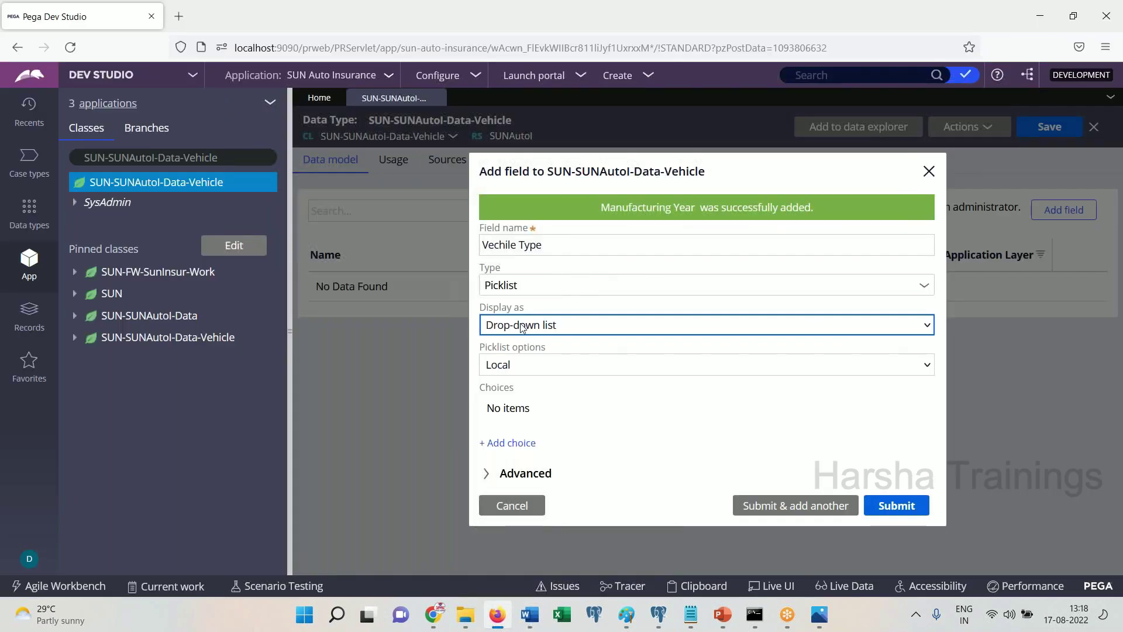
pyautogui.click(513, 370)
pyautogui.click(538, 388)
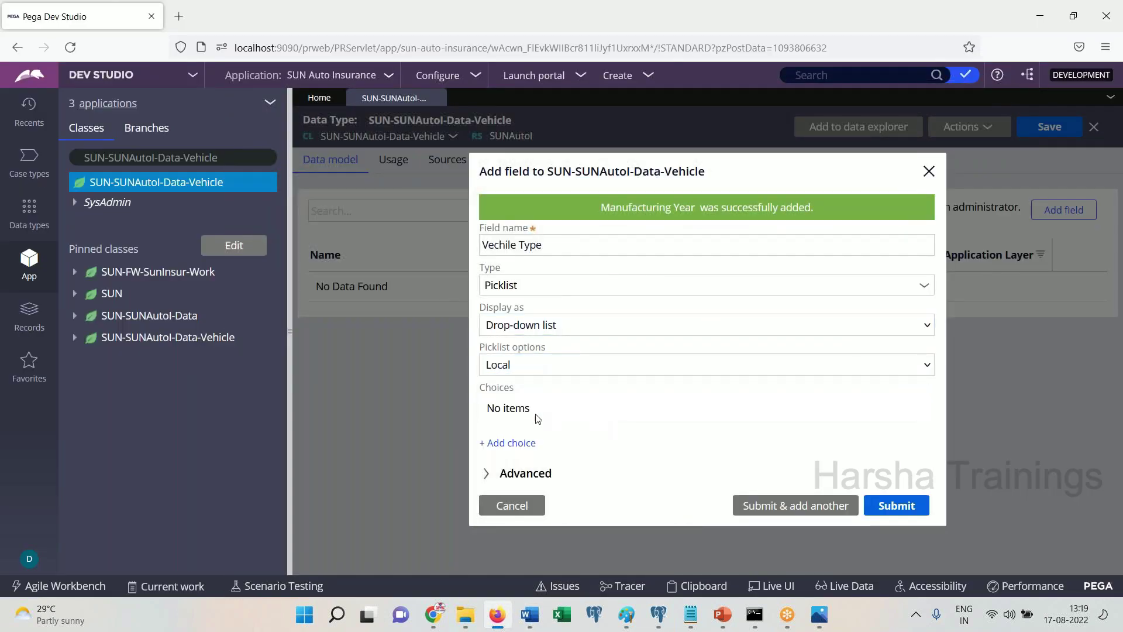
# Add the choices Two Wheeler, Four Wheeler and Heavy Trucks, fixing the typo in Heavy Trucks
pyautogui.click(535, 443)
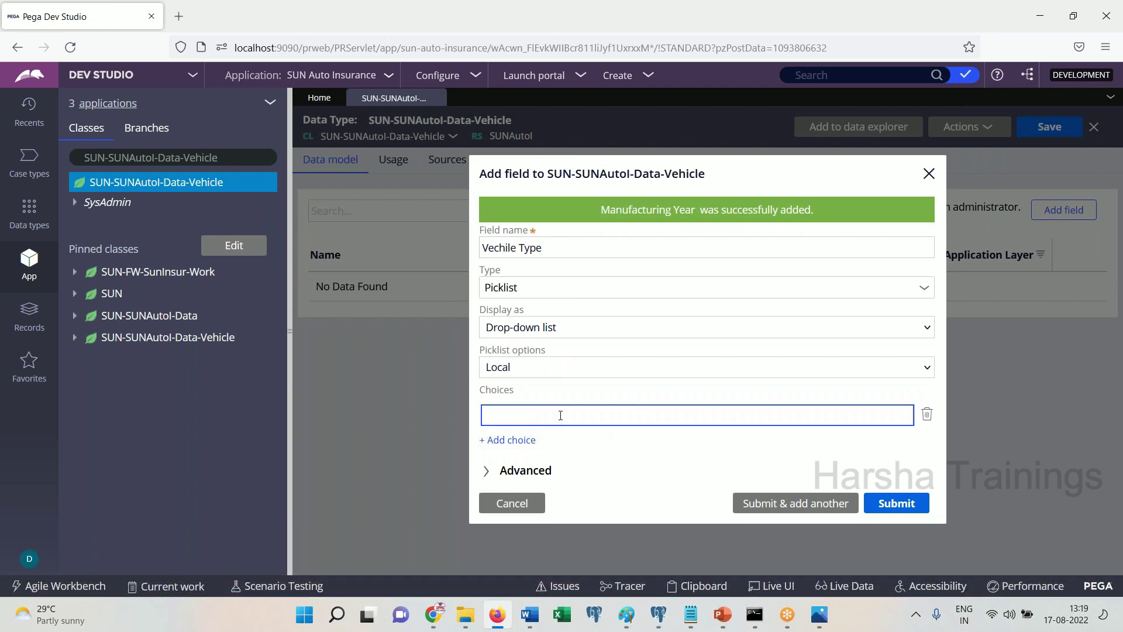
pyautogui.write('Two Wheeler')
pyautogui.click(508, 440)
pyautogui.write('Four Whee')
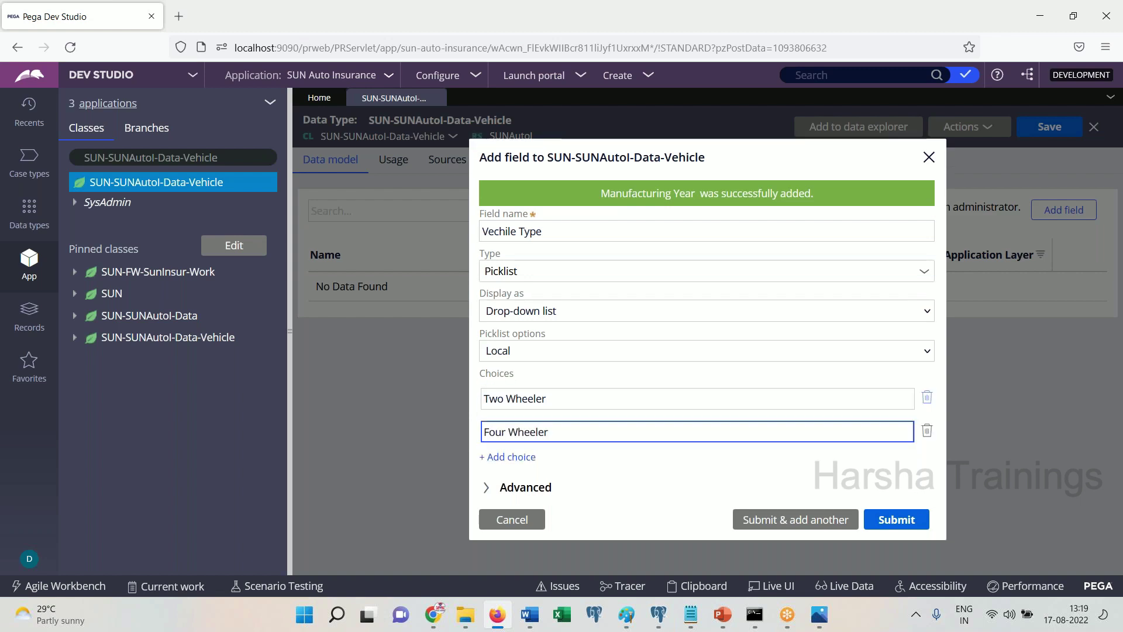
pyautogui.write('ler')
pyautogui.click(511, 457)
pyautogui.write('Heavy Tru')
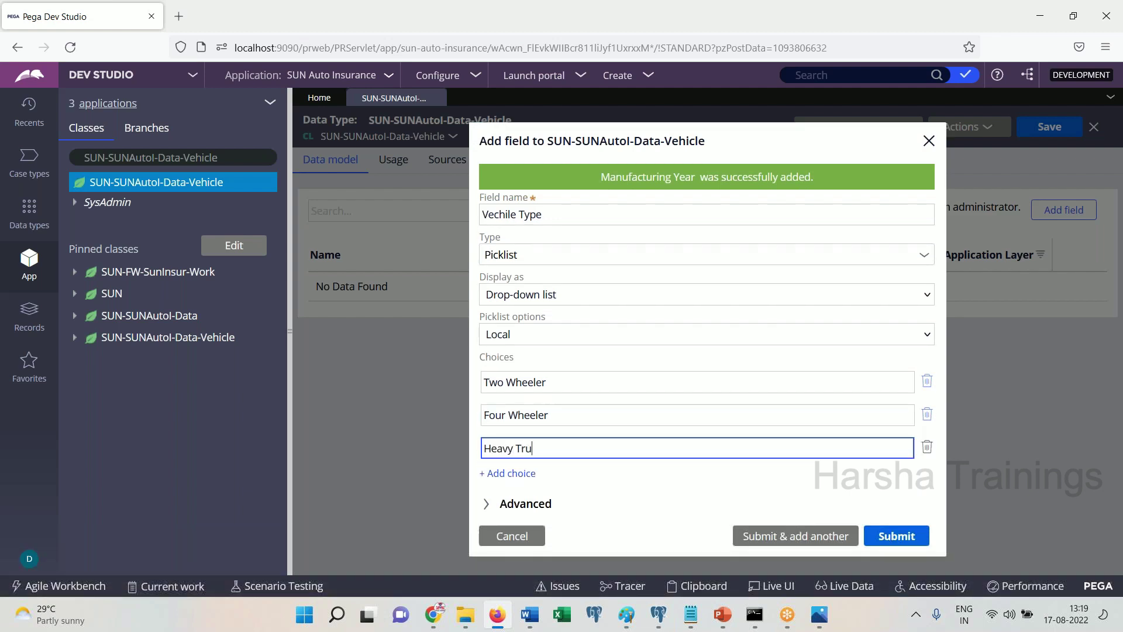
pyautogui.write('cls')
pyautogui.press('BackSpace')
pyautogui.write('ks')
pyautogui.click(567, 483)
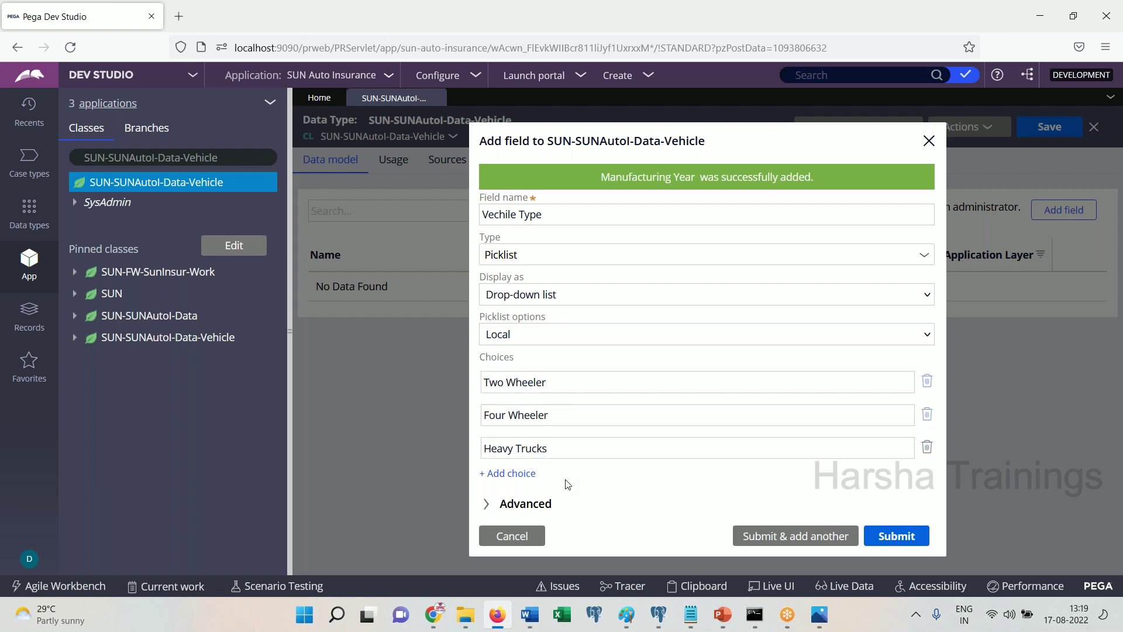
# Submit the new Vechile Type field
pyautogui.click(530, 616)
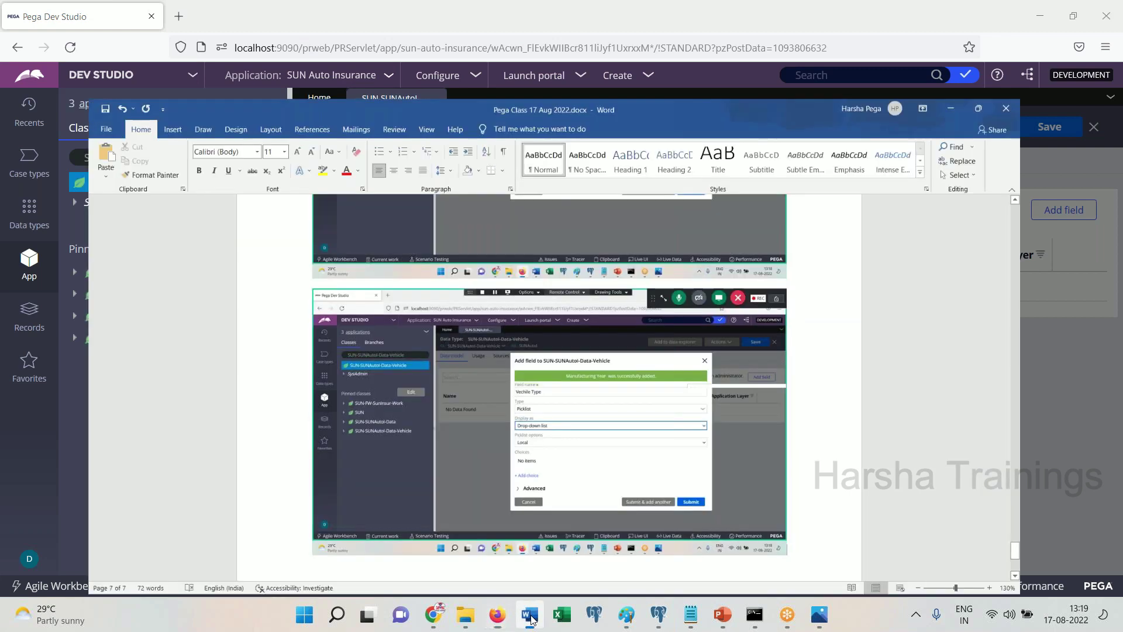
pyautogui.click(530, 616)
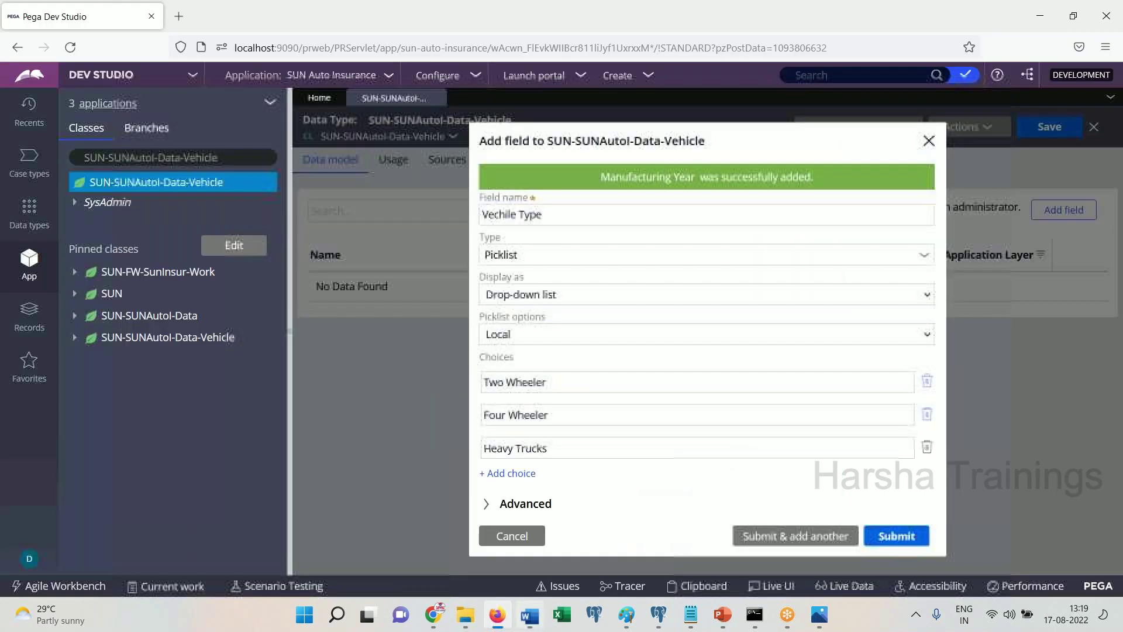
pyautogui.click(891, 537)
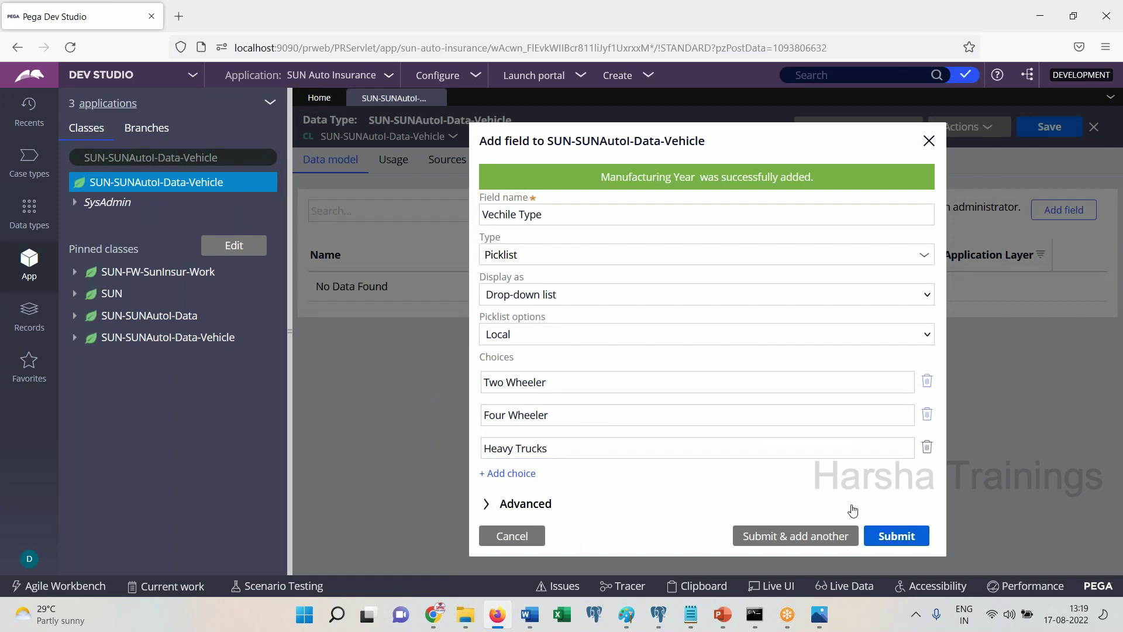
pyautogui.click(887, 537)
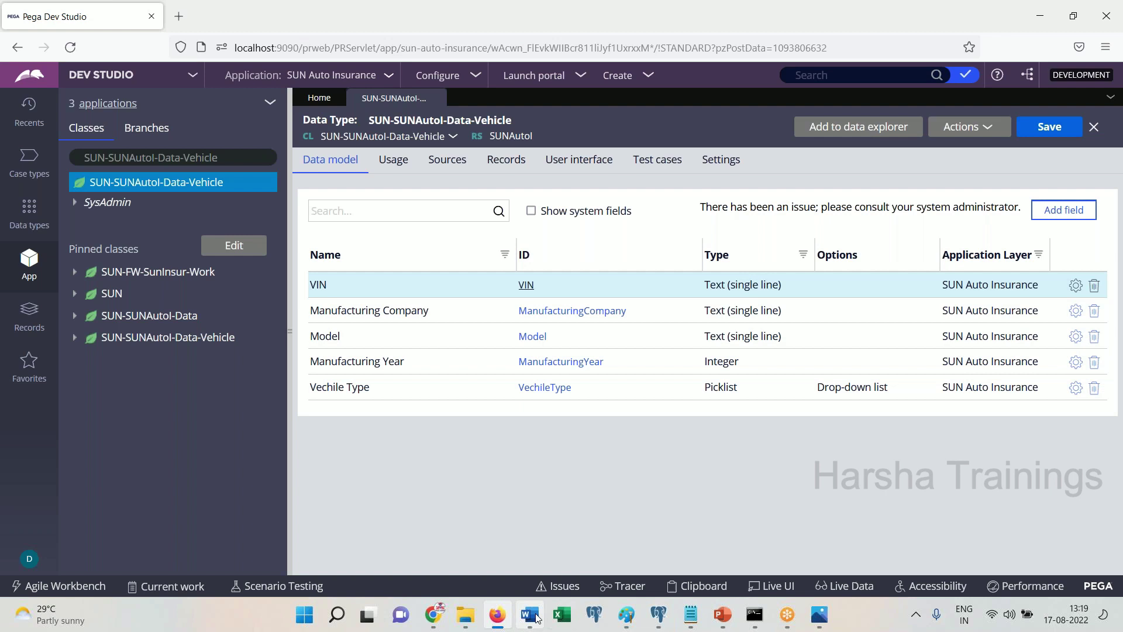
# Add another Vehicle field named Prior Insurance
pyautogui.click(529, 614)
pyautogui.click(535, 617)
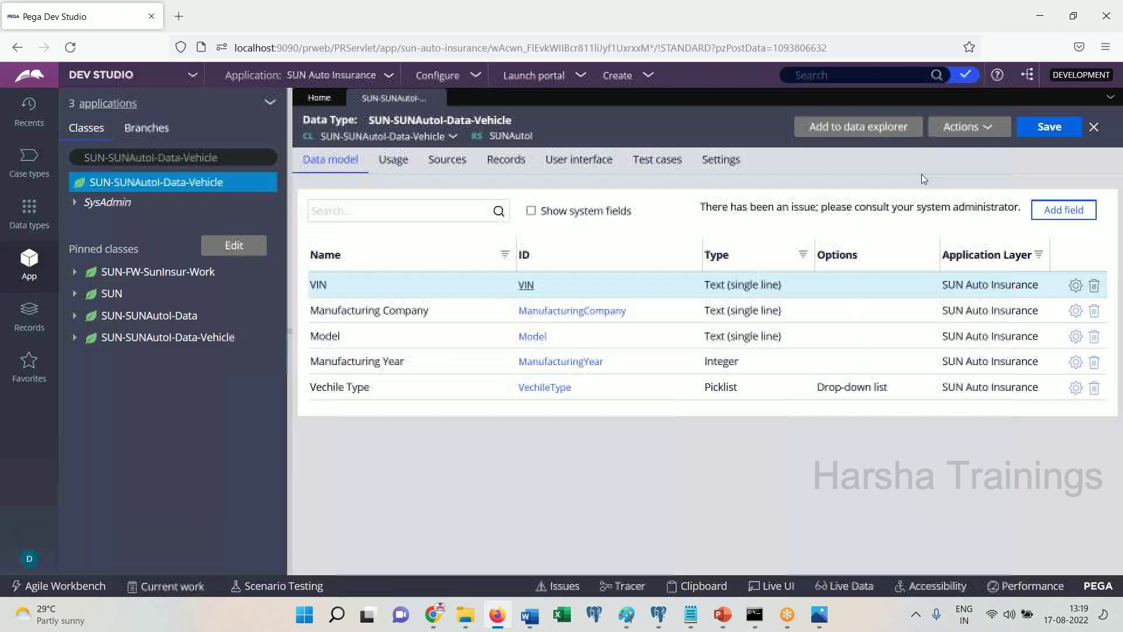
pyautogui.click(1064, 210)
pyautogui.write('Prior Ins')
pyautogui.press('BackSpace')
pyautogui.press('BackSpace')
pyautogui.press('BackSpace')
pyautogui.write('rance')
pyautogui.press('Tab')
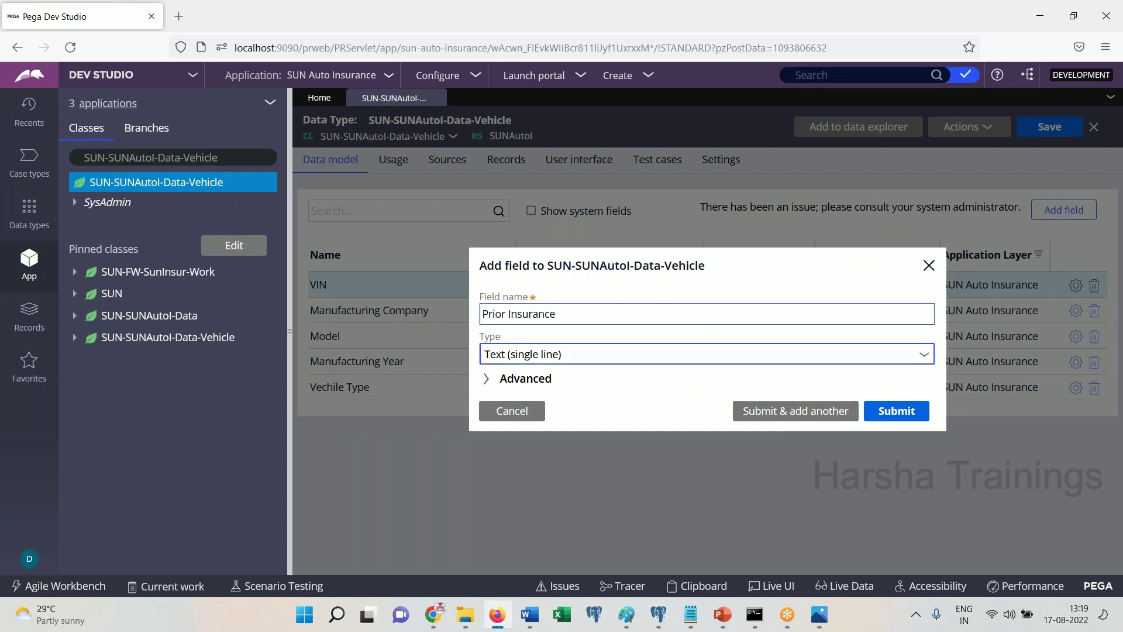
# Make Prior Insurance a Picklist displayed as radio buttons
pyautogui.click(603, 360)
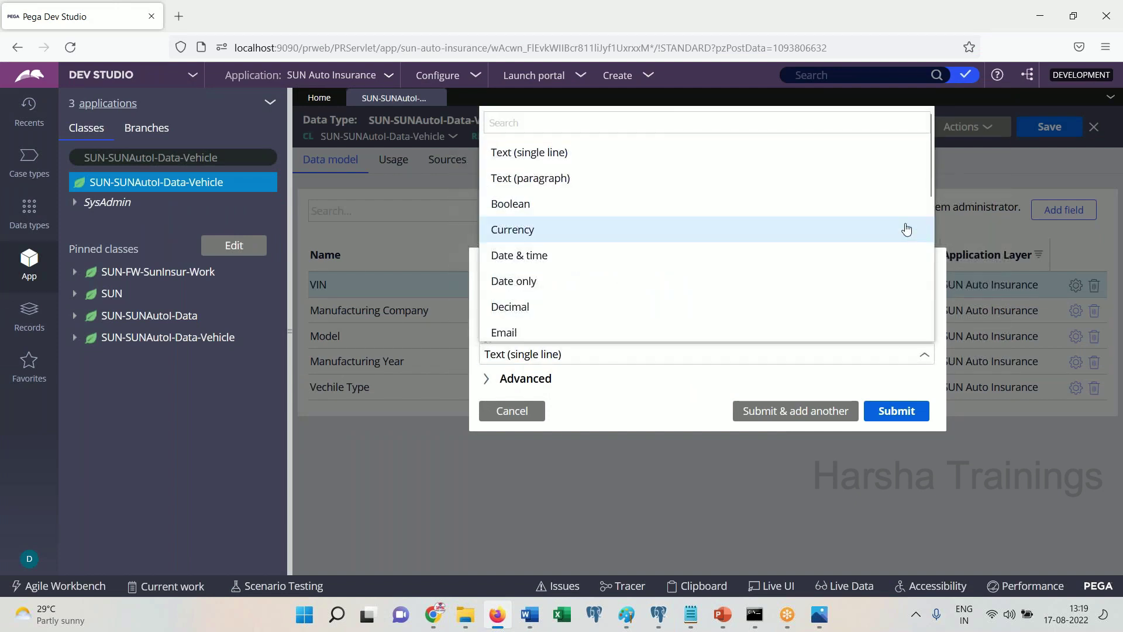
pyautogui.scroll(-1, 929, 275)
pyautogui.scroll(-3, 929, 274)
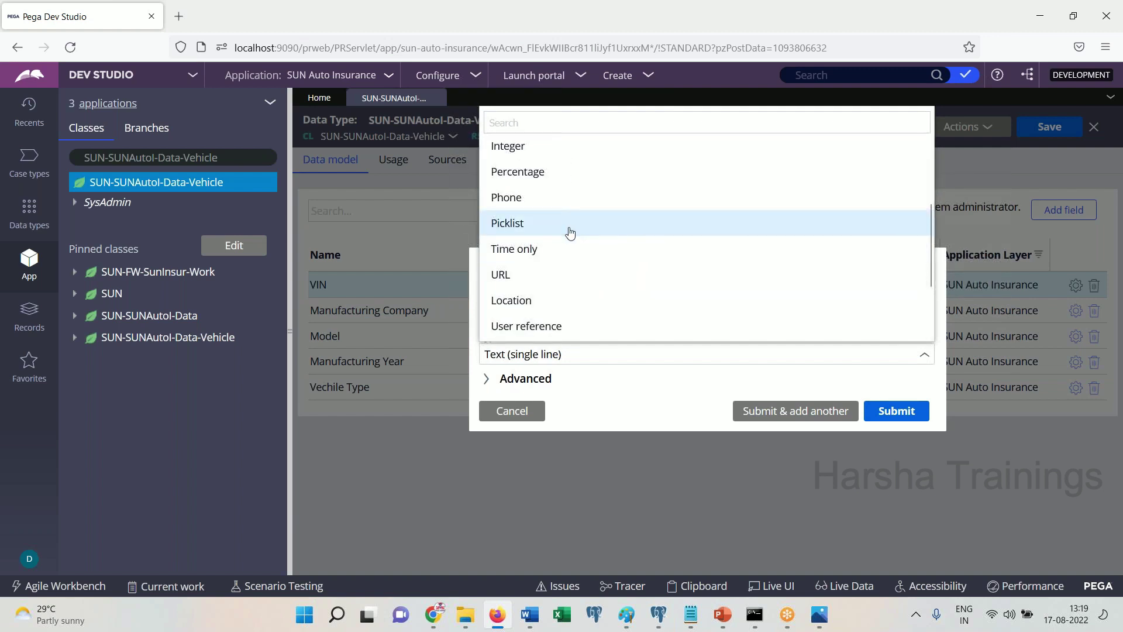
pyautogui.click(567, 226)
pyautogui.click(550, 312)
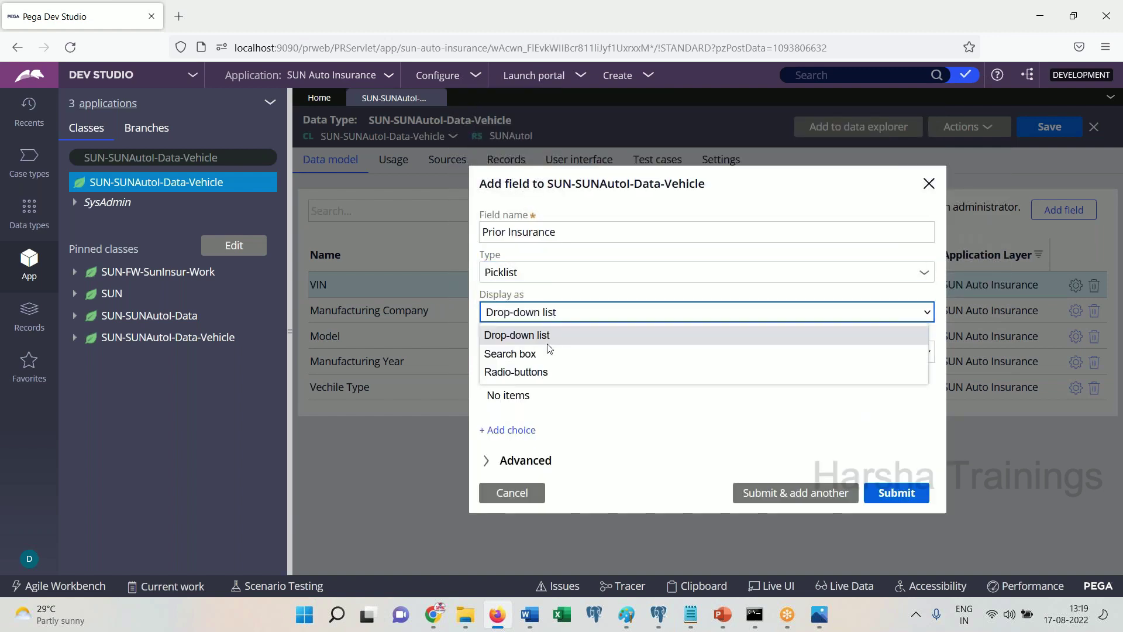
pyautogui.click(534, 373)
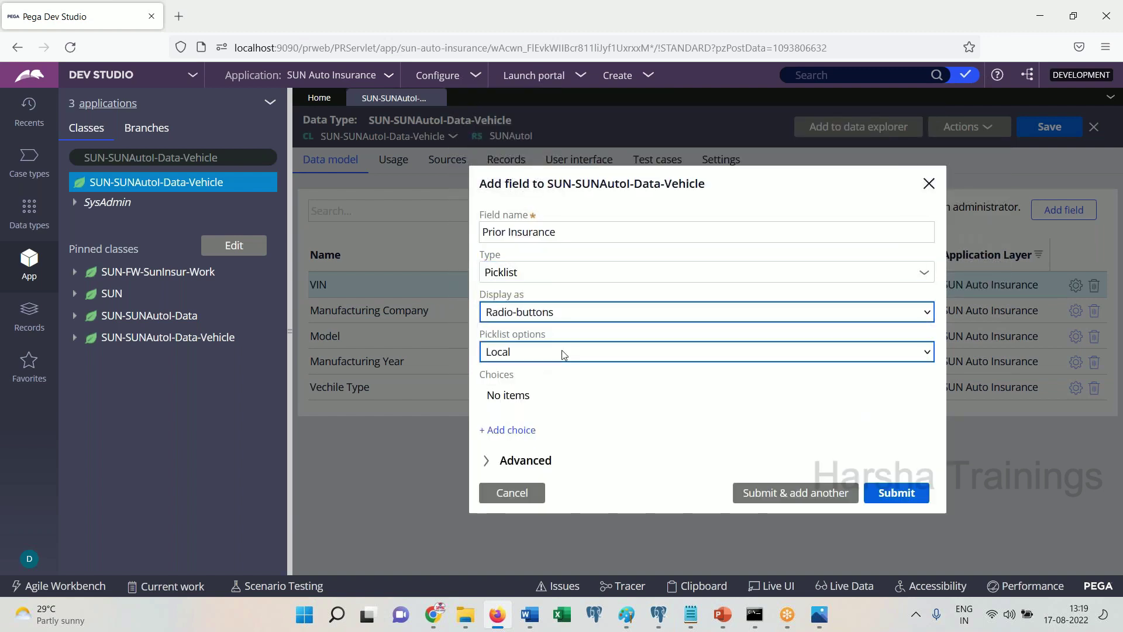
# Give the picklist the choices Yes and No and submit the field
pyautogui.click(507, 429)
pyautogui.write('Yes')
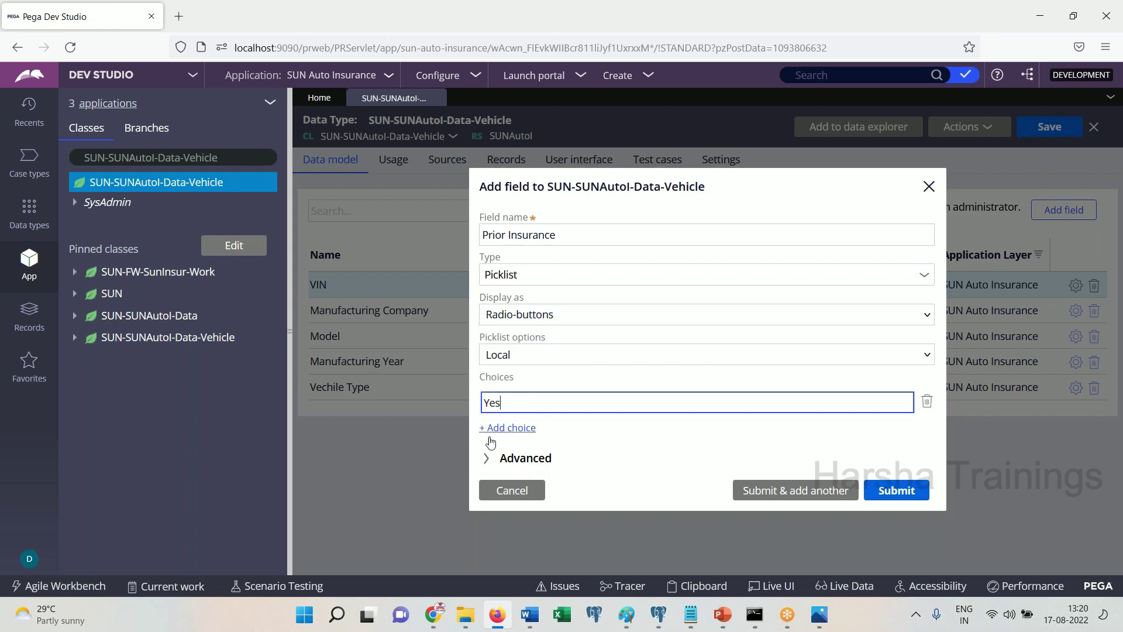
pyautogui.click(506, 428)
pyautogui.write('No')
pyautogui.doubleClick(490, 419)
pyautogui.click(878, 509)
# Add 've. Done.' to the Word notes and save the Vehicle data type
pyautogui.click(529, 614)
pyautogui.click(530, 615)
pyautogui.click(529, 616)
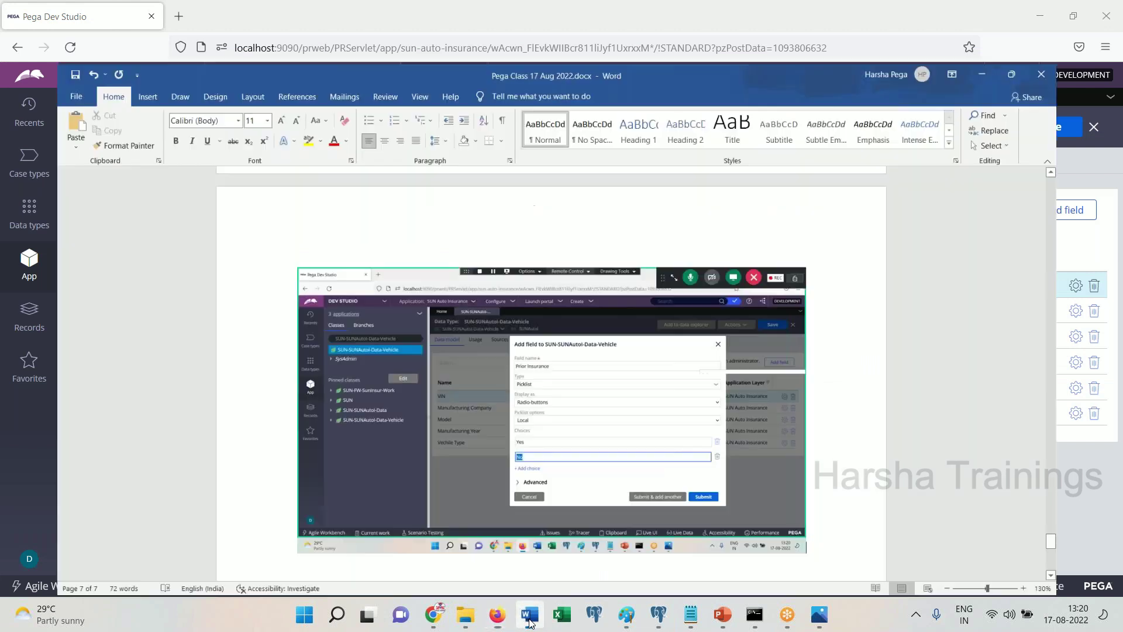
pyautogui.write('ve. Done.')
pyautogui.press('Return')
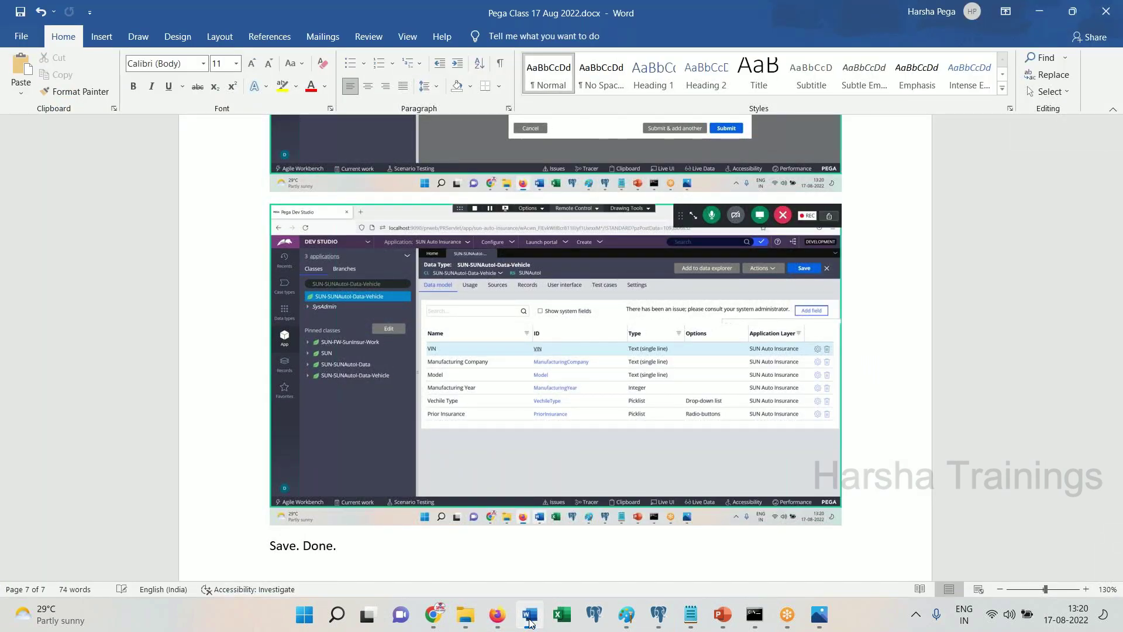
pyautogui.click(529, 614)
pyautogui.click(1049, 127)
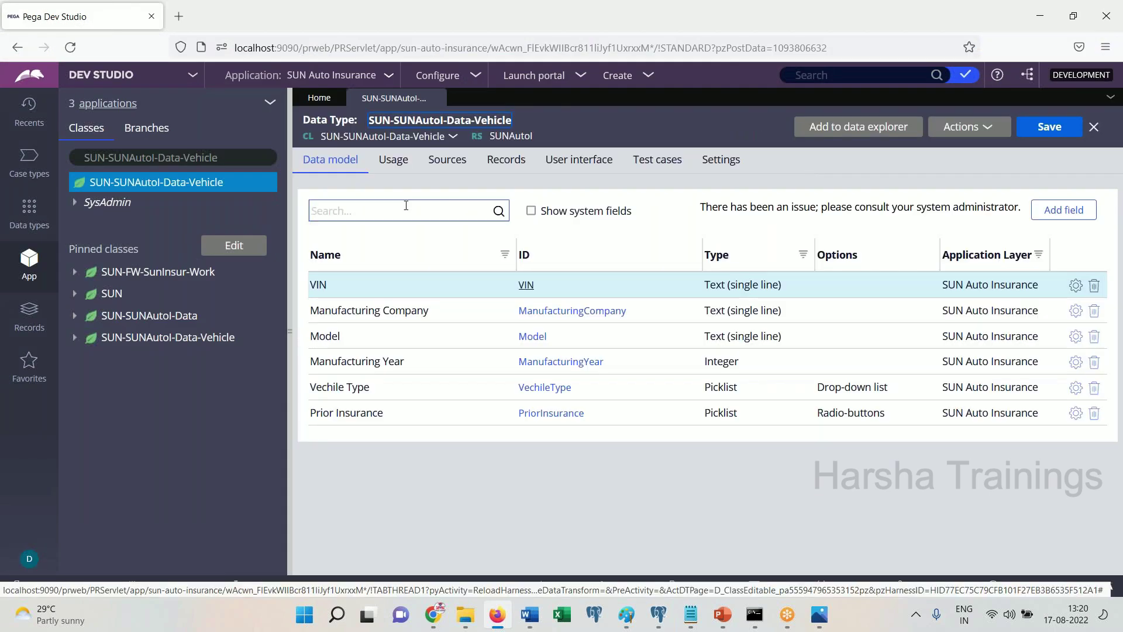
# Refresh the Vehicle class and expand Data Model > Property to list its six properties
pyautogui.rightClick(156, 182)
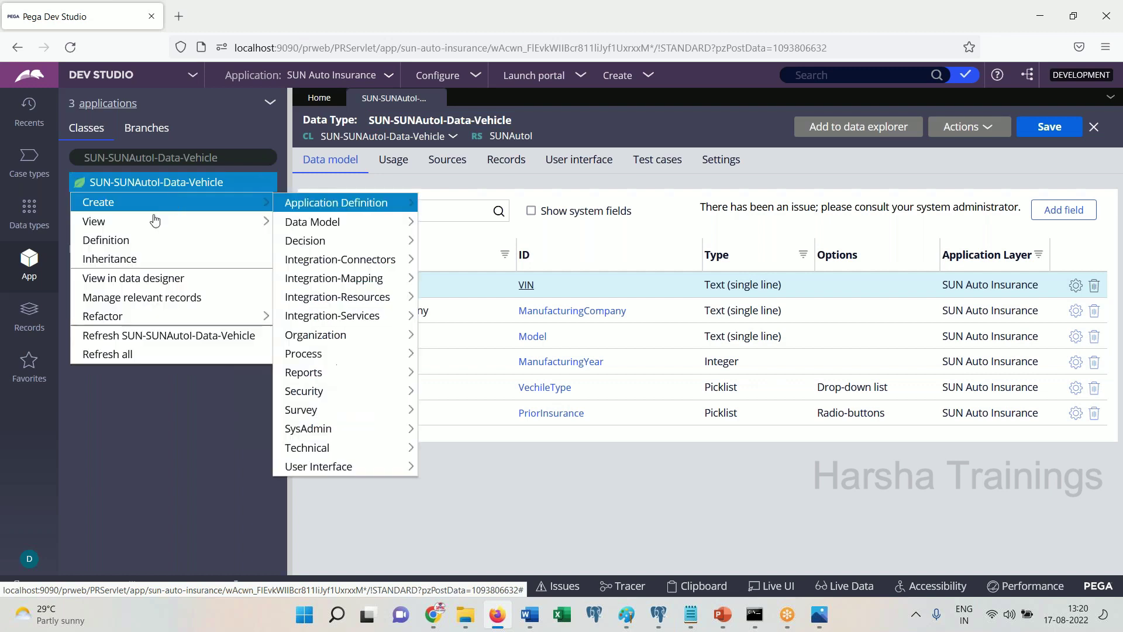
pyautogui.click(141, 335)
pyautogui.click(74, 203)
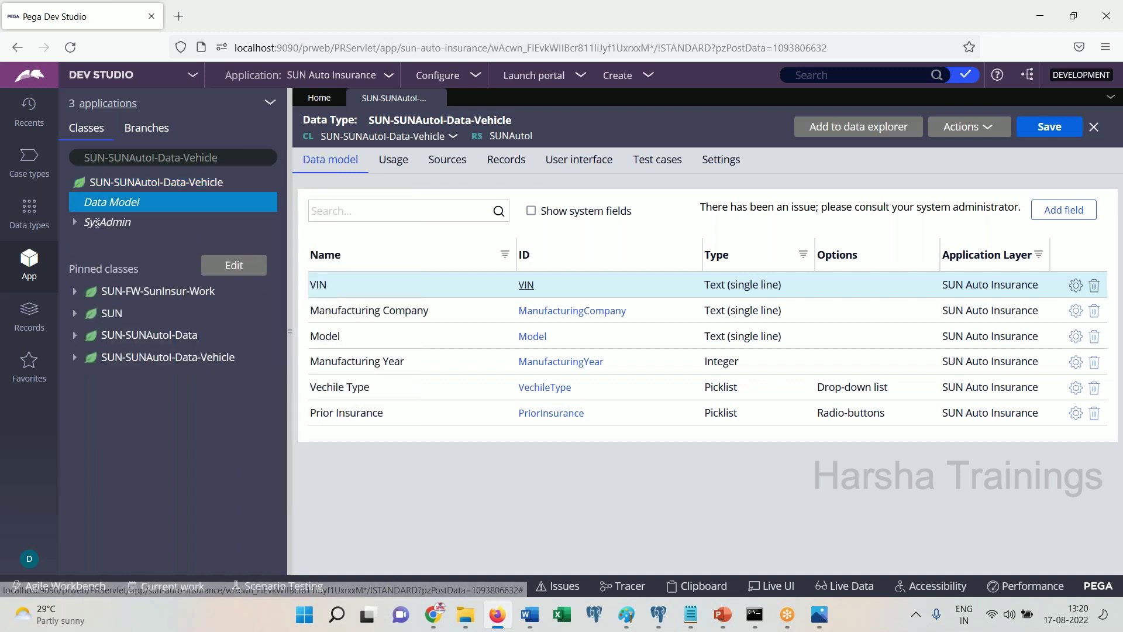
pyautogui.click(89, 223)
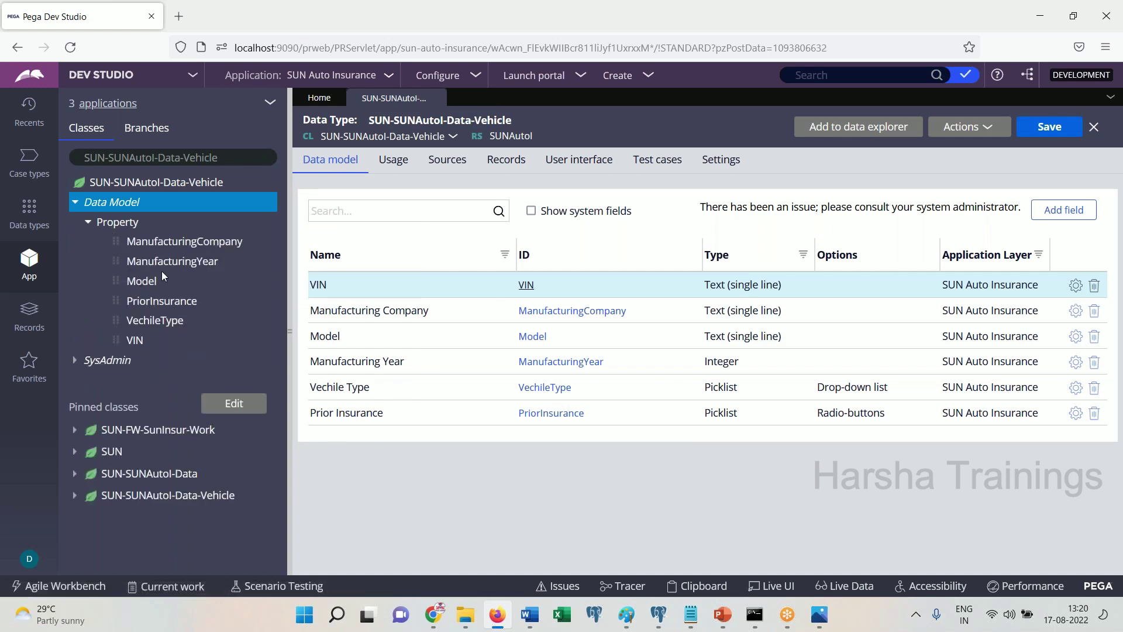
# Write 'Next, create a page in work class.' in the Word notes
pyautogui.click(536, 618)
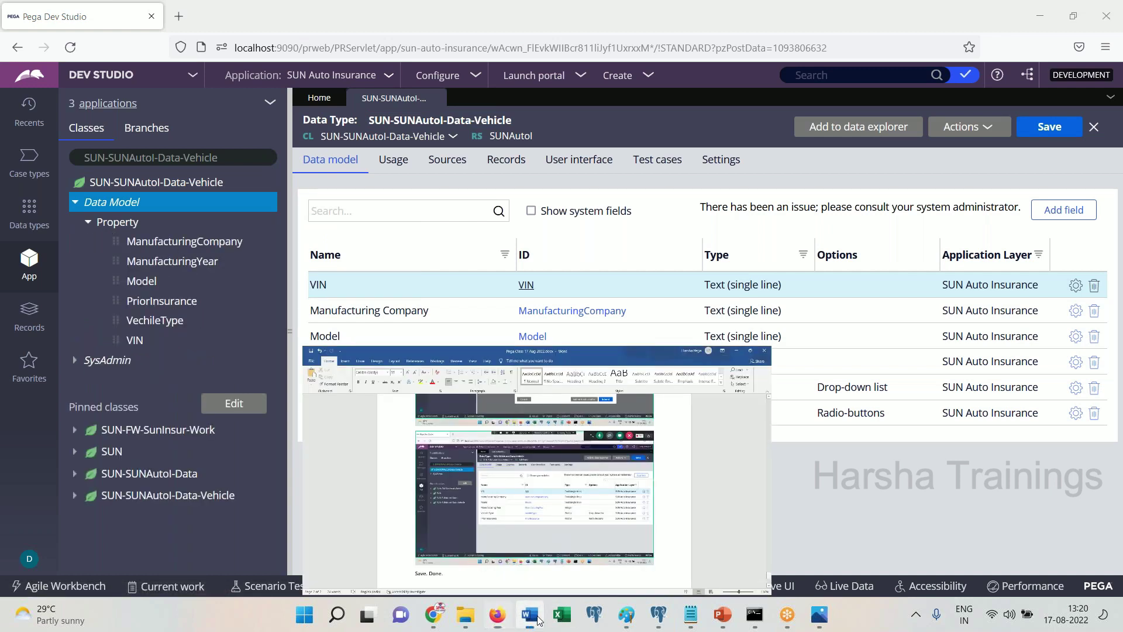
pyautogui.write('Next, create a page n')
pyautogui.press('BackSpace')
pyautogui.write('in')
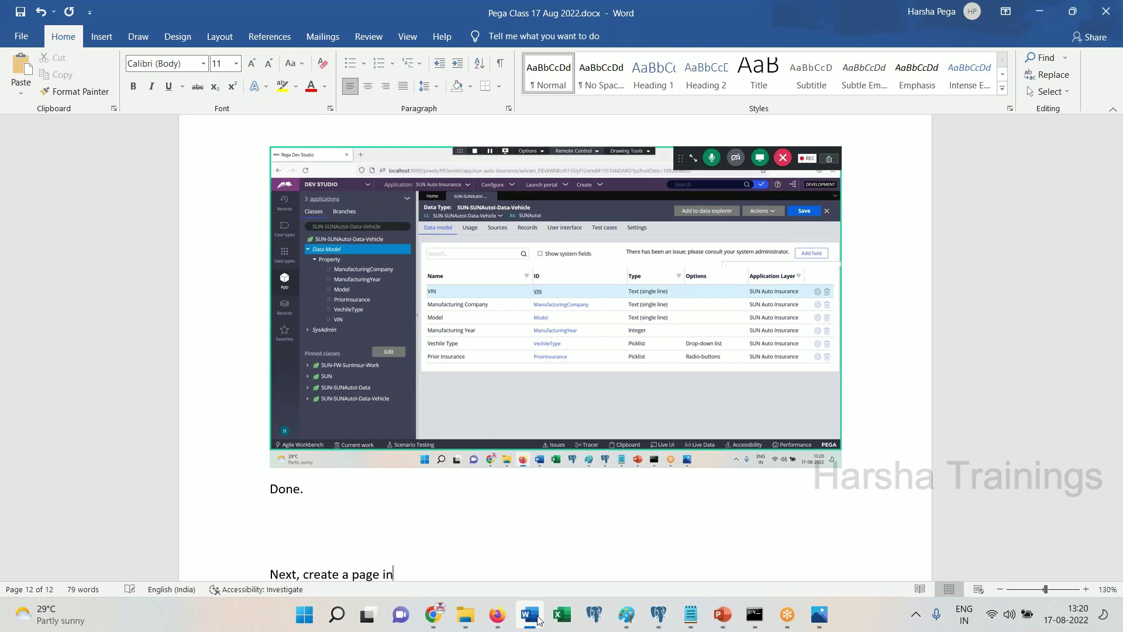
pyautogui.write(' work class.')
pyautogui.press('Return')
pyautogui.click(497, 614)
# Switch the App Explorer to the SUN-SUNAutoI-Work class
pyautogui.click(211, 157)
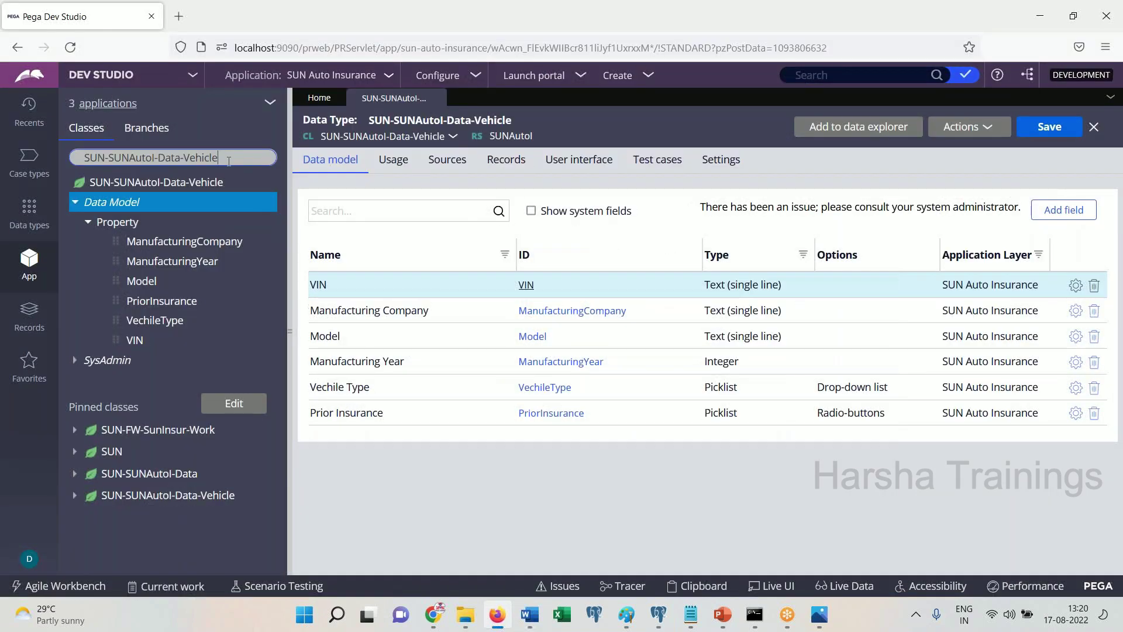
pyautogui.press('BackSpace')
pyautogui.press('BackSpace')
pyautogui.press('BackSpace')
pyautogui.press('BackSpace')
pyautogui.press('BackSpace')
pyautogui.press('BackSpace')
pyautogui.press('BackSpace')
pyautogui.press('BackSpace')
pyautogui.press('BackSpace')
pyautogui.press('BackSpace')
pyautogui.press('BackSpace')
pyautogui.press('BackSpace')
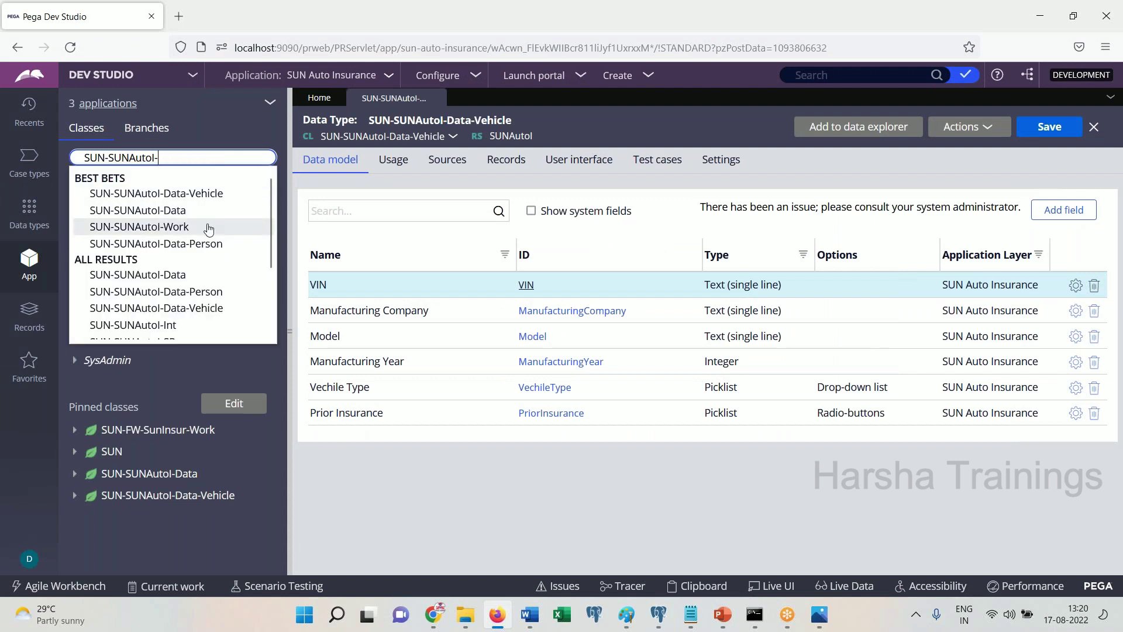
pyautogui.click(212, 225)
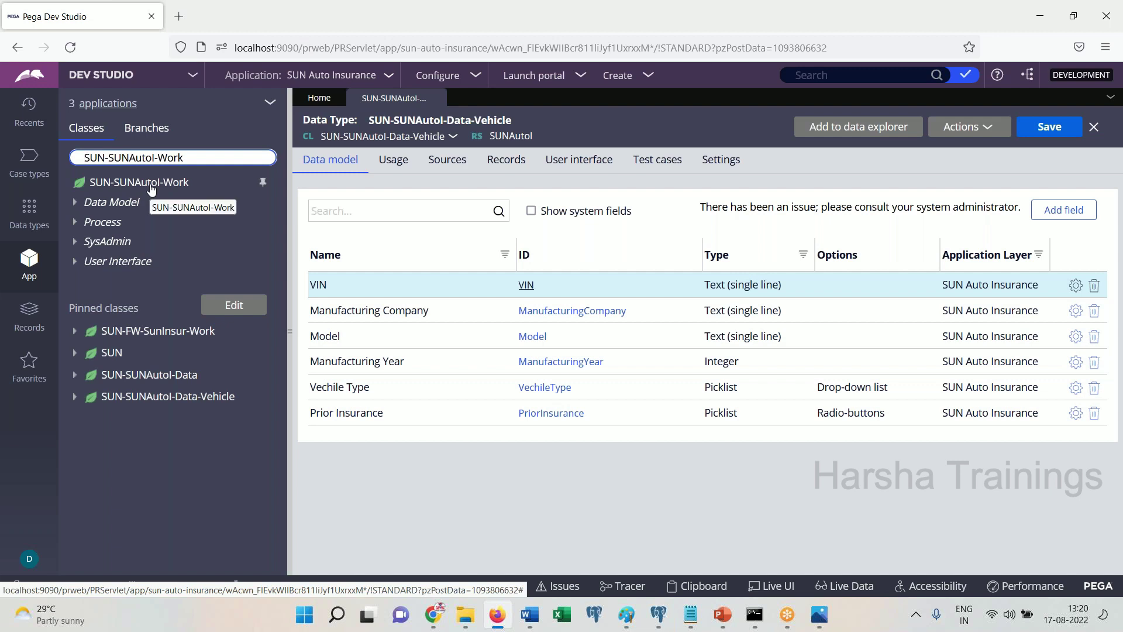
pyautogui.click(531, 616)
pyautogui.scroll(-1, 536, 409)
pyautogui.click(529, 615)
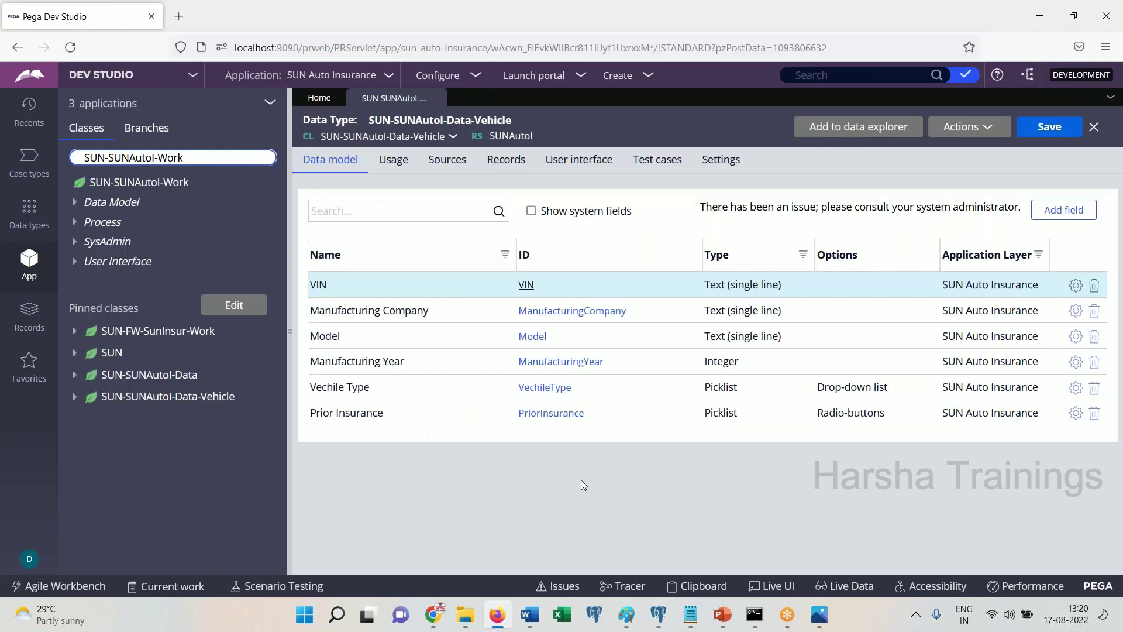
pyautogui.click(130, 186)
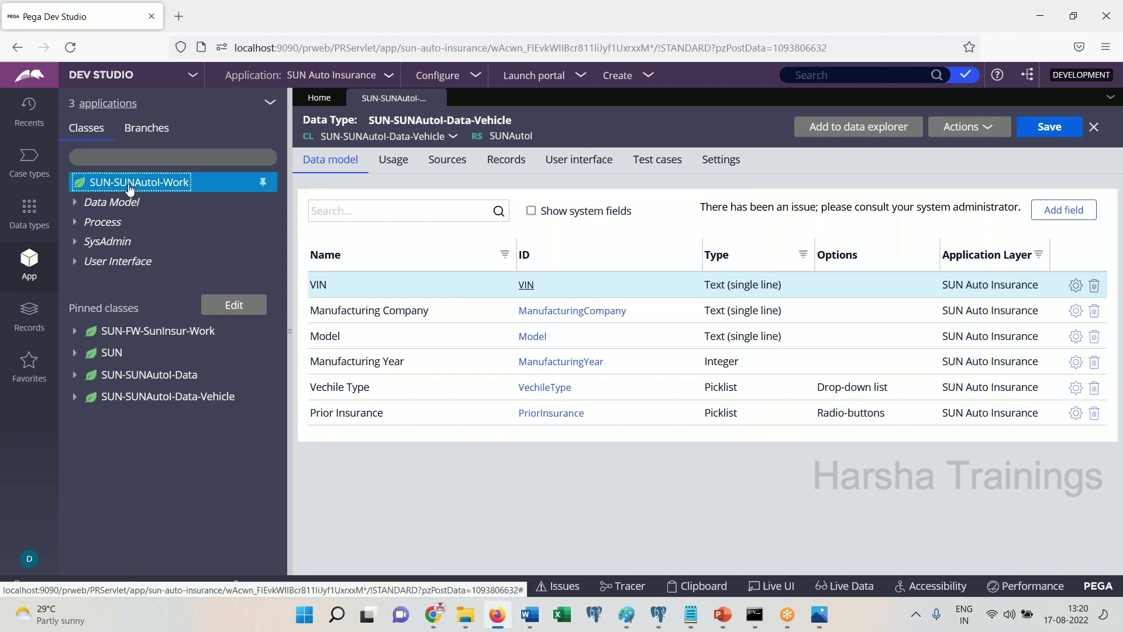
pyautogui.rightClick(130, 186)
# Start a new Work-class property labelled PersonalVehicle
pyautogui.click(435, 98)
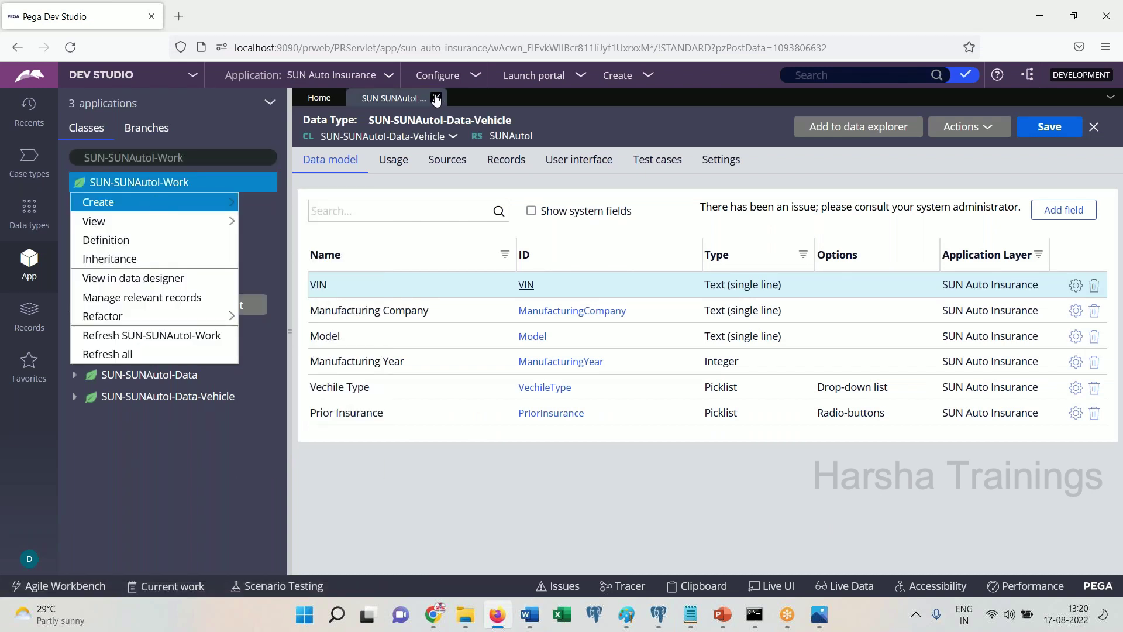
pyautogui.moveTo(231, 201)
pyautogui.moveTo(281, 222)
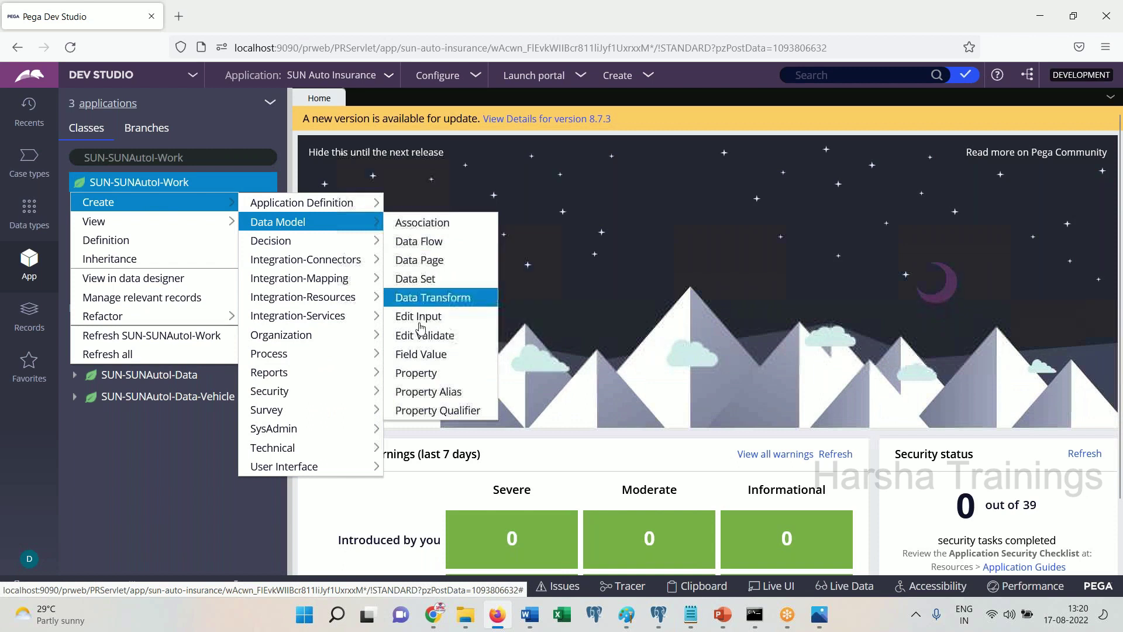
pyautogui.click(417, 374)
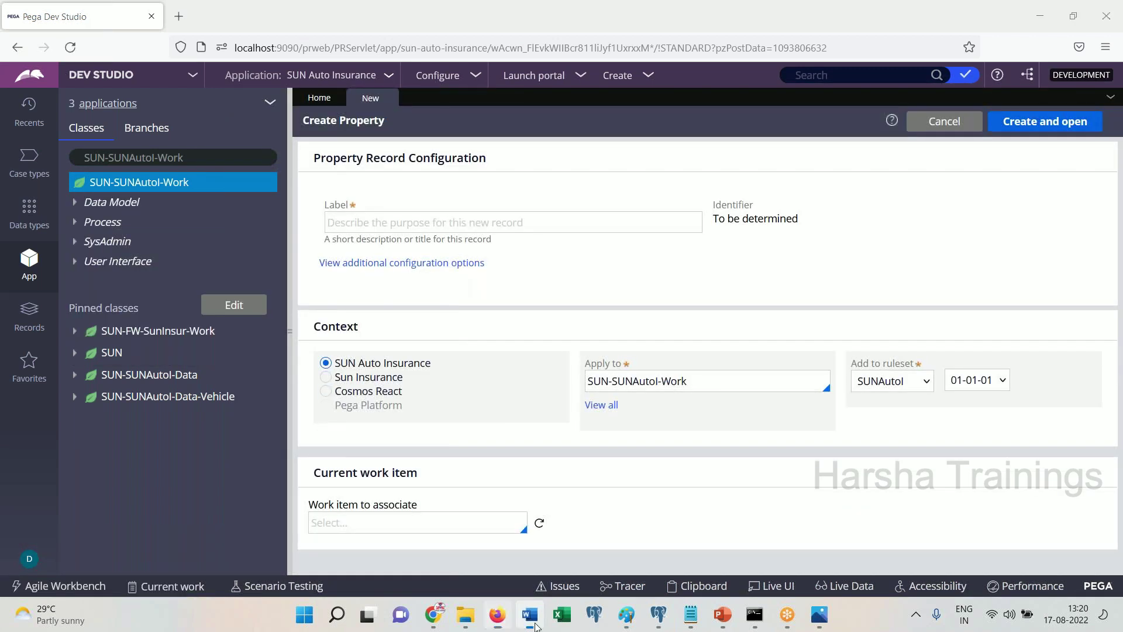
pyautogui.click(529, 615)
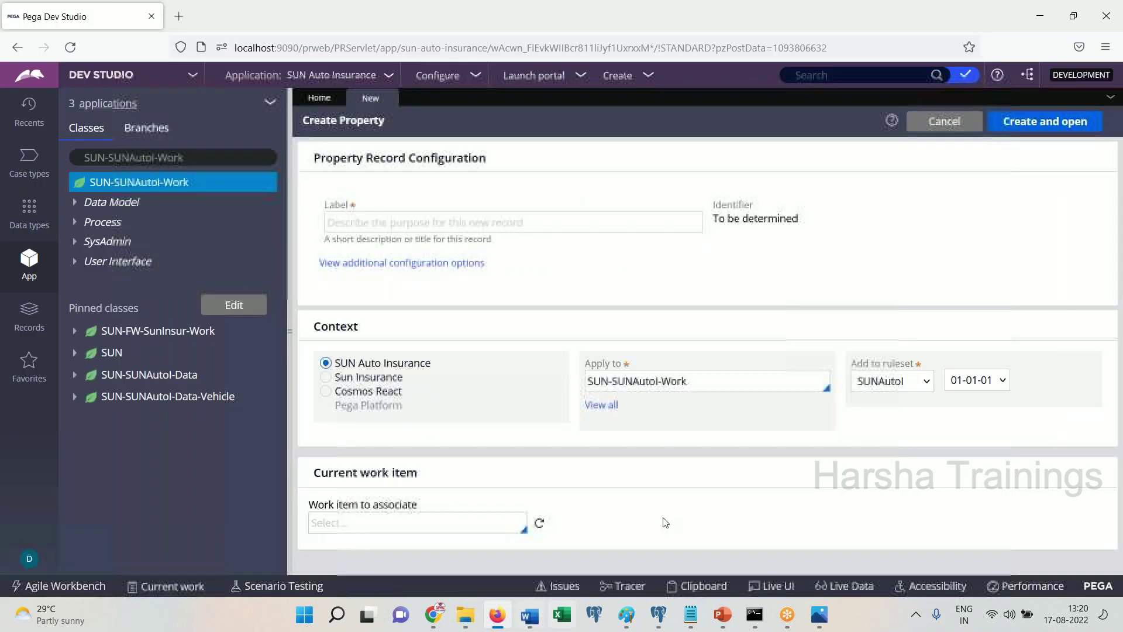
pyautogui.click(434, 221)
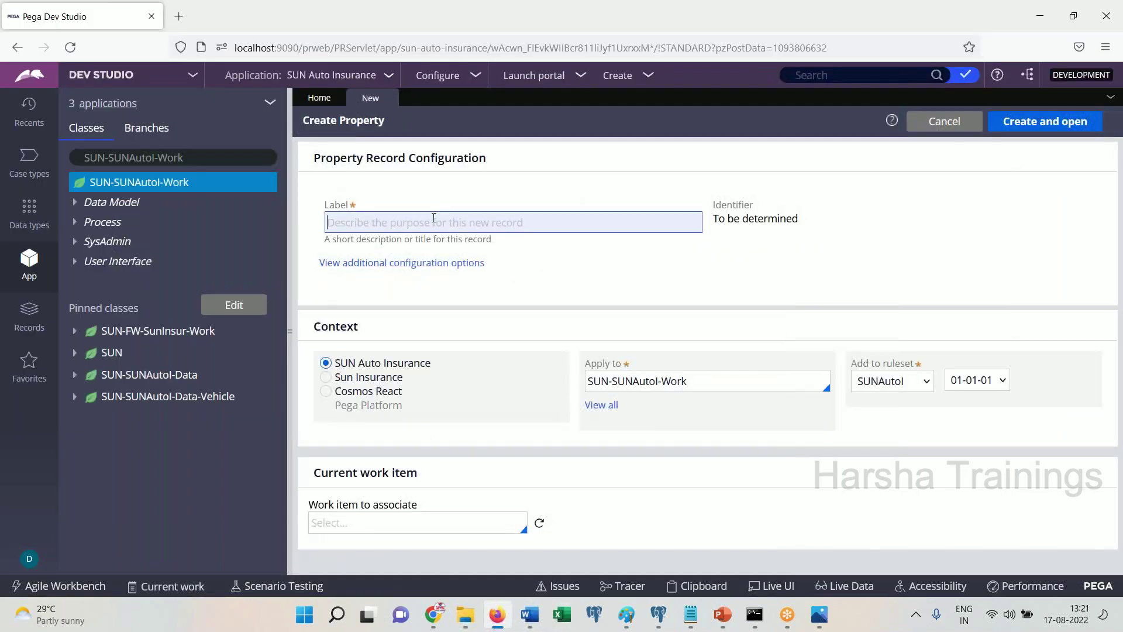
pyautogui.write('Personal')
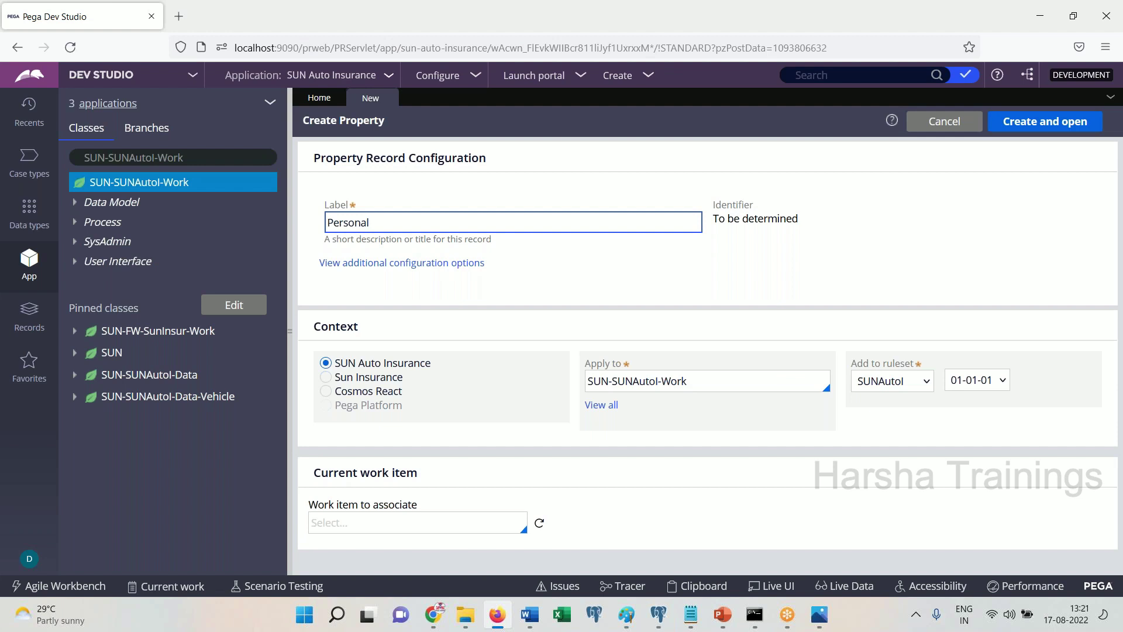
pyautogui.write('Vehicle')
pyautogui.press('Tab')
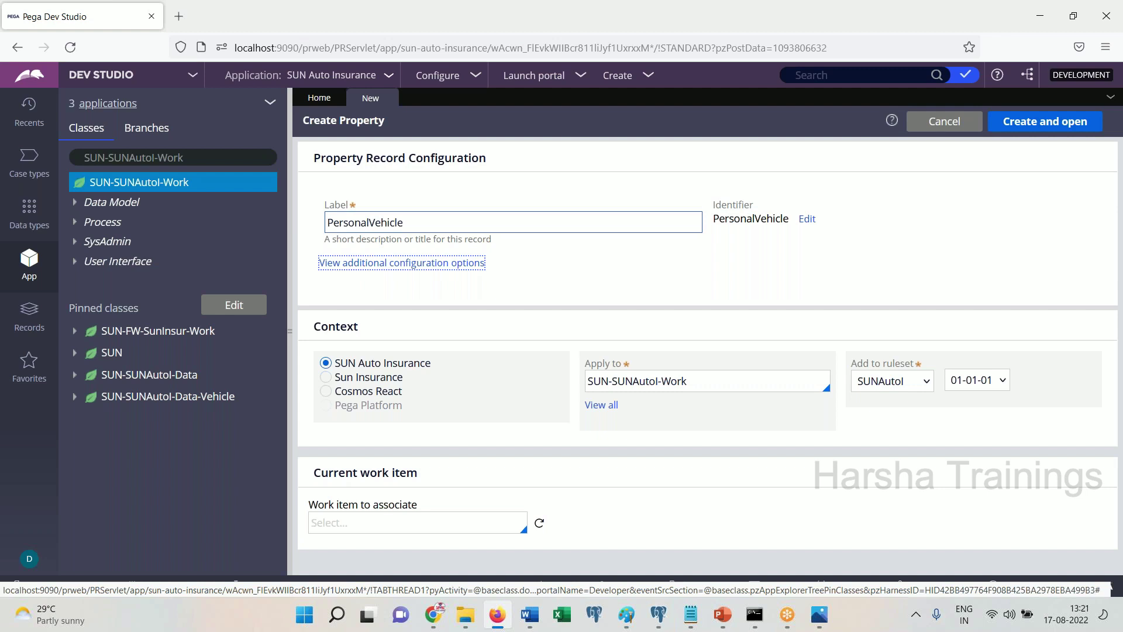
# Create and open the PersonalVehicle property, noting its screenshot and 'Click on change' in Word
pyautogui.click(1040, 125)
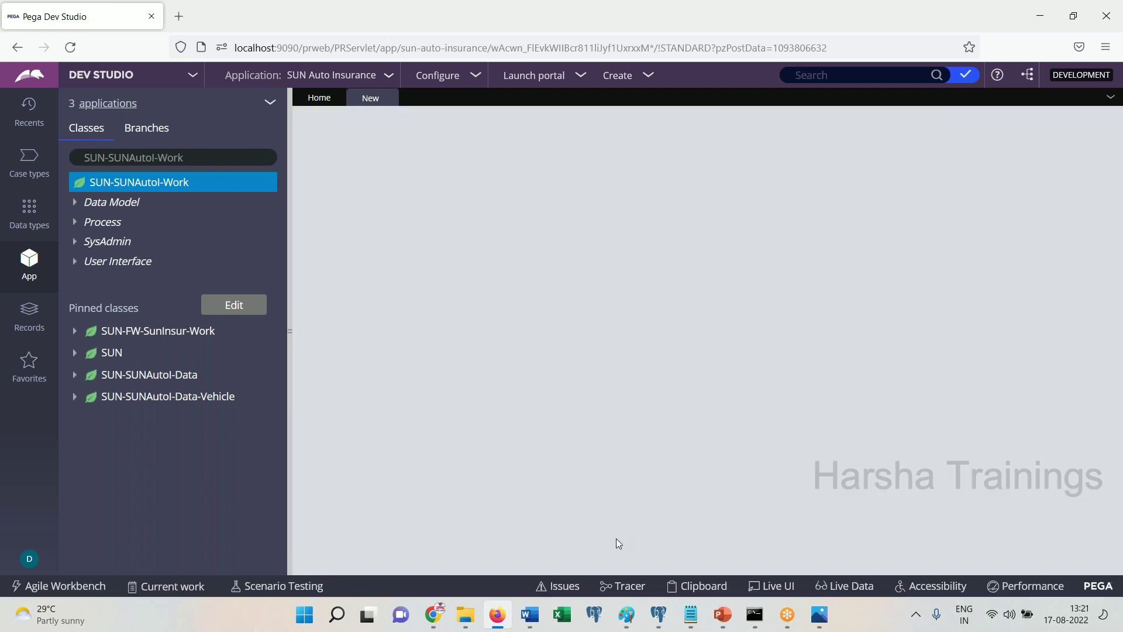
pyautogui.click(533, 613)
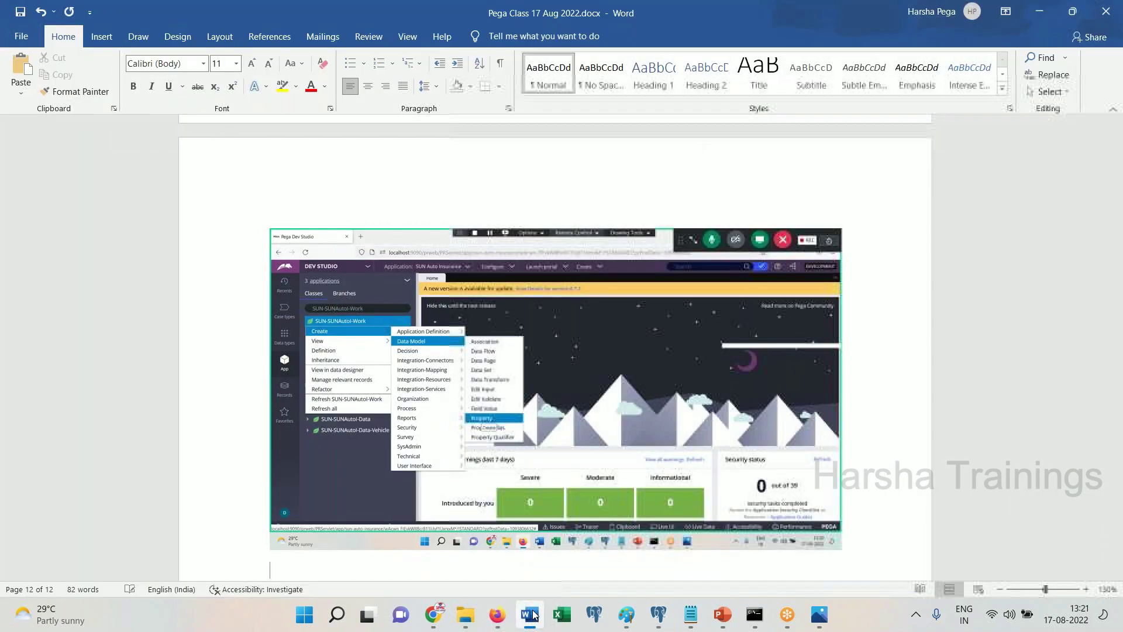
pyautogui.click(530, 614)
pyautogui.click(533, 622)
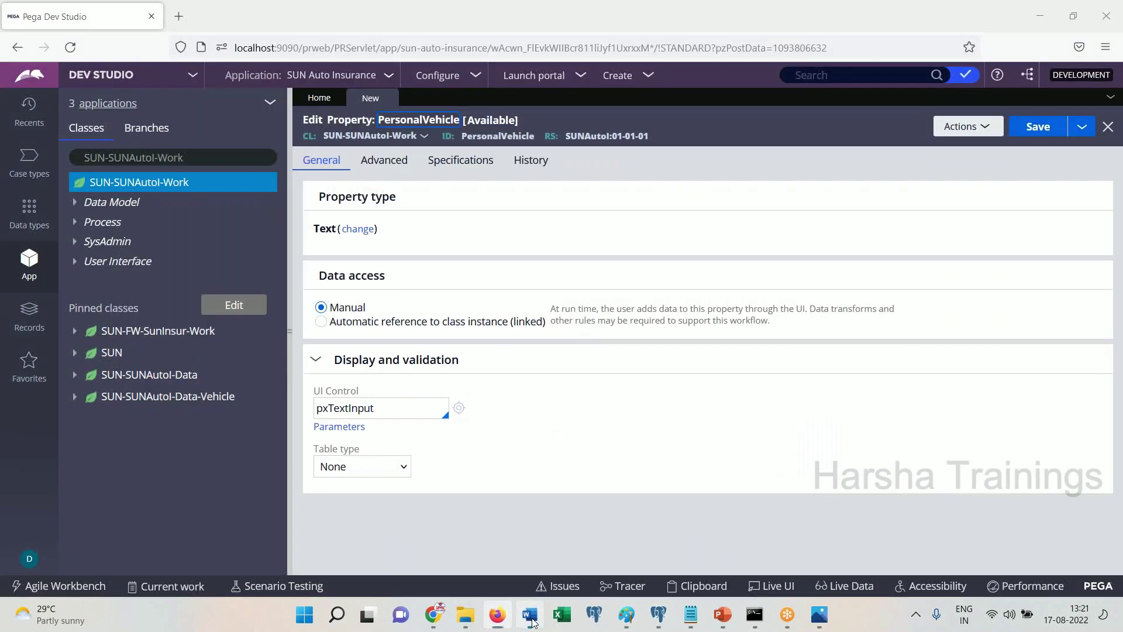
pyautogui.hotkey('ctrl', 'v')
pyautogui.press('Return')
pyautogui.write('Click on change')
pyautogui.press('Return')
pyautogui.click(533, 621)
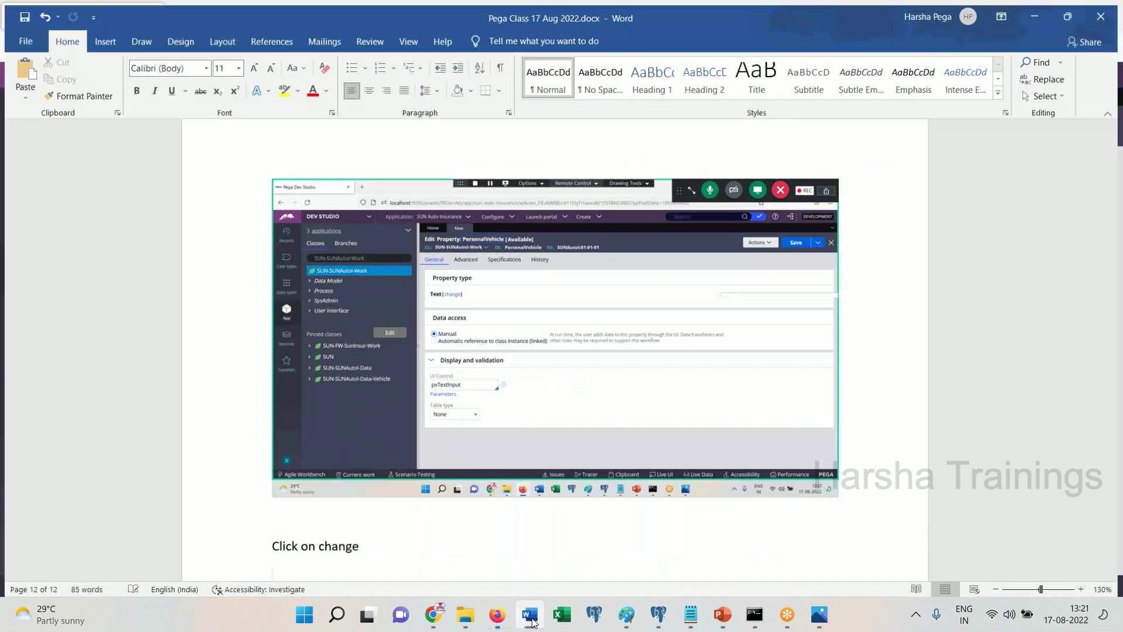
# Change the PersonalVehicle property type to Single Page
pyautogui.click(358, 228)
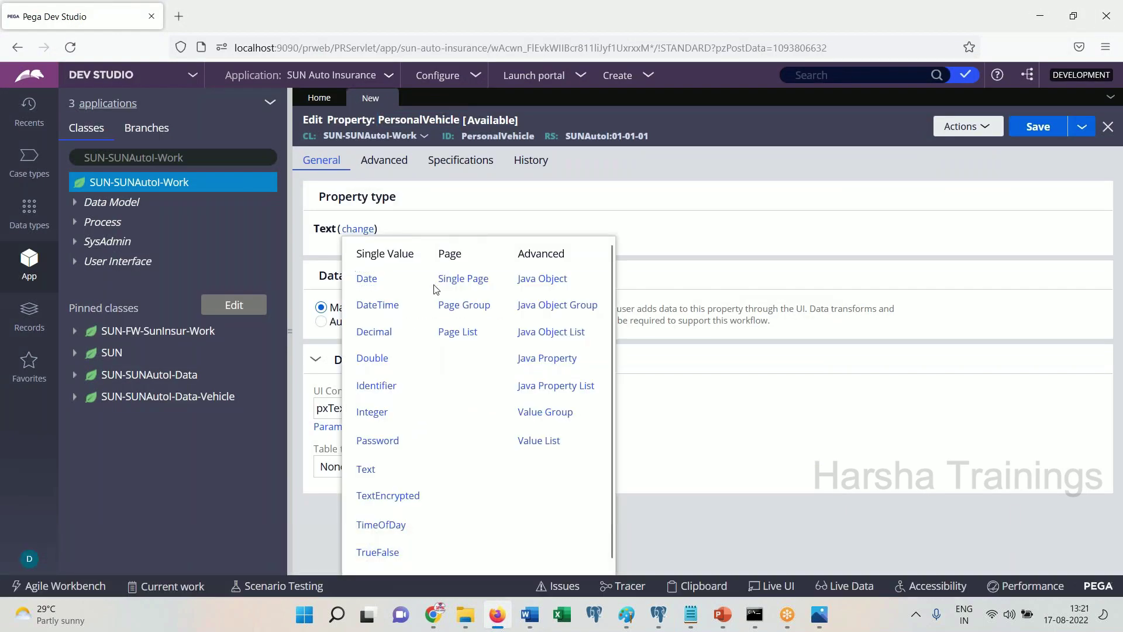
pyautogui.moveTo(435, 289); pyautogui.dragTo(490, 287)
pyautogui.click(492, 287)
pyautogui.click(480, 281)
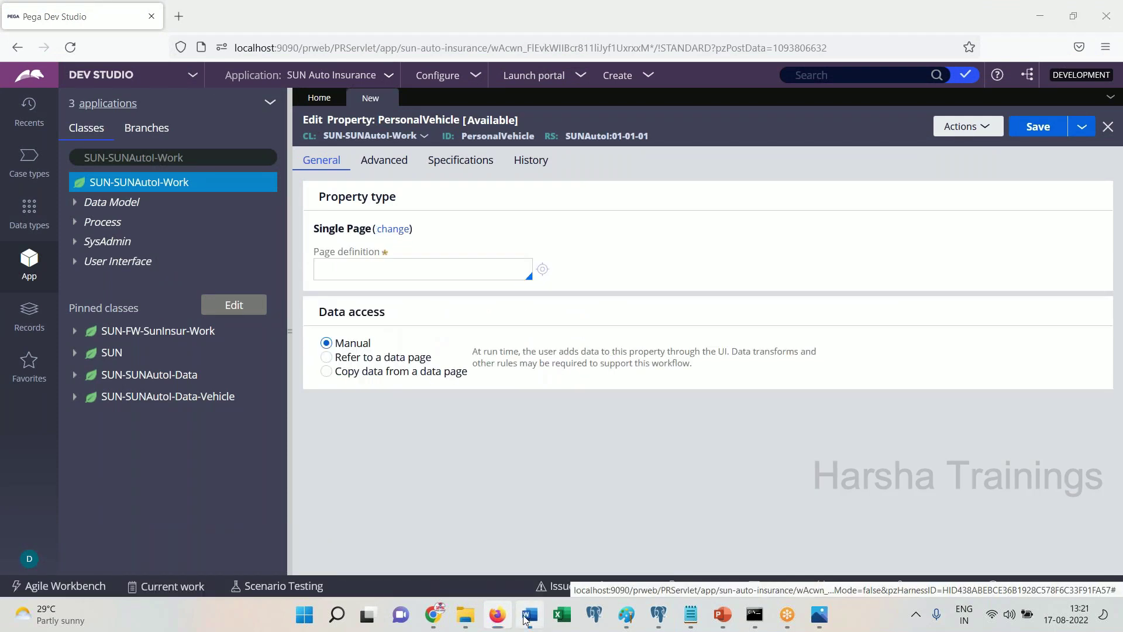
pyautogui.click(529, 614)
pyautogui.scroll(-5, 526, 322)
pyautogui.click(529, 615)
# Set the page definition to SUN-SUNAutoI-Data-Vehicle
pyautogui.click(372, 271)
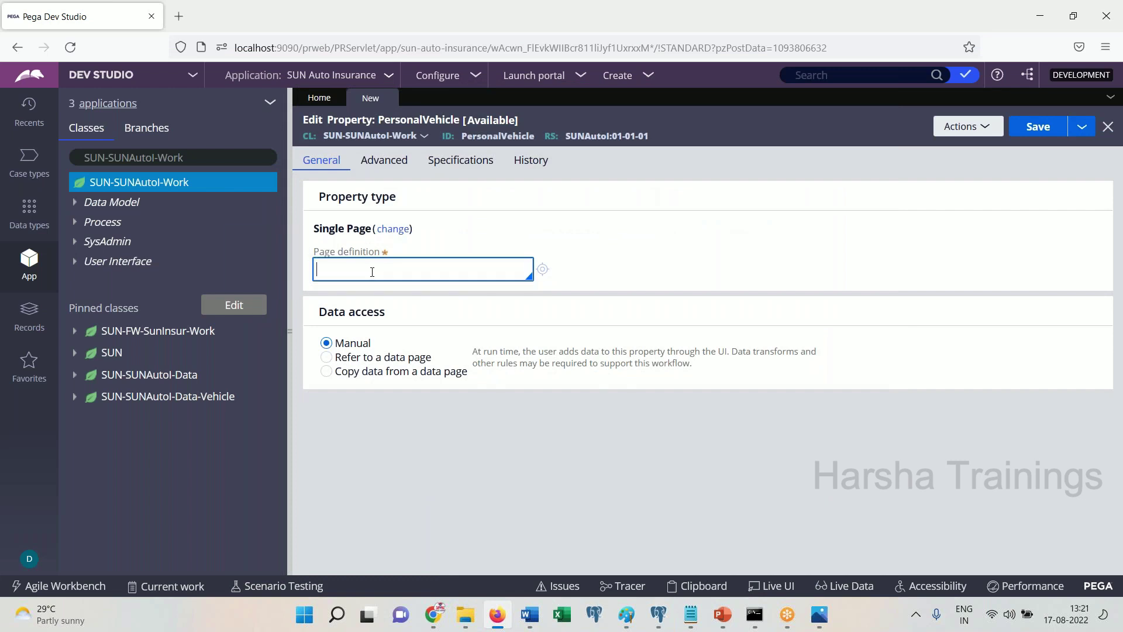
pyautogui.write('SUN-')
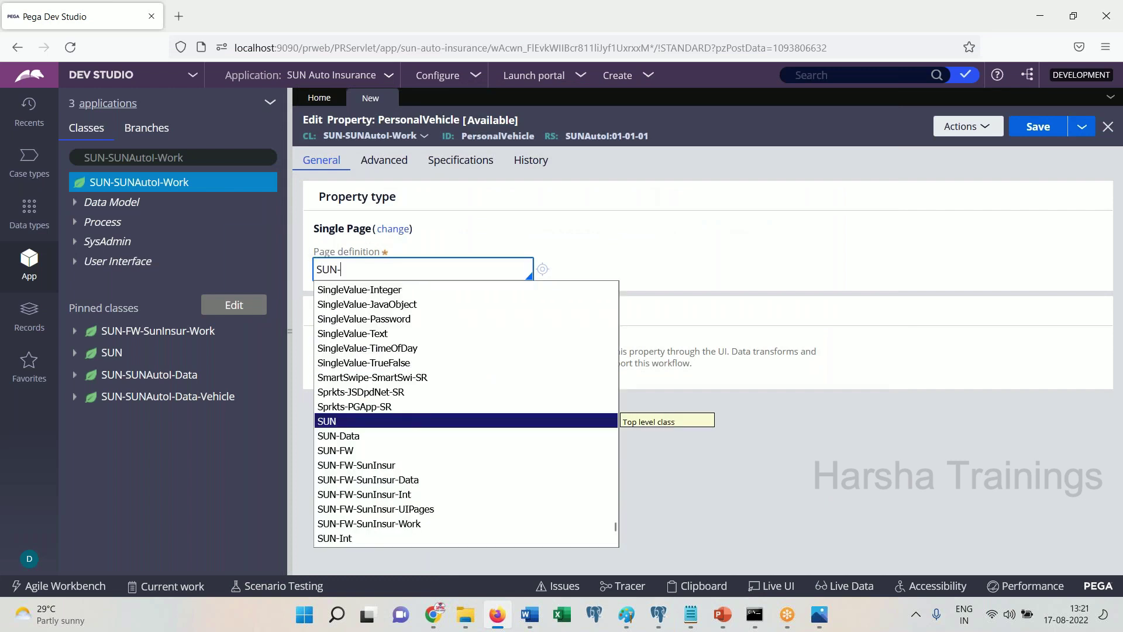
pyautogui.write('Sun')
pyautogui.press('Down')
pyautogui.press('Down')
pyautogui.press('Down')
pyautogui.press('Return')
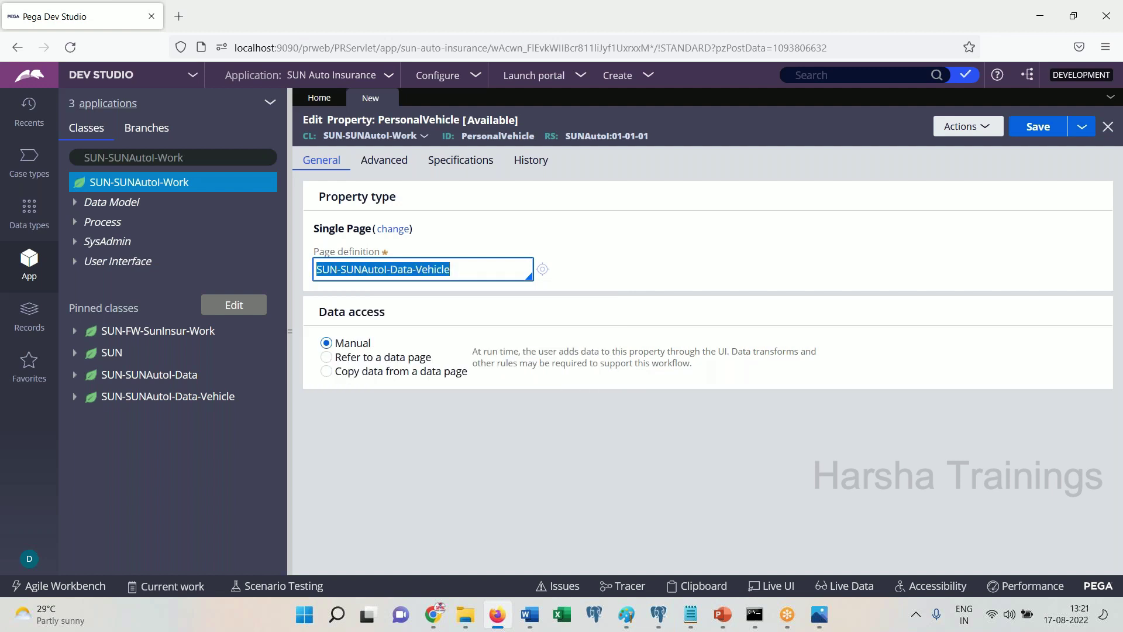
# Paste the Single Page screenshot with 'Save. Done.' into Word and save the property
pyautogui.click(532, 612)
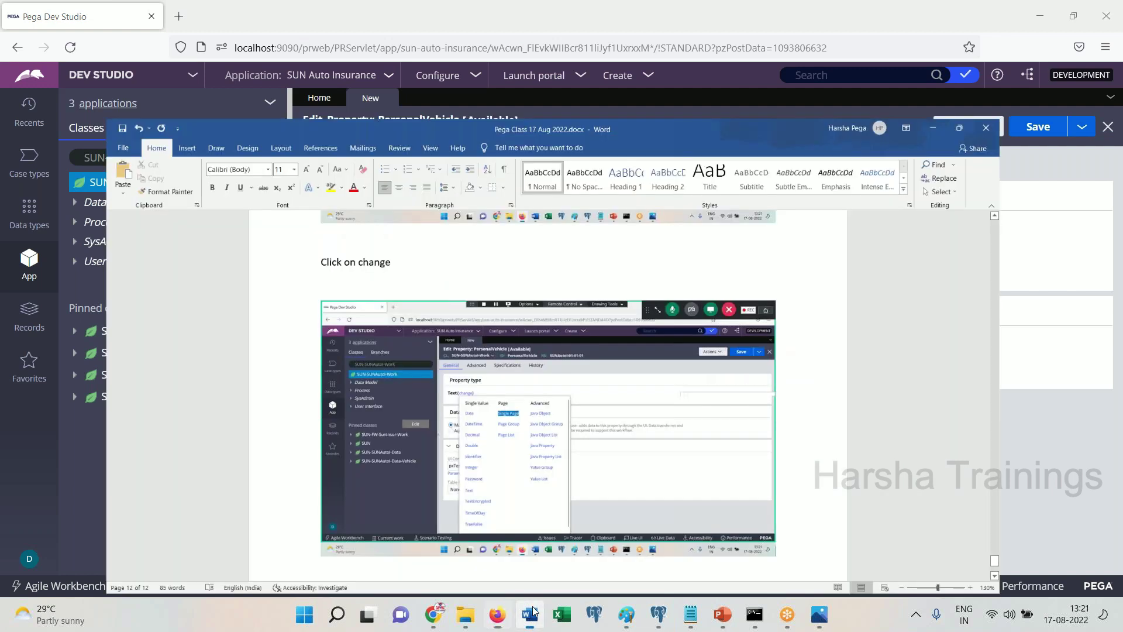
pyautogui.hotkey('ctrl', 'v')
pyautogui.press('Return')
pyautogui.write('Save. Done.')
pyautogui.press('Return')
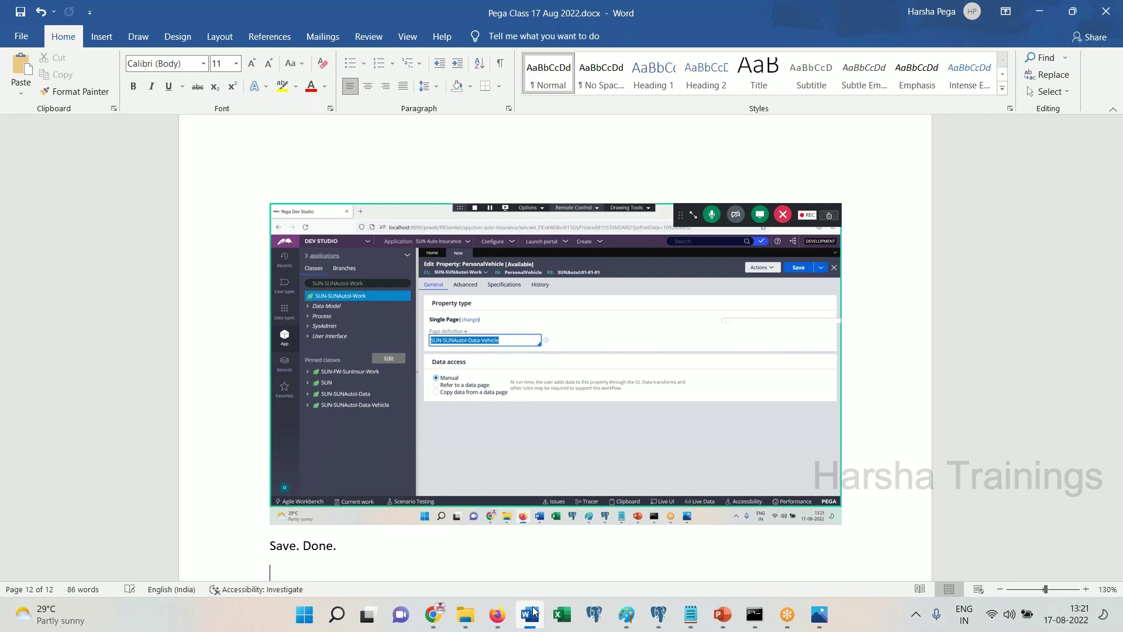
pyautogui.click(532, 612)
pyautogui.click(1038, 126)
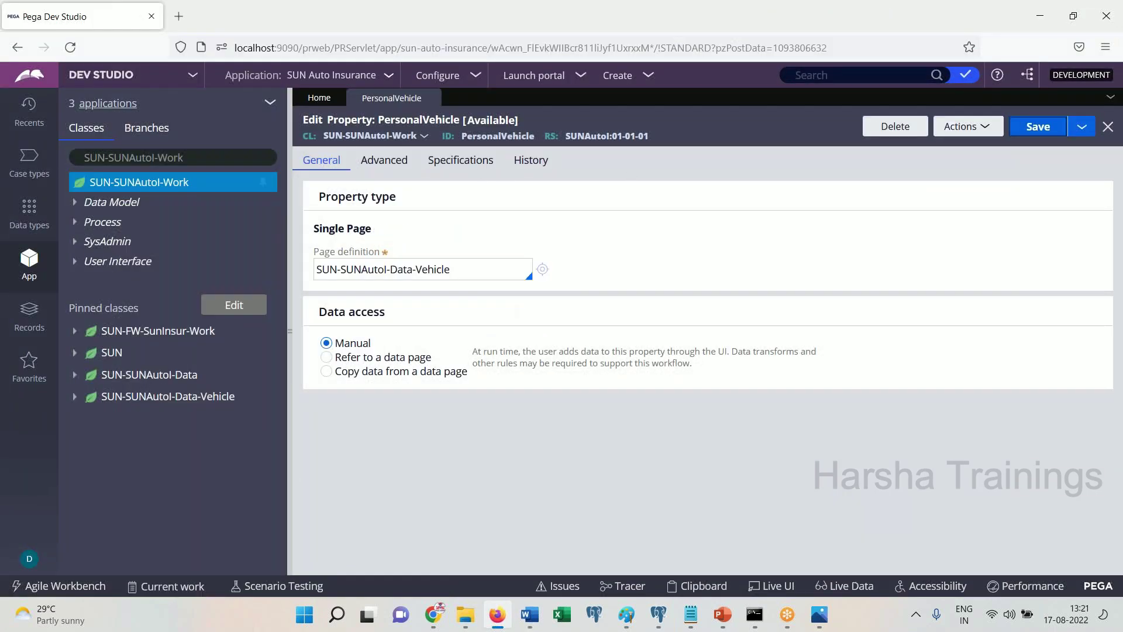
# Expand the Work class properties to show PersonalVehicle's fields and paste that screenshot with 'Done.'
pyautogui.rightClick(125, 184)
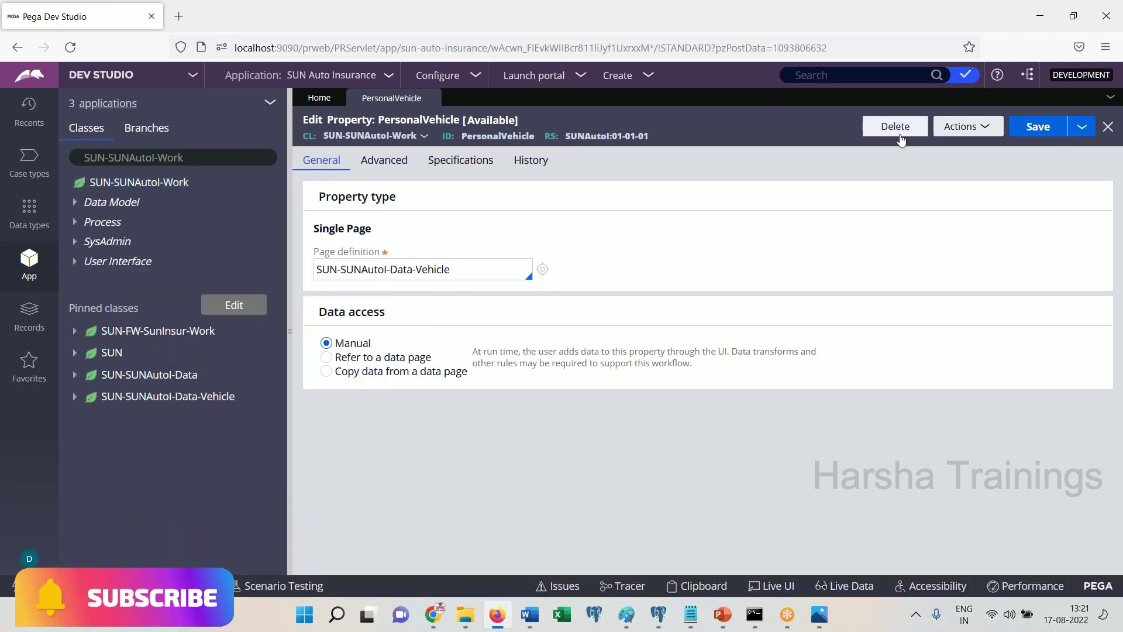
pyautogui.click(75, 202)
pyautogui.click(88, 223)
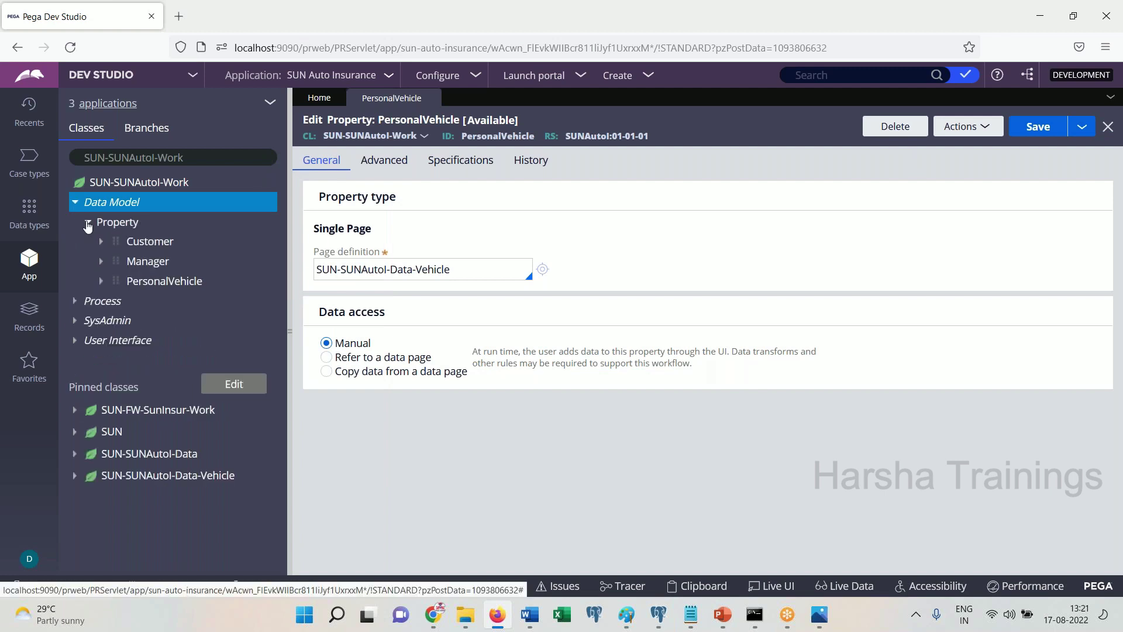
pyautogui.click(101, 281)
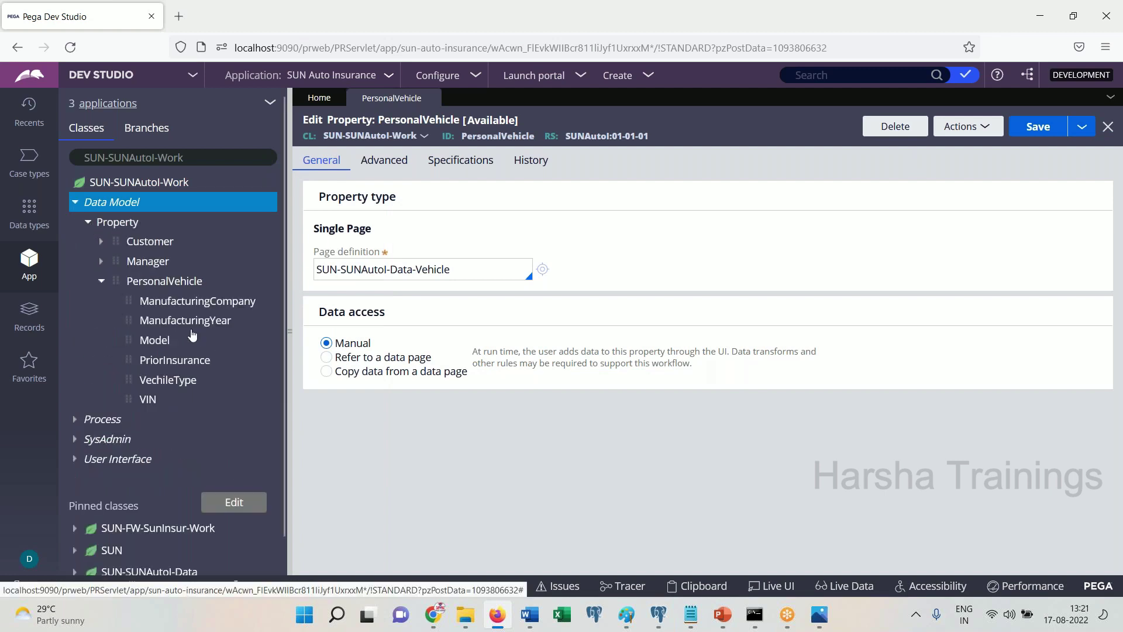
pyautogui.click(533, 622)
pyautogui.hotkey('ctrl', 'v')
pyautogui.write('Done.')
pyautogui.press('Return')
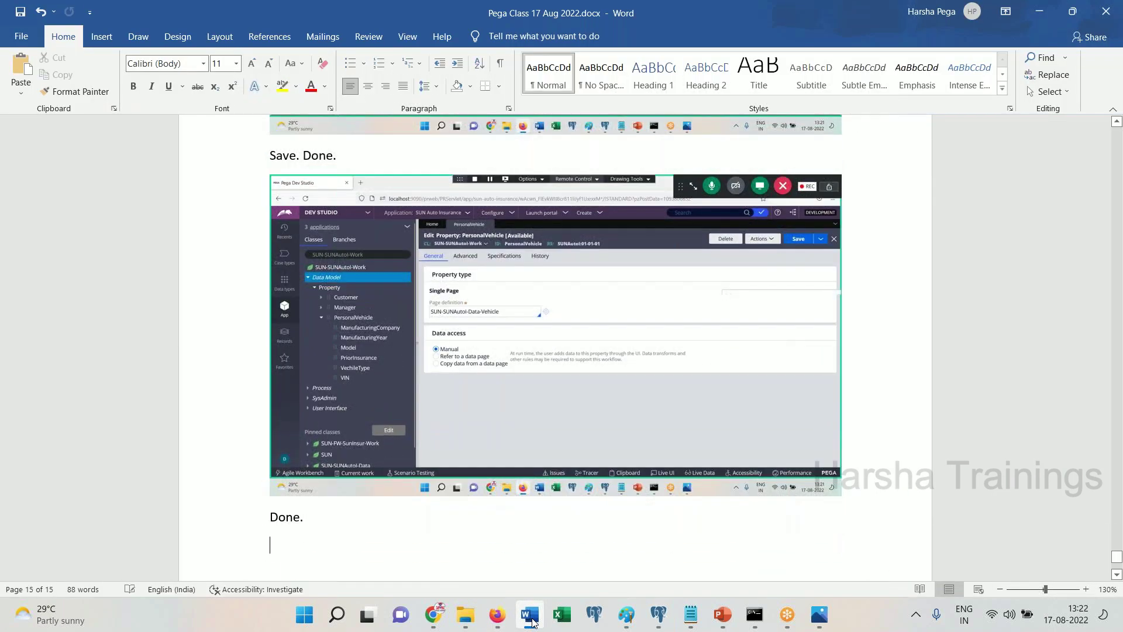
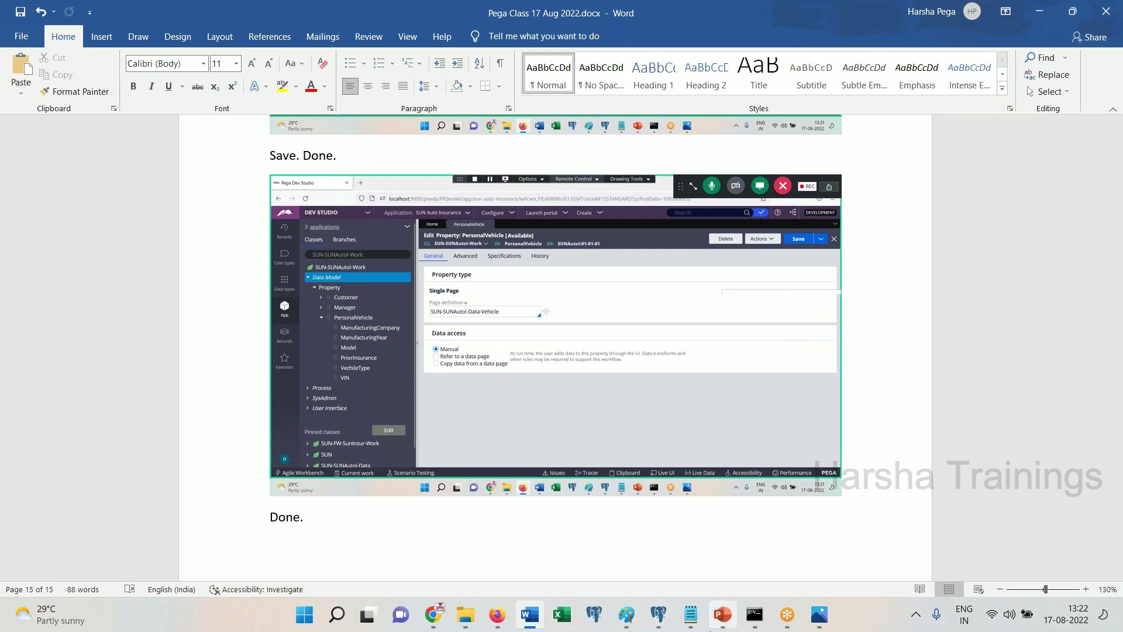
# Glance at the untitled Notepad notes, then return to Pega Dev Studio
pyautogui.moveTo(689, 620)
pyautogui.click(763, 539)
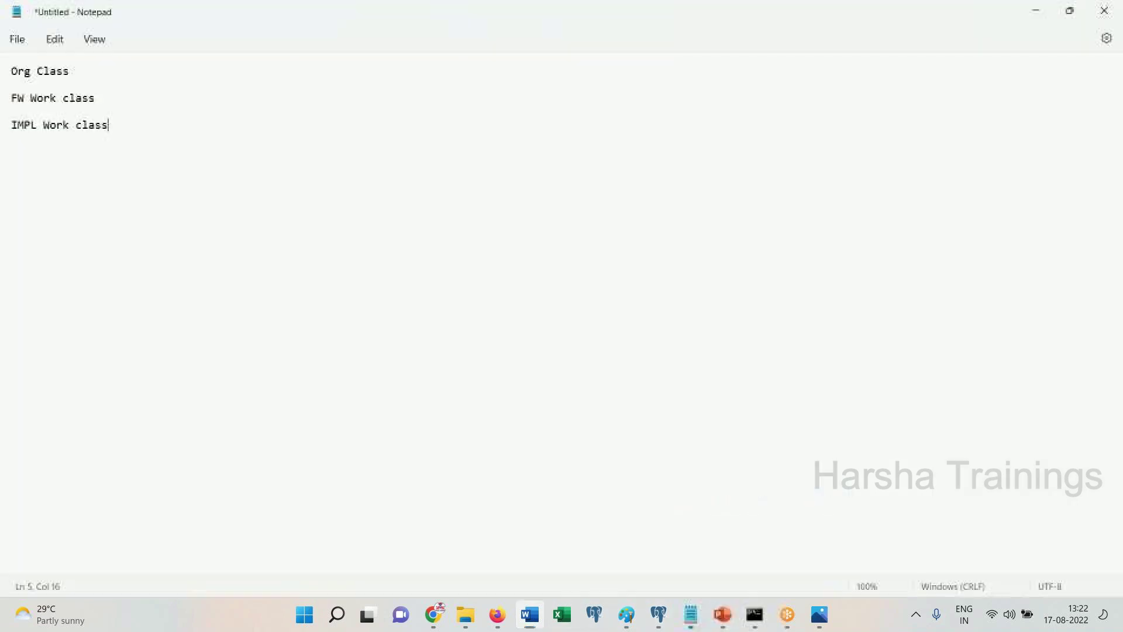
pyautogui.hotkey('alt', 'Tab')
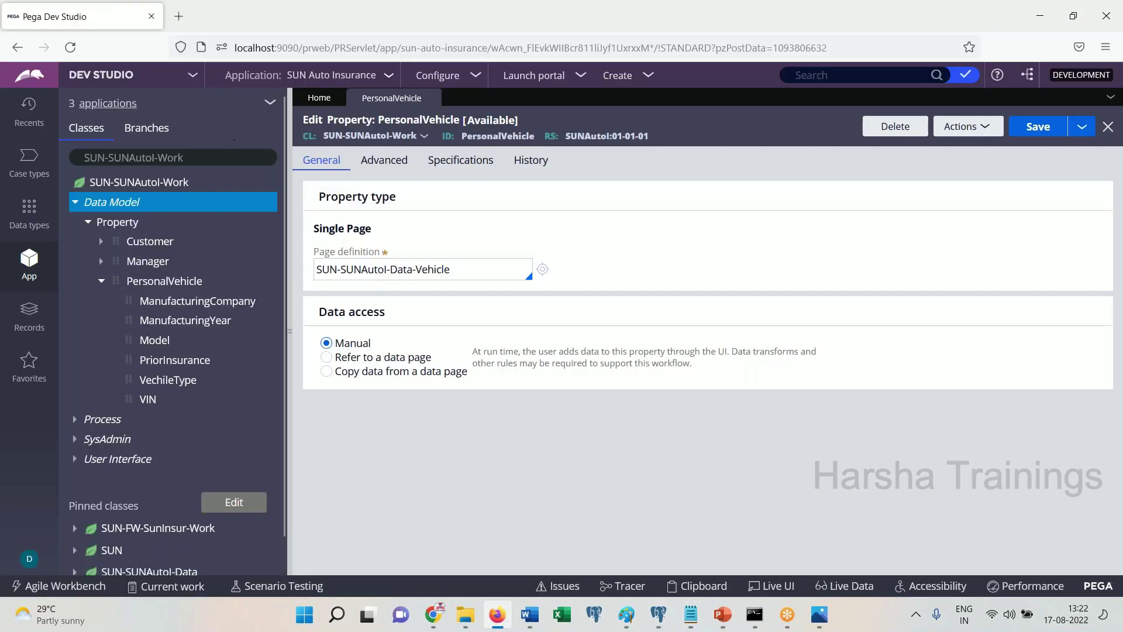
# Create a new Data Model property labelled sfs and open it
pyautogui.rightClick(122, 204)
pyautogui.moveTo(146, 221)
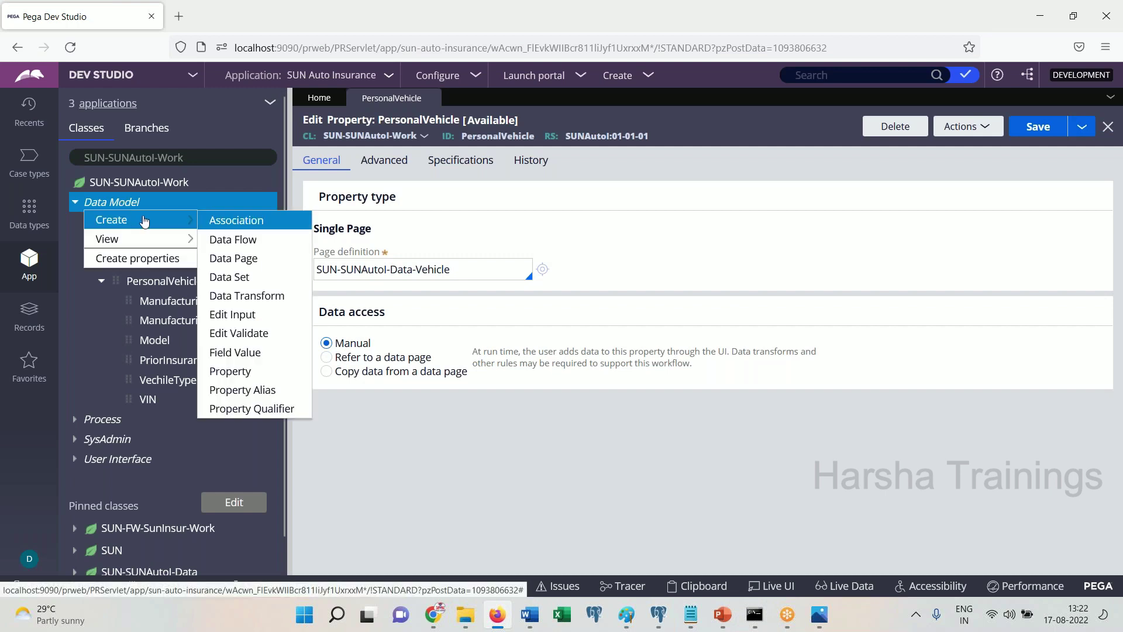
pyautogui.click(264, 371)
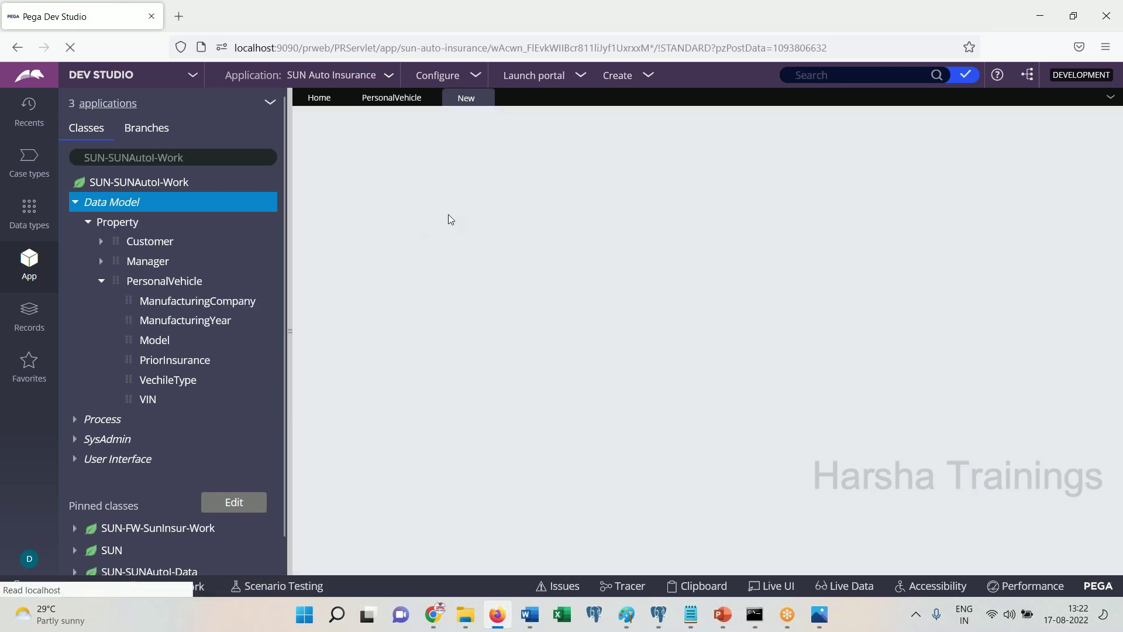
pyautogui.write('sfs')
pyautogui.click(997, 129)
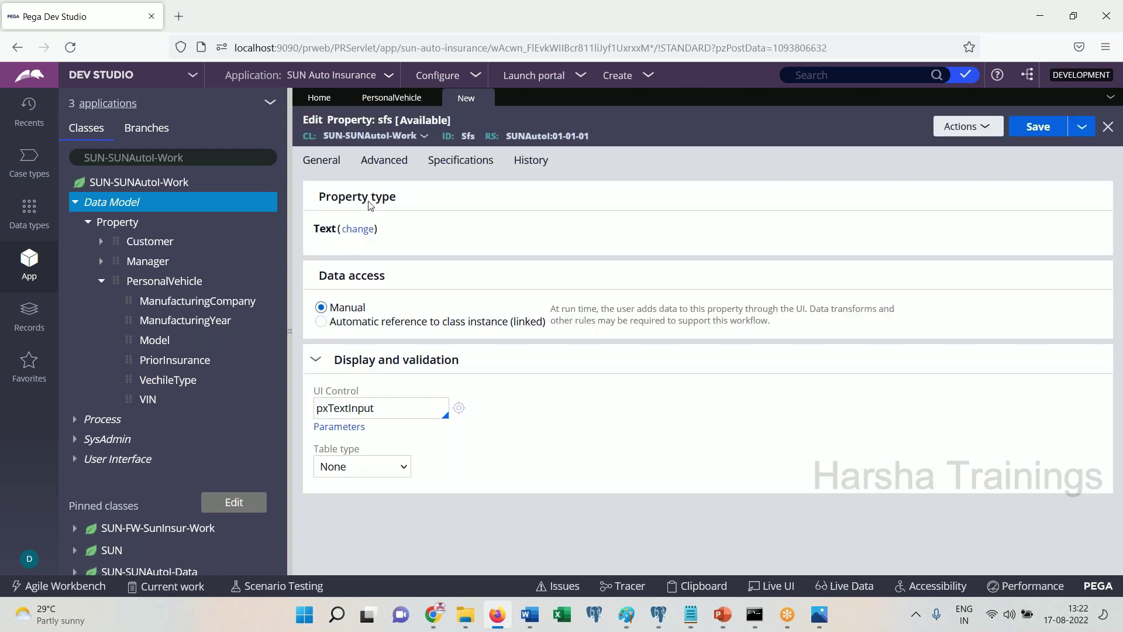
# Show the available property types, highlighting the Page, Password and value list types
pyautogui.click(358, 229)
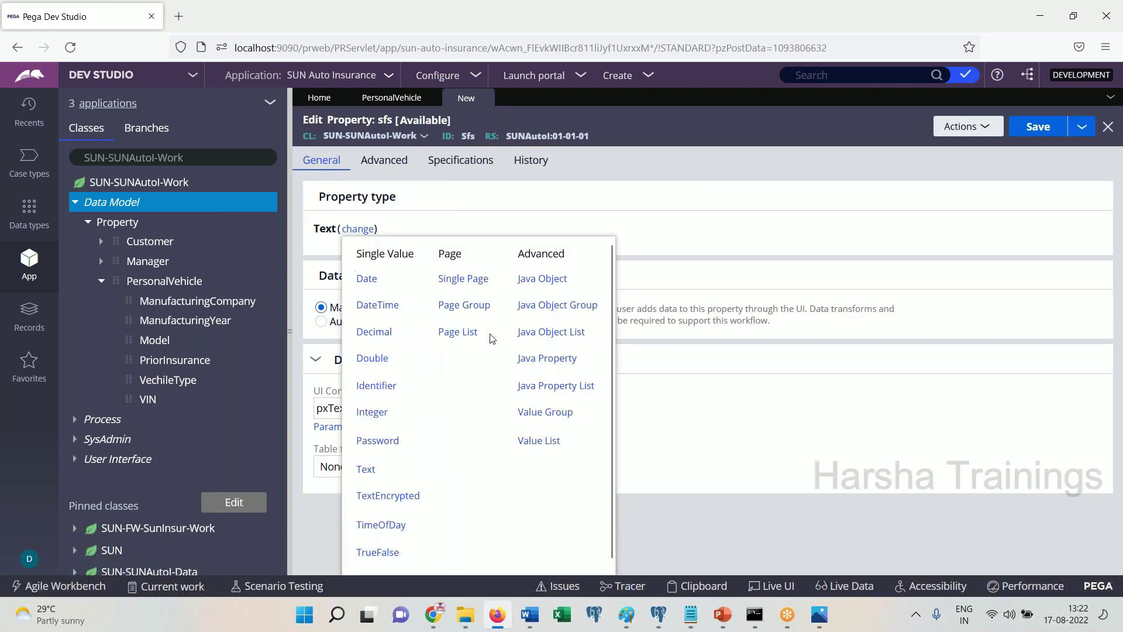
pyautogui.moveTo(492, 335); pyautogui.dragTo(446, 279)
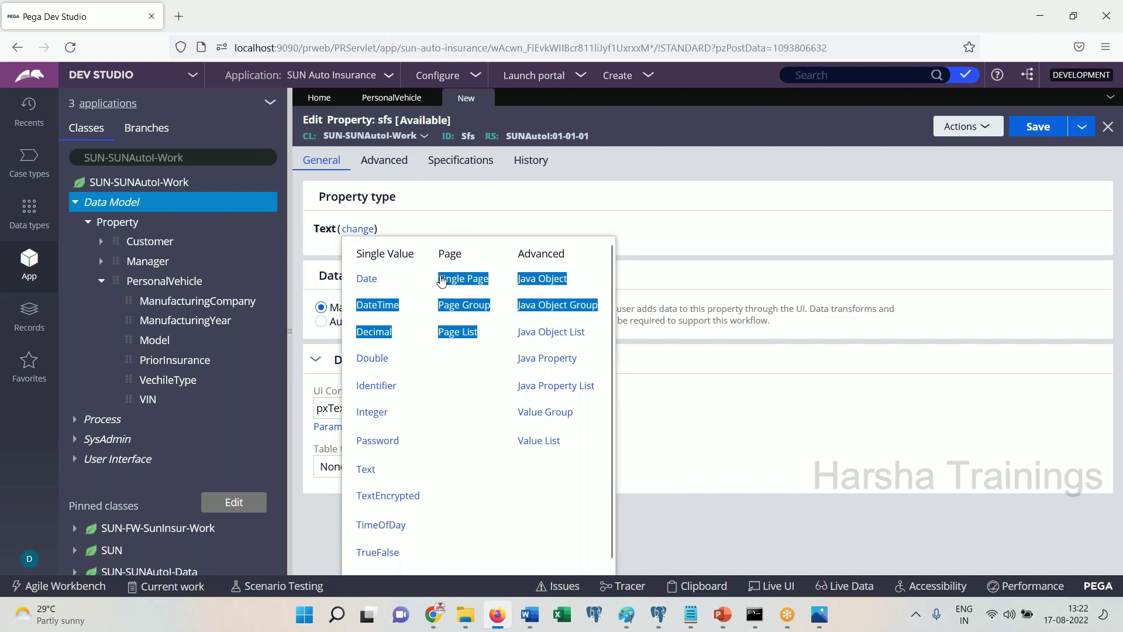
pyautogui.moveTo(561, 445); pyautogui.dragTo(626, 550)
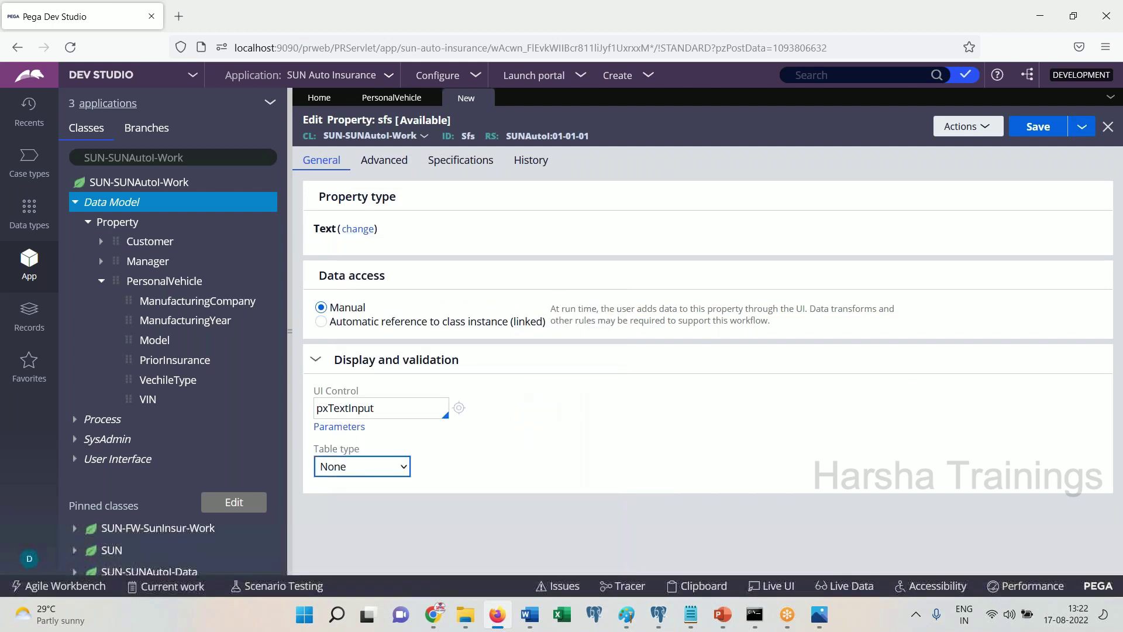
# Replace the notes with a 'Single Value' heading listing DoorNumber and StreetName
pyautogui.moveTo(691, 620)
pyautogui.click(585, 527)
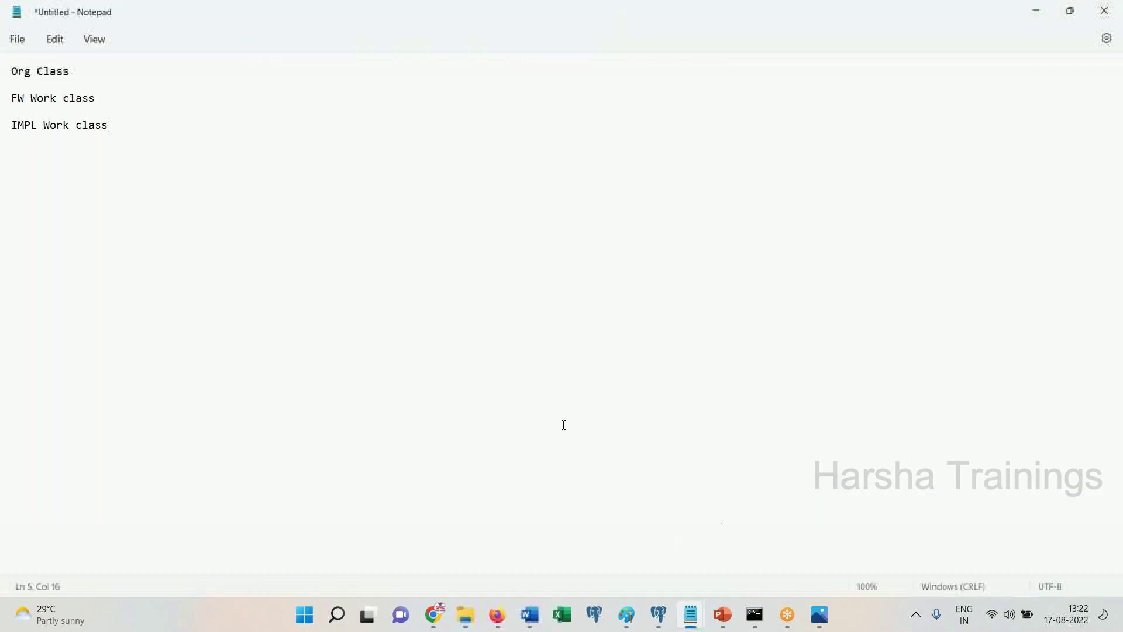
pyautogui.write('Single')
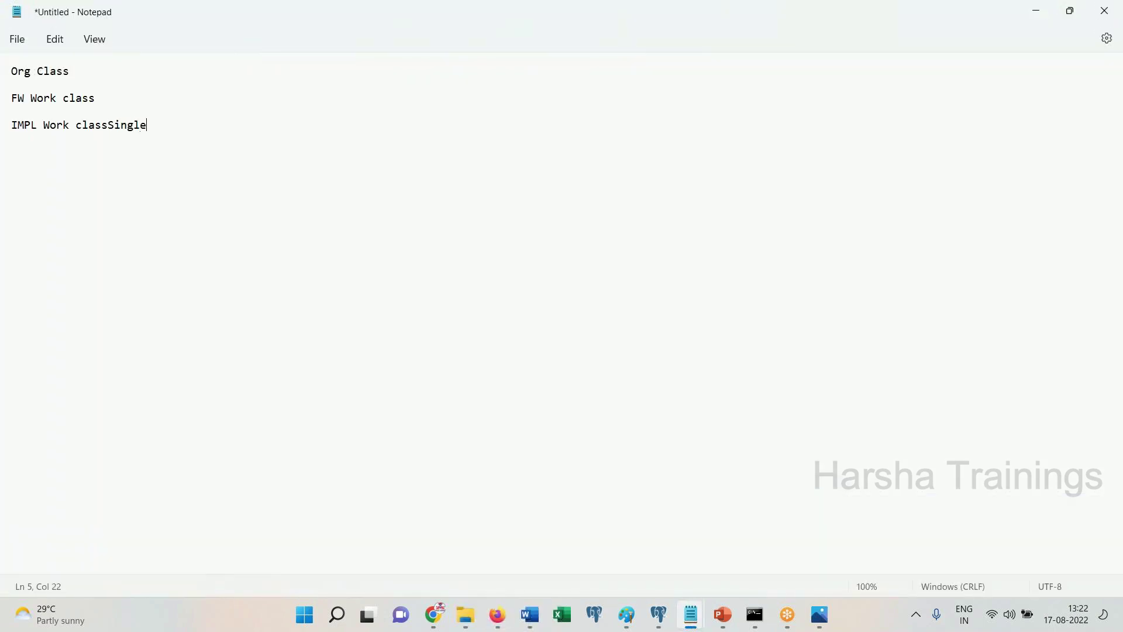
pyautogui.hotkey('ctrl', 'a')
pyautogui.write('Single Value')
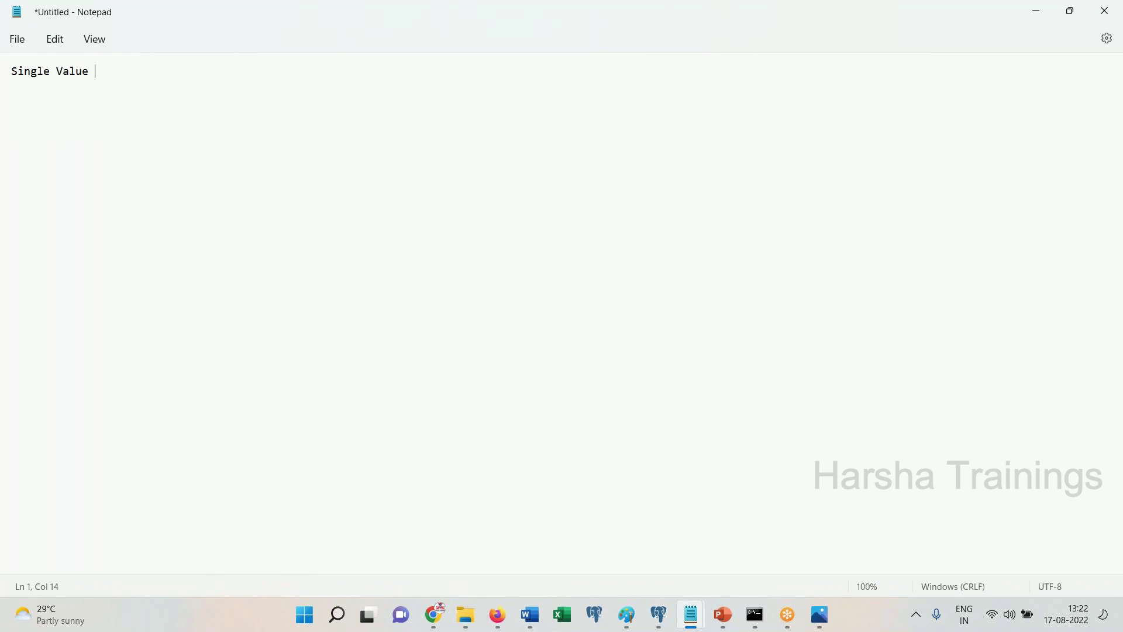
pyautogui.press('Return')
pyautogui.press('Return')
pyautogui.write('First')
pyautogui.press('BackSpace')
pyautogui.press('BackSpace')
pyautogui.press('BackSpace')
pyautogui.press('BackSpace')
pyautogui.press('BackSpace')
pyautogui.write('DoorNum')
pyautogui.write('ber   ')
pyautogui.write('StreetName')
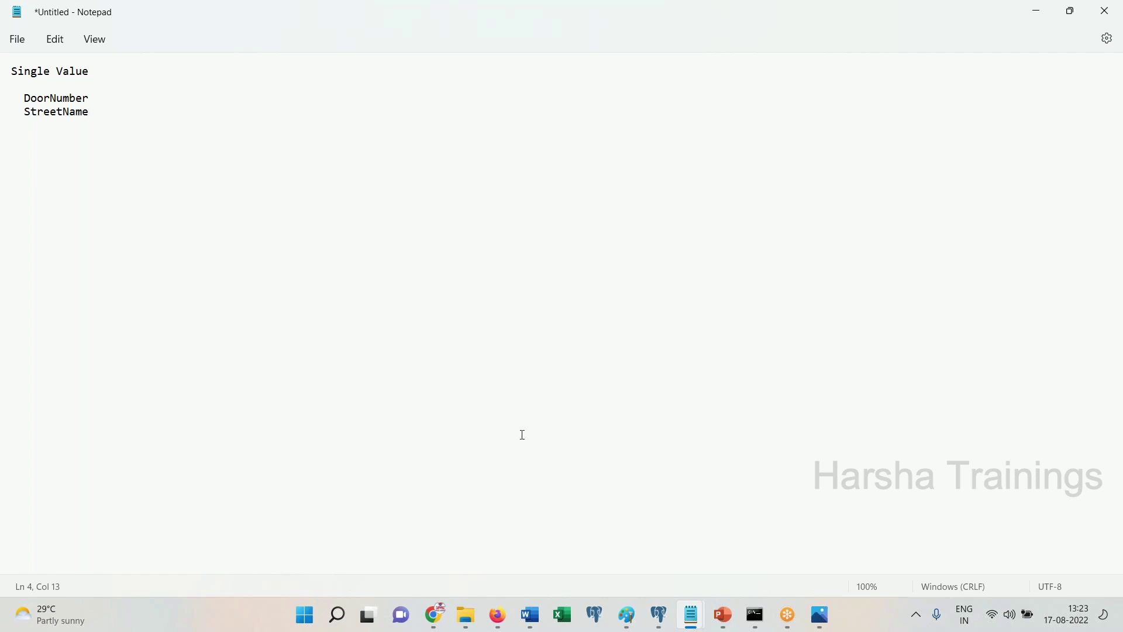
# Add a 'Page' heading with Address, and paste and align DoorNumber and StreetName beneath it
pyautogui.write('Page  ')
pyautogui.write('Address')
pyautogui.moveTo(109, 120); pyautogui.dragTo(6, 95)
pyautogui.hotkey('ctrl', 'c')
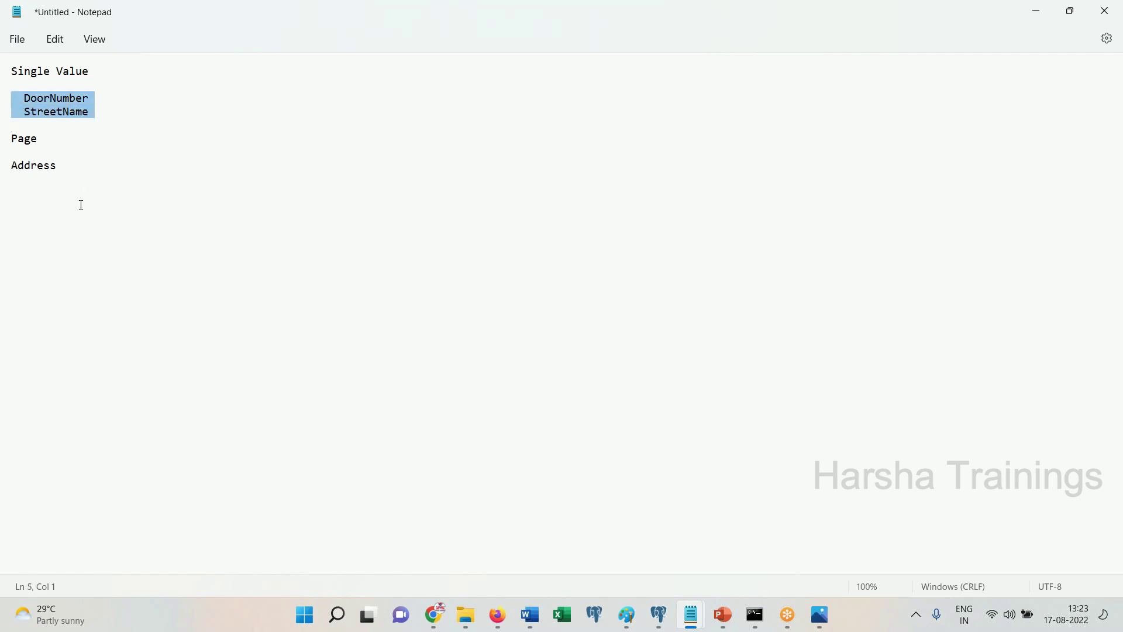
pyautogui.click(67, 195)
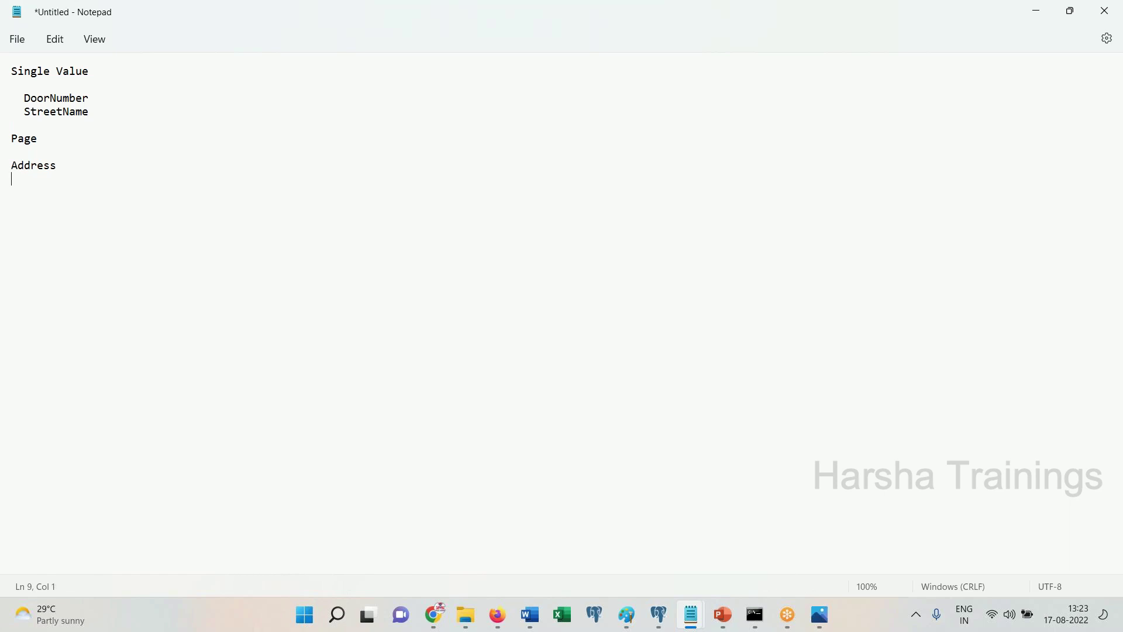
pyautogui.hotkey('ctrl', 'v')
pyautogui.click(38, 178)
pyautogui.press('BackSpace')
pyautogui.press('BackSpace')
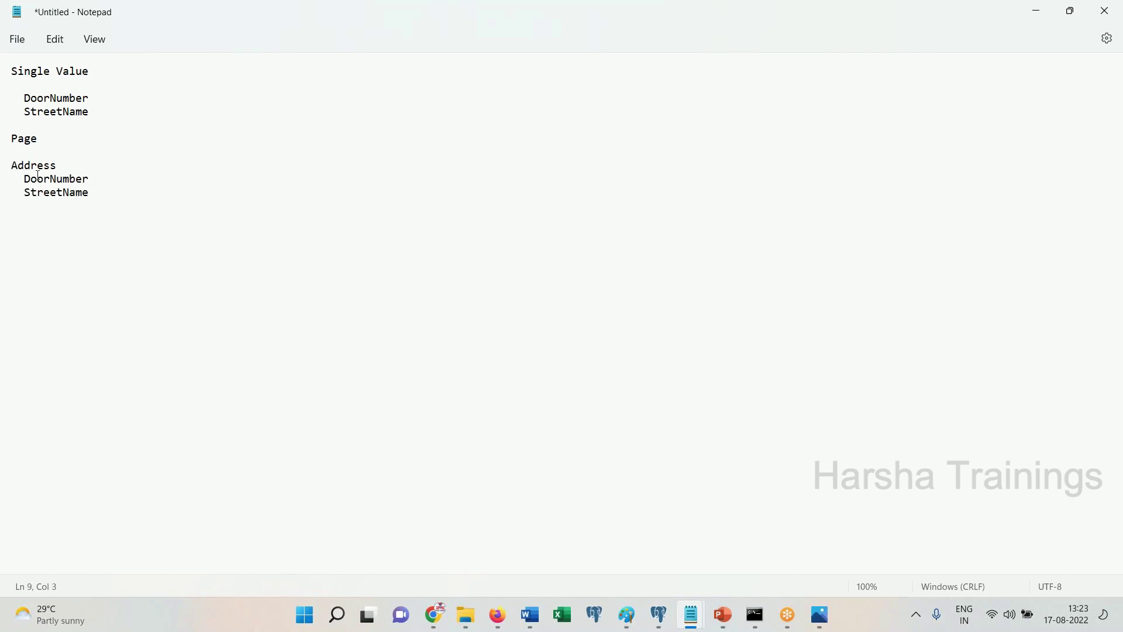
# Highlight Address and its two fields, then start a fresh line below
pyautogui.doubleClick(33, 165)
pyautogui.click(72, 165)
pyautogui.doubleClick(27, 166)
pyautogui.click(56, 166)
pyautogui.click(56, 194)
pyautogui.moveTo(94, 193); pyautogui.dragTo(20, 184)
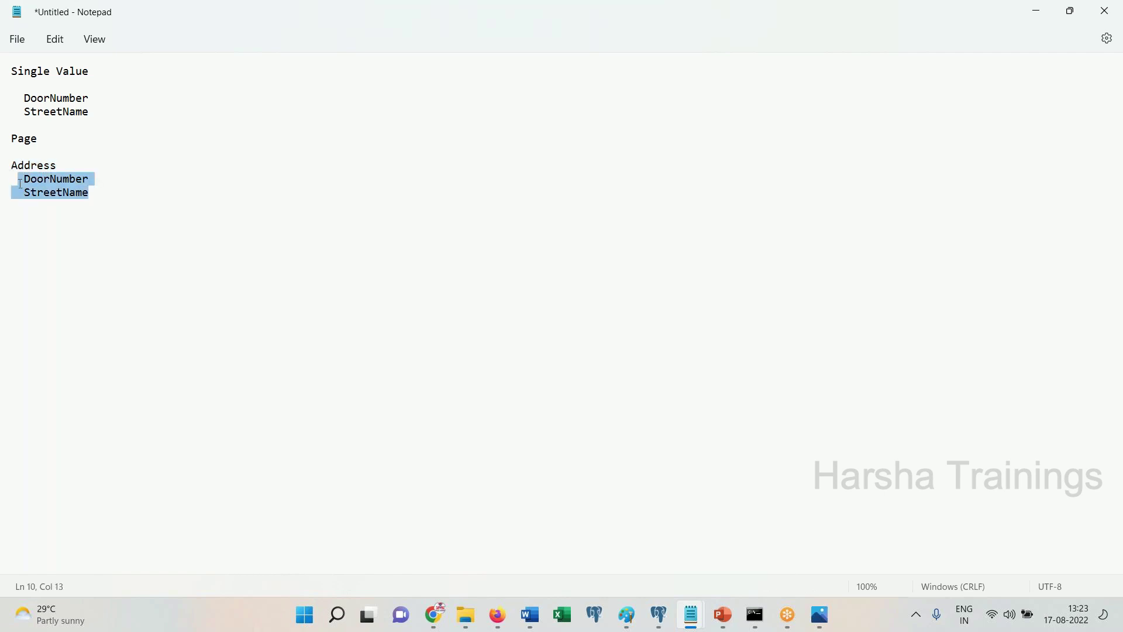
pyautogui.click(128, 214)
pyautogui.press('Return')
# Add a 'Pagelist' heading with an address line and paste the Address block under it
pyautogui.write('Pagelist')
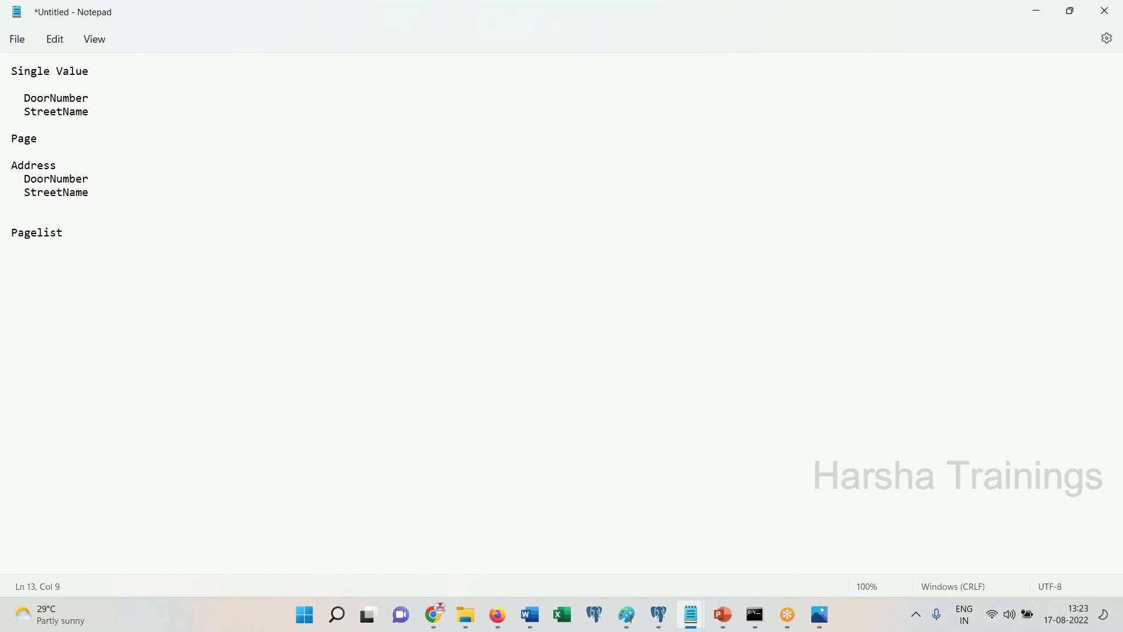
pyautogui.moveTo(120, 202); pyautogui.dragTo(6, 162)
pyautogui.hotkey('ctrl', 'c')
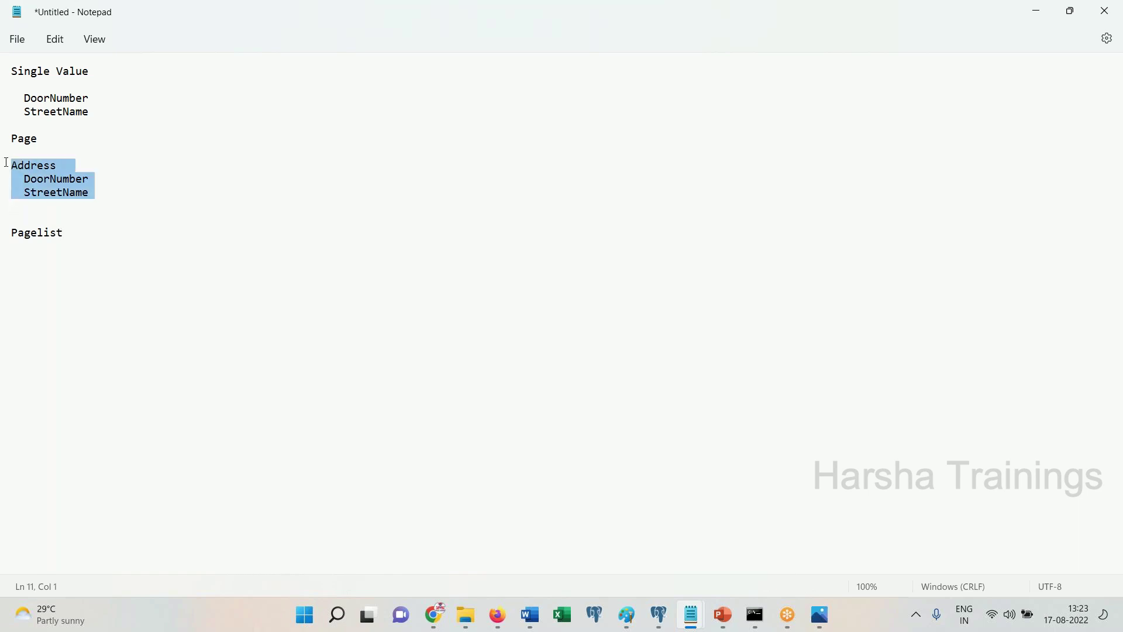
pyautogui.click(82, 281)
pyautogui.press('Return')
pyautogui.write('address')
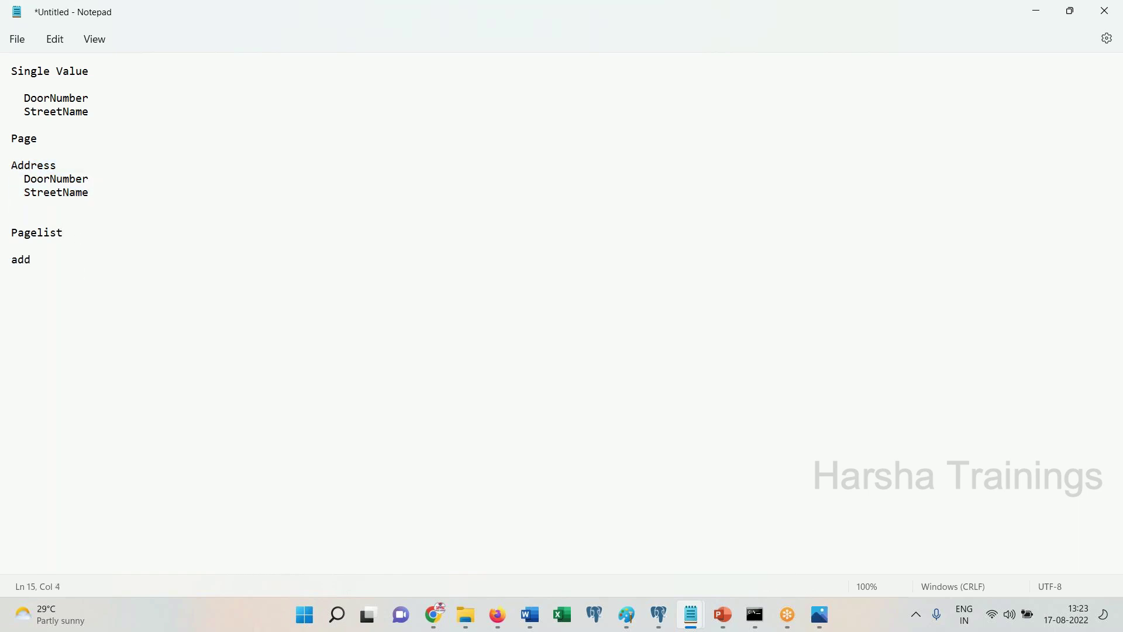
pyautogui.press('Return')
pyautogui.hotkey('ctrl', 'v')
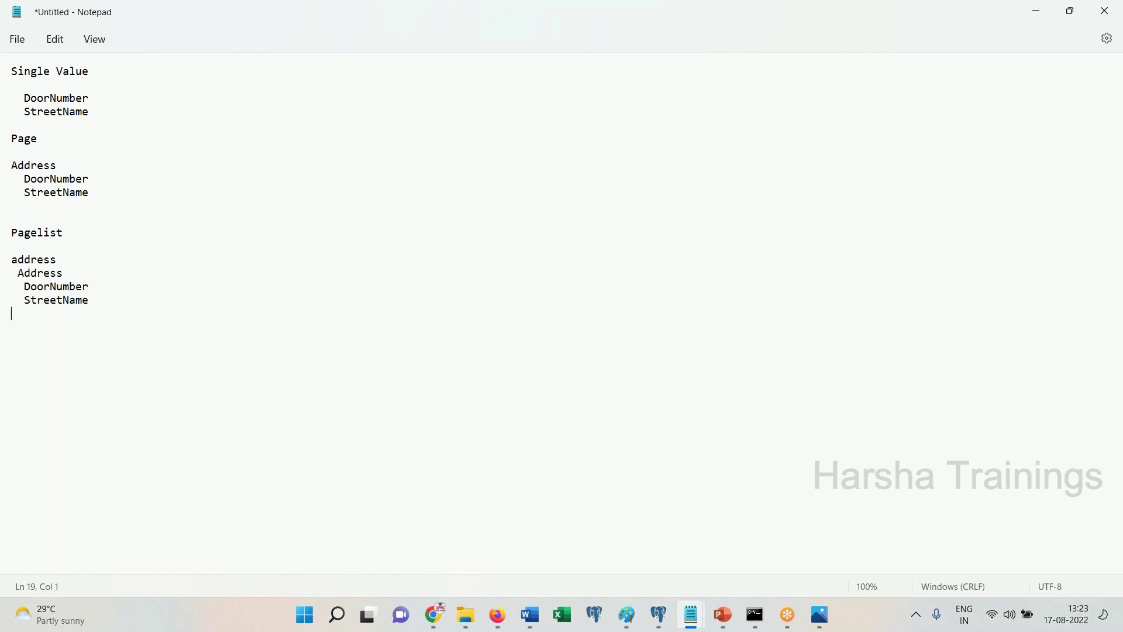
# Copy the Address block to add more entries below, trimming the trailing space after Address
pyautogui.moveTo(90, 300); pyautogui.dragTo(12, 300)
pyautogui.click(89, 309)
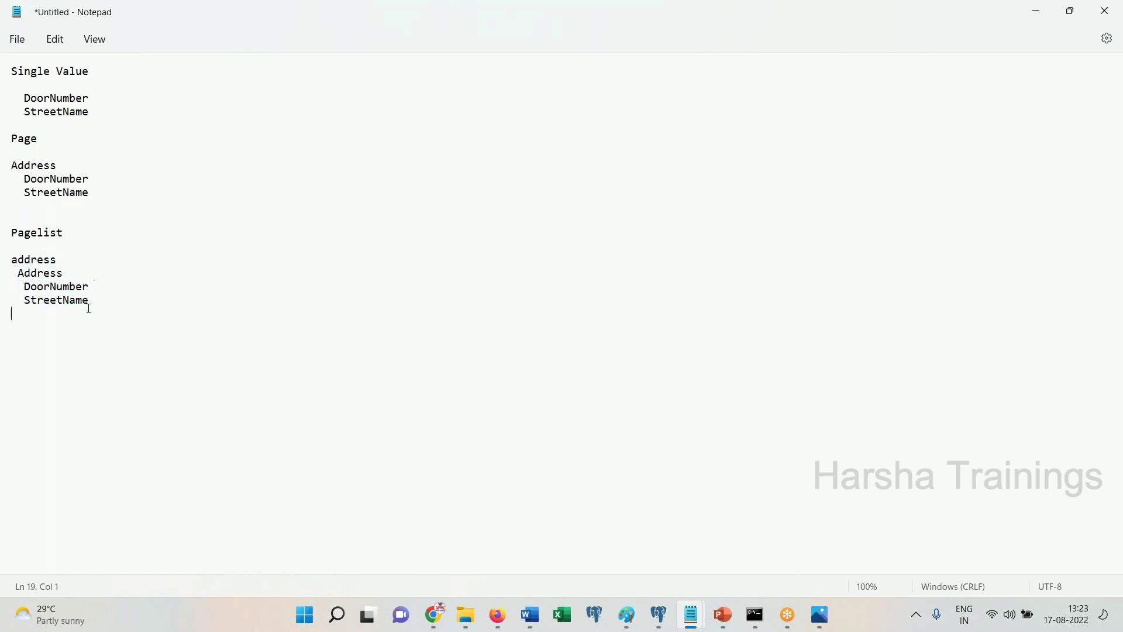
pyautogui.keyDown('shift'); pyautogui.click(13, 281); pyautogui.keyUp('shift')
pyautogui.hotkey('shift', 'Up')
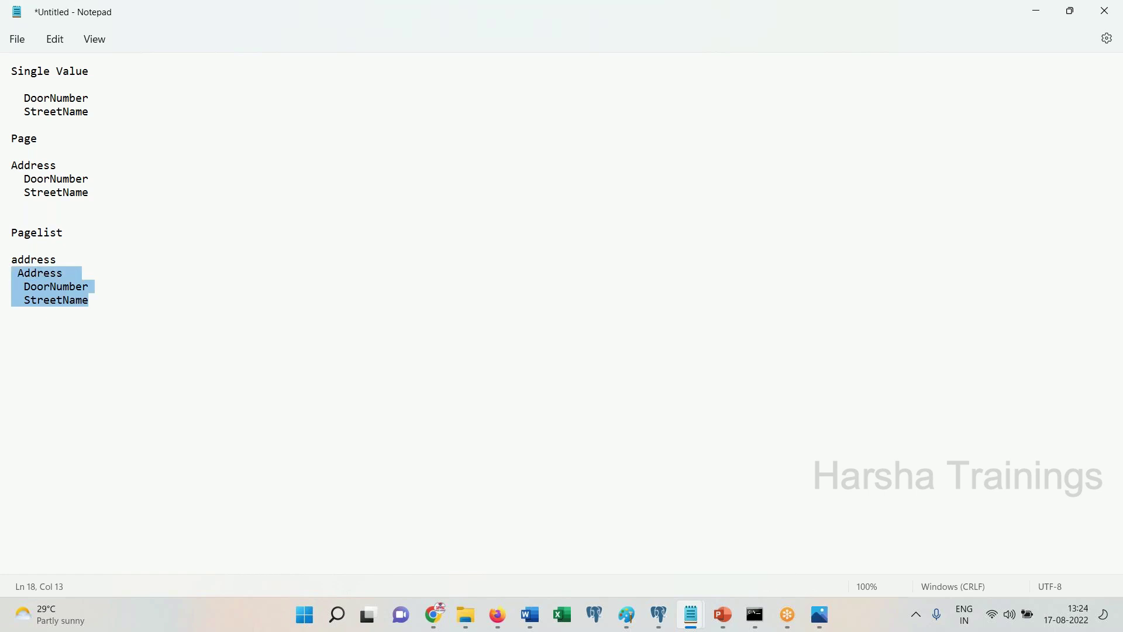
pyautogui.hotkey('ctrl', 'c')
pyautogui.click(101, 300)
pyautogui.hotkey('ctrl', 'v')
pyautogui.hotkey('ctrl', 'v')
pyautogui.hotkey('ctrl', 'v')
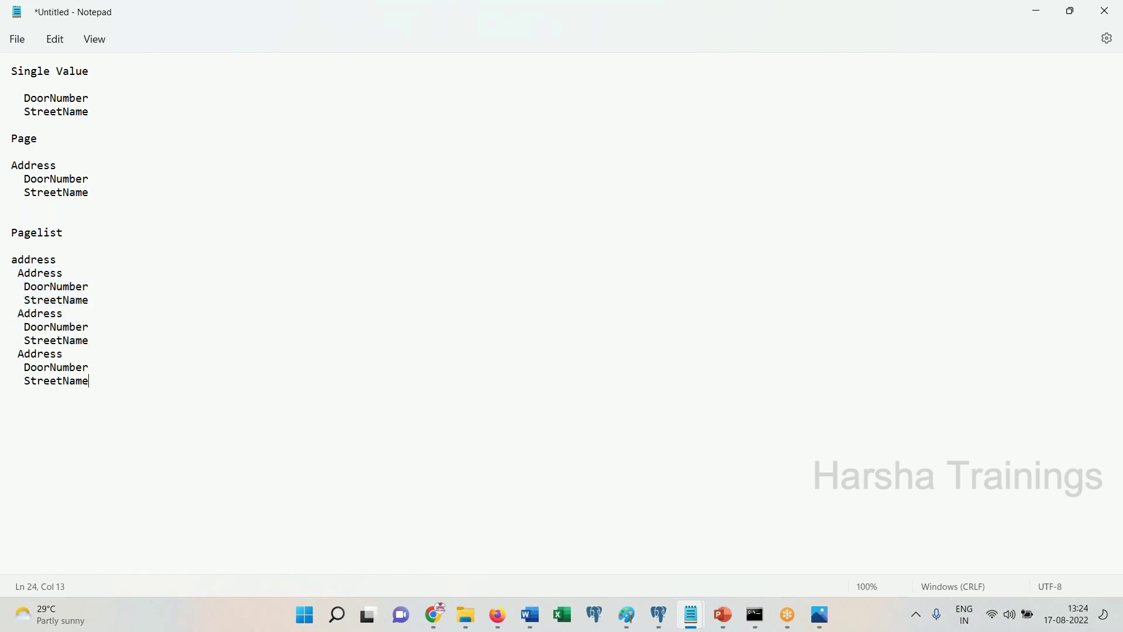
pyautogui.click(81, 270)
pyautogui.press('BackSpace')
# Number the Pagelist entries Address (1) to (4) and separate them with blank lines
pyautogui.write('(1)')
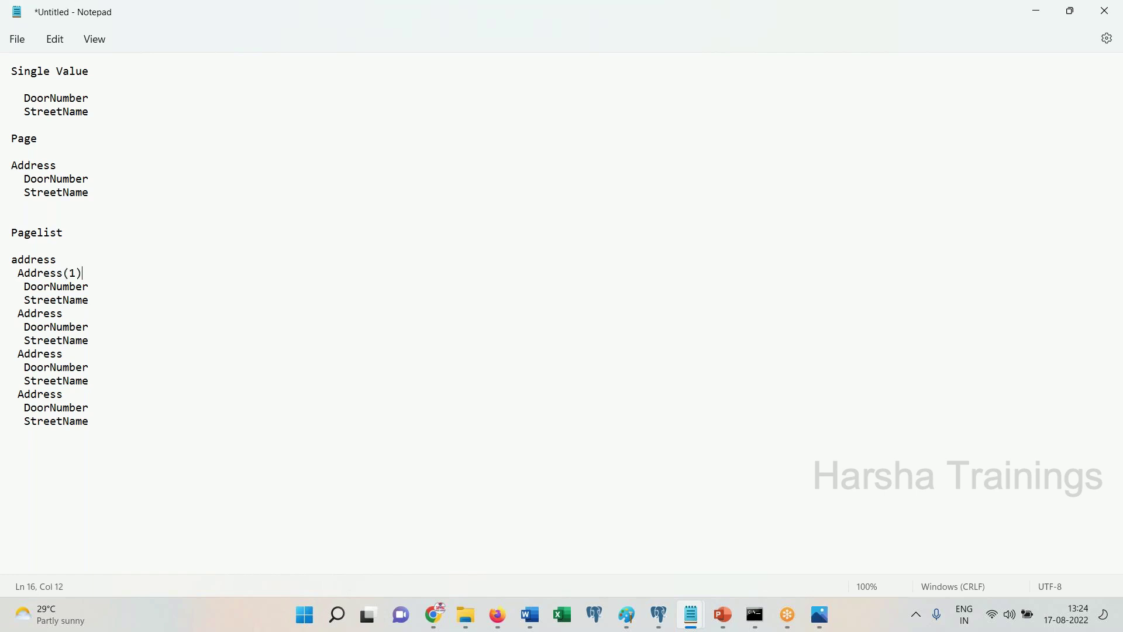
pyautogui.write('(2)')
pyautogui.click(82, 359)
pyautogui.write('(3)')
pyautogui.write('(4)')
pyautogui.click(104, 299)
pyautogui.press('Return')
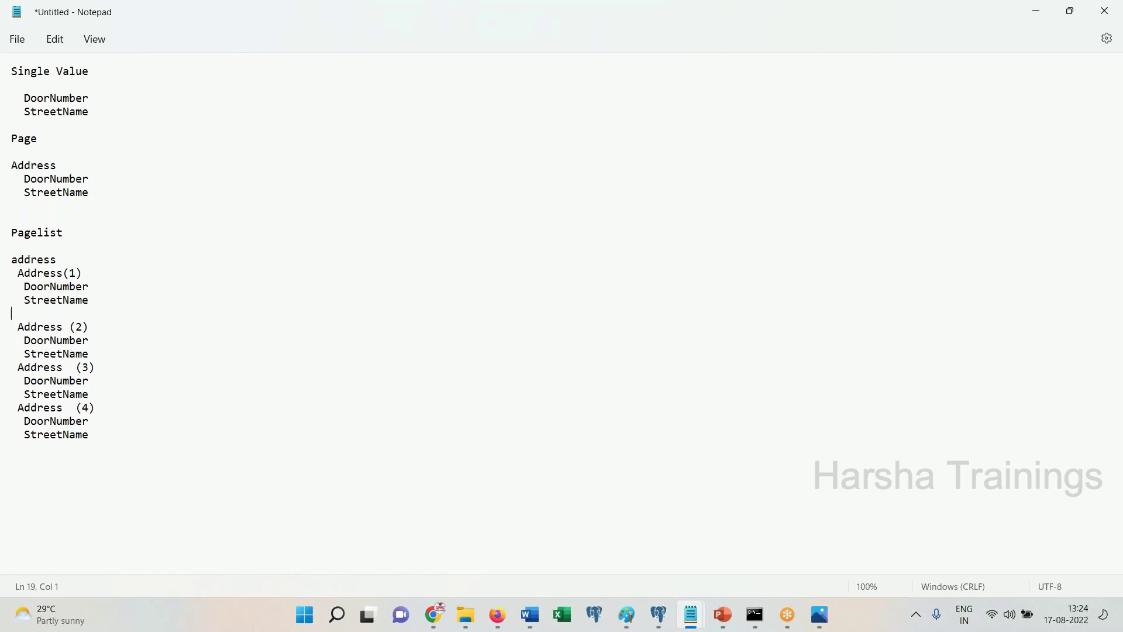
pyautogui.click(113, 351)
pyautogui.press('Return')
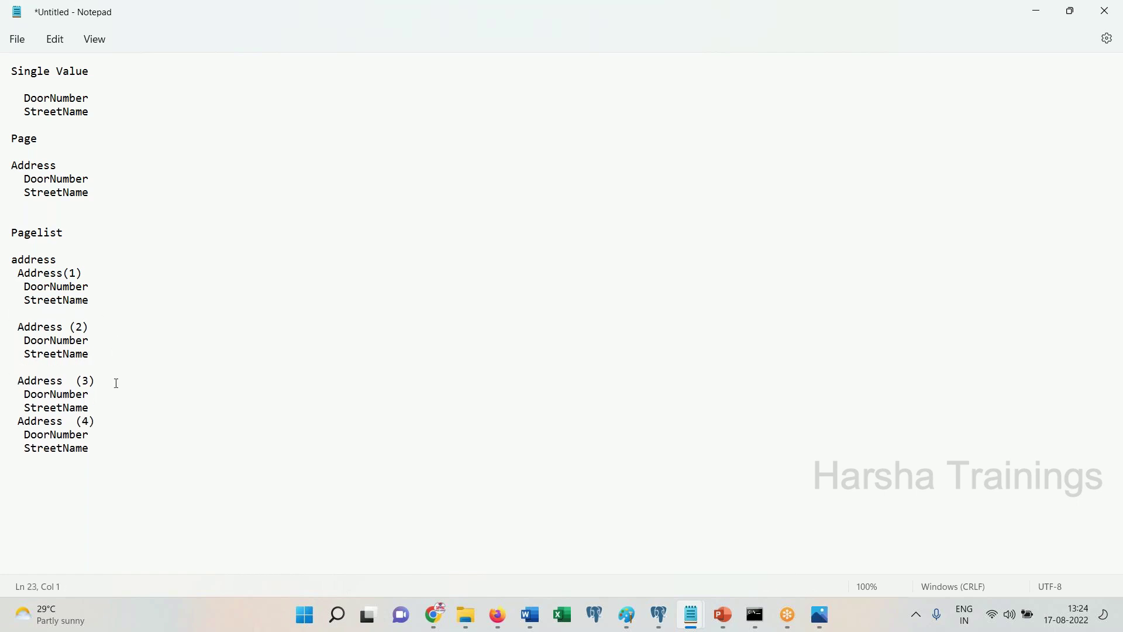
pyautogui.click(110, 407)
pyautogui.press('Return')
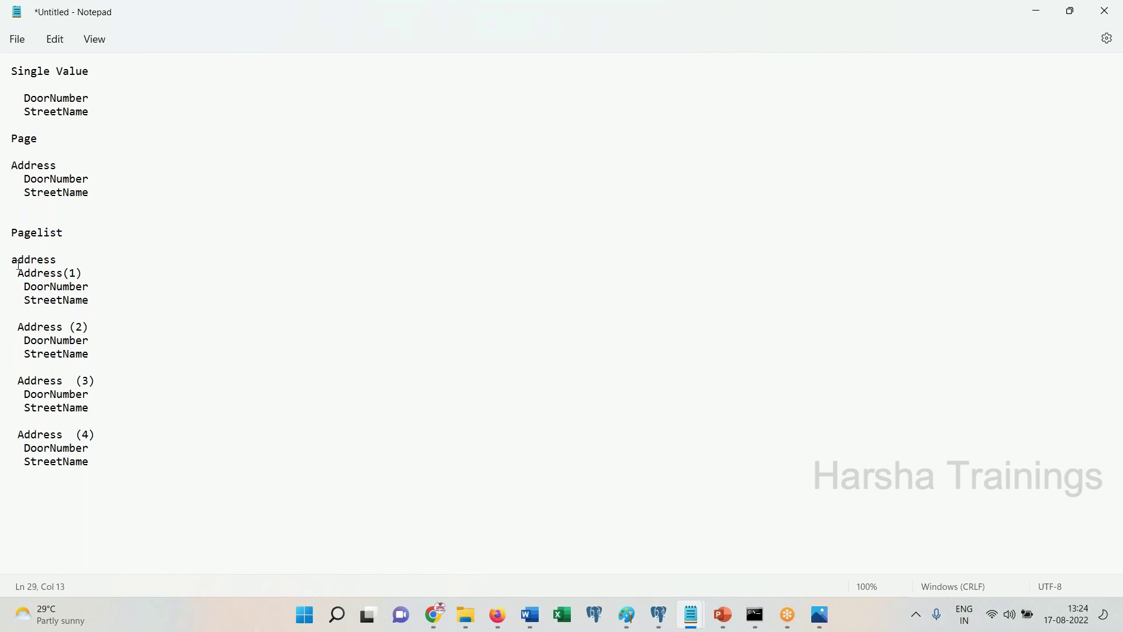
# Capitalise the lowercase address heading to 'Address'
pyautogui.moveTo(19, 260); pyautogui.dragTo(11, 260)
pyautogui.write('A')
pyautogui.tripleClick(34, 260)
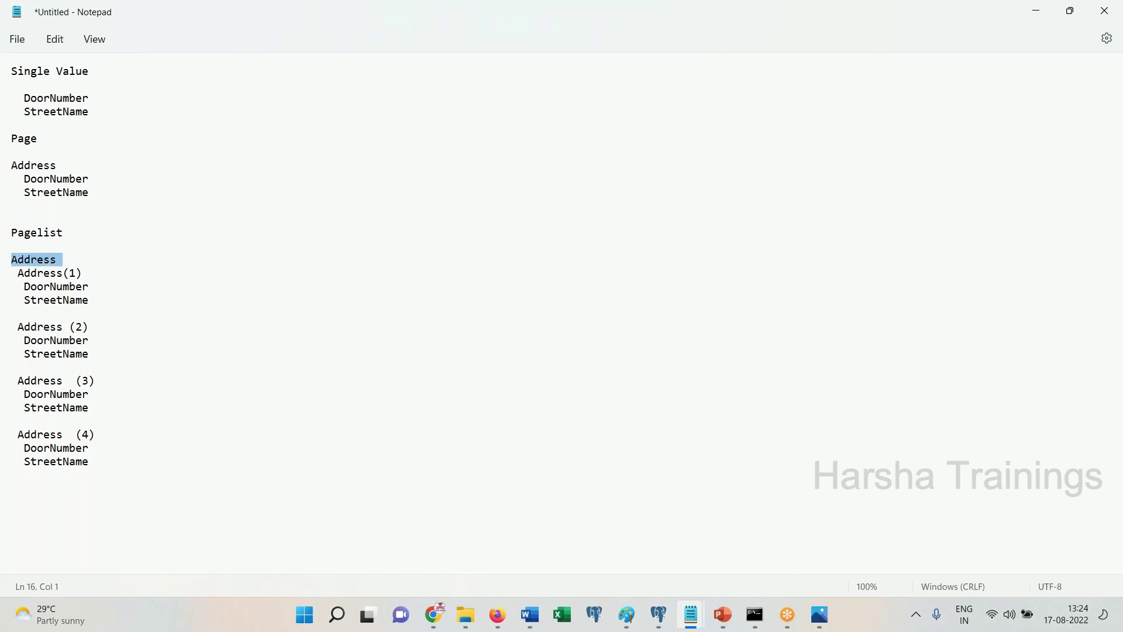
pyautogui.click(33, 273)
# Point out the numbered Address (1)–(4) entries and select the whole Pagelist block
pyautogui.click(44, 325)
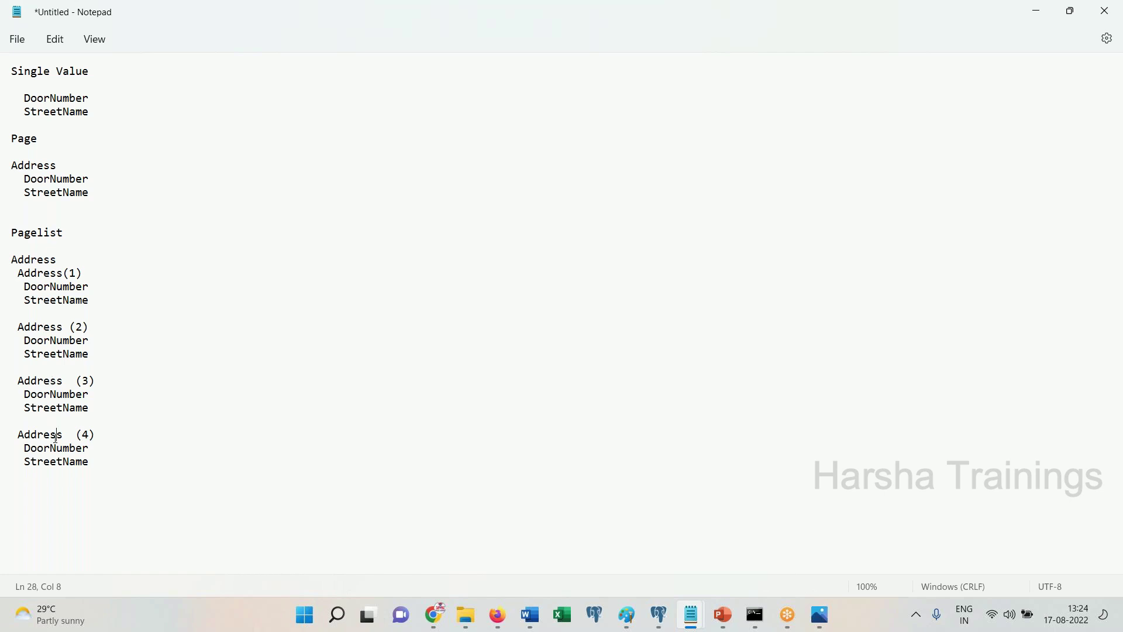
pyautogui.keyDown('shift'); pyautogui.click(98, 461); pyautogui.keyUp('shift')
pyautogui.moveTo(42, 314); pyautogui.dragTo(10, 257)
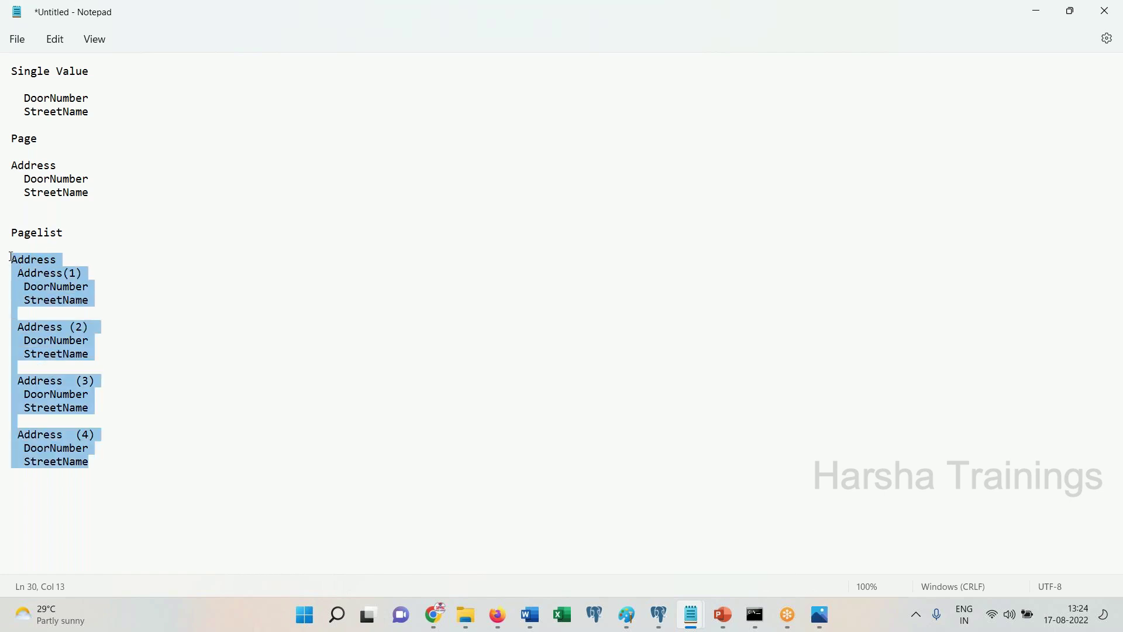
pyautogui.click(133, 311)
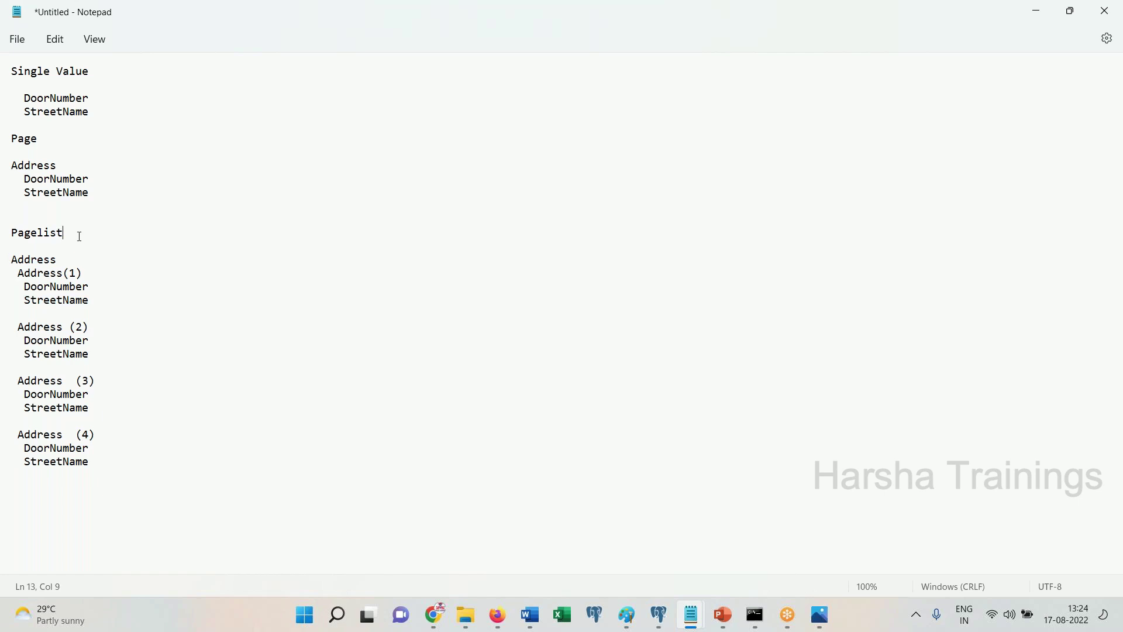
pyautogui.click(72, 273)
pyautogui.click(80, 331)
pyautogui.click(88, 393)
pyautogui.click(79, 328)
pyautogui.moveTo(113, 462); pyautogui.dragTo(6, 264)
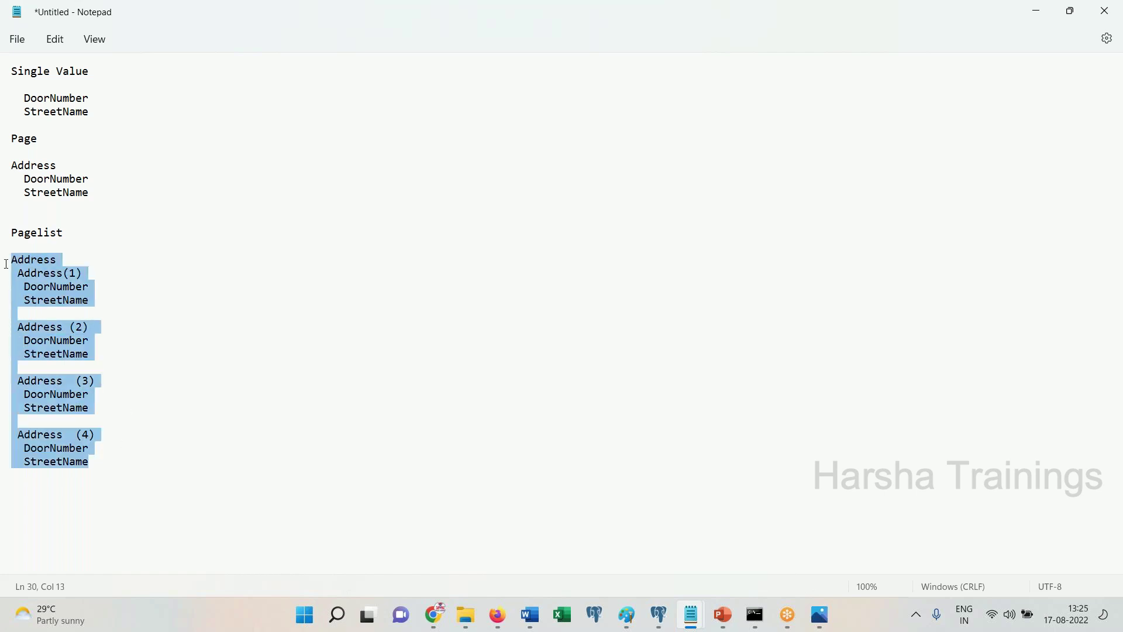
# Paste a copy of the numbered Address block below it, separated by blank lines
pyautogui.hotkey('ctrl', 'c')
pyautogui.click(136, 460)
pyautogui.press('Return')
pyautogui.press('Return')
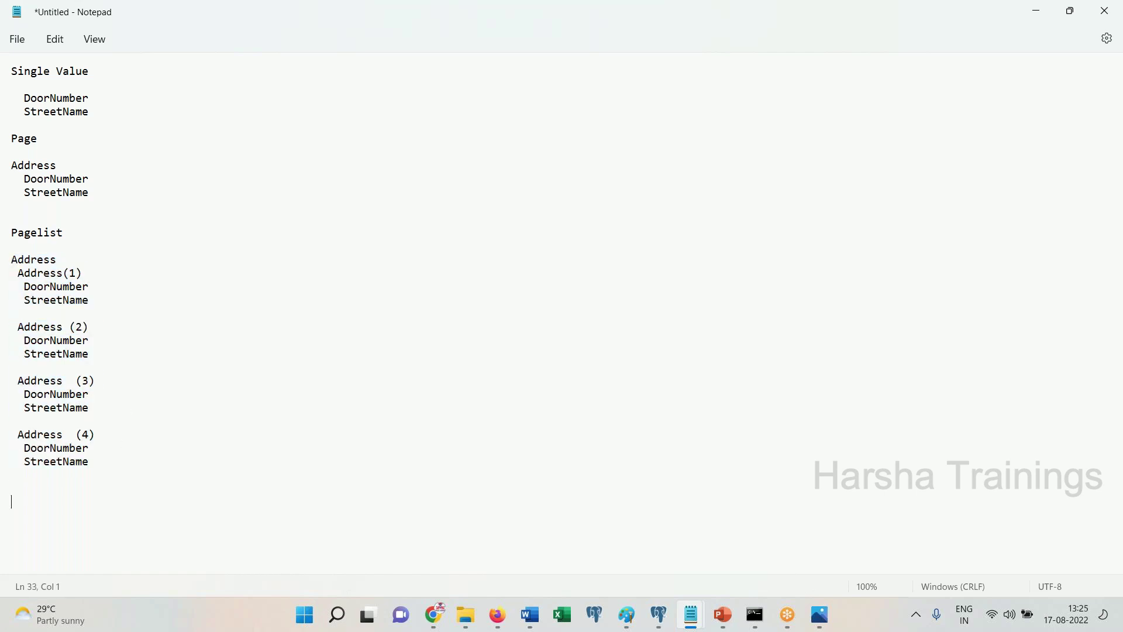
pyautogui.hotkey('ctrl', 'v')
pyautogui.press('Return')
pyautogui.press('Return')
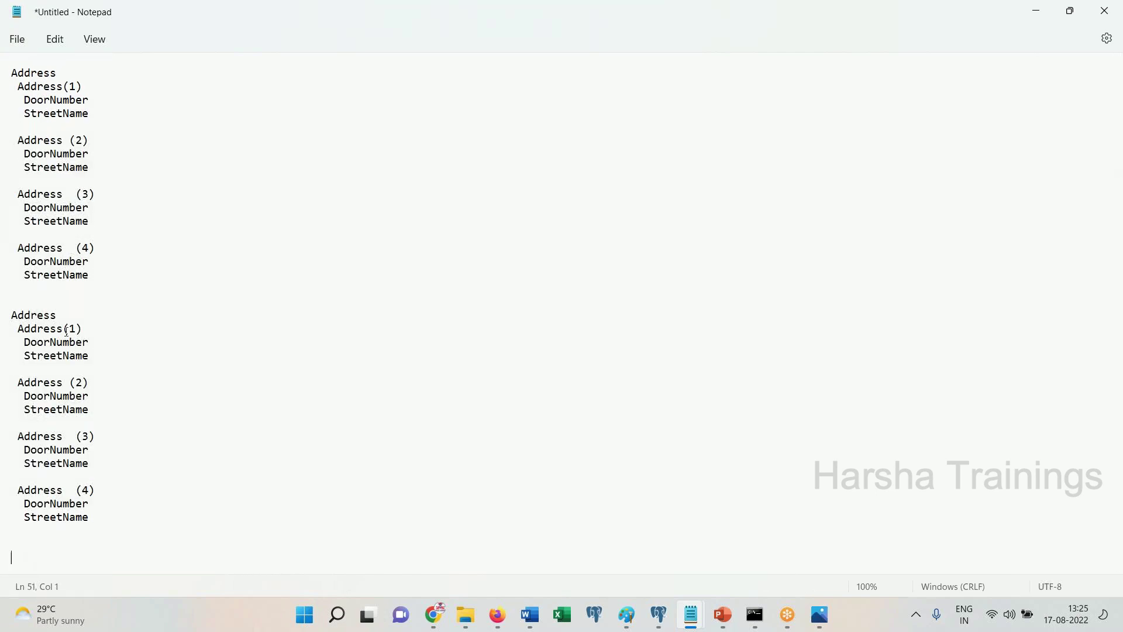
# Replace the copy's numbers with the keys Home, Office, Perm and Billing
pyautogui.click(74, 329)
pyautogui.press('BackSpace')
pyautogui.write('Home')
pyautogui.press('BackSpace')
pyautogui.write('Office')
pyautogui.click(91, 436)
pyautogui.press('BackSpace')
pyautogui.write('Perm')
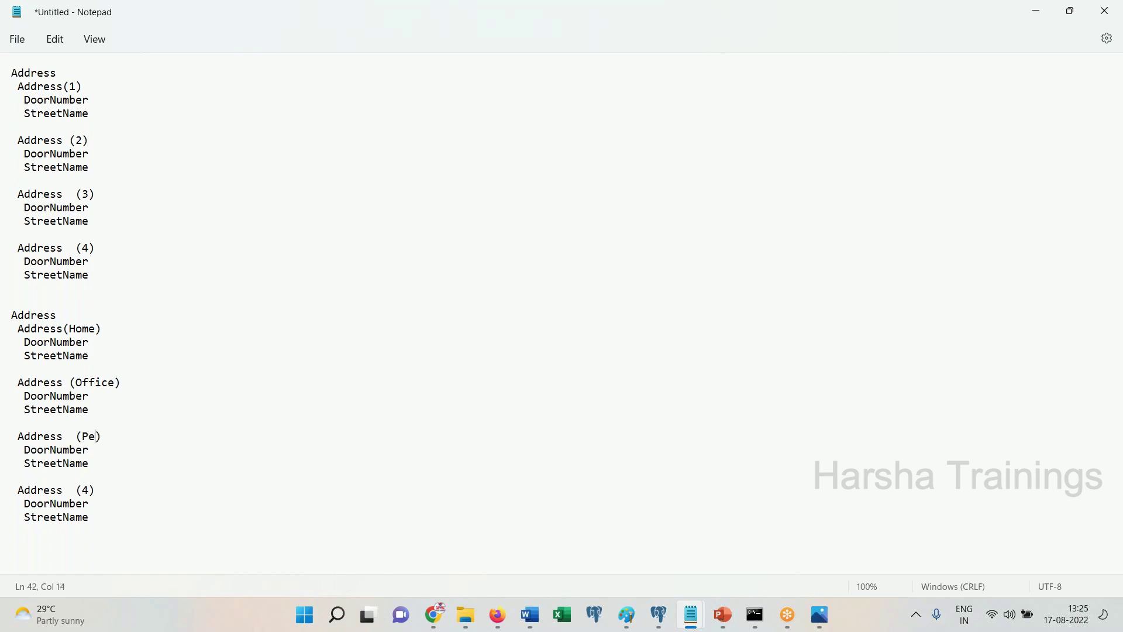
pyautogui.click(90, 490)
pyautogui.press('BackSpace')
pyautogui.write('Billing')
# Highlight the named-key and numbered Address blocks to compare them
pyautogui.moveTo(92, 518); pyautogui.dragTo(12, 329)
pyautogui.moveTo(93, 274); pyautogui.dragTo(6, 75)
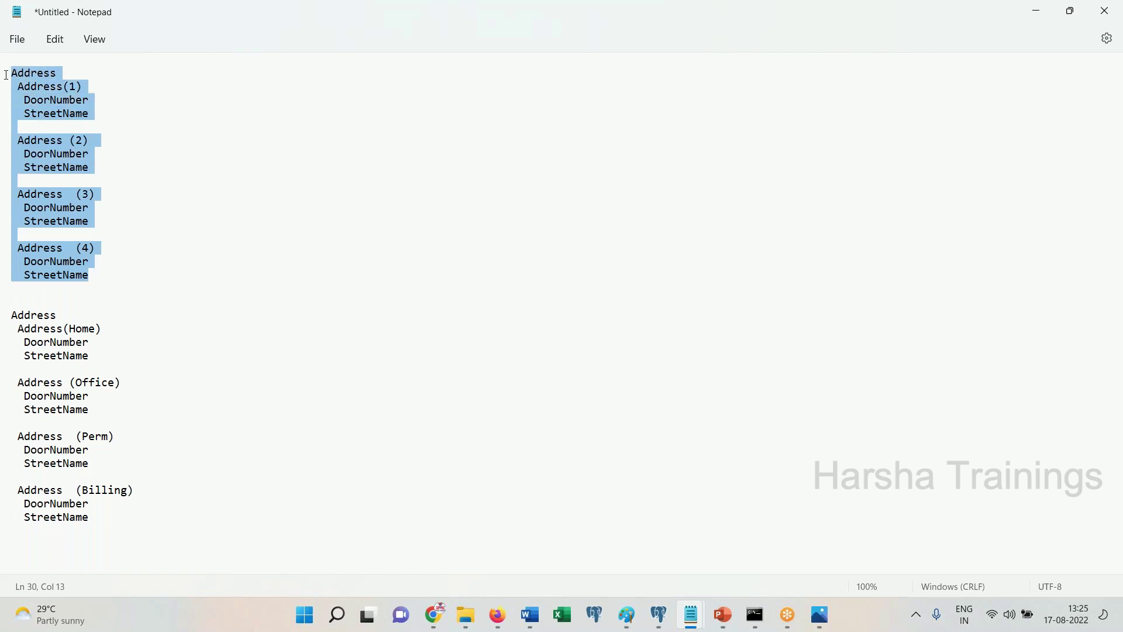
pyautogui.click(69, 88)
pyautogui.moveTo(126, 512); pyautogui.dragTo(6, 317)
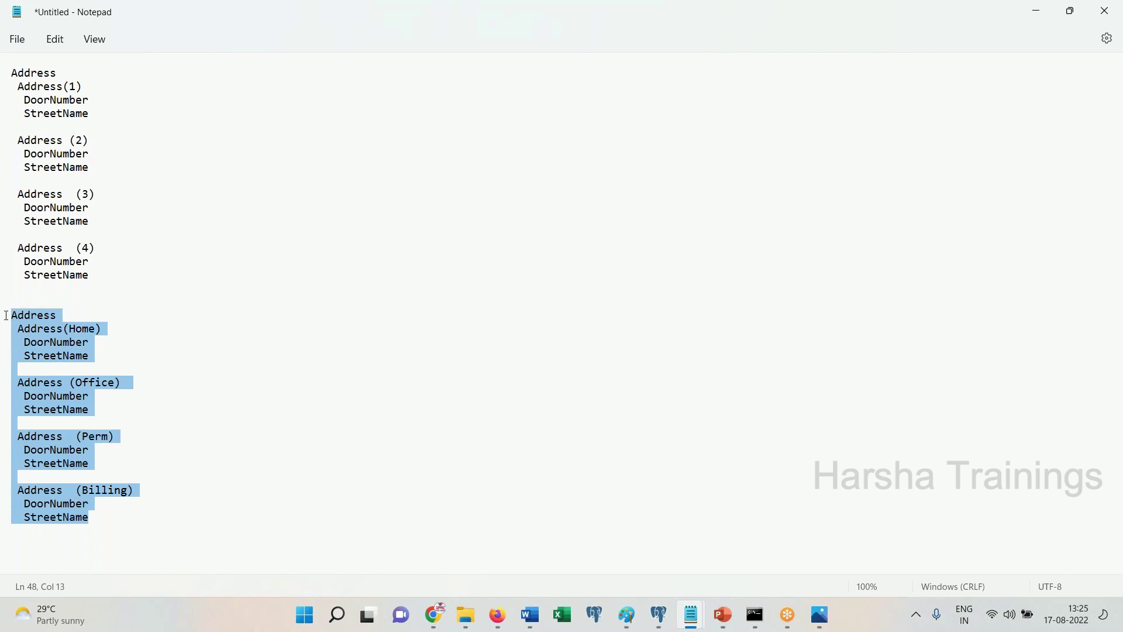
pyautogui.moveTo(115, 278); pyautogui.dragTo(14, 73)
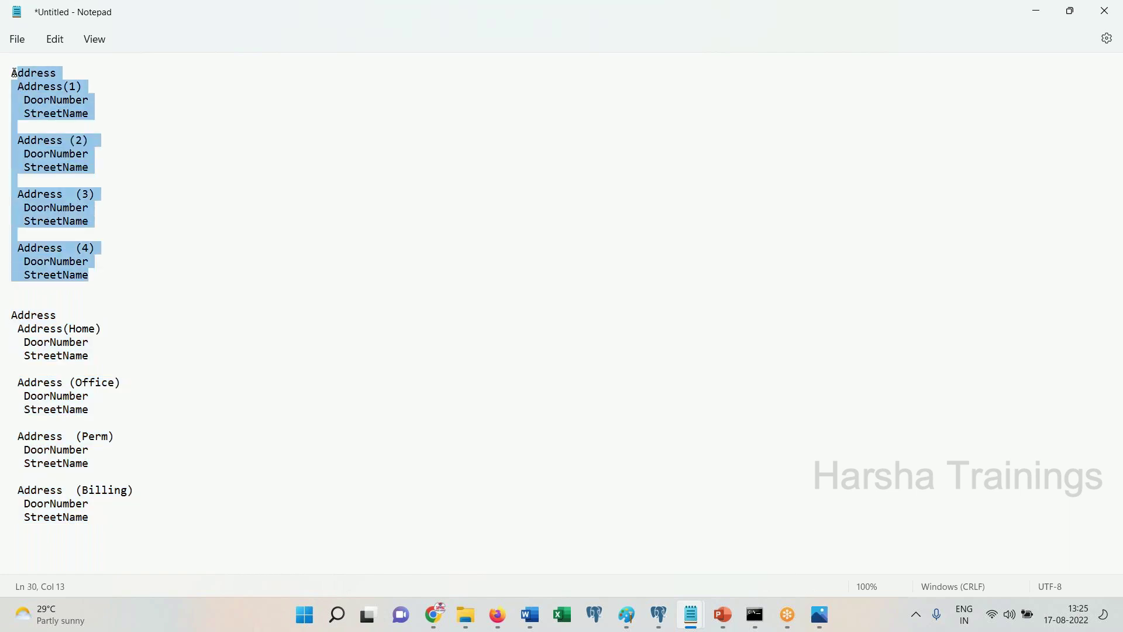
pyautogui.click(126, 524)
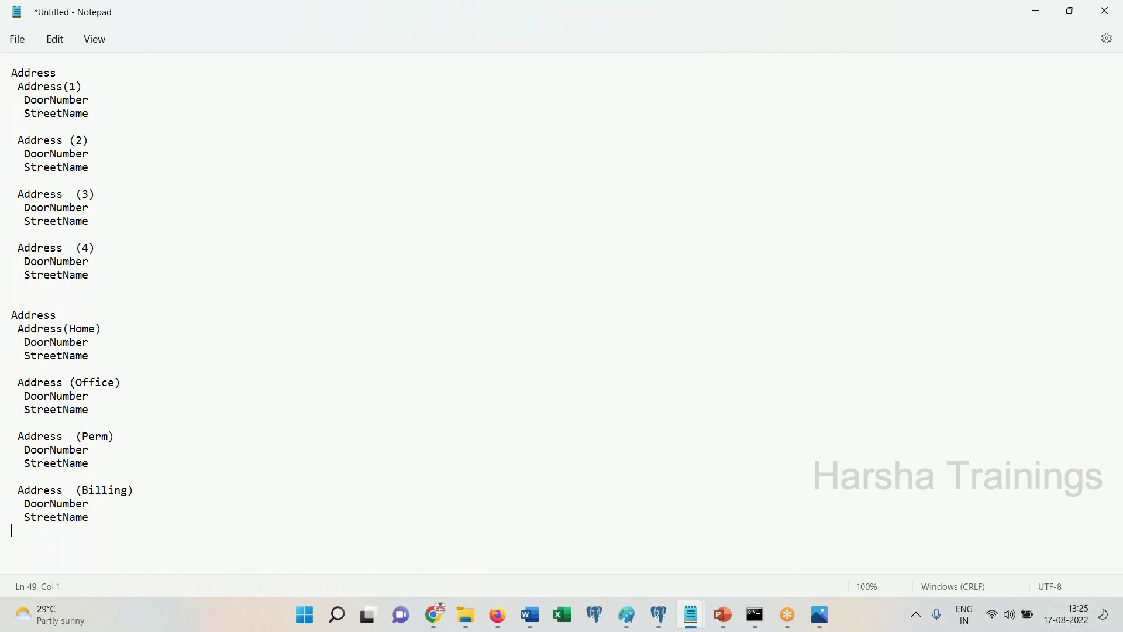
pyautogui.click(89, 343)
pyautogui.click(12, 234)
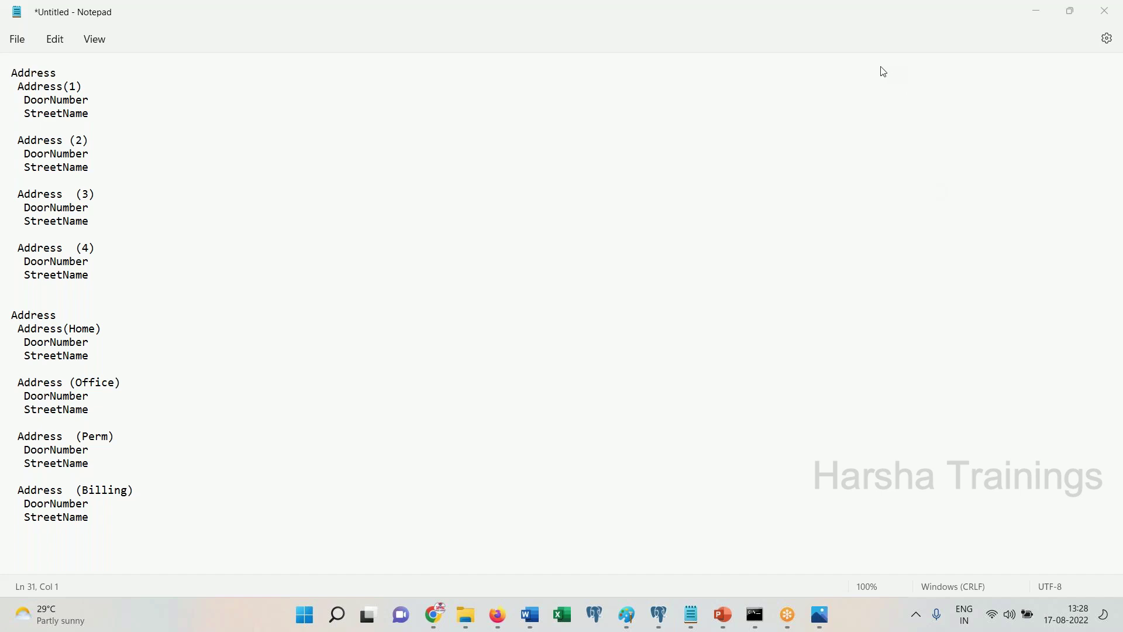
pyautogui.click(524, 223)
# Close the sfs property tab, cancel deleting PersonalVehicle, and close its tab
pyautogui.click(496, 614)
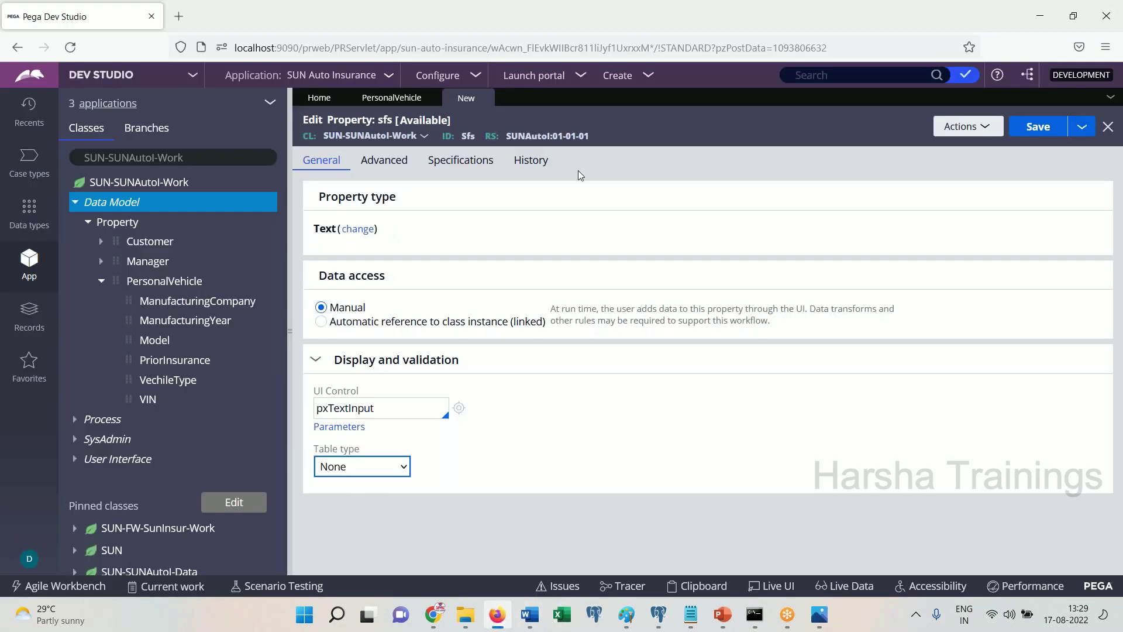
pyautogui.click(486, 98)
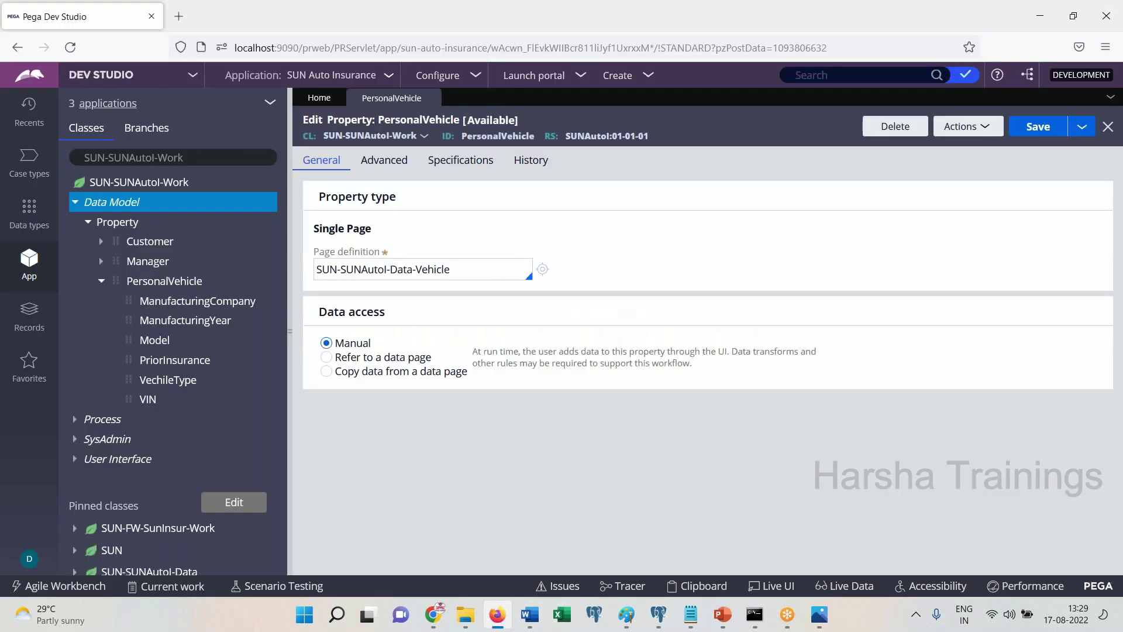
pyautogui.click(896, 128)
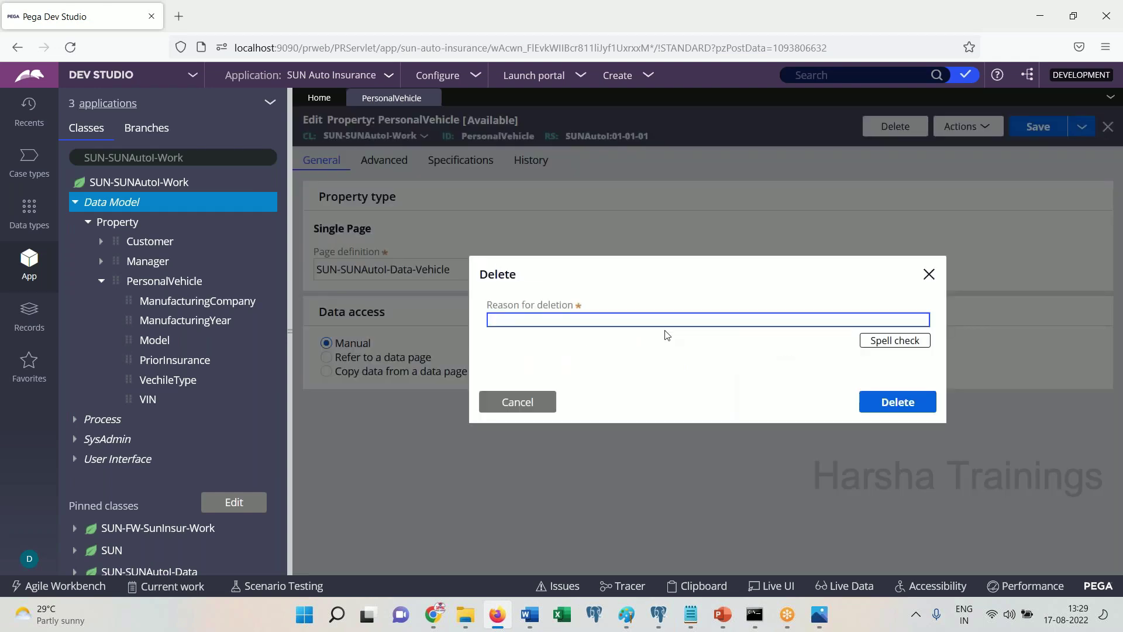
pyautogui.click(525, 404)
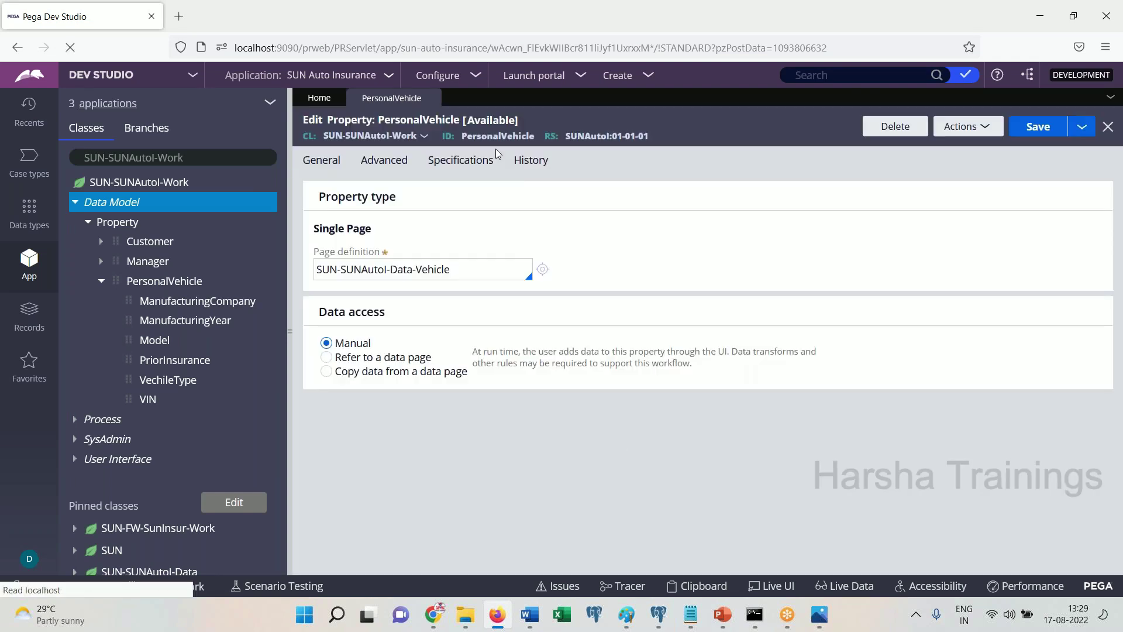
pyautogui.click(432, 98)
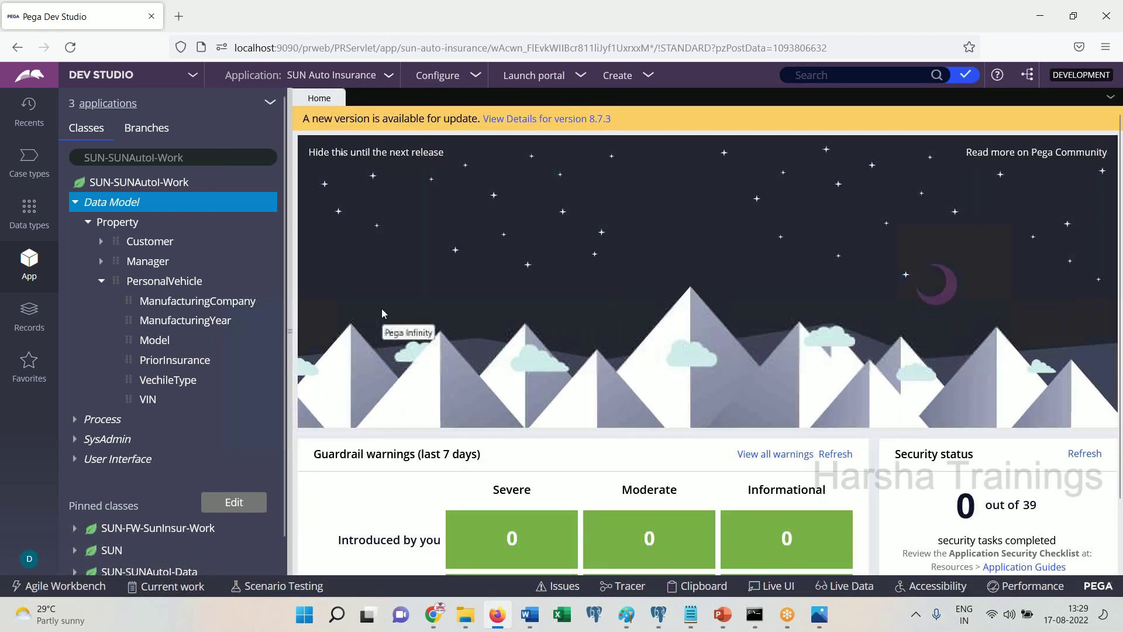